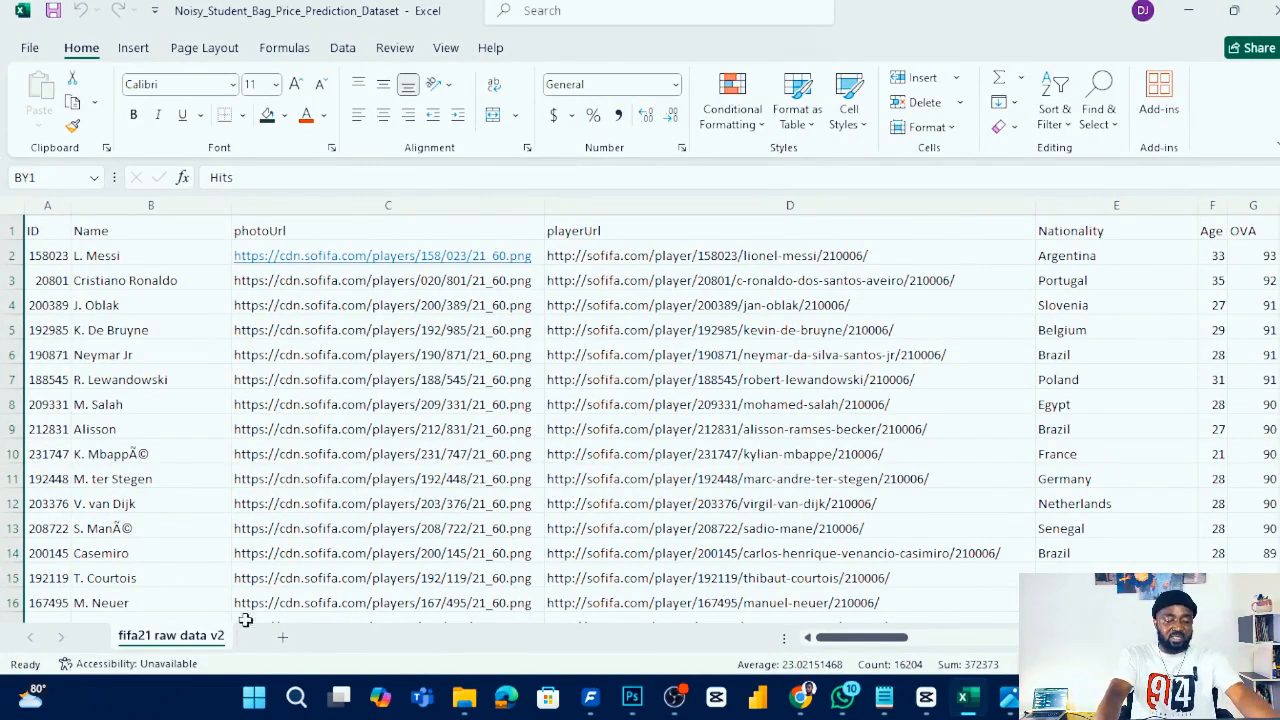
# - Add a new worksheet and turn off its gridlines
pyautogui.click(283, 637)
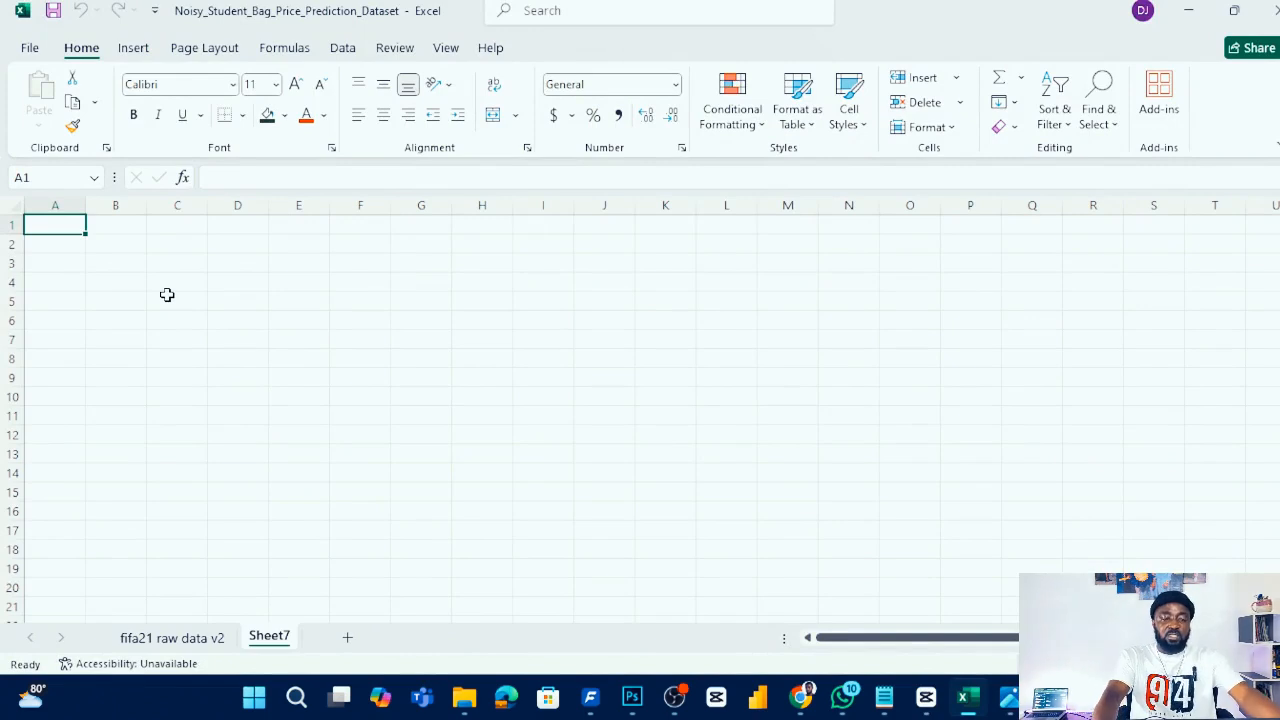
pyautogui.click(445, 50)
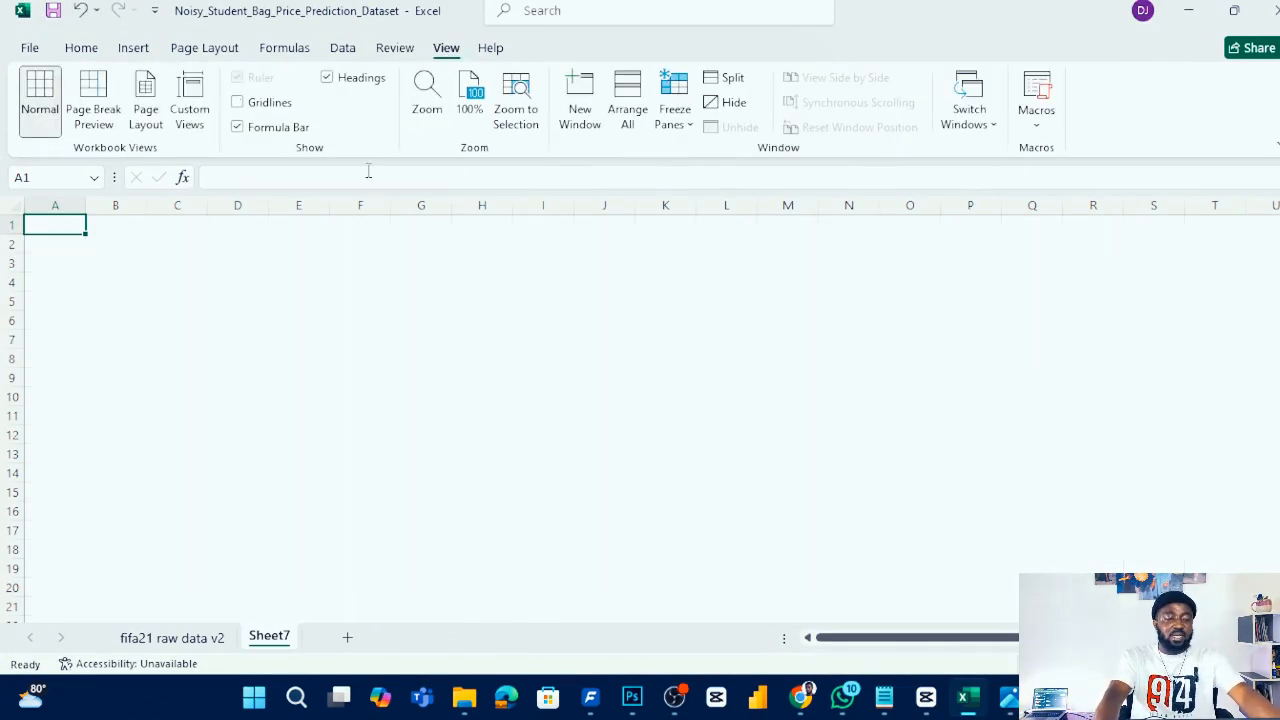
pyautogui.click(205, 249)
pyautogui.click(209, 263)
# - Select all cells on the sheet and copy the BACKGROUND colour code #324a38 from the colour notes in Notepad
pyautogui.click(12, 208)
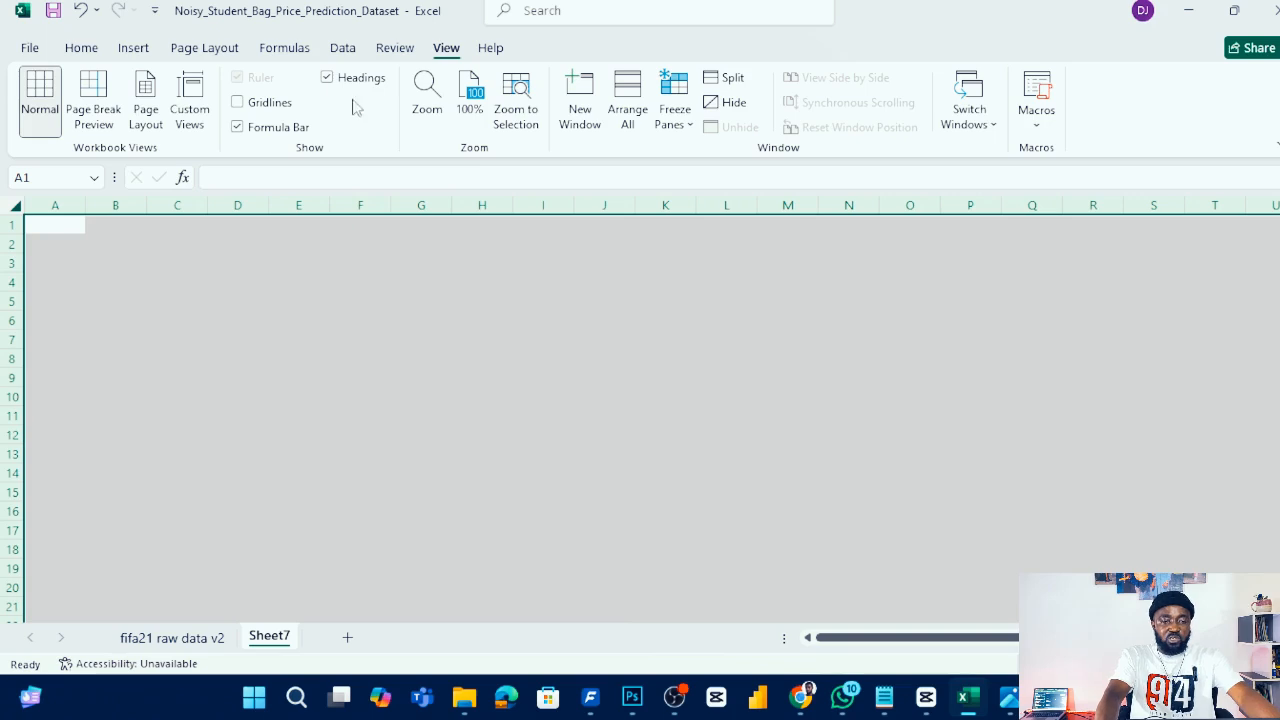
pyautogui.click(90, 50)
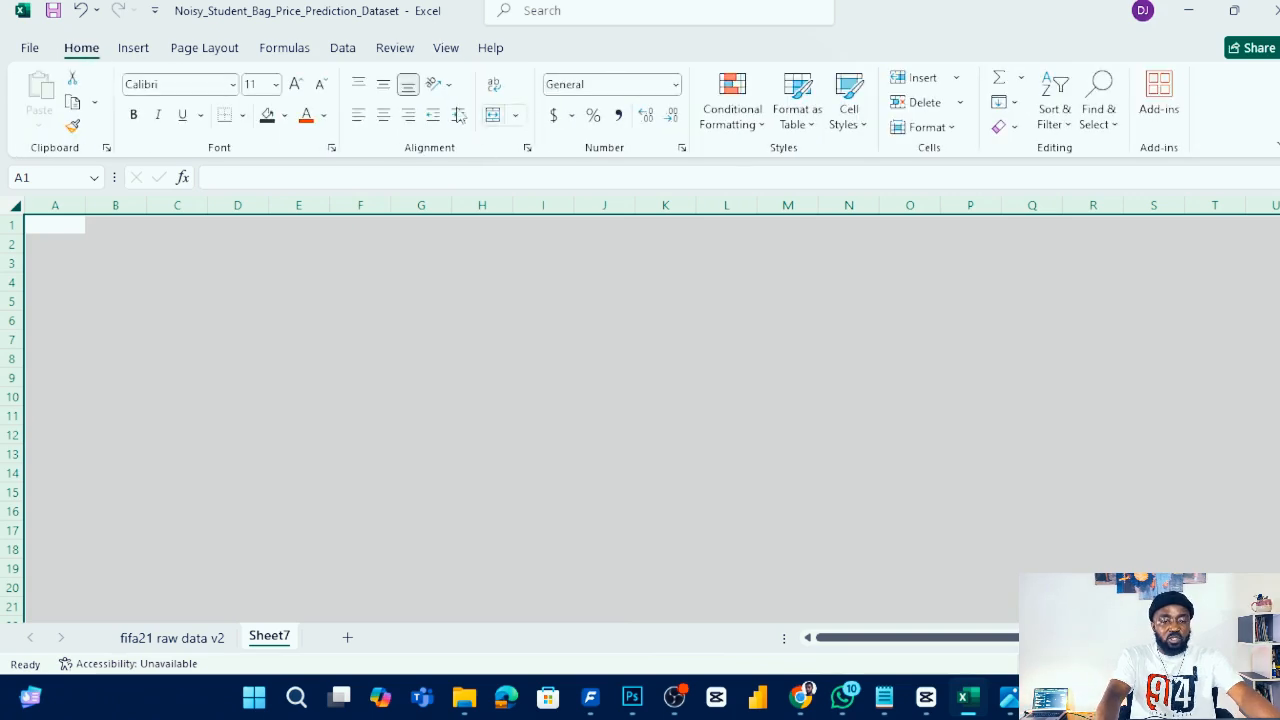
pyautogui.click(284, 115)
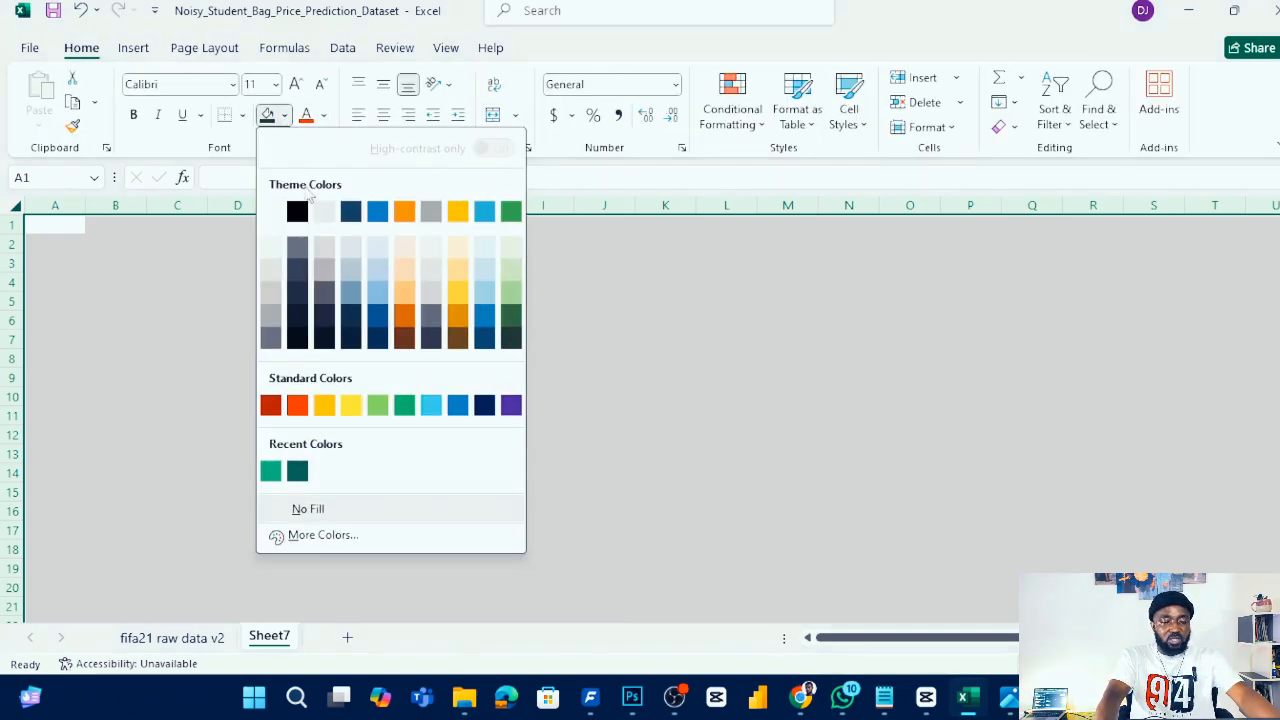
pyautogui.click(737, 443)
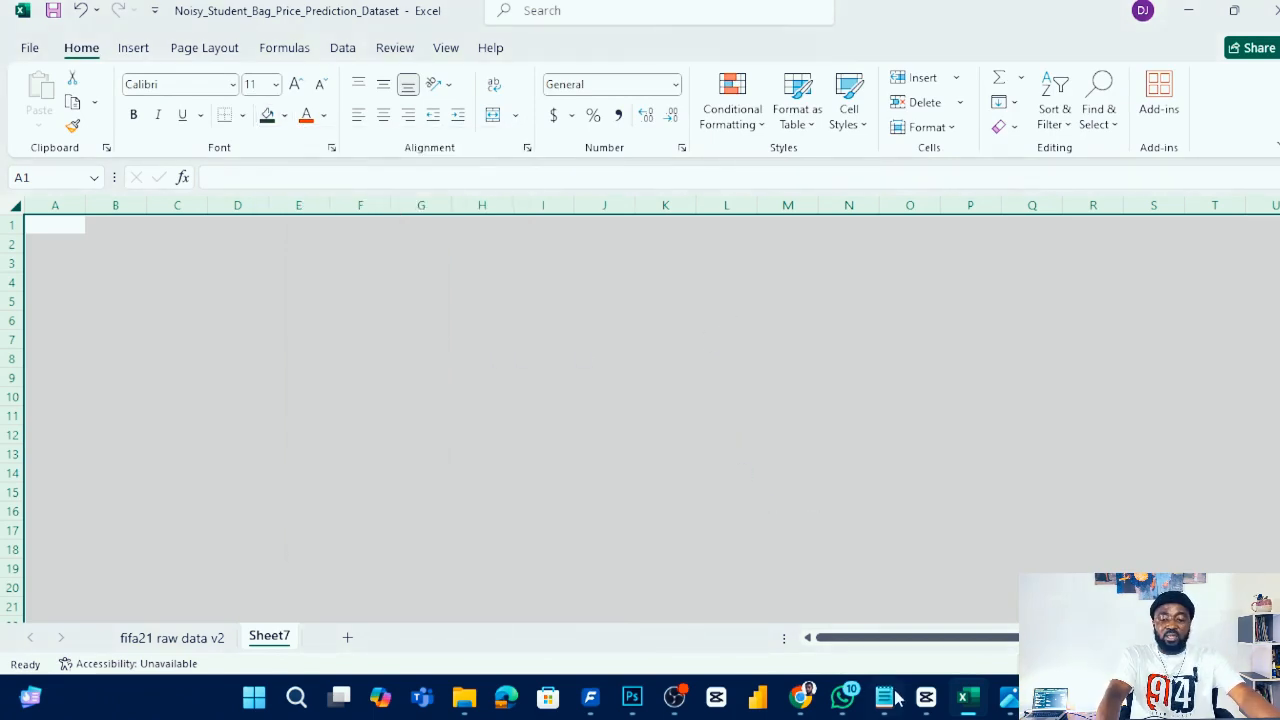
pyautogui.moveTo(1010, 705)
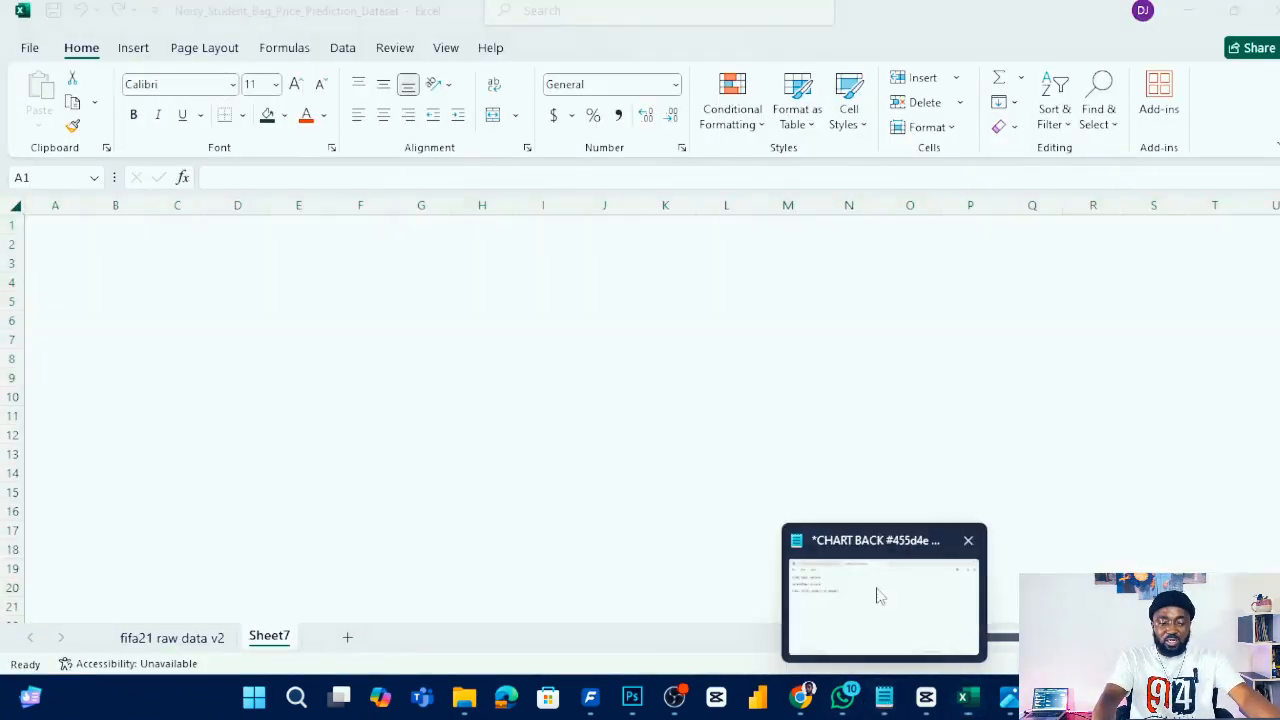
pyautogui.click(874, 594)
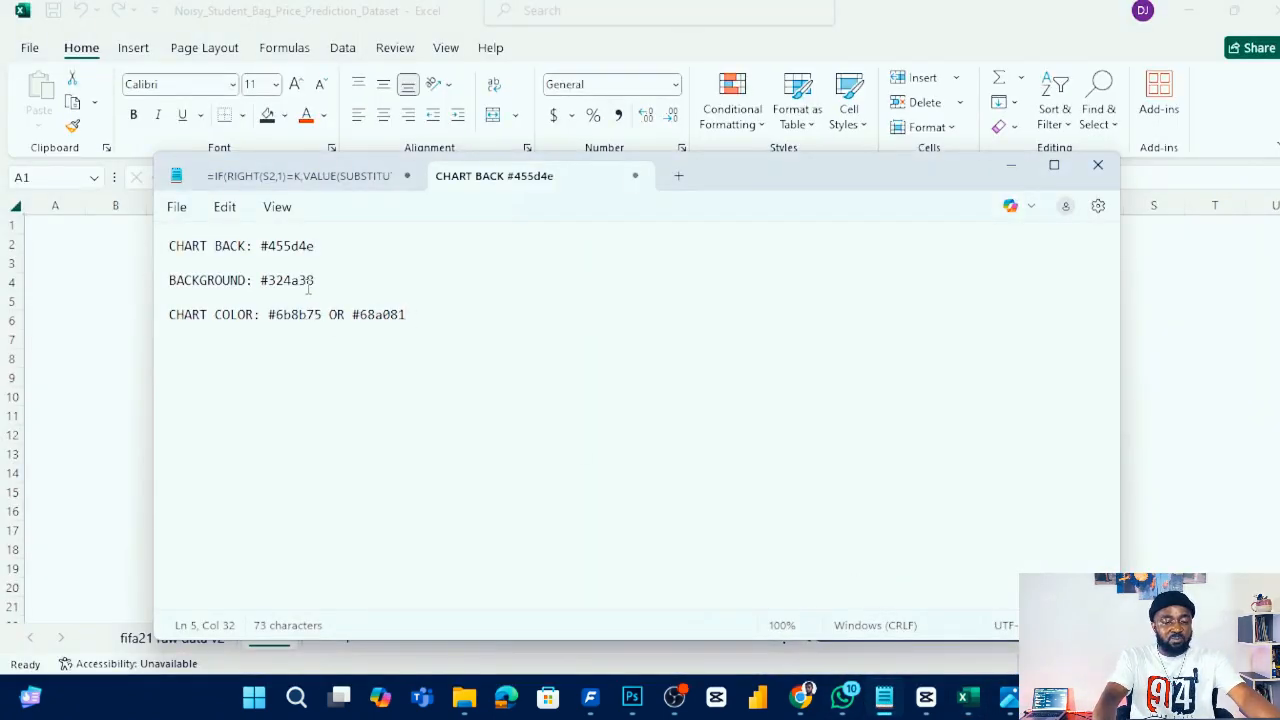
pyautogui.moveTo(320, 280); pyautogui.dragTo(260, 282)
pyautogui.hotkey('ctrl', 'c')
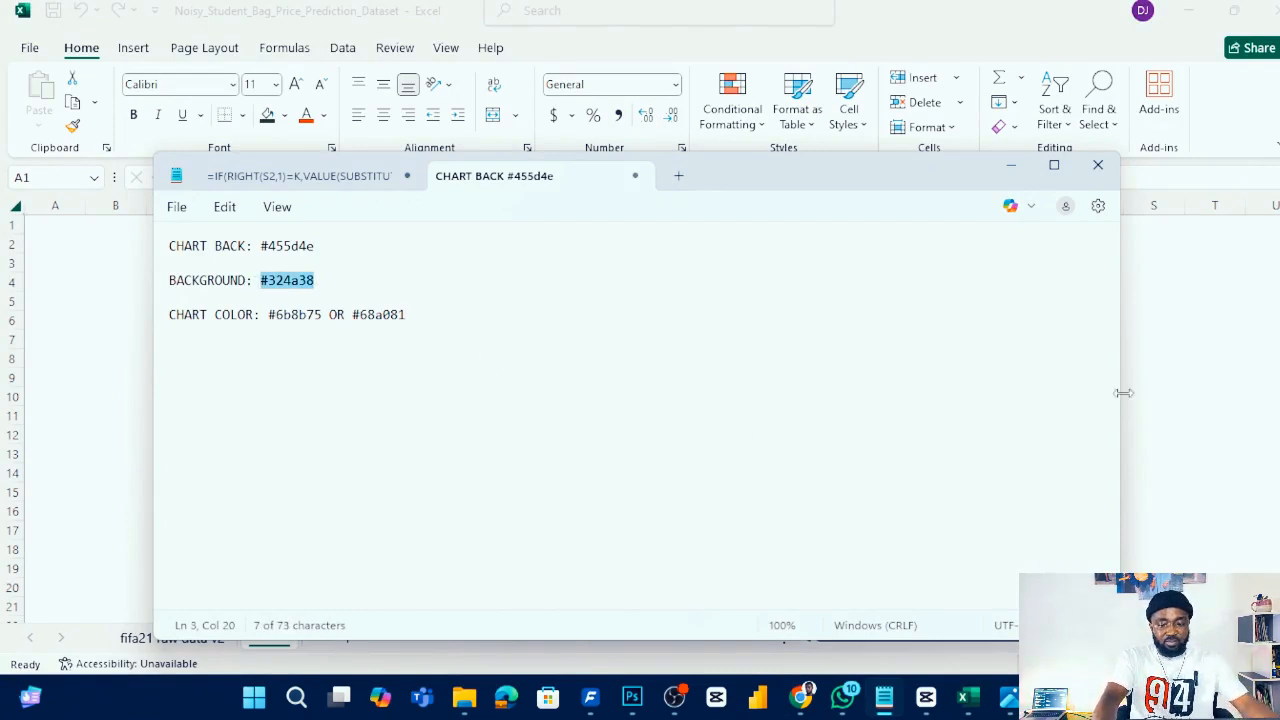
pyautogui.click(1178, 386)
# - Fill all cells with the custom hex colour #324a38
pyautogui.click(284, 116)
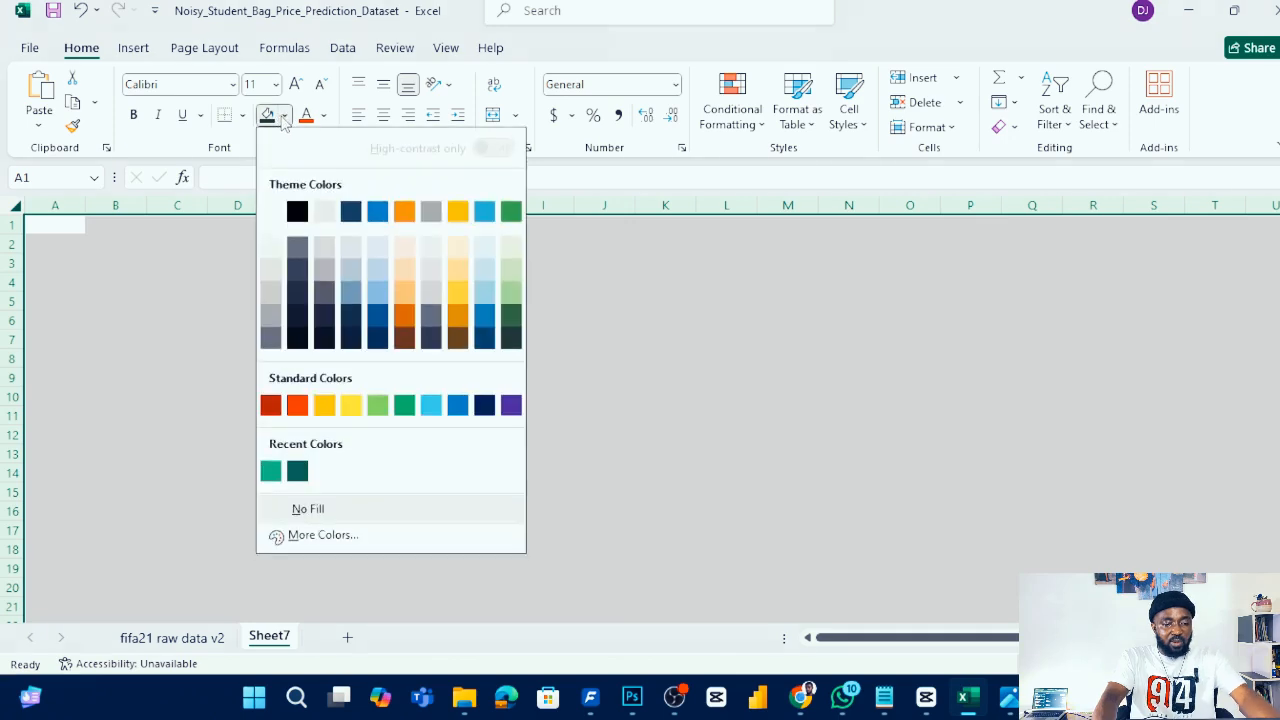
pyautogui.click(322, 534)
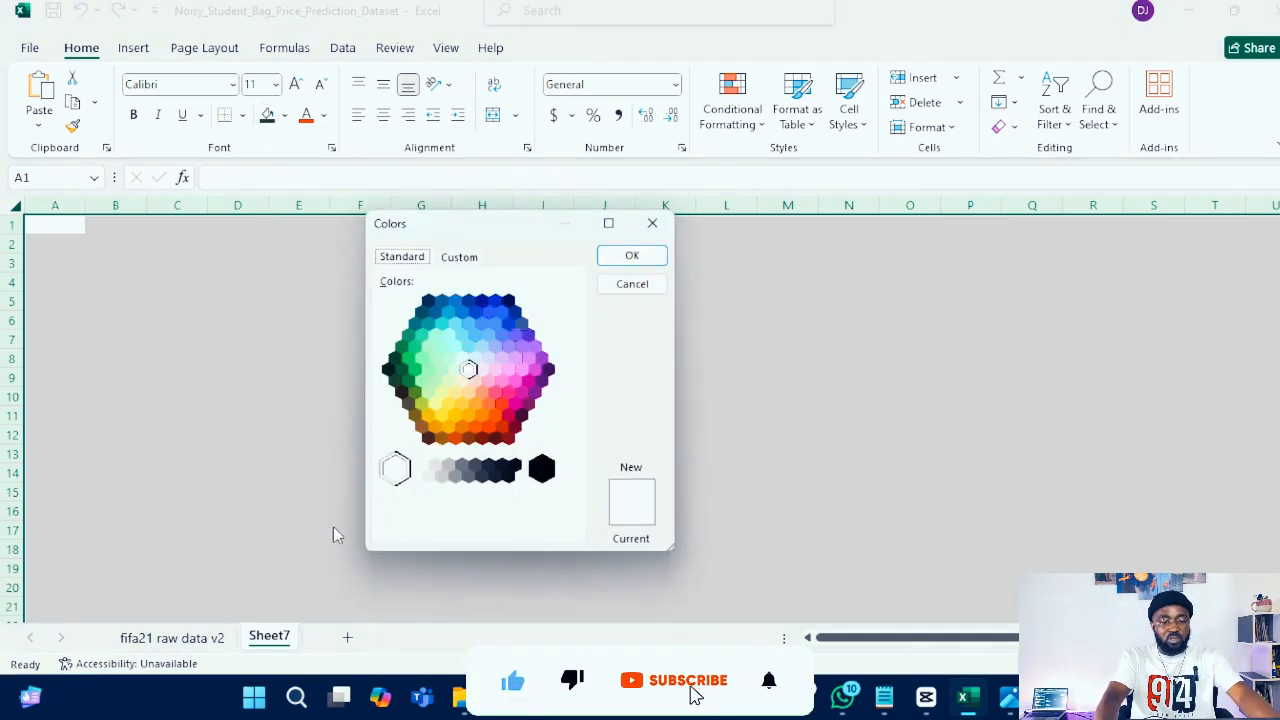
pyautogui.click(476, 258)
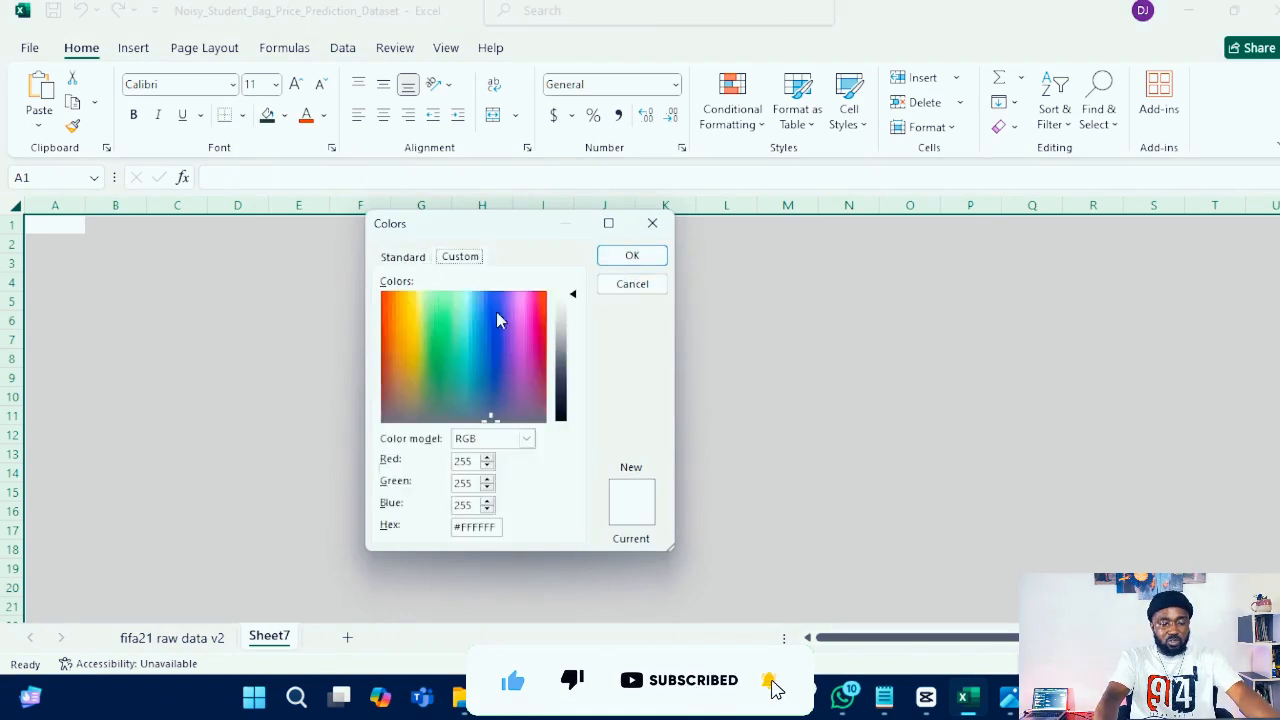
pyautogui.click(515, 440)
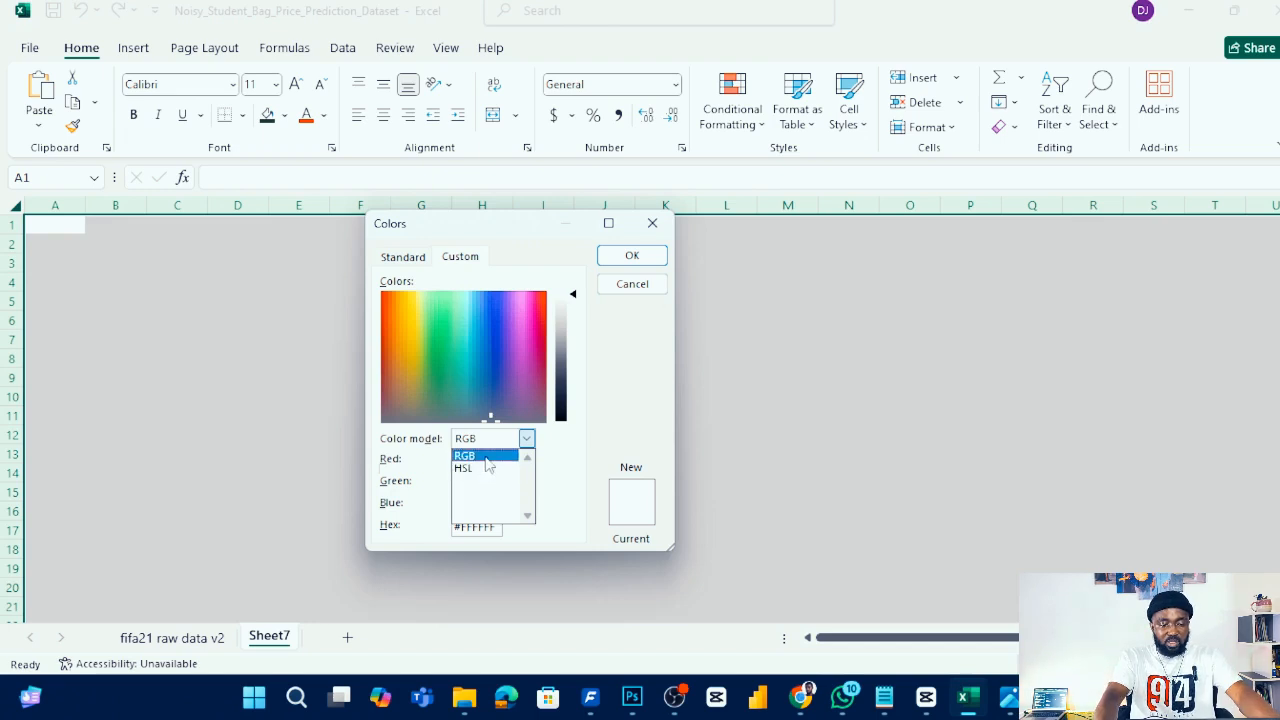
pyautogui.click(486, 457)
pyautogui.click(494, 524)
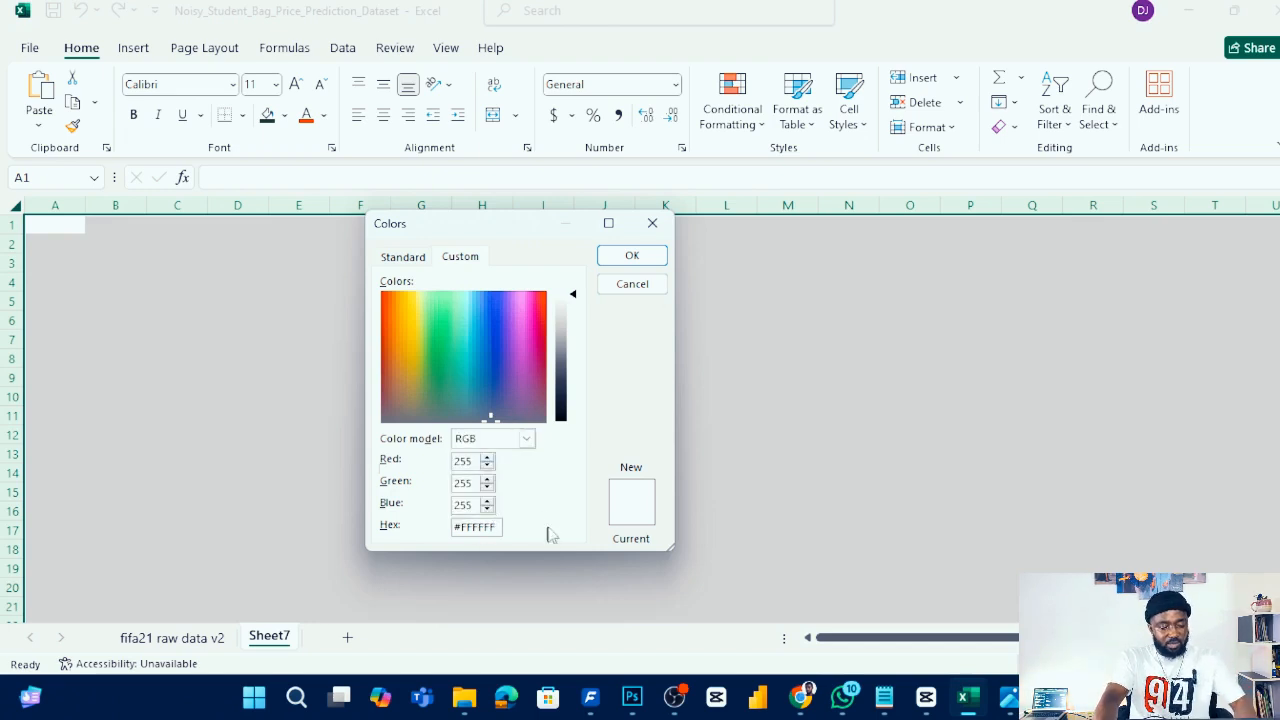
pyautogui.hotkey('ctrl', 'a')
pyautogui.hotkey('ctrl', 'v')
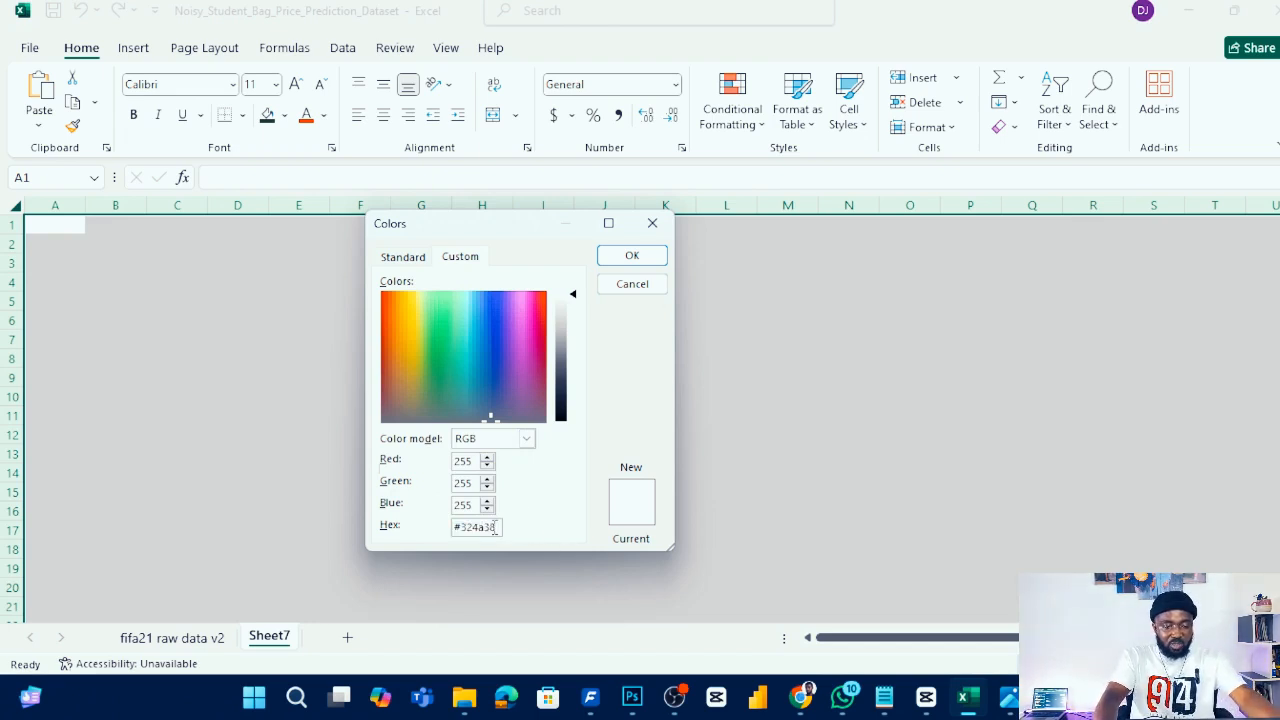
pyautogui.click(526, 439)
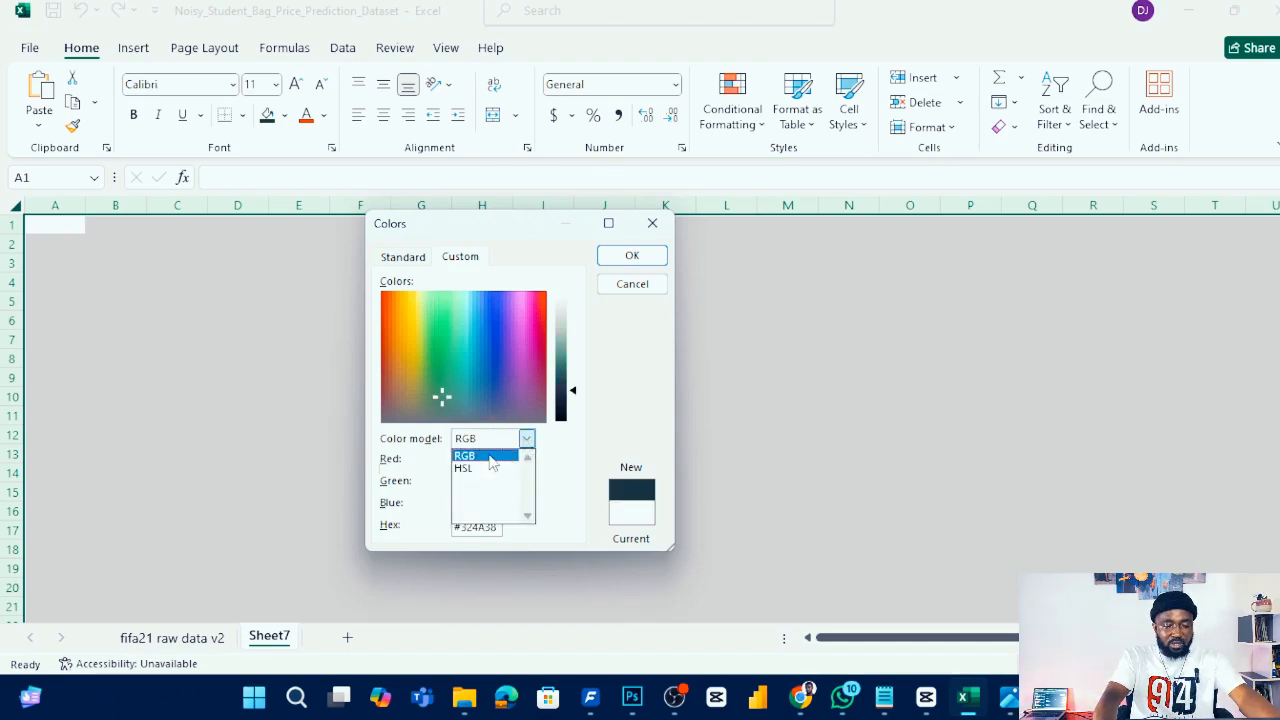
pyautogui.click(526, 440)
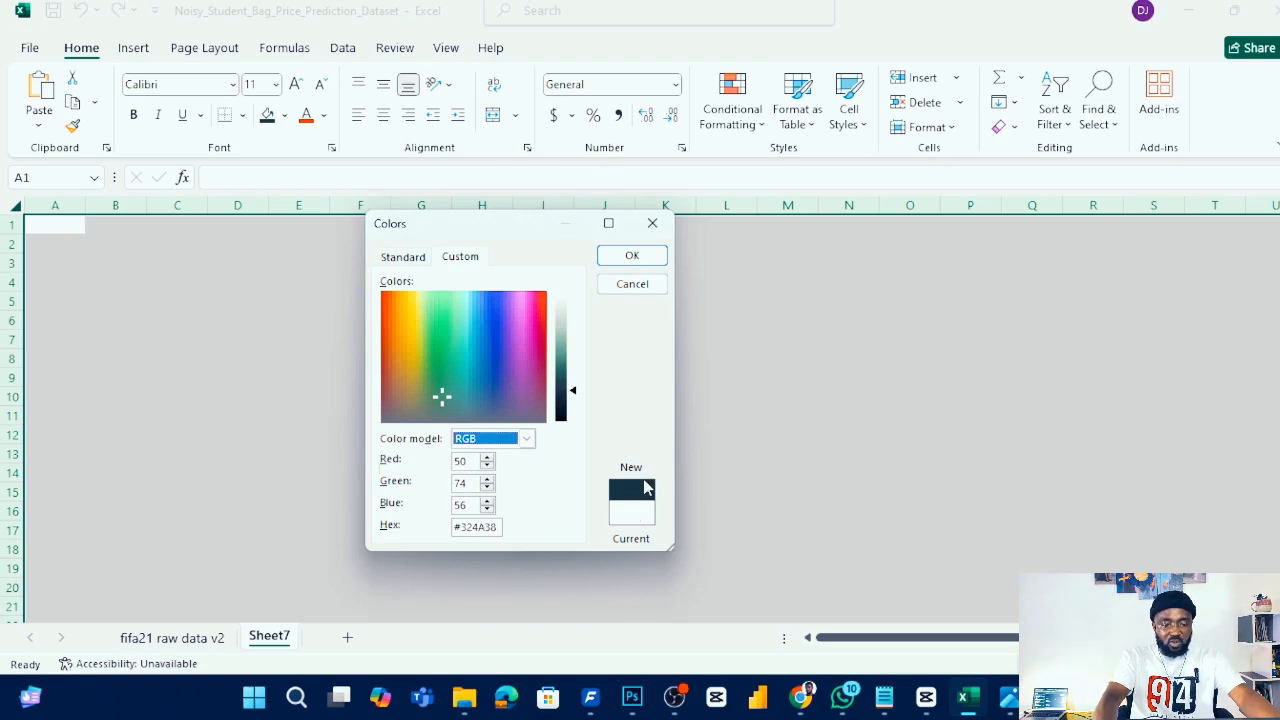
pyautogui.click(632, 257)
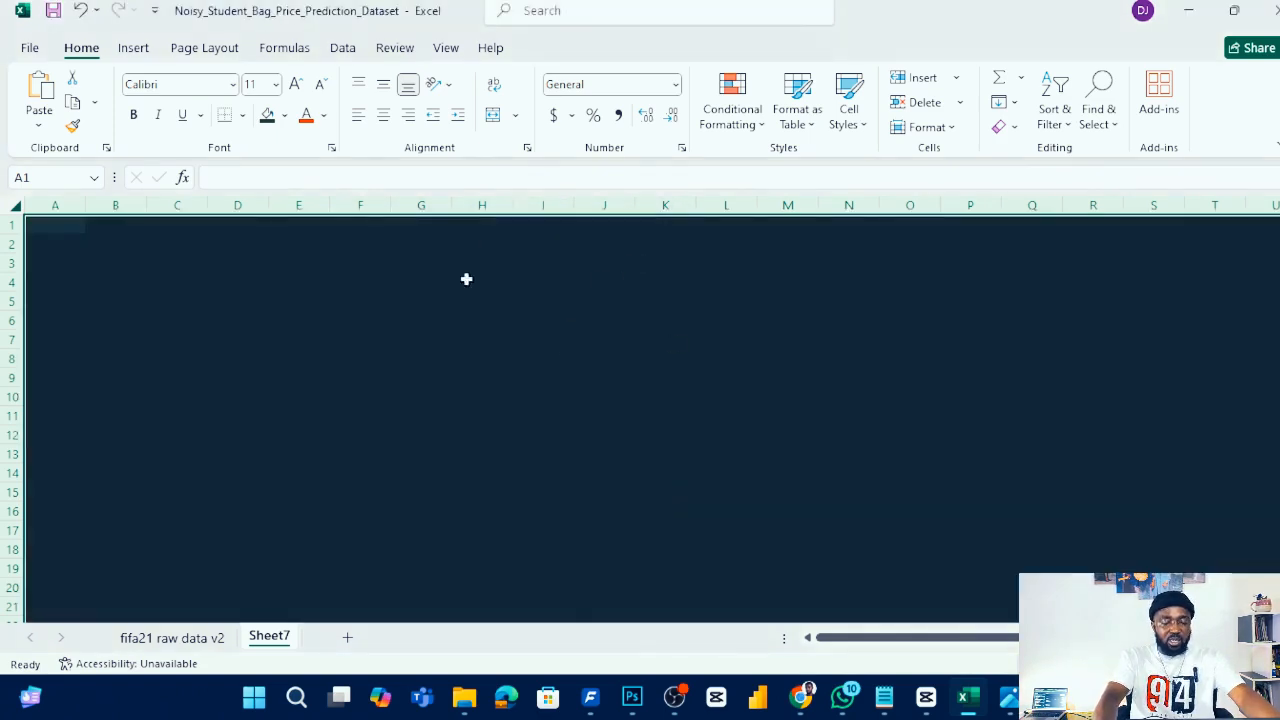
# - Preview the sheet's page breaks and return to Normal view
pyautogui.click(384, 395)
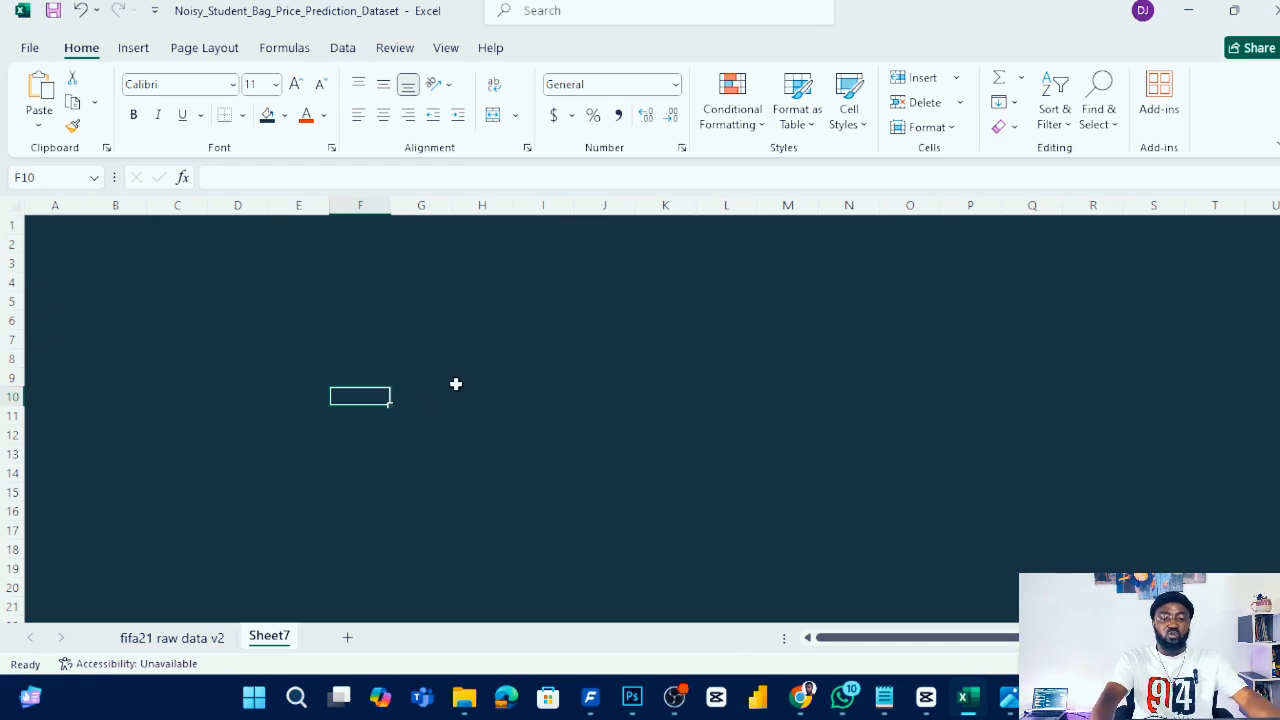
pyautogui.scroll(-2, 460, 355)
pyautogui.scroll(2, 469, 360)
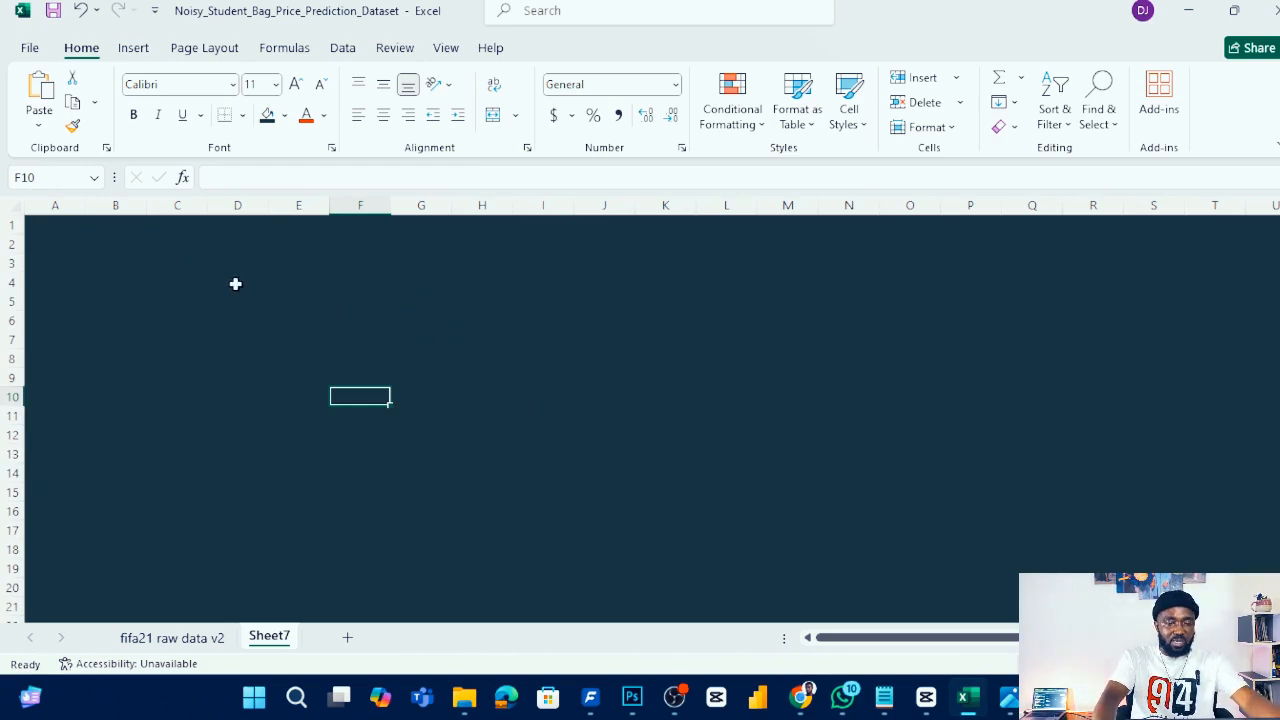
pyautogui.click(224, 52)
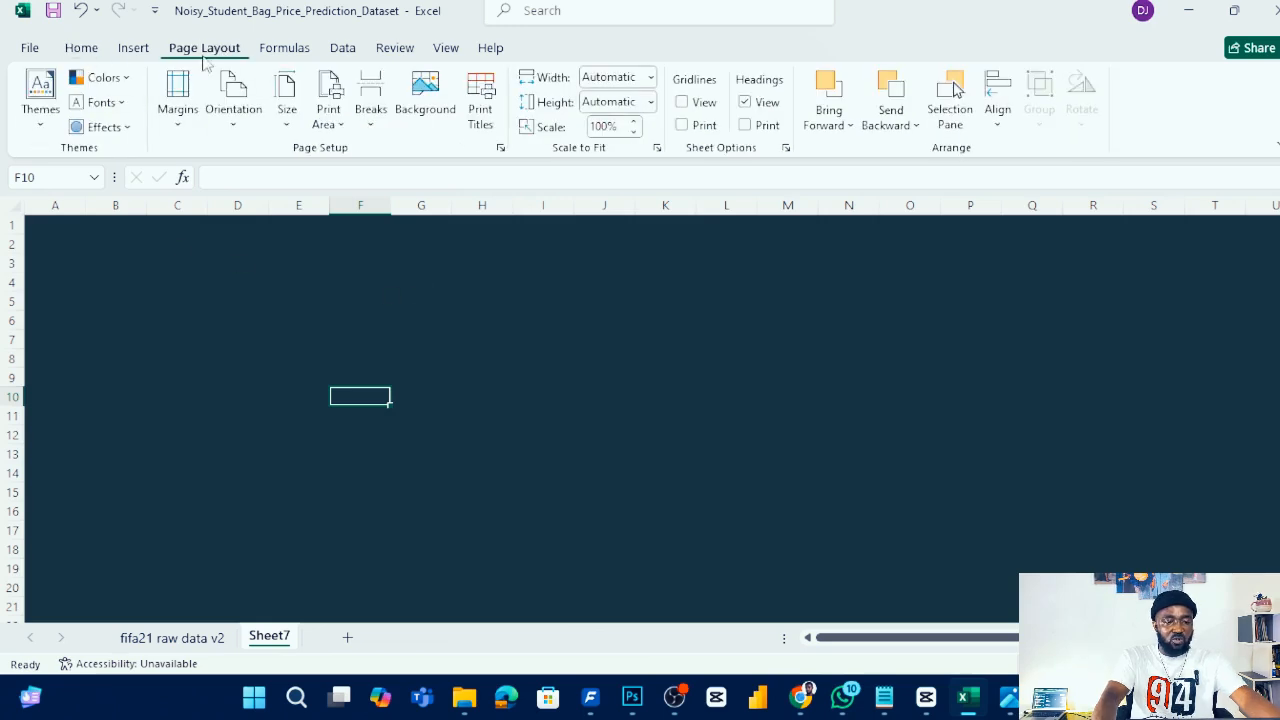
pyautogui.click(451, 51)
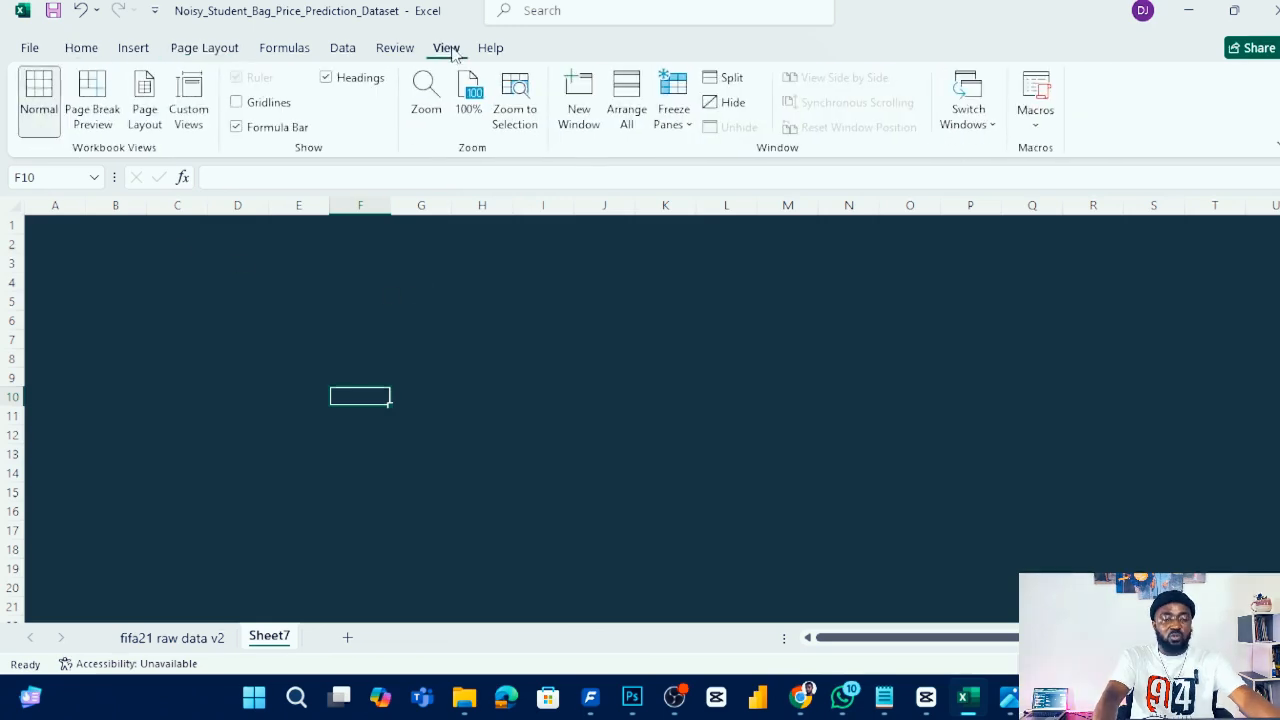
pyautogui.click(93, 100)
pyautogui.click(403, 270)
pyautogui.click(45, 97)
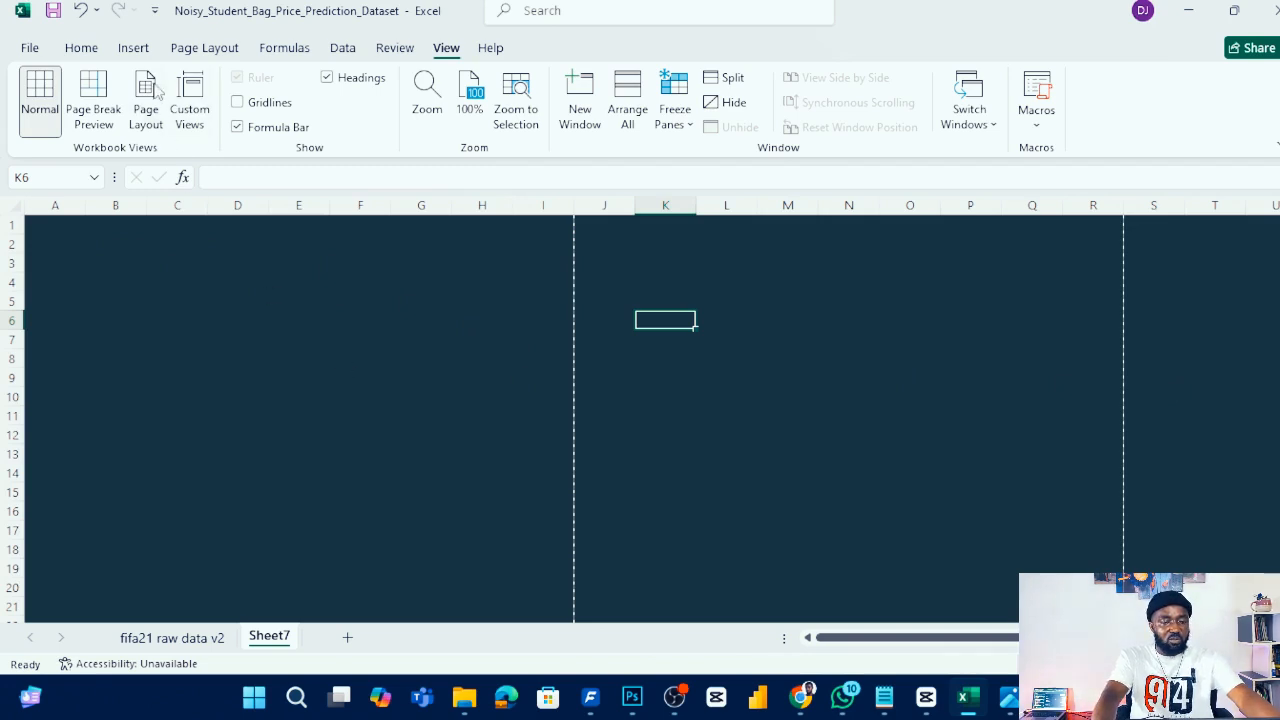
# - Set the page orientation to Landscape
pyautogui.click(204, 47)
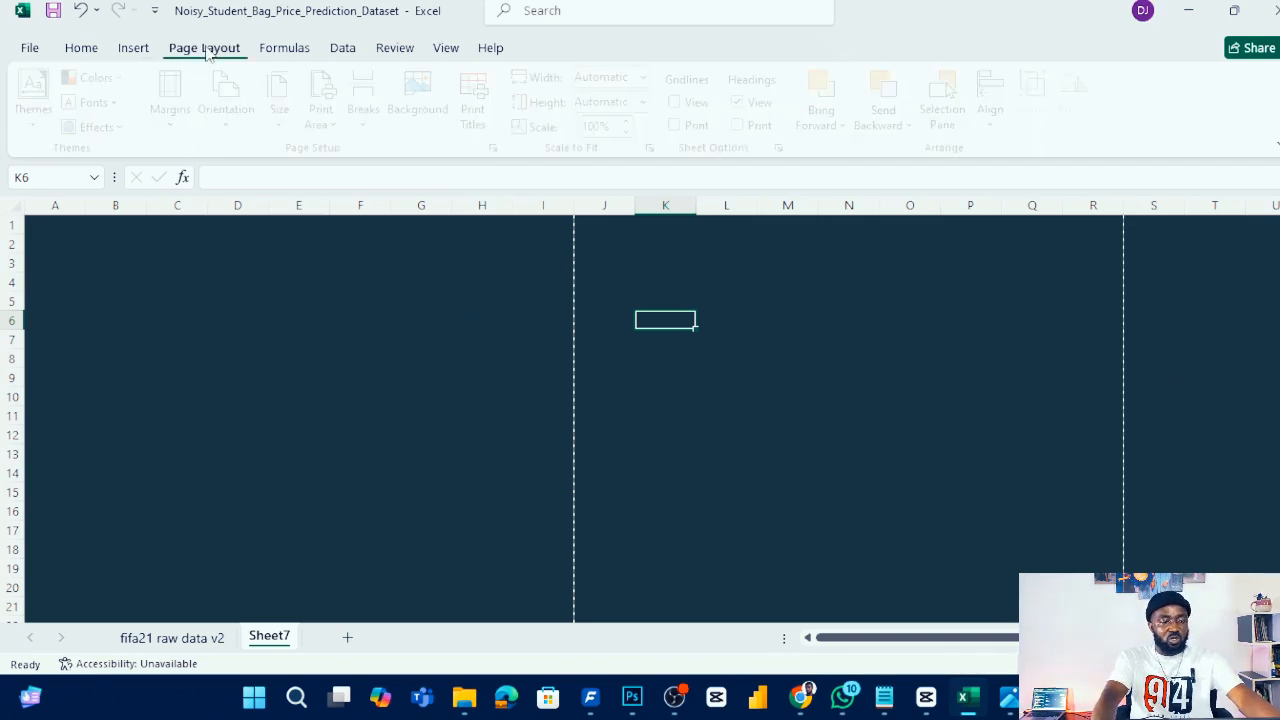
pyautogui.click(234, 115)
pyautogui.click(245, 212)
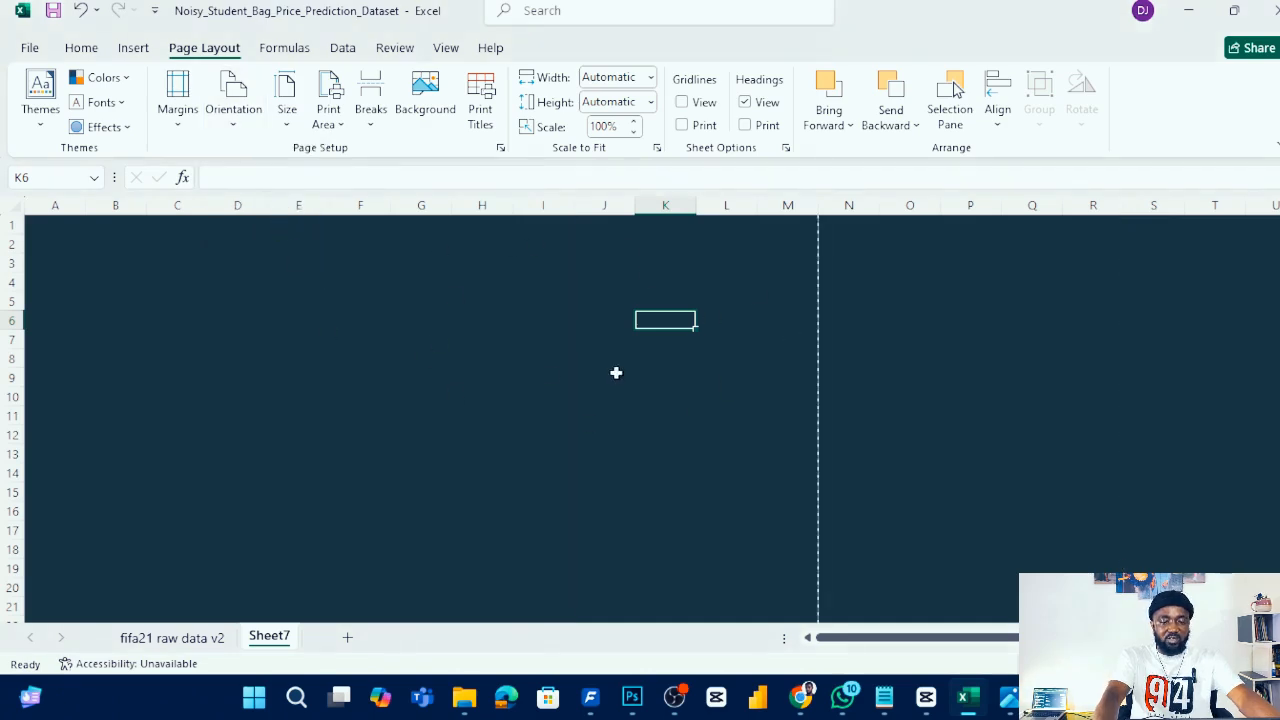
# - Draw a rectangle header bar about 8.65 in wide and 0.45 in tall across the top of columns A to M
pyautogui.click(520, 337)
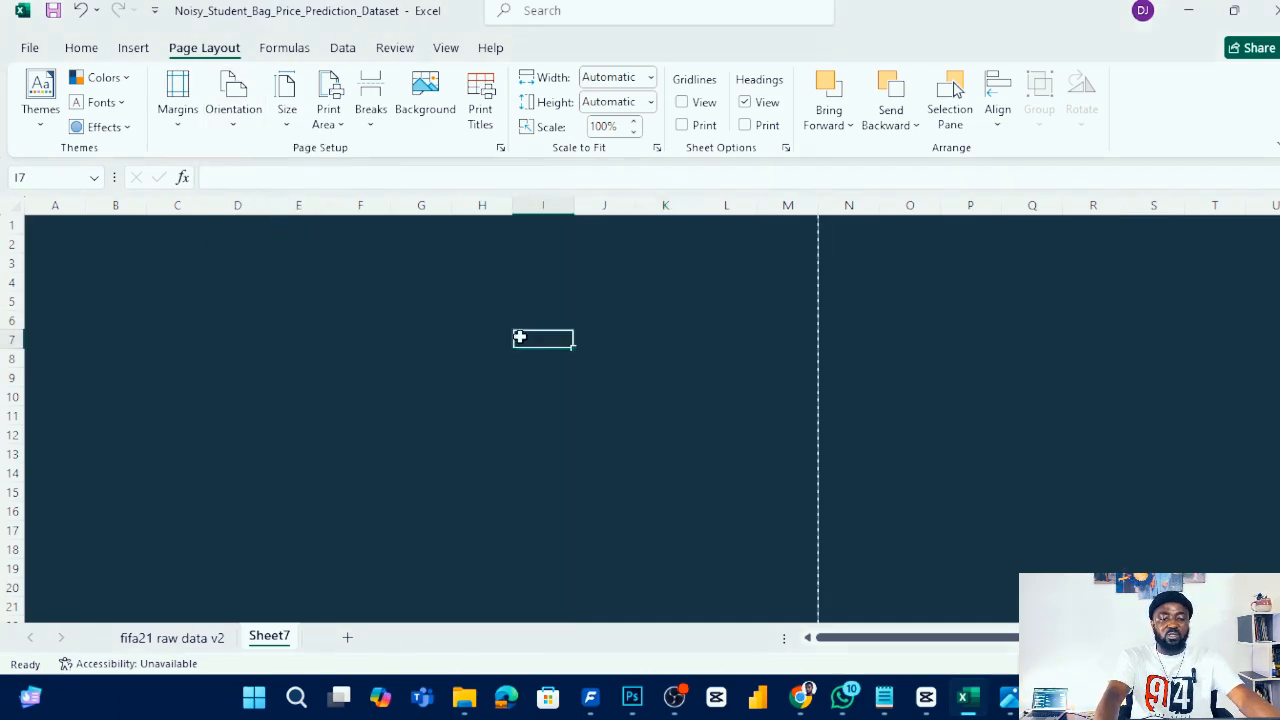
pyautogui.hotkey('alt', 'w')
pyautogui.click(355, 283)
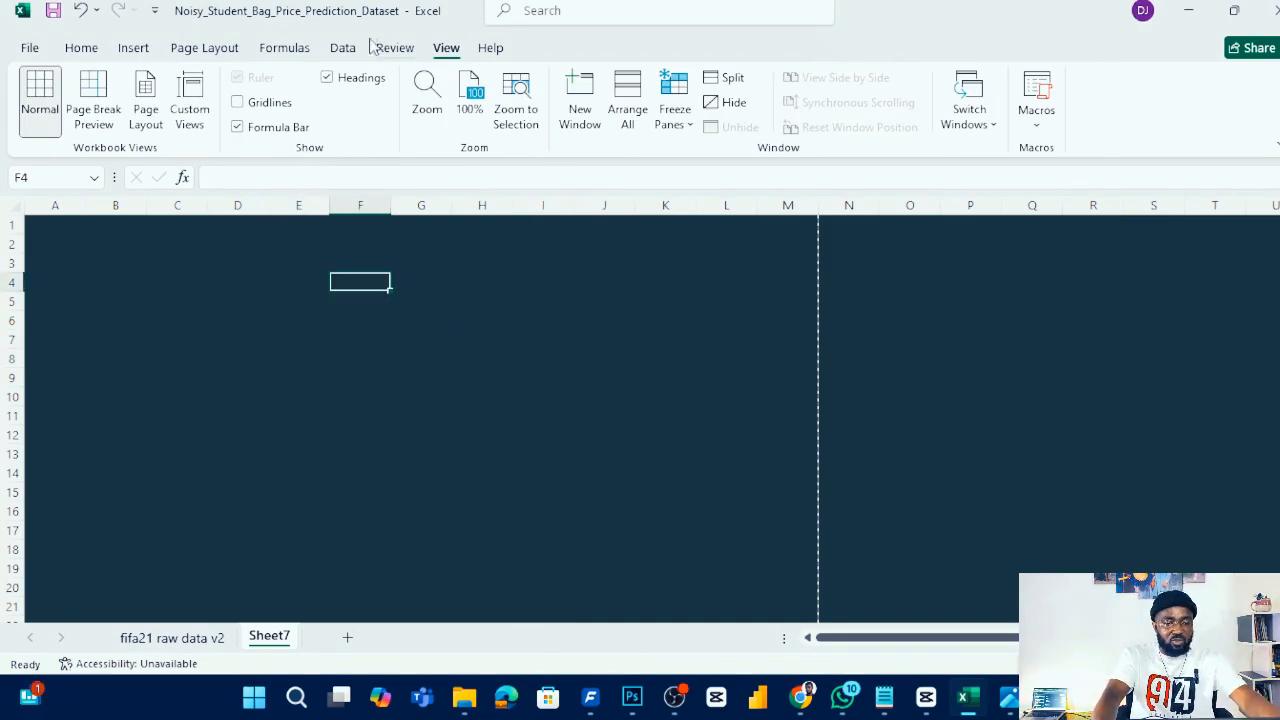
pyautogui.hotkey('alt', 'h')
pyautogui.hotkey('alt', 'n')
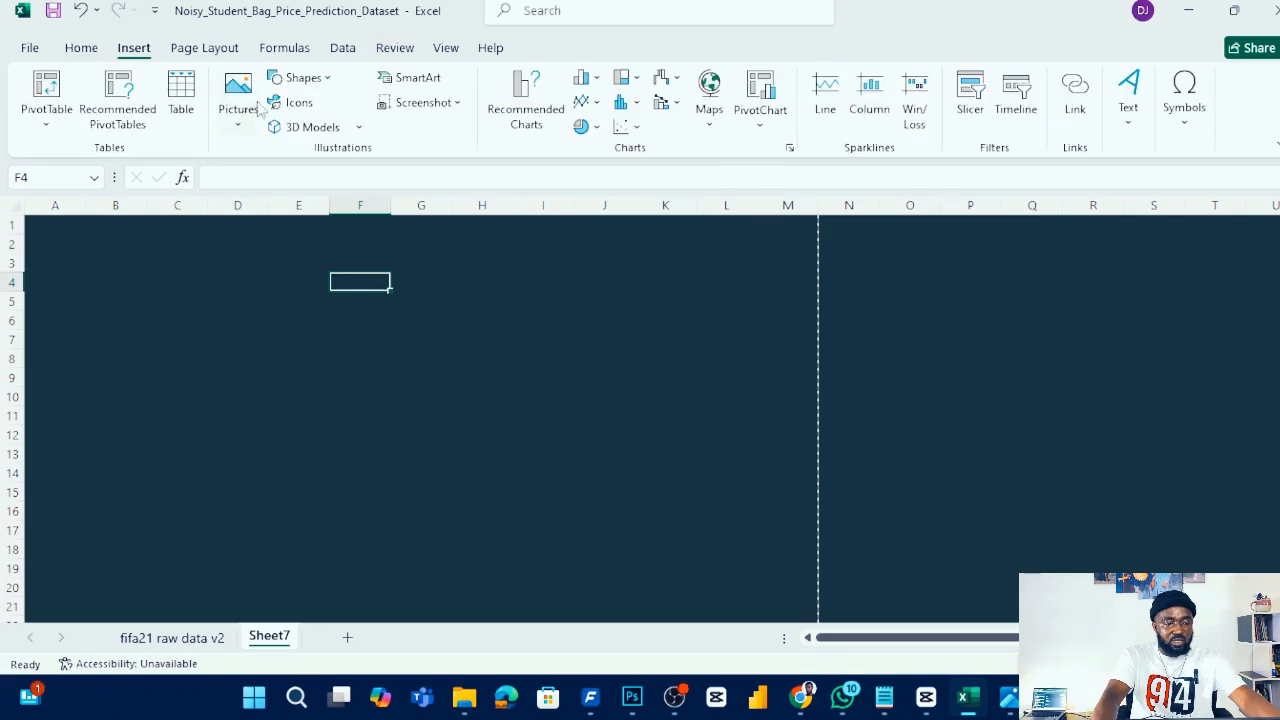
pyautogui.click(308, 78)
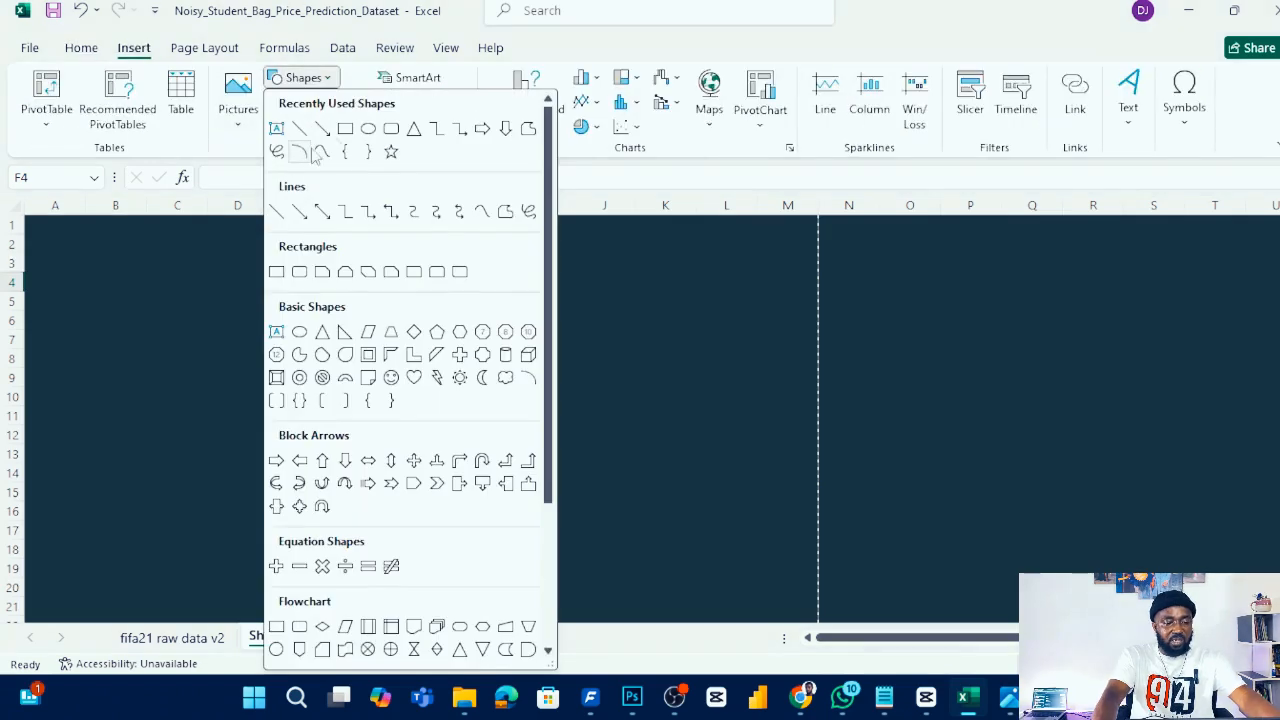
pyautogui.click(368, 128)
pyautogui.moveTo(28, 220); pyautogui.dragTo(817, 260)
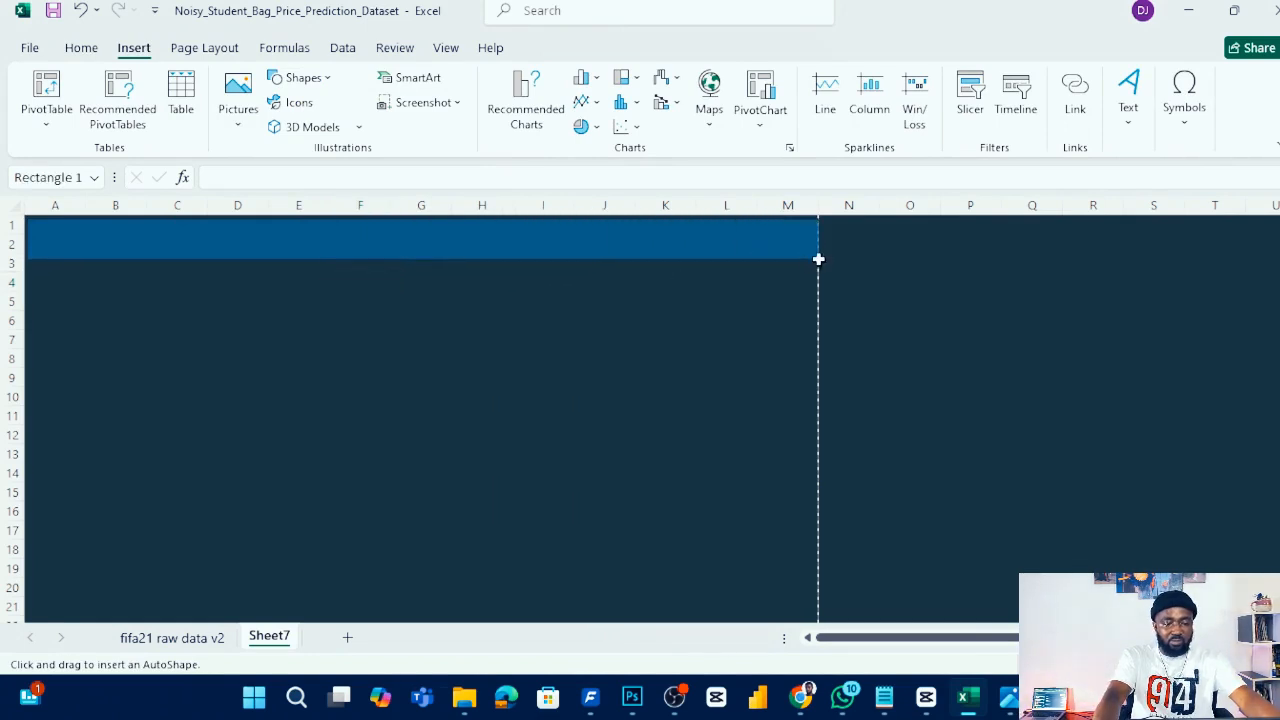
# - Copy the chart back colour code #455d4e from the saved colour notes
pyautogui.click(886, 700)
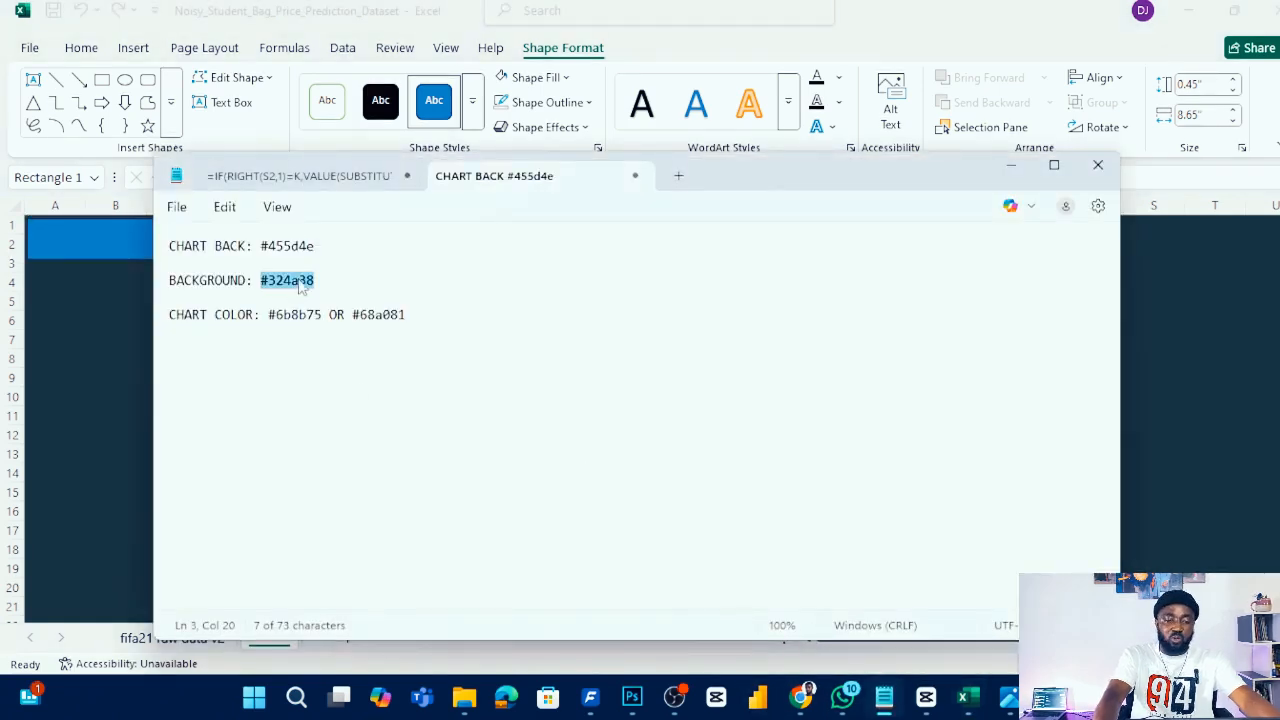
pyautogui.moveTo(320, 246); pyautogui.dragTo(267, 252)
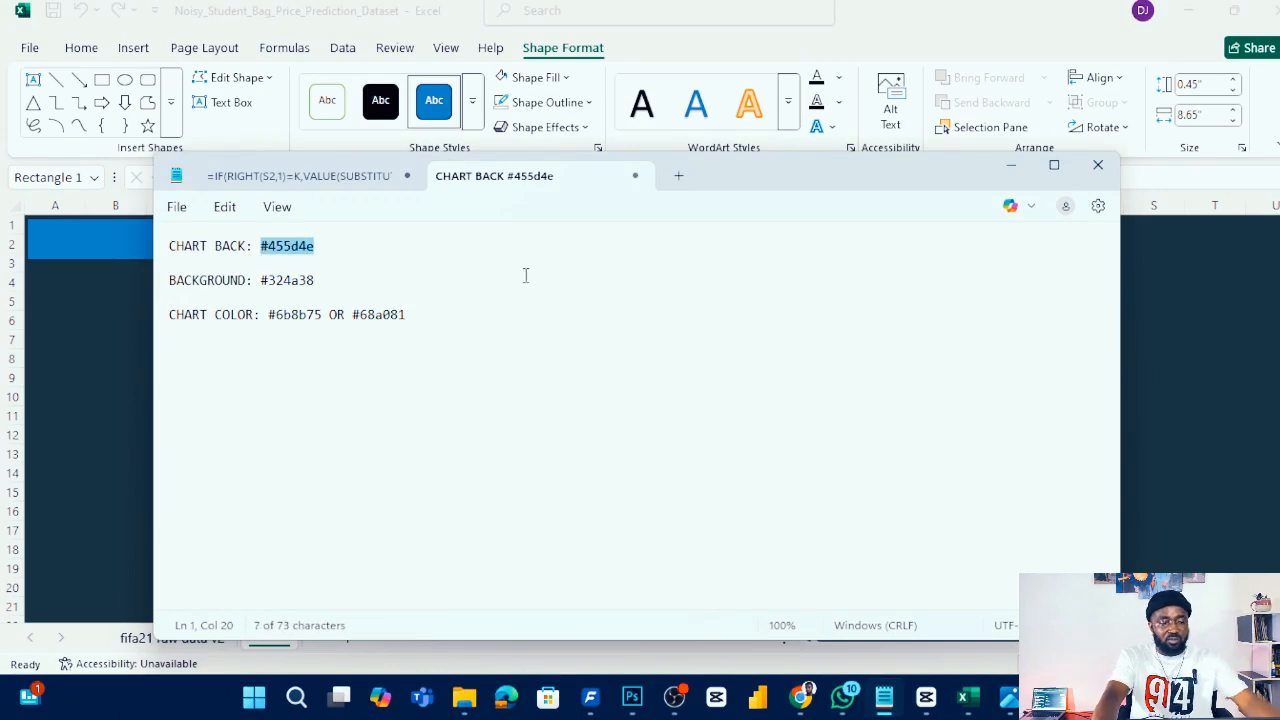
pyautogui.click(1151, 306)
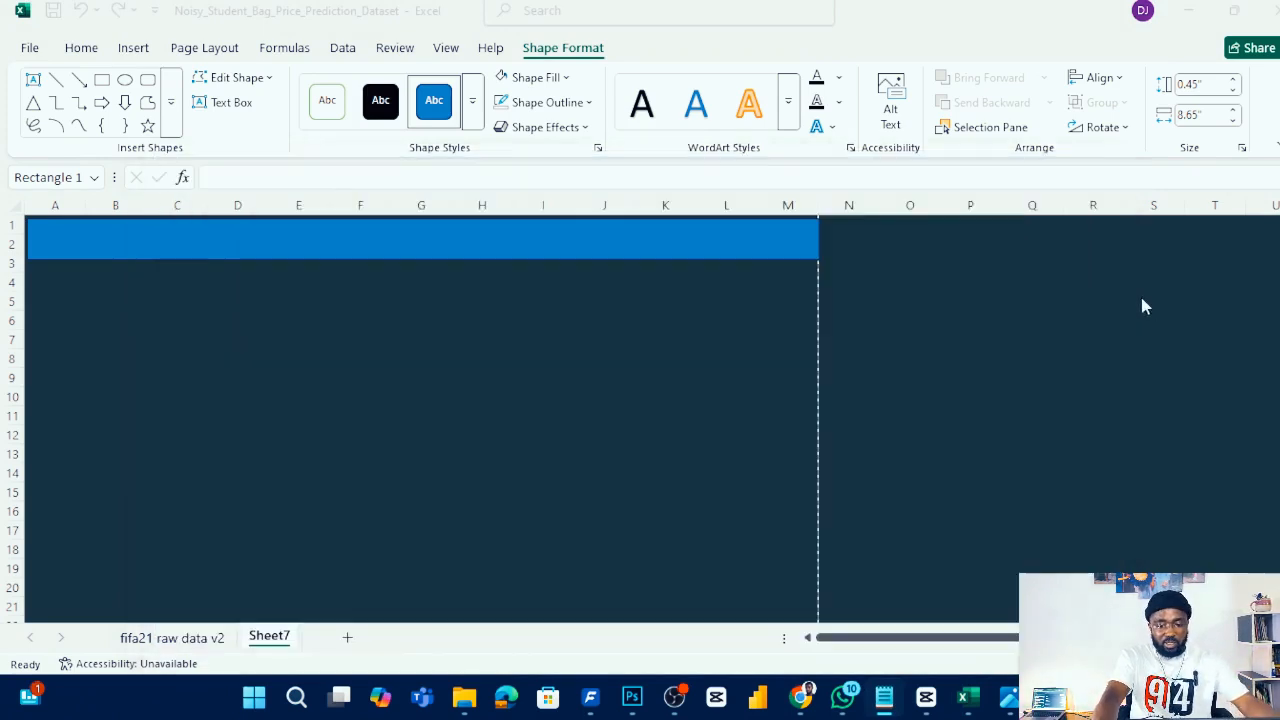
# - Fill the header rectangle with the custom hex colour #455D4E
pyautogui.click(480, 238)
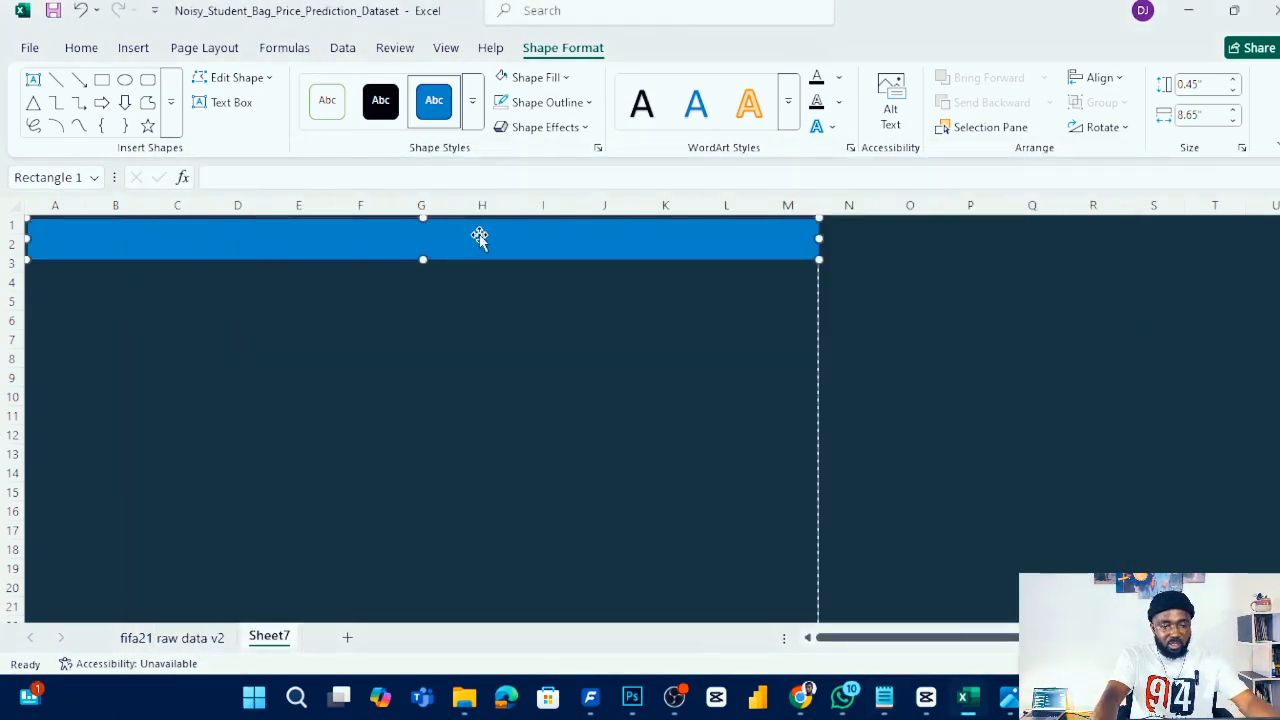
pyautogui.click(563, 78)
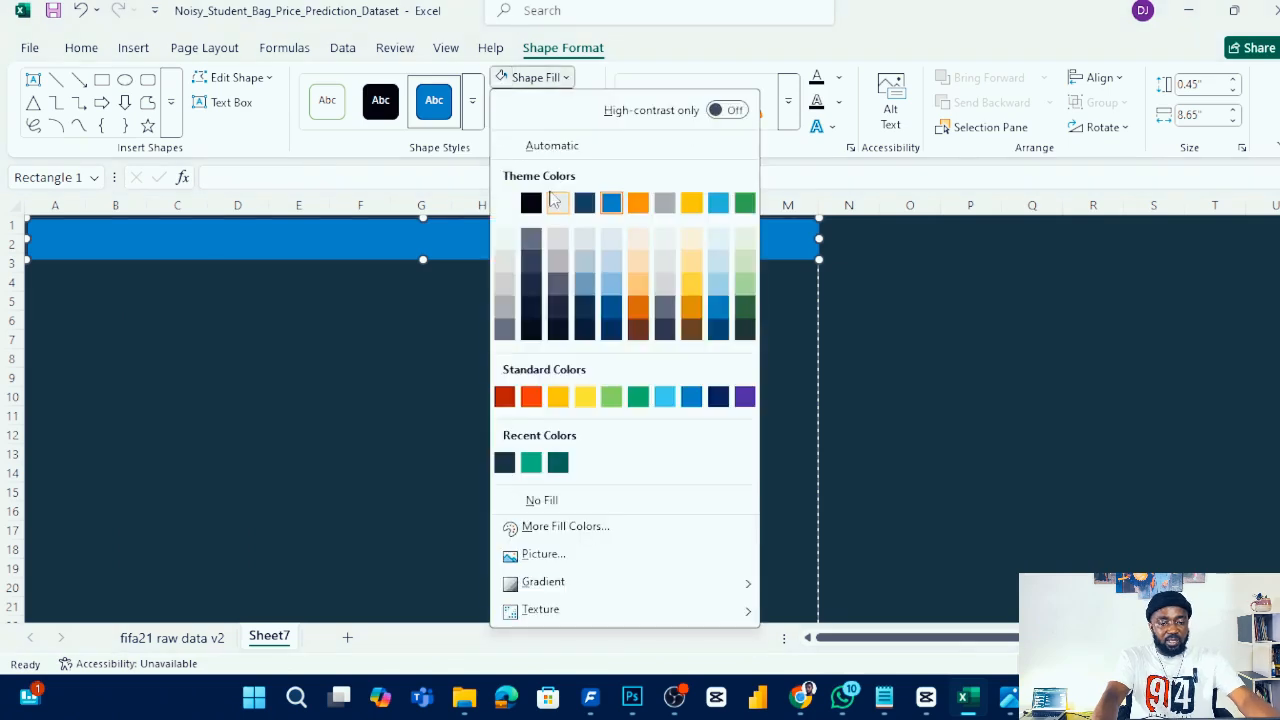
pyautogui.click(565, 526)
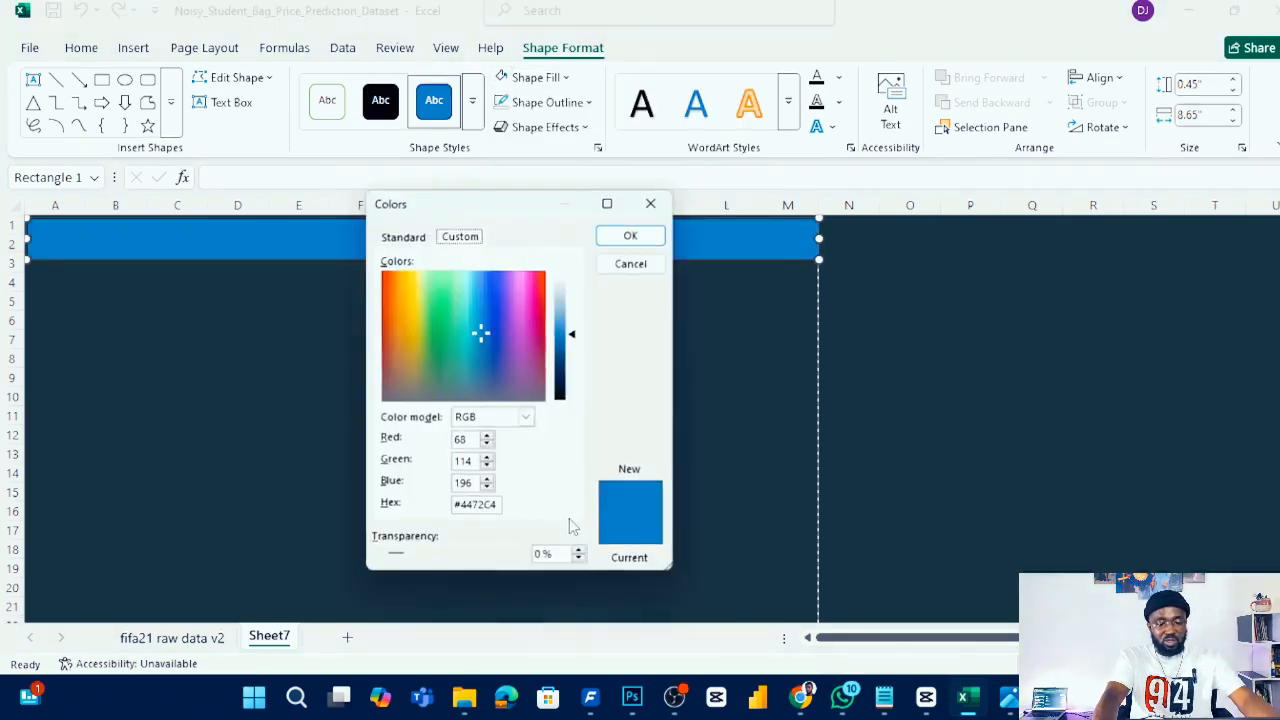
pyautogui.click(495, 507)
pyautogui.hotkey('ctrl', 'a')
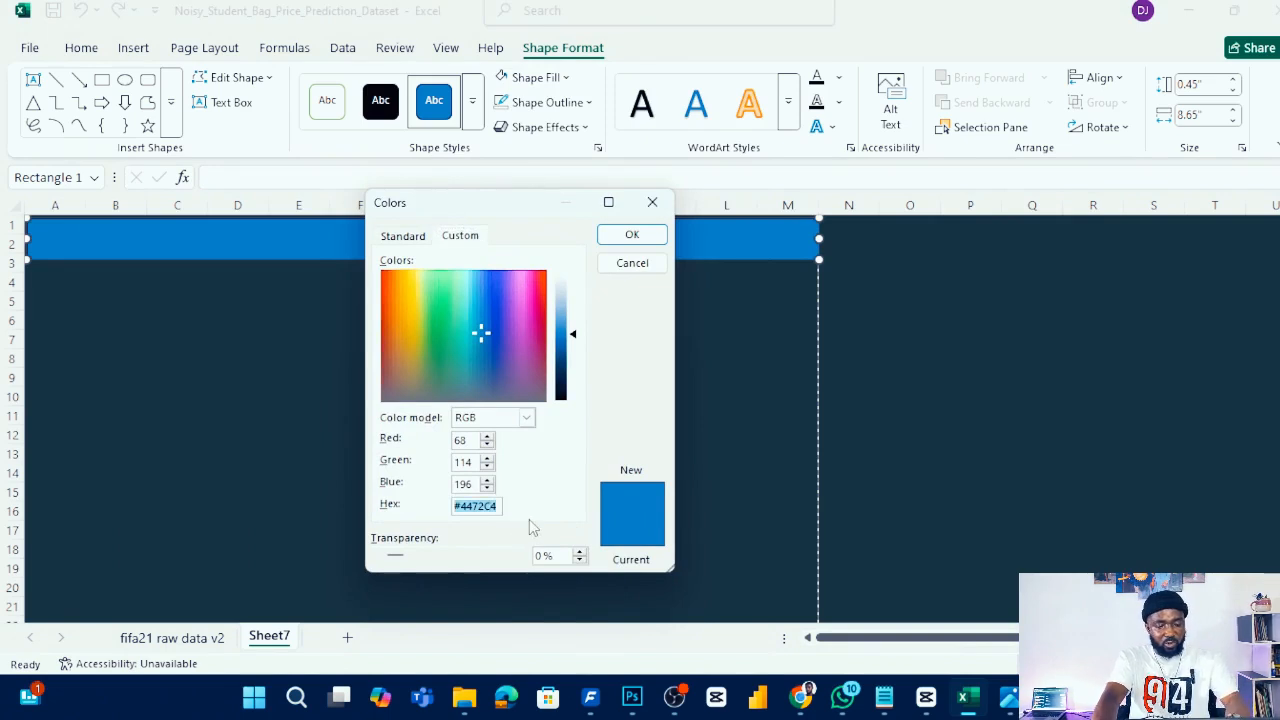
pyautogui.write('#455D4E')
pyautogui.click(527, 418)
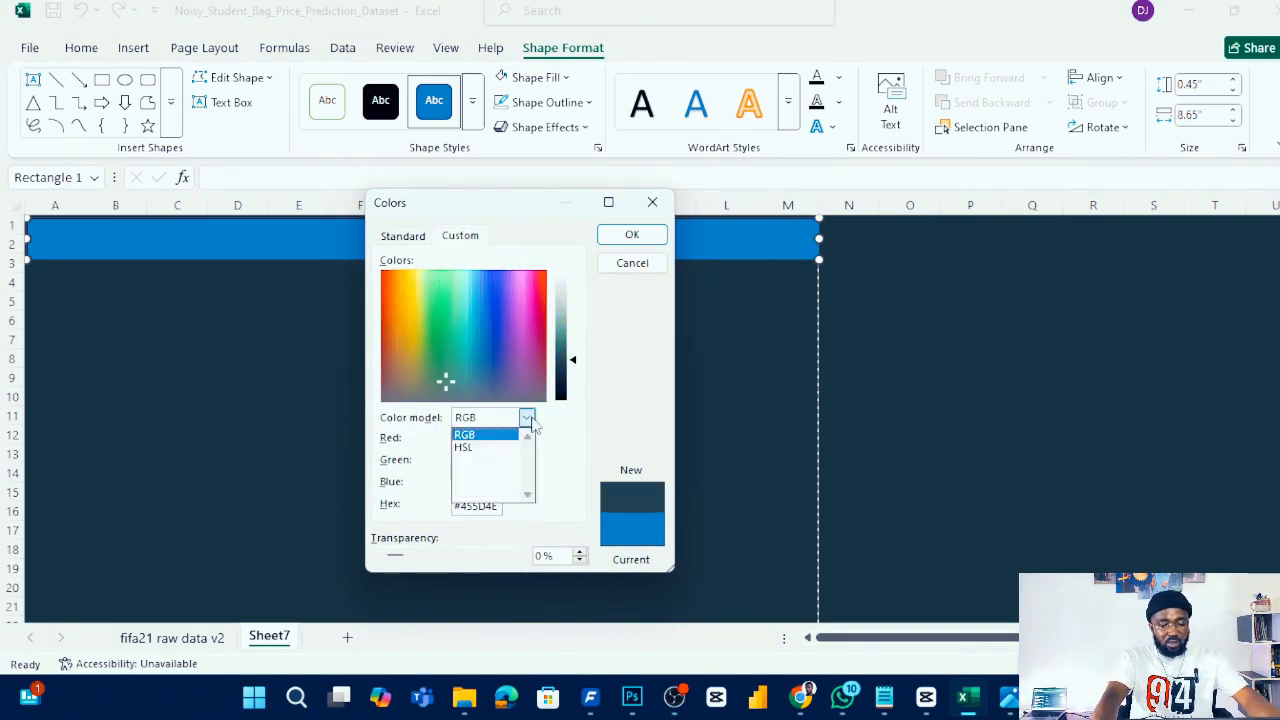
pyautogui.click(533, 420)
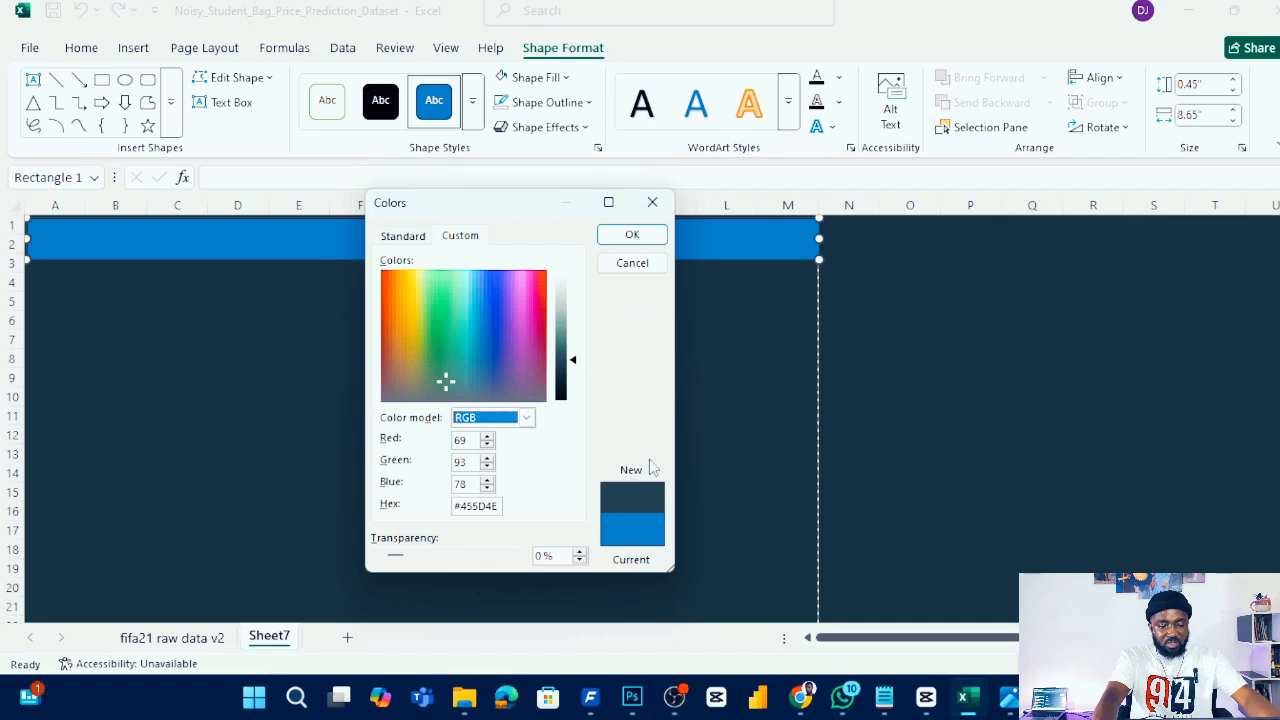
pyautogui.click(645, 236)
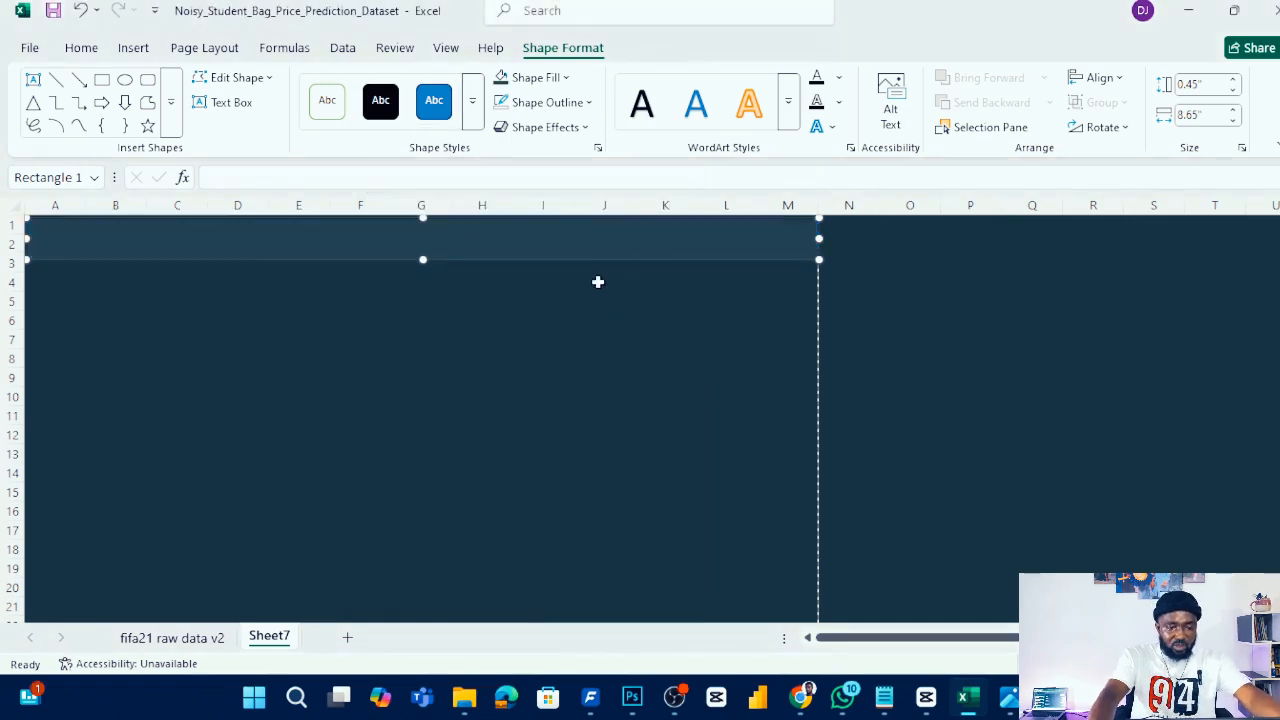
# - Apply an outer shadow effect to the header rectangle
pyautogui.click(590, 130)
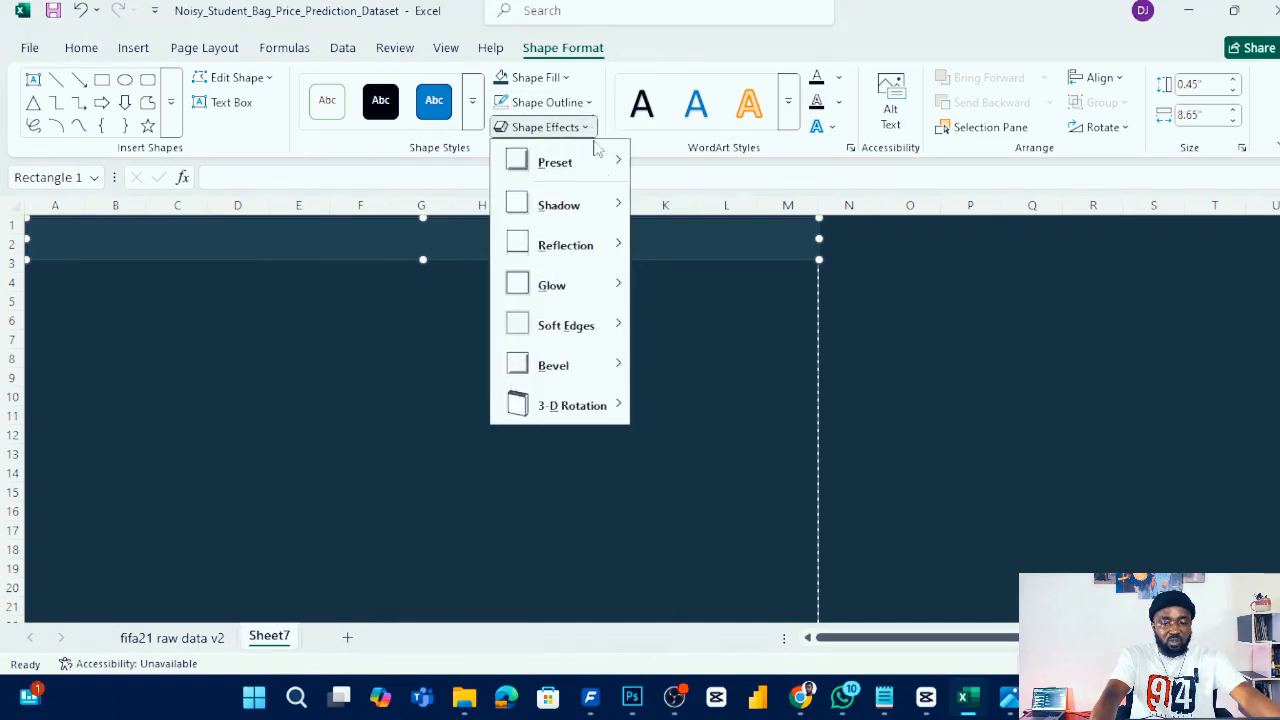
pyautogui.moveTo(600, 208)
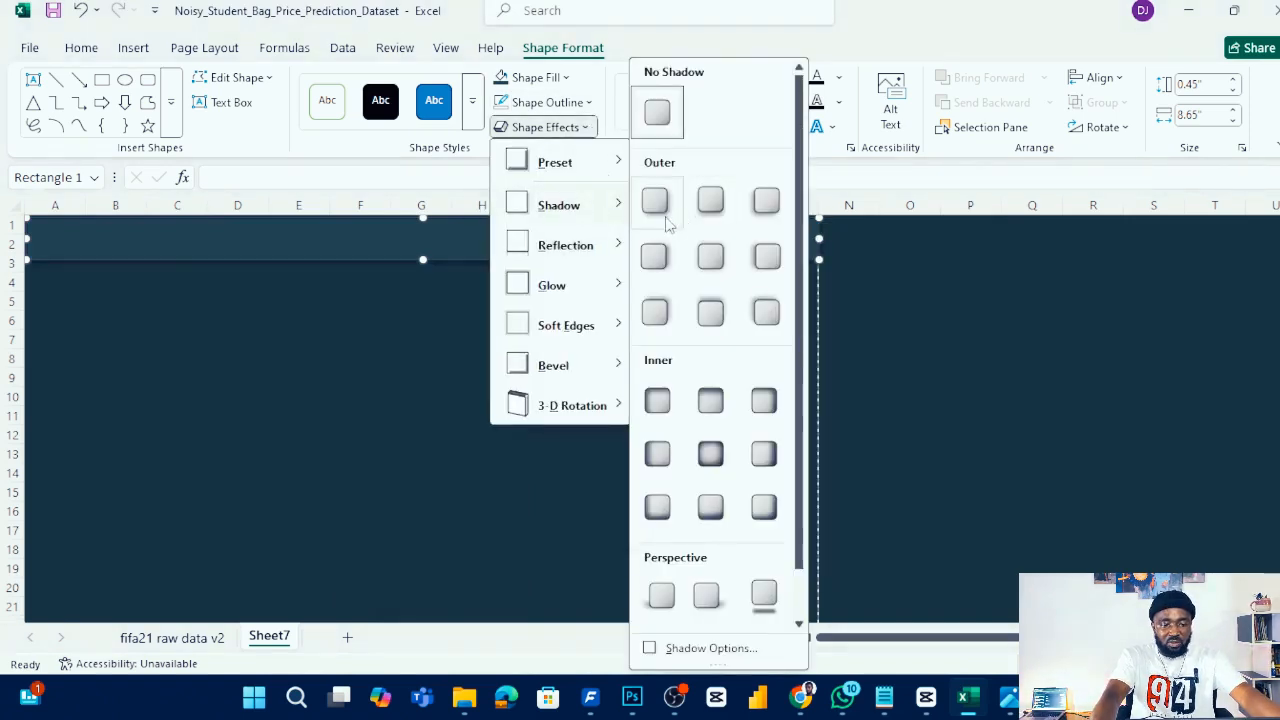
pyautogui.click(669, 220)
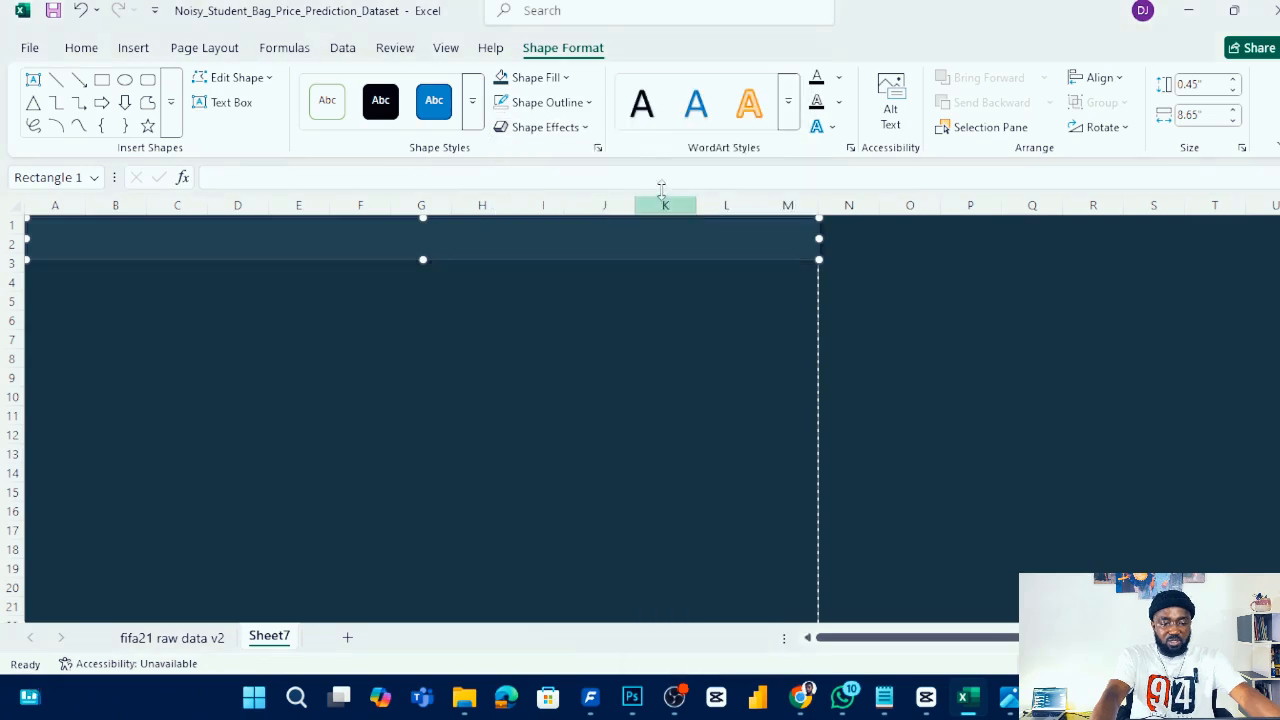
pyautogui.click(648, 279)
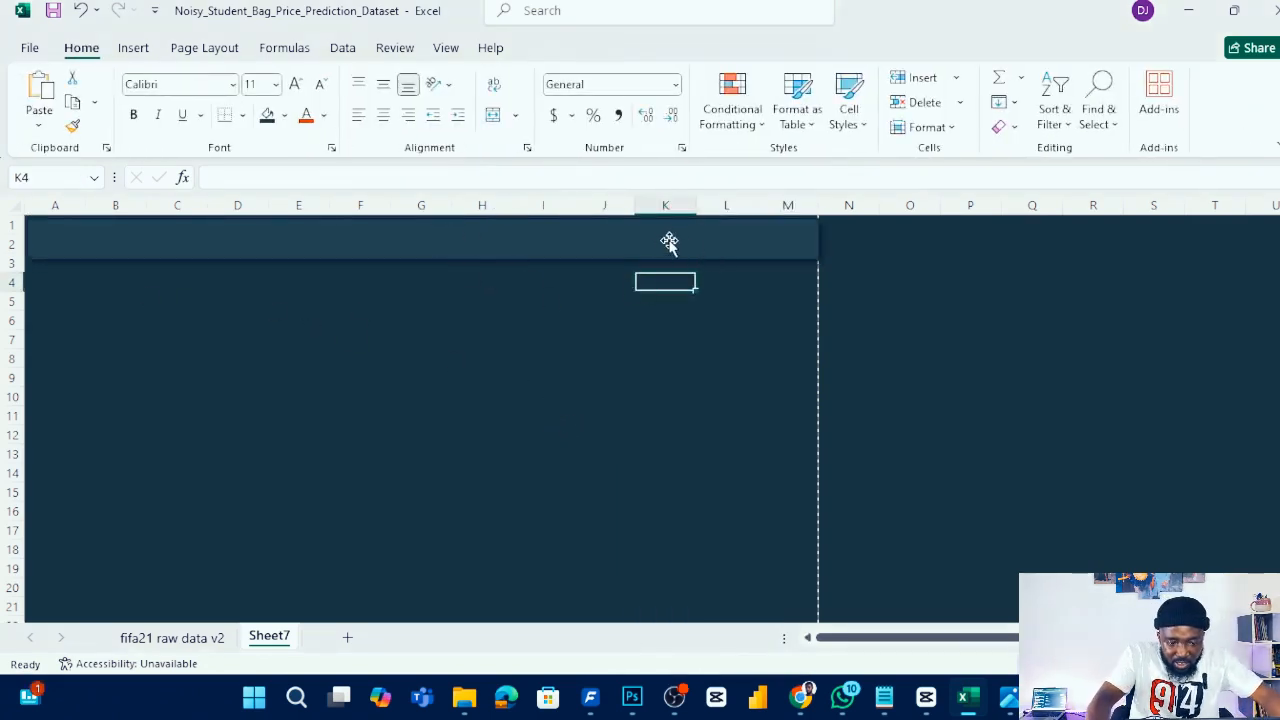
# - Remove the outline from the header rectangle
pyautogui.click(357, 229)
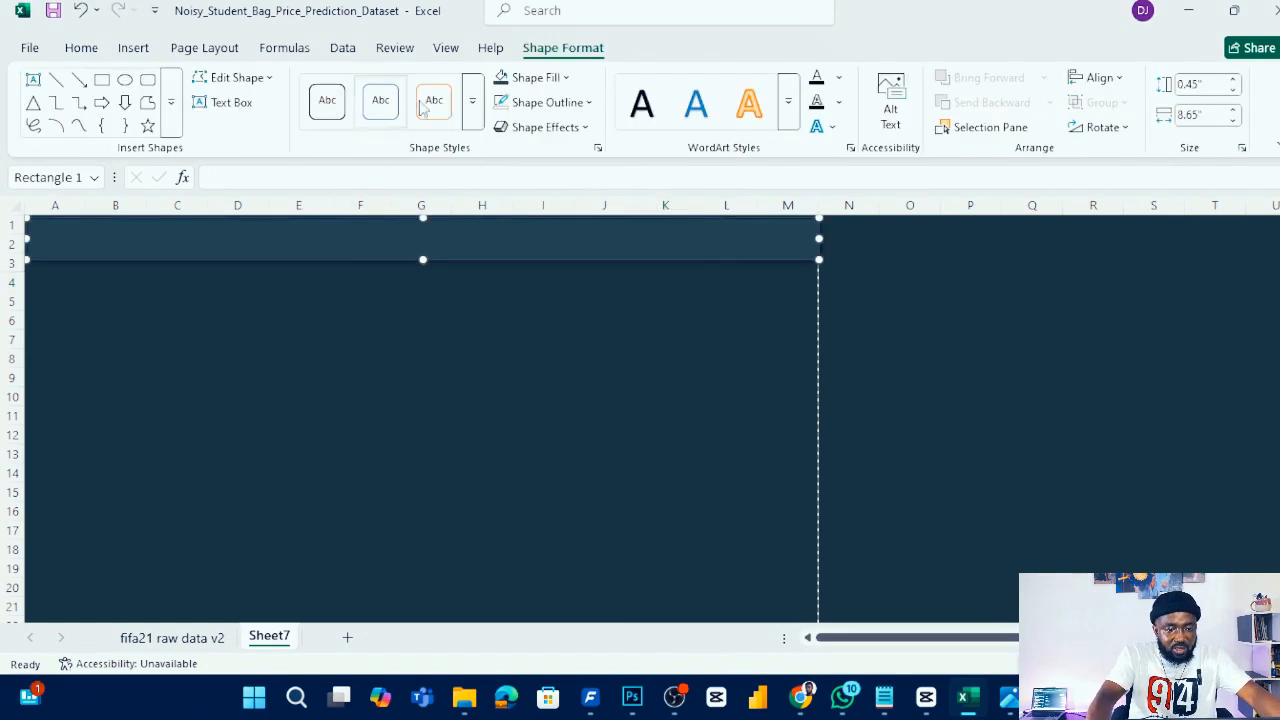
pyautogui.click(588, 104)
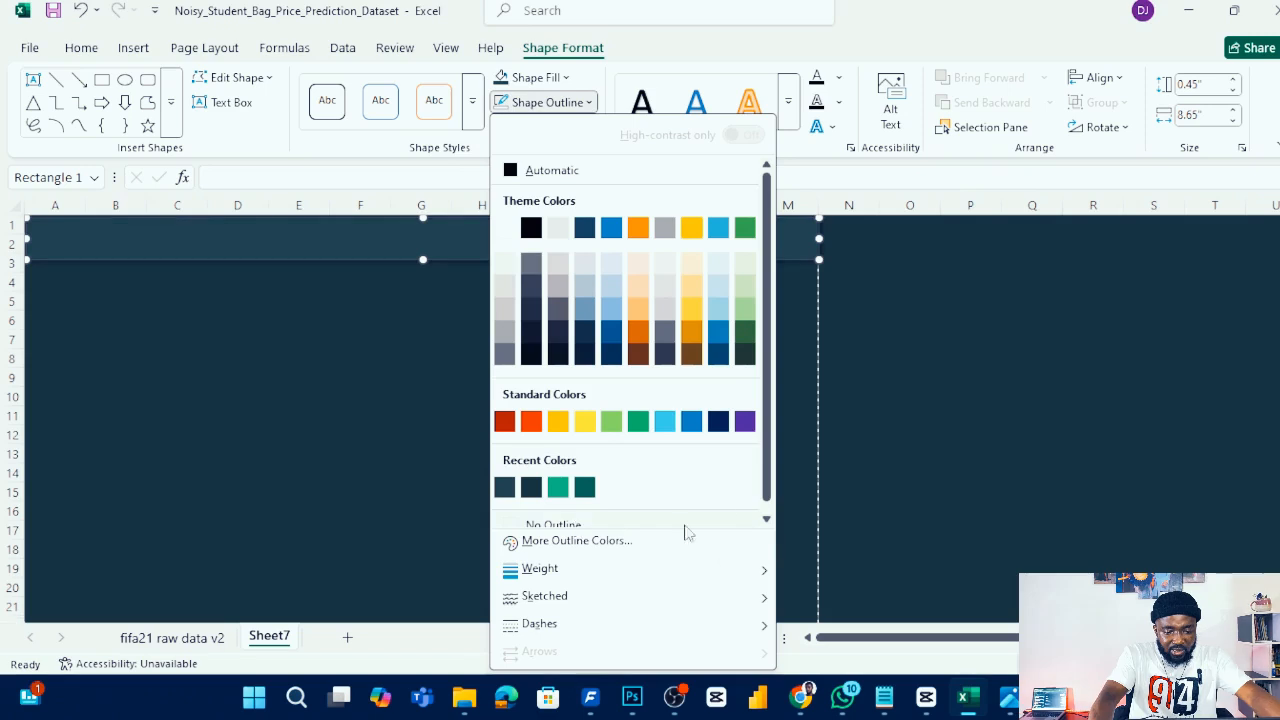
pyautogui.scroll(-1, 772, 460)
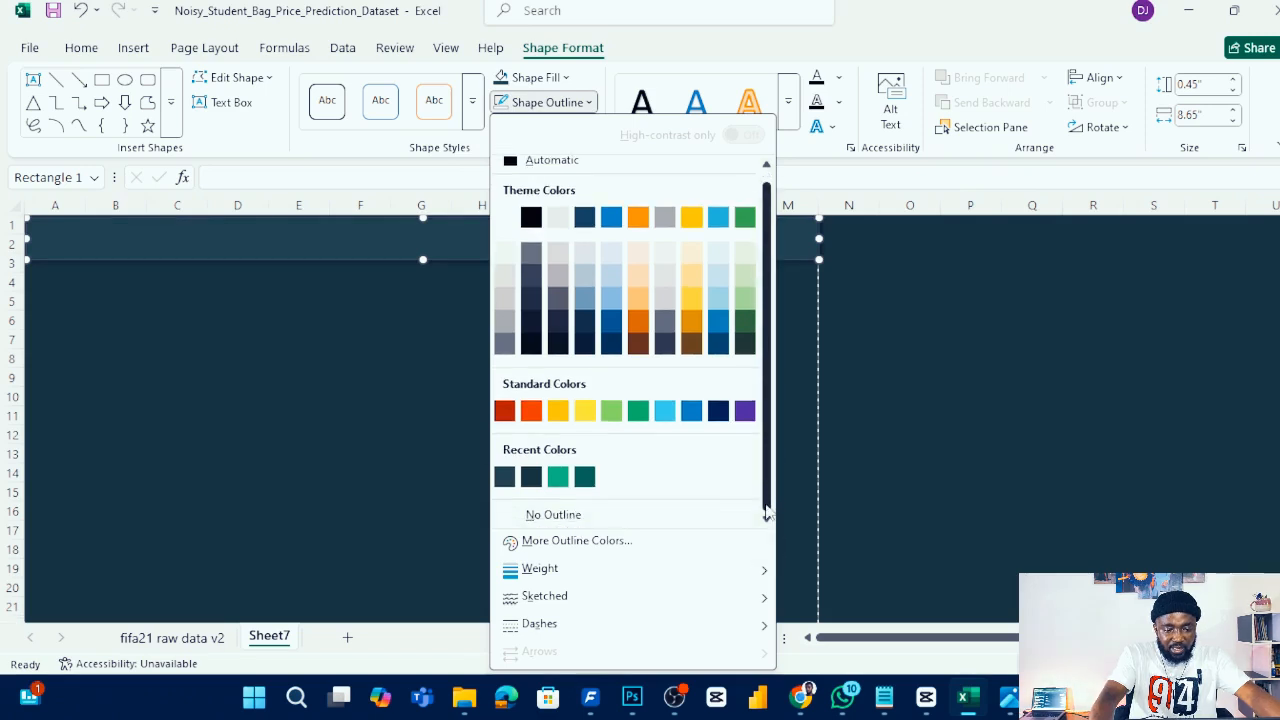
pyautogui.click(637, 516)
pyautogui.click(500, 322)
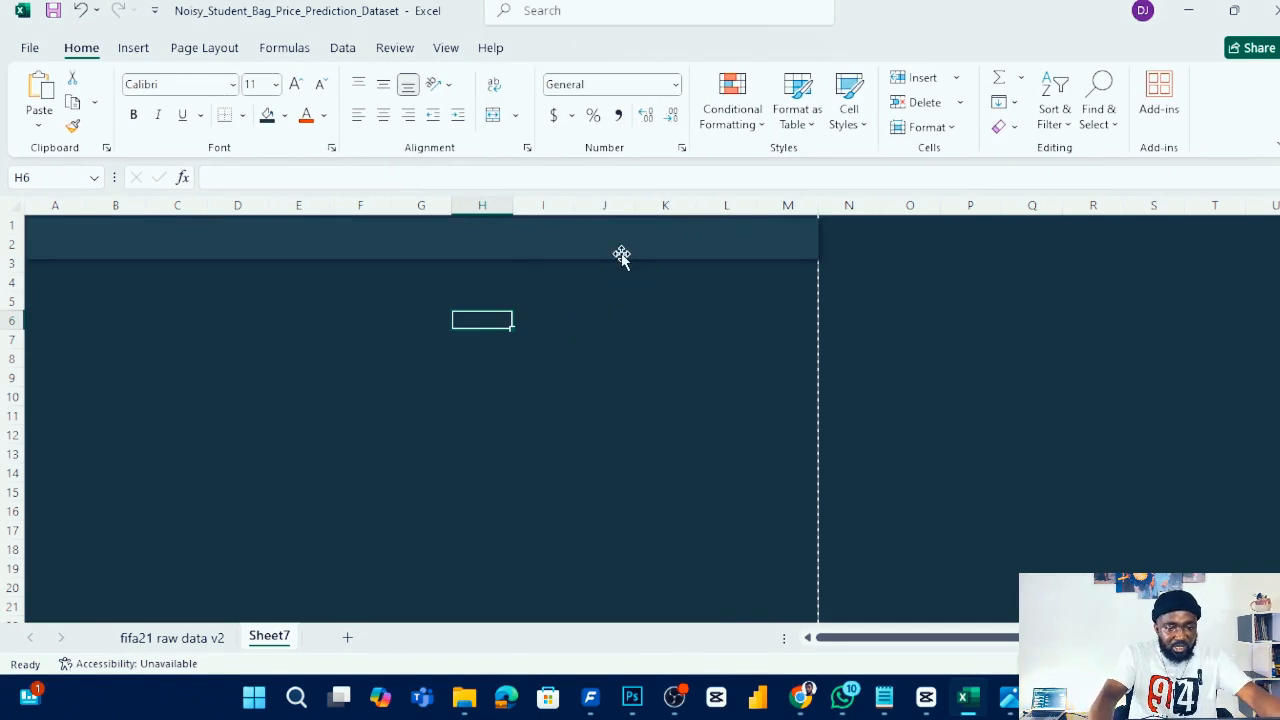
# - Add the title text FOOTBALLER'S STATISTICS inside the header bar
pyautogui.click(566, 240)
pyautogui.click(134, 48)
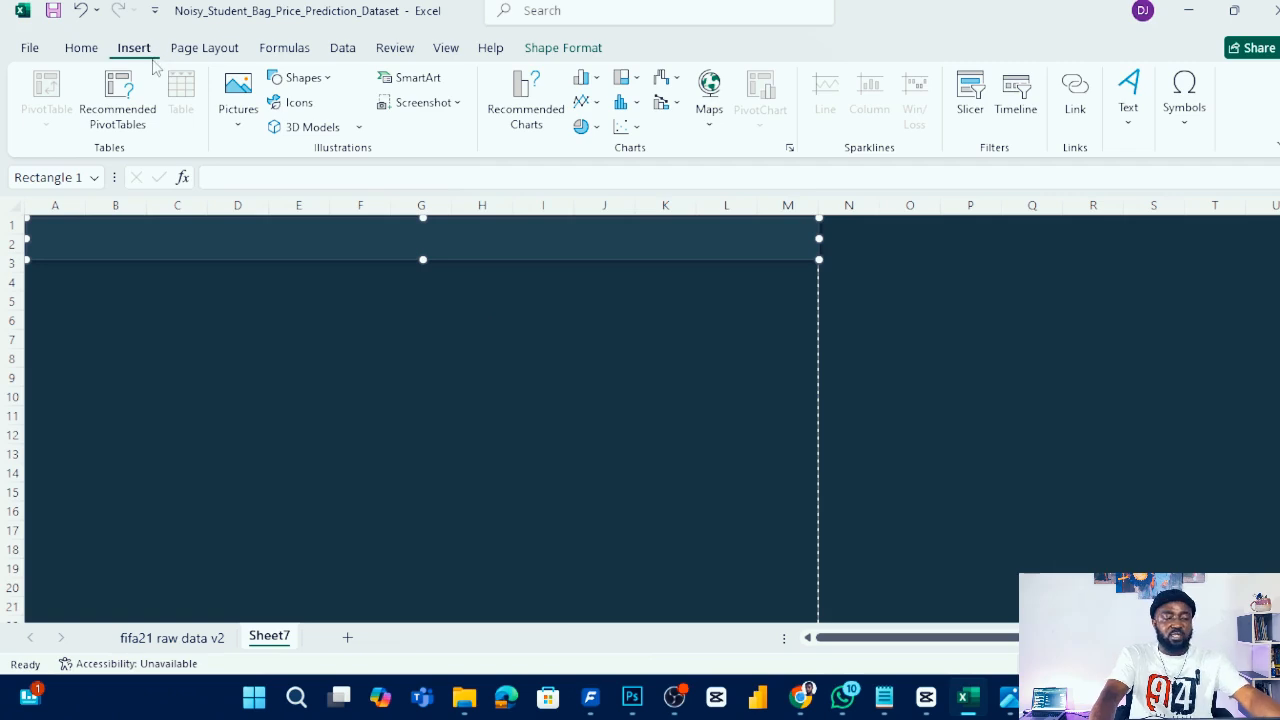
pyautogui.click(305, 78)
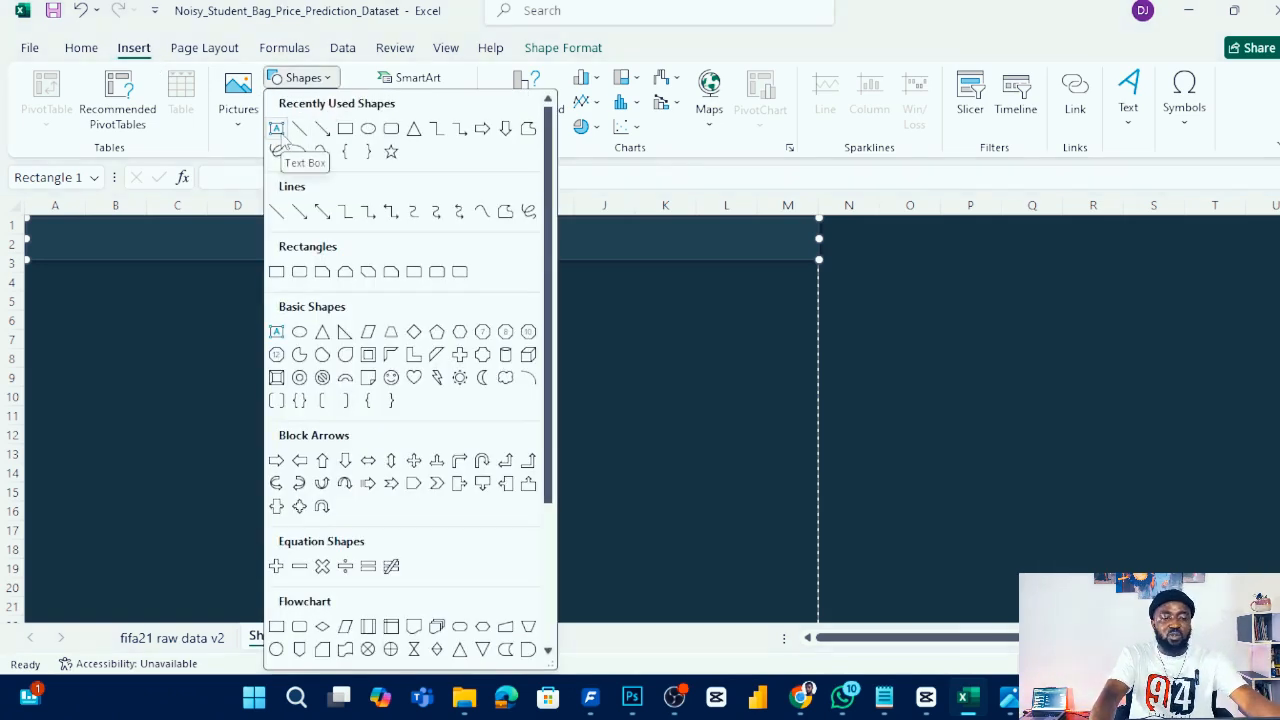
pyautogui.click(277, 129)
pyautogui.click(181, 234)
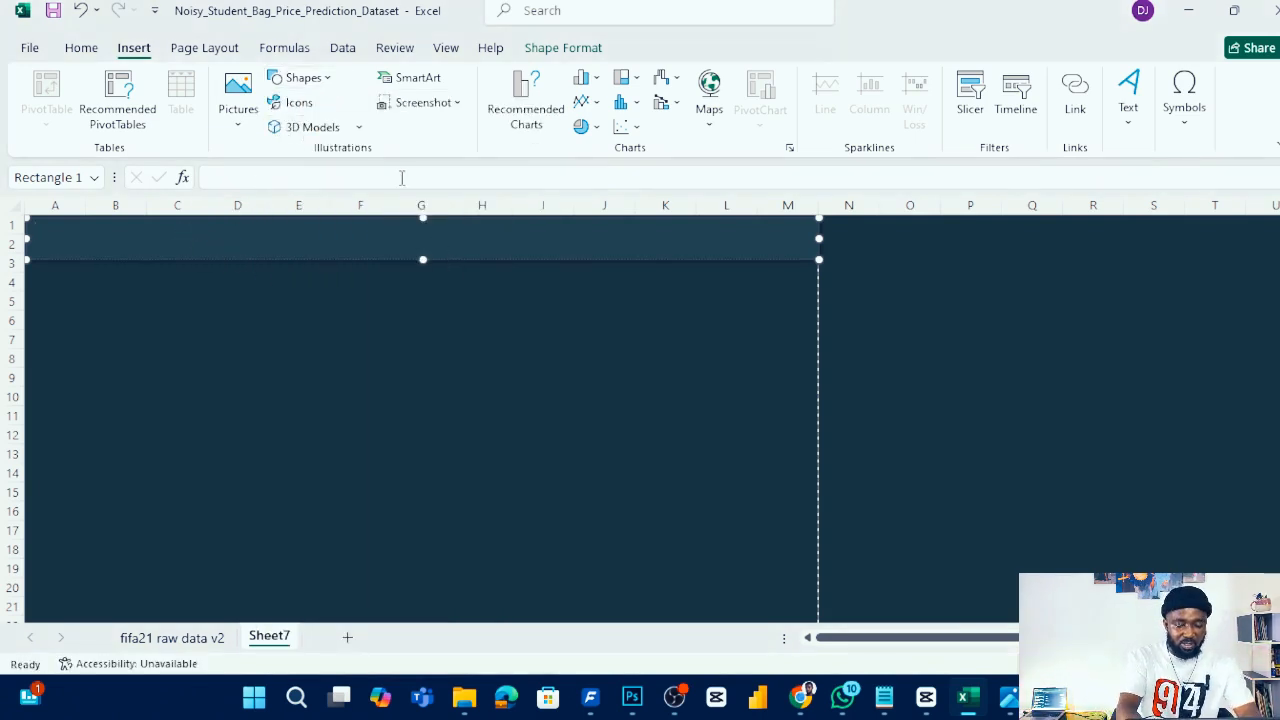
pyautogui.write("FOOTBALLER'S STATISTICS")
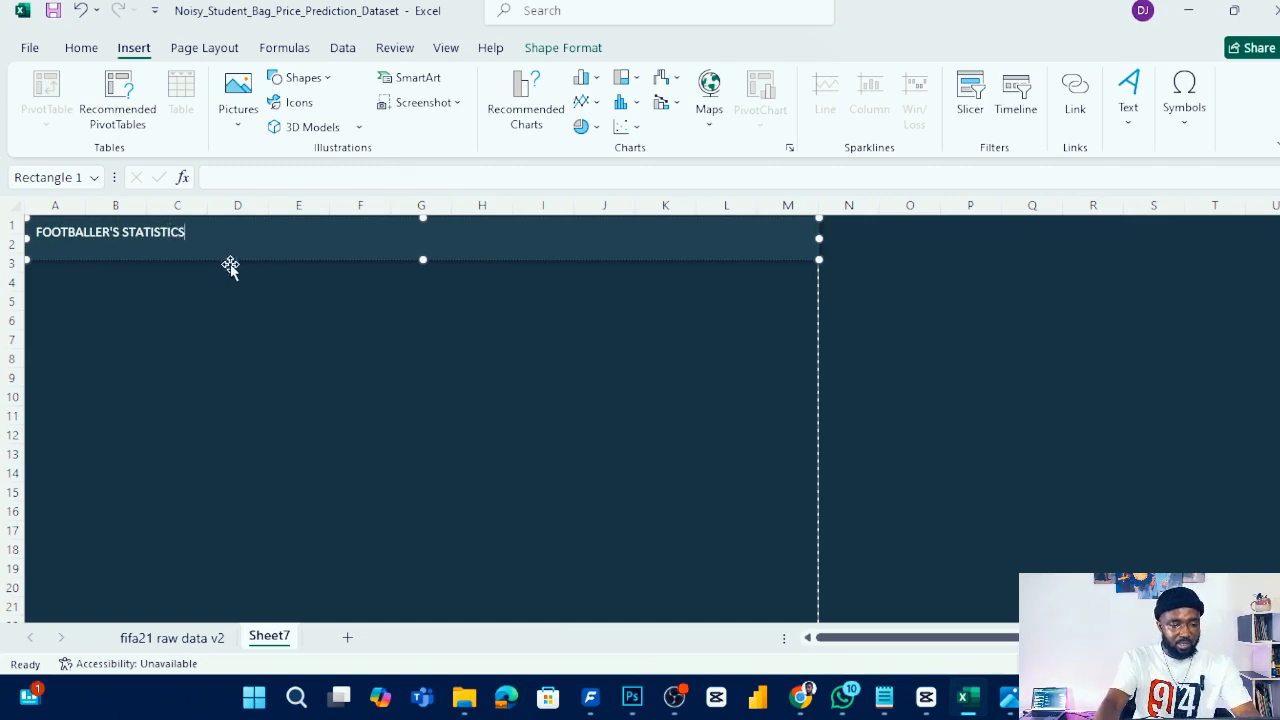
# - Center the title text, set its size to 20 pt and make it bold
pyautogui.hotkey('ctrl', 'a')
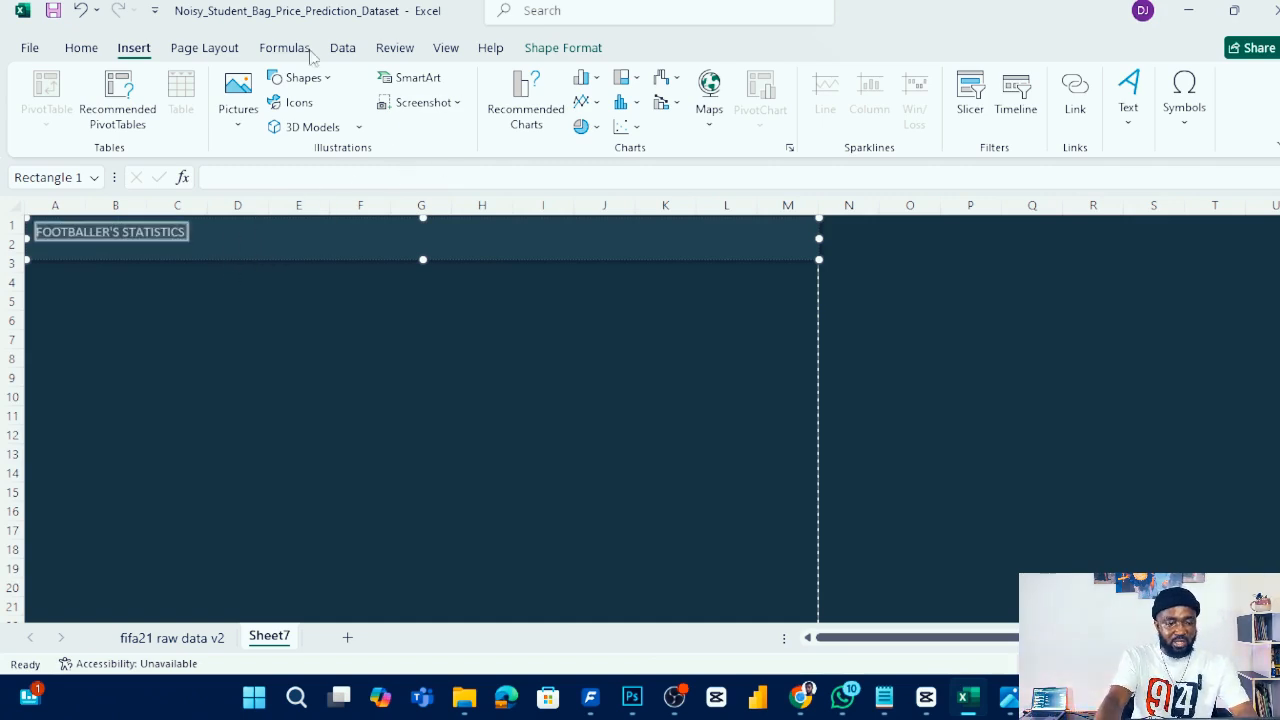
pyautogui.click(80, 47)
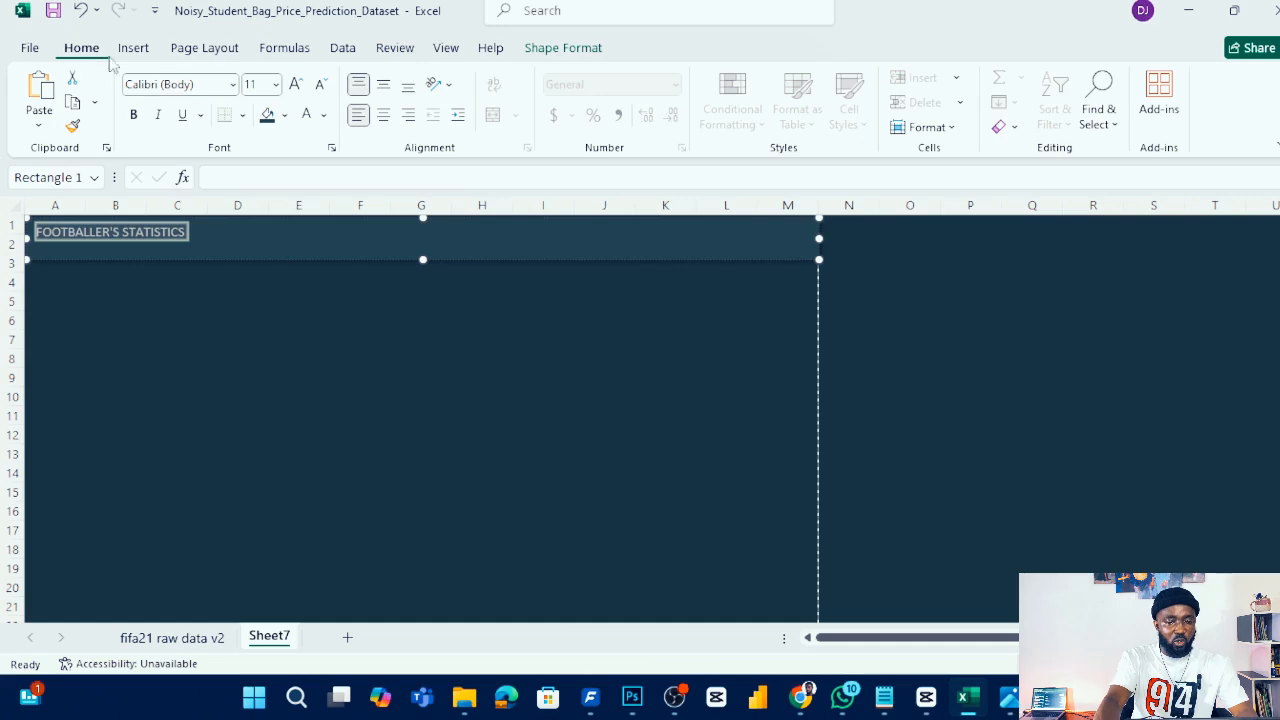
pyautogui.click(384, 116)
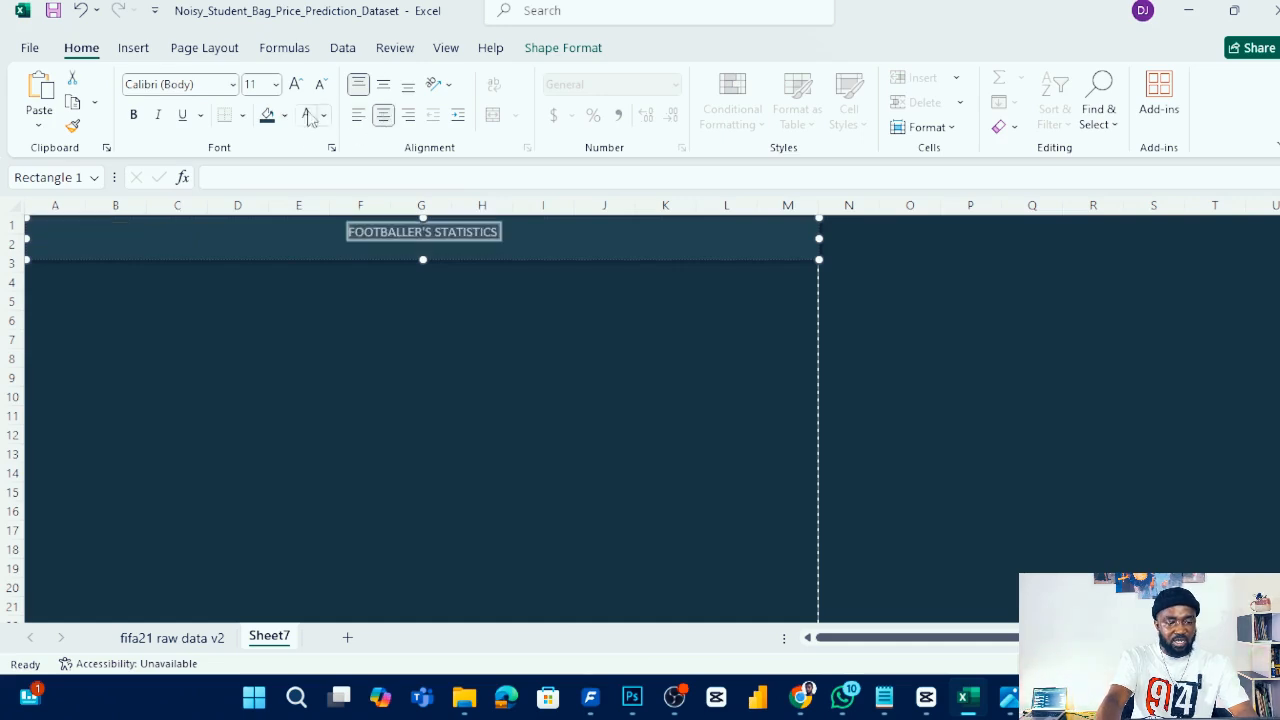
pyautogui.click(276, 84)
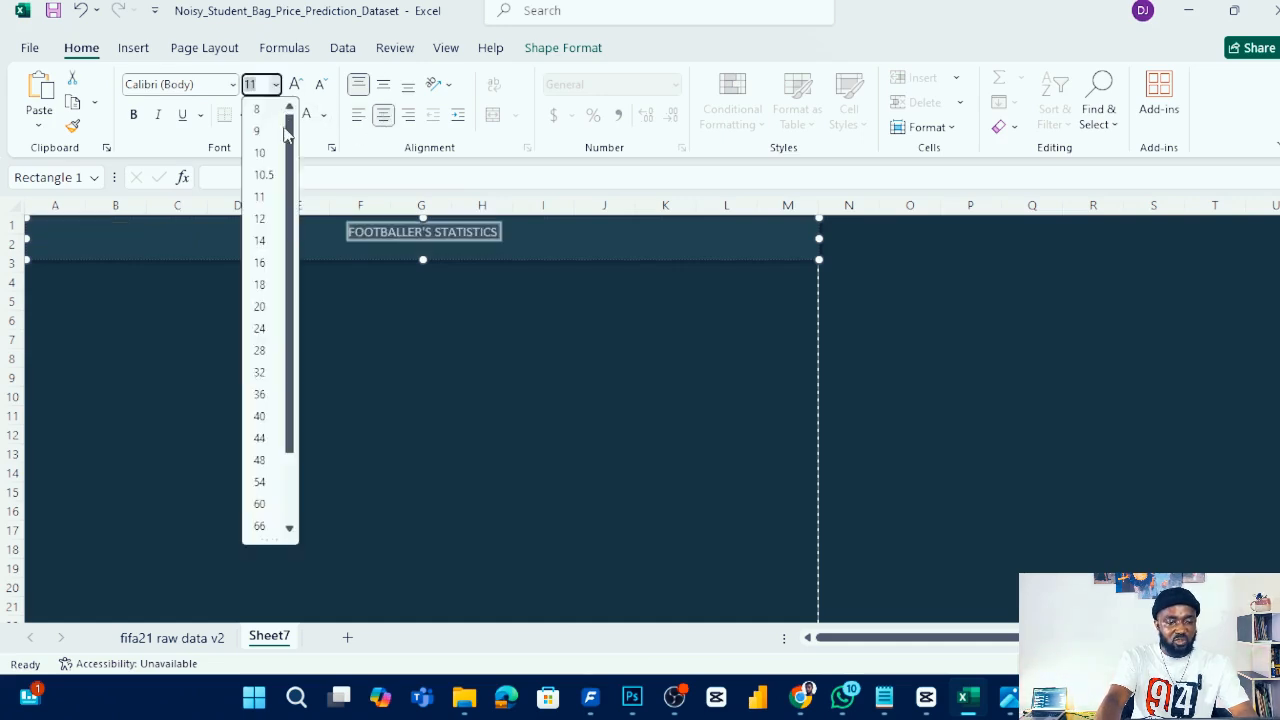
pyautogui.click(259, 306)
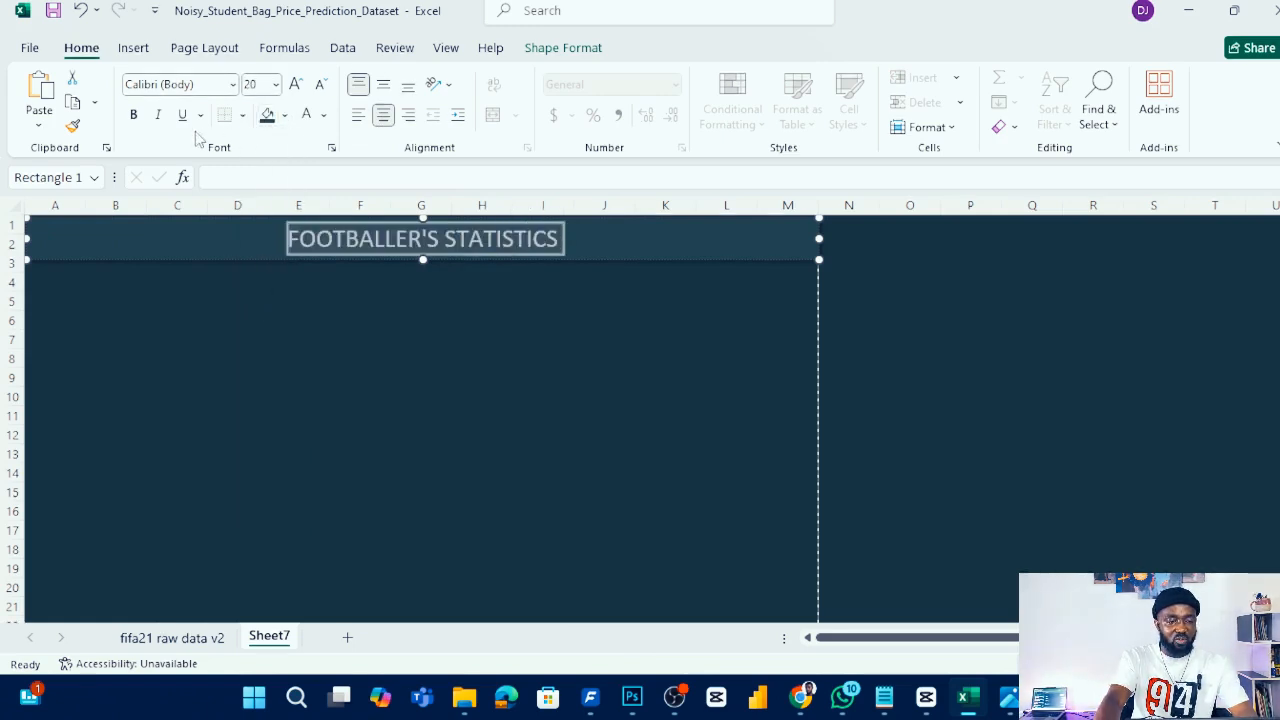
pyautogui.click(139, 116)
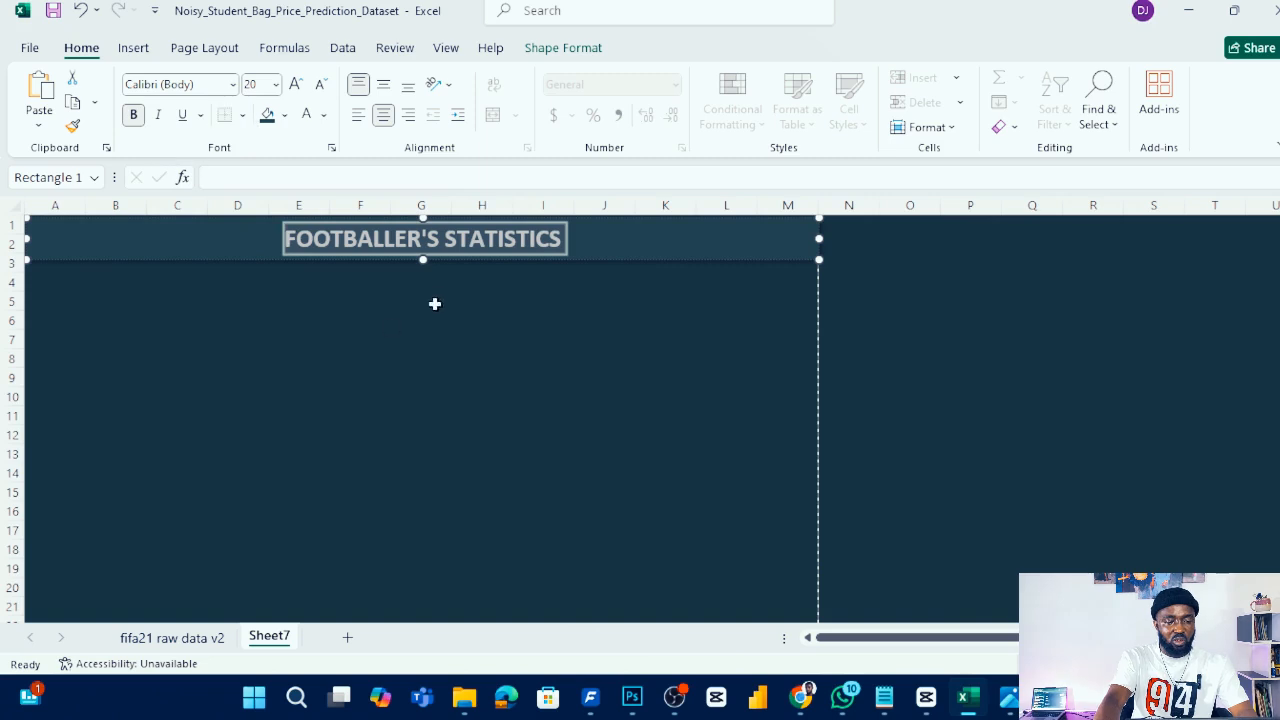
# - Change the title's font to Arial Black
pyautogui.click(232, 84)
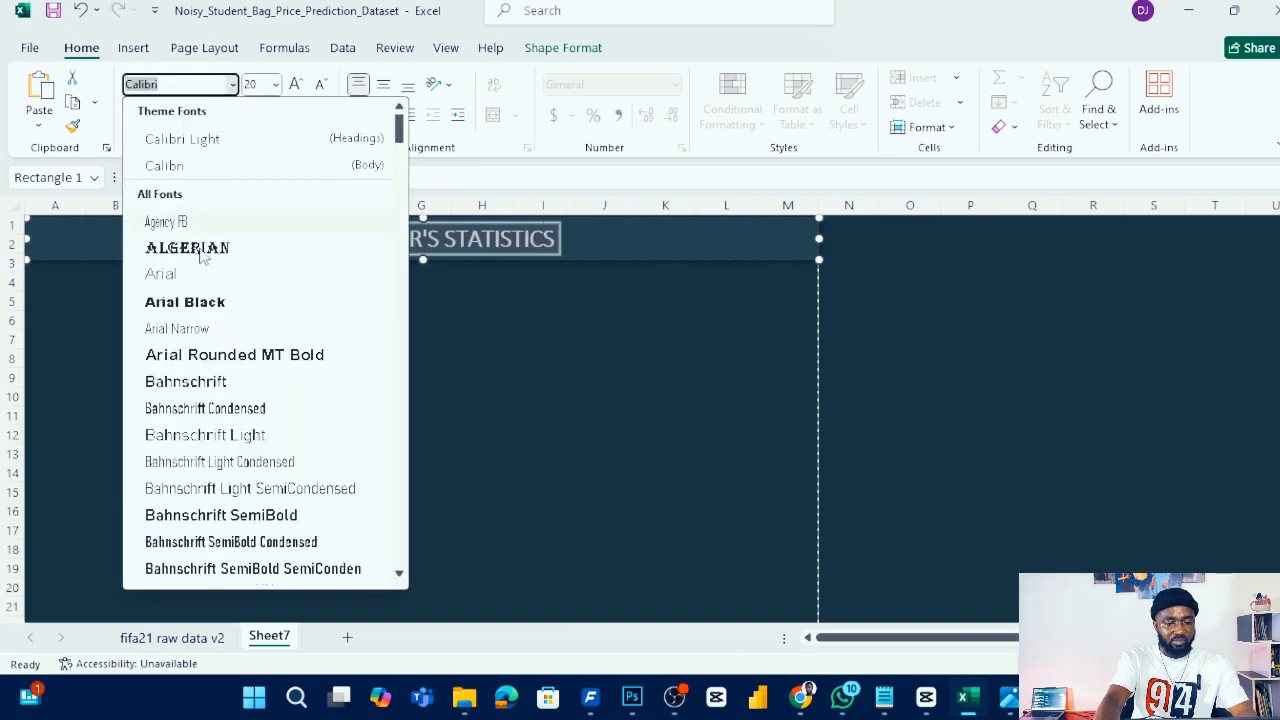
pyautogui.click(208, 303)
pyautogui.click(470, 322)
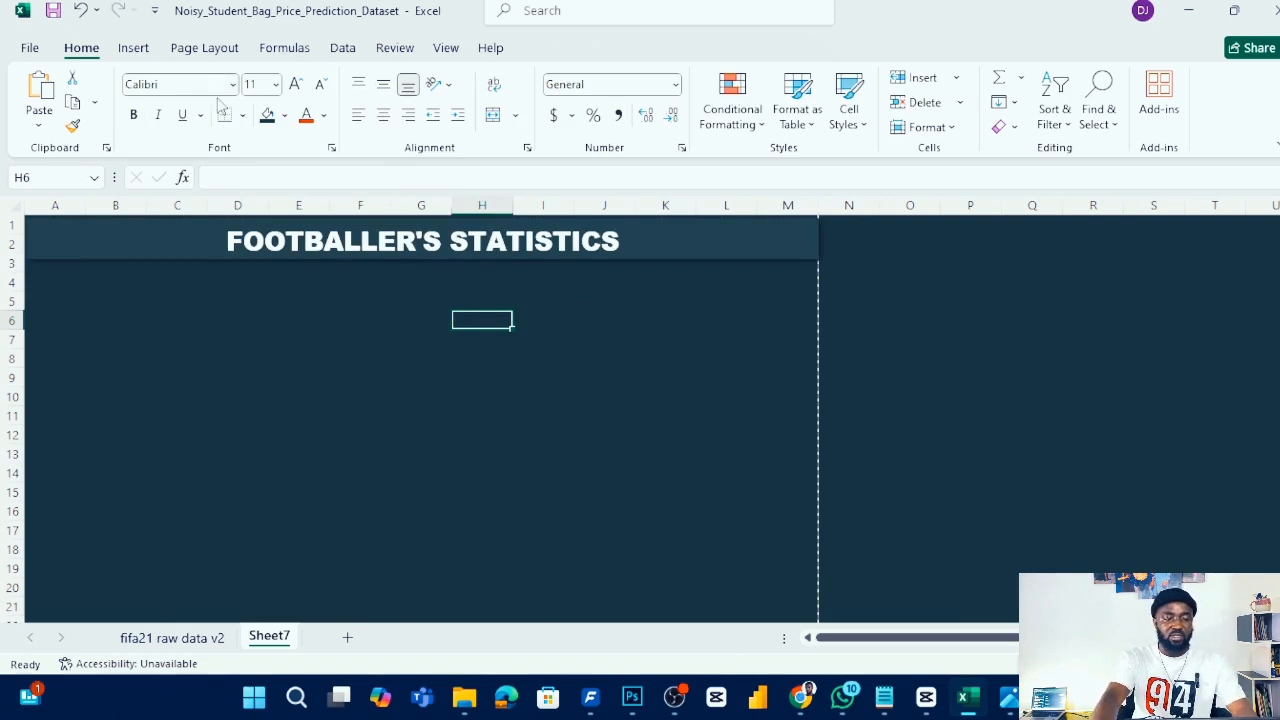
pyautogui.click(558, 250)
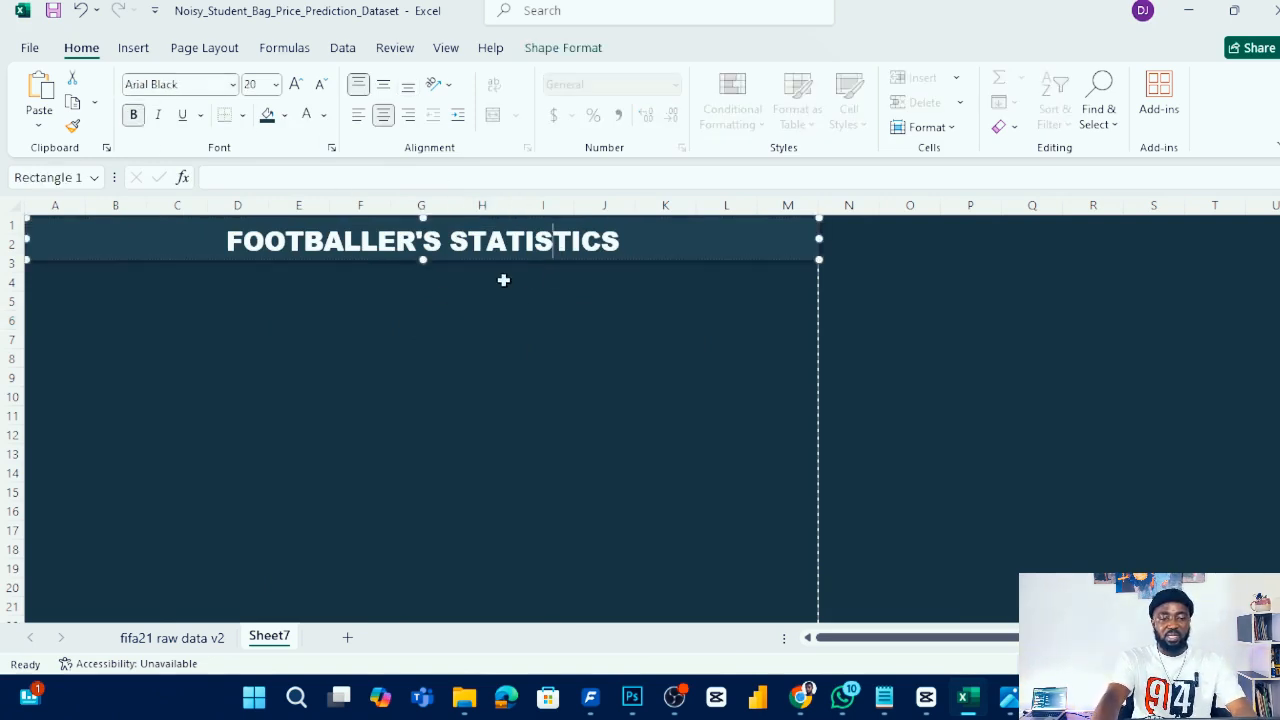
pyautogui.click(434, 300)
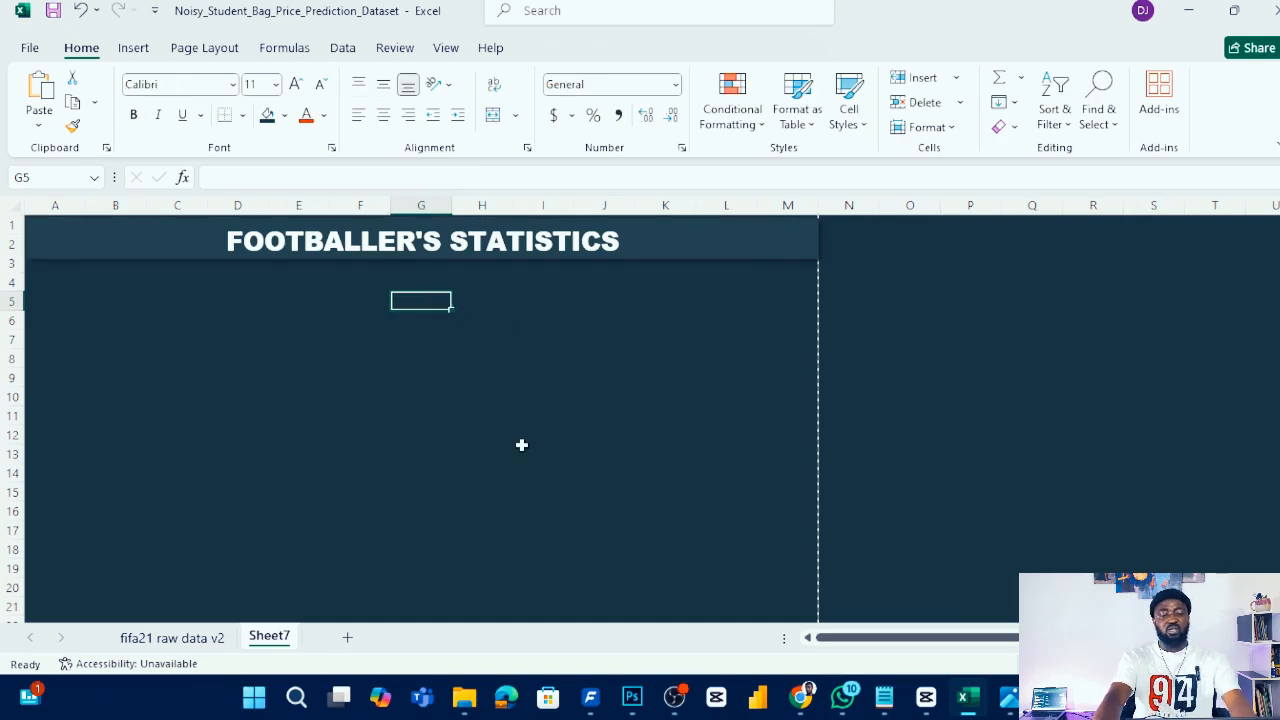
# - Open the reference dashboard screenshot image to examine its layout
pyautogui.click(310, 305)
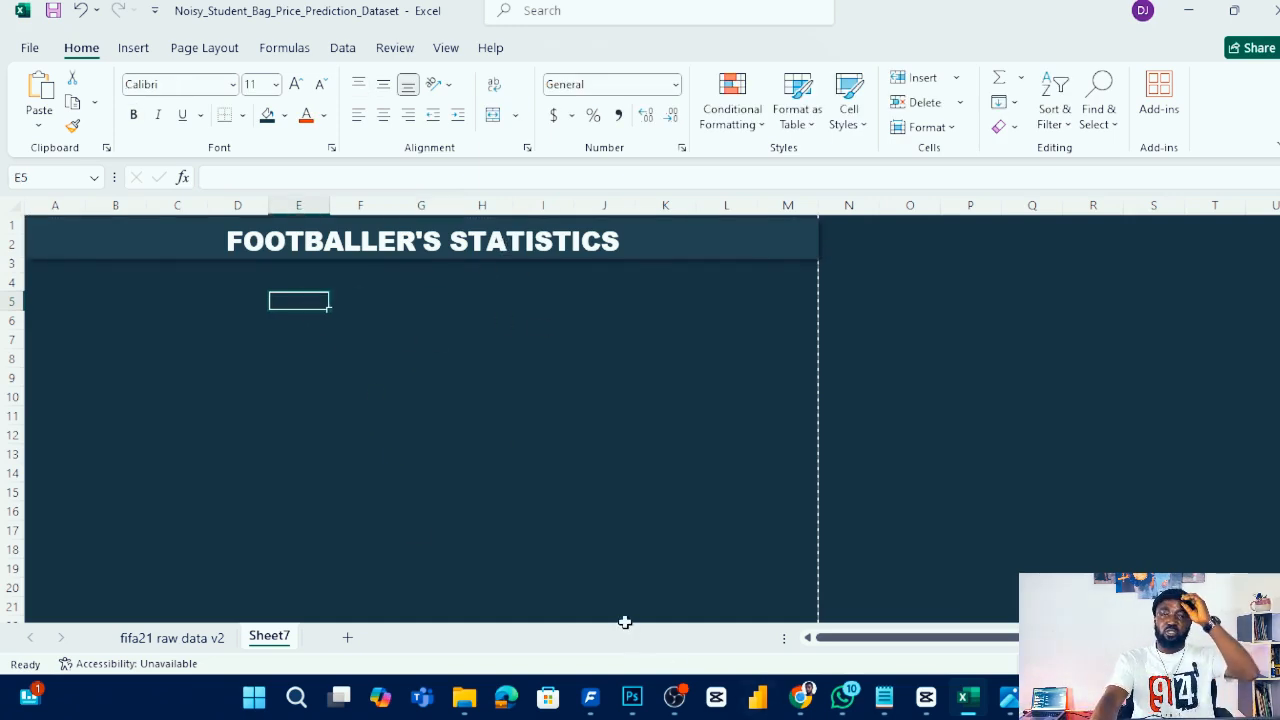
pyautogui.click(1005, 700)
pyautogui.click(908, 600)
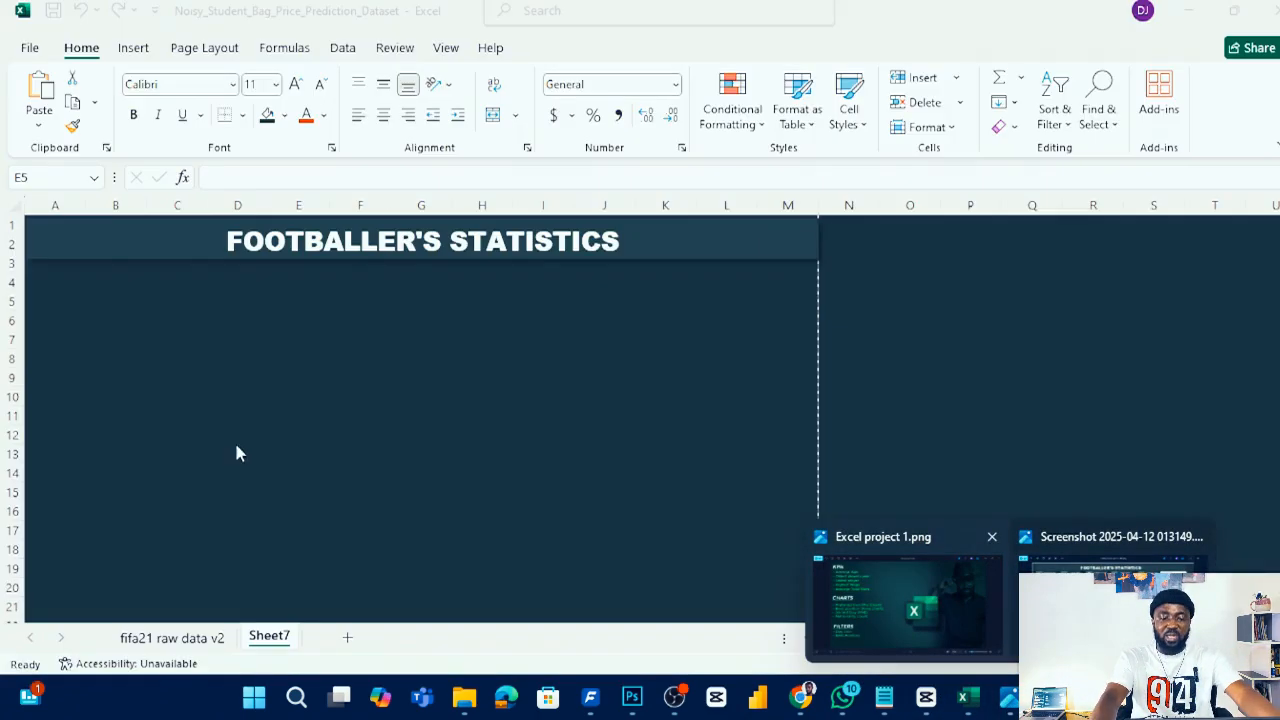
pyautogui.click(1110, 590)
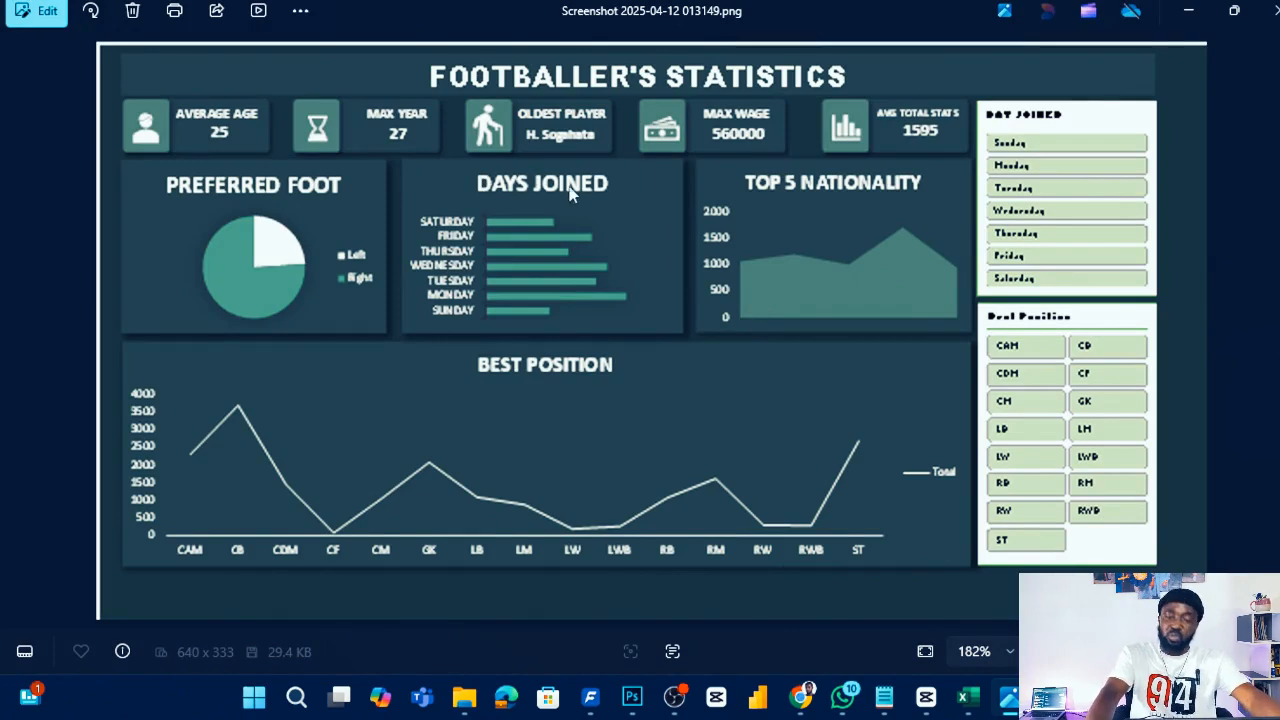
# - Examine the project brief image listing the required KPIs, charts and filters
pyautogui.click(1274, 12)
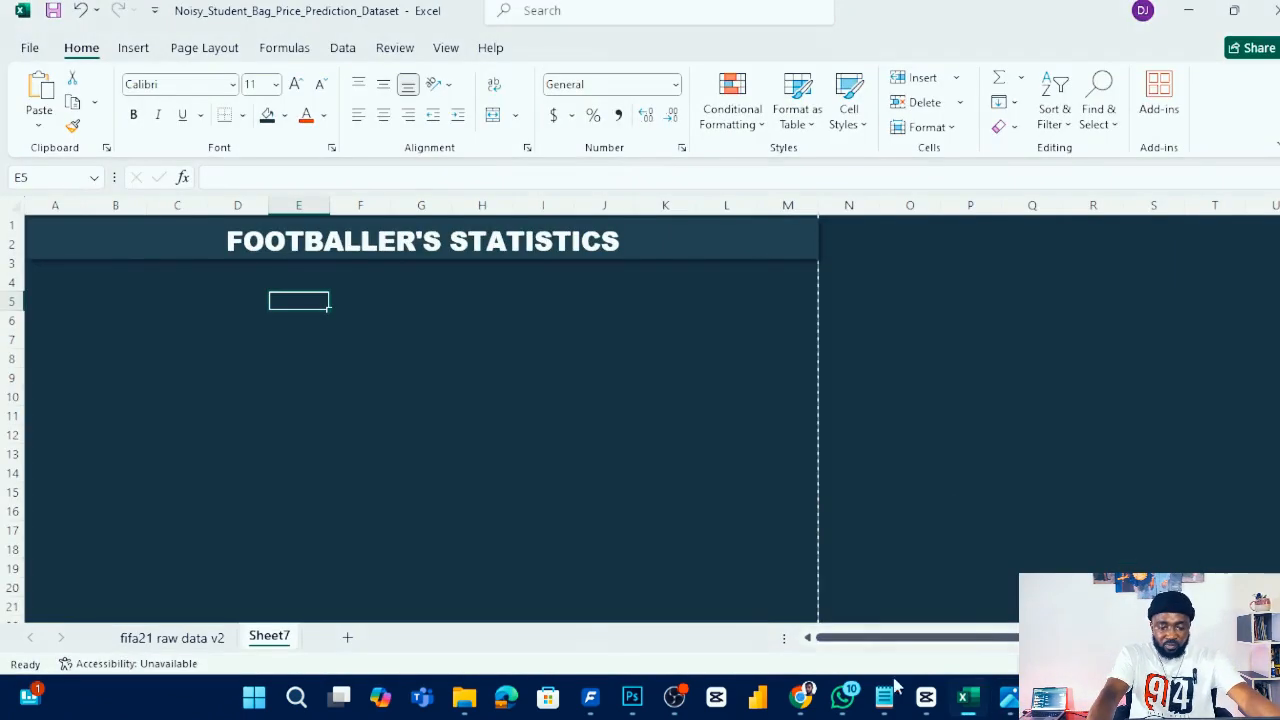
pyautogui.moveTo(1010, 697)
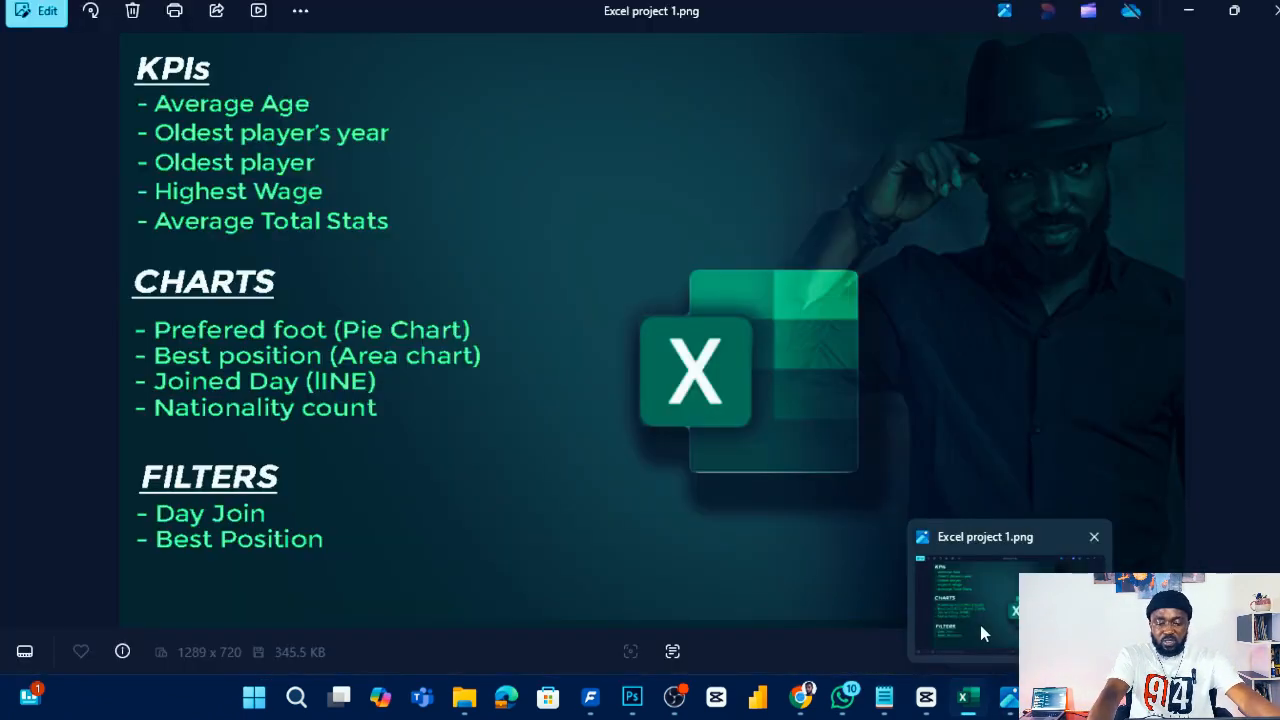
pyautogui.click(980, 625)
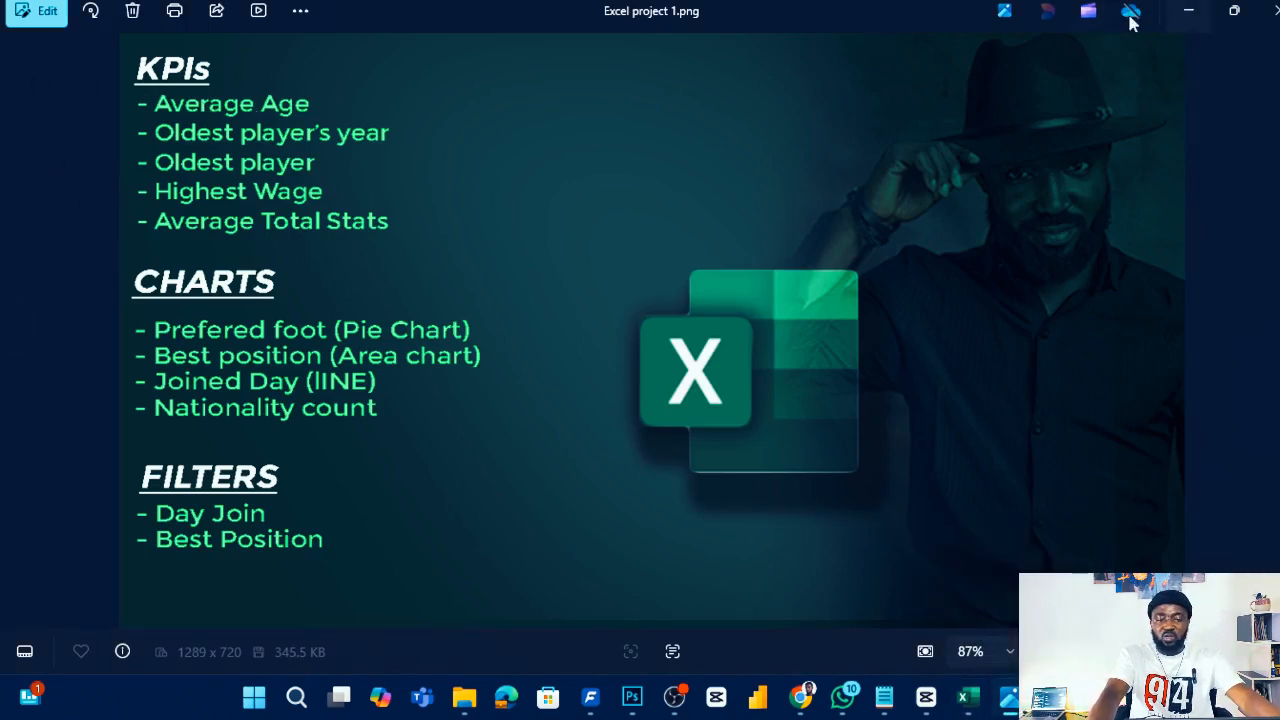
pyautogui.click(1180, 12)
pyautogui.click(222, 376)
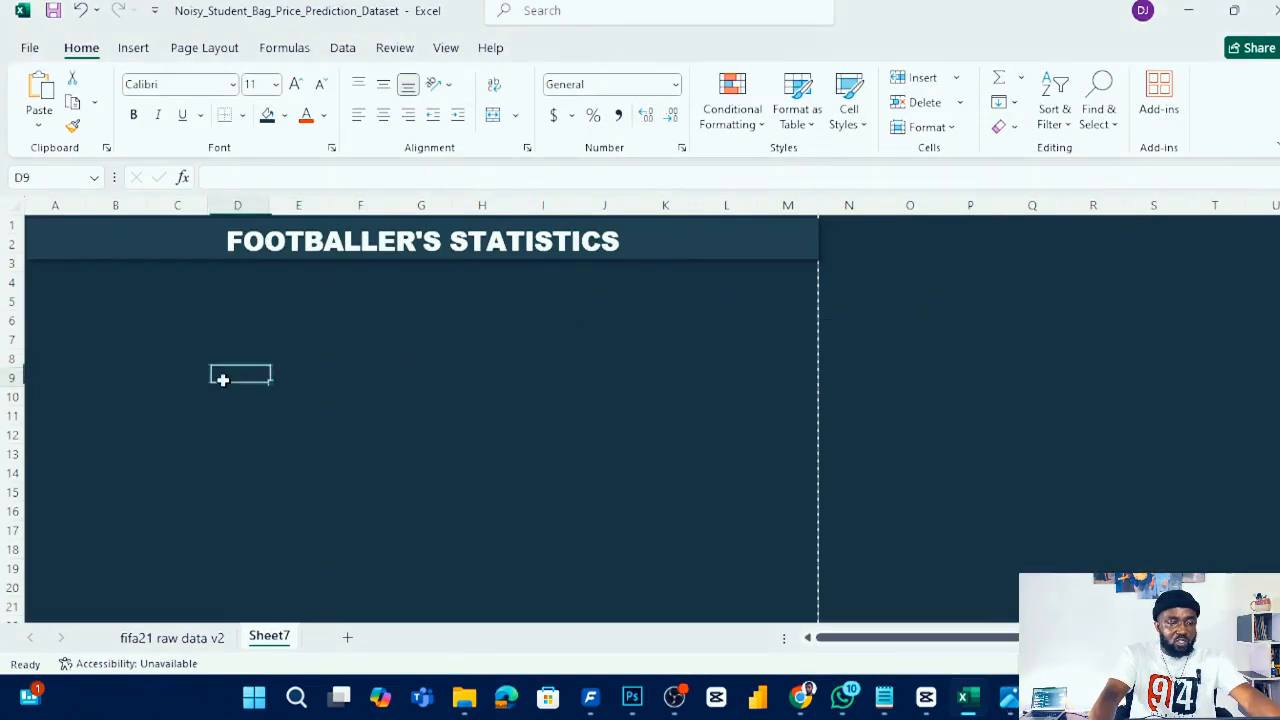
# - Draw a rounded rectangle over cells A4 to B6 and fill it with the recent dark card colour
pyautogui.click(136, 48)
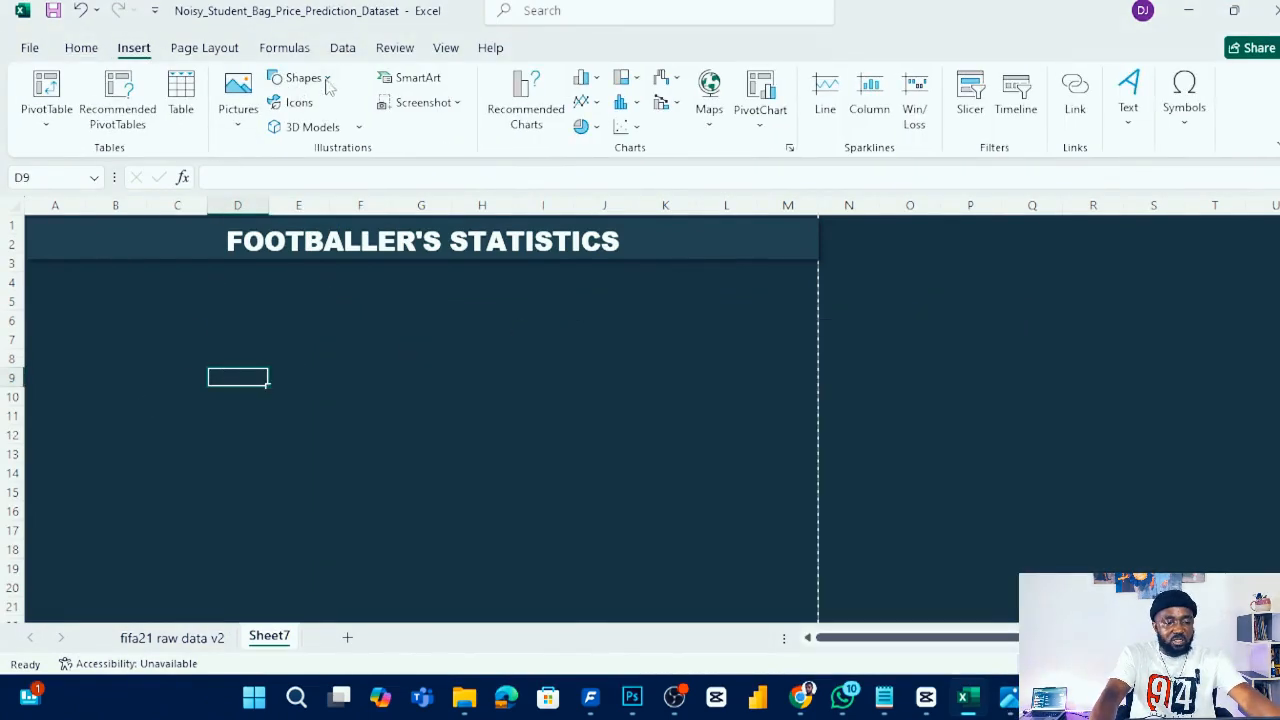
pyautogui.click(318, 80)
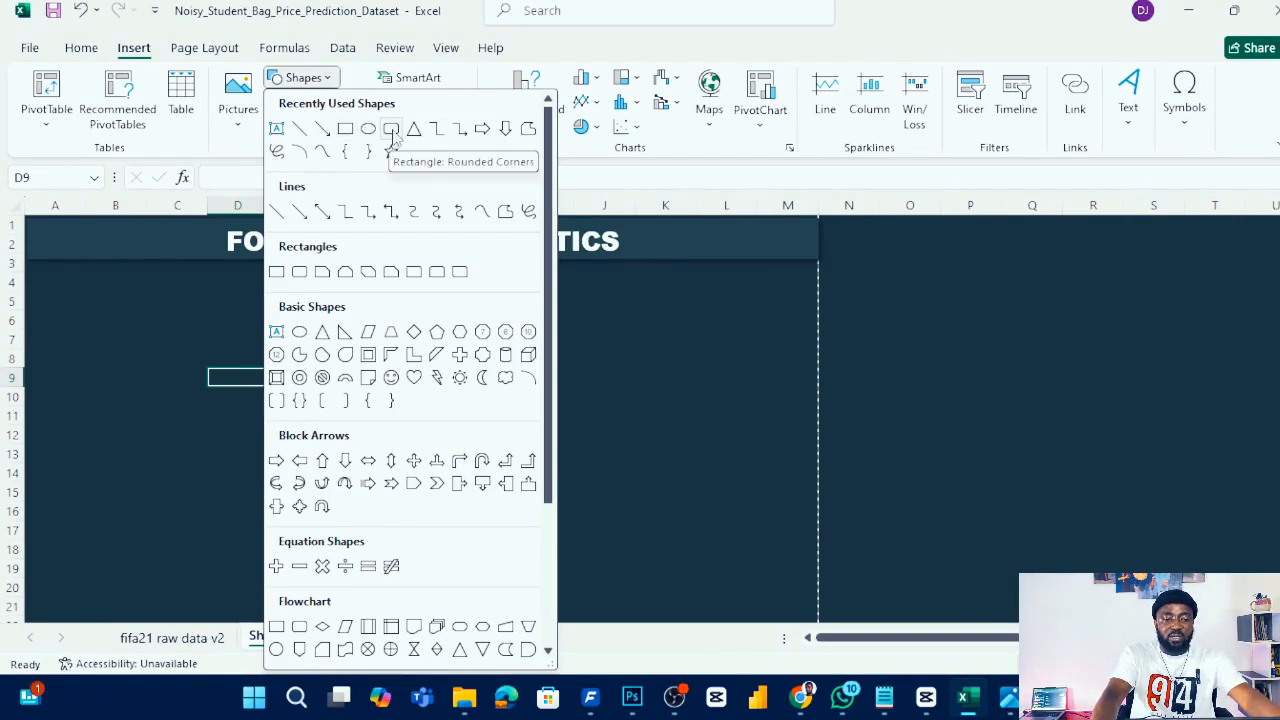
pyautogui.click(391, 129)
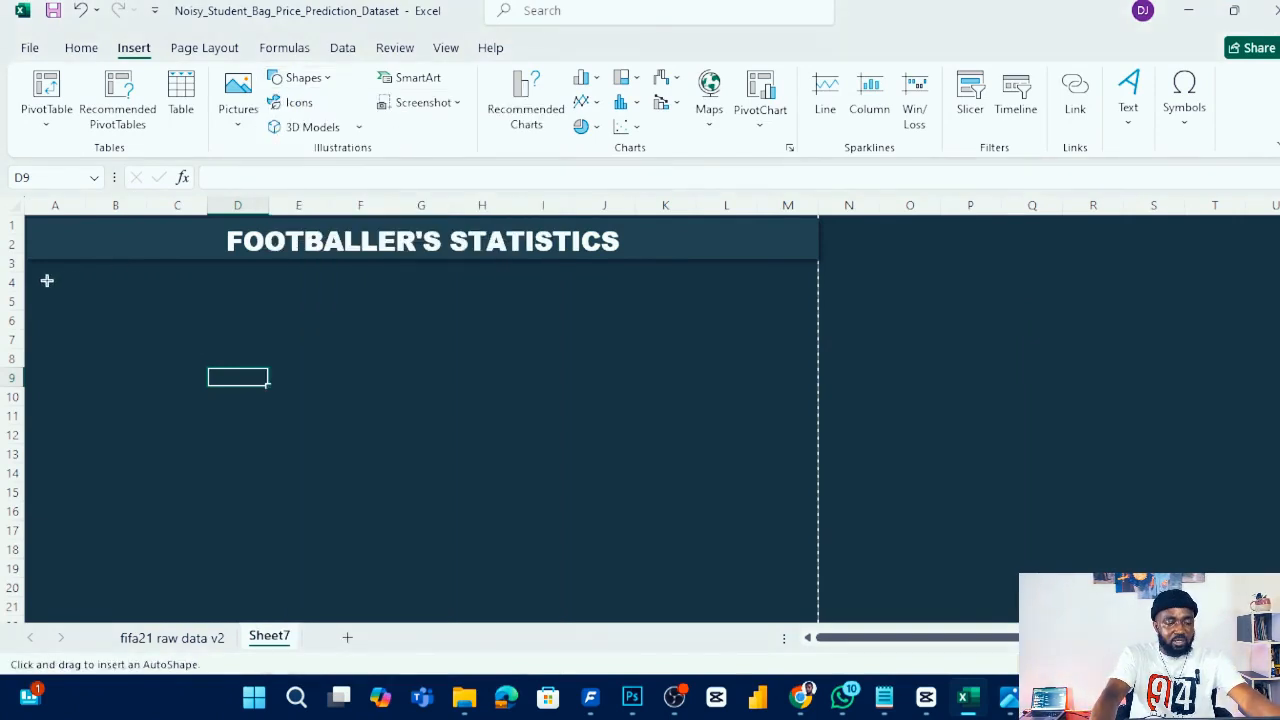
pyautogui.moveTo(36, 272); pyautogui.dragTo(143, 317)
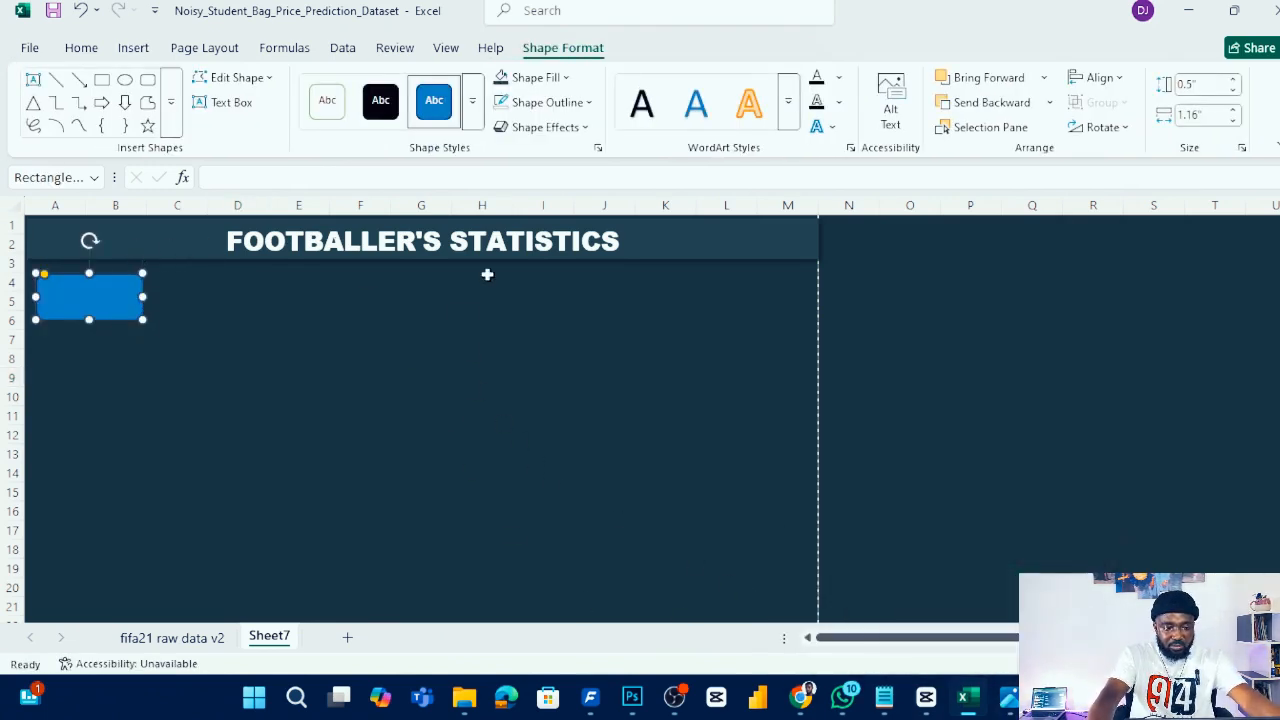
pyautogui.click(545, 78)
pyautogui.click(505, 462)
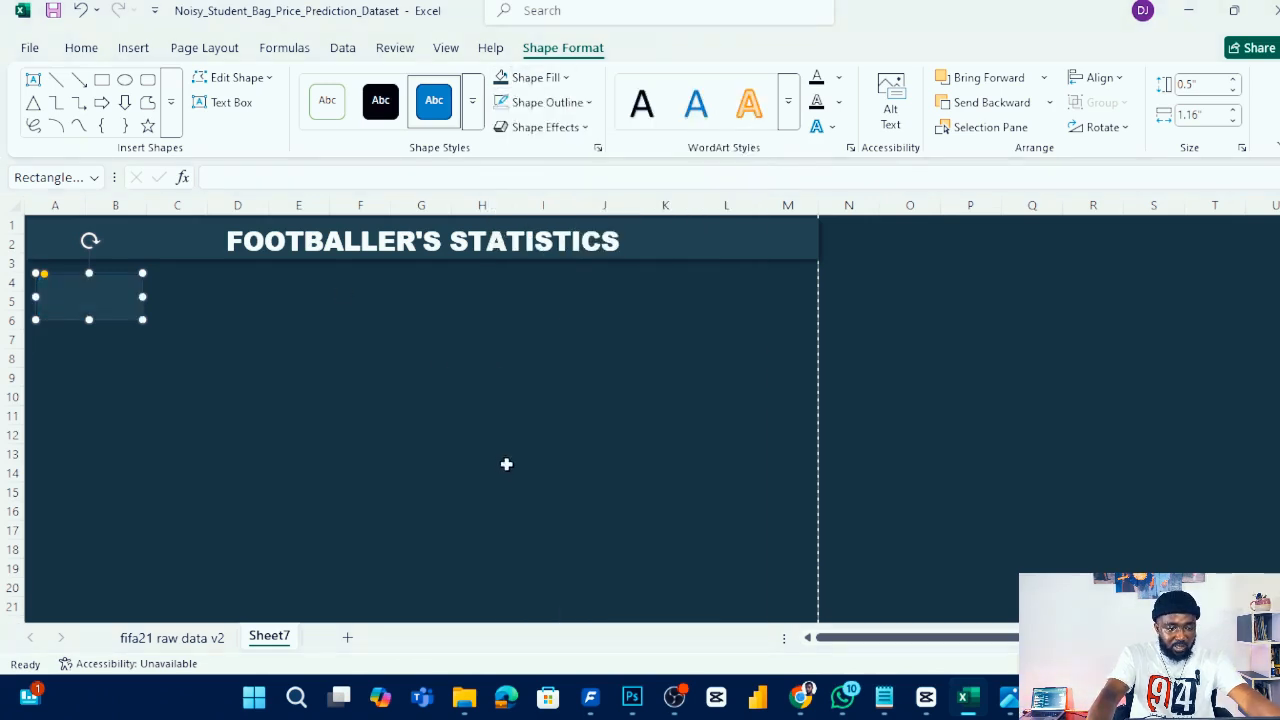
# - Give the rounded rectangle an outer drop shadow and remove its outline
pyautogui.click(587, 128)
pyautogui.moveTo(612, 205)
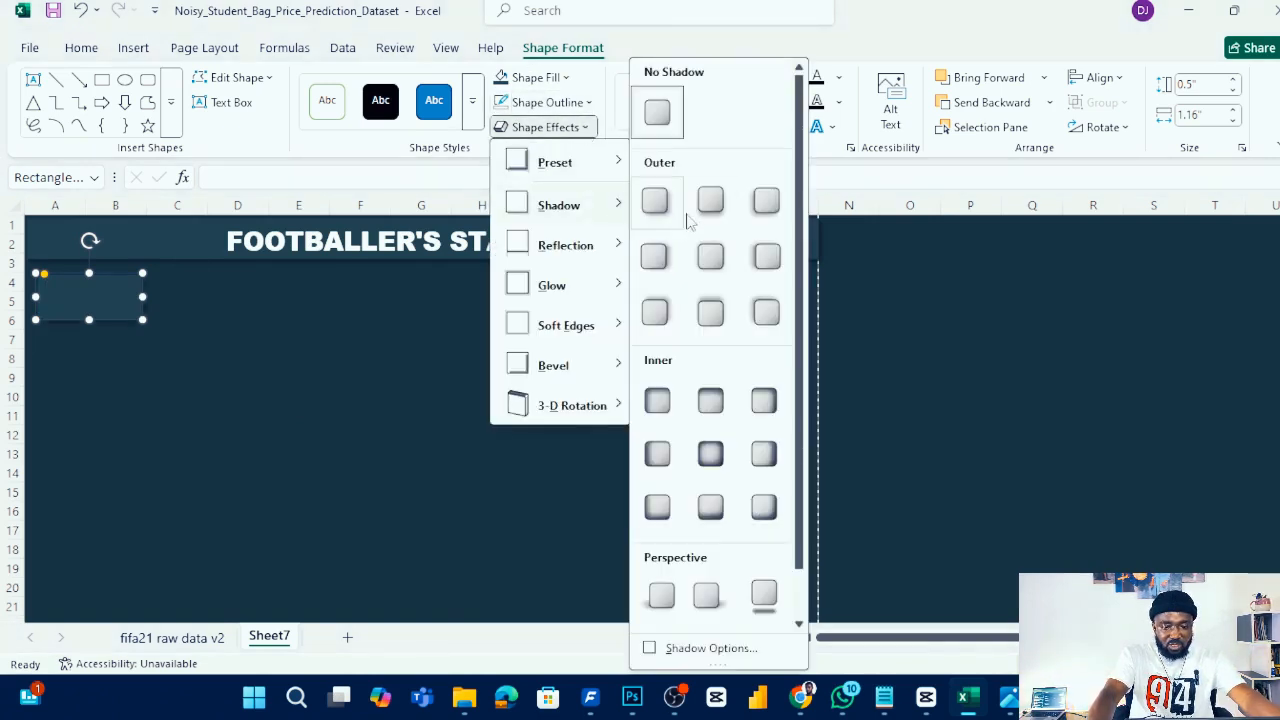
pyautogui.click(664, 200)
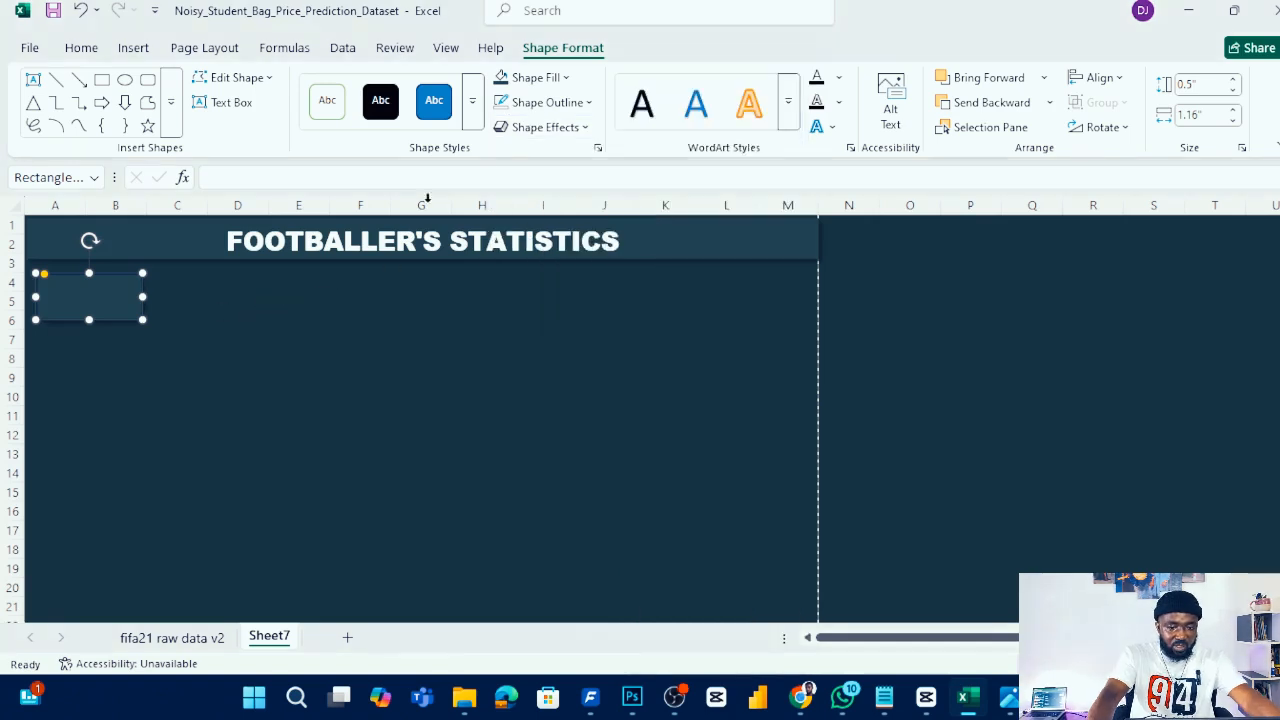
pyautogui.click(580, 102)
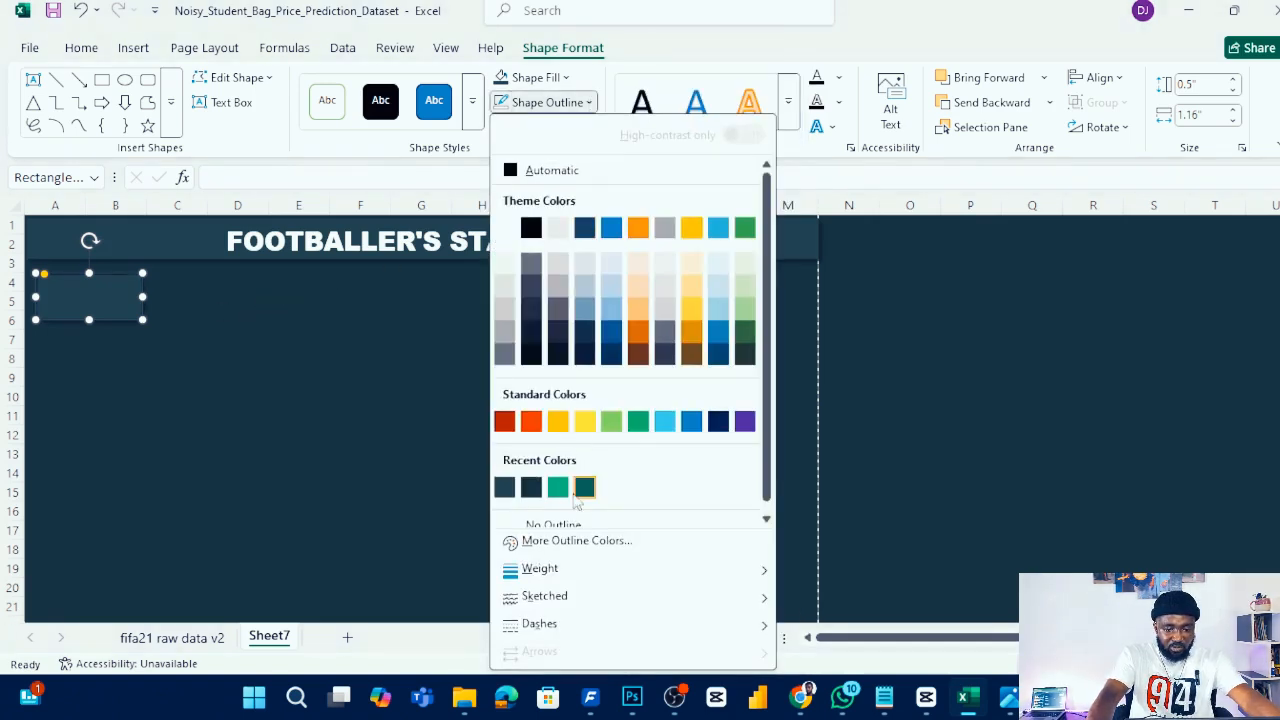
pyautogui.scroll(-1, 636, 483)
pyautogui.click(589, 516)
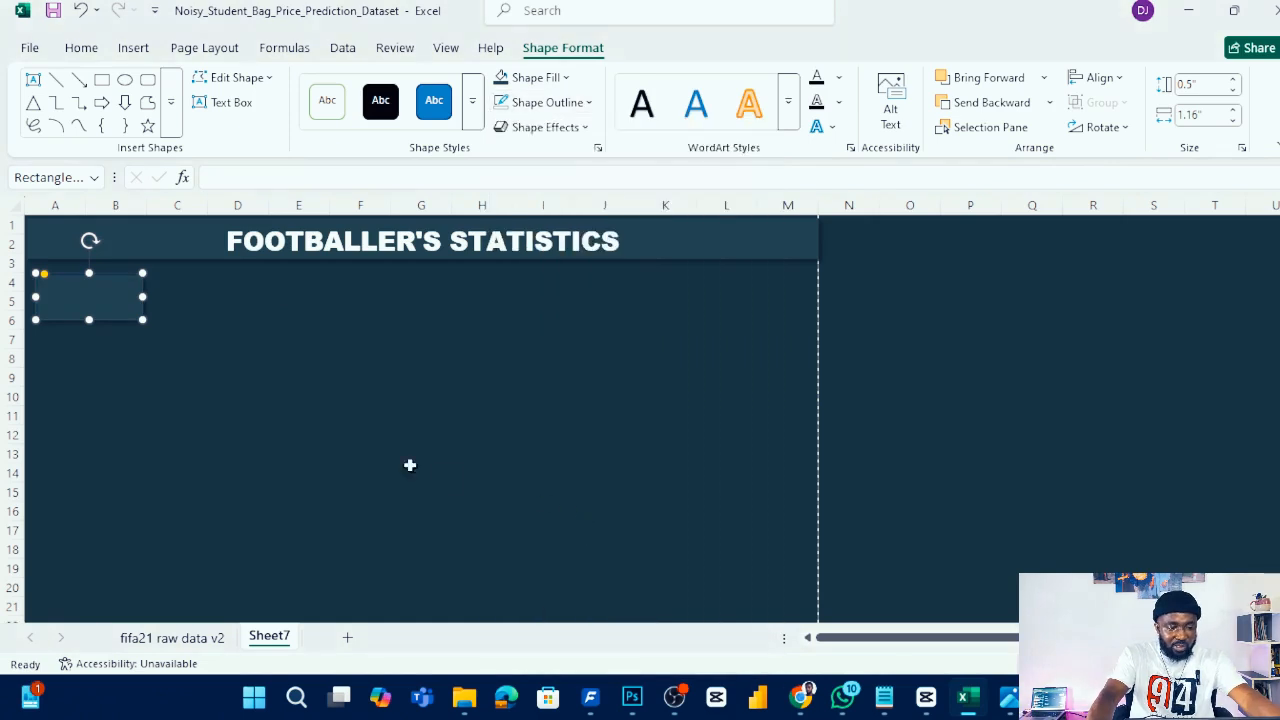
# - Nudge the rounded rectangle slightly up and left to align with the header's edge
pyautogui.click(237, 317)
pyautogui.click(123, 299)
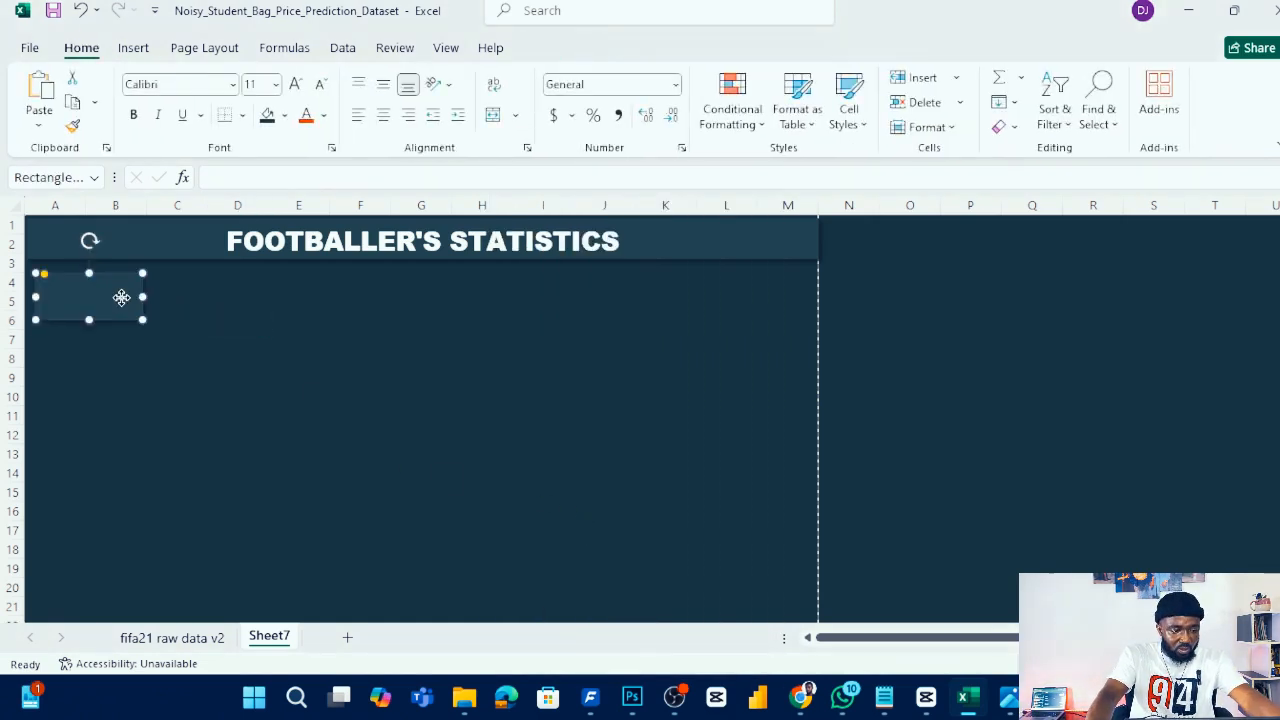
pyautogui.moveTo(122, 296); pyautogui.dragTo(110, 292)
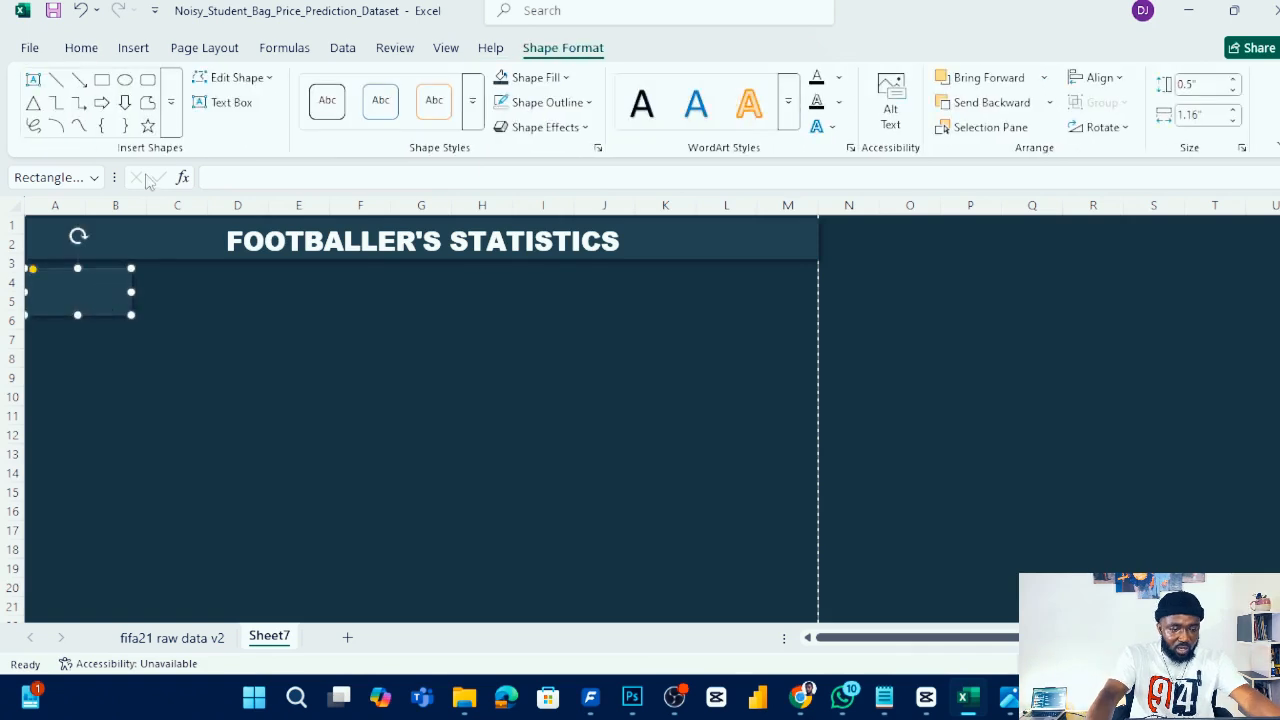
# - Copy the rounded rectangle and paste a duplicate near cell C5
pyautogui.rightClick(104, 291)
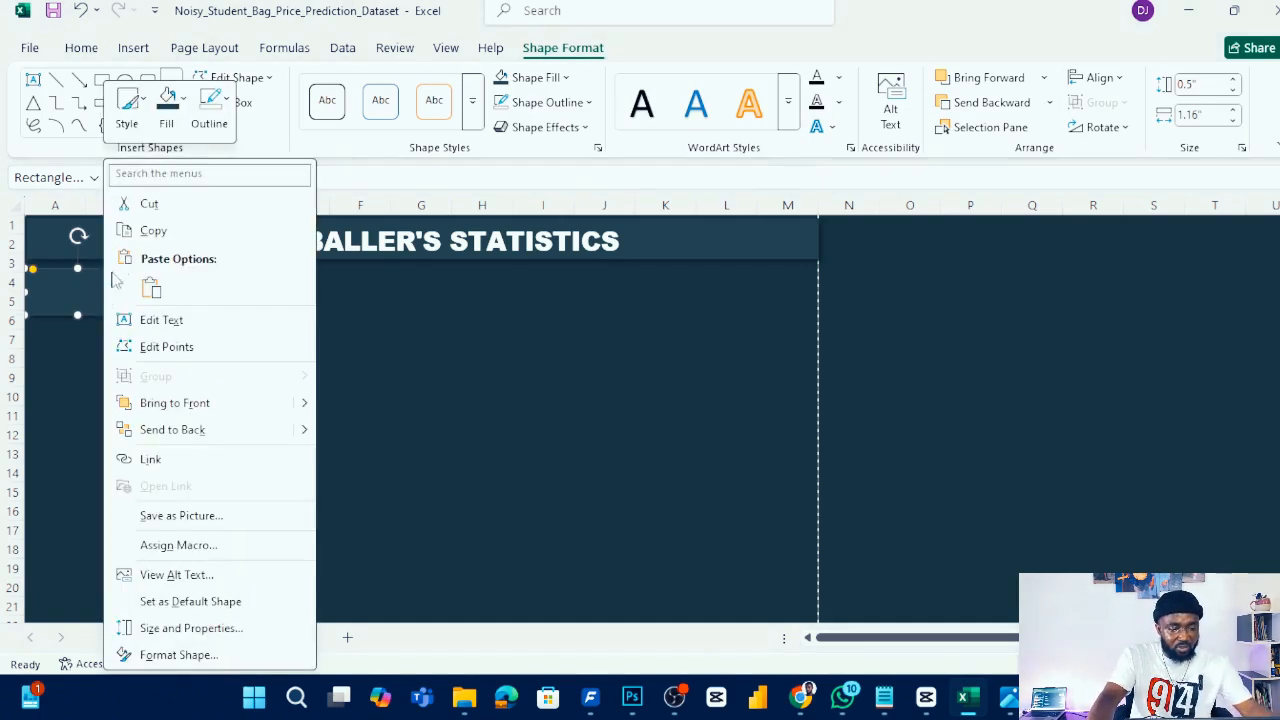
pyautogui.click(178, 232)
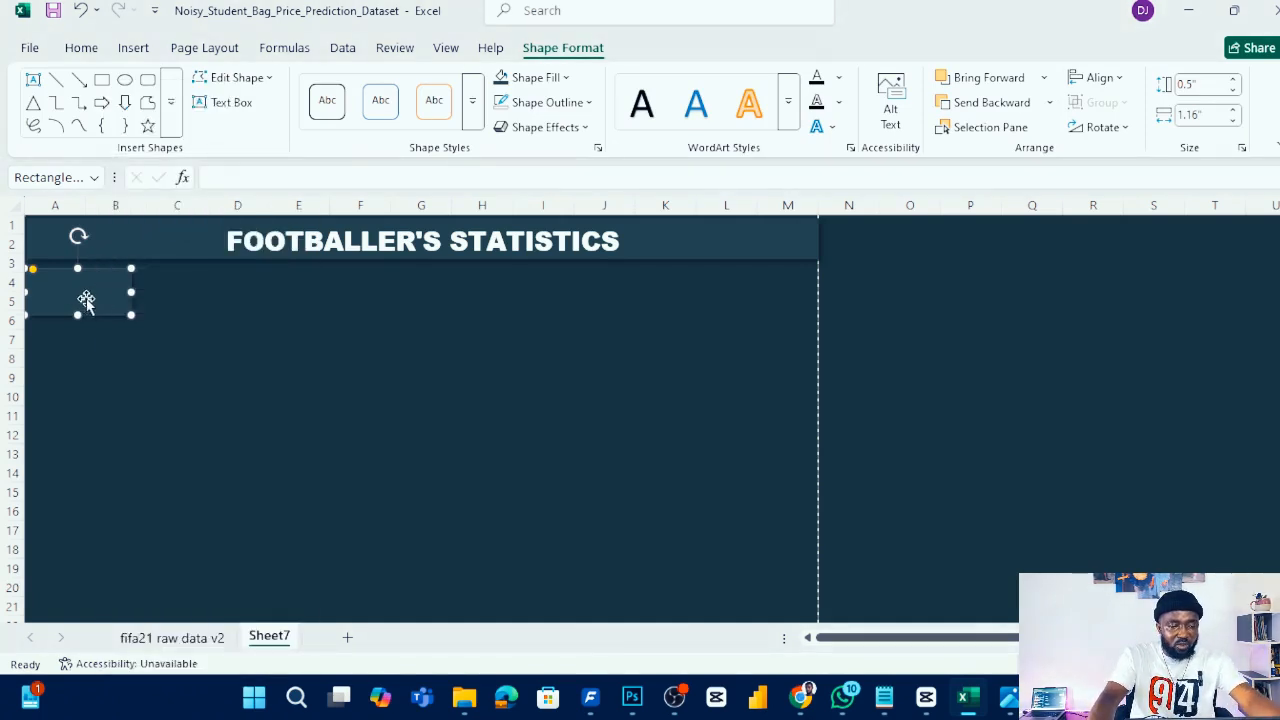
pyautogui.click(171, 297)
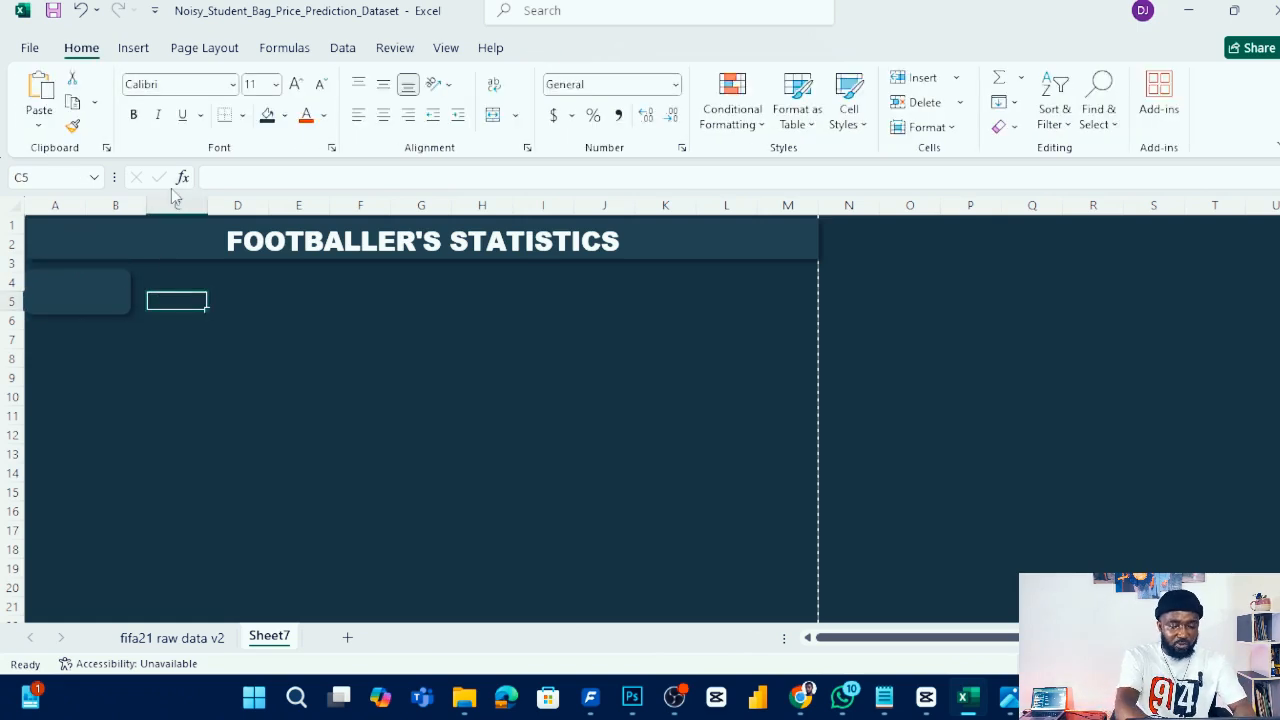
pyautogui.hotkey('ctrl', 'v')
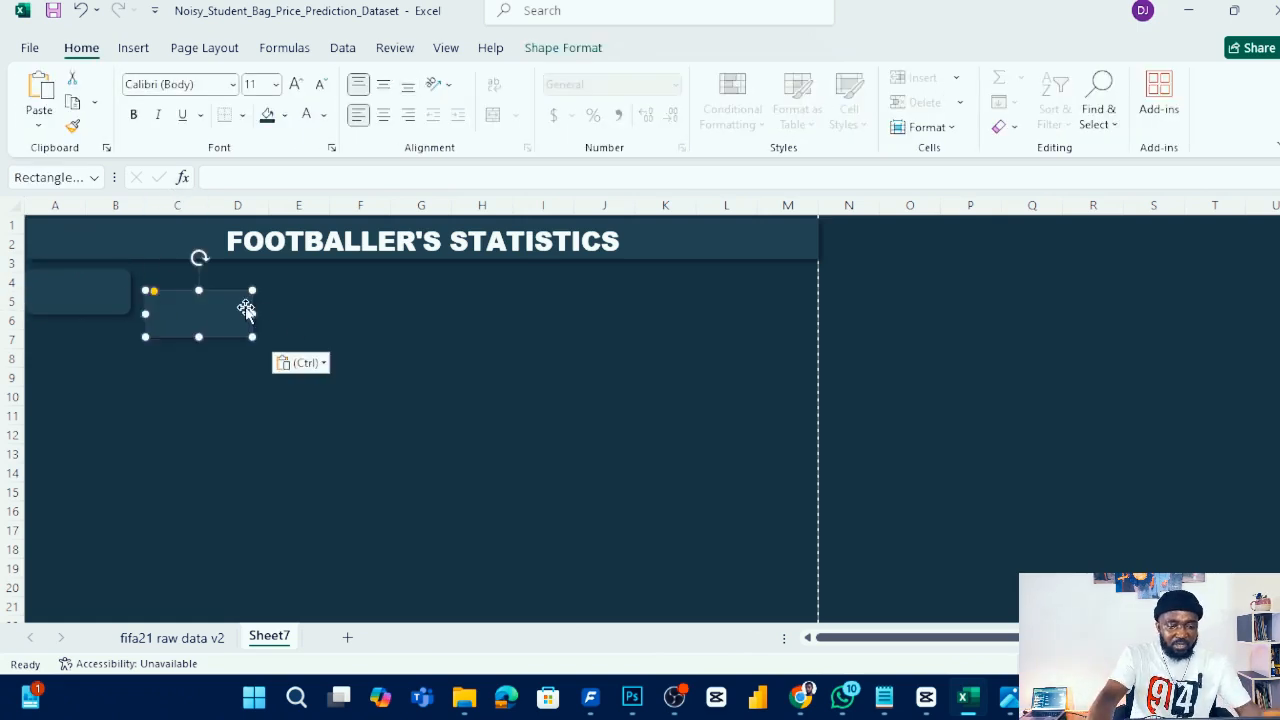
# - Copy the chart colour code #68a081 from the colour notes in Notepad and return to the workbook
pyautogui.moveTo(972, 700)
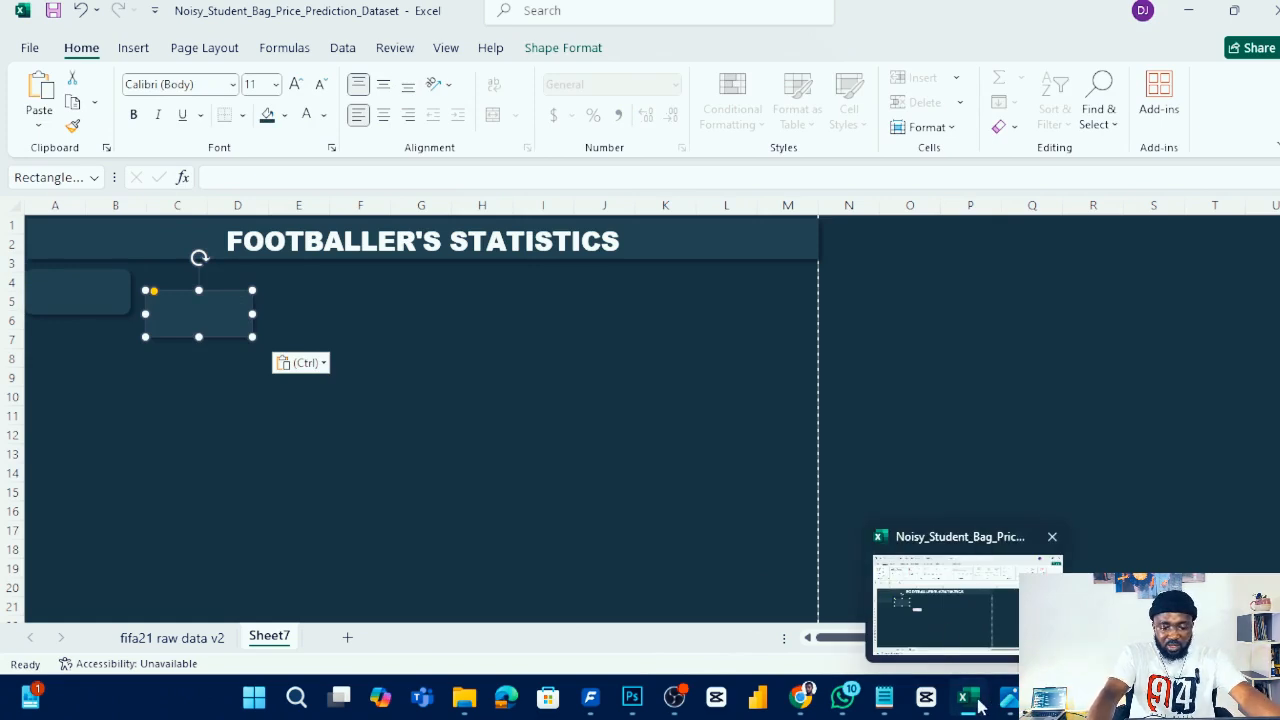
pyautogui.click(881, 697)
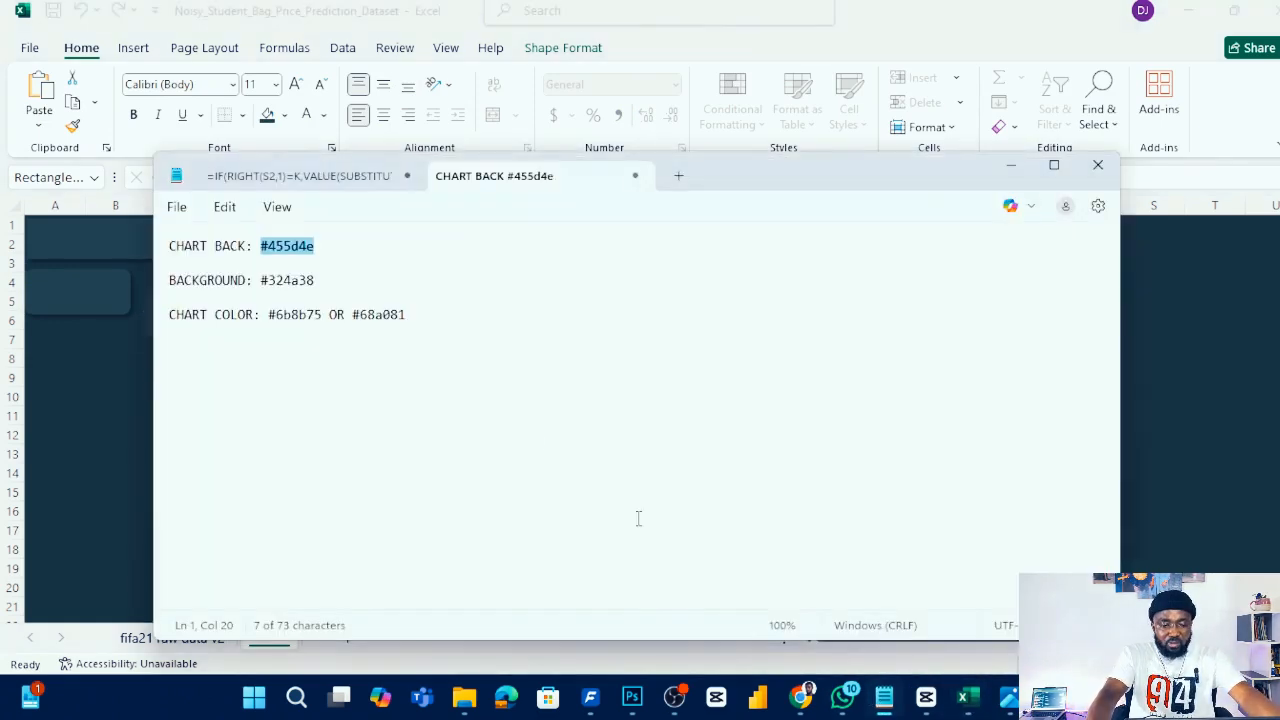
pyautogui.click(284, 314)
pyautogui.moveTo(410, 314); pyautogui.dragTo(365, 322)
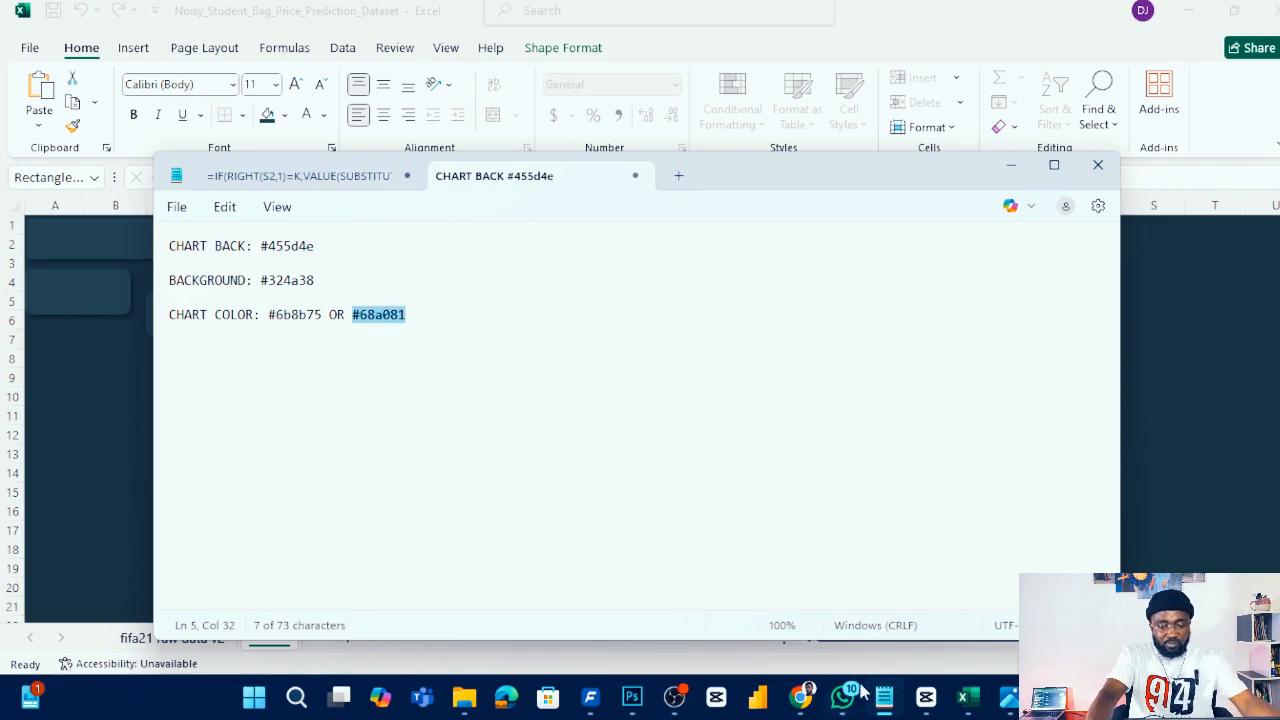
pyautogui.moveTo(848, 702)
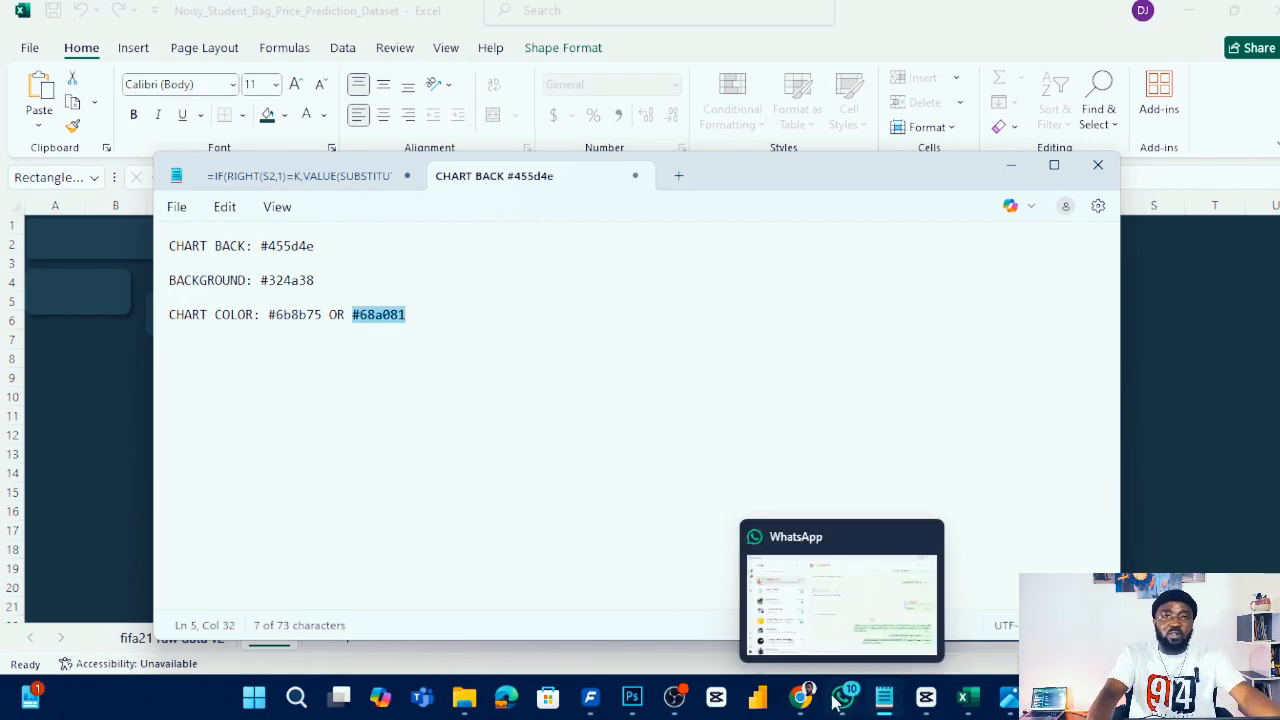
pyautogui.moveTo(893, 700)
pyautogui.click(274, 35)
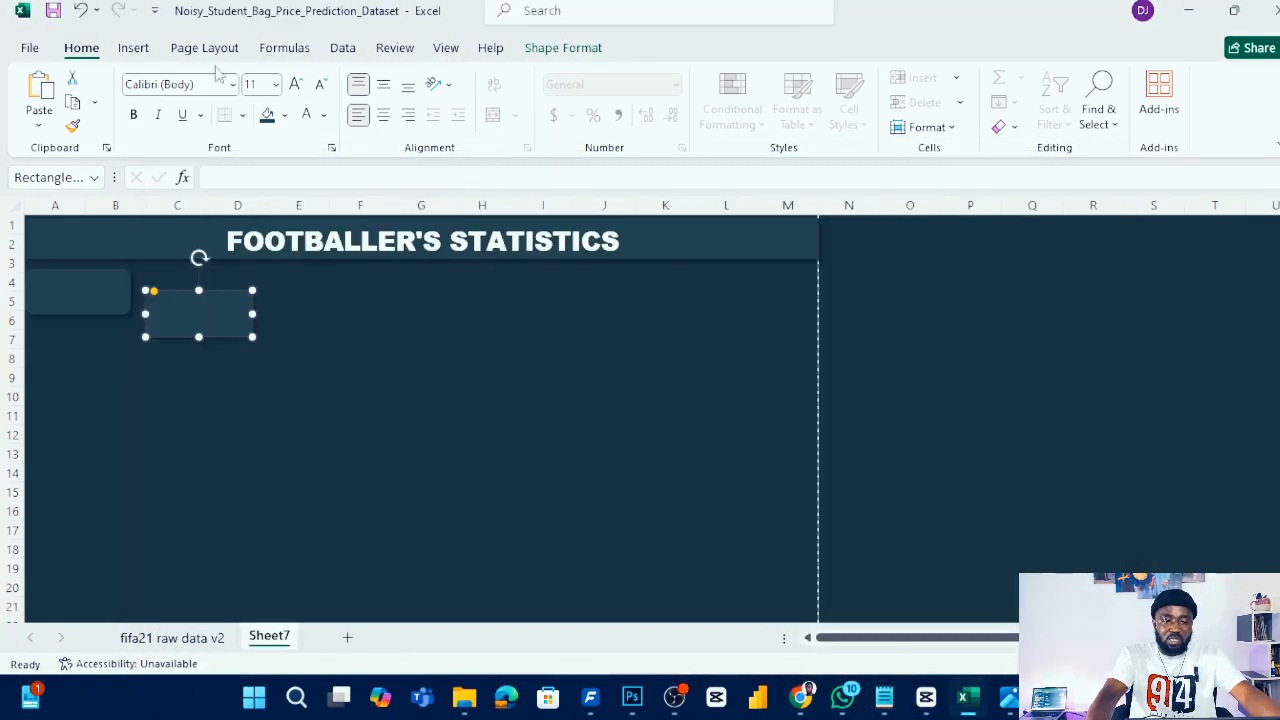
# - Fill the duplicate rectangle with the custom hex colour #68A081
pyautogui.click(566, 48)
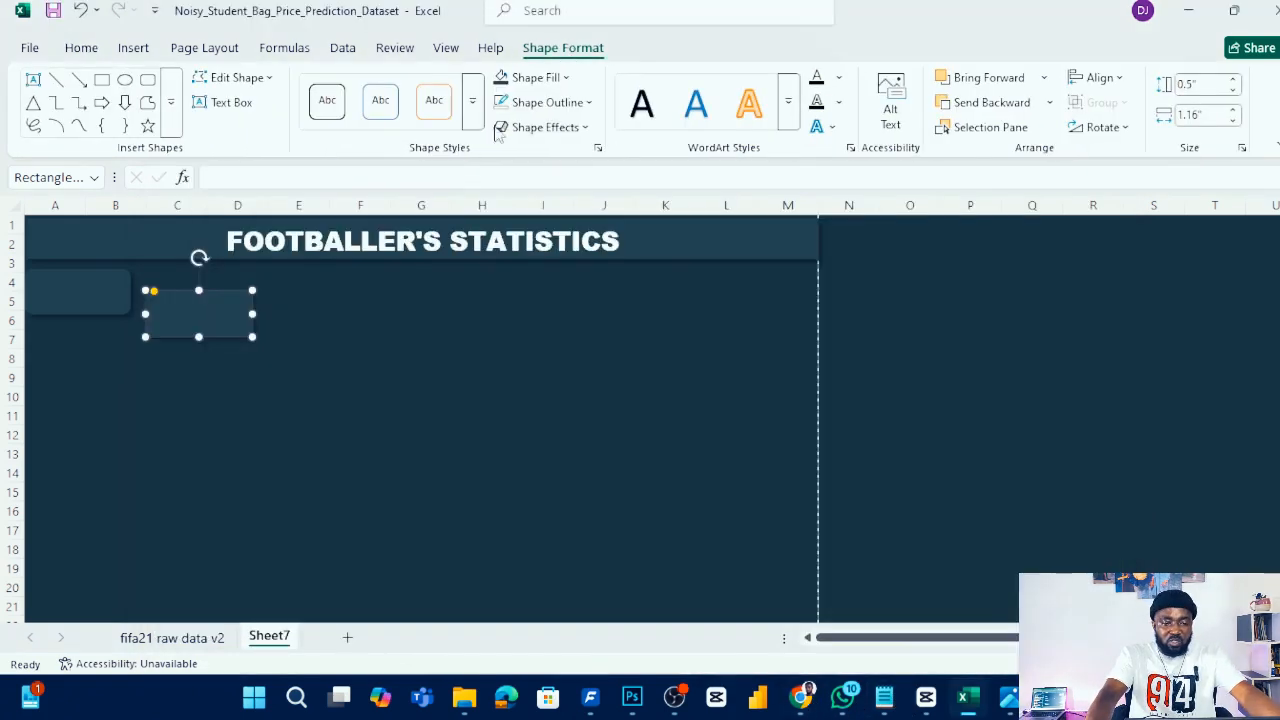
pyautogui.click(566, 79)
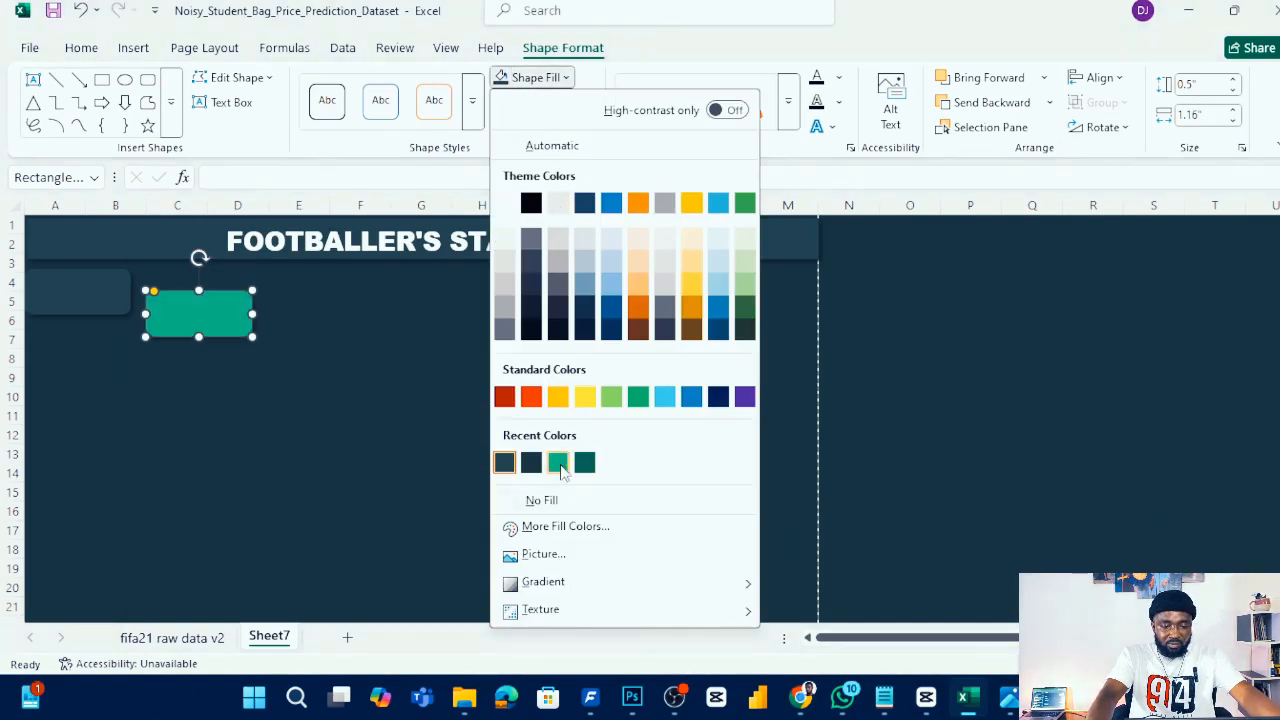
pyautogui.click(564, 526)
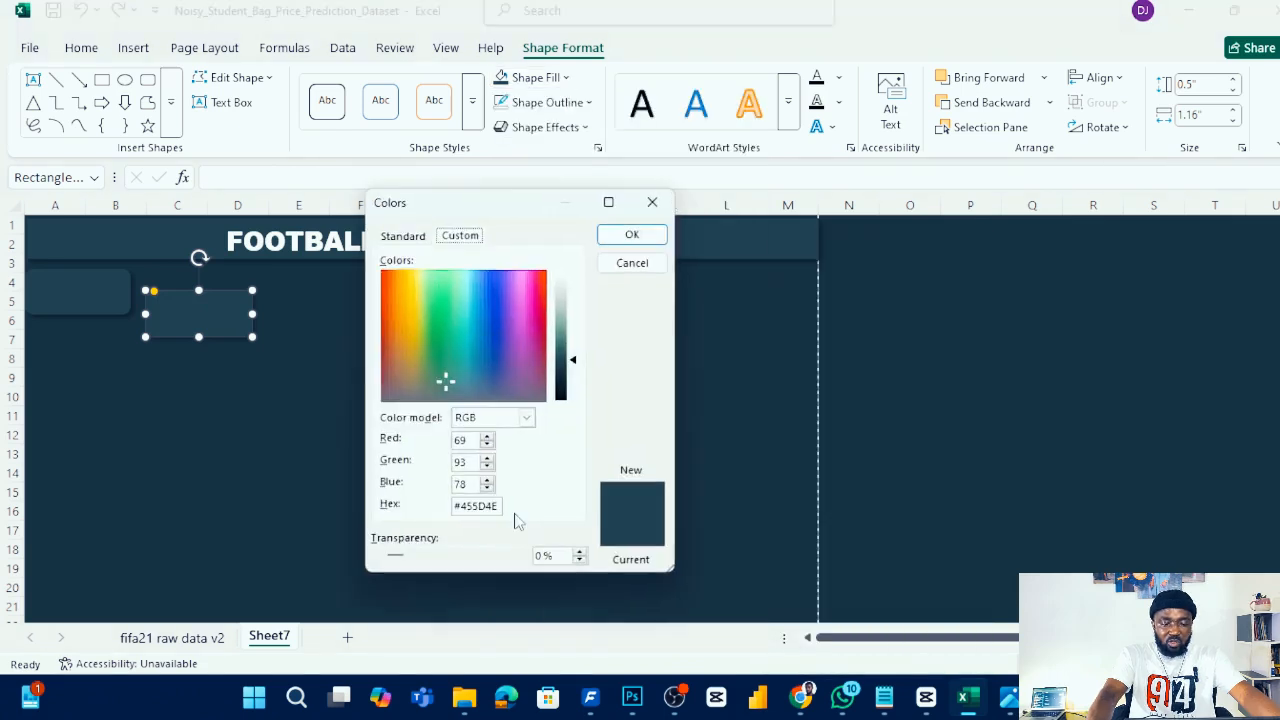
pyautogui.click(489, 506)
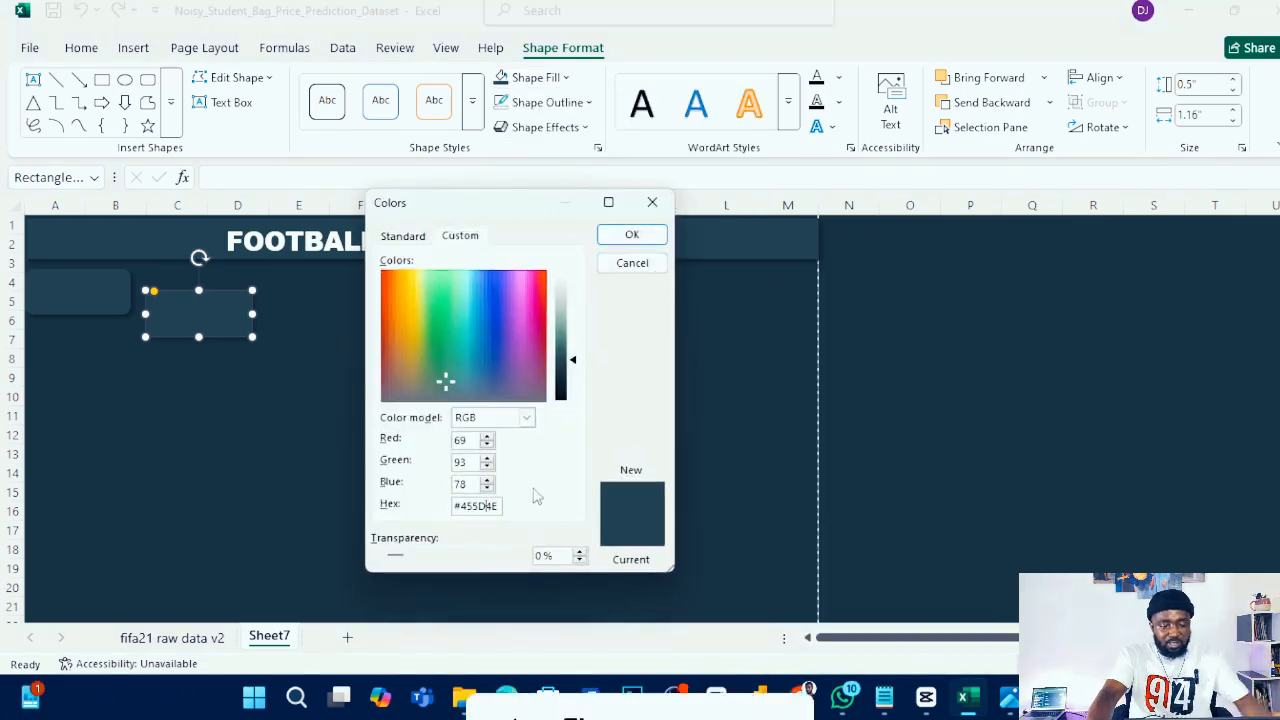
pyautogui.hotkey('ctrl', 'a')
pyautogui.hotkey('ctrl', 'v')
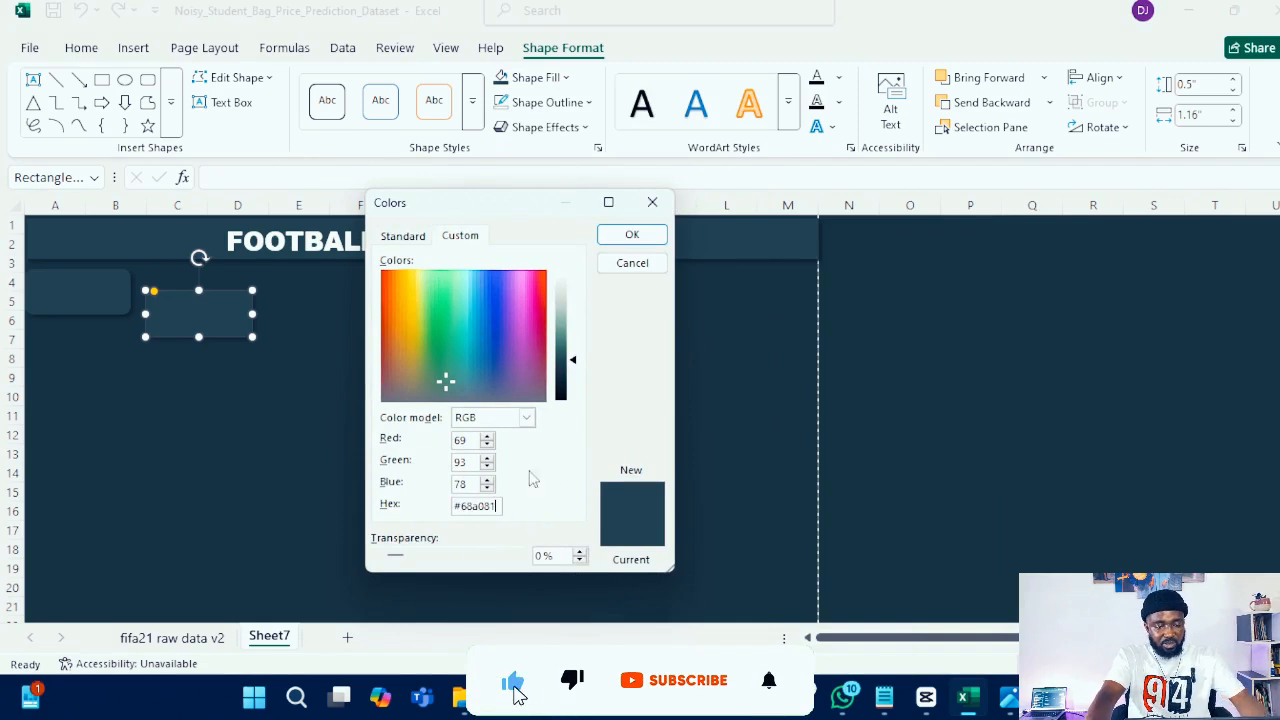
pyautogui.click(520, 418)
pyautogui.click(495, 428)
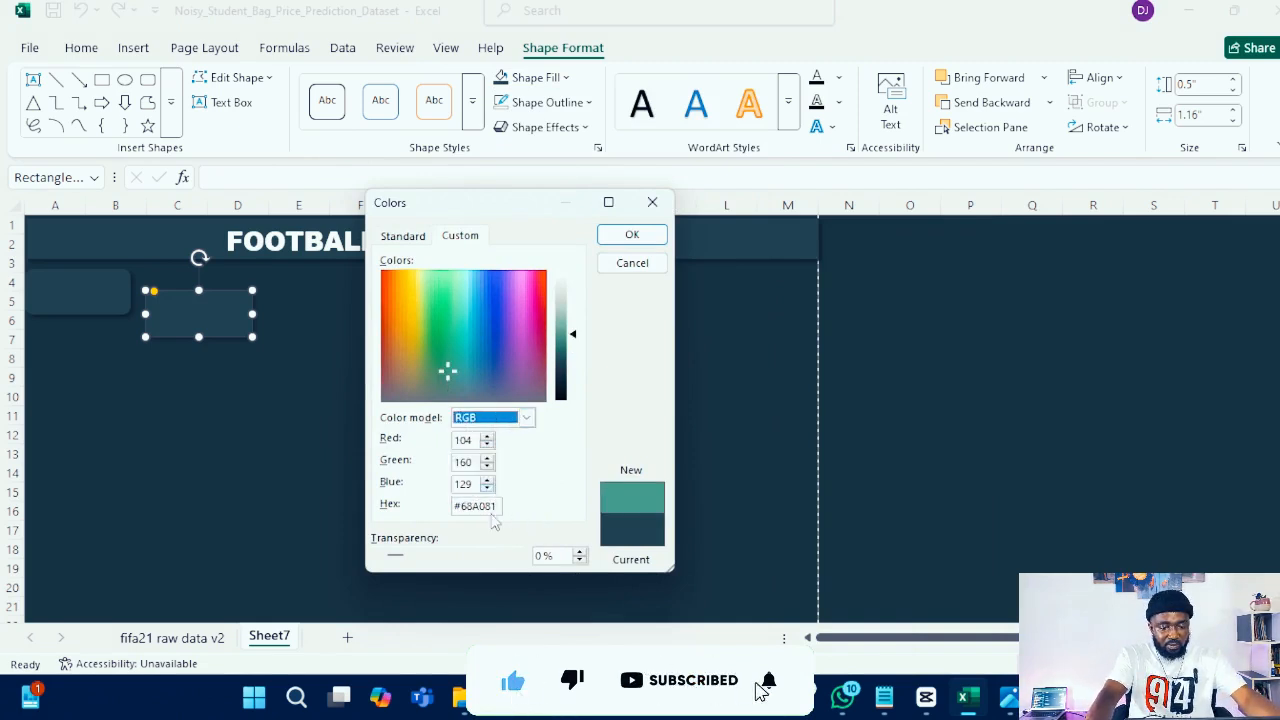
pyautogui.click(632, 234)
# - Resize the green rectangle to about 0.48 inch wide and place it over the dark card's left end
pyautogui.moveTo(240, 311); pyautogui.dragTo(68, 312)
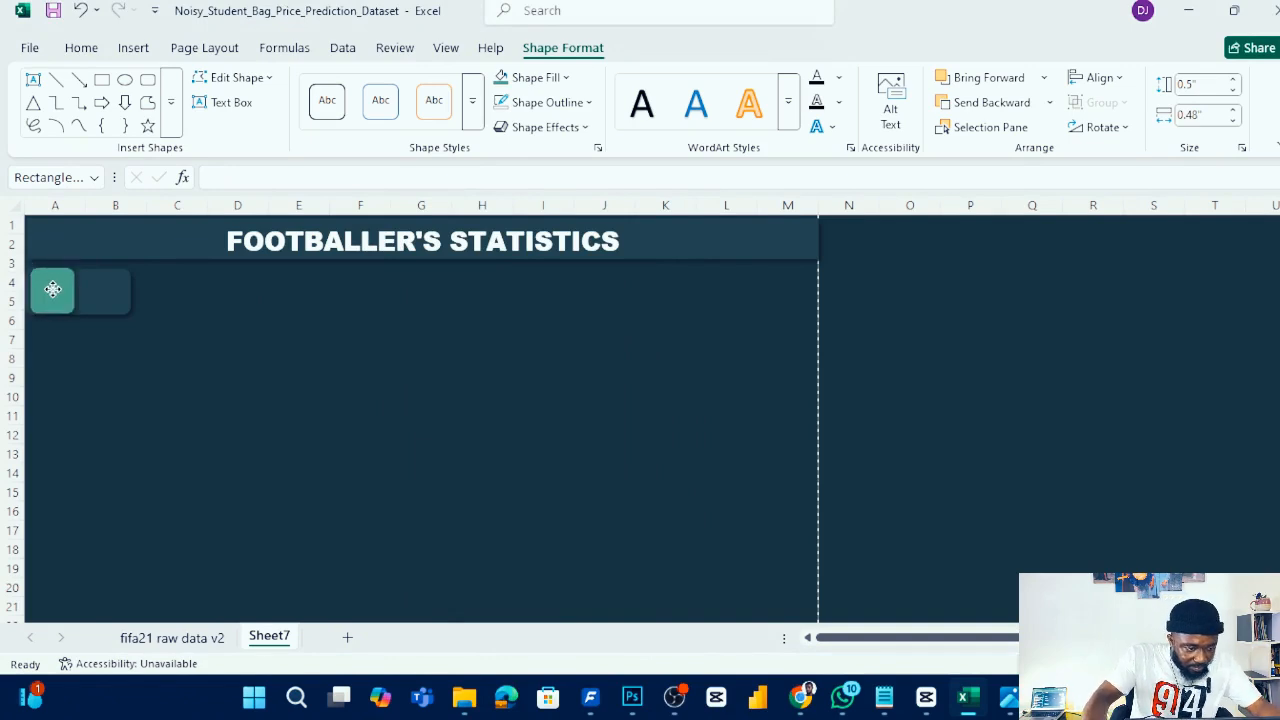
pyautogui.click(48, 290)
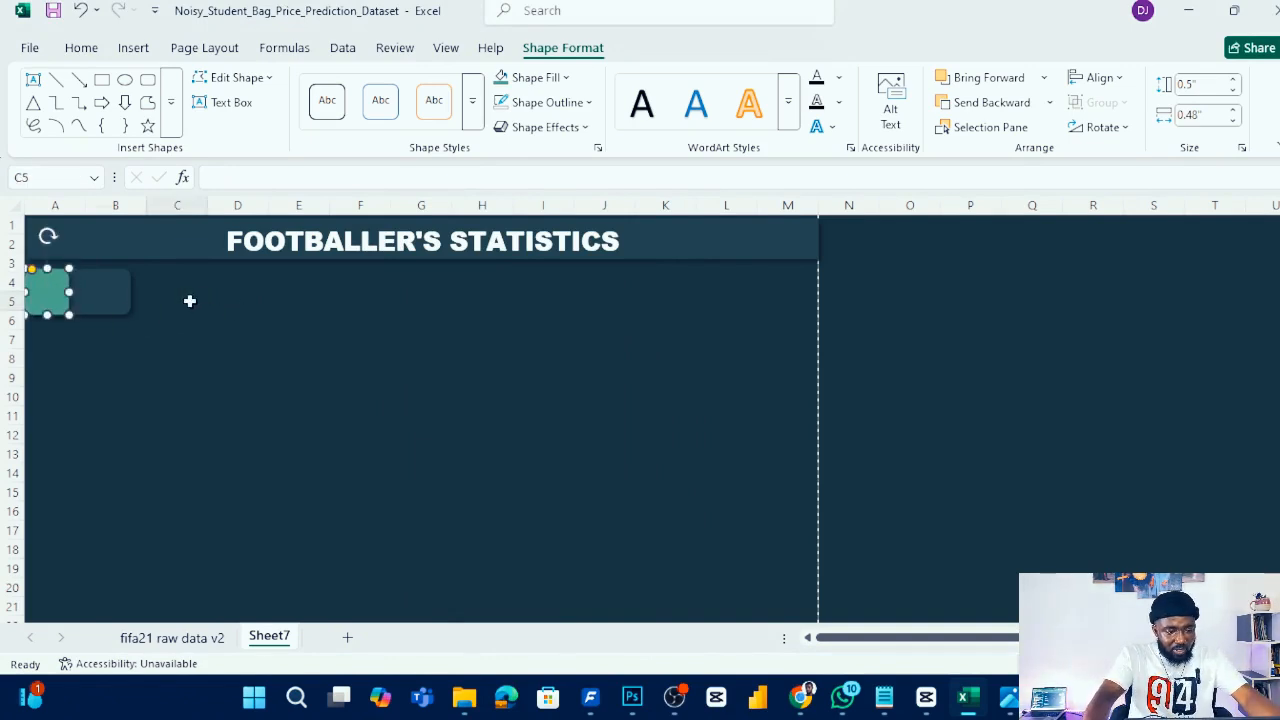
pyautogui.click(186, 300)
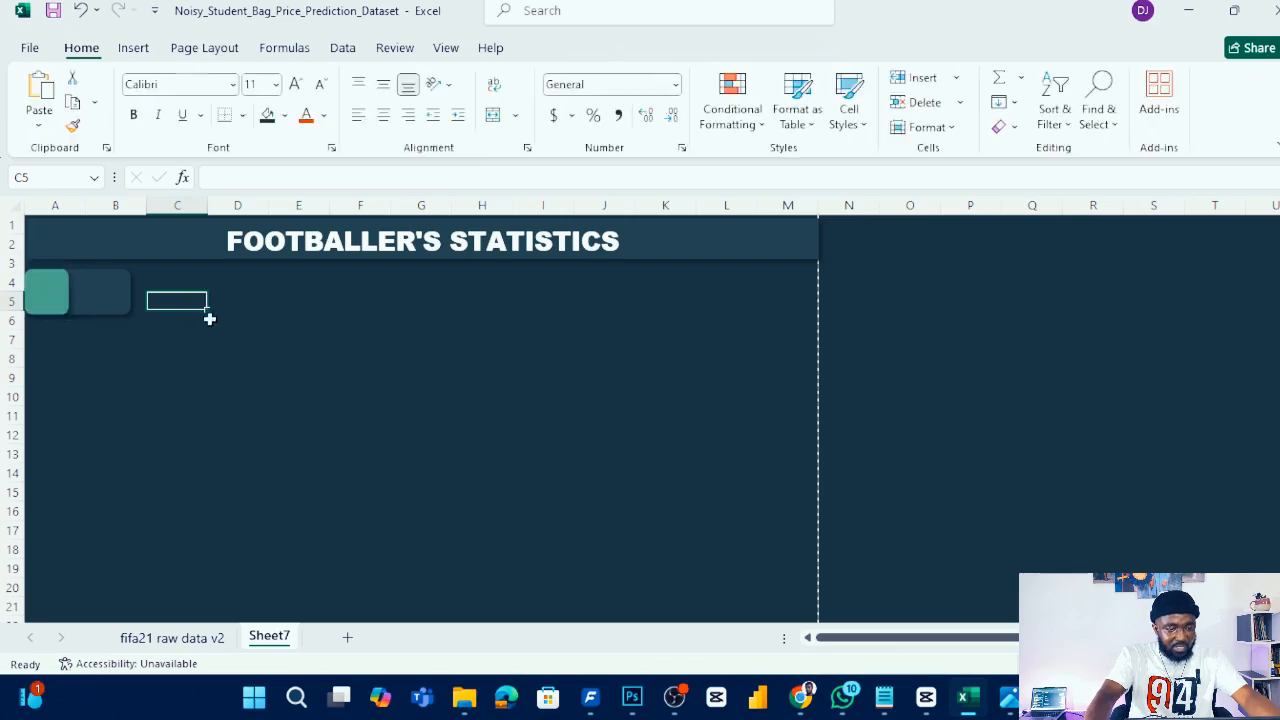
pyautogui.click(50, 294)
pyautogui.hotkey('ctrl', 'z')
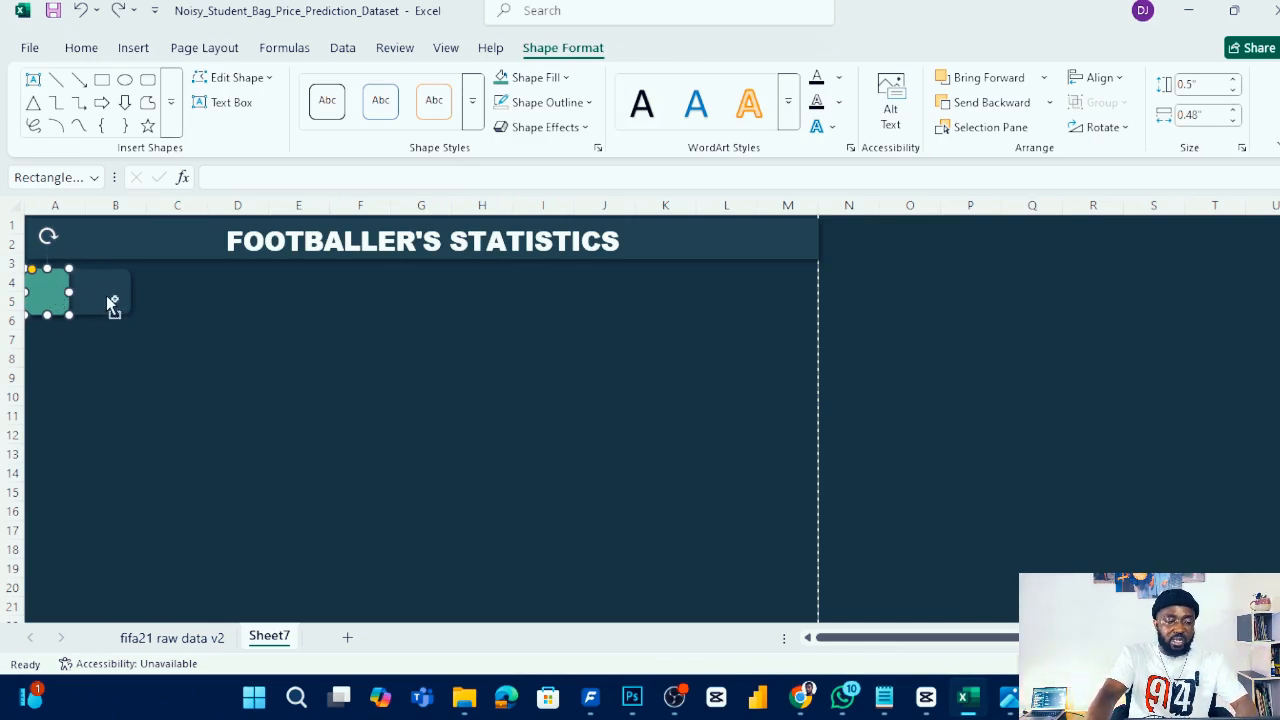
# - Duplicate the green-and-dark card pair four times to make five KPI cards across rows 3 to 5
pyautogui.keyDown('shift'); pyautogui.click(108, 309); pyautogui.keyUp('shift')
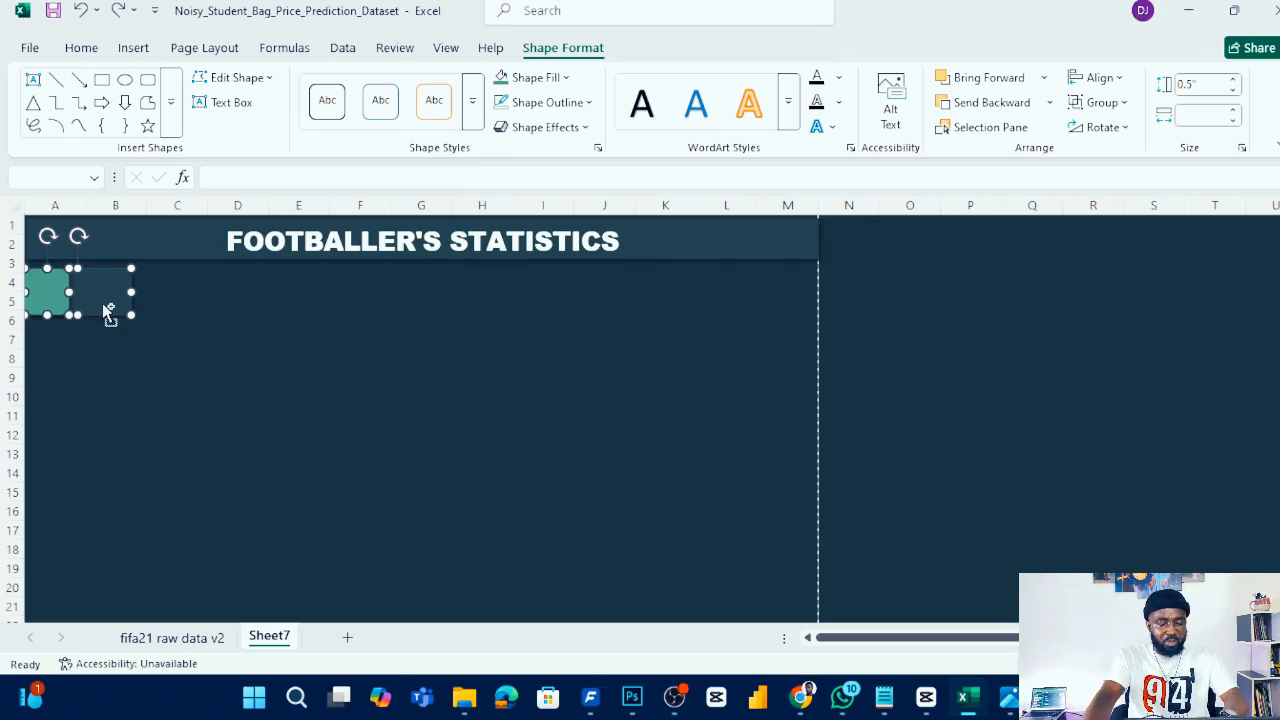
pyautogui.moveTo(110, 318); pyautogui.dragTo(237, 299)
pyautogui.moveTo(243, 299); pyautogui.dragTo(353, 297)
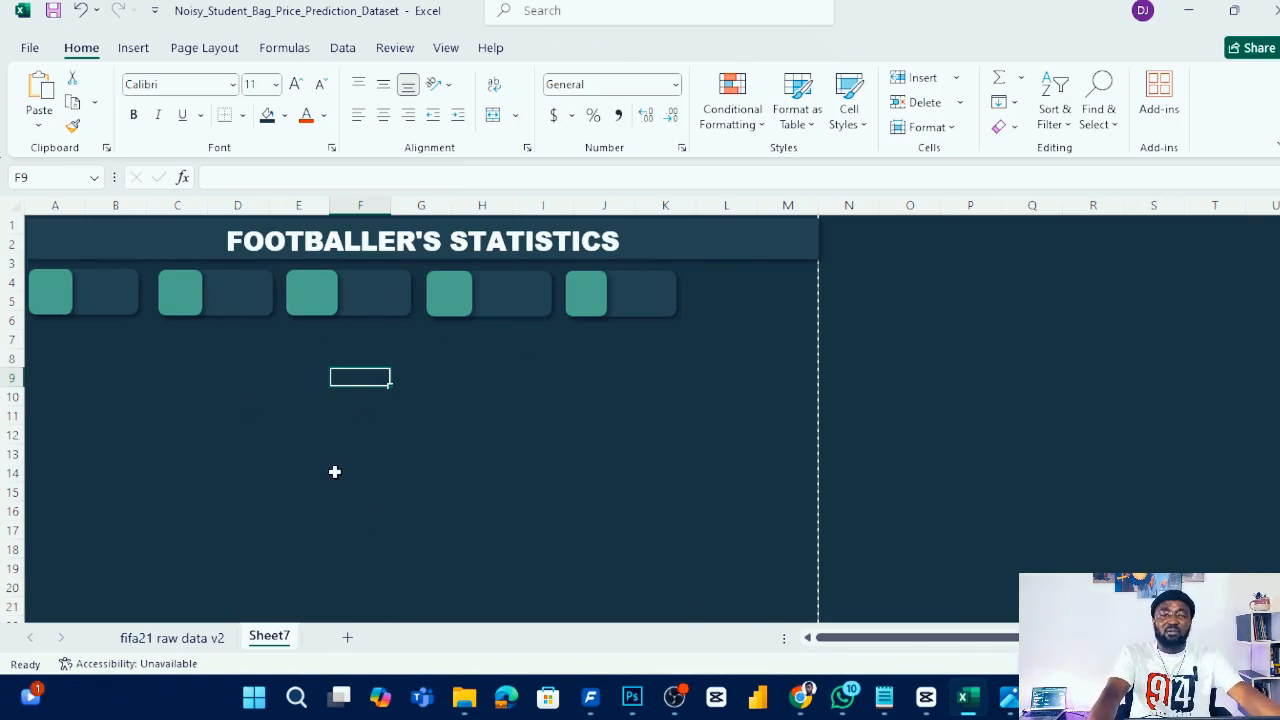
# - Review the KPI, chart and filter list in the reference design image
pyautogui.moveTo(1010, 697)
pyautogui.click(951, 614)
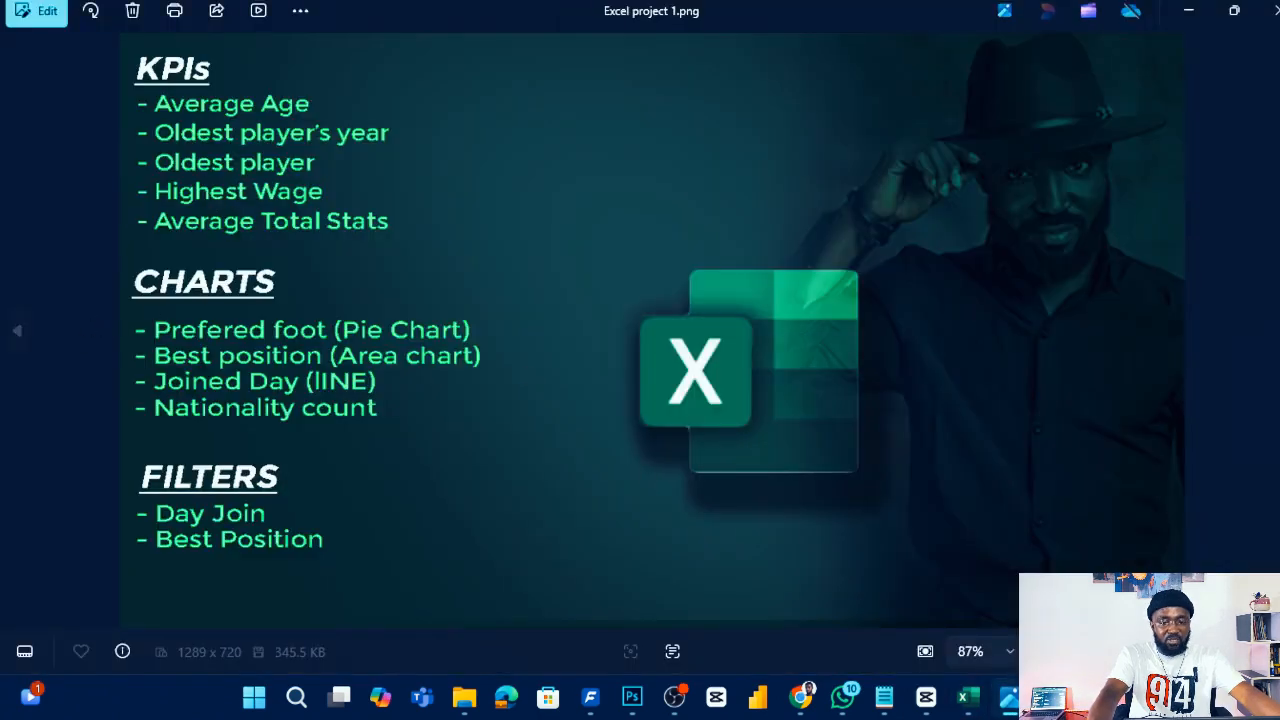
pyautogui.click(1185, 12)
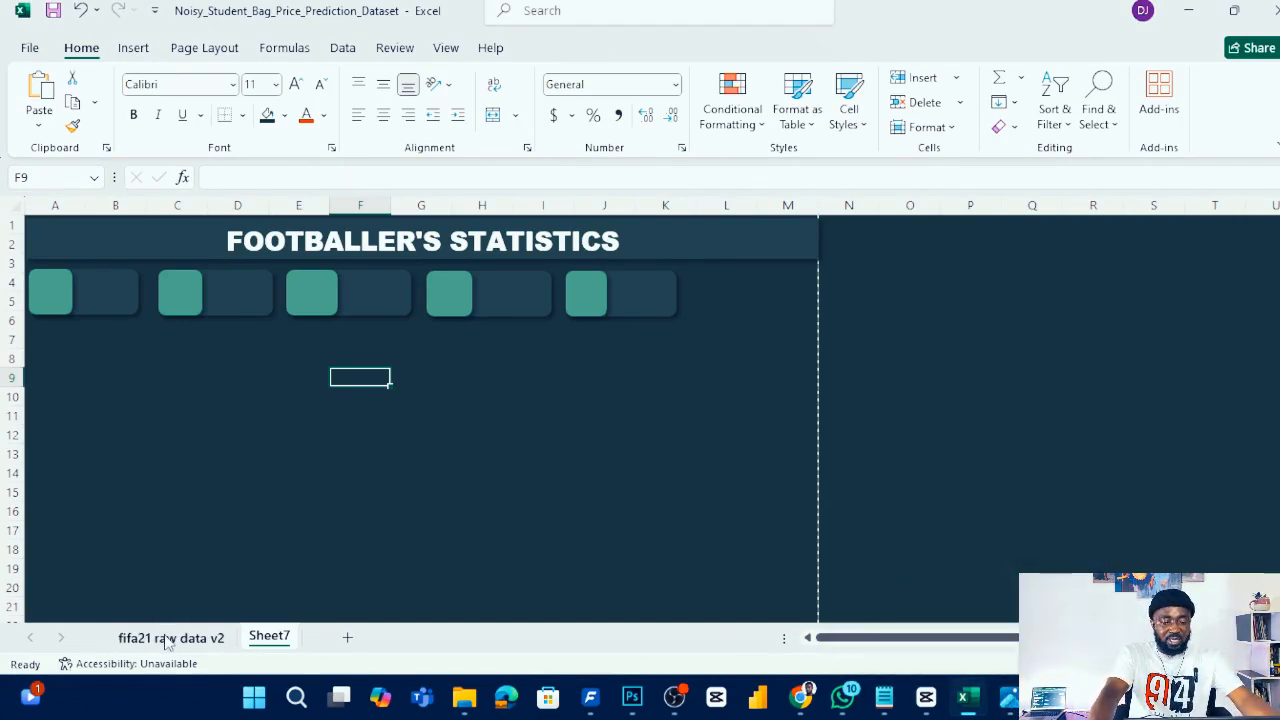
pyautogui.rightClick(280, 638)
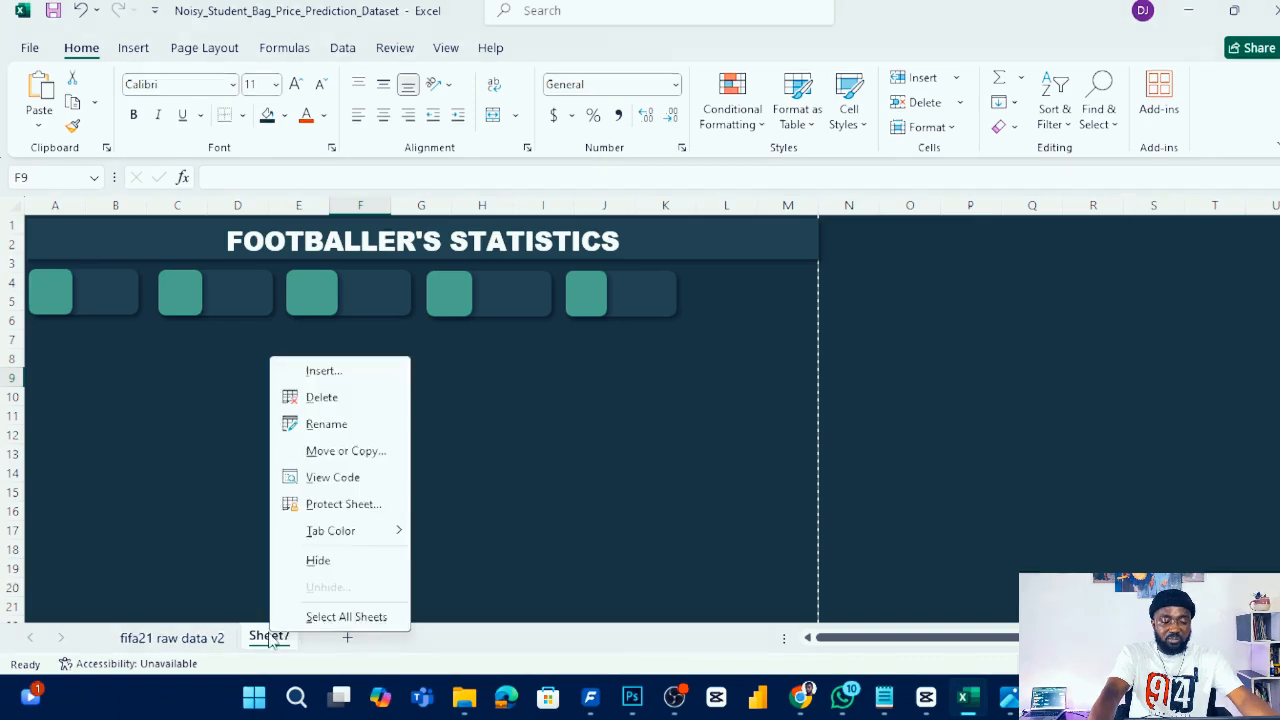
pyautogui.click(323, 426)
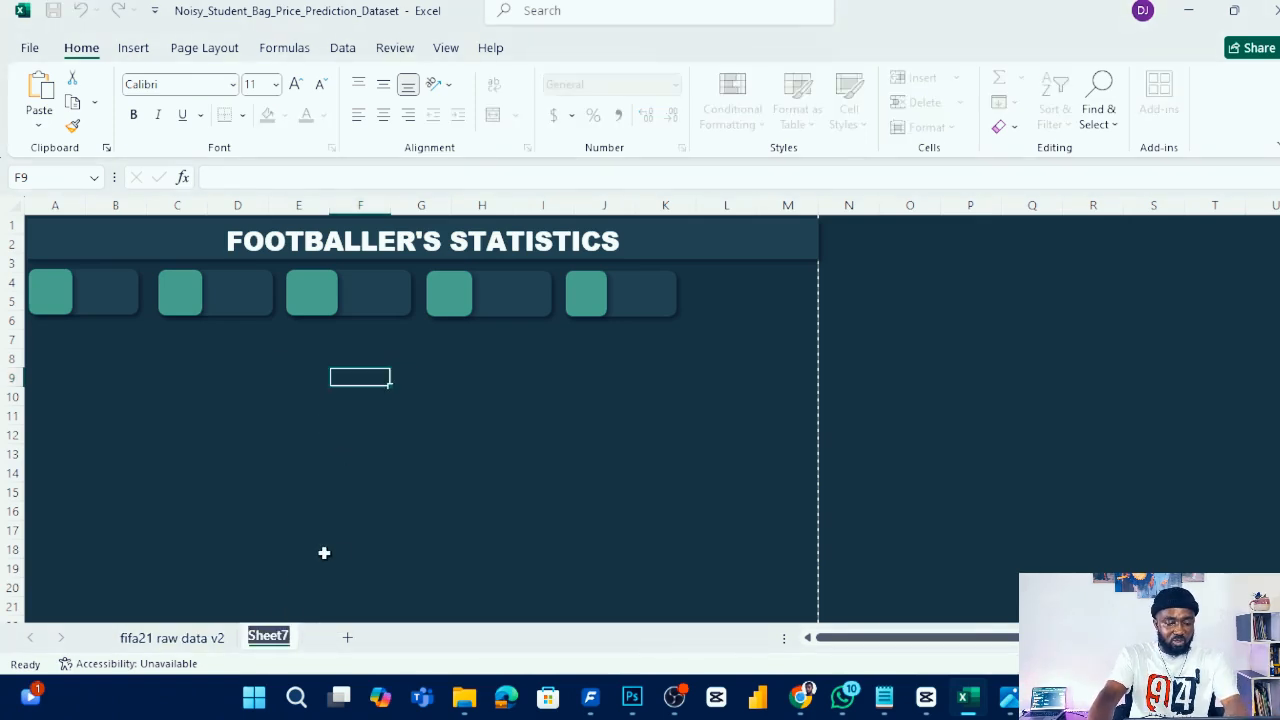
pyautogui.click(367, 648)
# - Rename Sheet7 to DASHBOARD
pyautogui.rightClick(268, 633)
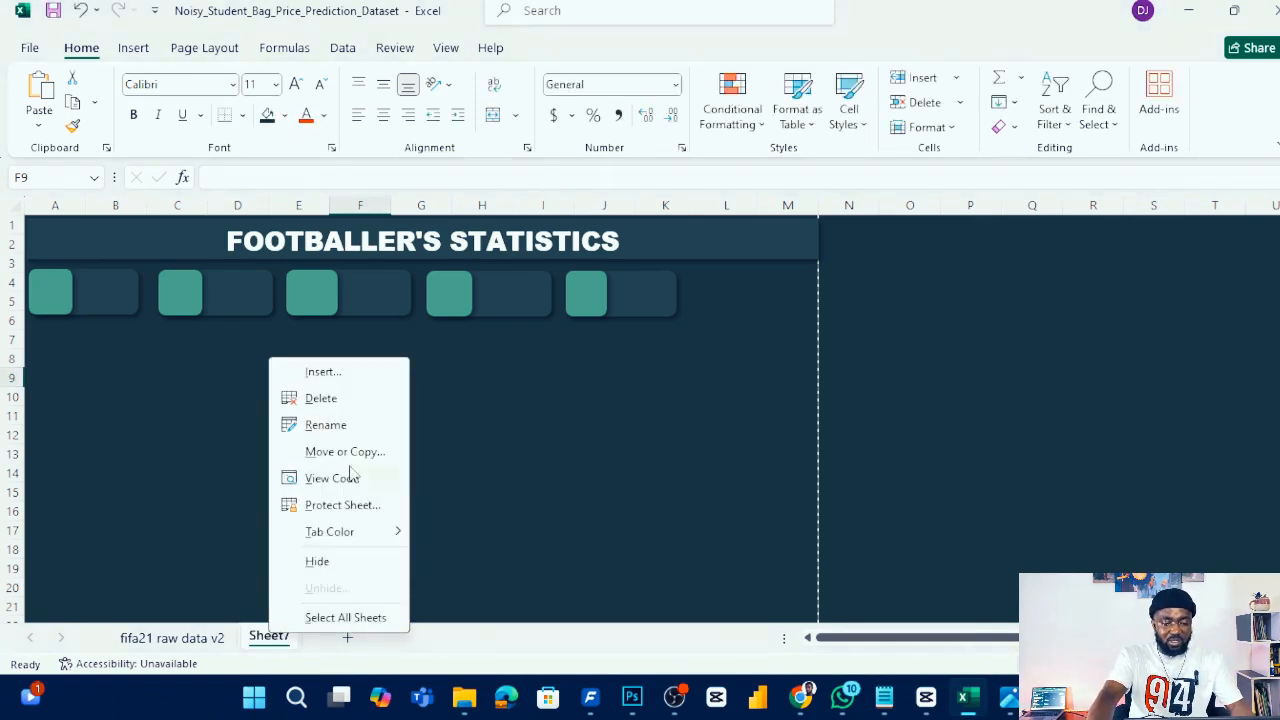
pyautogui.click(327, 425)
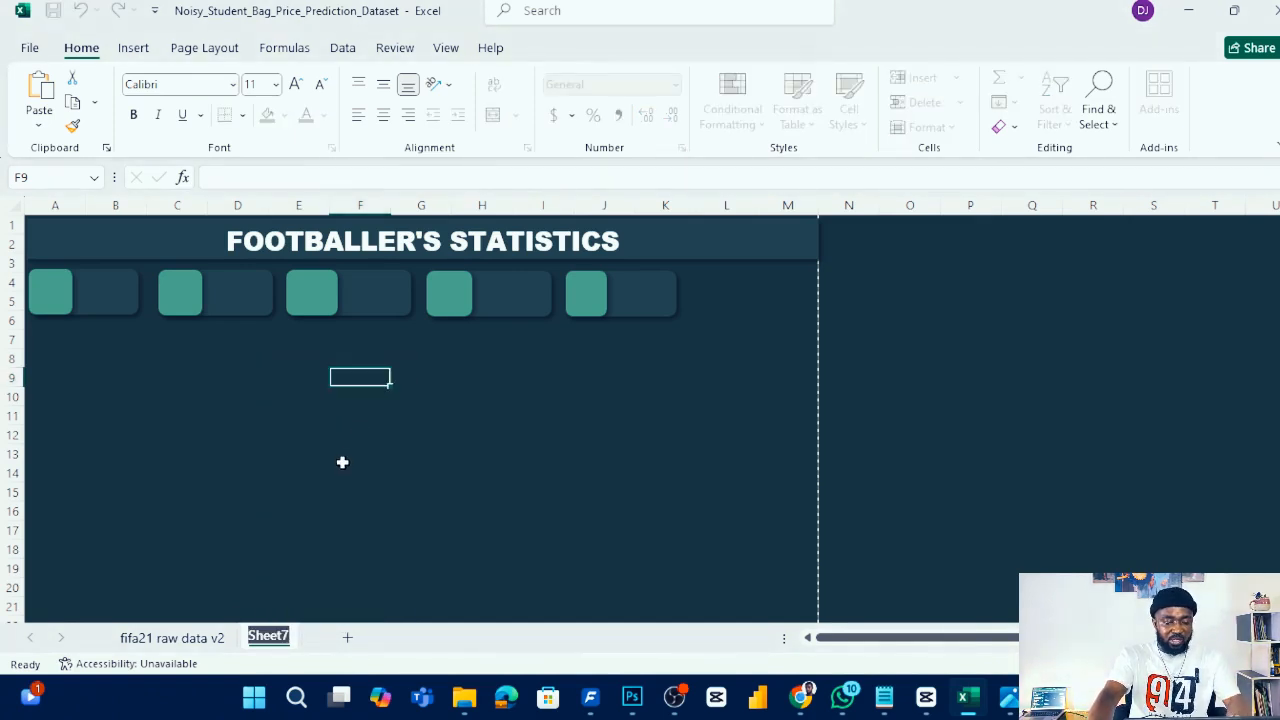
pyautogui.write('DASHBOARD')
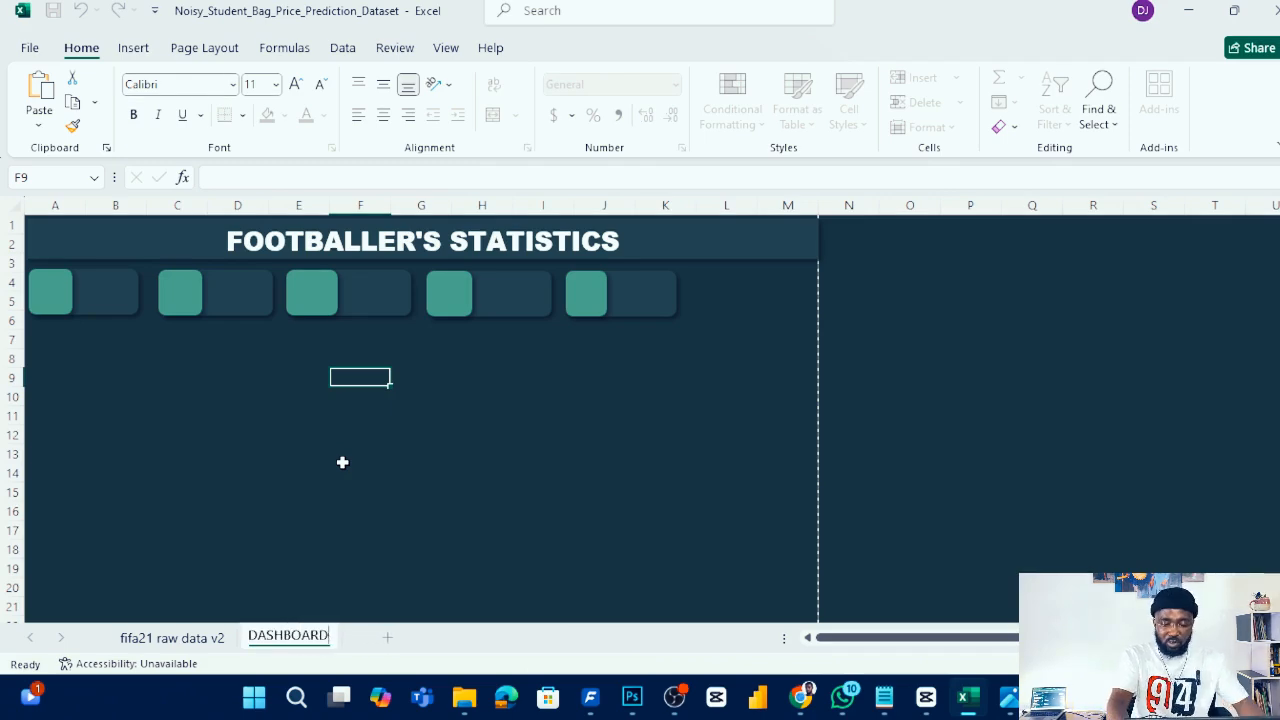
pyautogui.press('Return')
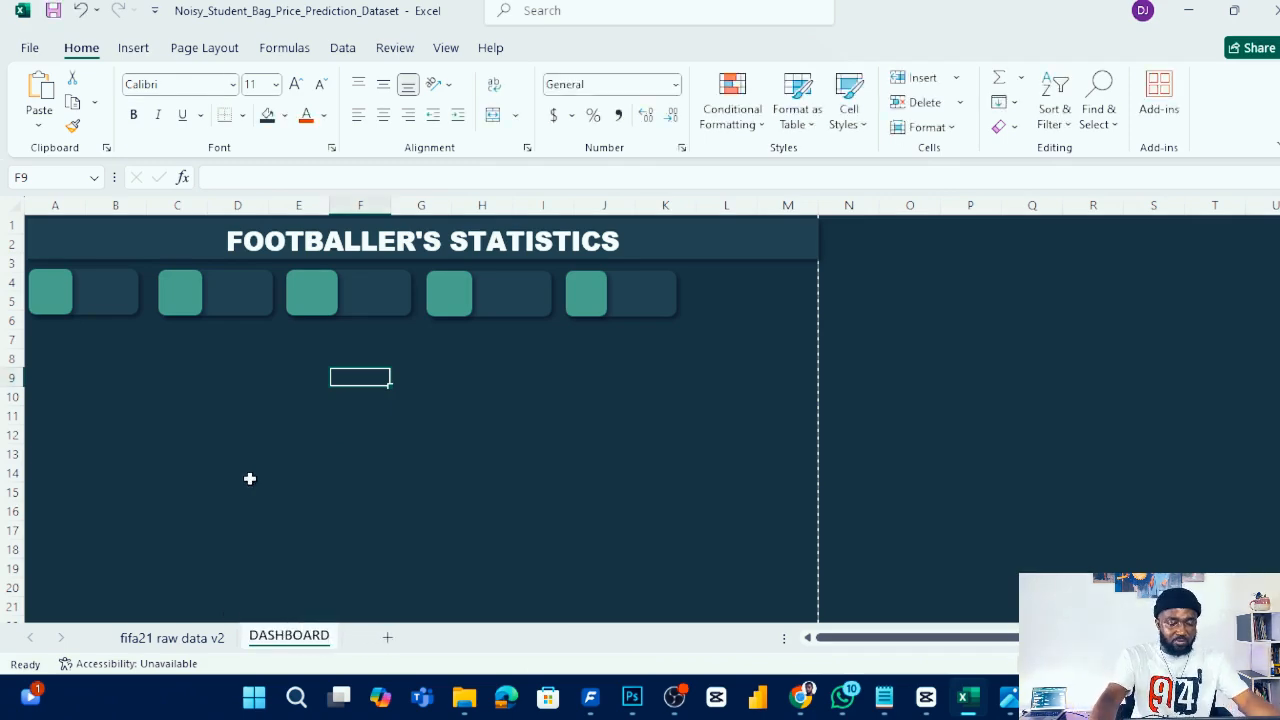
# - In cell CC7 of the raw data sheet, enter =AVERAGE(F2:F18980) to calculate the players' average age
pyautogui.click(171, 638)
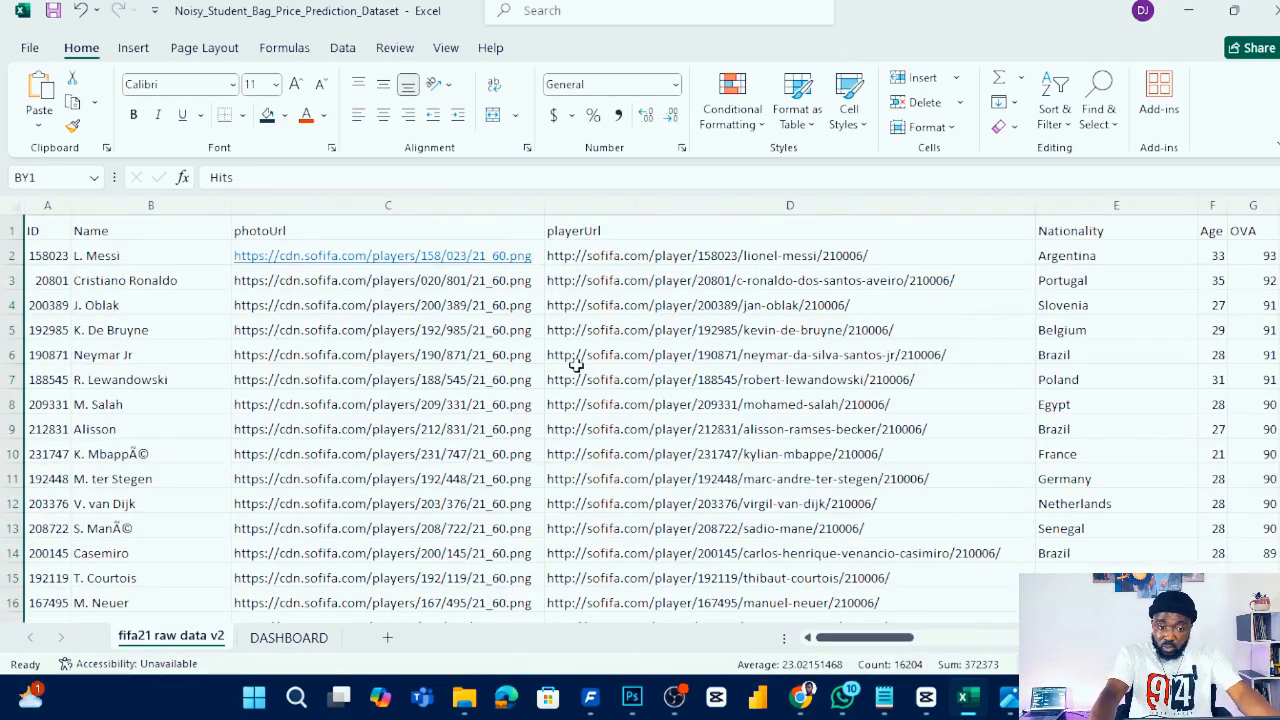
pyautogui.moveTo(828, 638); pyautogui.dragTo(848, 636)
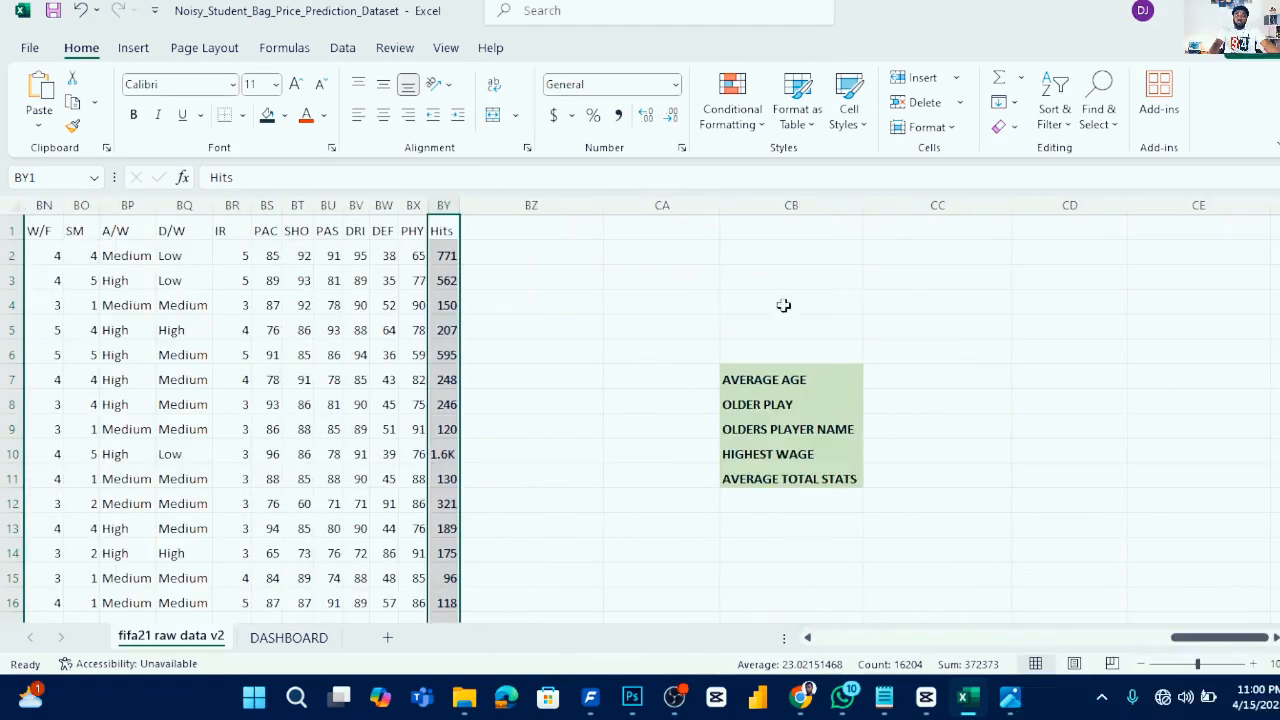
pyautogui.click(798, 377)
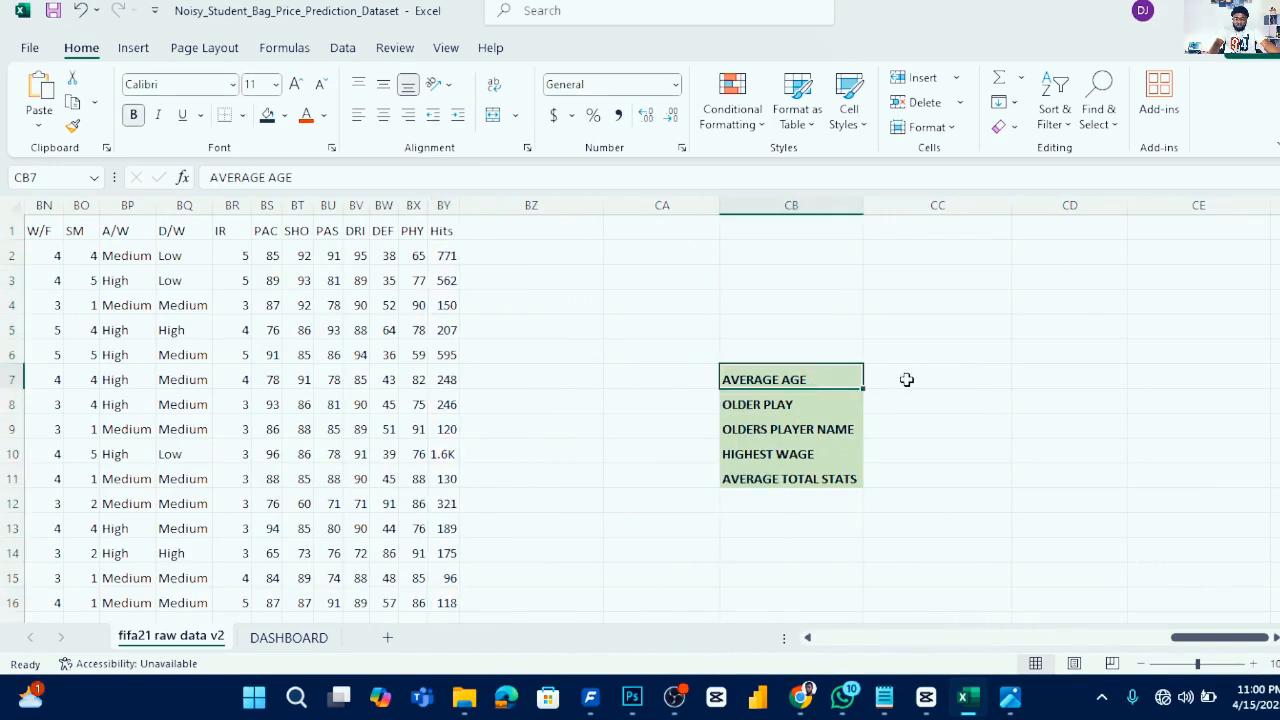
pyautogui.click(907, 379)
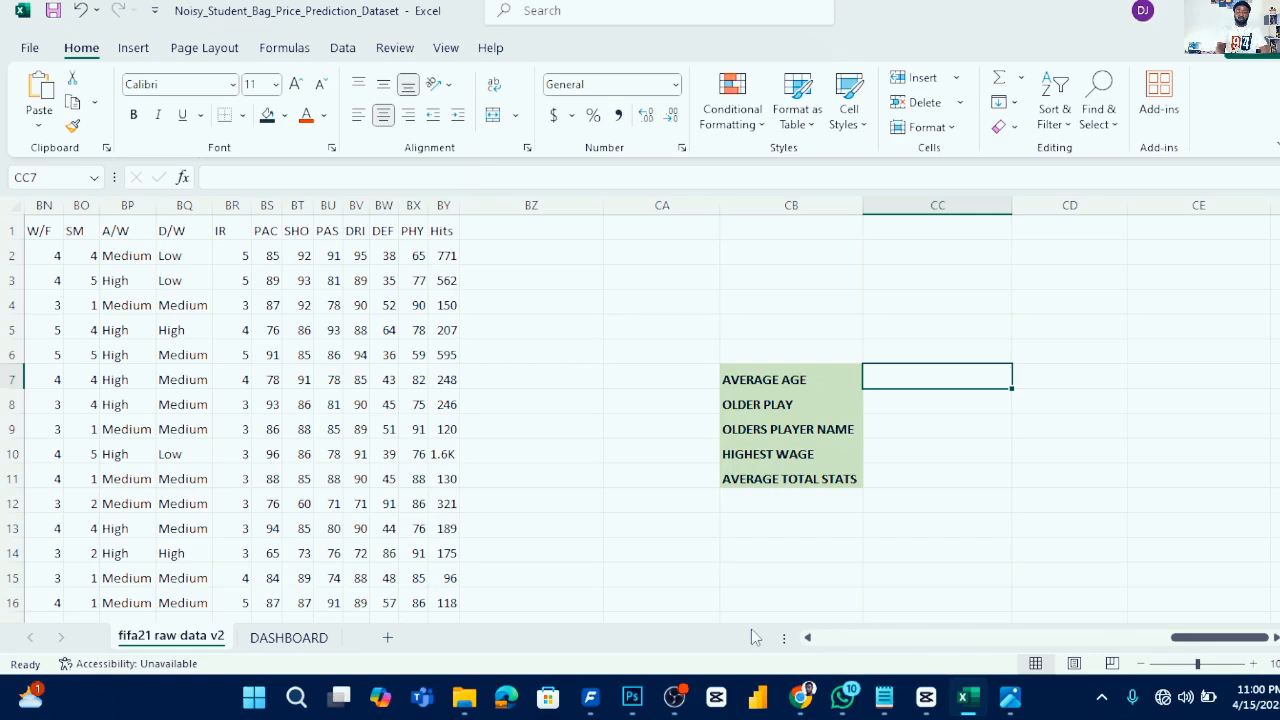
pyautogui.write('=')
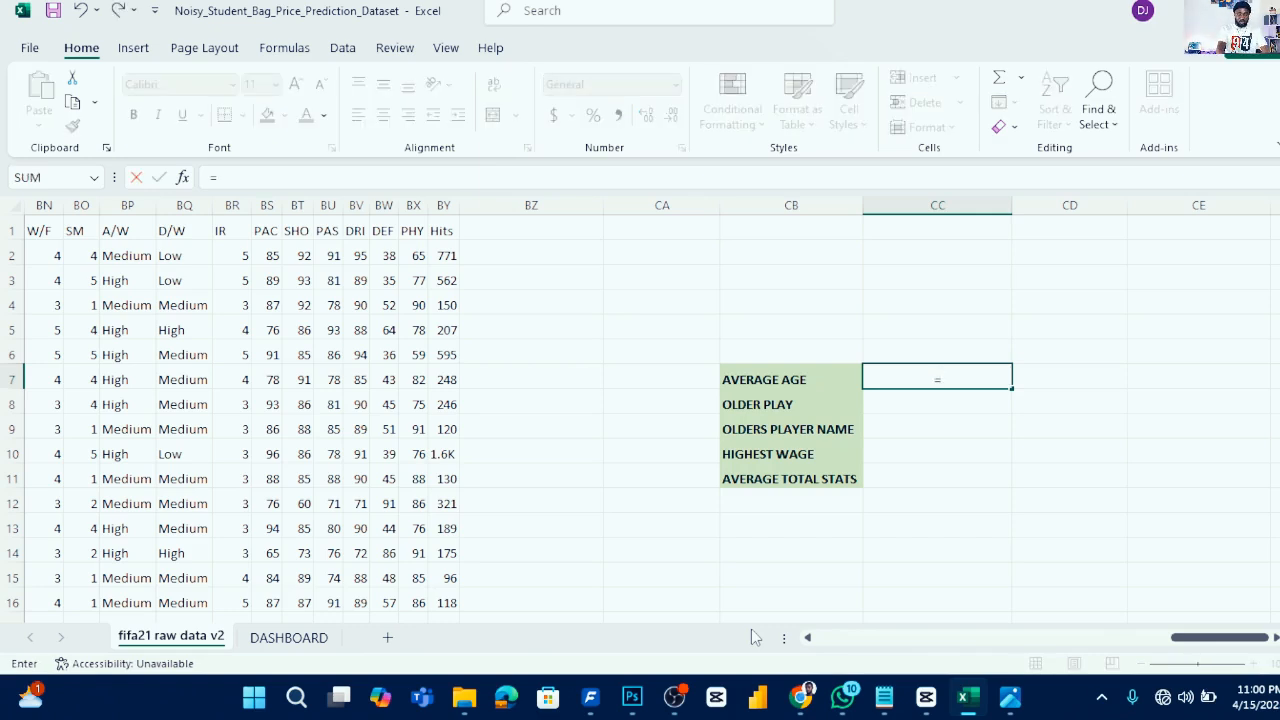
pyautogui.write('AVERAGE')
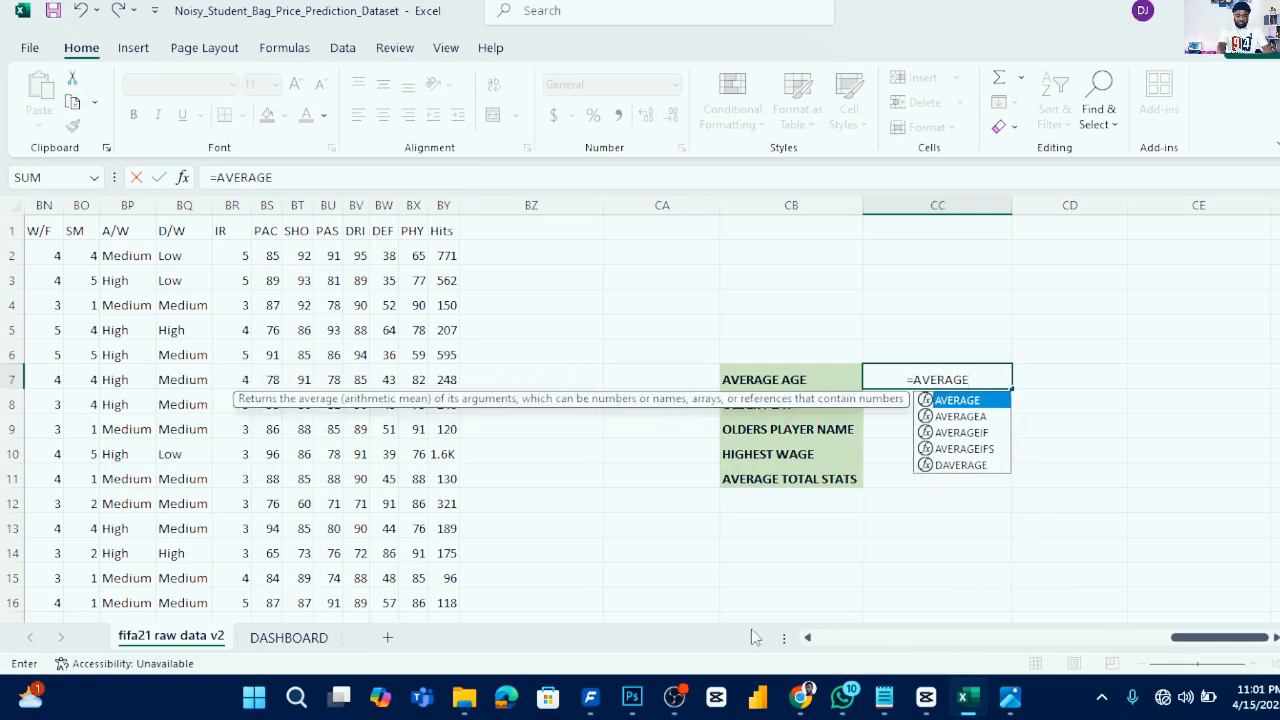
pyautogui.write('(')
pyautogui.moveTo(1190, 637); pyautogui.dragTo(815, 470)
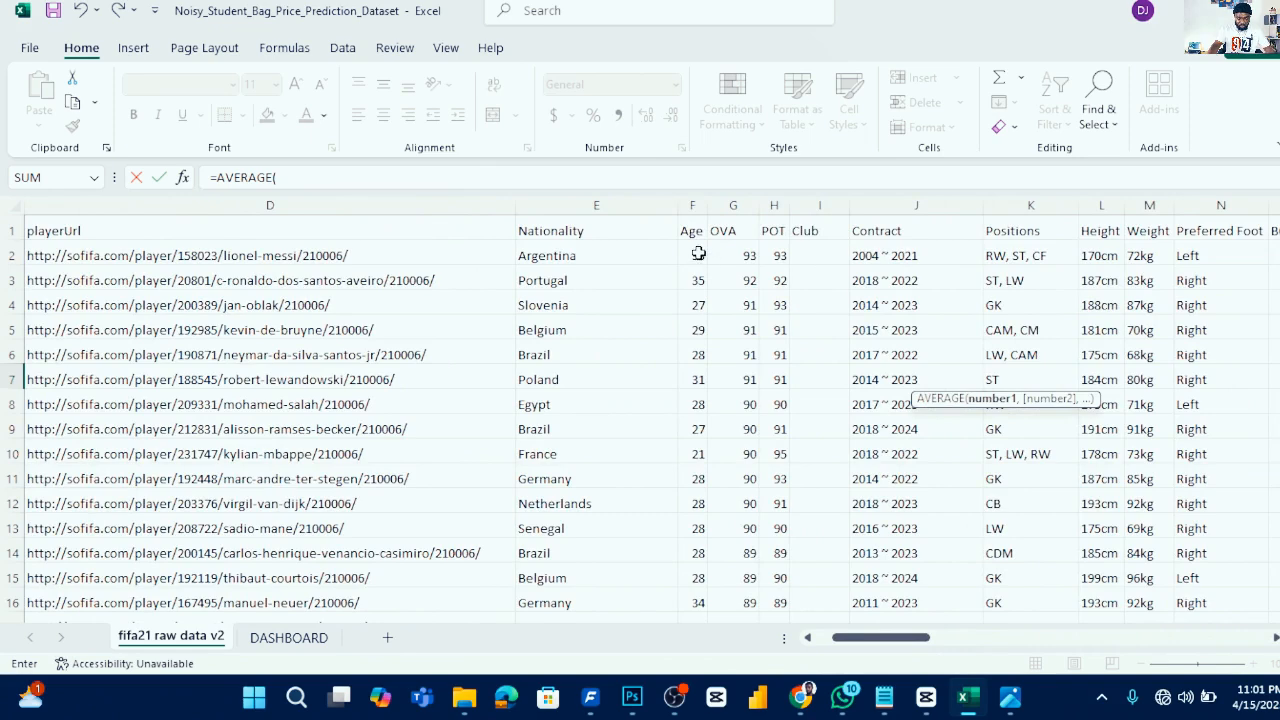
pyautogui.click(698, 253)
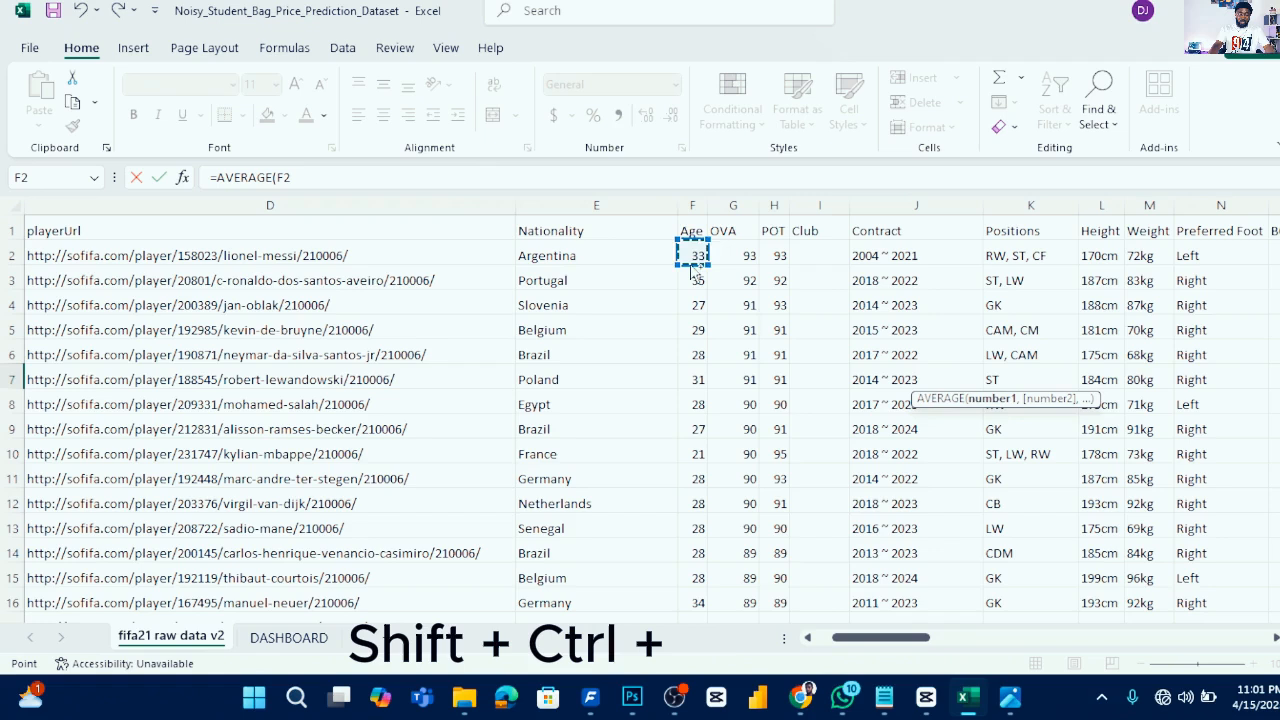
pyautogui.hotkey('ctrl', 'shift', 'Down')
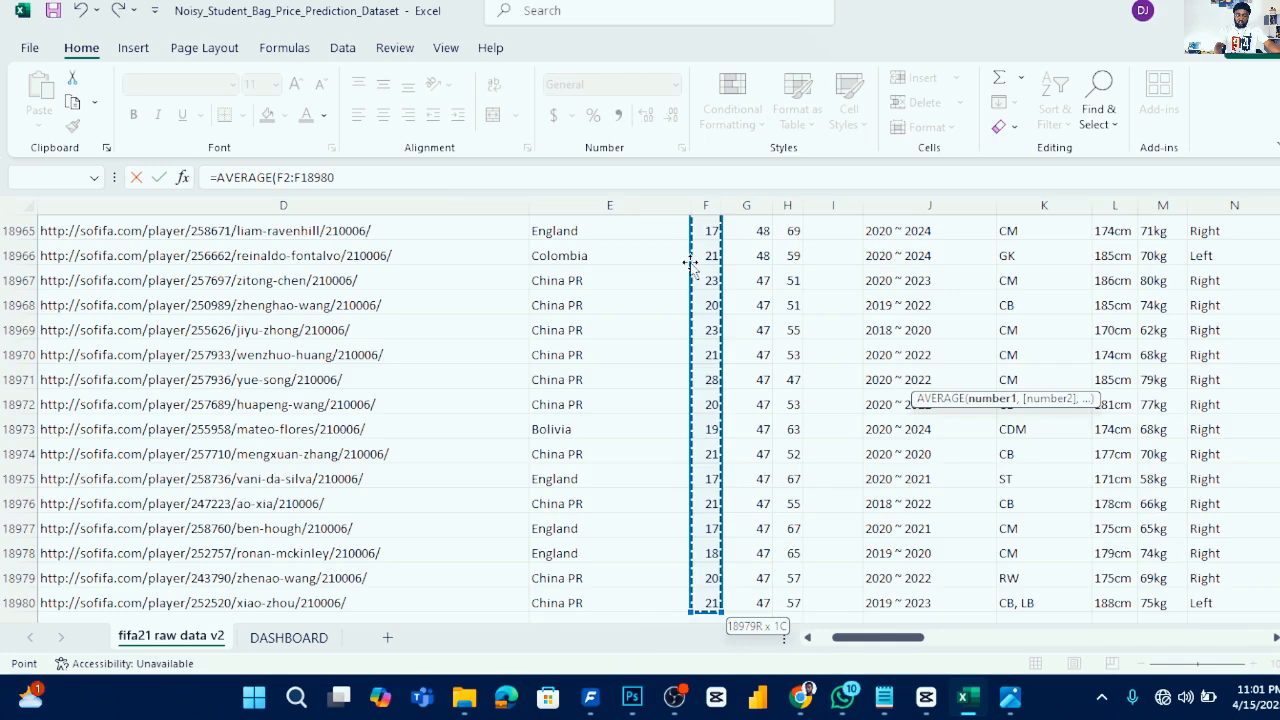
pyautogui.press('Escape')
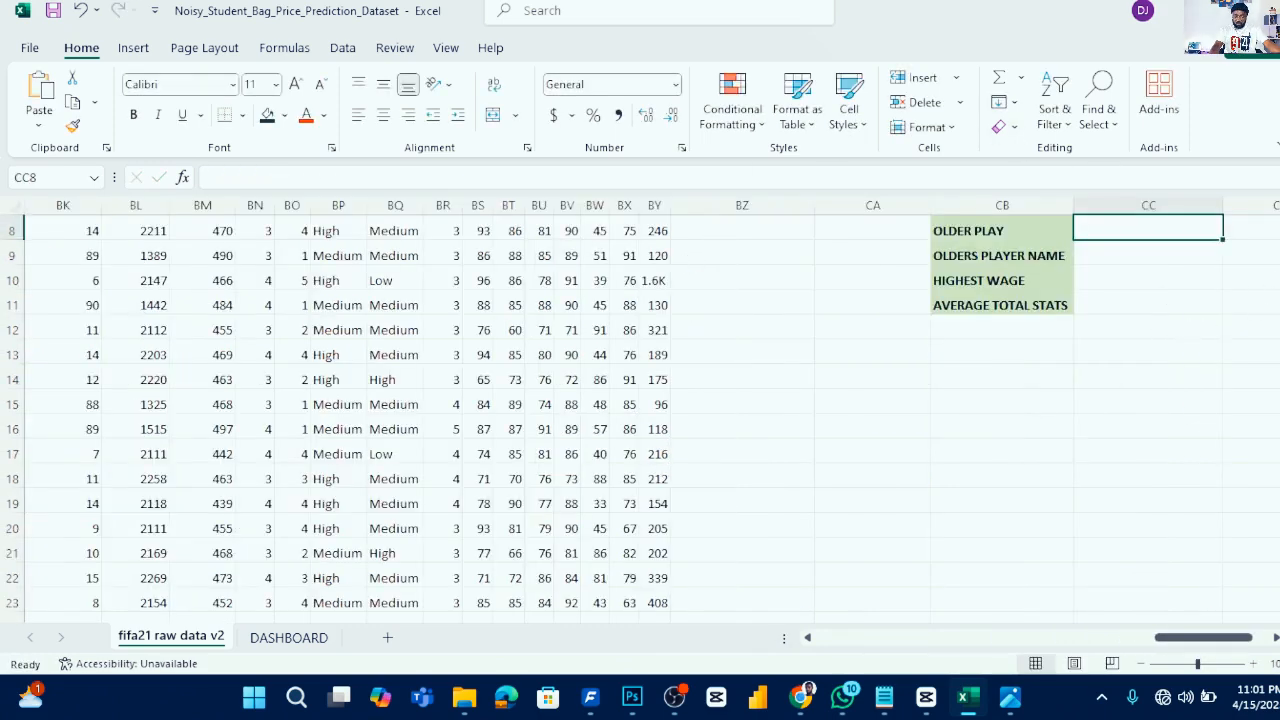
pyautogui.scroll(1, 1228, 252)
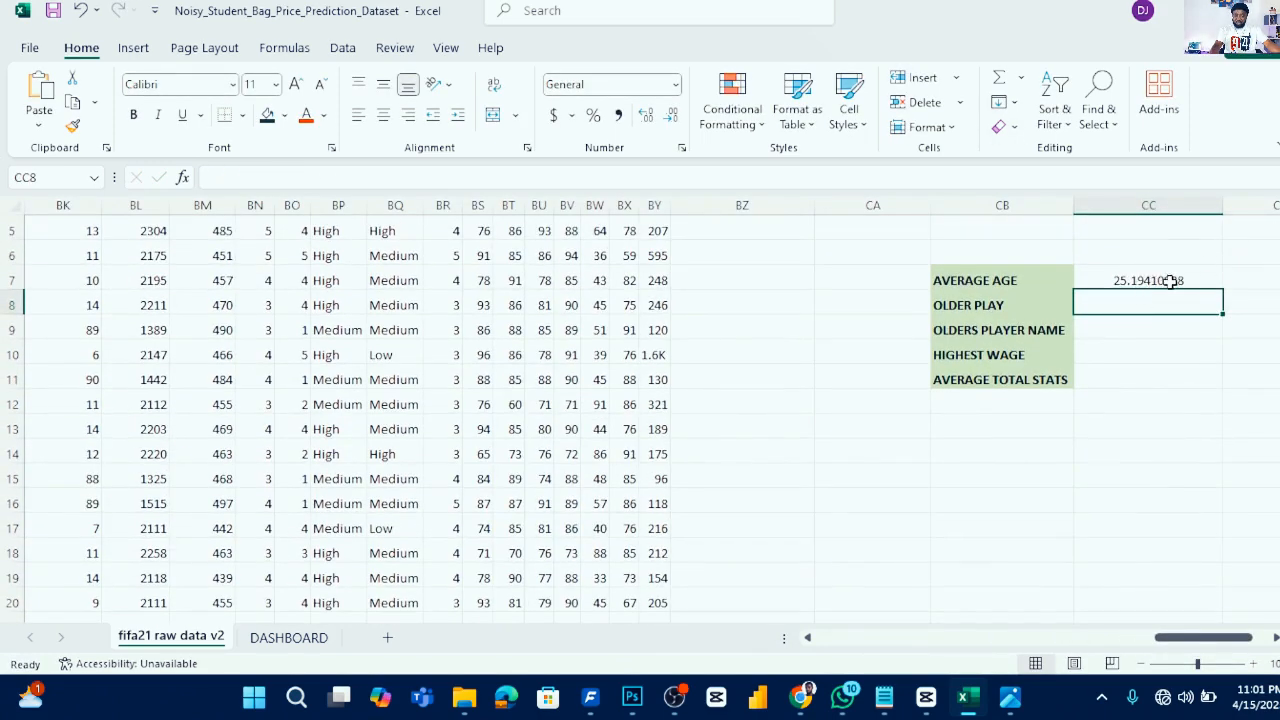
# - Format the average age in CC7 as a number with 0 decimal places
pyautogui.click(1163, 279)
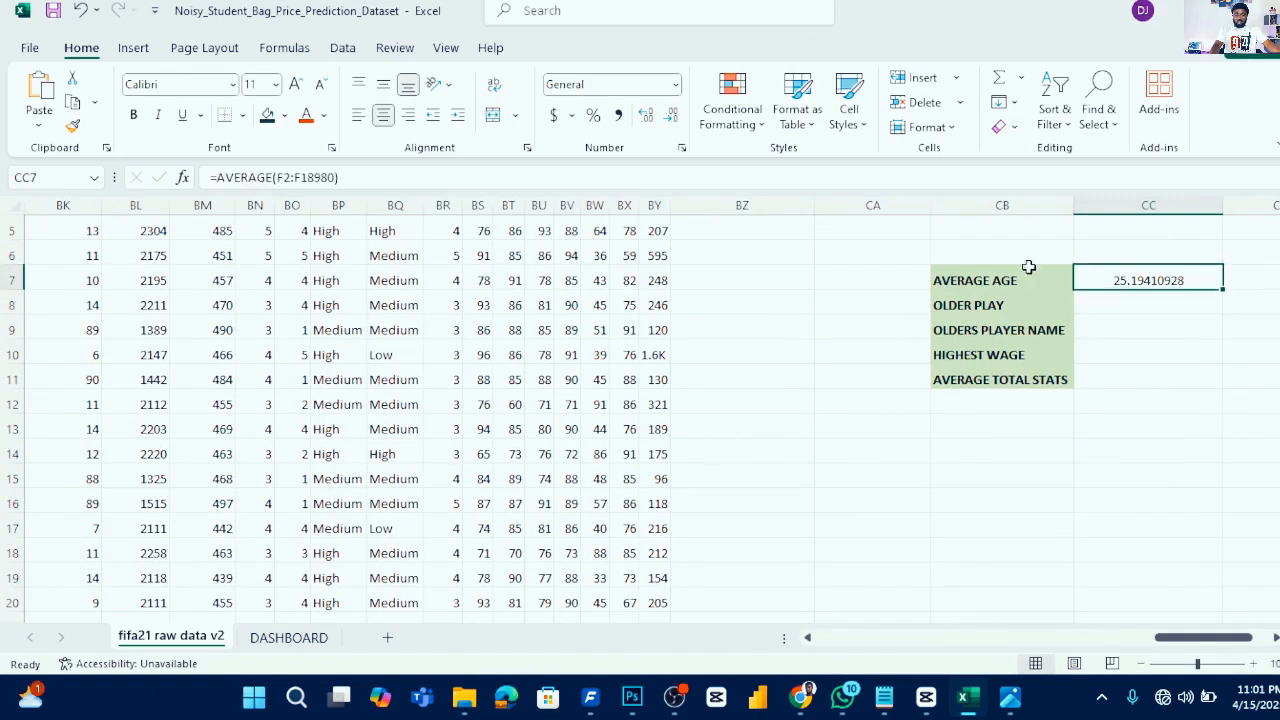
pyautogui.click(672, 116)
pyautogui.click(672, 116)
pyautogui.click(672, 116)
pyautogui.click(673, 117)
pyautogui.click(673, 117)
pyautogui.click(673, 117)
pyautogui.click(673, 117)
pyautogui.click(673, 117)
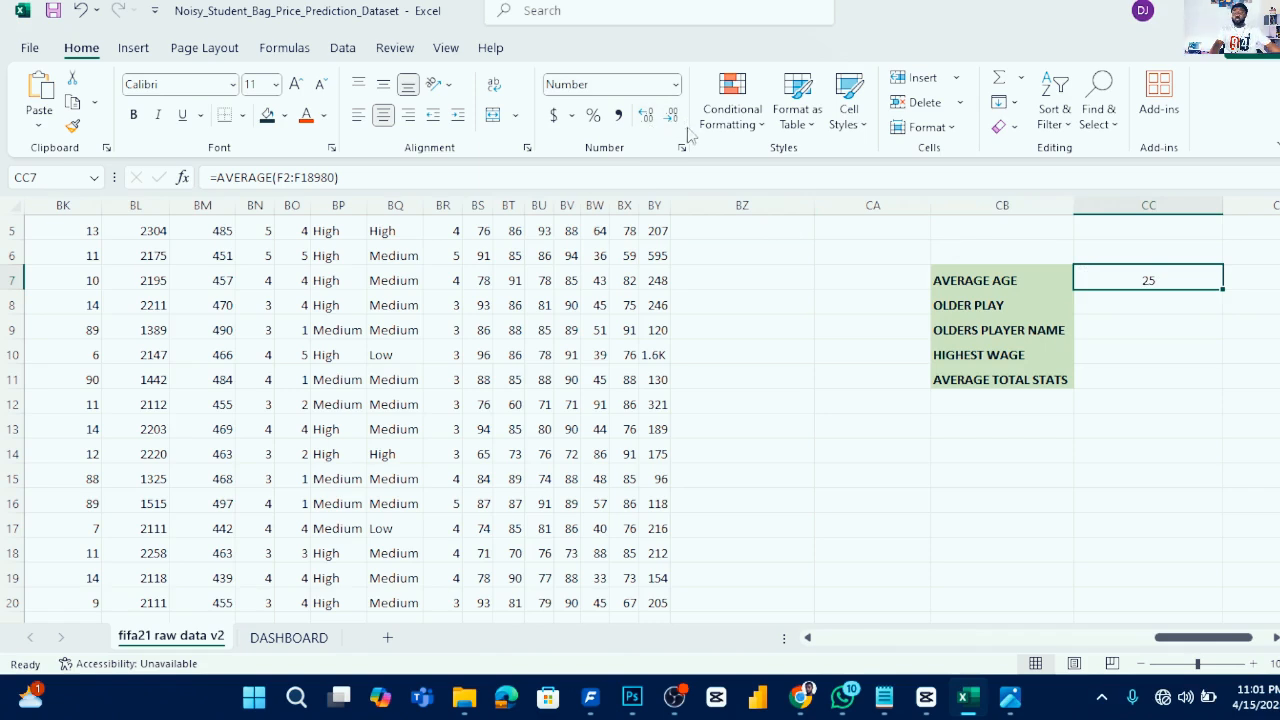
pyautogui.rightClick(1152, 284)
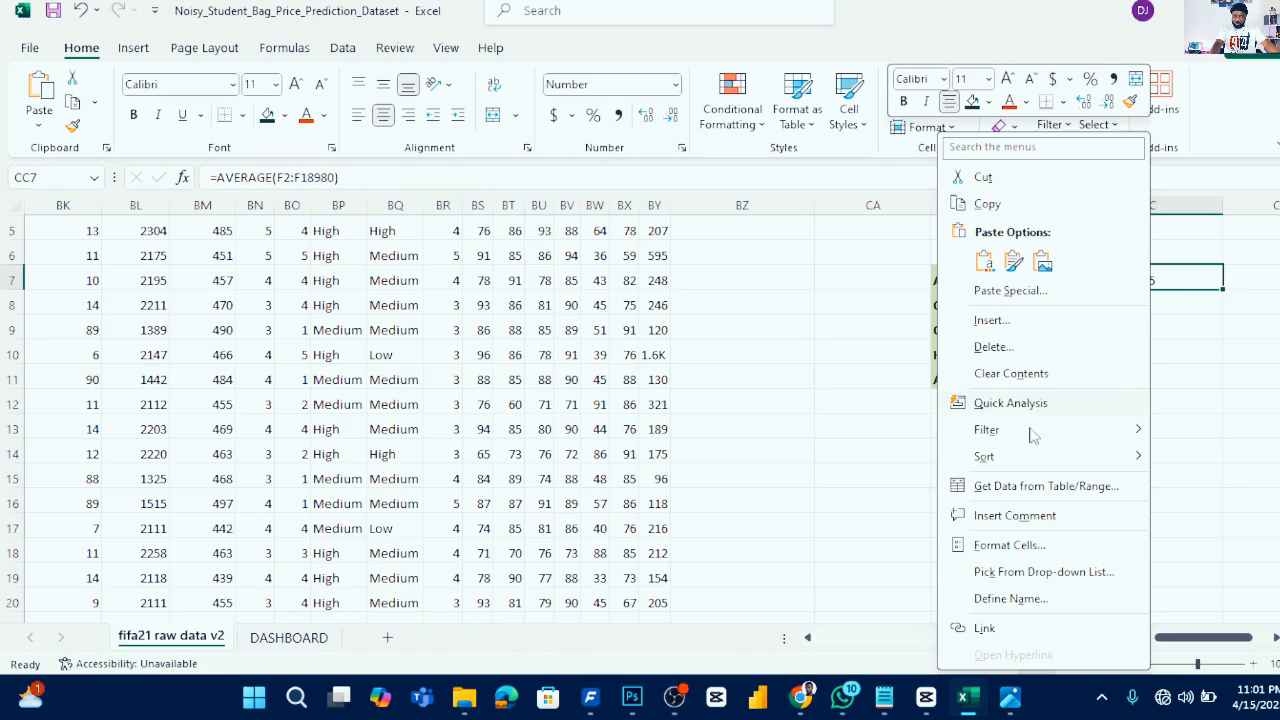
pyautogui.click(1036, 545)
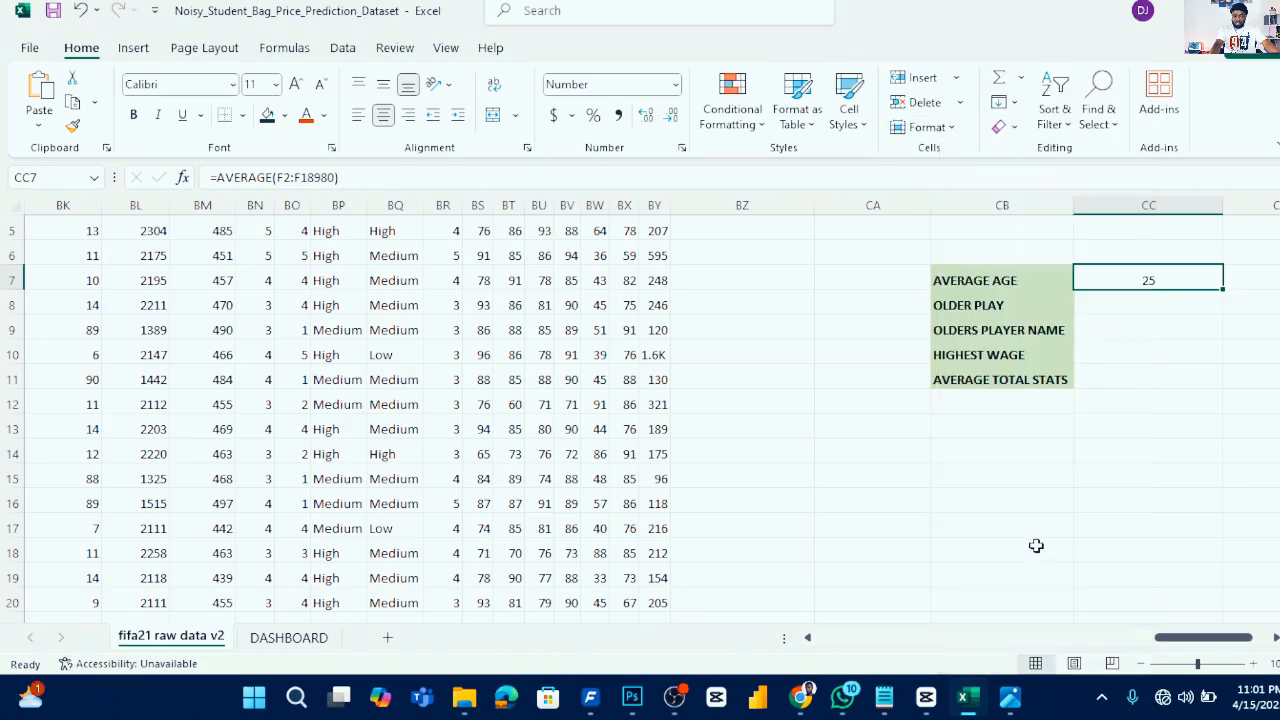
pyautogui.click(834, 308)
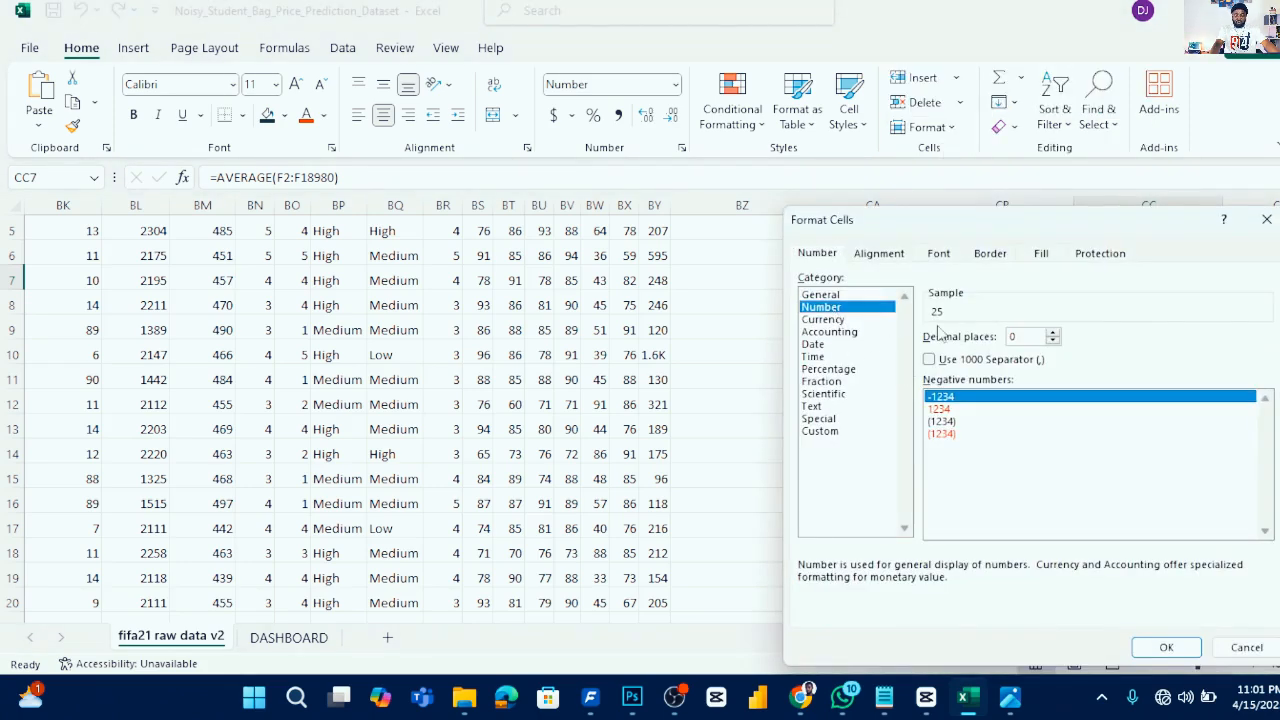
pyautogui.click(1052, 334)
pyautogui.click(1052, 334)
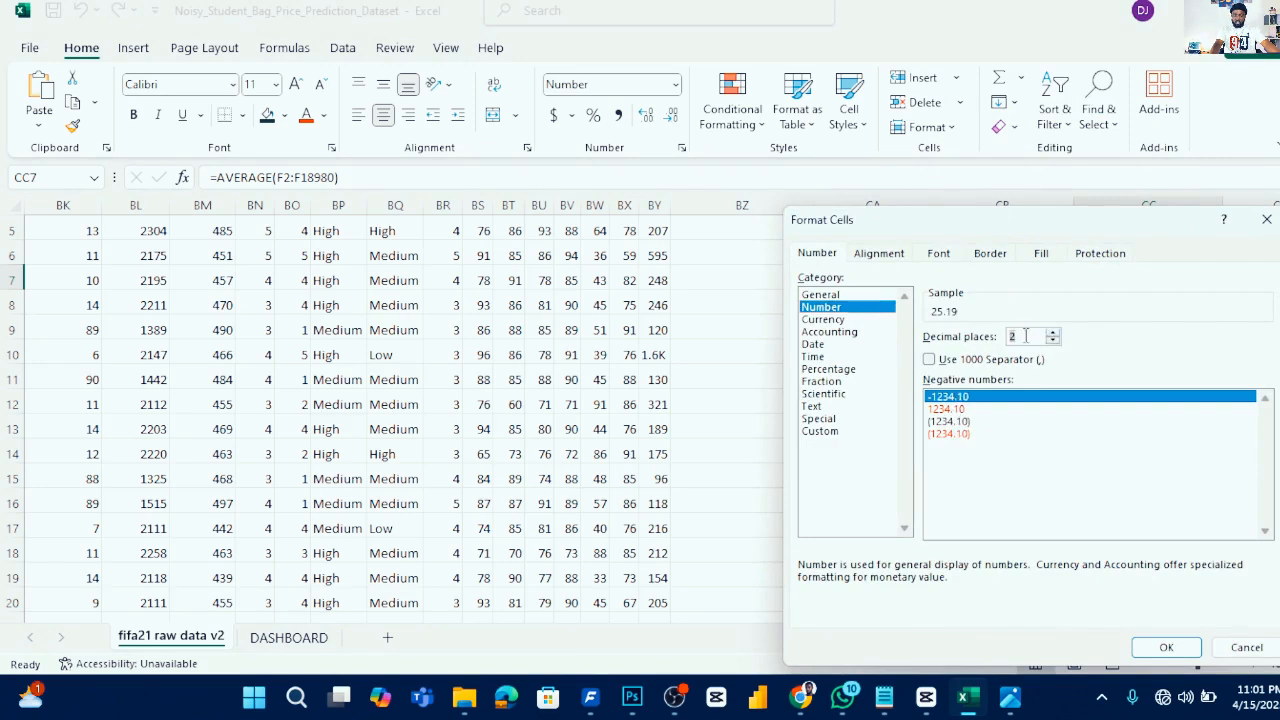
pyautogui.click(1052, 340)
pyautogui.click(1052, 340)
pyautogui.click(1166, 646)
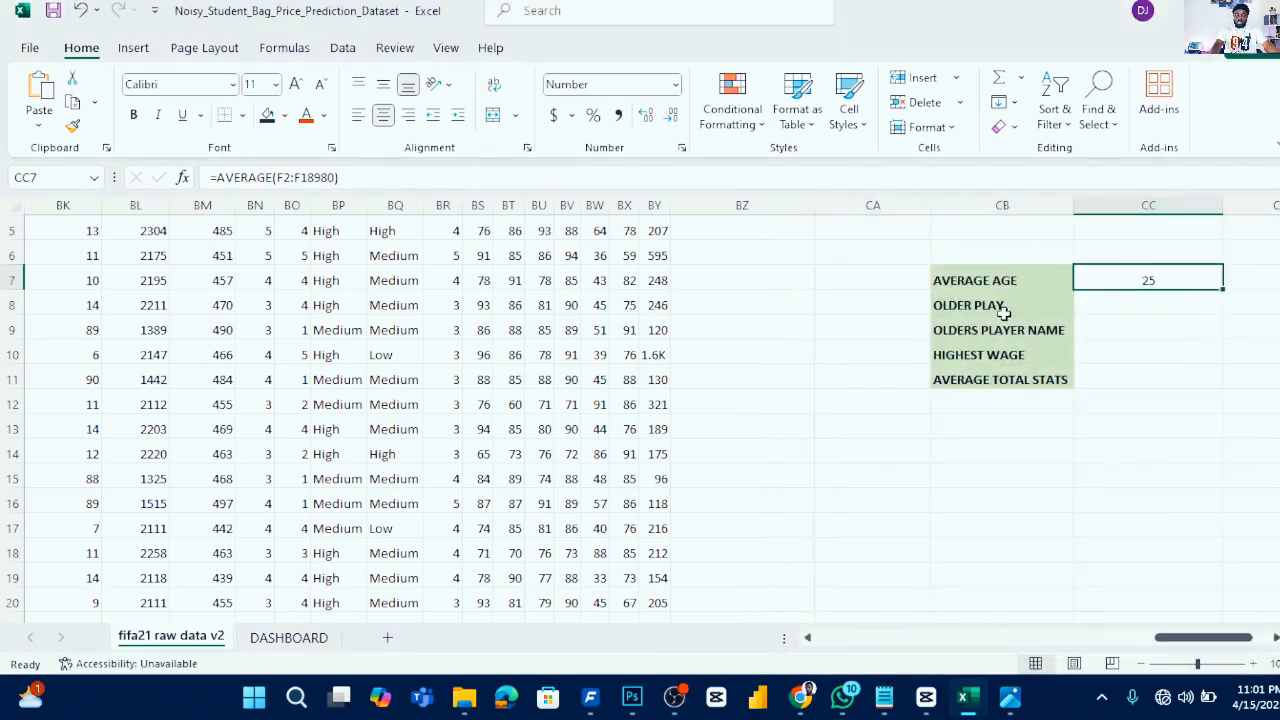
# - In cell CC8, enter =MAX(P2:P18980) to find the highest Years value for the OLDER PLAY figure
pyautogui.click(1144, 305)
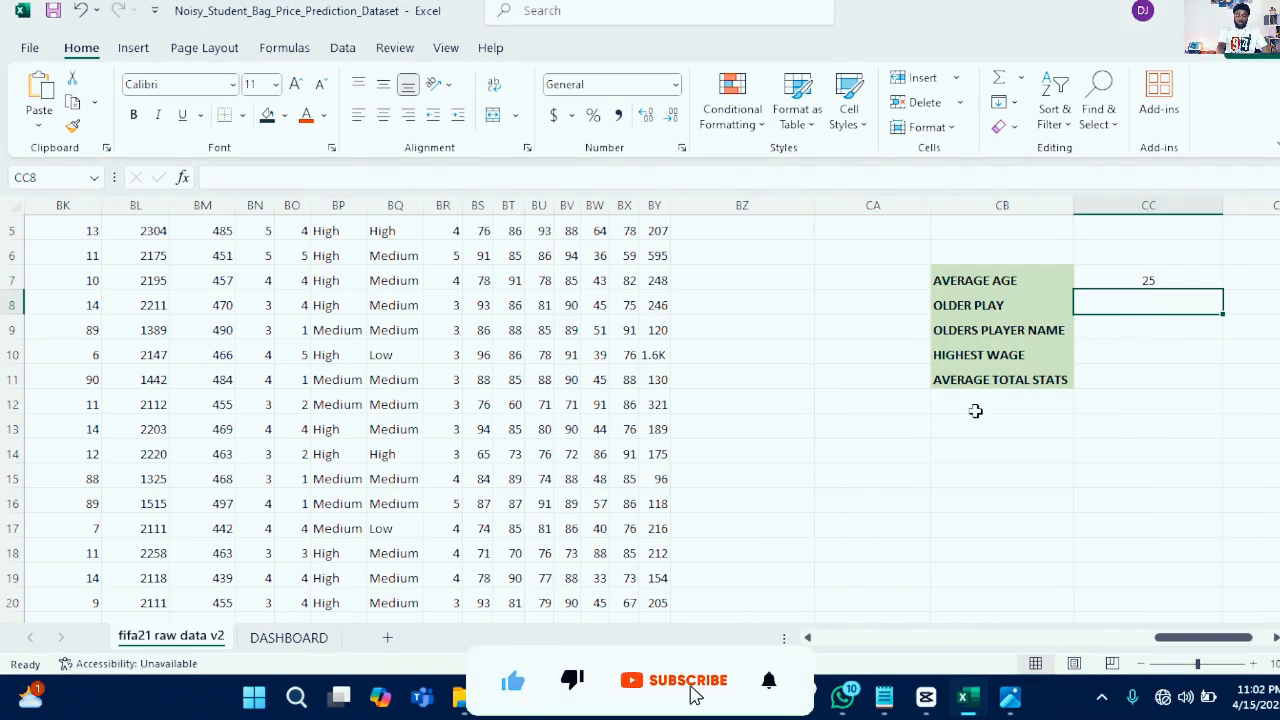
pyautogui.write('=')
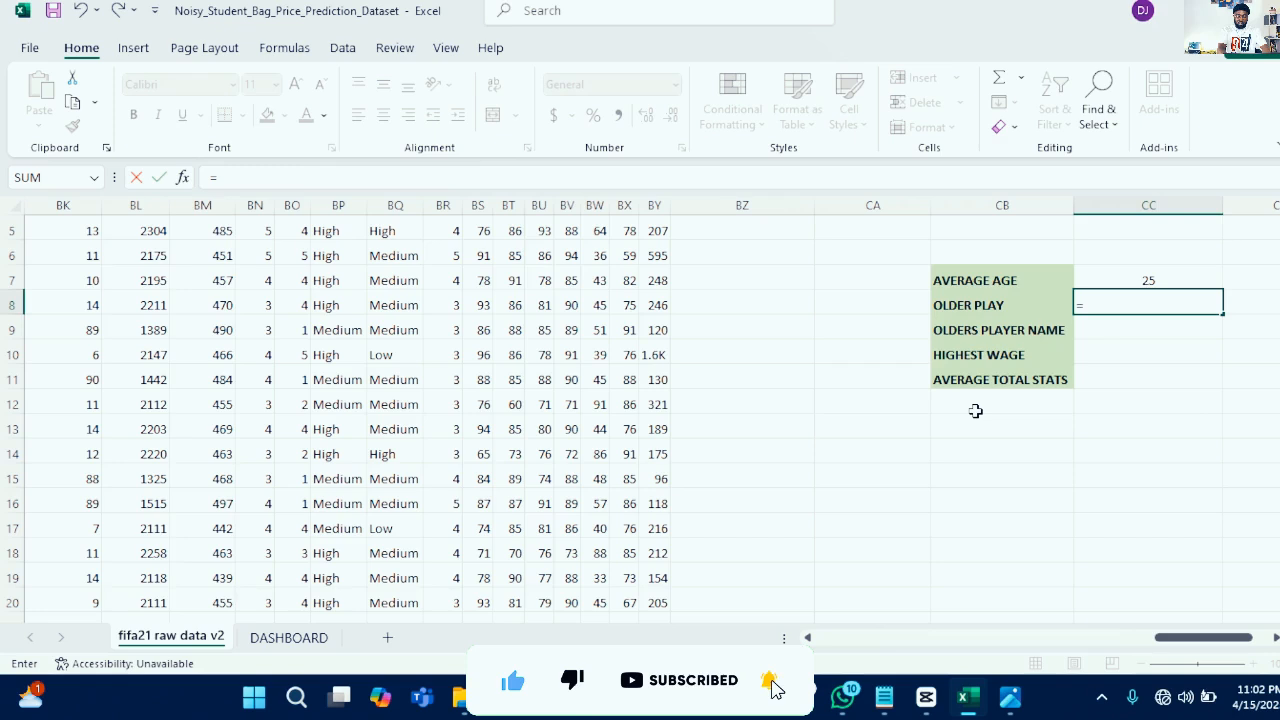
pyautogui.write('M')
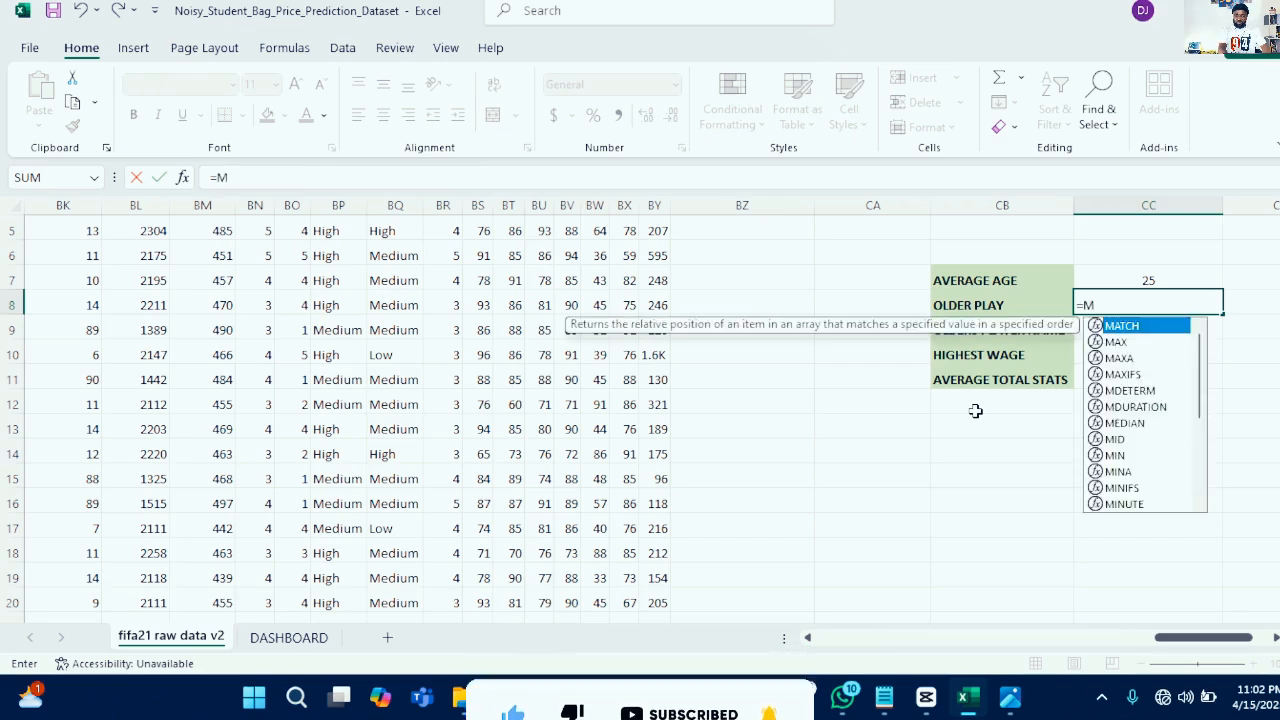
pyautogui.write('AX(')
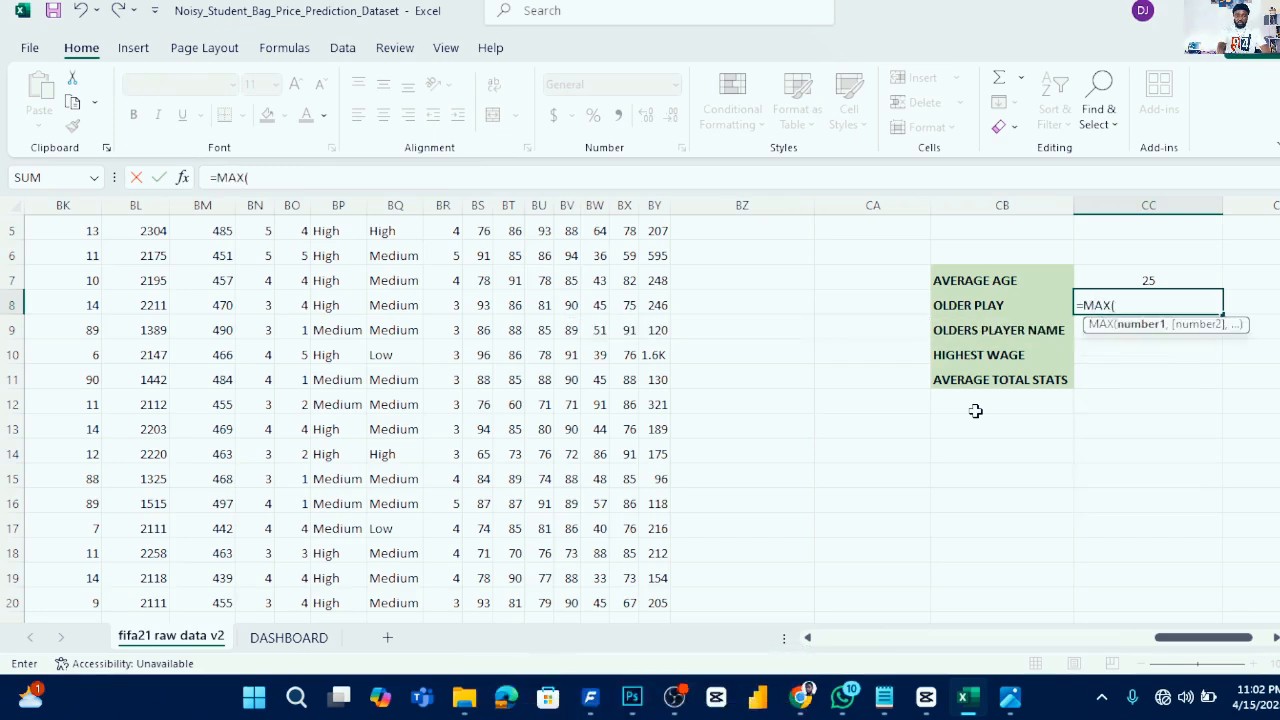
pyautogui.moveTo(1195, 637); pyautogui.dragTo(925, 618)
pyautogui.scroll(2, 551, 309)
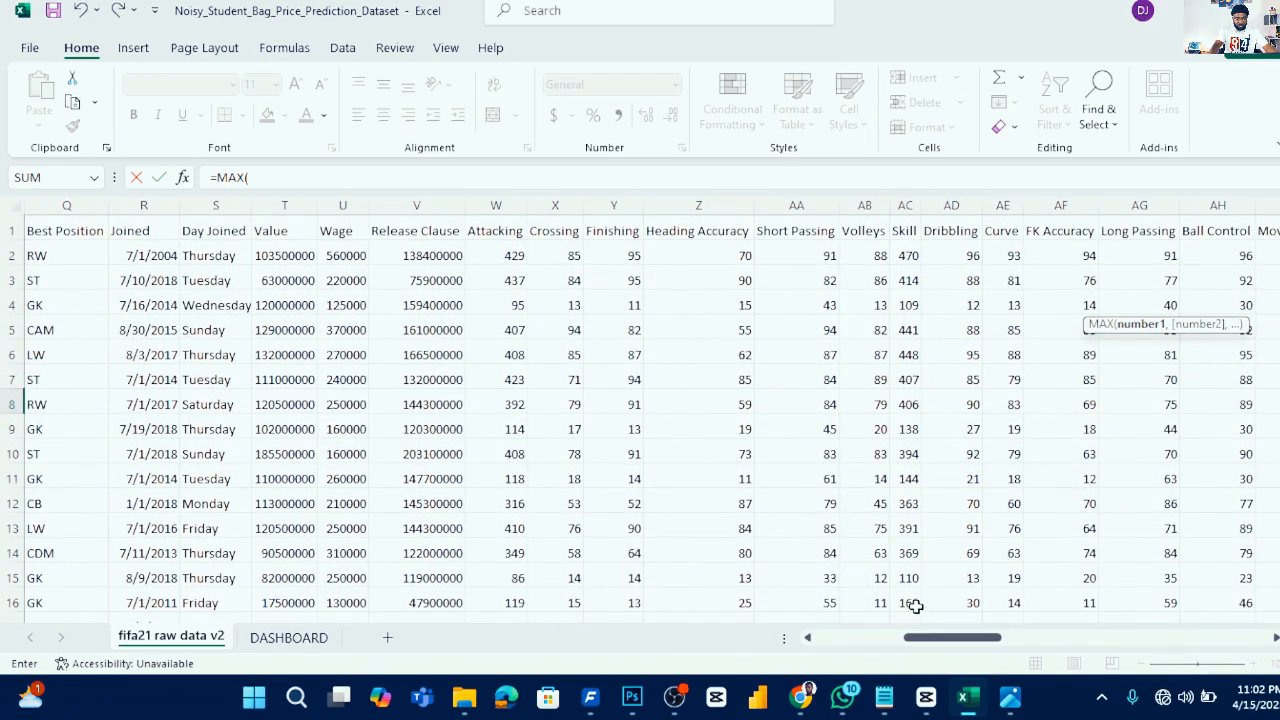
pyautogui.moveTo(935, 645); pyautogui.dragTo(899, 645)
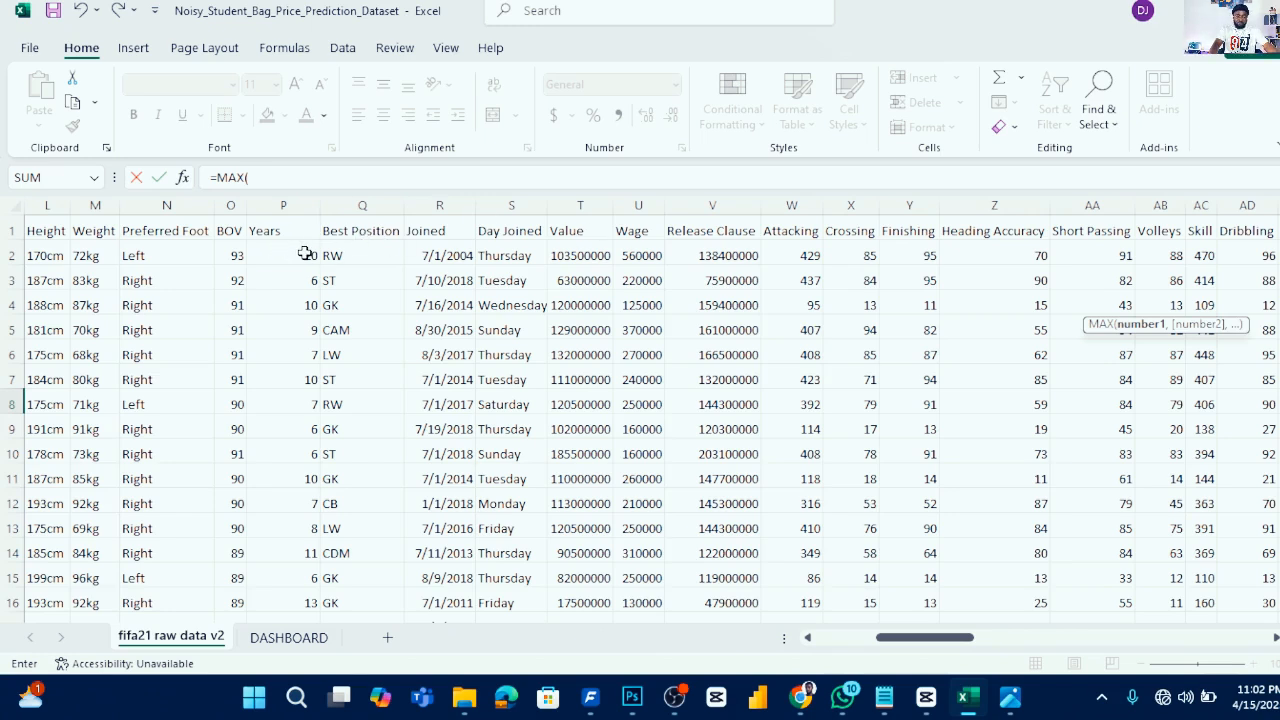
pyautogui.click(305, 254)
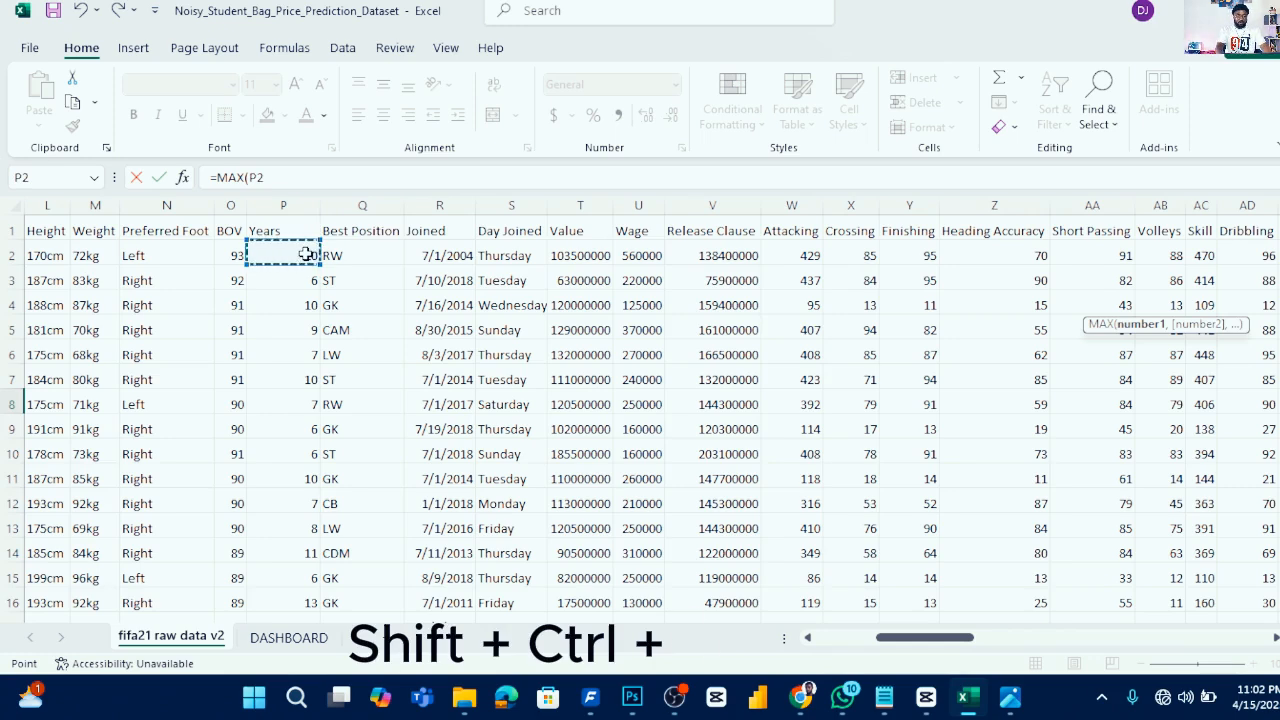
pyautogui.hotkey('ctrl', 'shift', 'Down')
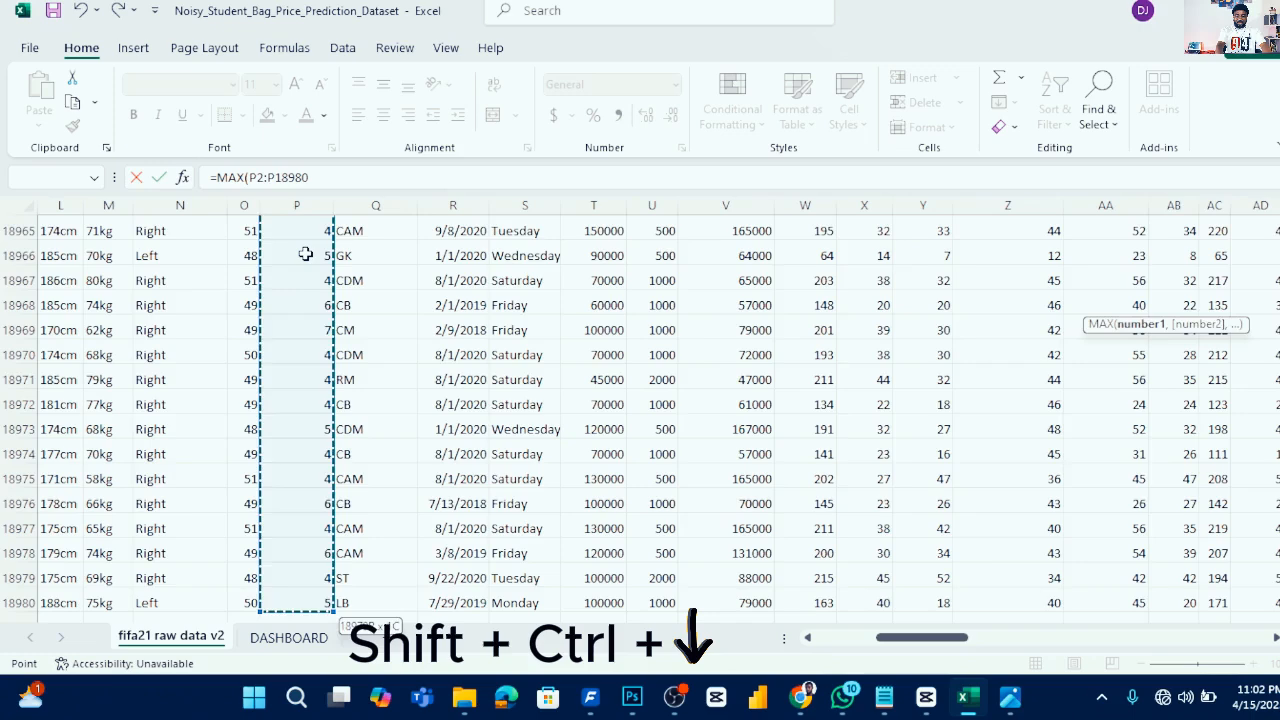
pyautogui.press('Return')
pyautogui.scroll(1, 1192, 313)
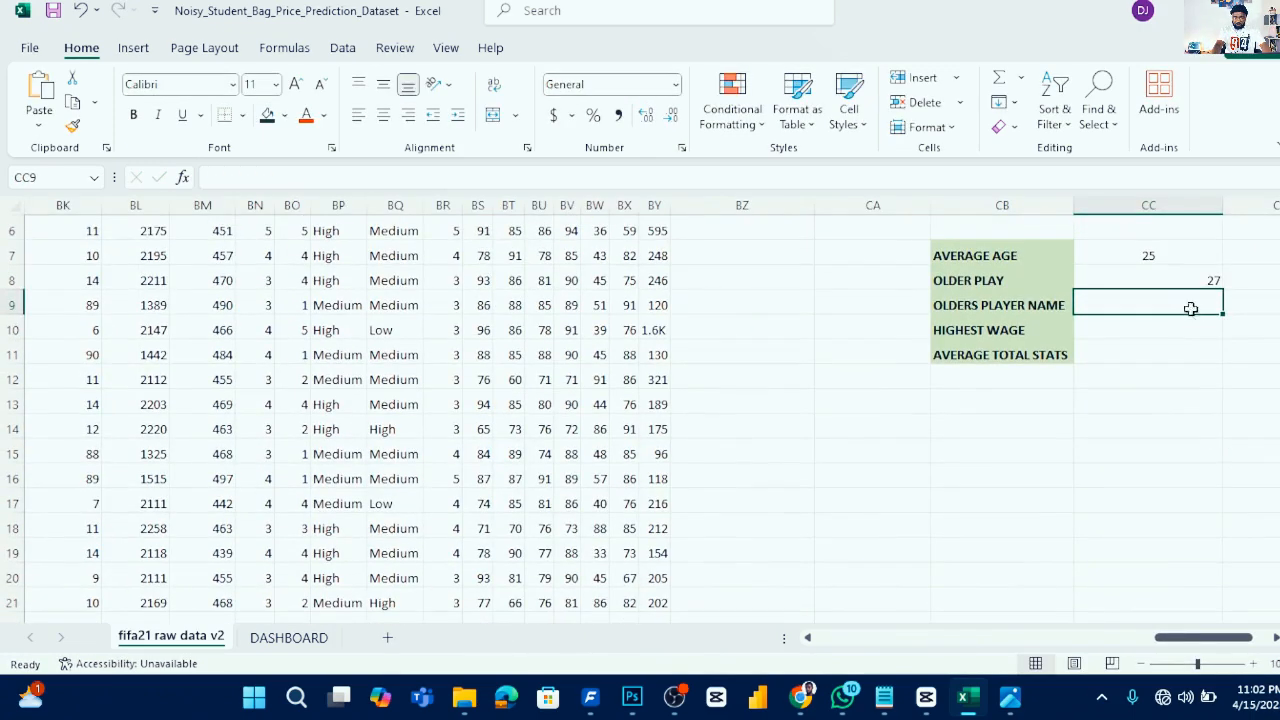
# - Center-align the value in cell CC8
pyautogui.click(1200, 280)
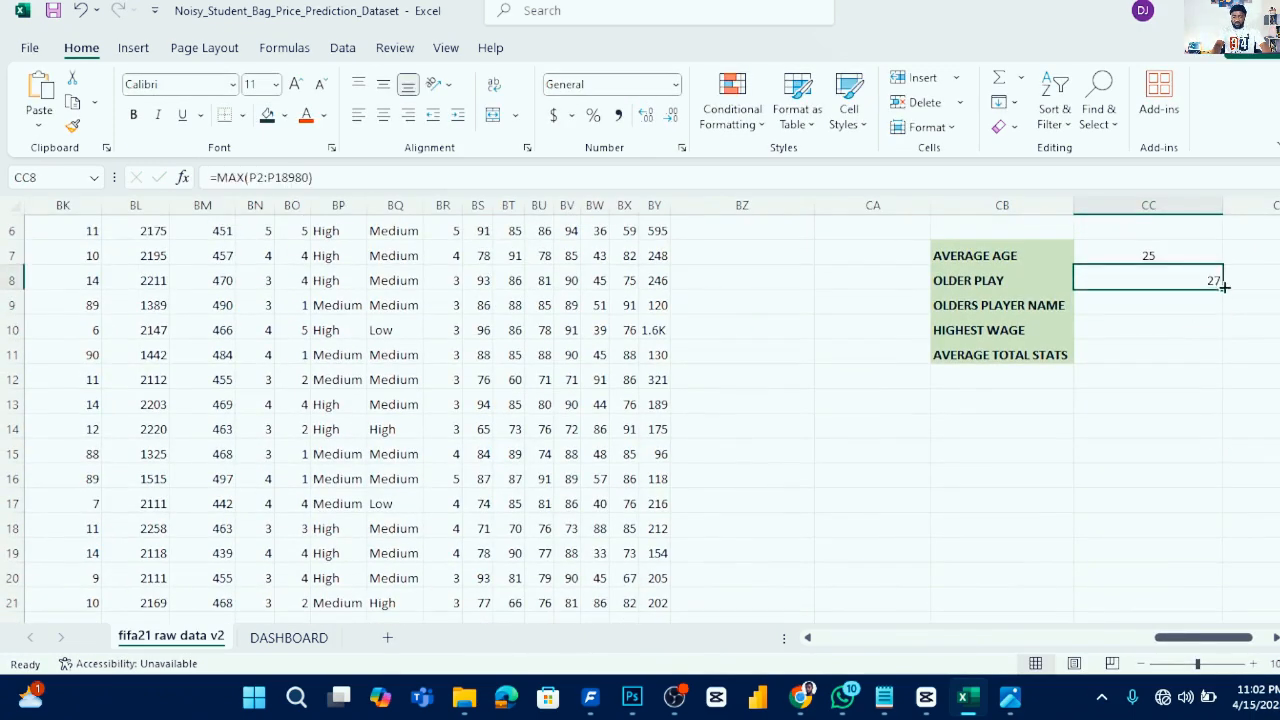
pyautogui.click(383, 115)
pyautogui.click(1170, 302)
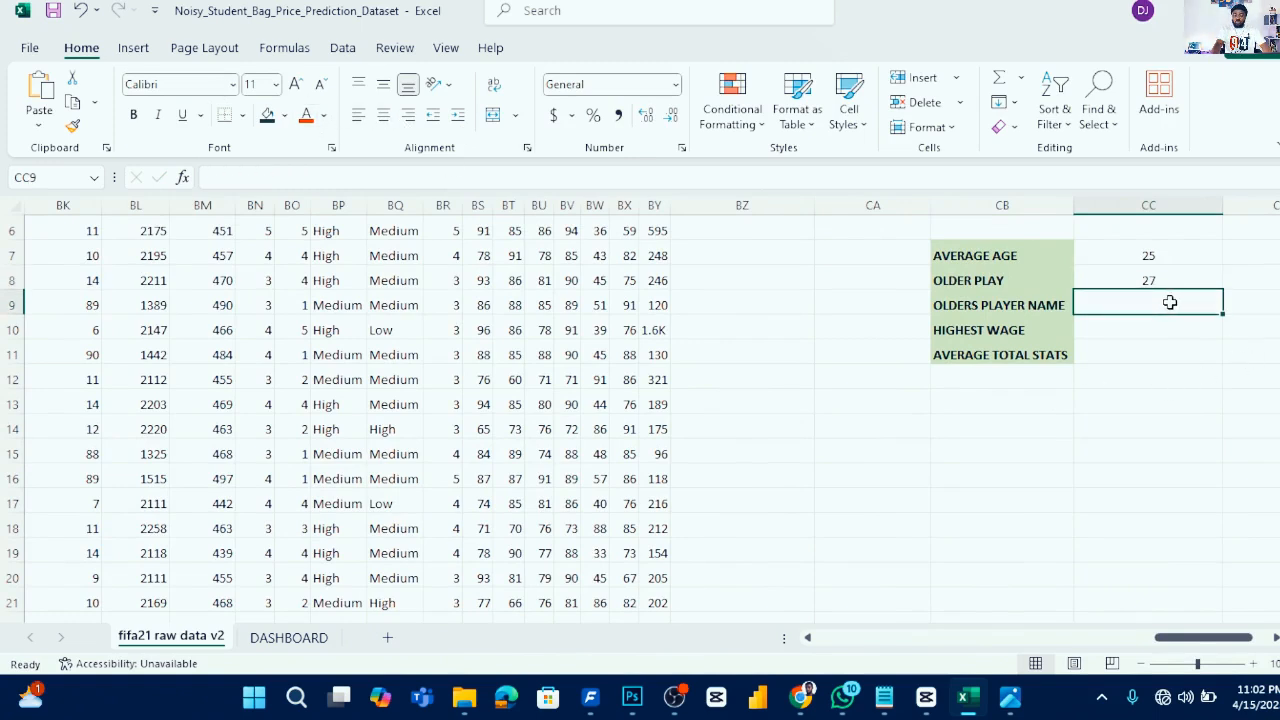
pyautogui.click(1159, 279)
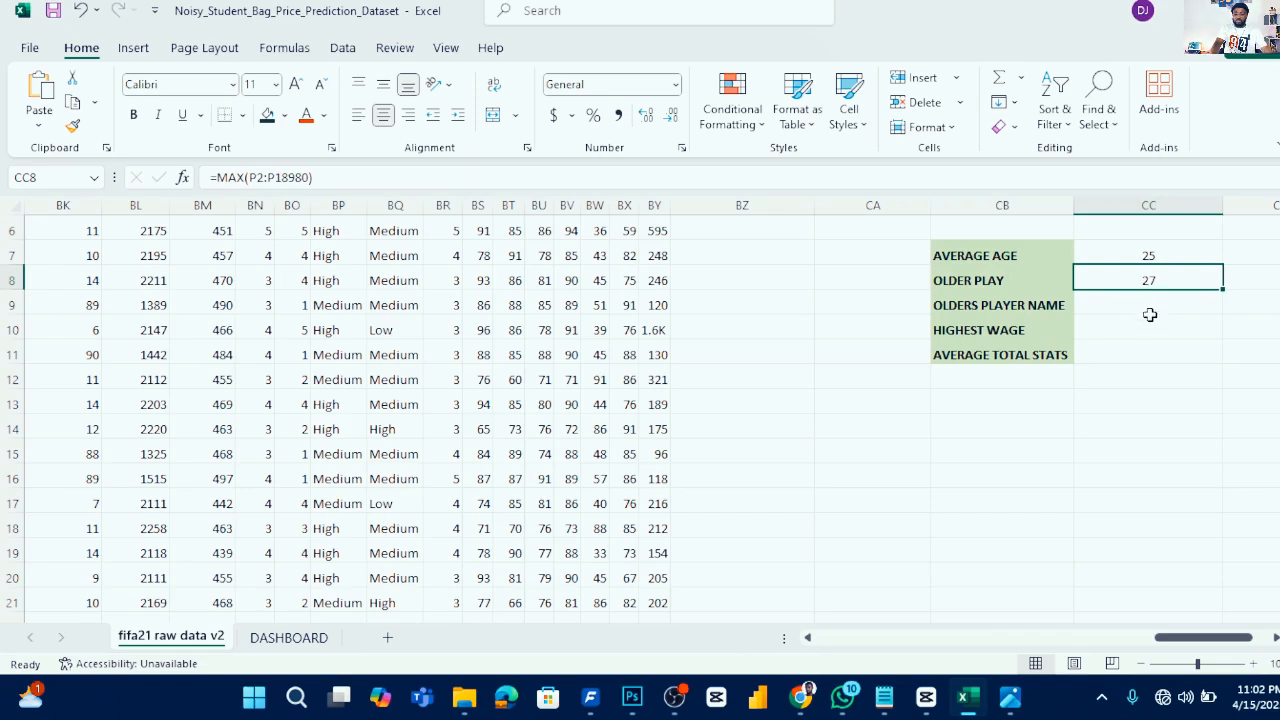
pyautogui.click(1151, 313)
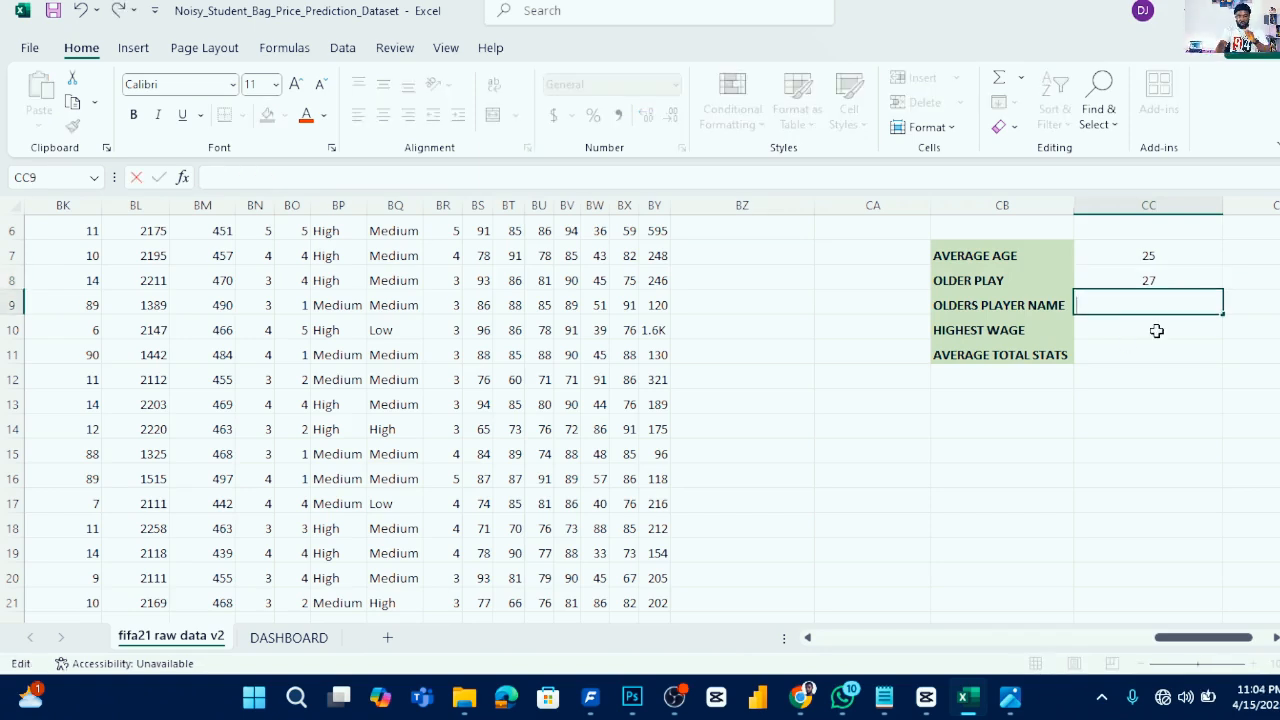
pyautogui.press('Return')
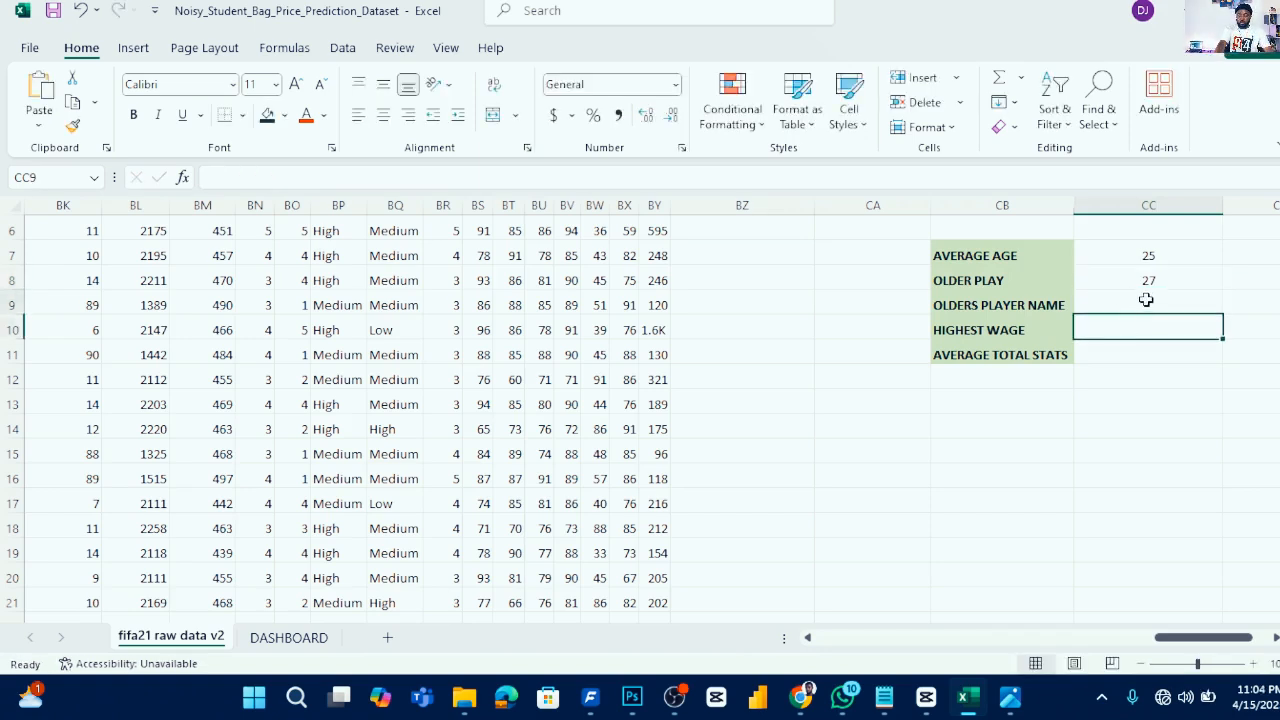
pyautogui.click(1146, 300)
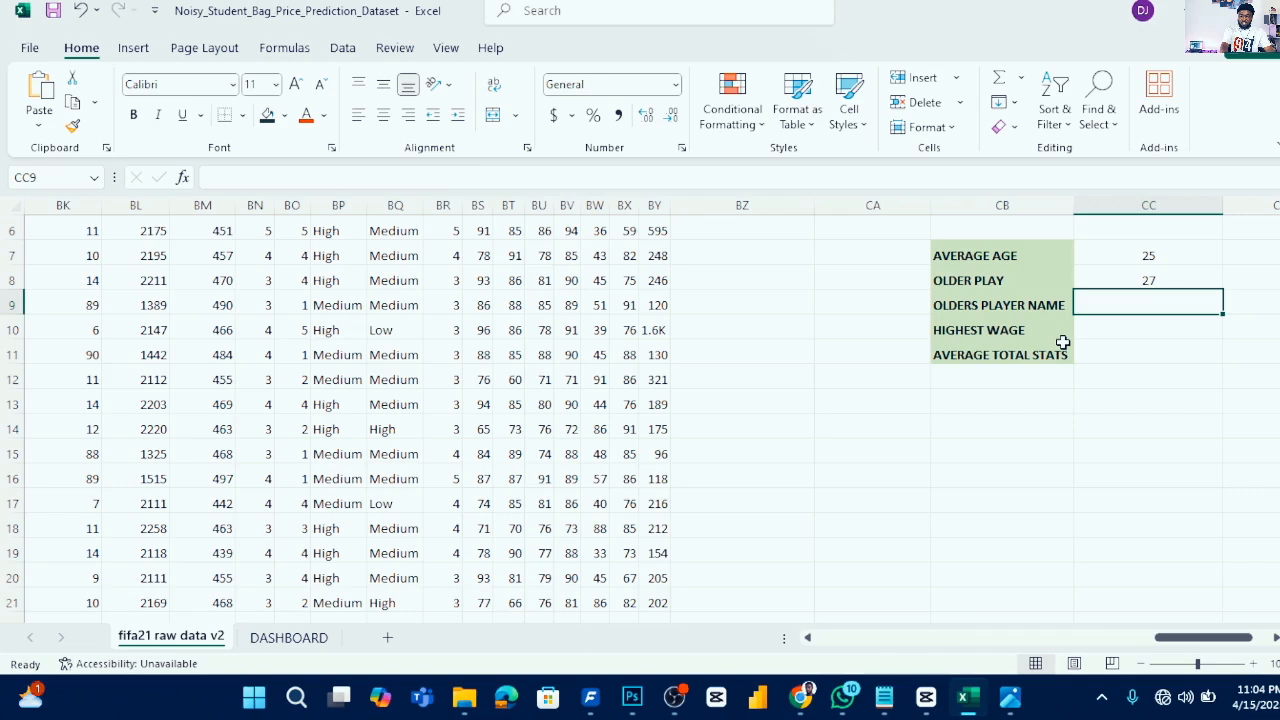
# - In cell CC9, start an INDEX formula using the player Name range B2:B18980 as its array
pyautogui.write('=INDEX')
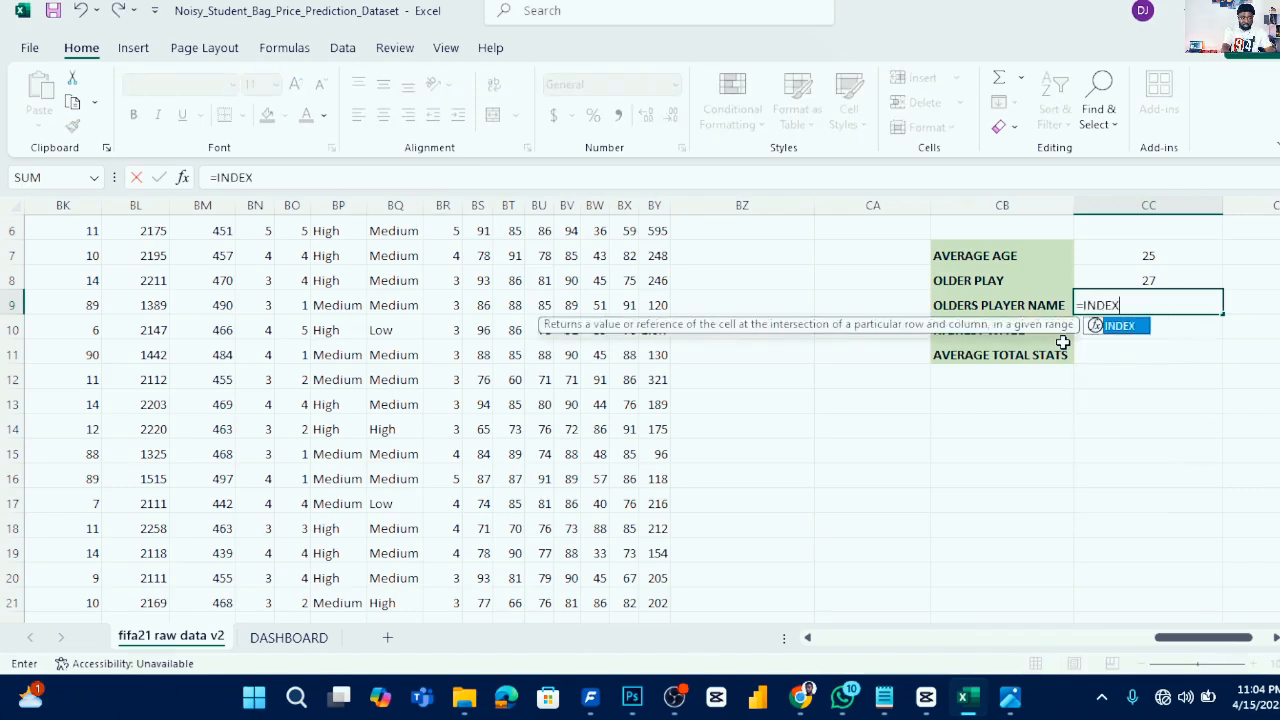
pyautogui.write('(')
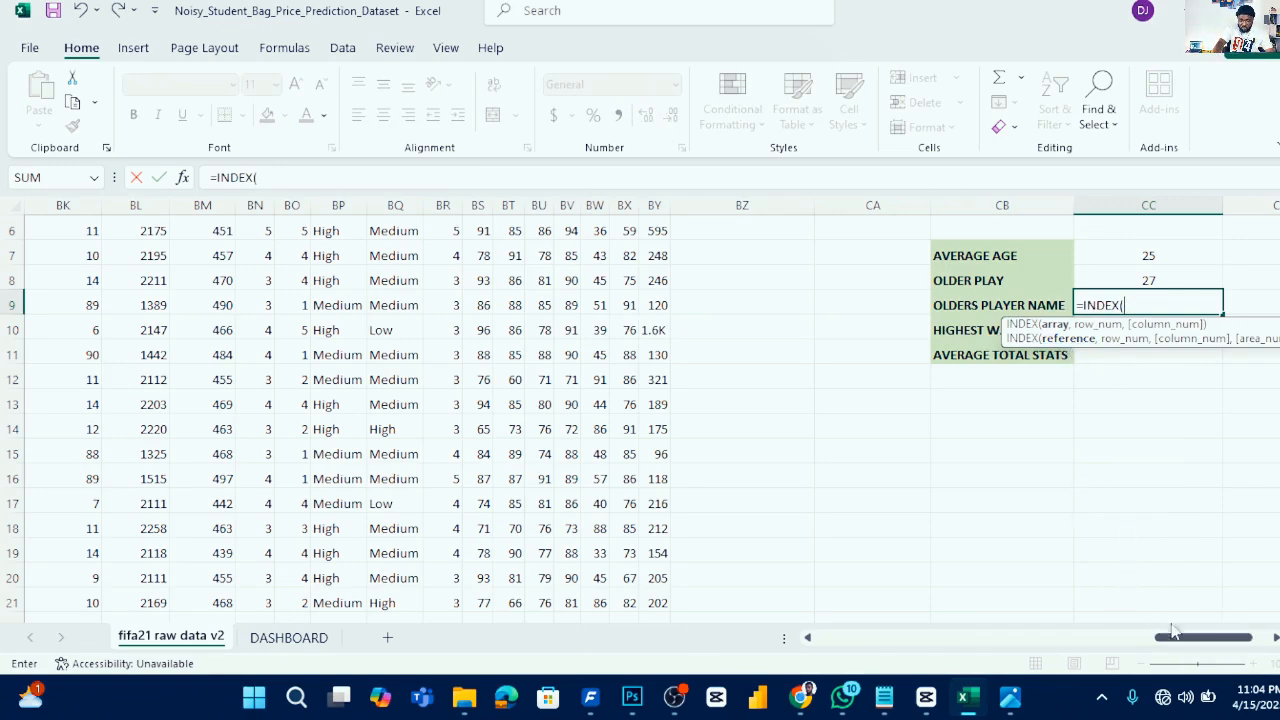
pyautogui.moveTo(1194, 643); pyautogui.dragTo(785, 658)
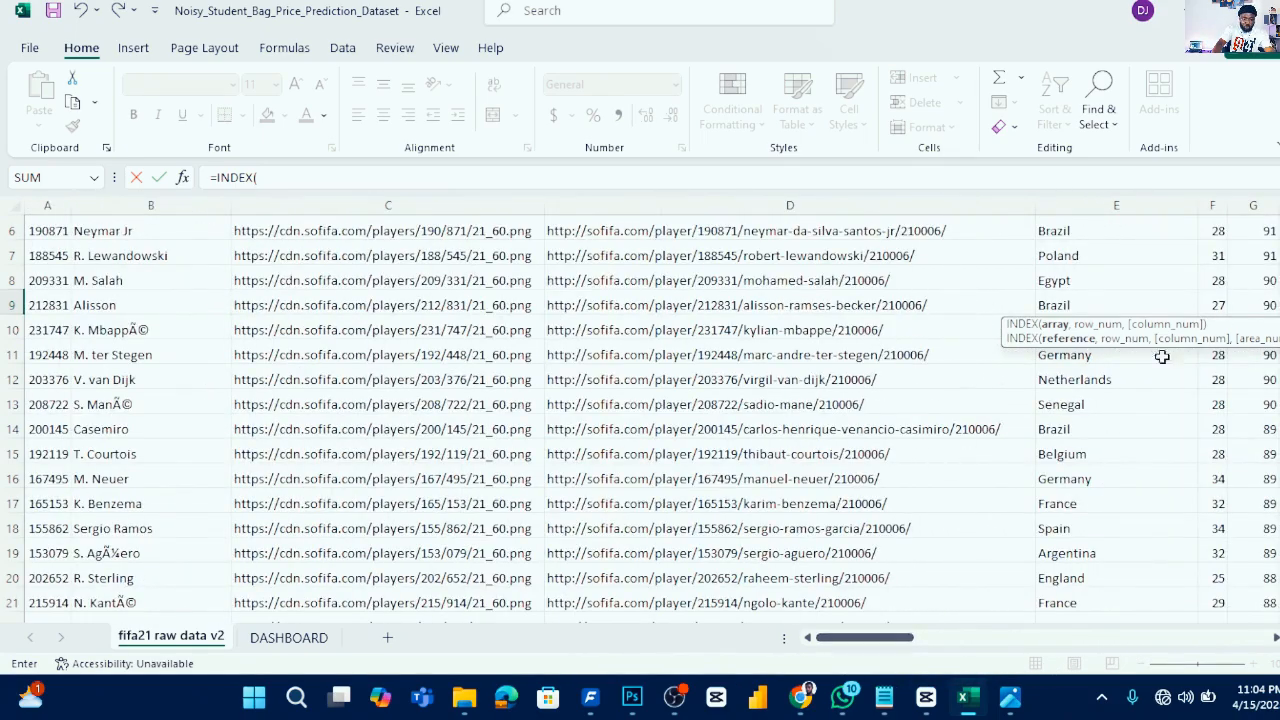
pyautogui.scroll(2, 150, 310)
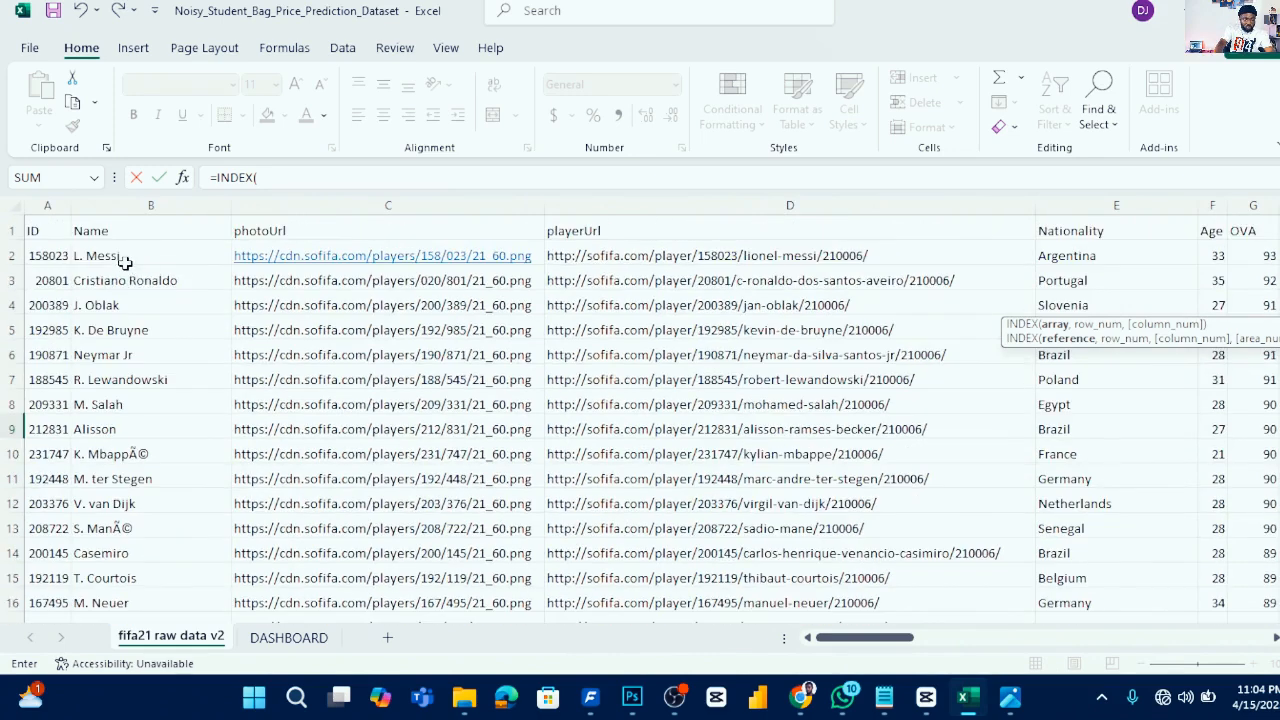
pyautogui.click(128, 256)
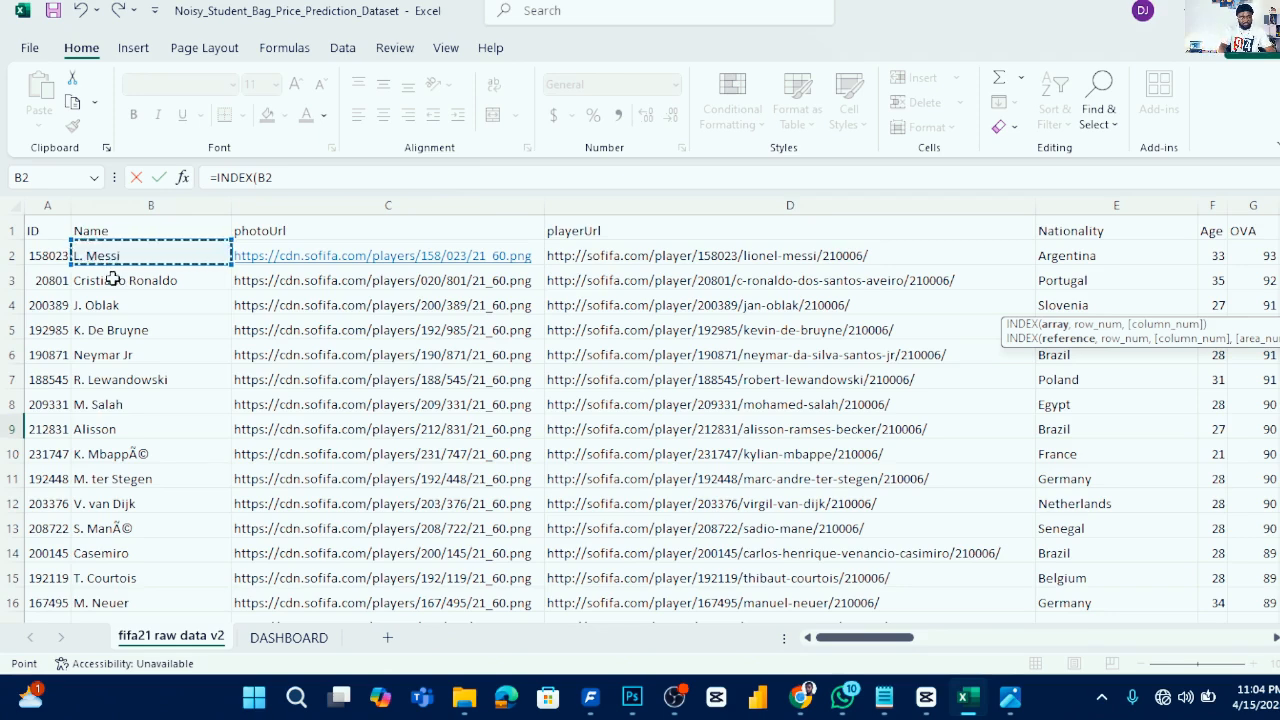
pyautogui.hotkey('ctrl', 'shift', 'Down')
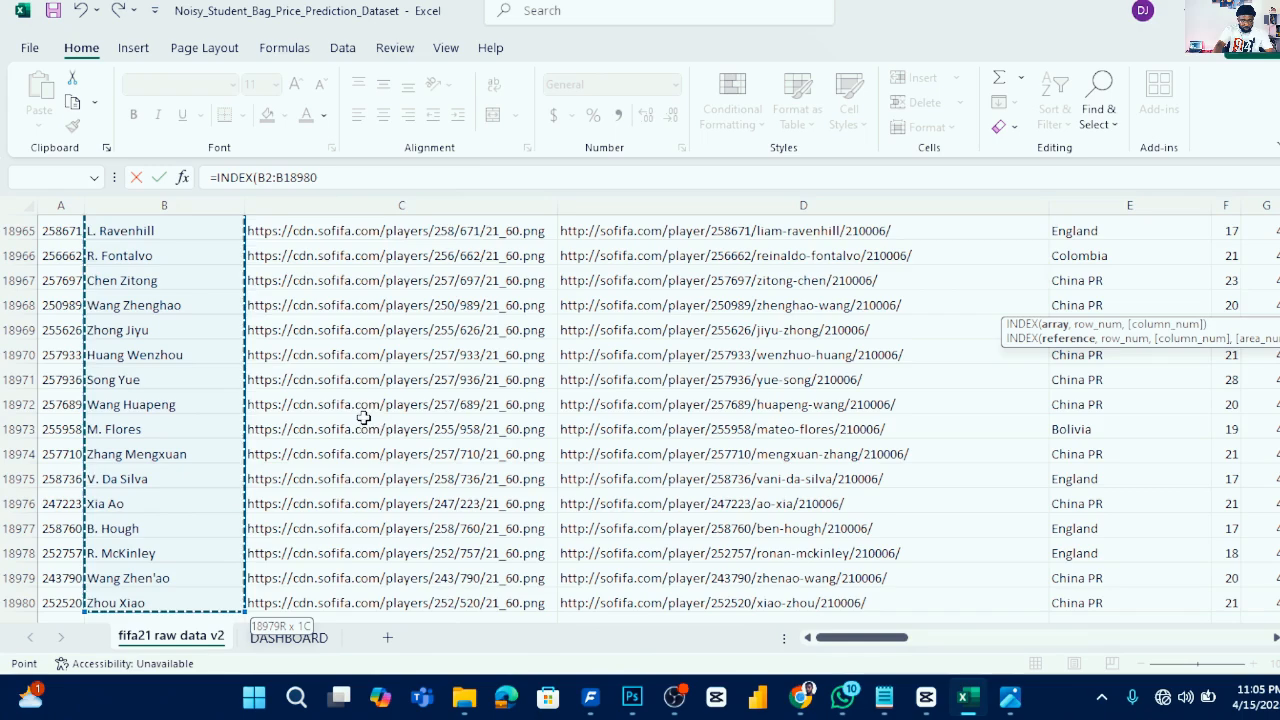
pyautogui.write(',')
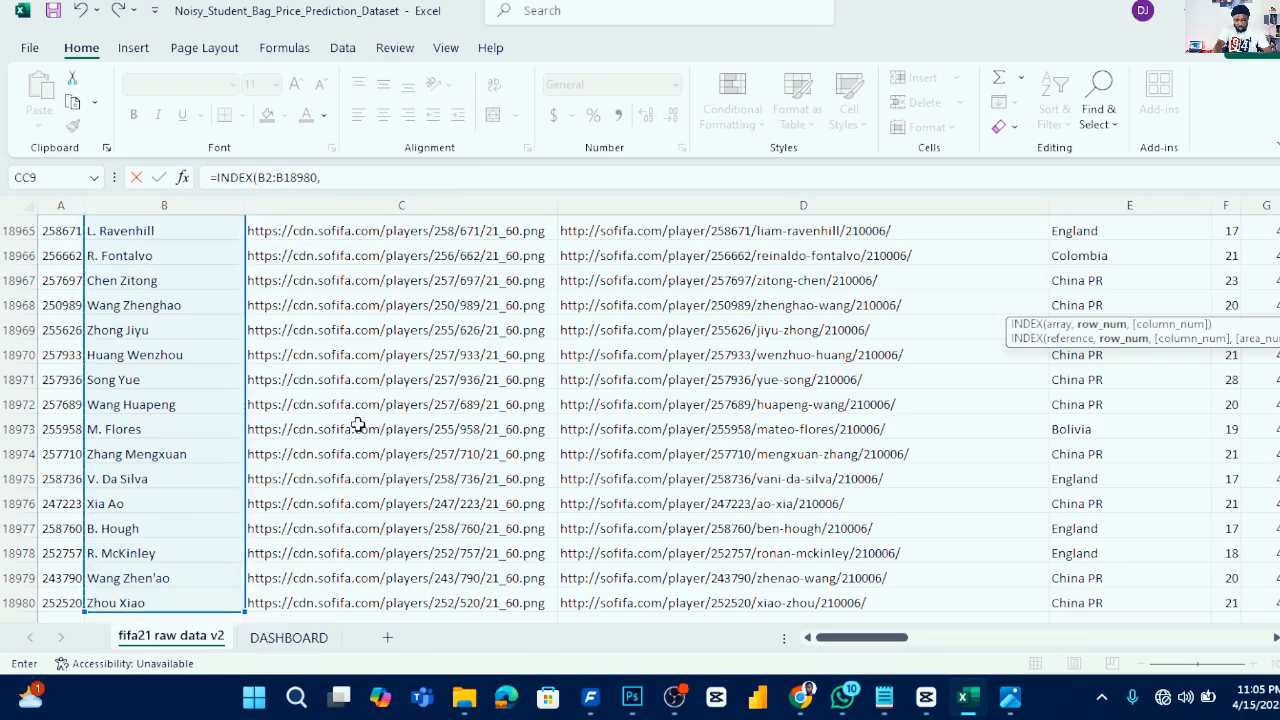
pyautogui.moveTo(836, 642); pyautogui.dragTo(1235, 612)
pyautogui.scroll(5, 1060, 428)
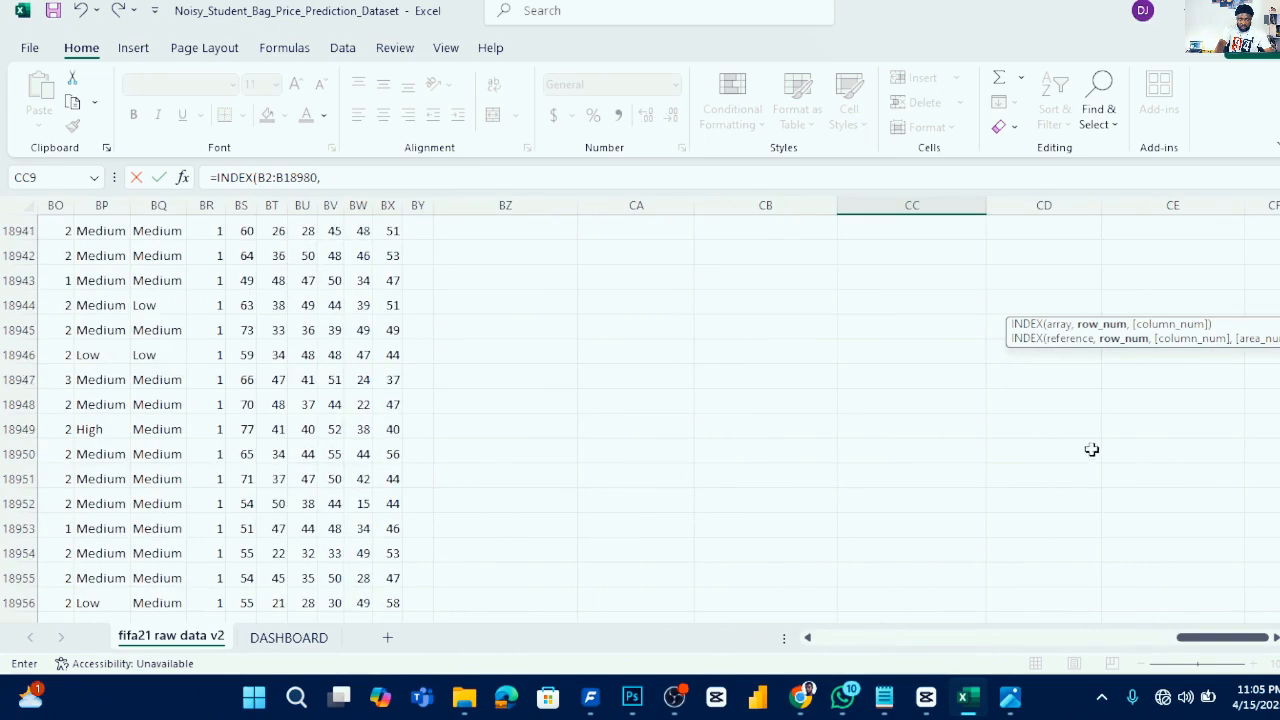
pyautogui.scroll(20, 860, 440)
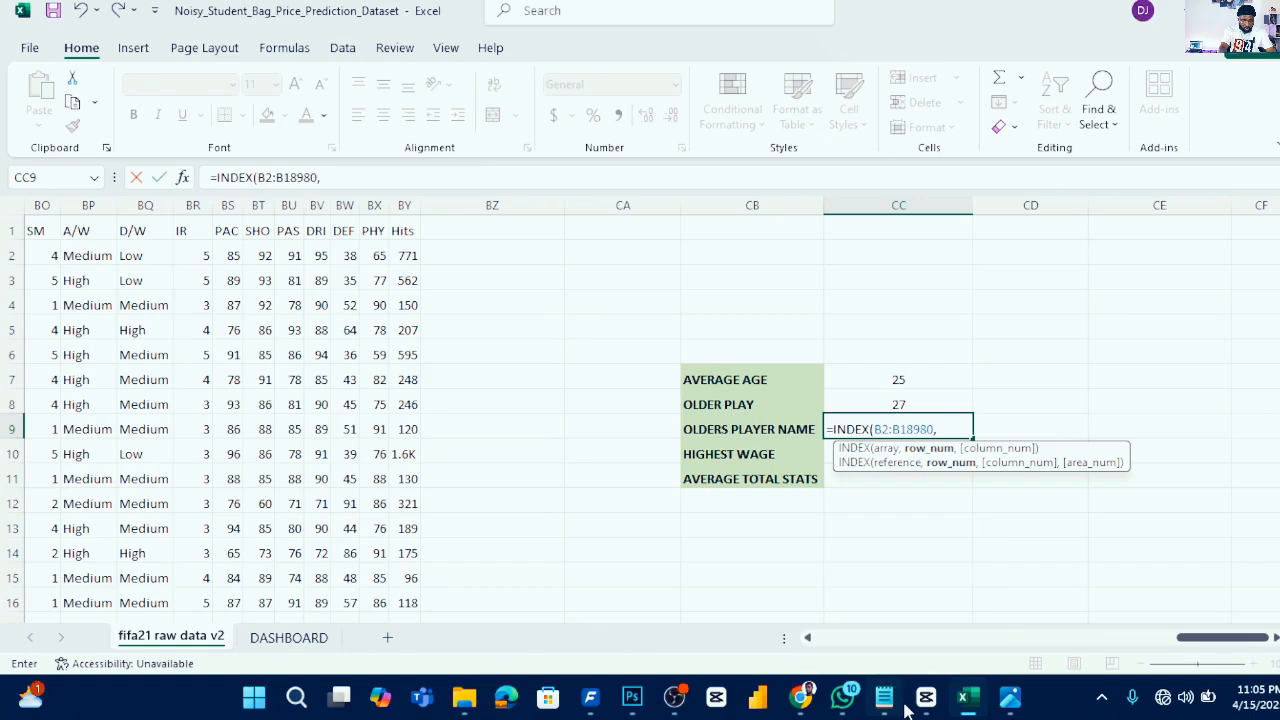
# - In CC9, add MATCH(MAX(P2:P18980), as the INDEX row argument, using the Years range as lookup value
pyautogui.moveTo(905, 710)
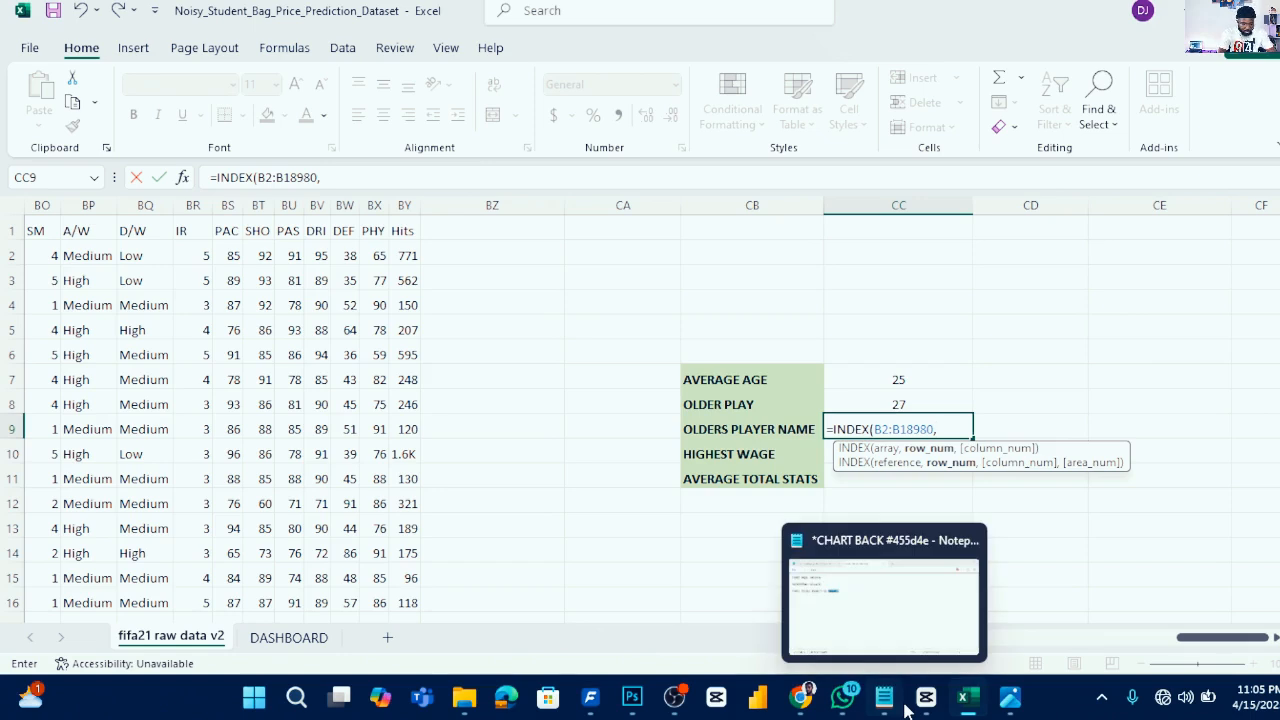
pyautogui.write('MATCH')
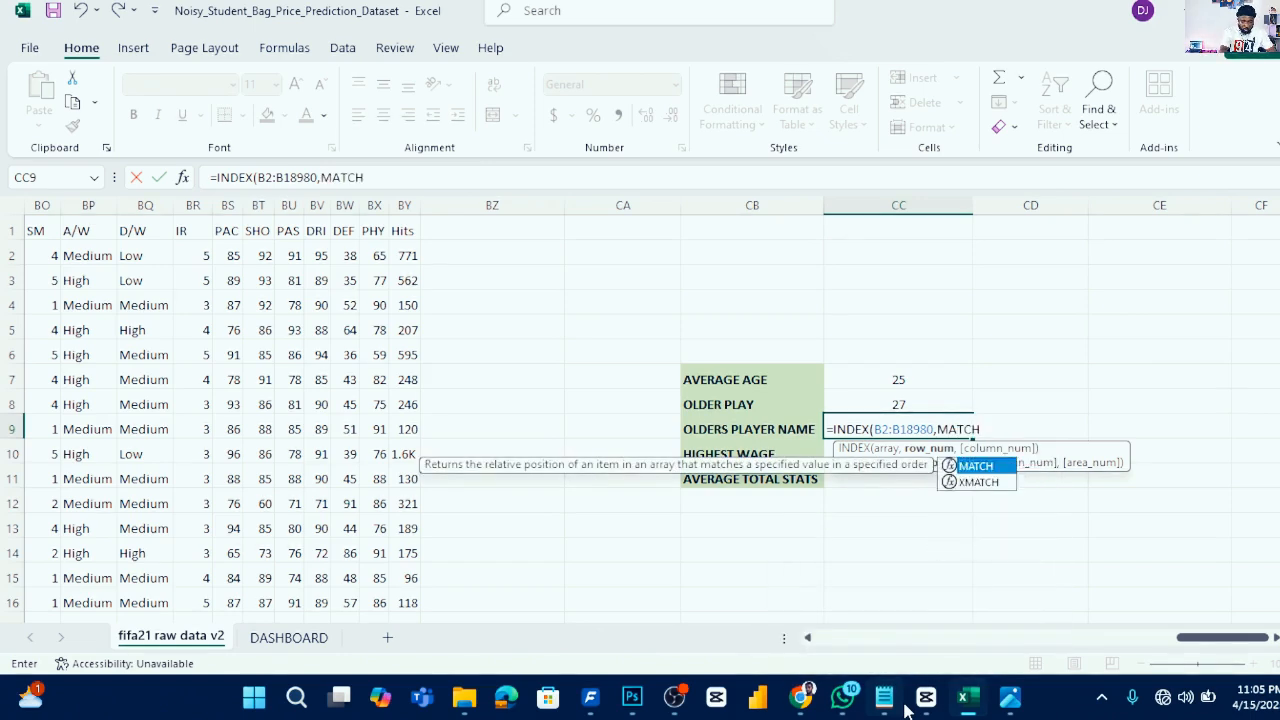
pyautogui.write('(')
pyautogui.write('M')
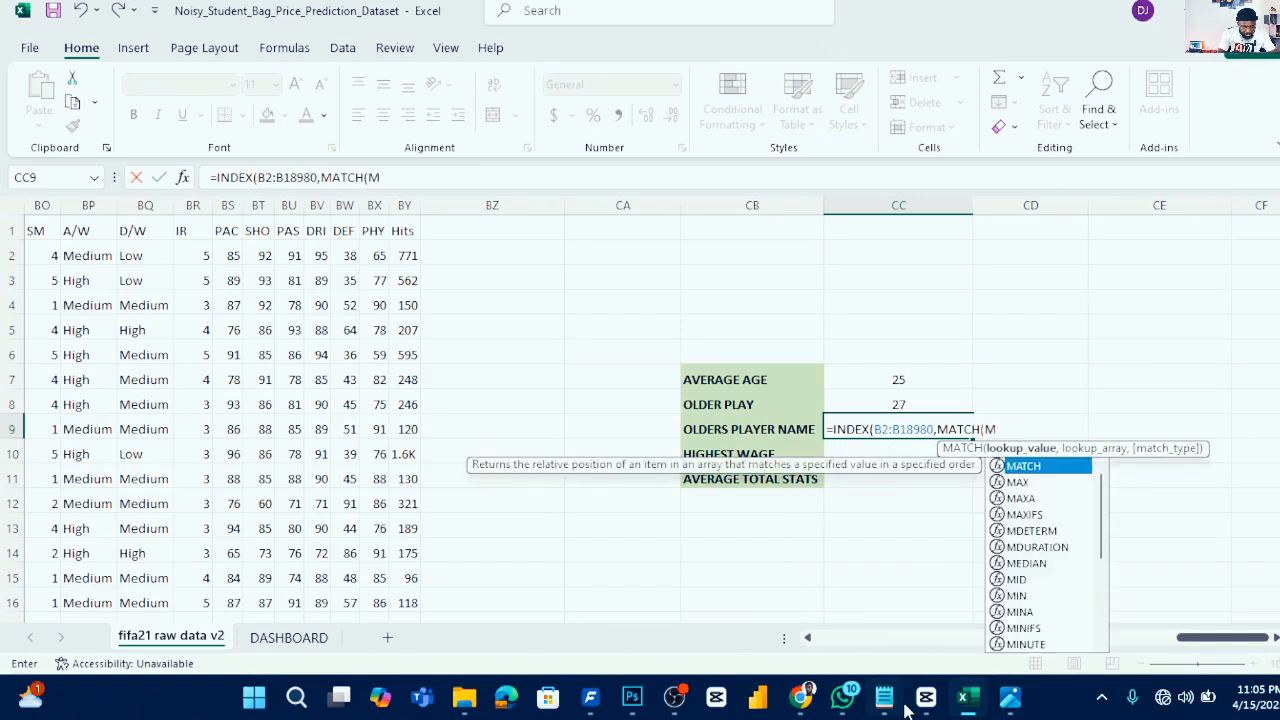
pyautogui.write('AX(')
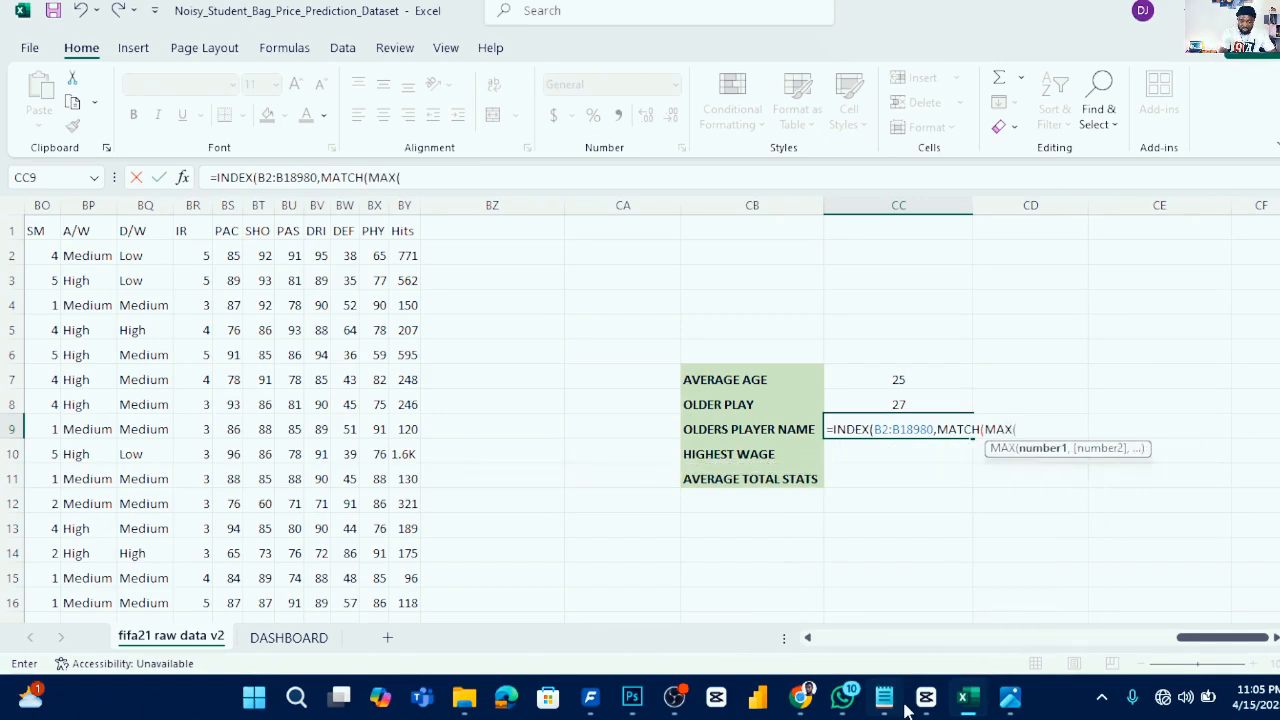
pyautogui.moveTo(1228, 638); pyautogui.dragTo(652, 615)
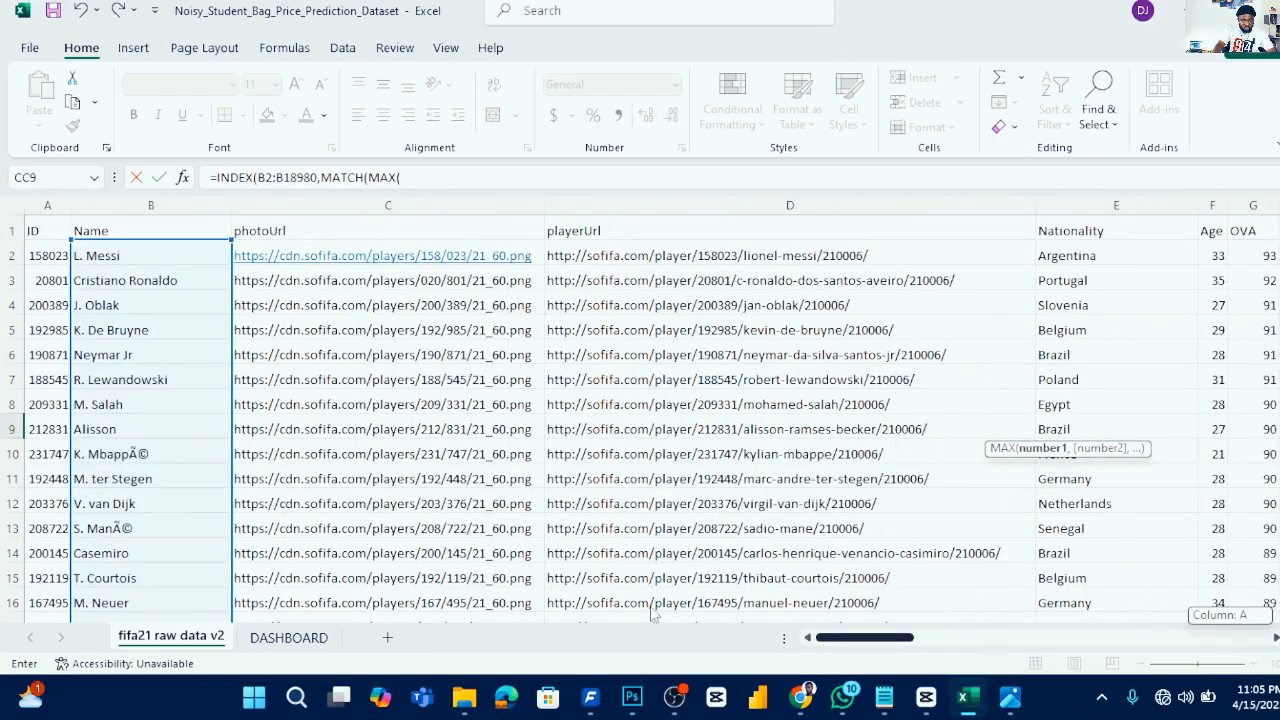
pyautogui.moveTo(910, 637); pyautogui.dragTo(905, 630)
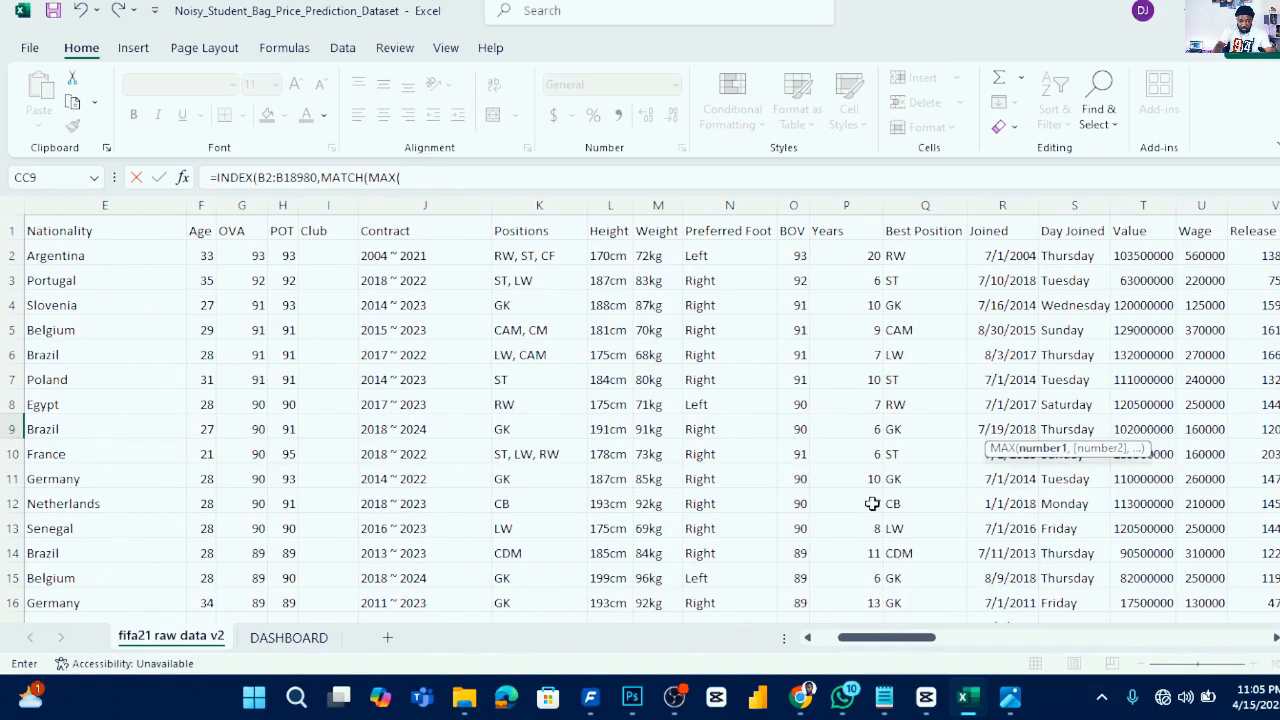
pyautogui.click(866, 255)
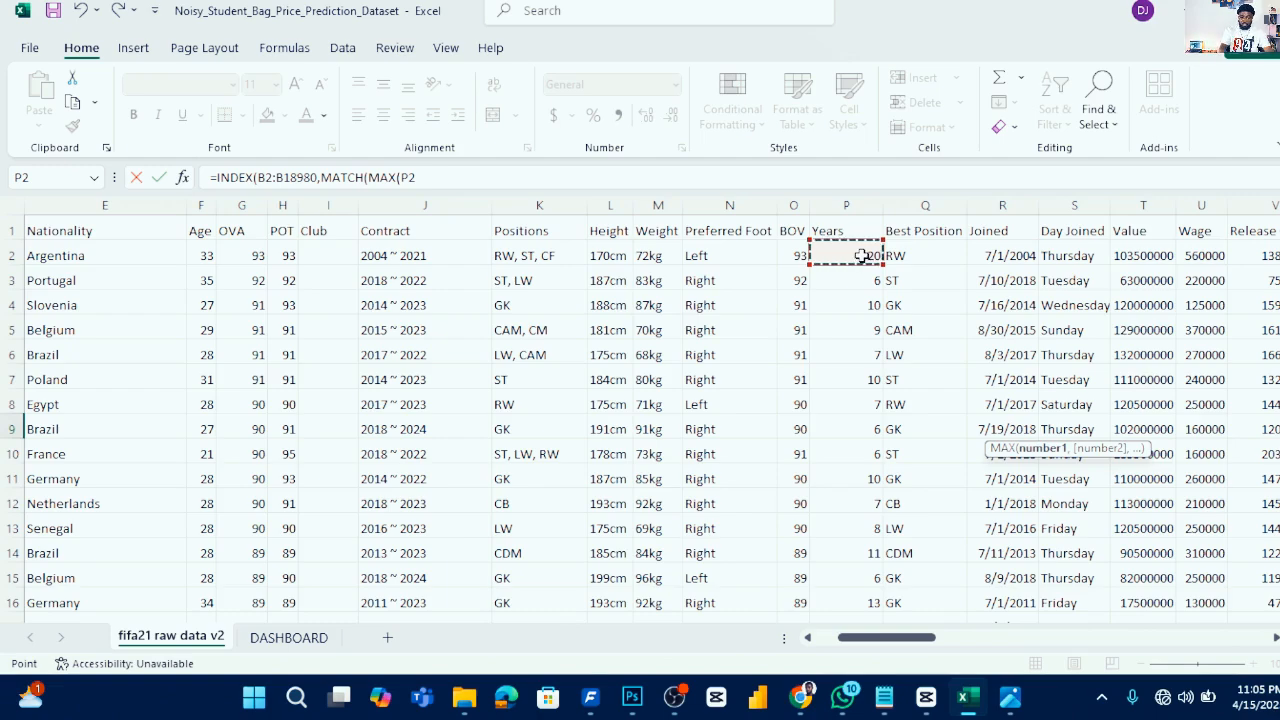
pyautogui.hotkey('ctrl', 'shift', 'Down')
pyautogui.moveTo(885, 637); pyautogui.dragTo(1223, 637)
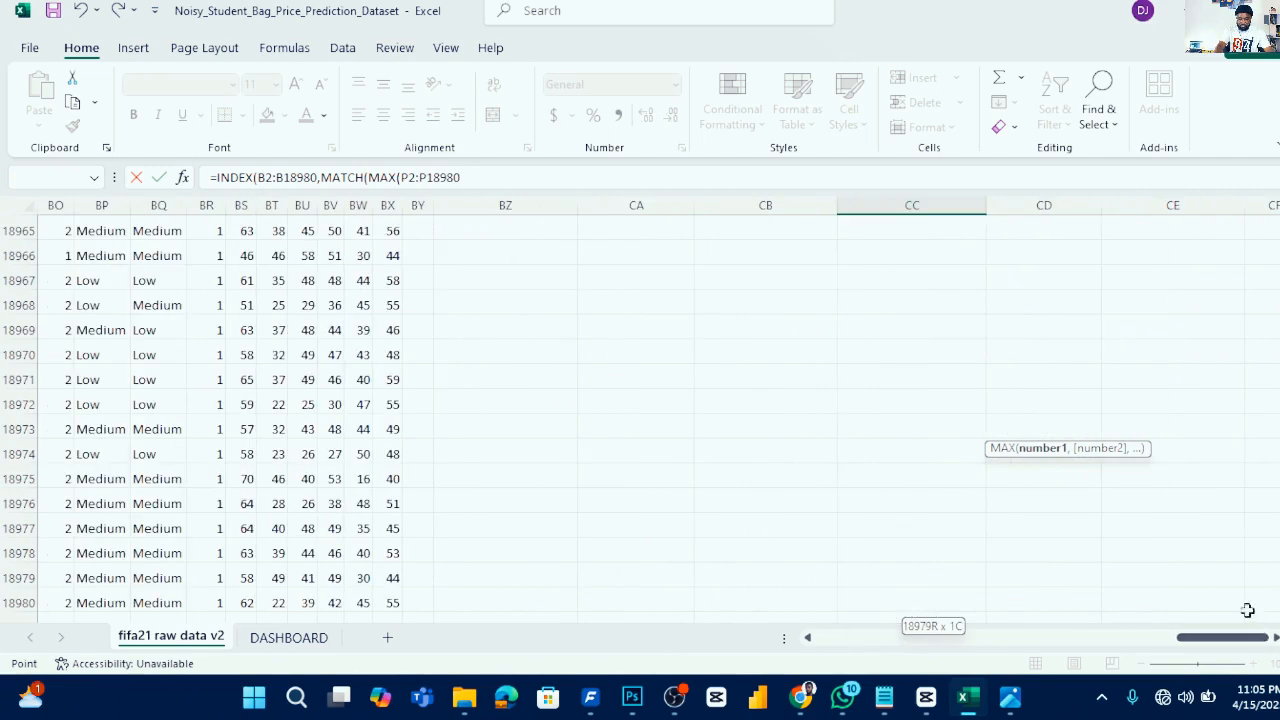
pyautogui.scroll(7, 791, 346)
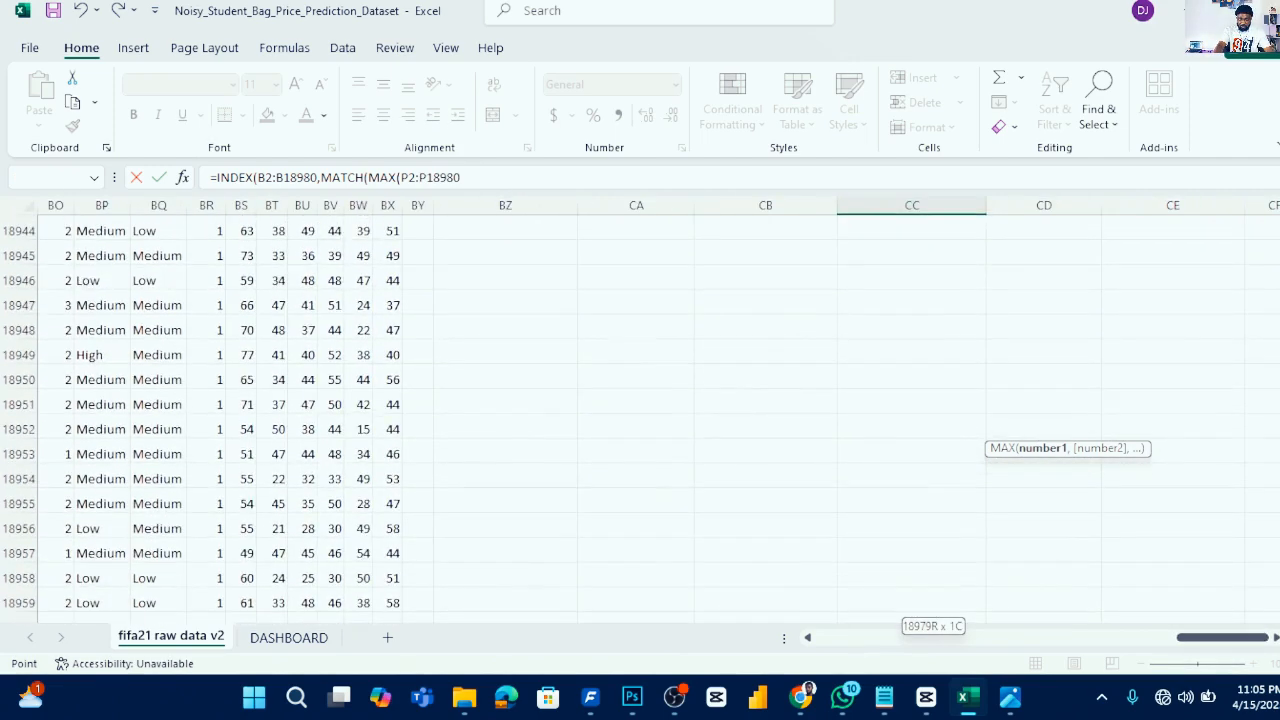
pyautogui.scroll(20, 1044, 425)
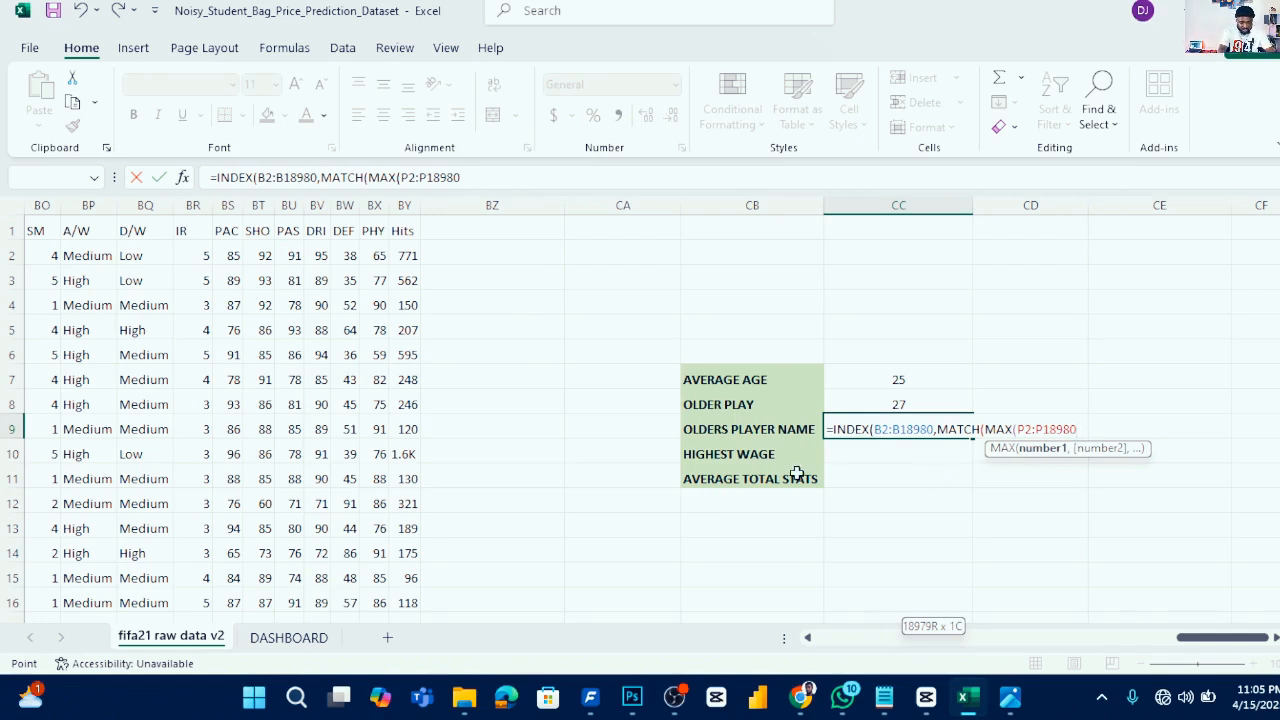
pyautogui.write('),')
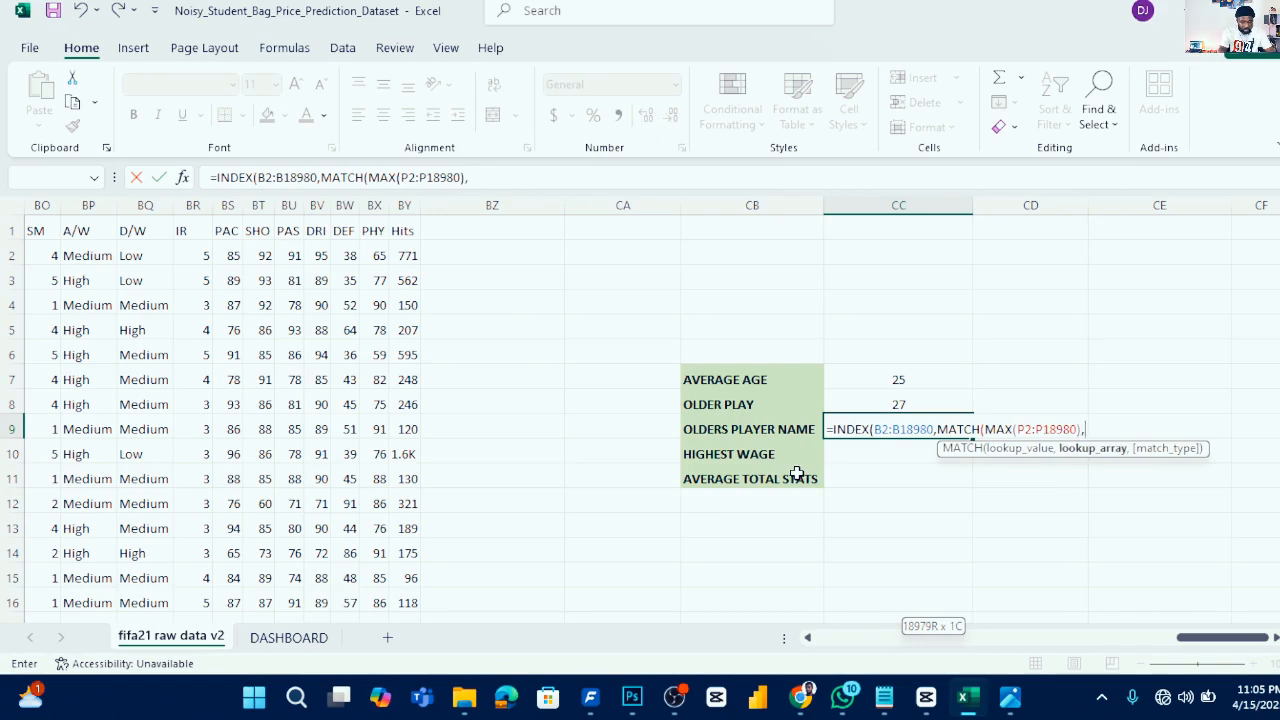
# - Copy P2:P18980 into the MATCH lookup array, add match type 0, close both functions and enter the formula
pyautogui.hscroll(-2, 1186, 597)
pyautogui.moveTo(1183, 645); pyautogui.dragTo(1191, 645)
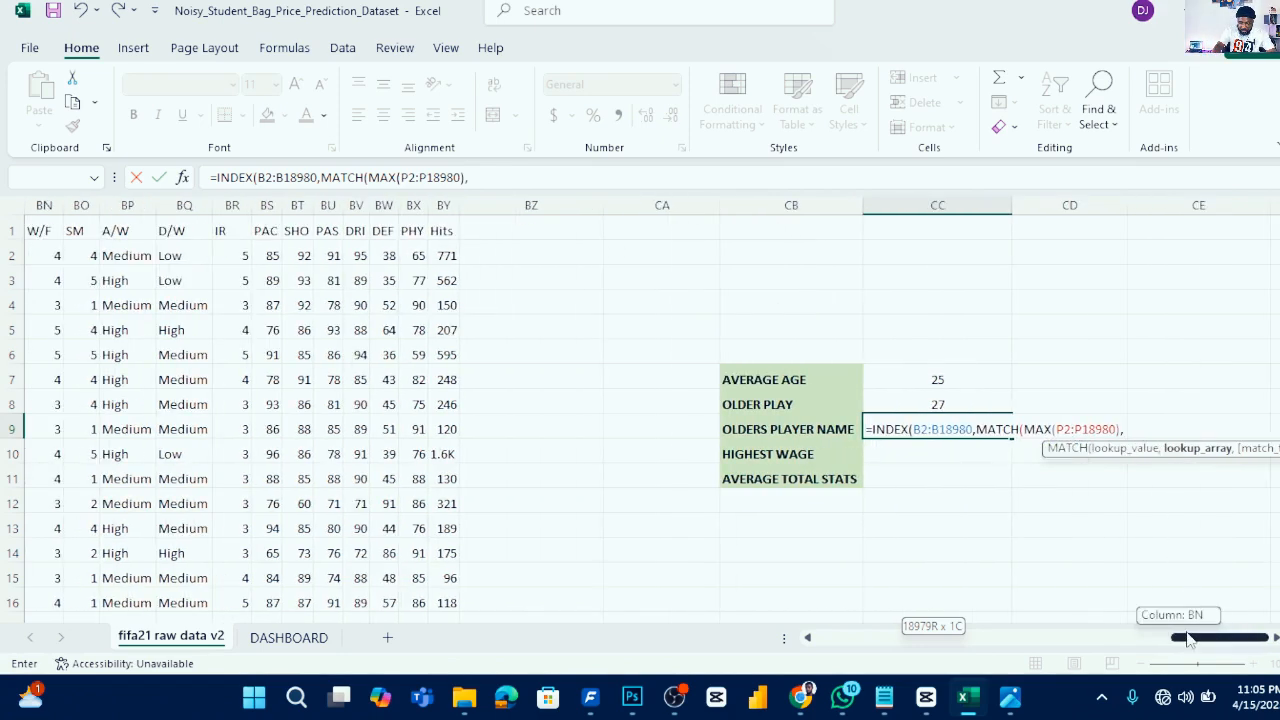
pyautogui.click(1114, 429)
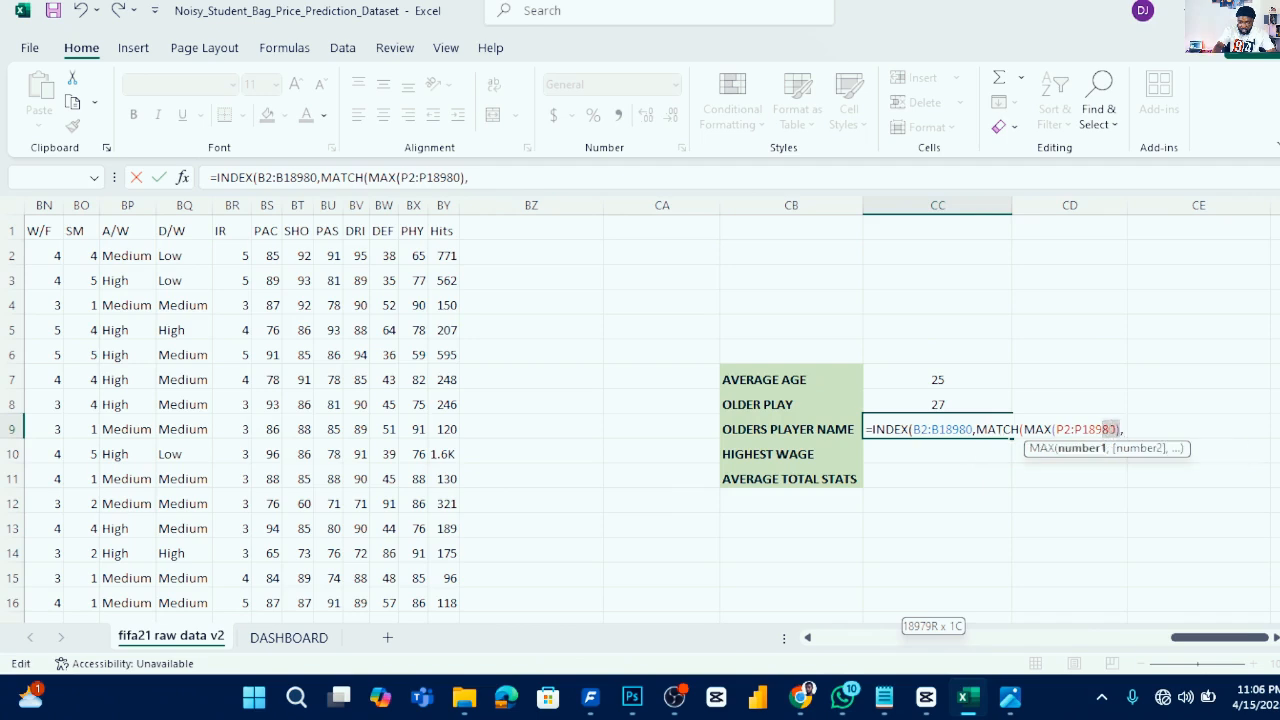
pyautogui.moveTo(1116, 429); pyautogui.dragTo(1066, 429)
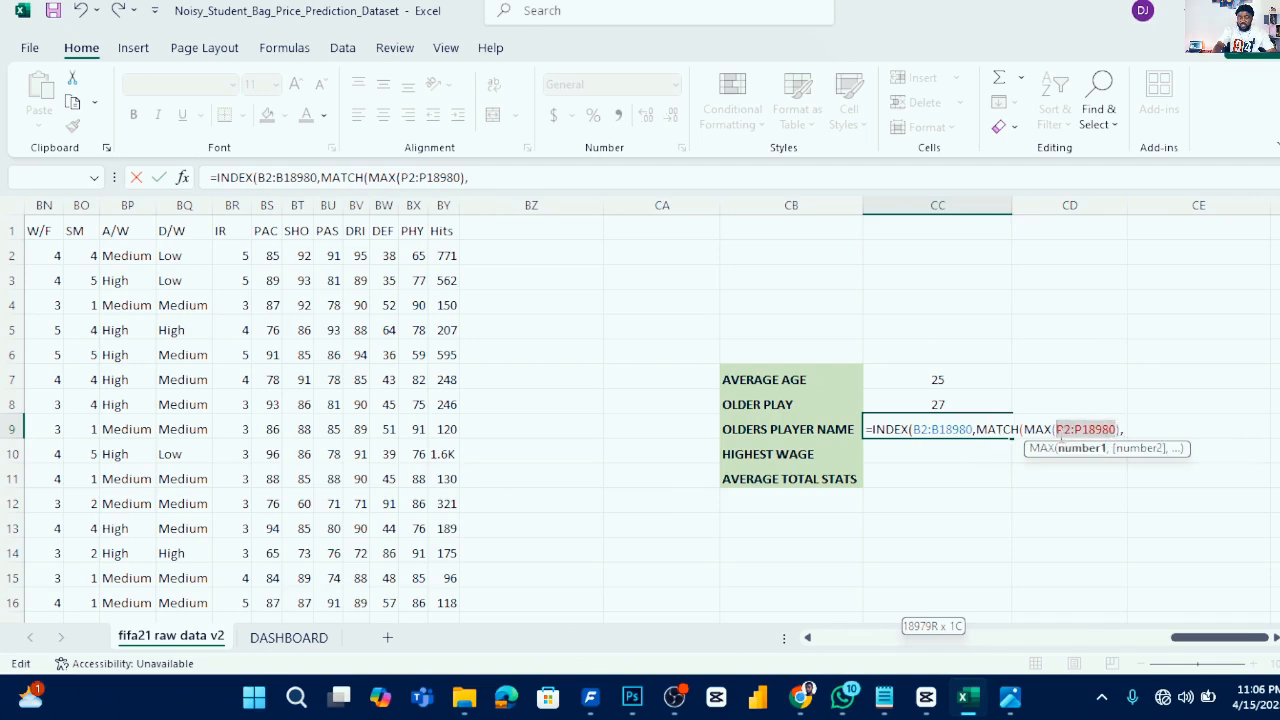
pyautogui.hotkey('ctrl', 'c')
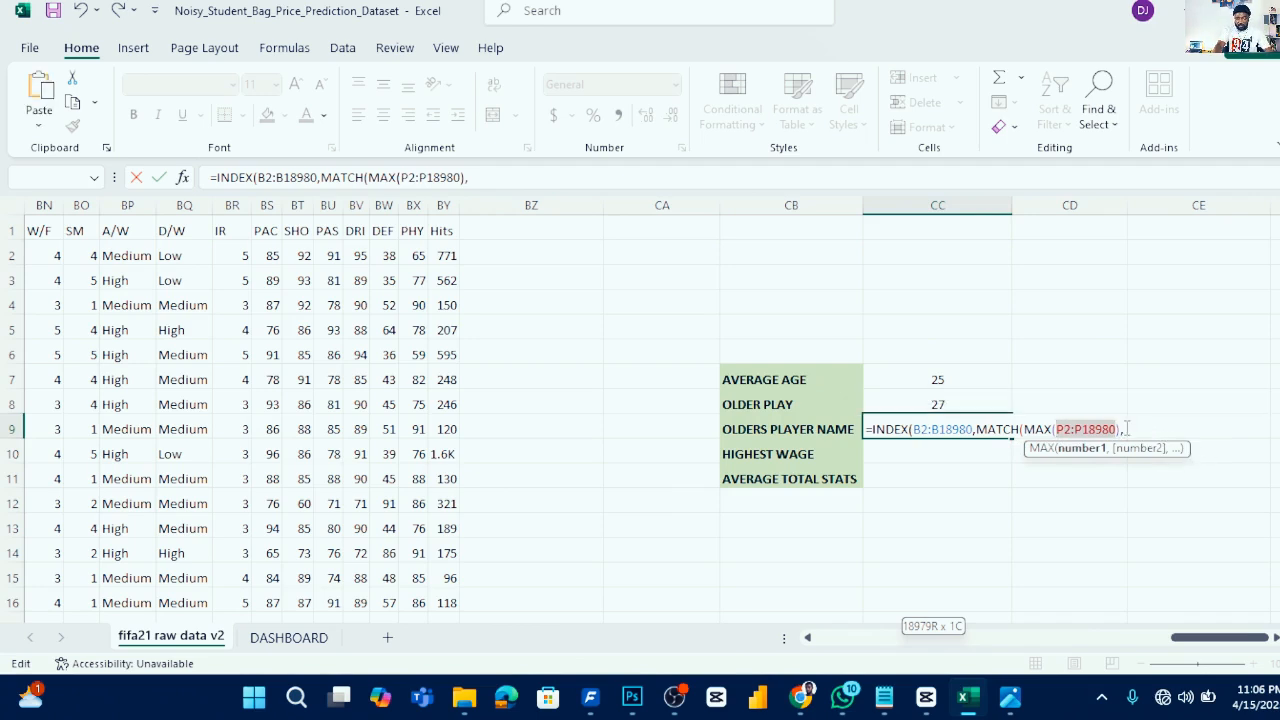
pyautogui.hotkey('ctrl', 'v')
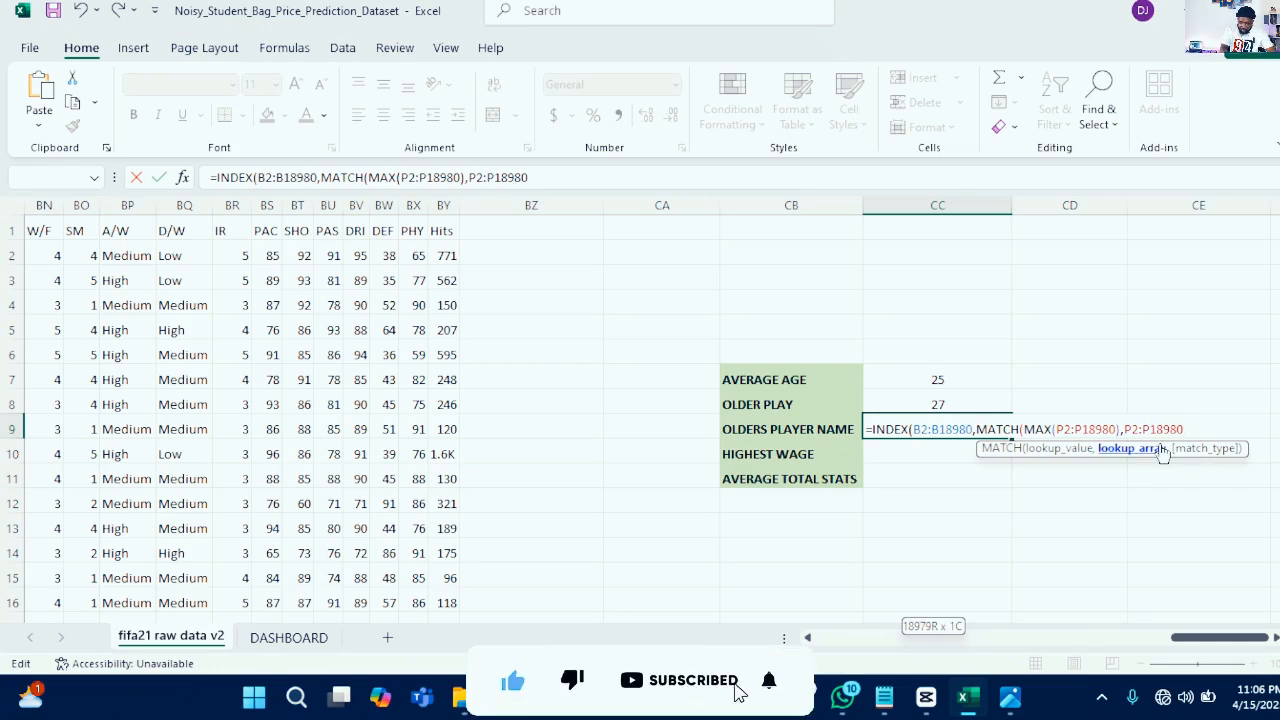
pyautogui.write(',0')
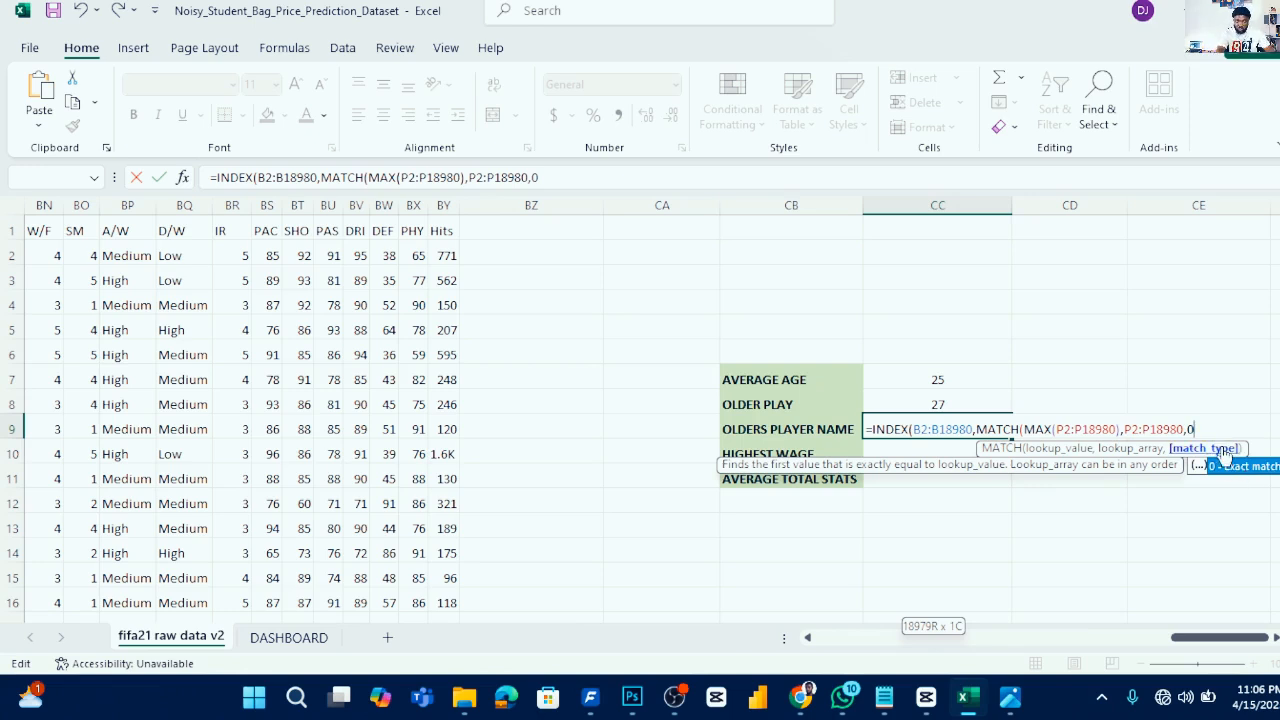
pyautogui.write(')')
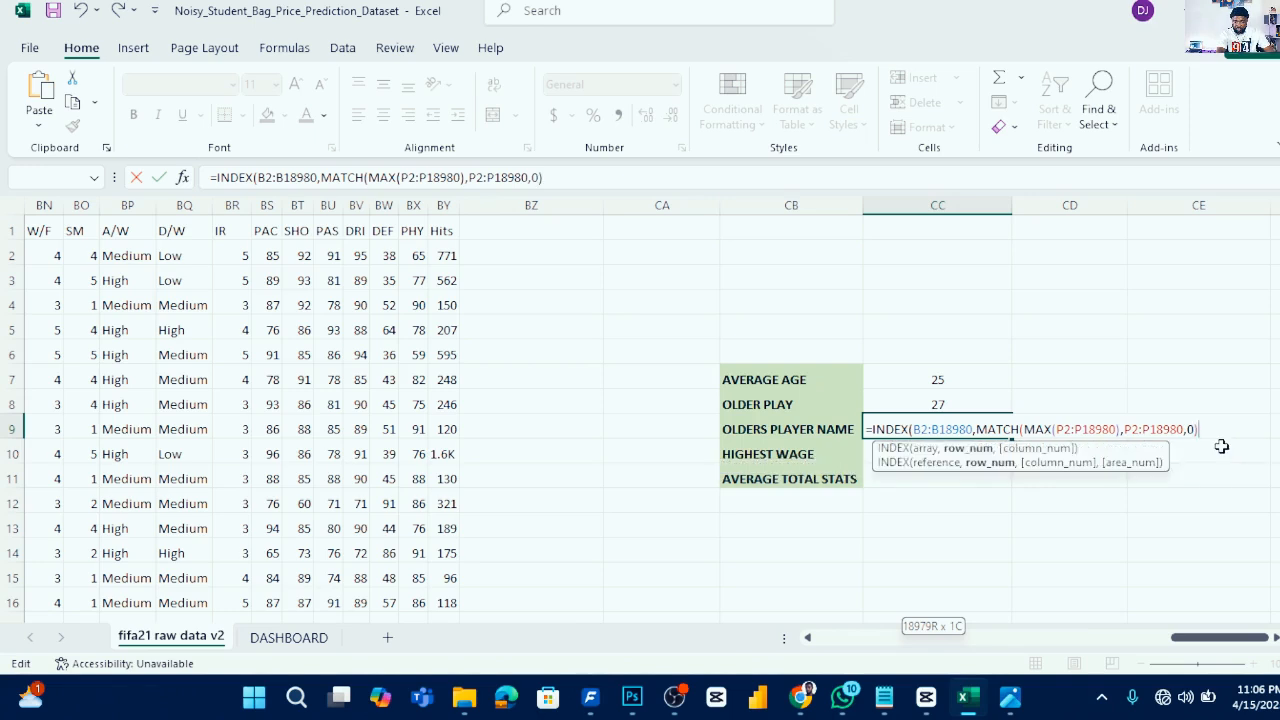
pyautogui.write(')')
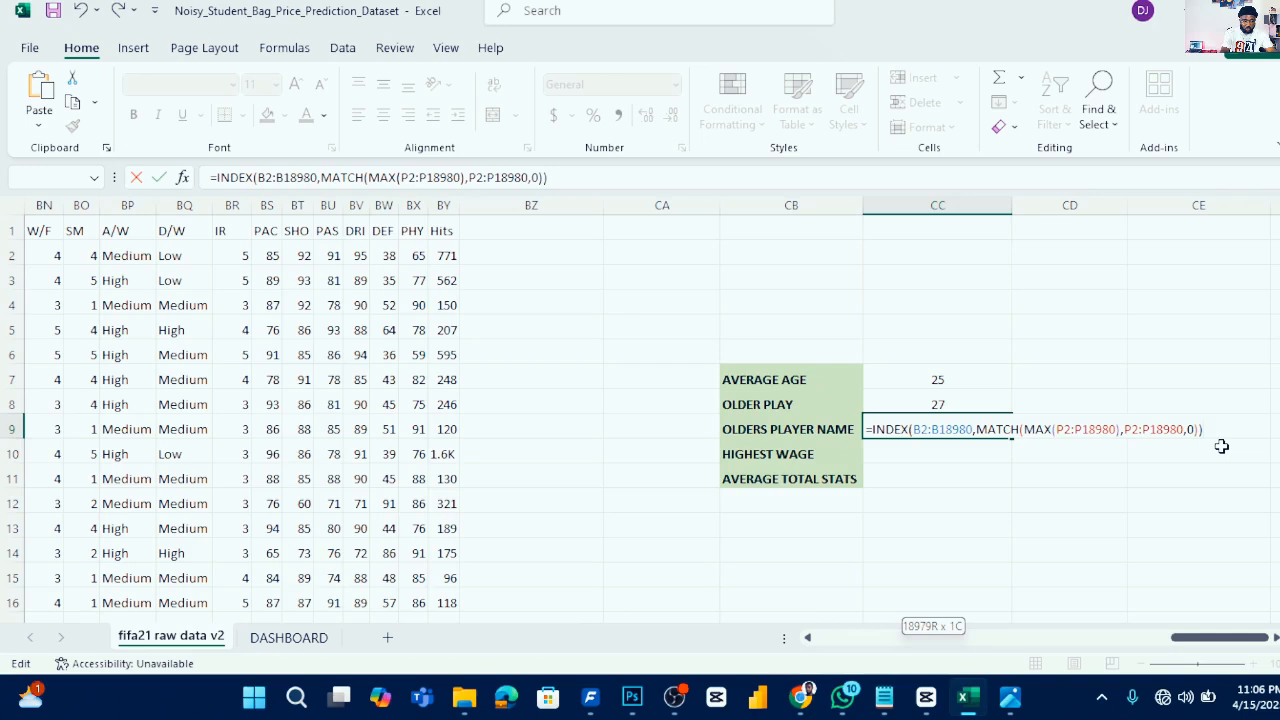
pyautogui.press('Return')
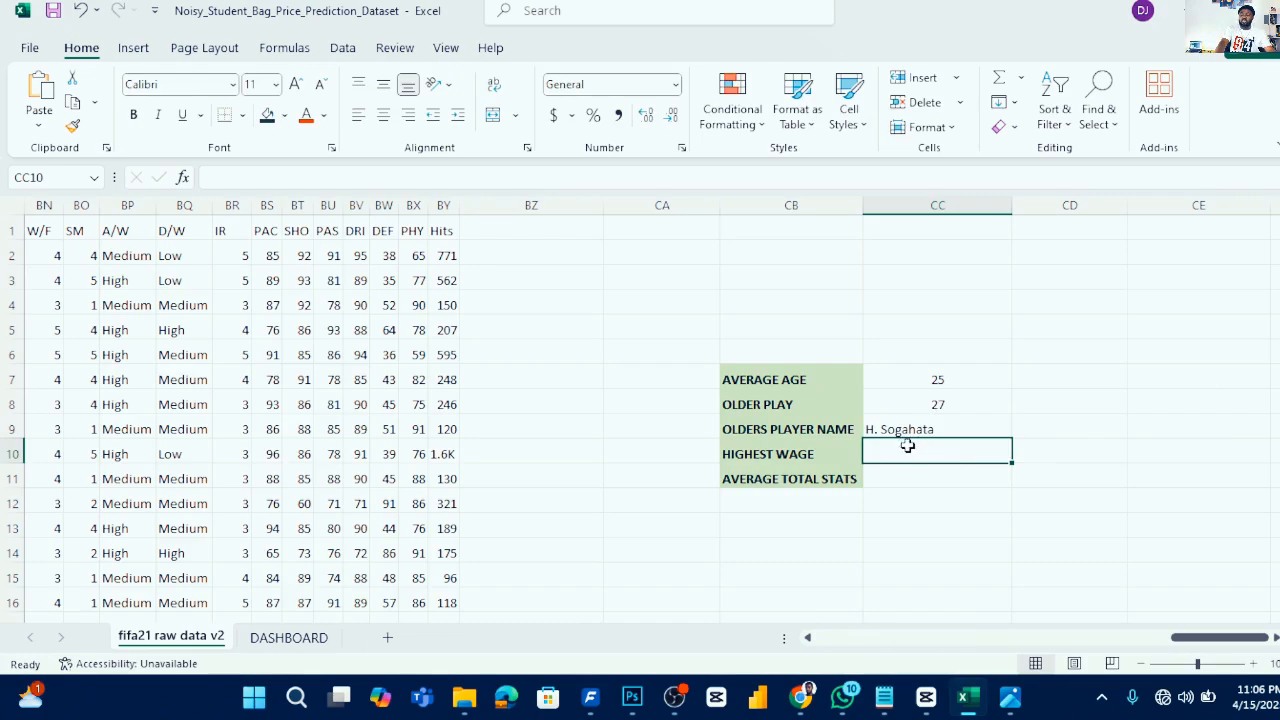
# - Turn on filtering and sort the Years column from largest to smallest
pyautogui.moveTo(1178, 637); pyautogui.dragTo(919, 644)
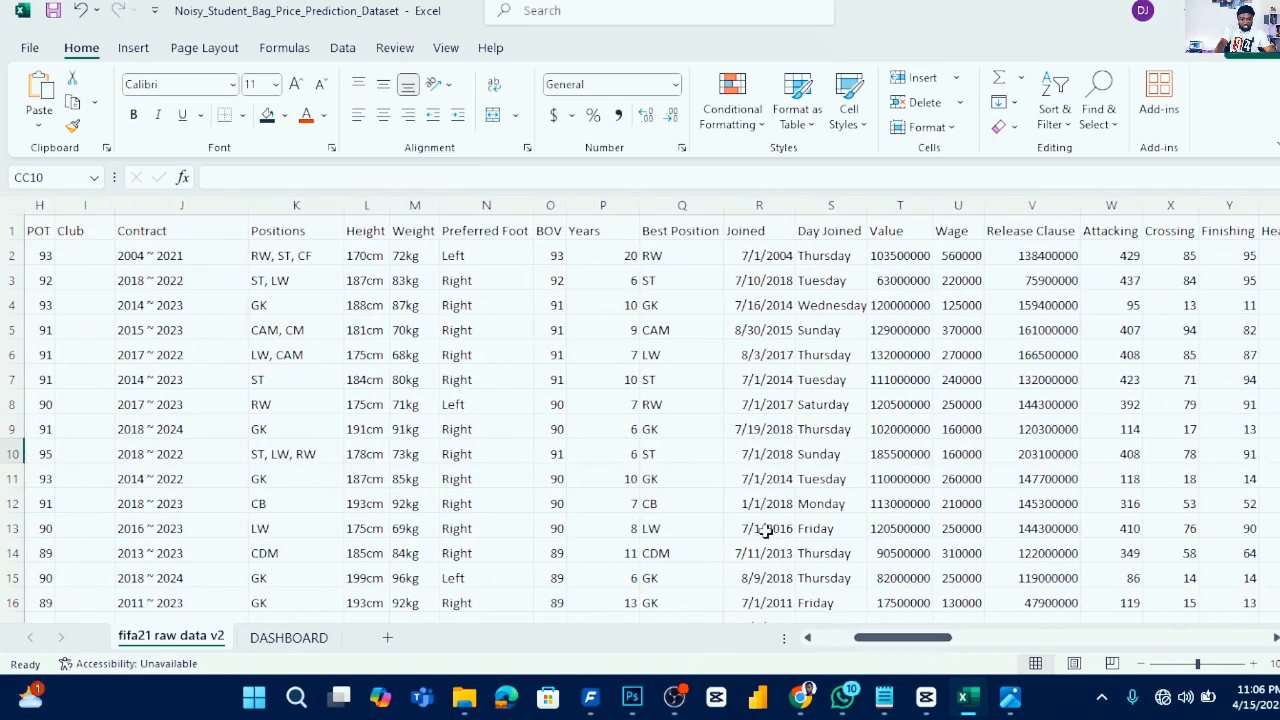
pyautogui.click(626, 207)
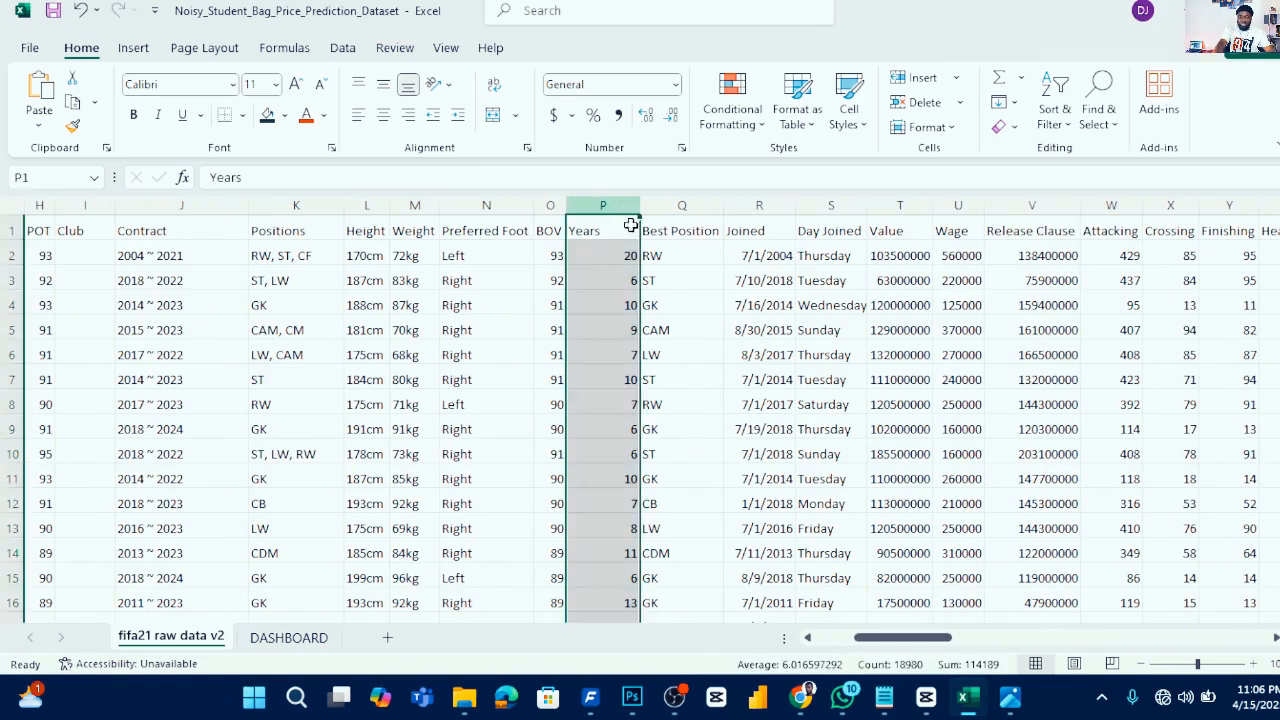
pyautogui.click(1054, 115)
pyautogui.click(1085, 237)
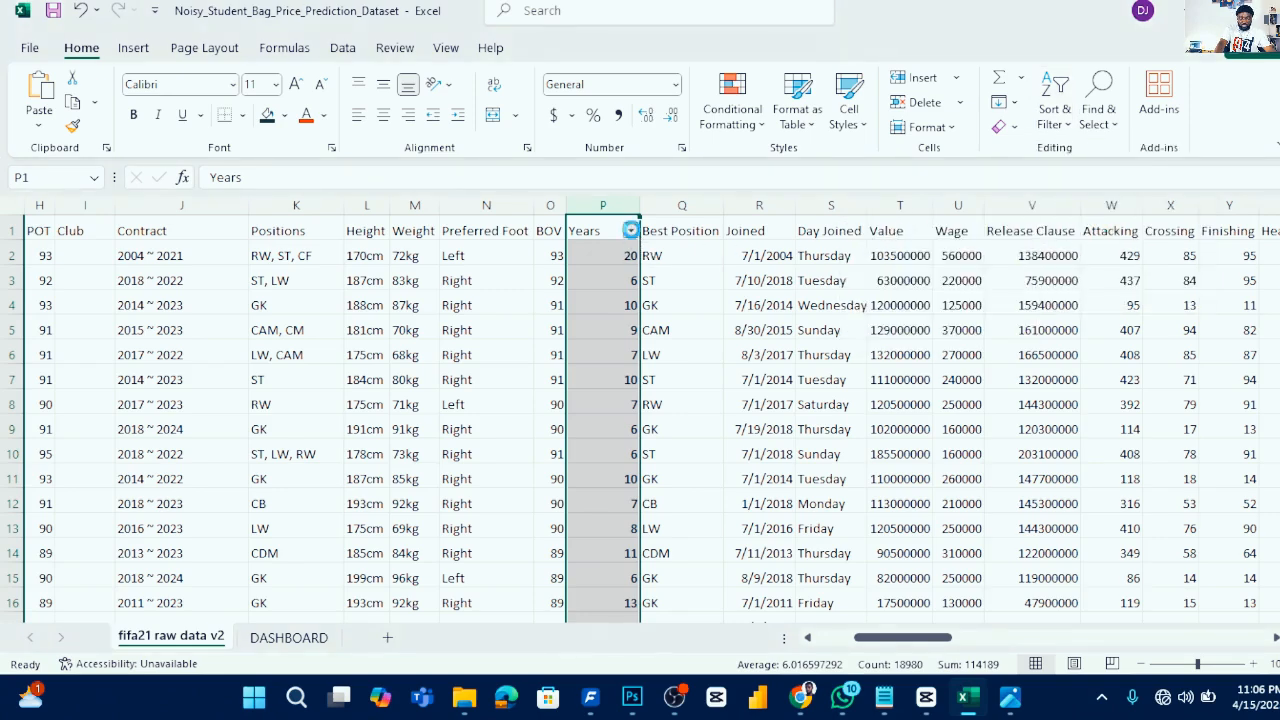
pyautogui.click(631, 231)
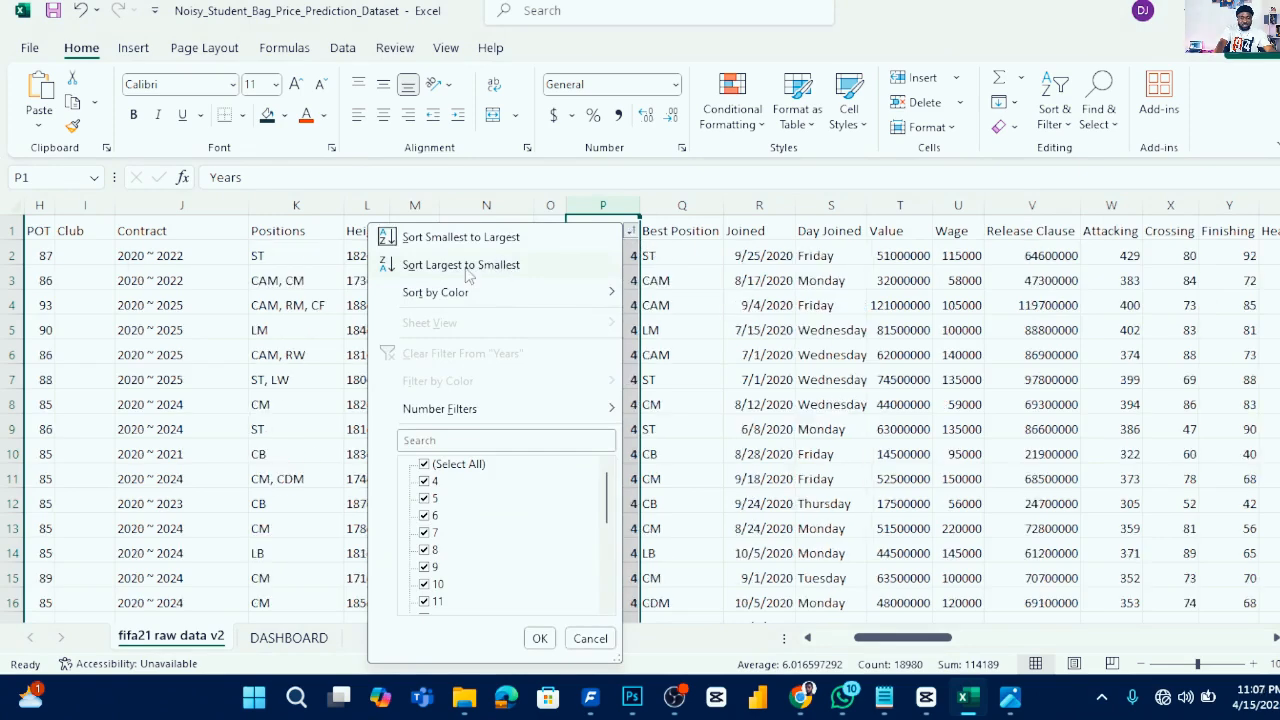
pyautogui.click(469, 266)
pyautogui.click(576, 446)
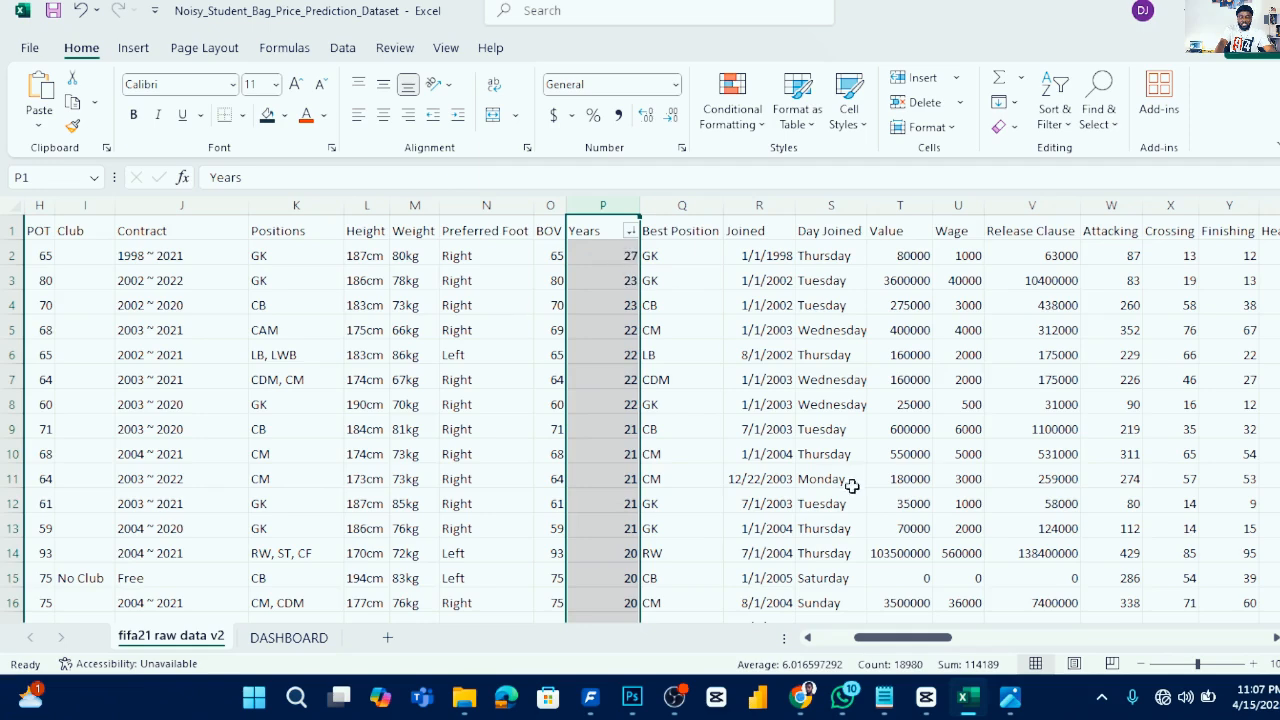
pyautogui.moveTo(886, 640); pyautogui.dragTo(828, 636)
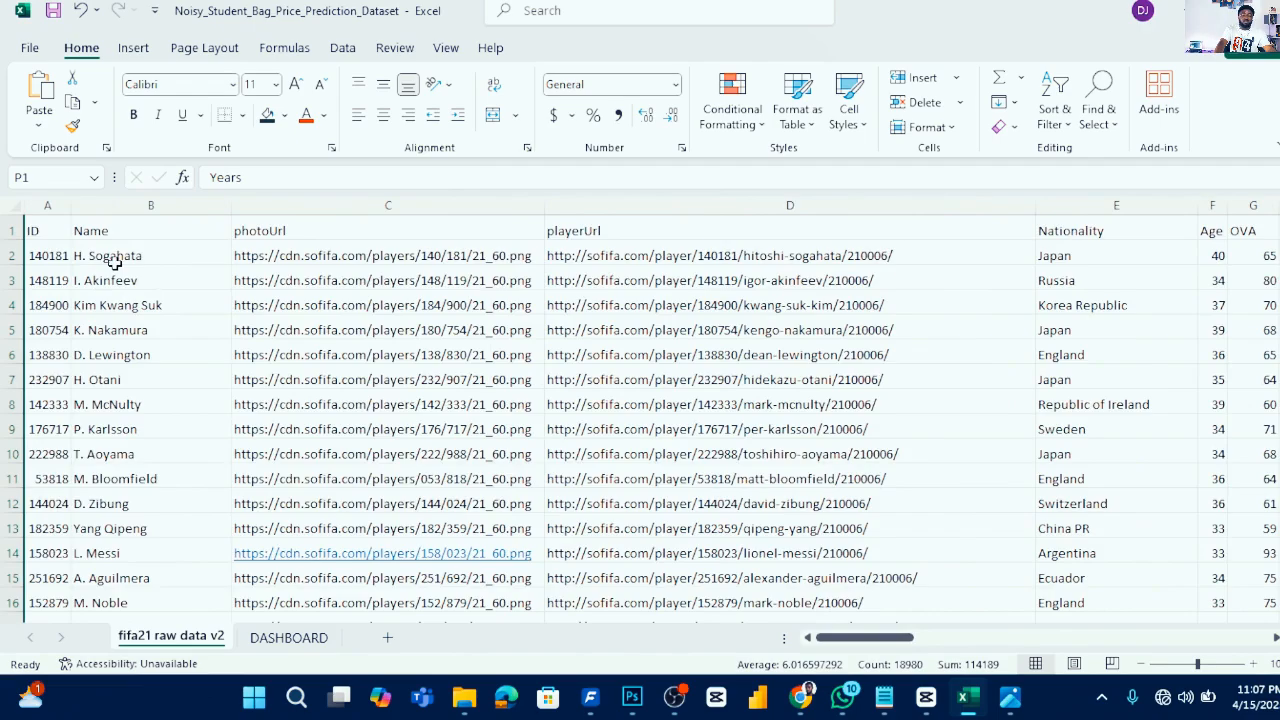
pyautogui.moveTo(850, 637); pyautogui.dragTo(850, 610)
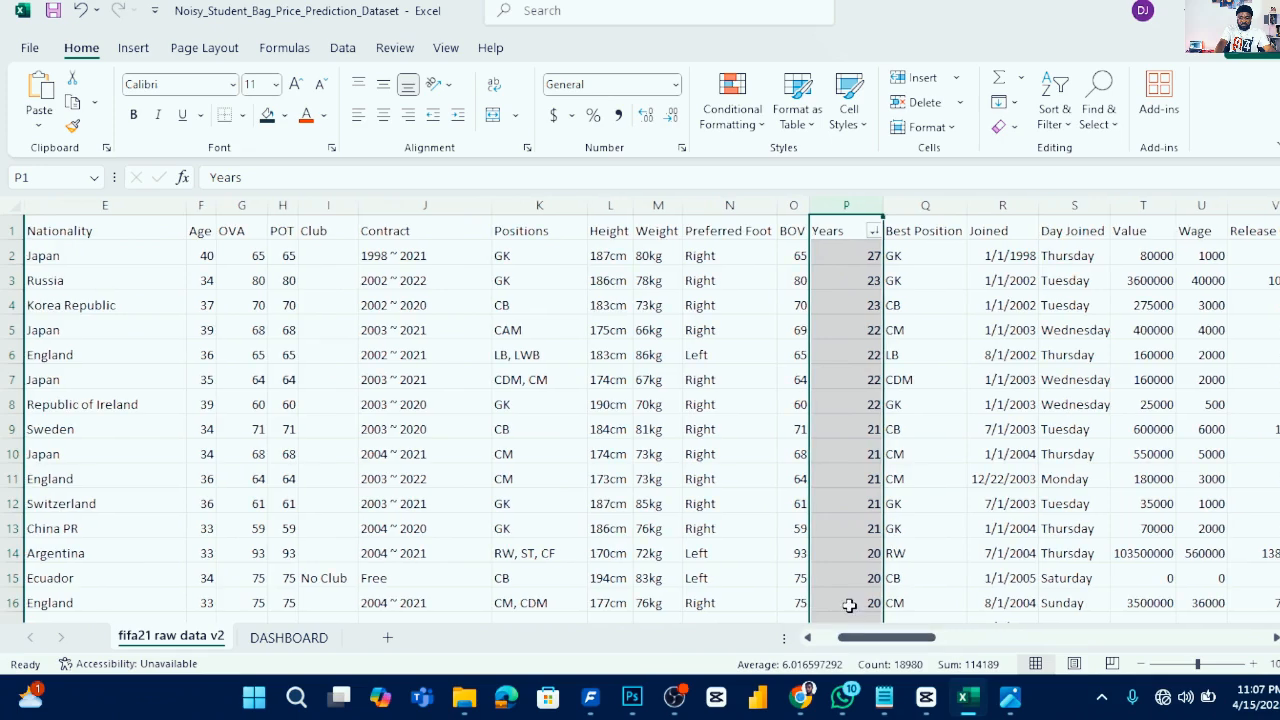
# - Turn off the filter on the data and return to the OLDERS PLAYER NAME cell
pyautogui.click(1055, 112)
pyautogui.click(1079, 240)
pyautogui.moveTo(897, 637); pyautogui.dragTo(1228, 576)
pyautogui.click(906, 429)
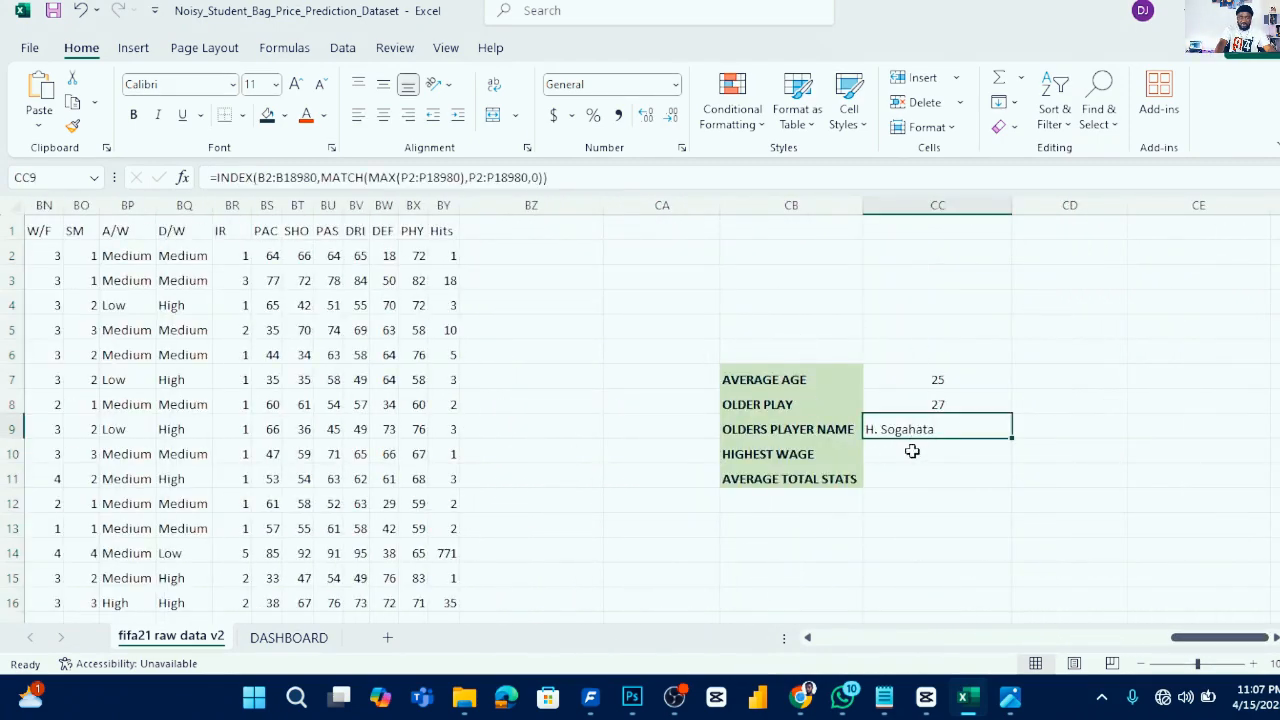
# - In CC10, enter a MAX formula over the Wage range U2:U18980 for the highest wage
pyautogui.click(912, 453)
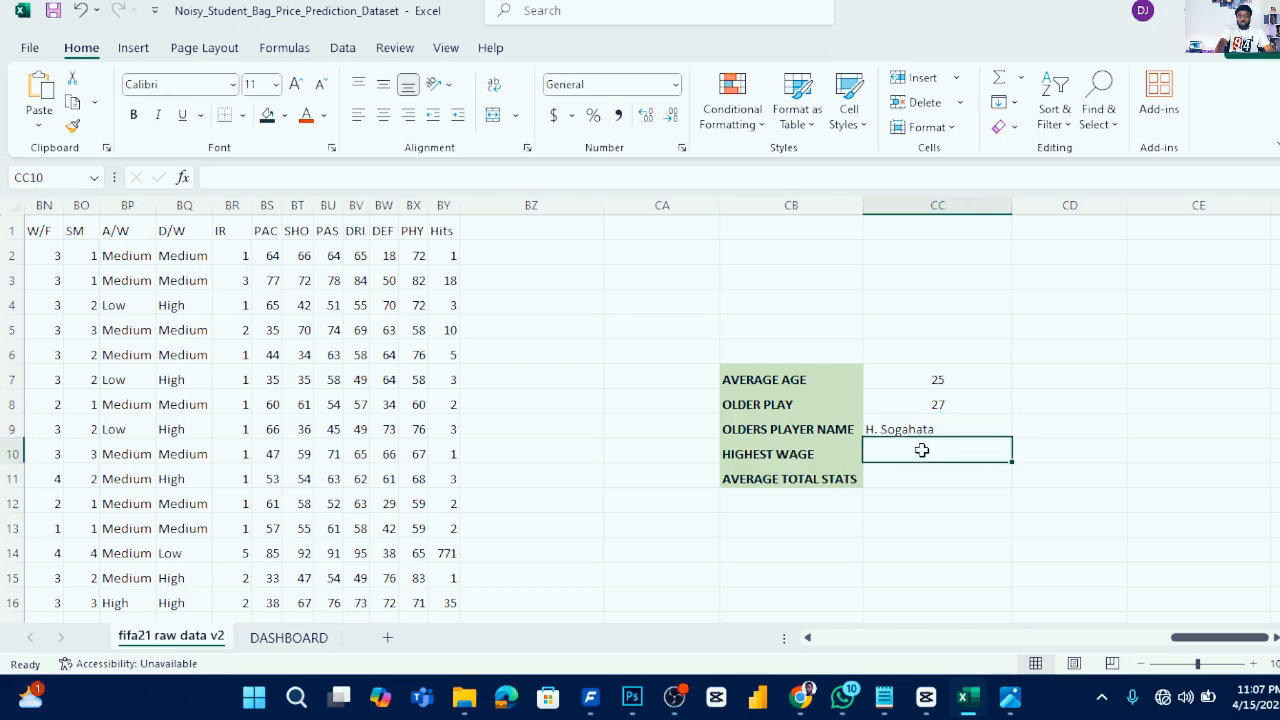
pyautogui.write('=')
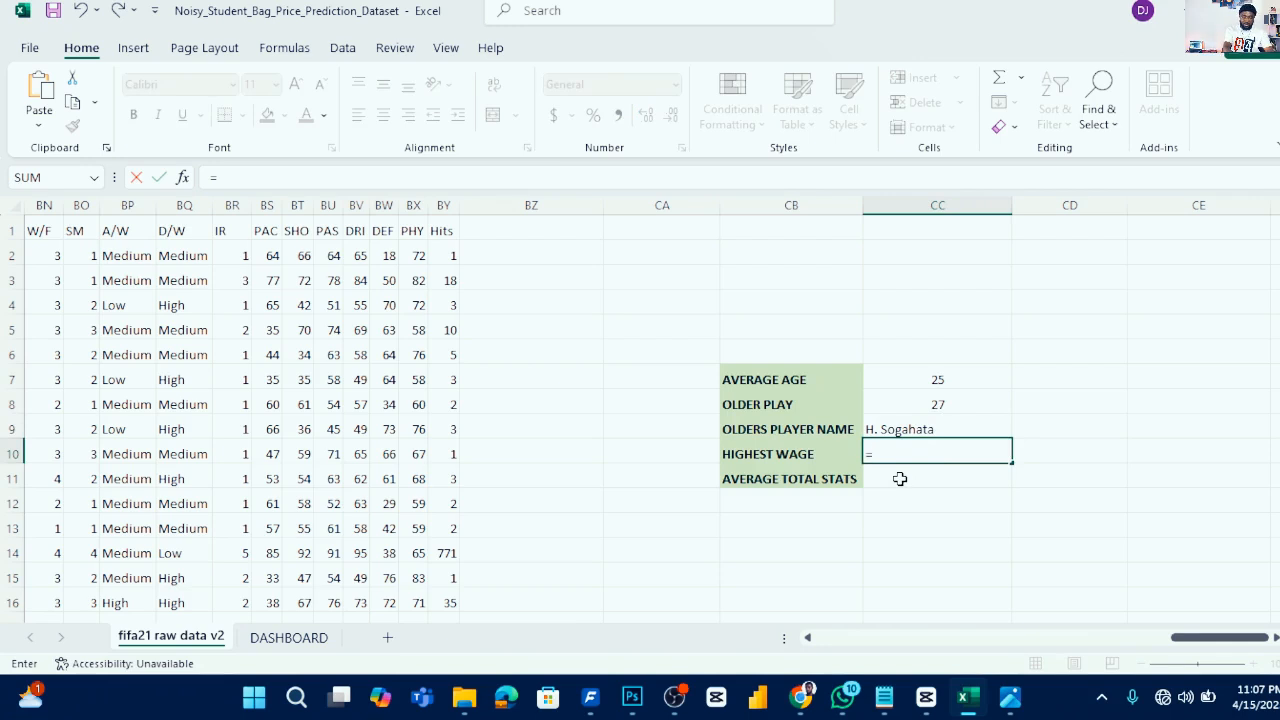
pyautogui.write('MAX')
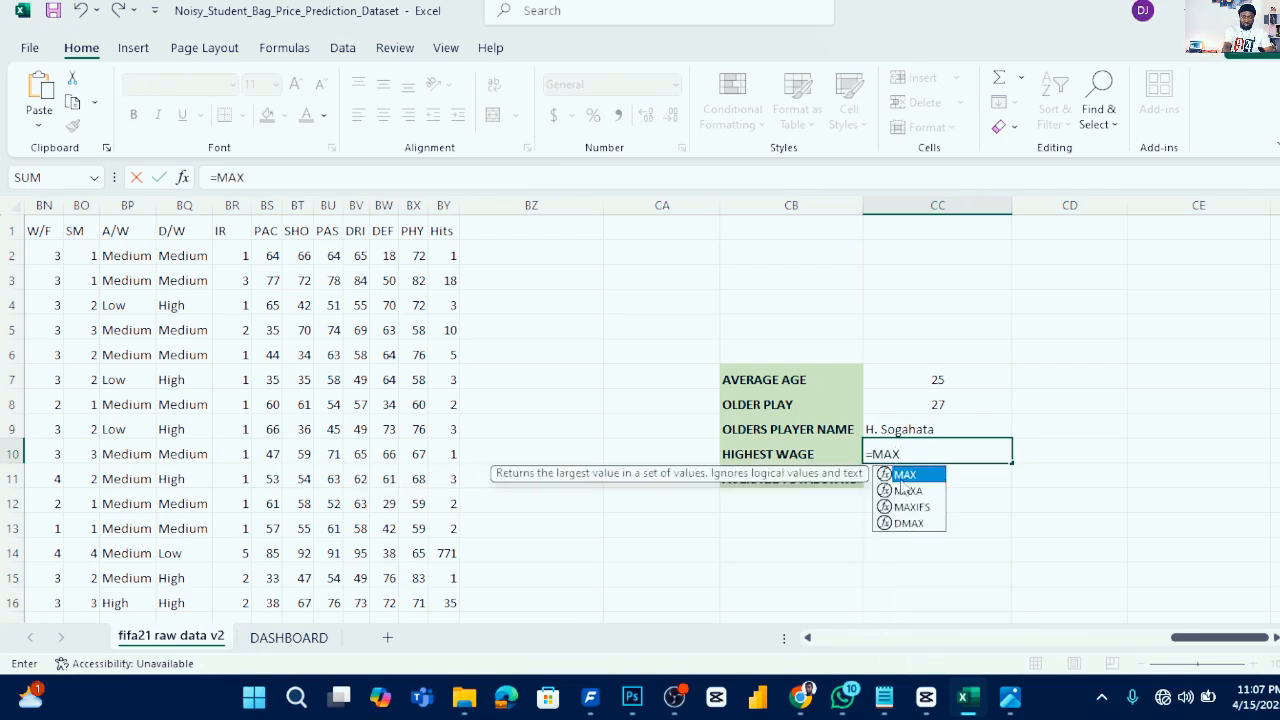
pyautogui.write('(')
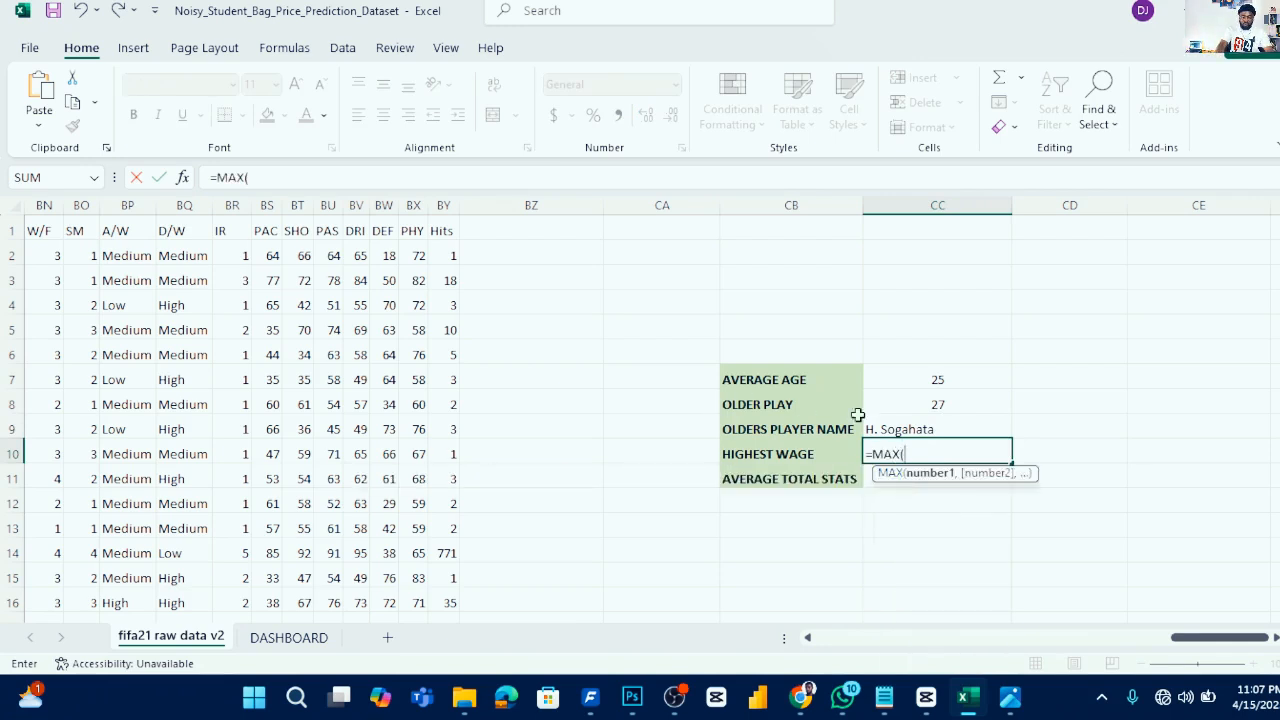
pyautogui.moveTo(1216, 641); pyautogui.dragTo(946, 691)
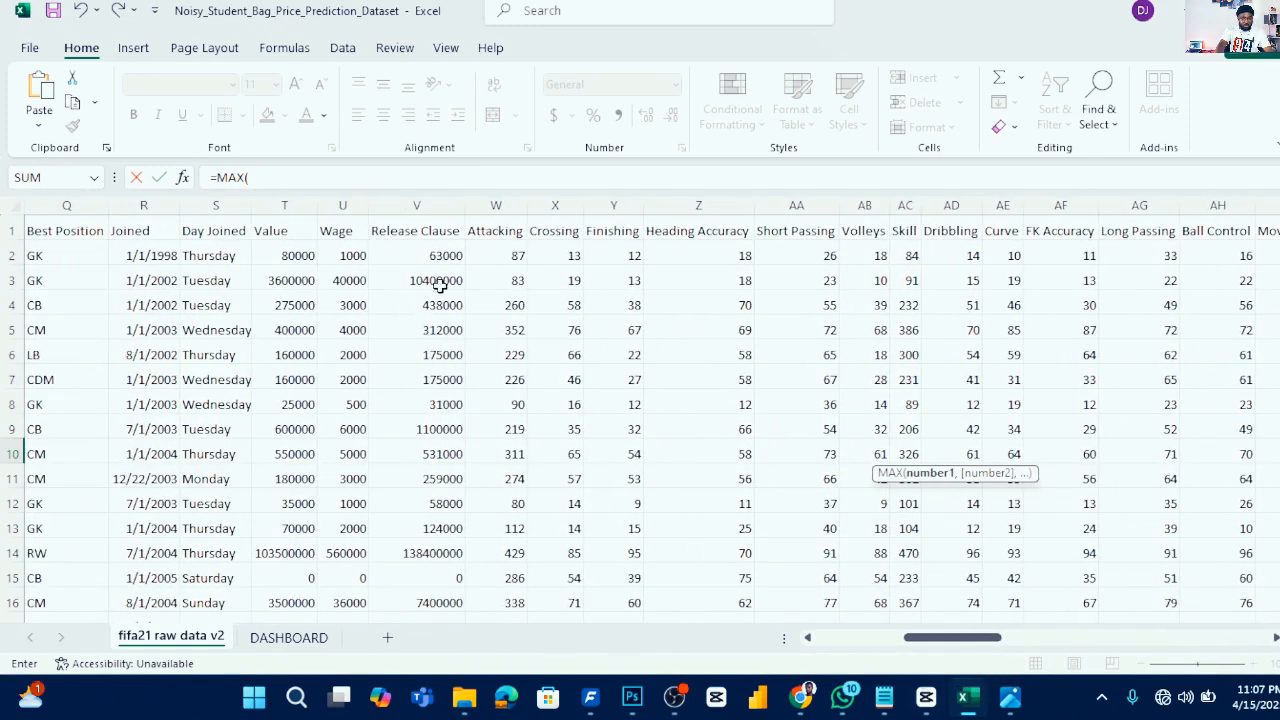
pyautogui.click(355, 254)
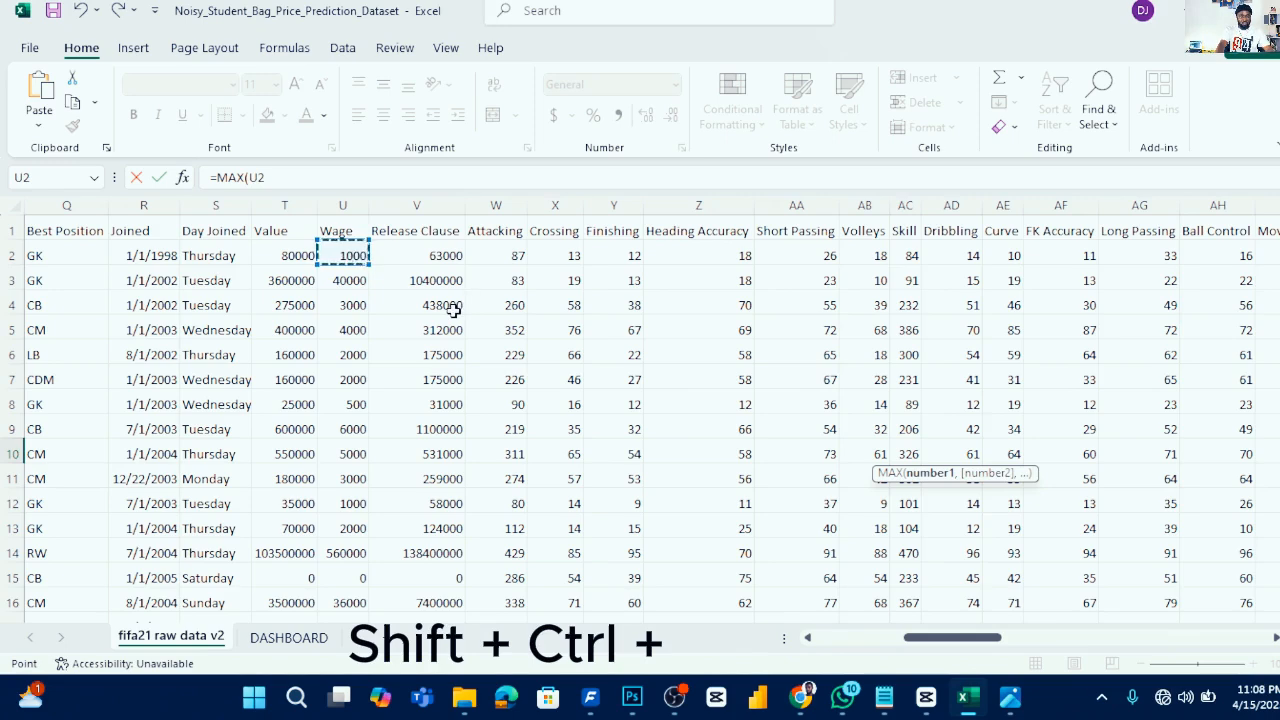
pyautogui.hotkey('ctrl', 'shift', 'Down')
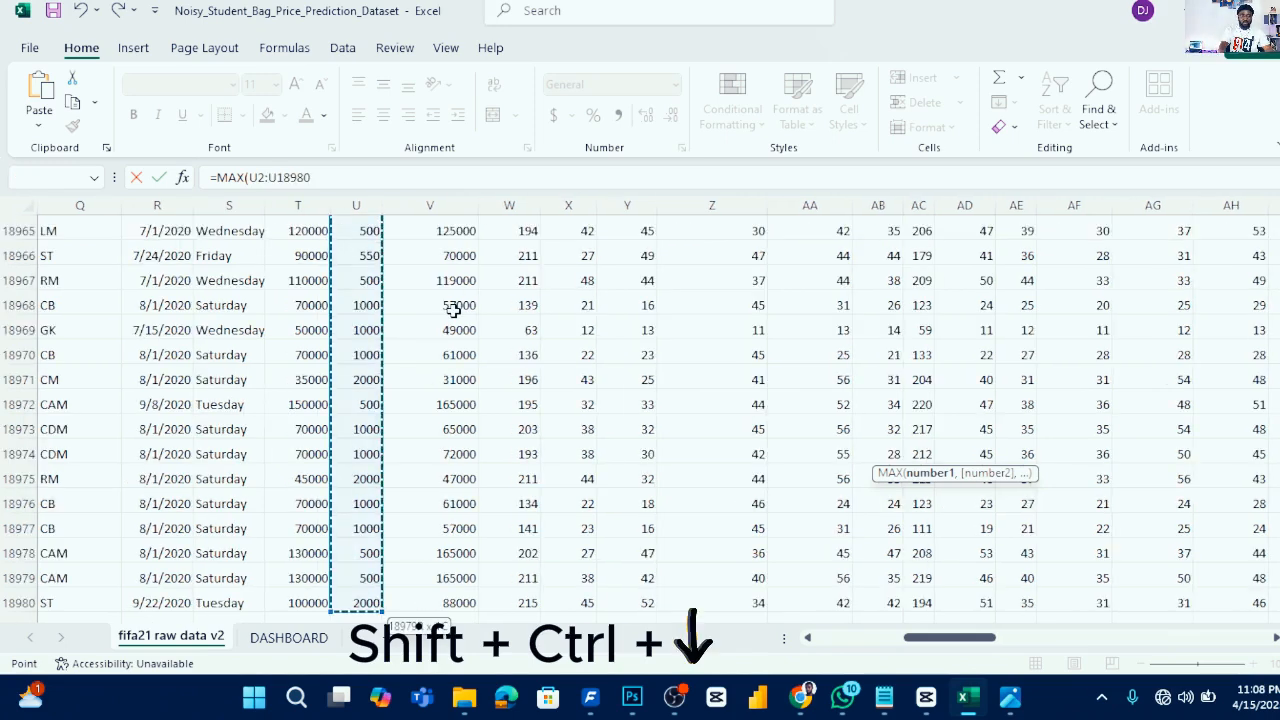
pyautogui.press('Escape')
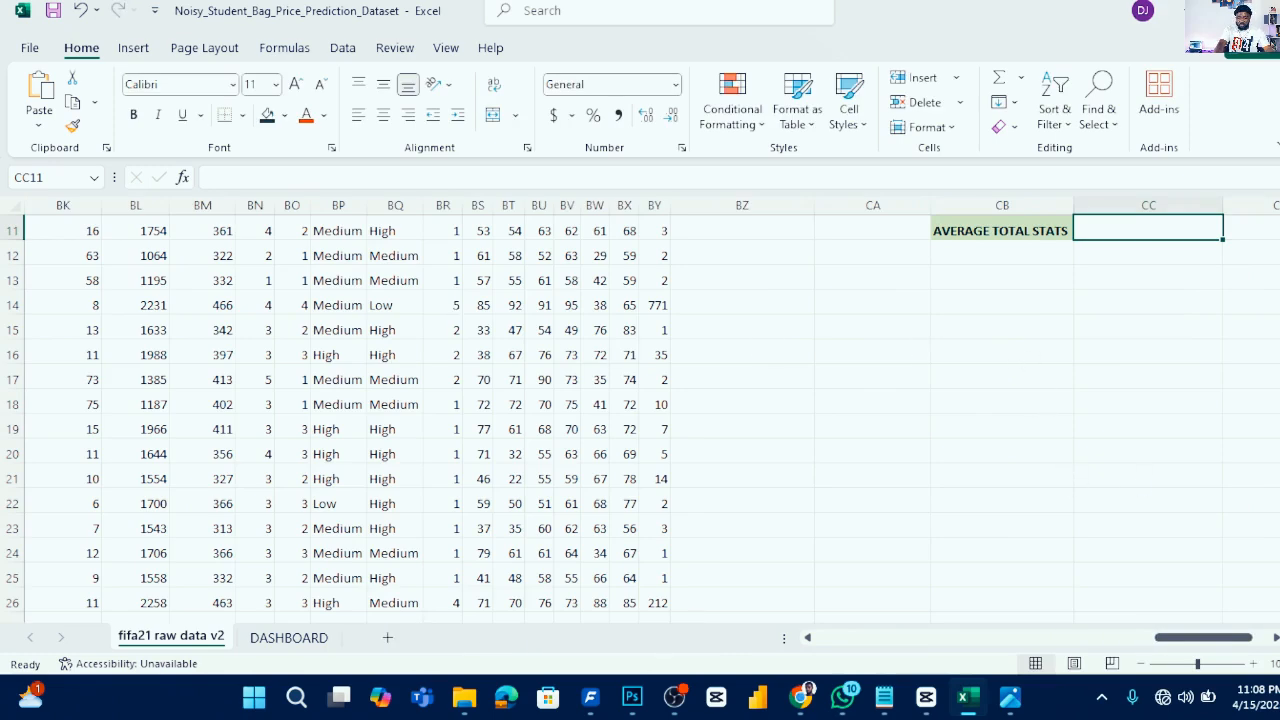
# - In CC11, enter an AVERAGE formula over the Total Stats range BL2:BL18980
pyautogui.scroll(1, 1203, 293)
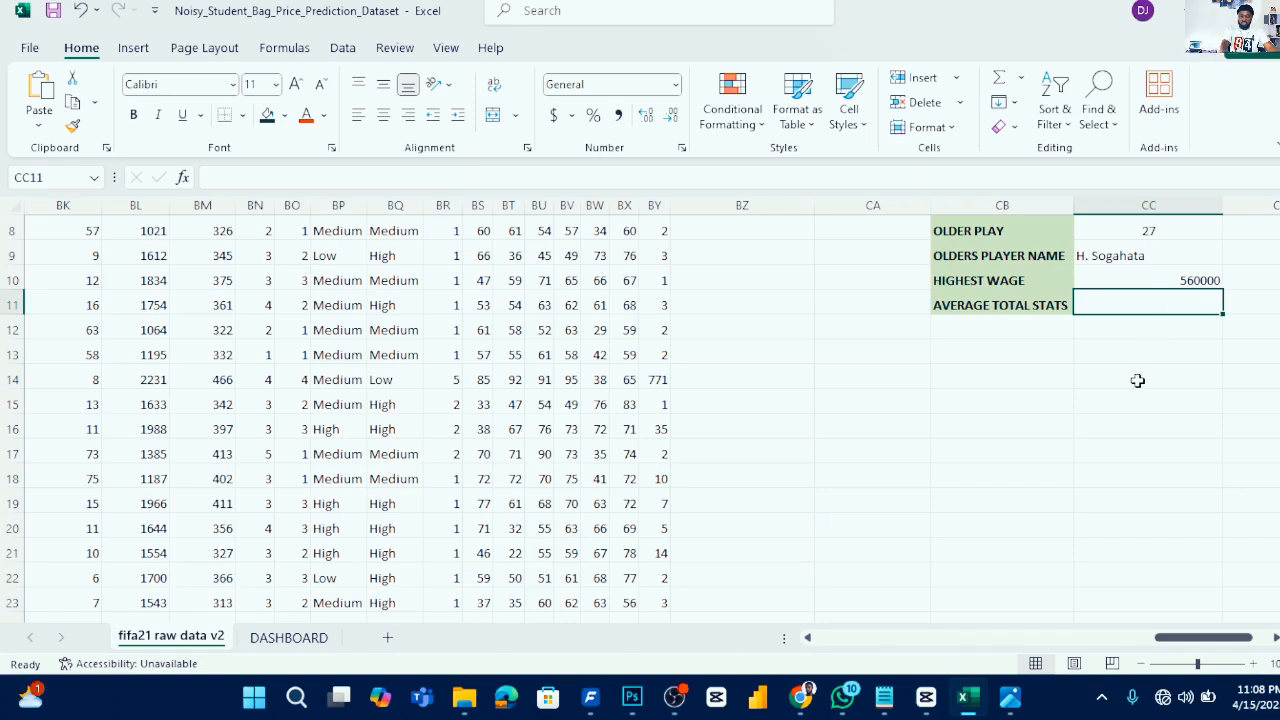
pyautogui.write('=AVE')
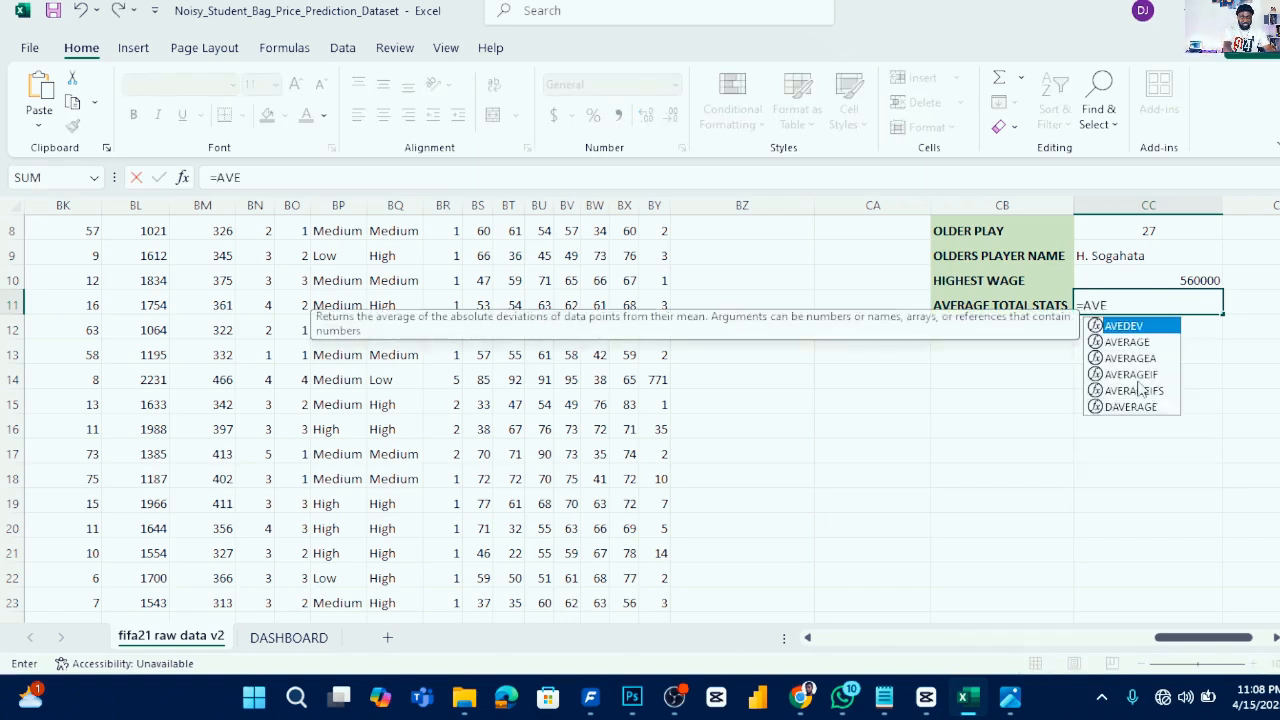
pyautogui.write('RAGE(')
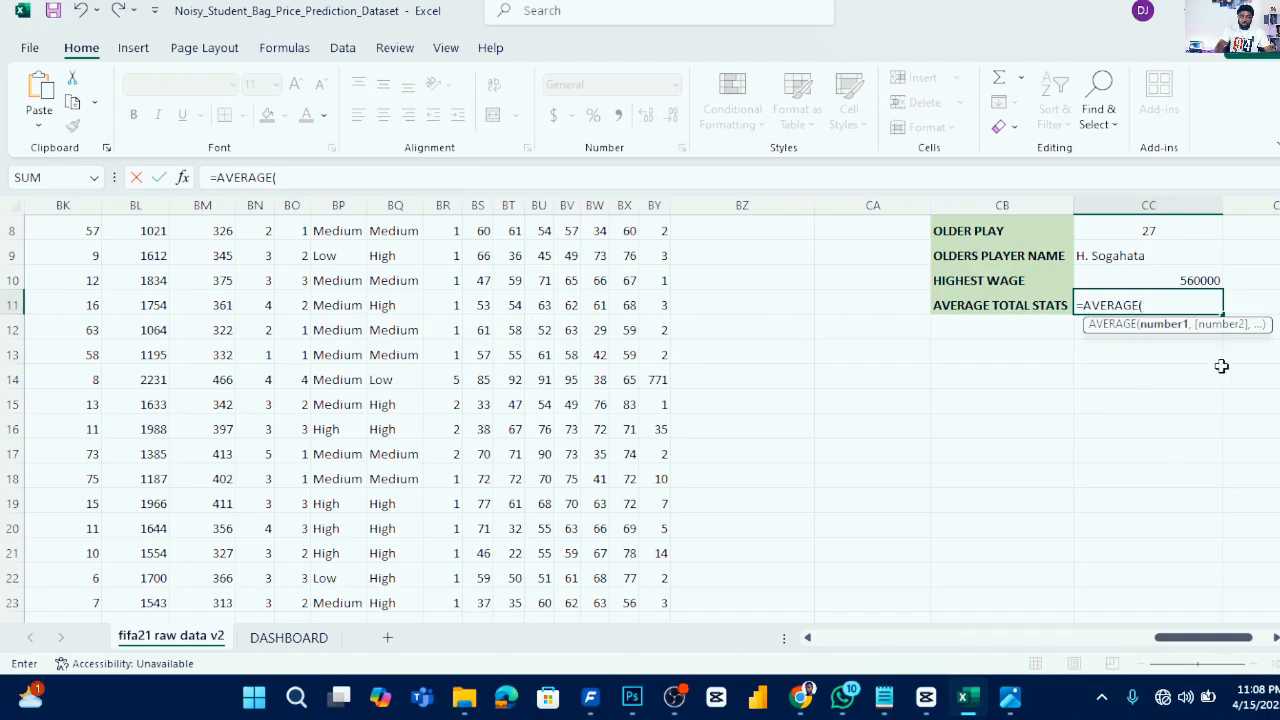
pyautogui.moveTo(1190, 635); pyautogui.dragTo(1137, 664)
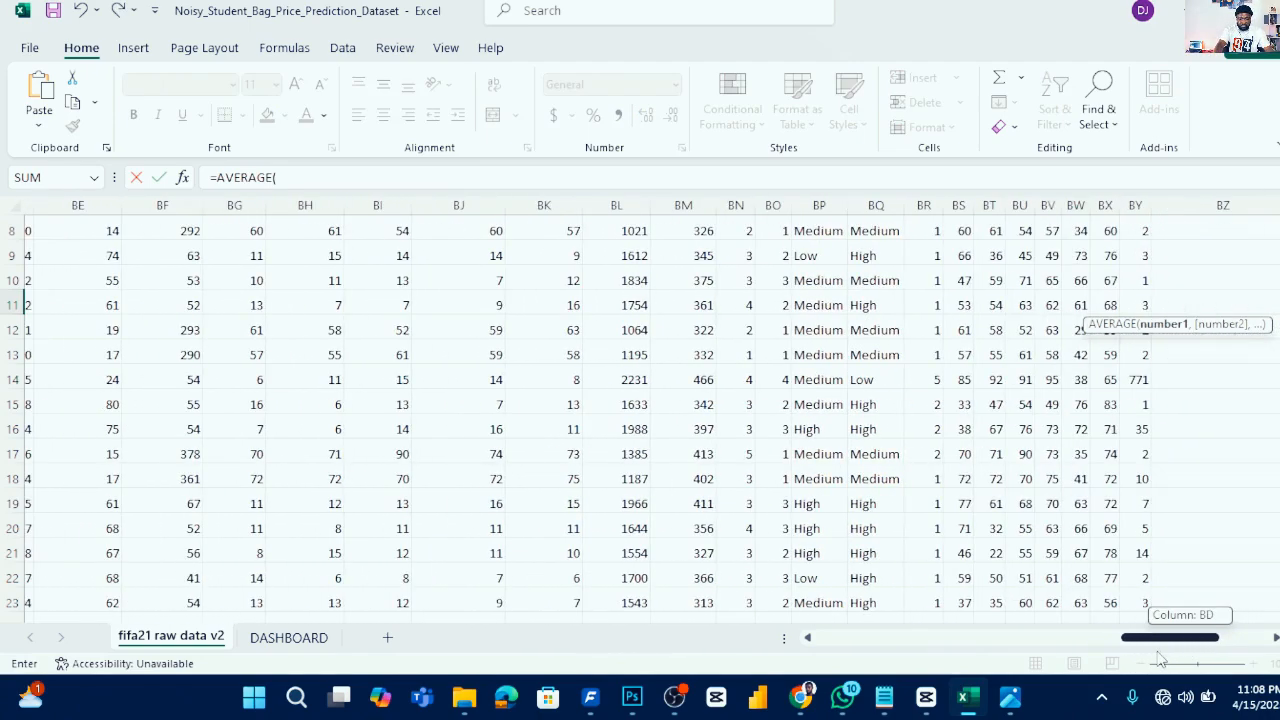
pyautogui.moveTo(1160, 658); pyautogui.dragTo(1158, 655)
pyautogui.scroll(3, 815, 440)
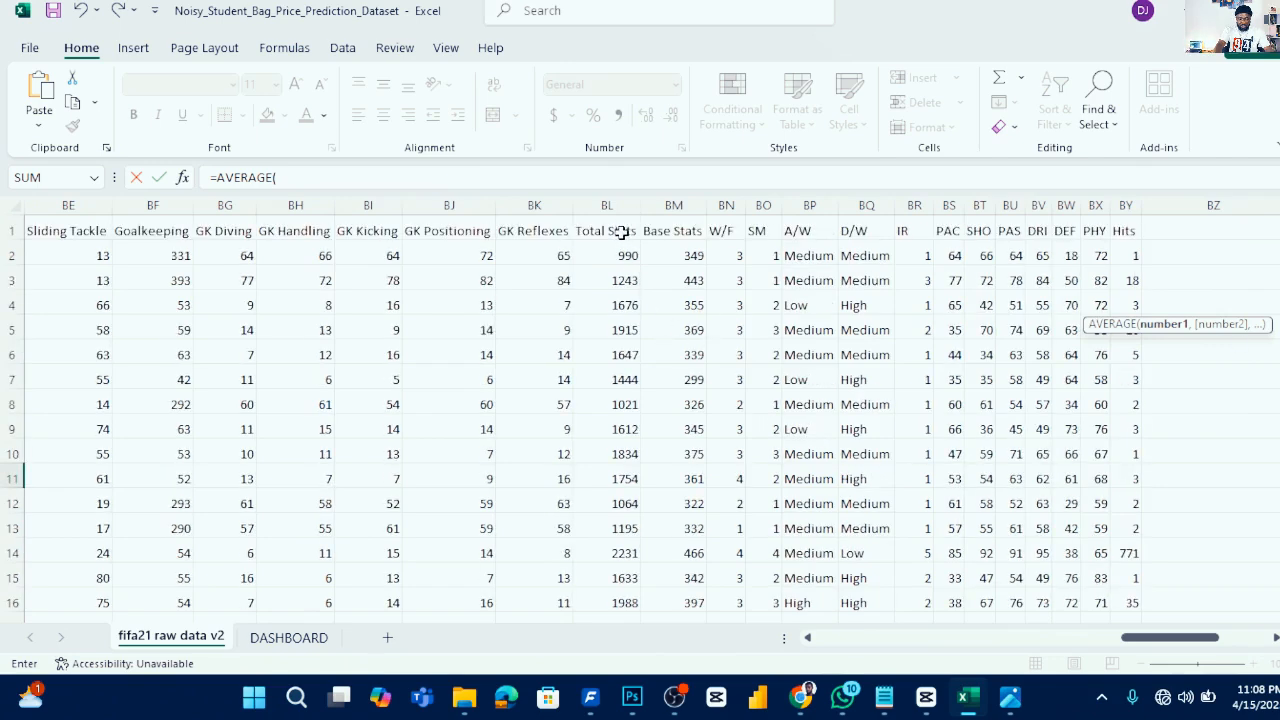
pyautogui.click(625, 256)
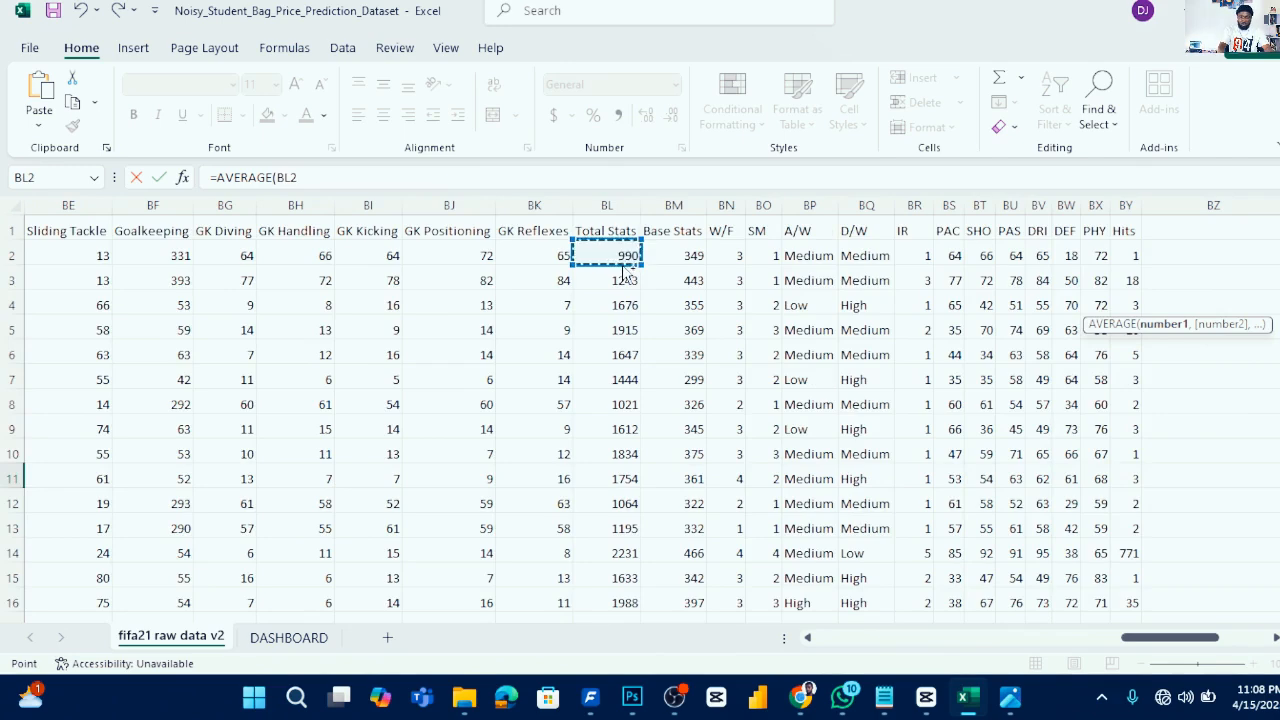
pyautogui.hotkey('ctrl', 'shift', 'Down')
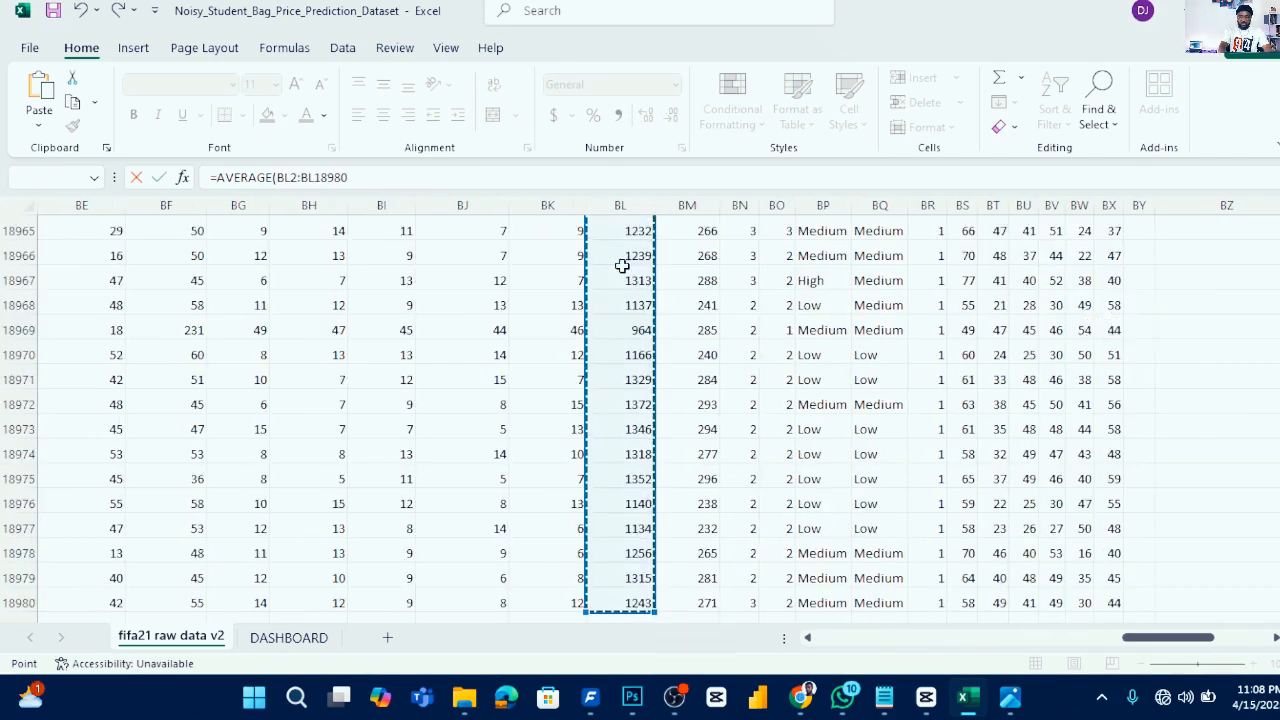
pyautogui.press('Return')
# - Center-align the calculated values in CC7:CC11
pyautogui.scroll(2, 1178, 325)
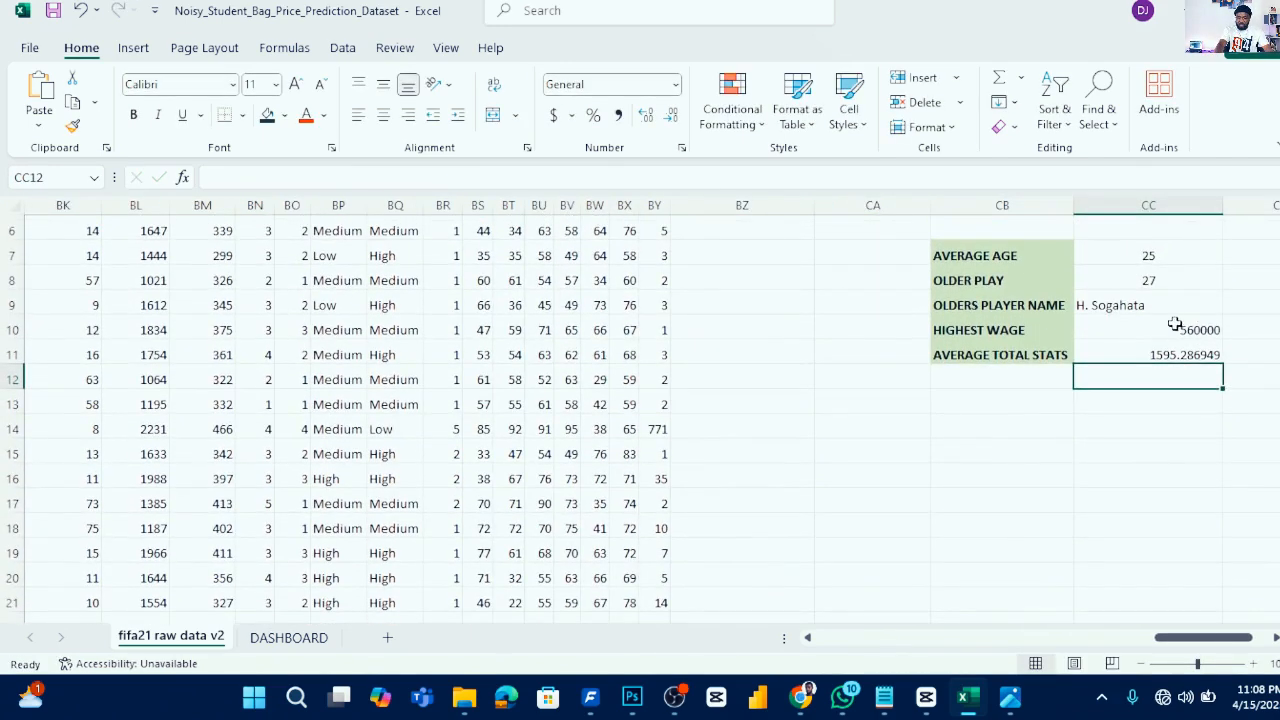
pyautogui.moveTo(1170, 256); pyautogui.dragTo(1155, 356)
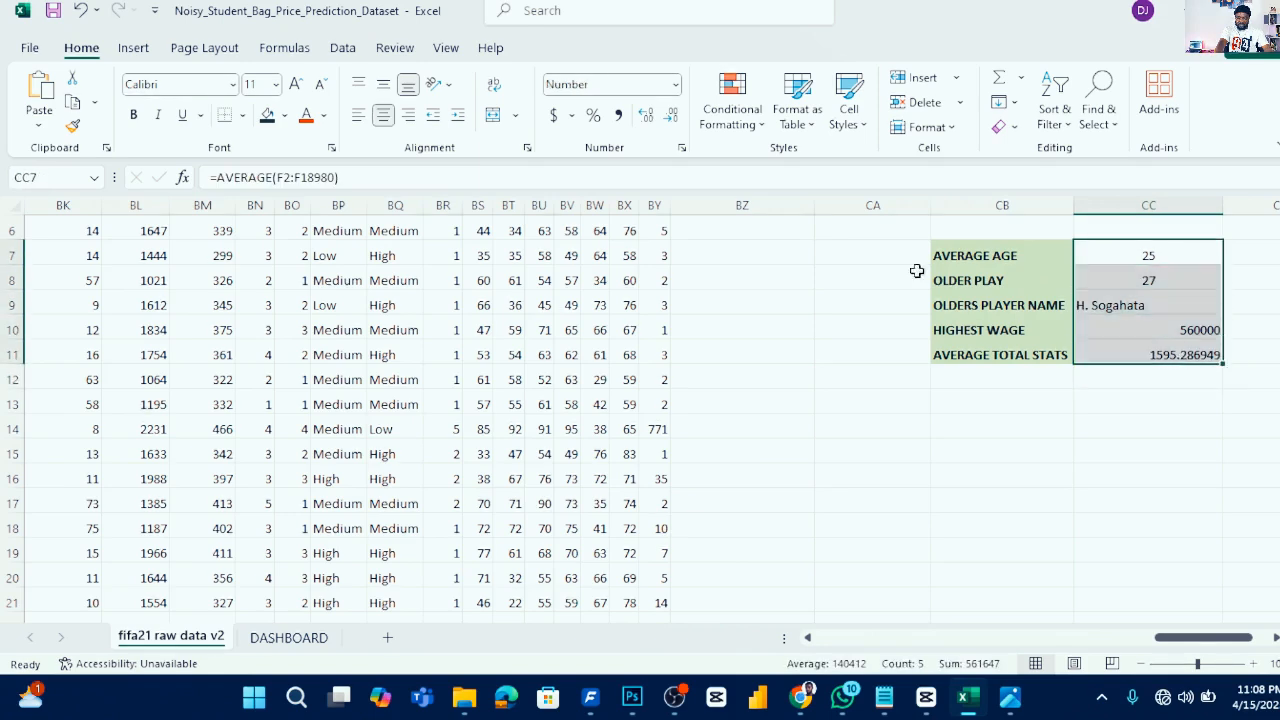
pyautogui.click(384, 116)
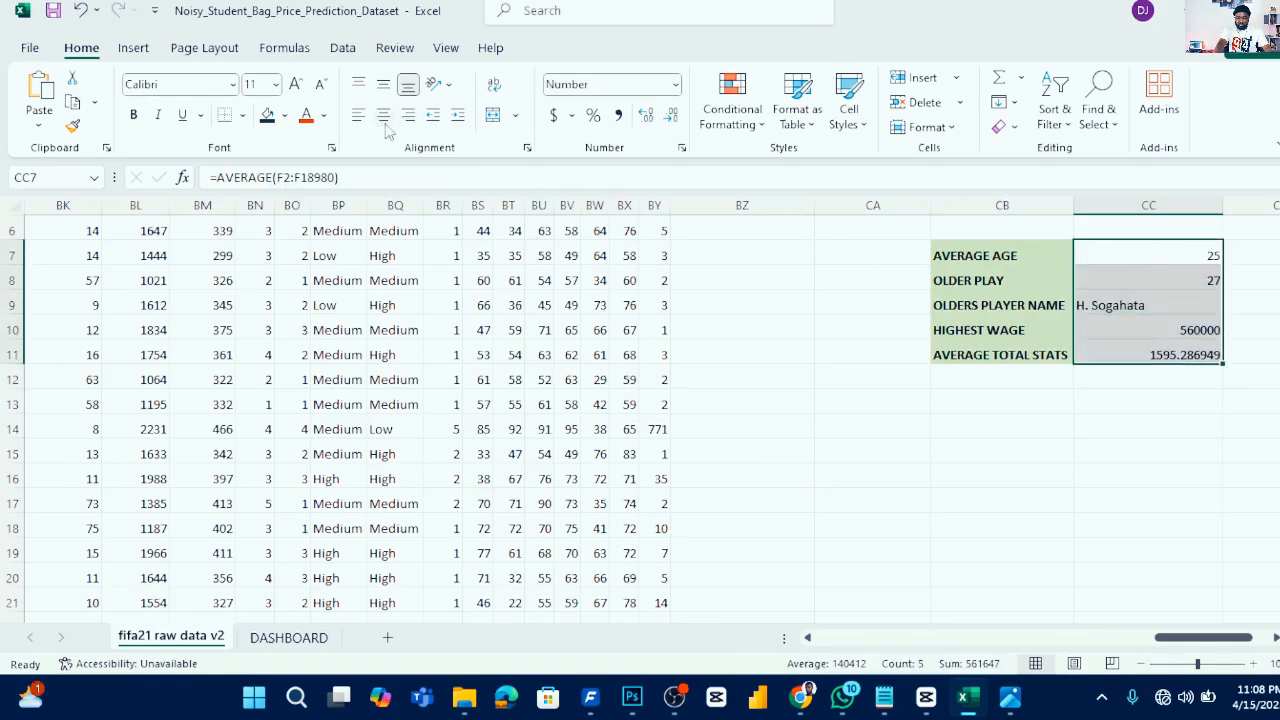
pyautogui.click(384, 116)
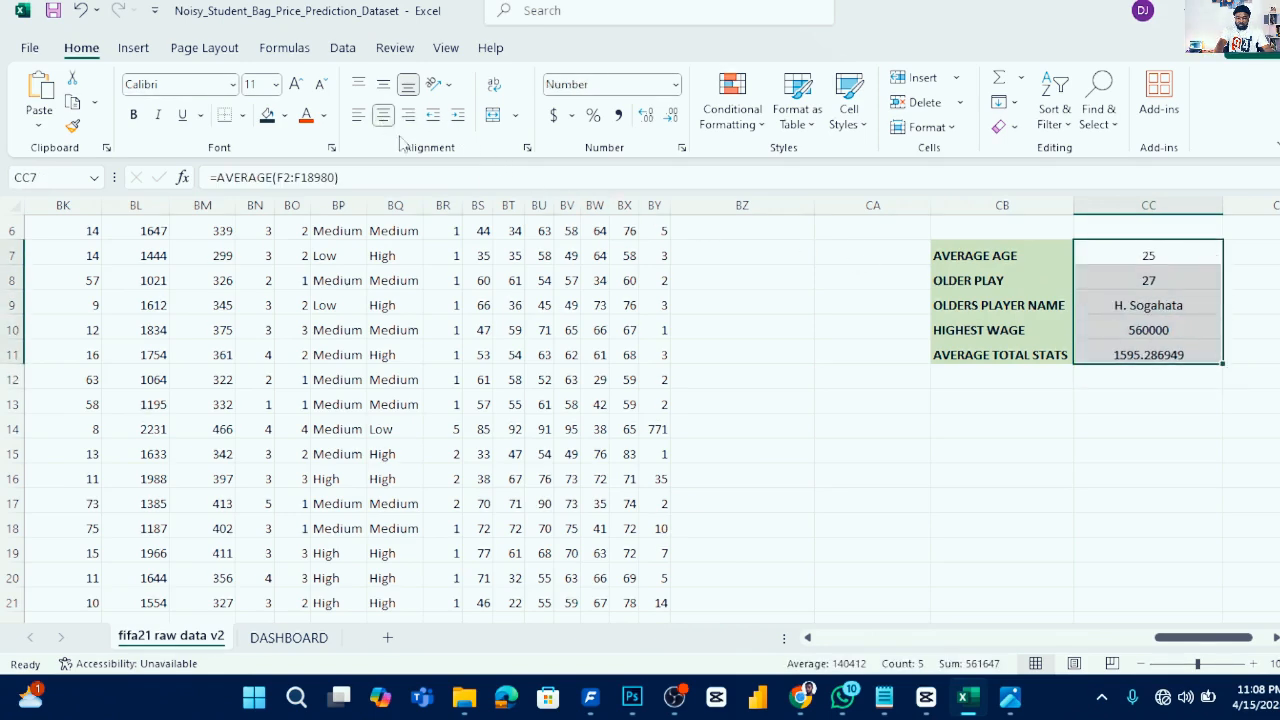
pyautogui.click(1198, 435)
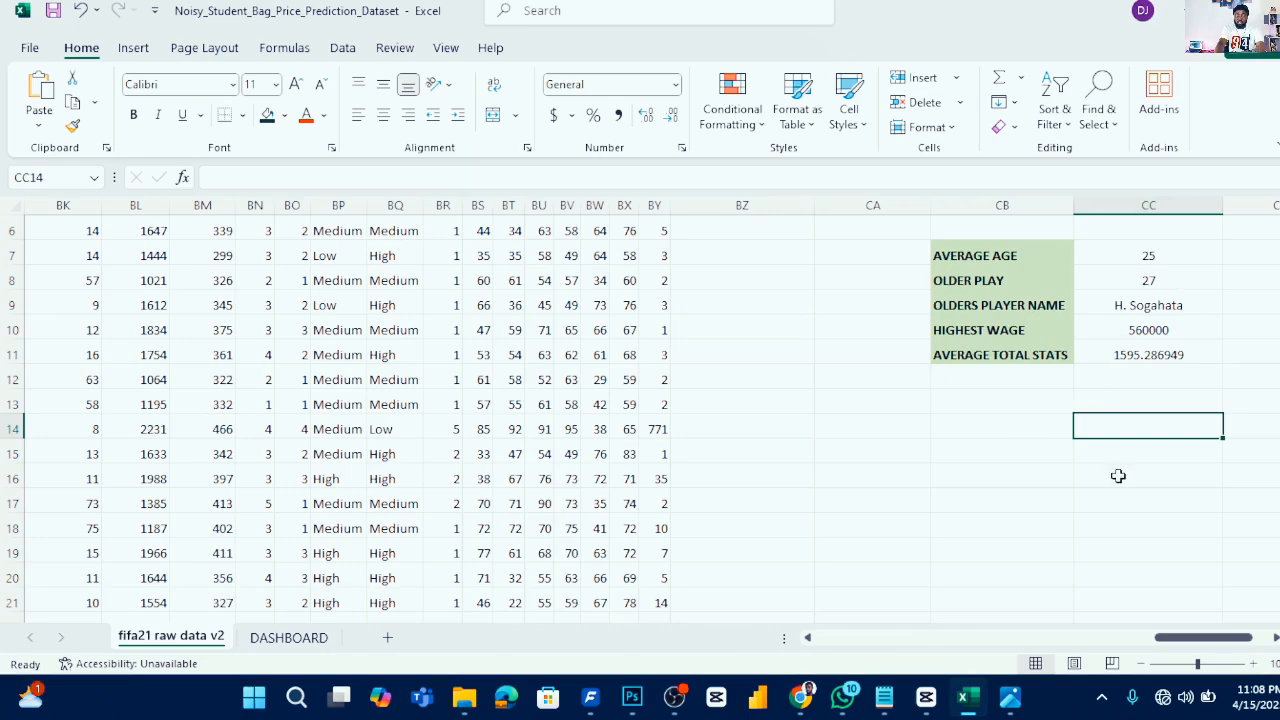
# - On the DASHBOARD sheet, add a text box labelled AVG AGE over the first KPI card
pyautogui.click(300, 636)
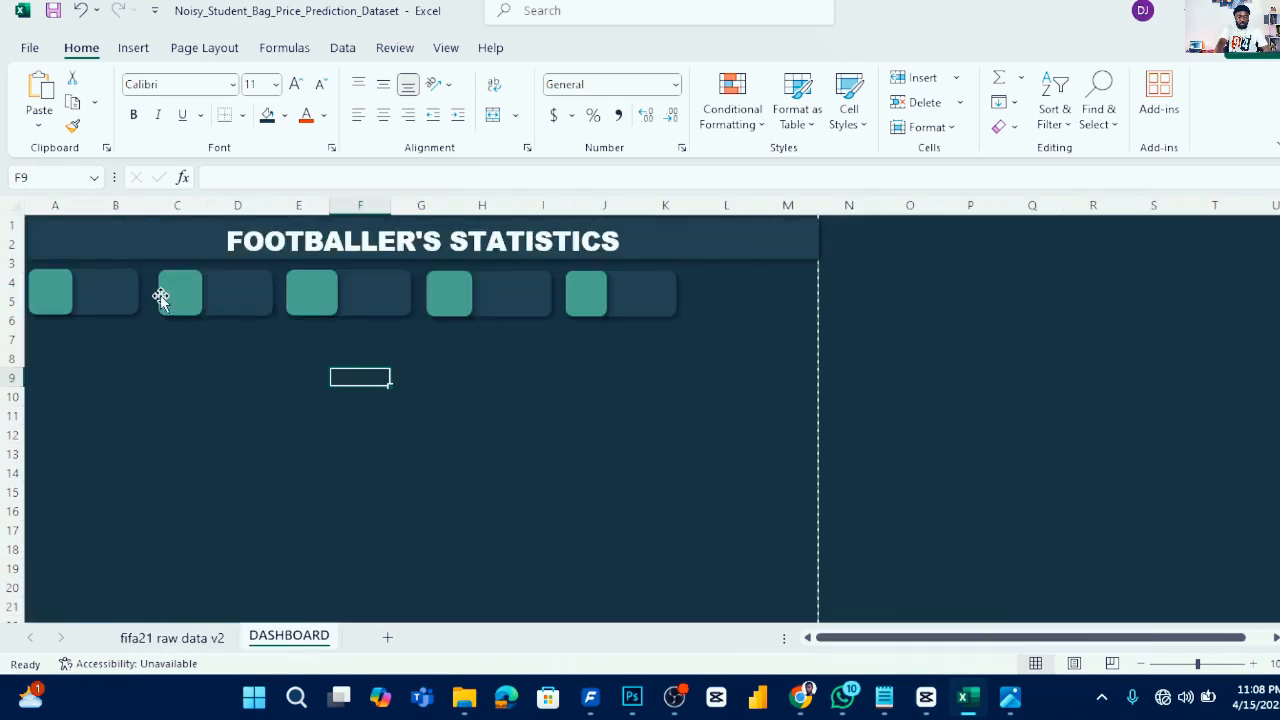
pyautogui.click(178, 638)
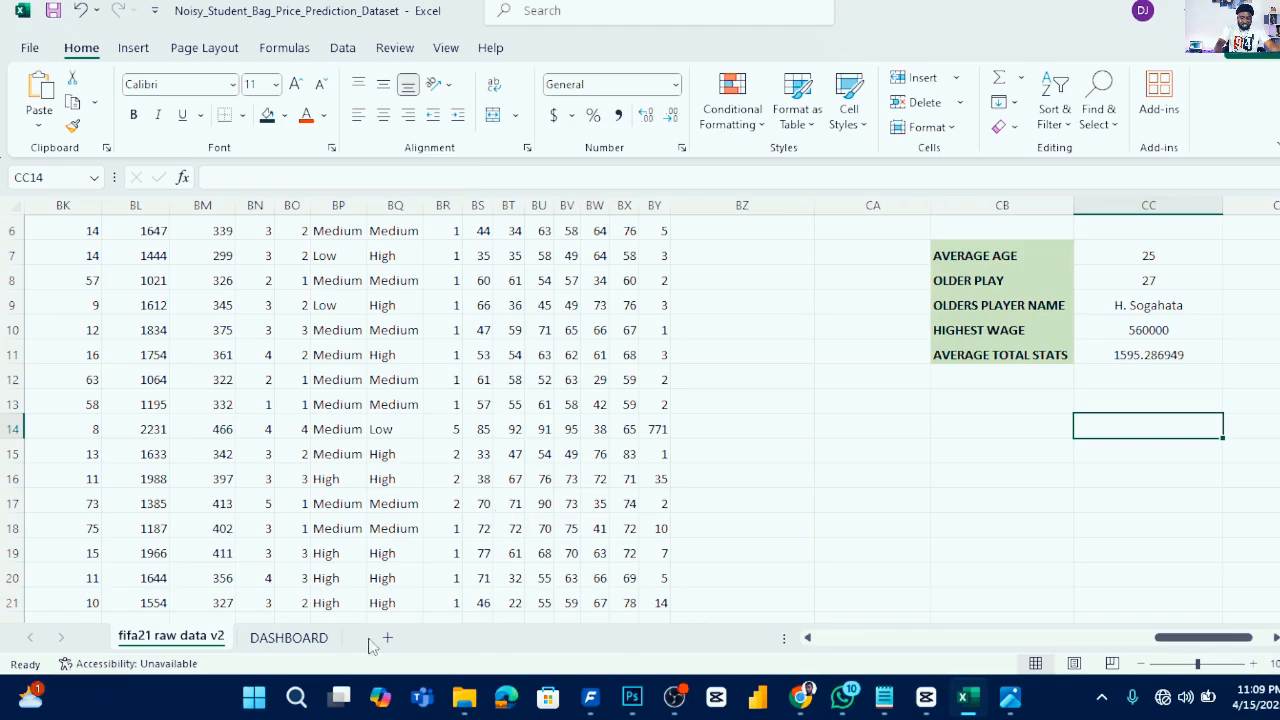
pyautogui.click(300, 638)
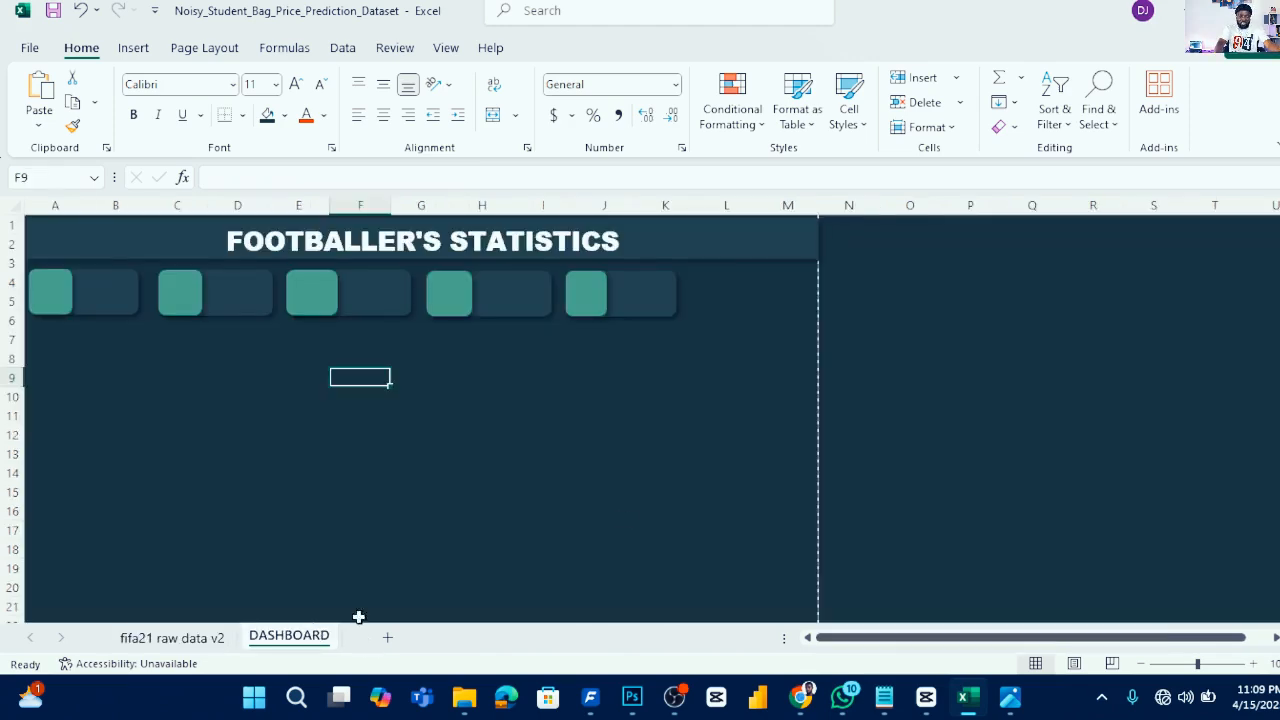
pyautogui.click(114, 297)
pyautogui.click(114, 398)
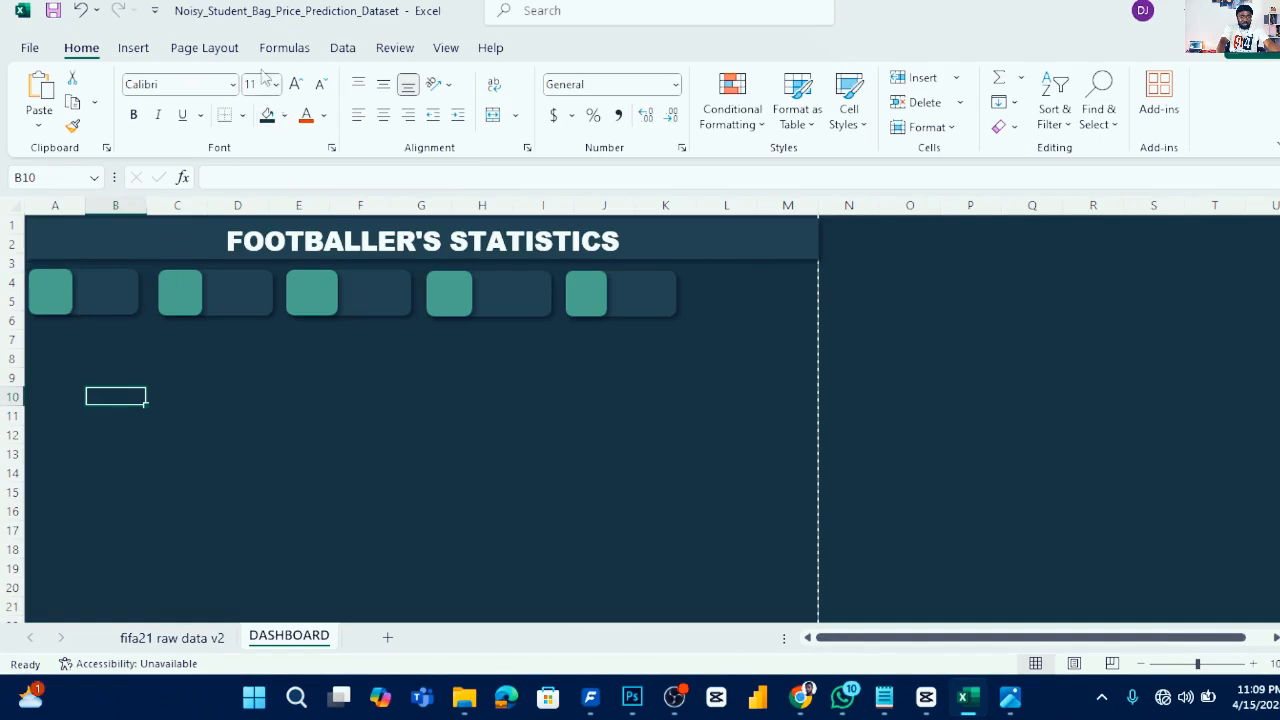
pyautogui.click(133, 48)
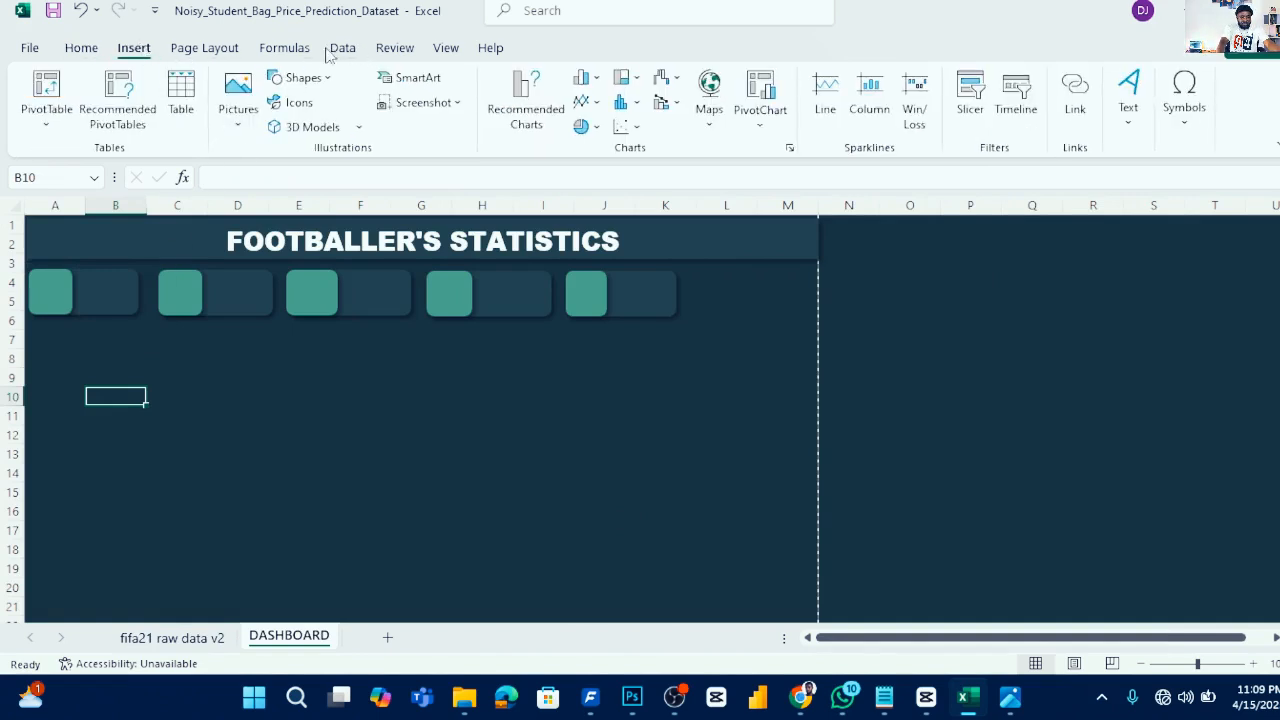
pyautogui.click(326, 80)
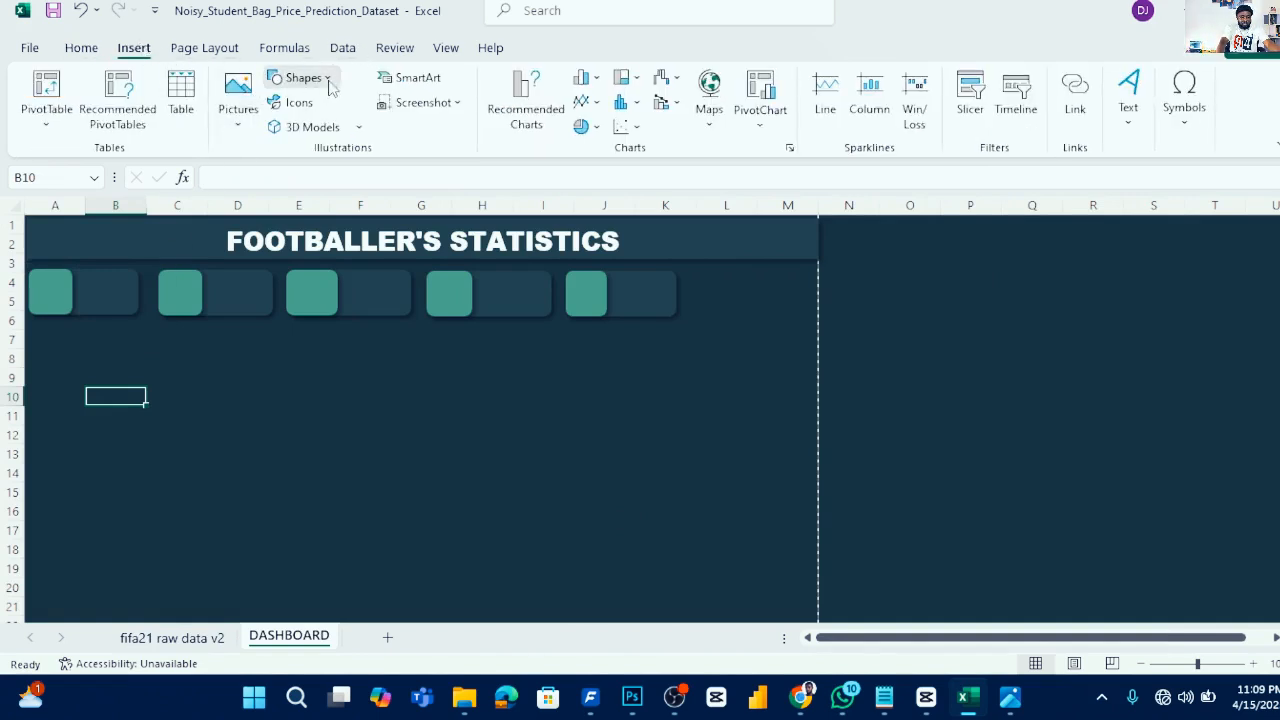
pyautogui.click(277, 130)
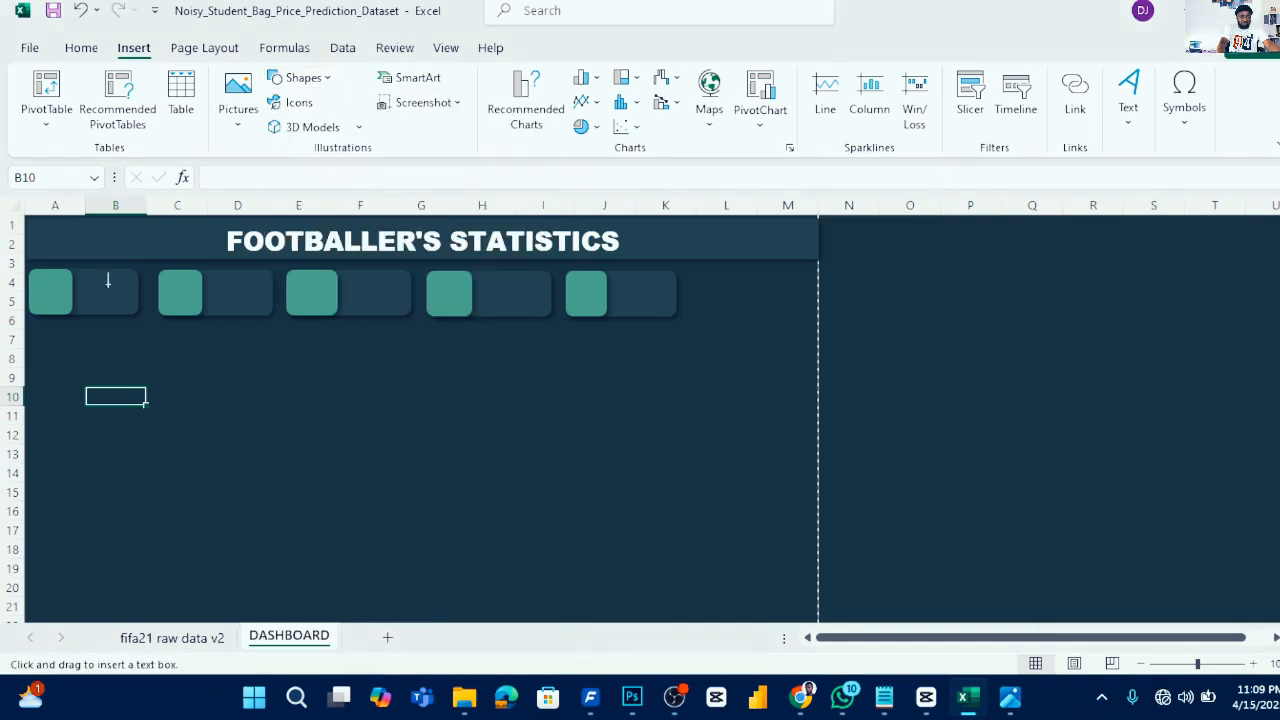
pyautogui.moveTo(108, 289); pyautogui.dragTo(144, 297)
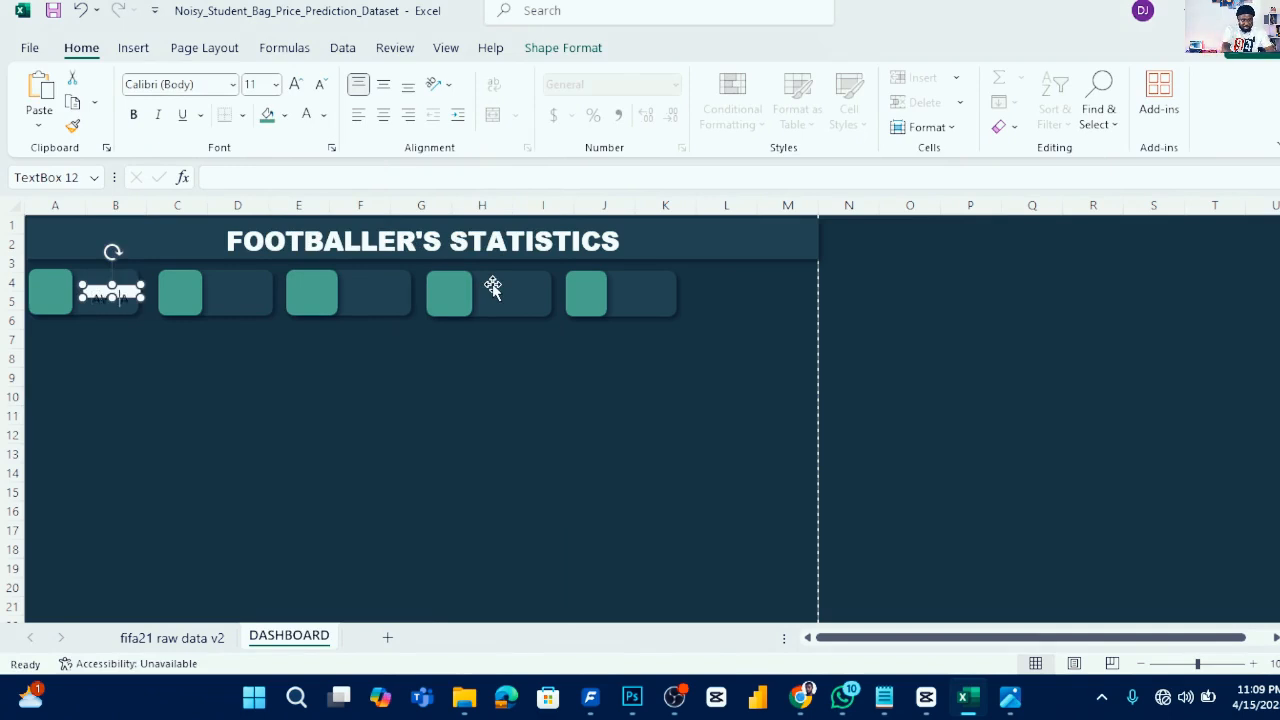
pyautogui.moveTo(140, 288); pyautogui.dragTo(160, 291)
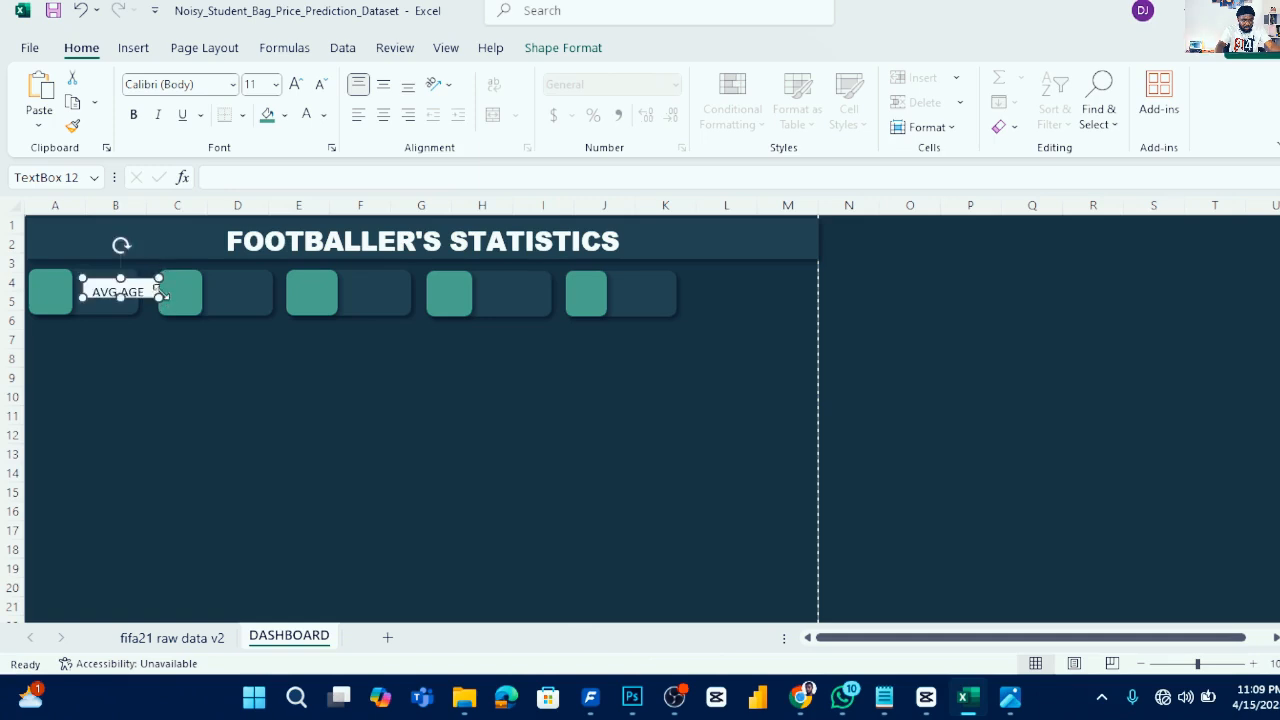
# - Set the AVG AGE text box to no fill and no outline, and nudge it up within the card
pyautogui.click(555, 48)
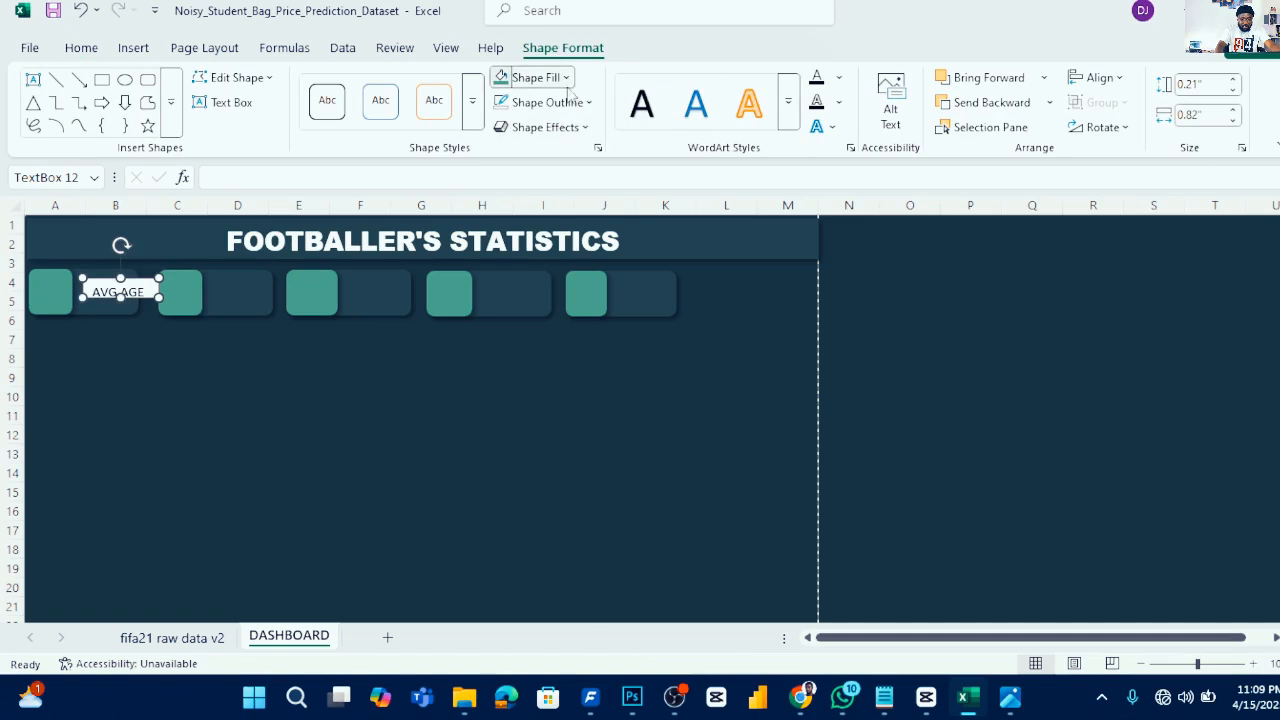
pyautogui.click(564, 79)
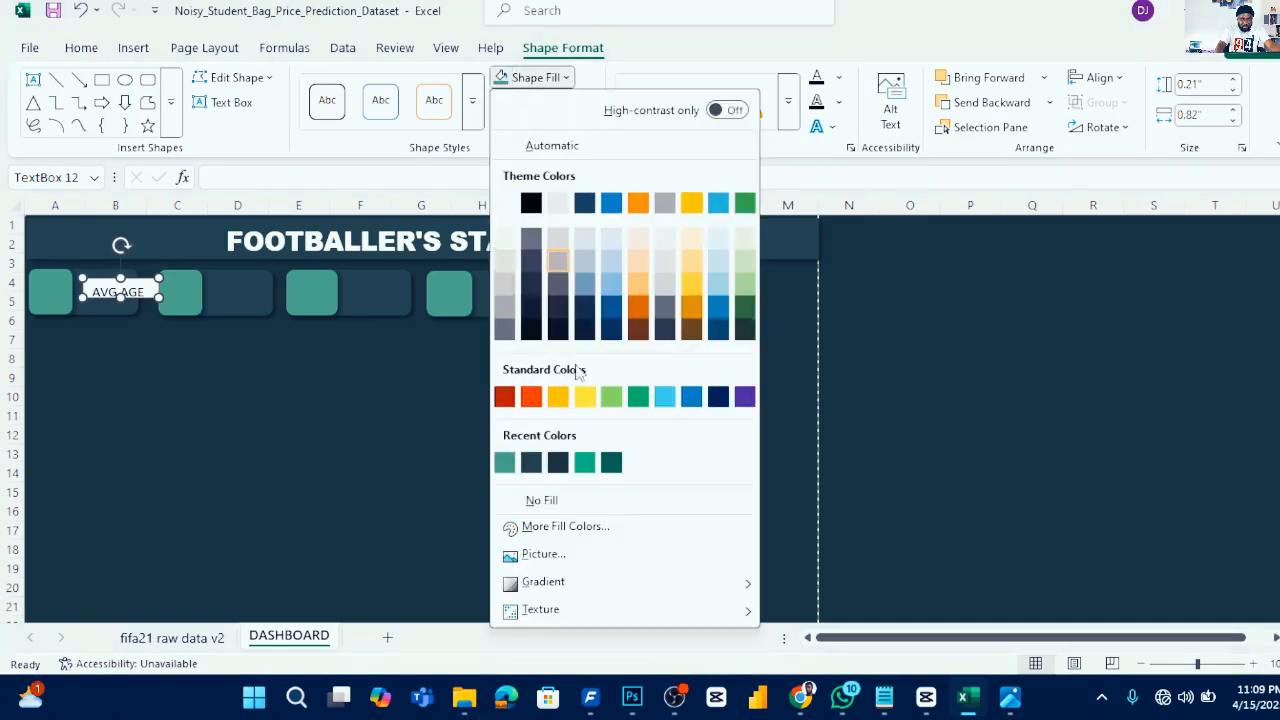
pyautogui.click(563, 503)
pyautogui.click(589, 104)
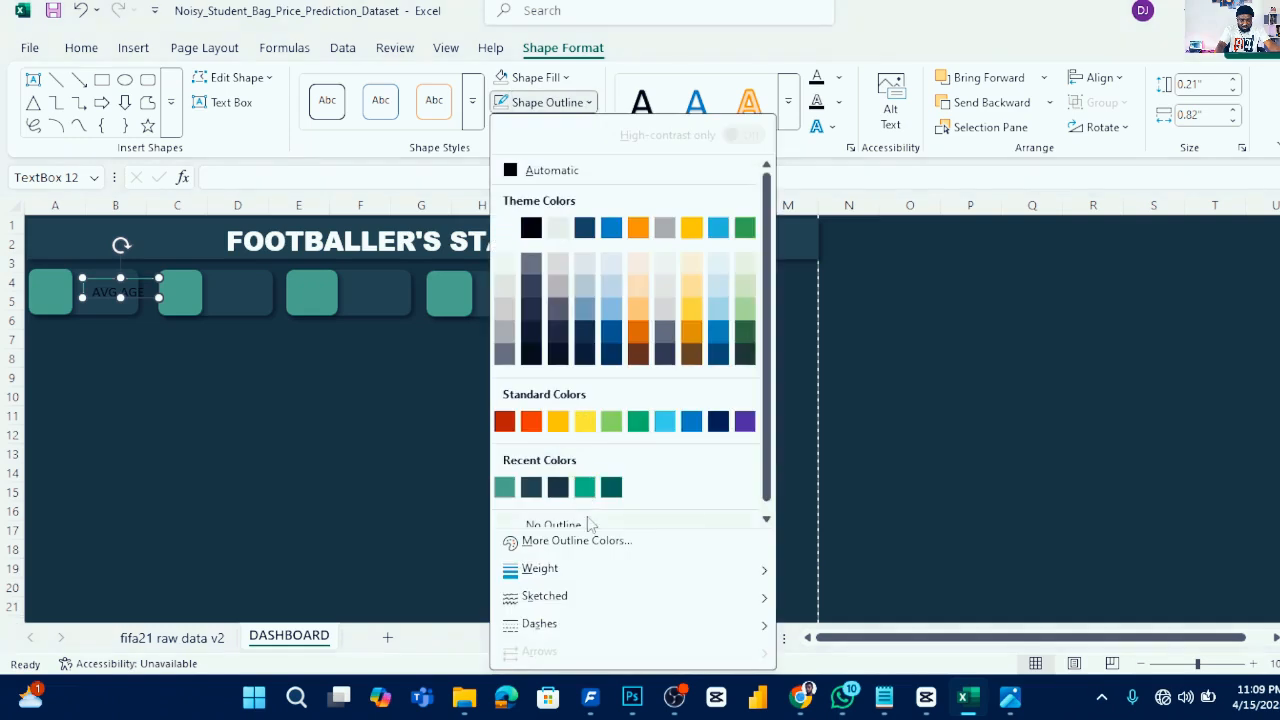
pyautogui.click(578, 516)
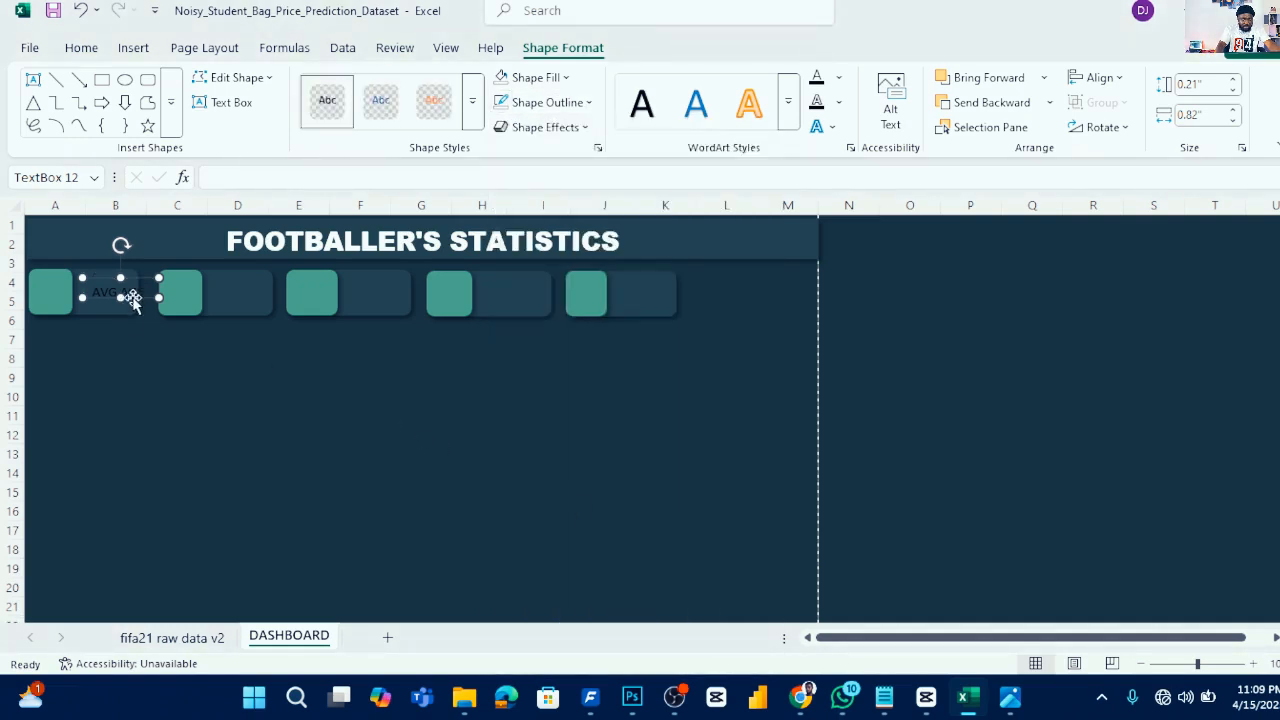
pyautogui.moveTo(129, 296); pyautogui.dragTo(122, 290)
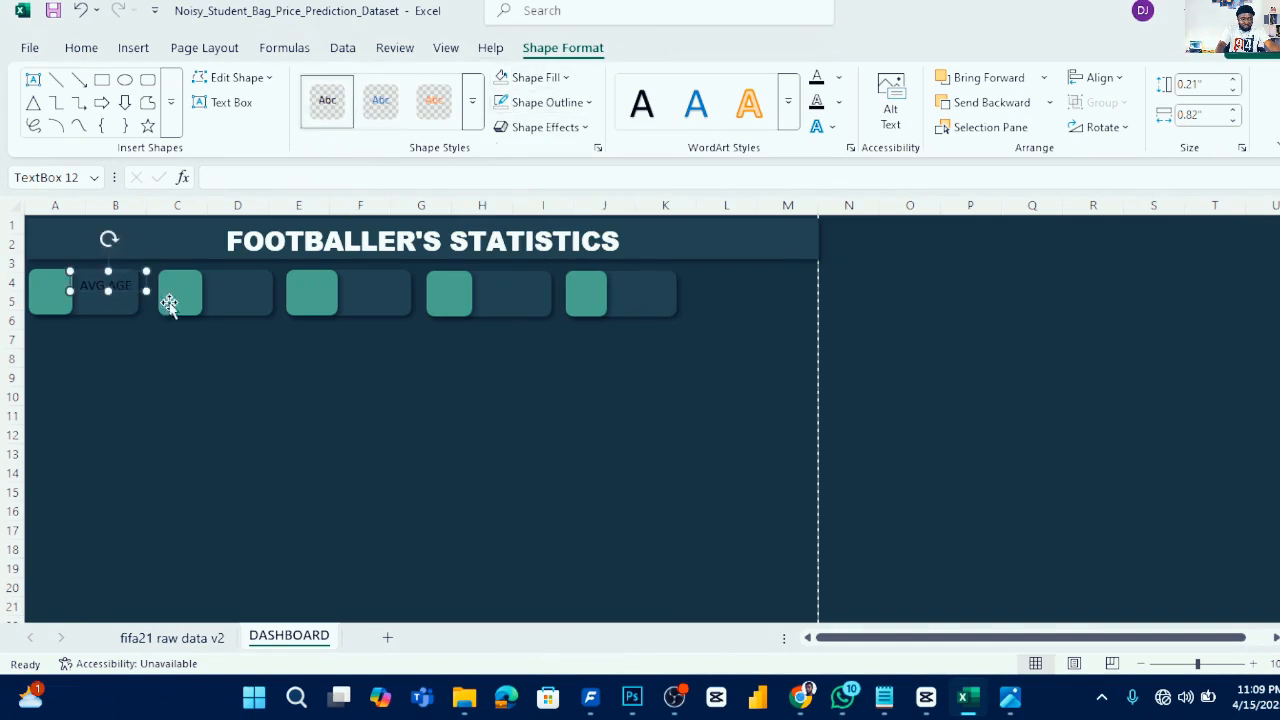
pyautogui.click(82, 48)
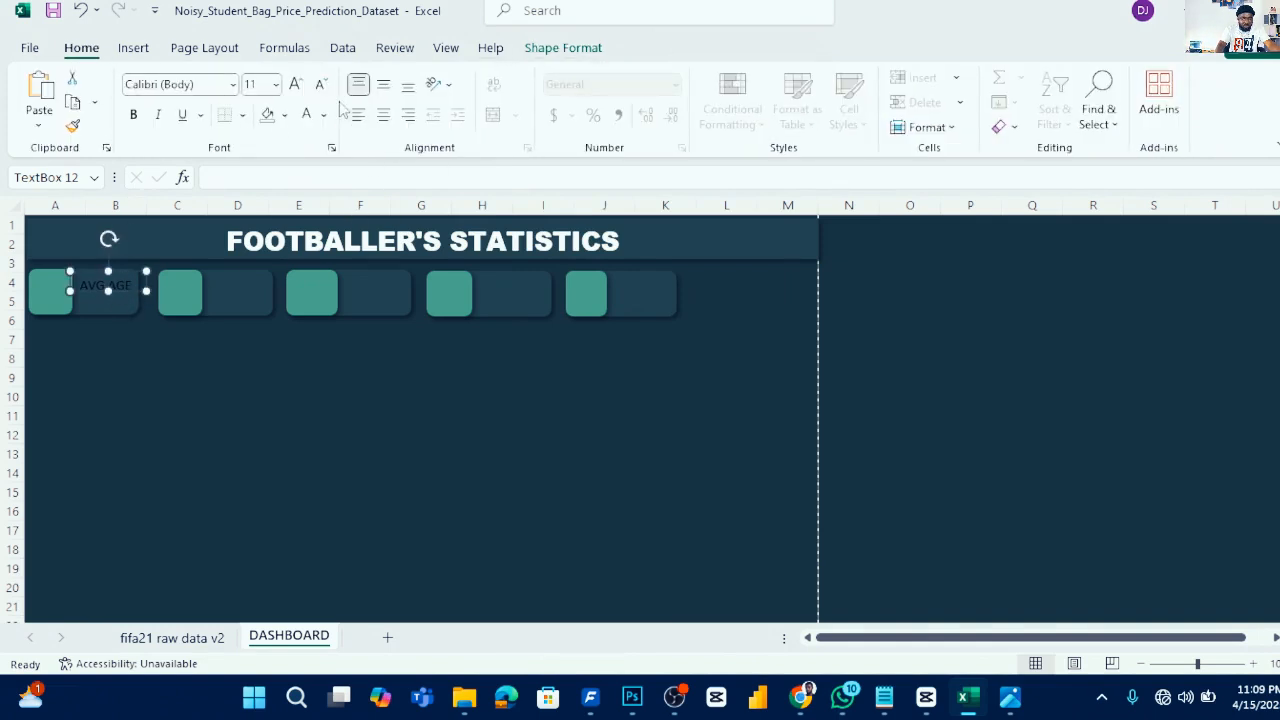
# - Set the AVG AGE label text to white and nudge the text box slightly within the card
pyautogui.click(323, 115)
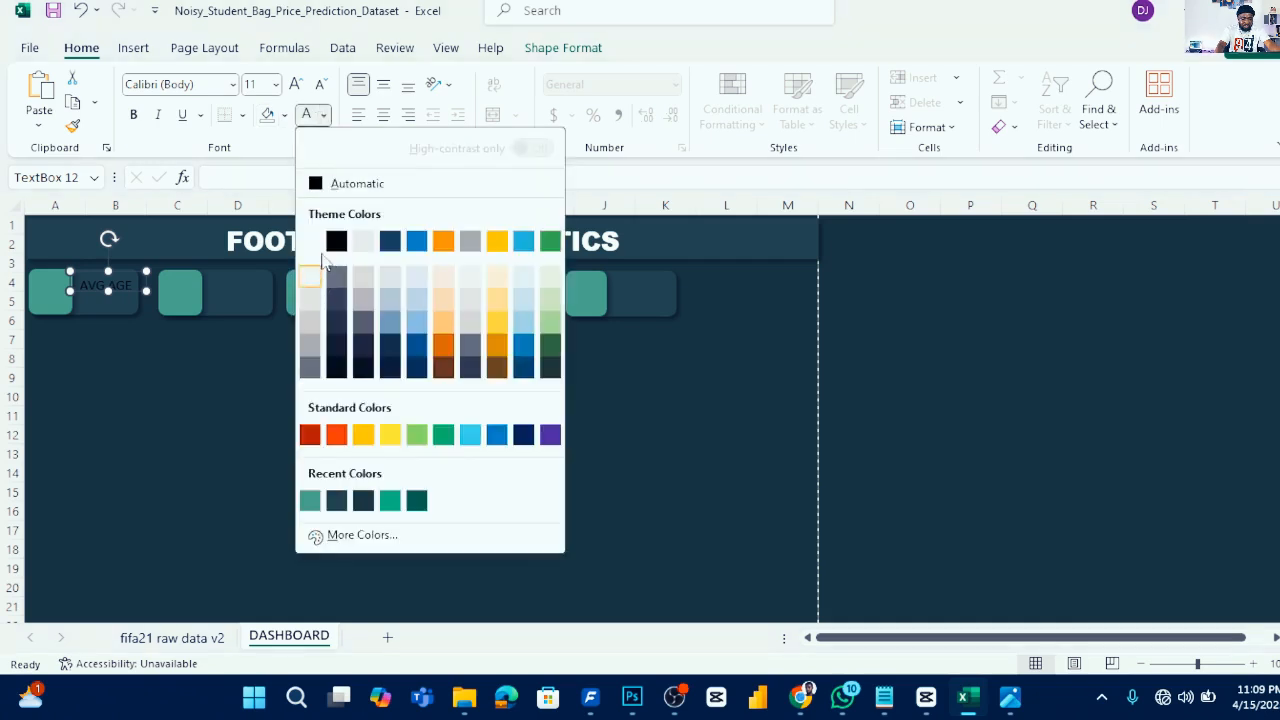
pyautogui.click(312, 244)
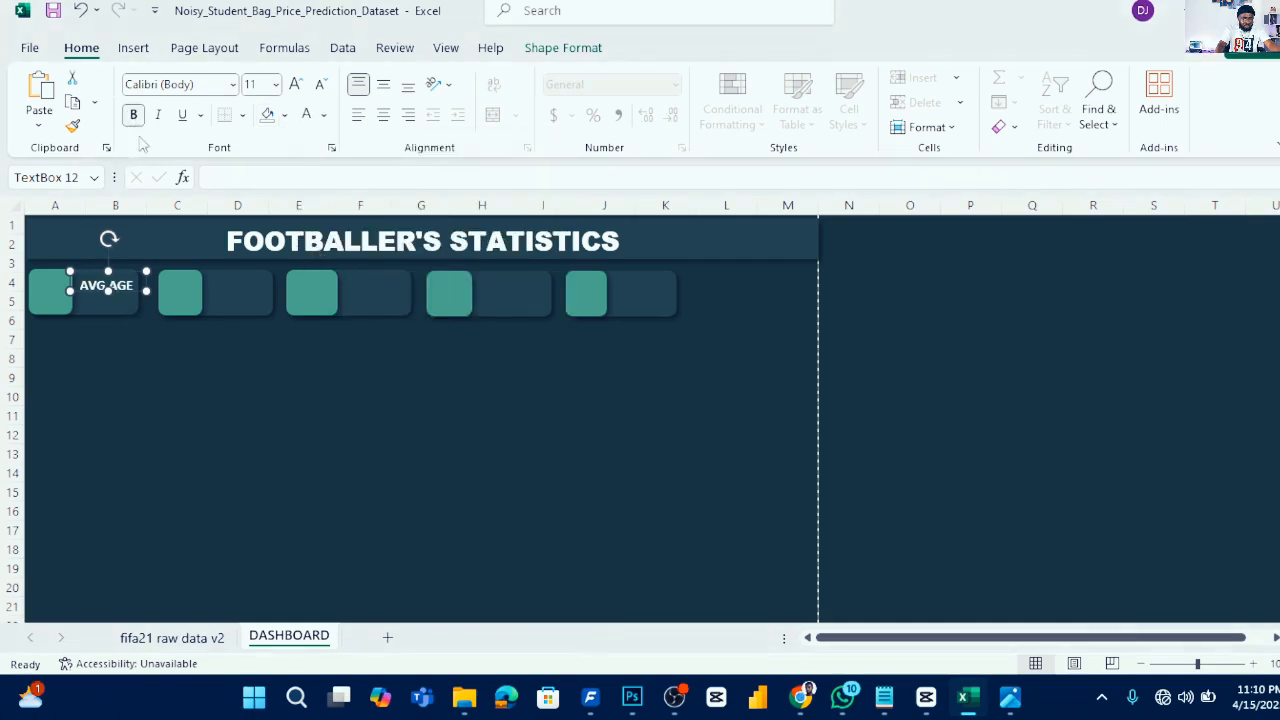
pyautogui.moveTo(124, 286); pyautogui.dragTo(125, 285)
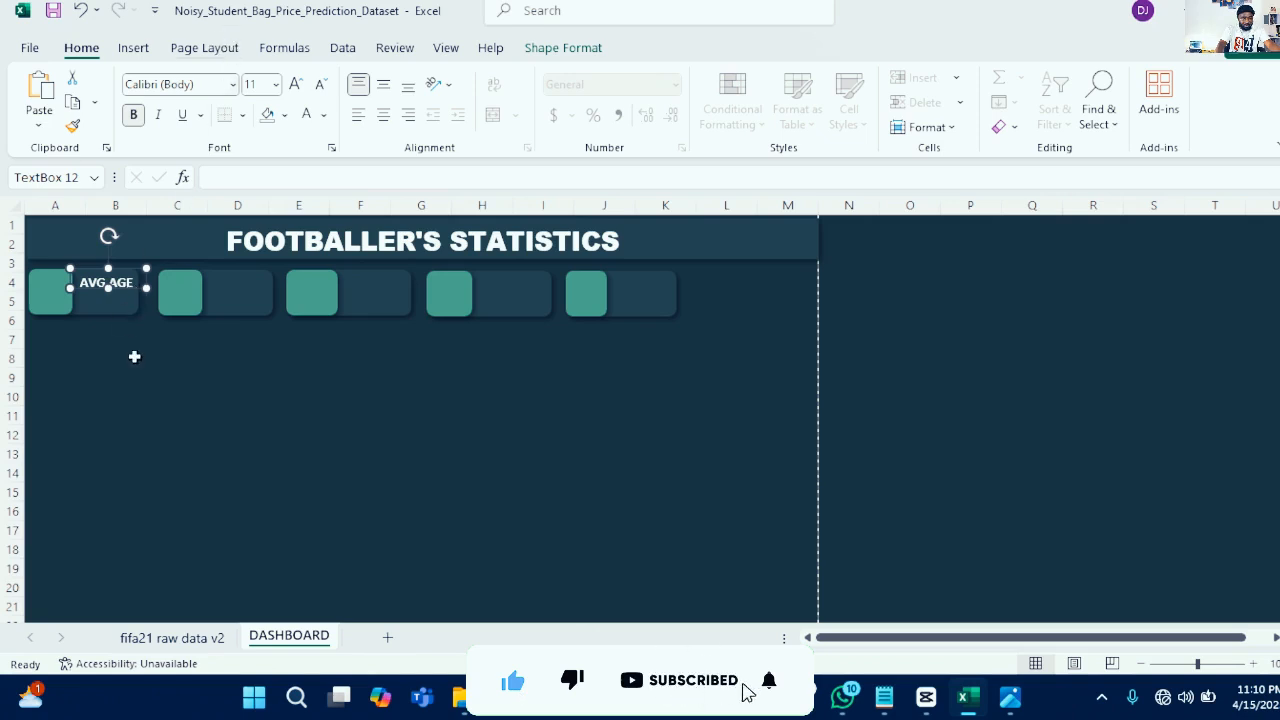
# - Draw a second text box beneath the AVG AGE label in the first KPI card
pyautogui.click(138, 52)
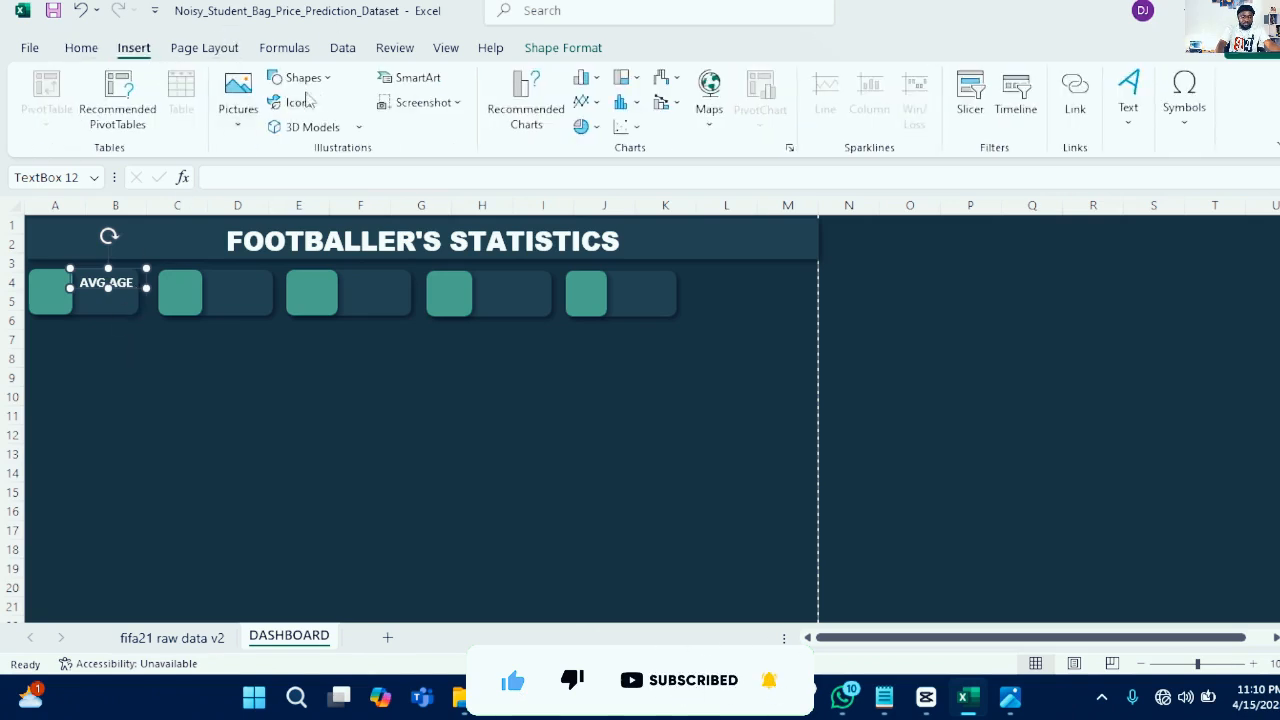
pyautogui.click(303, 77)
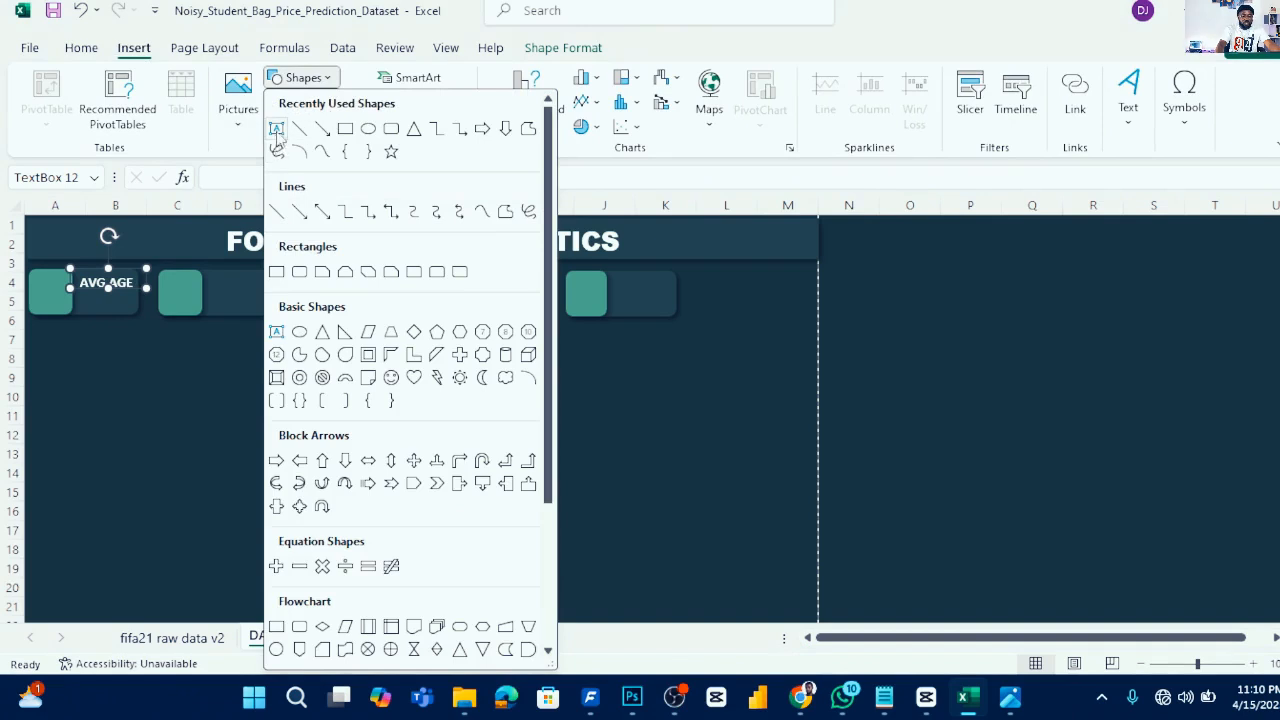
pyautogui.click(277, 130)
pyautogui.moveTo(82, 301); pyautogui.dragTo(141, 313)
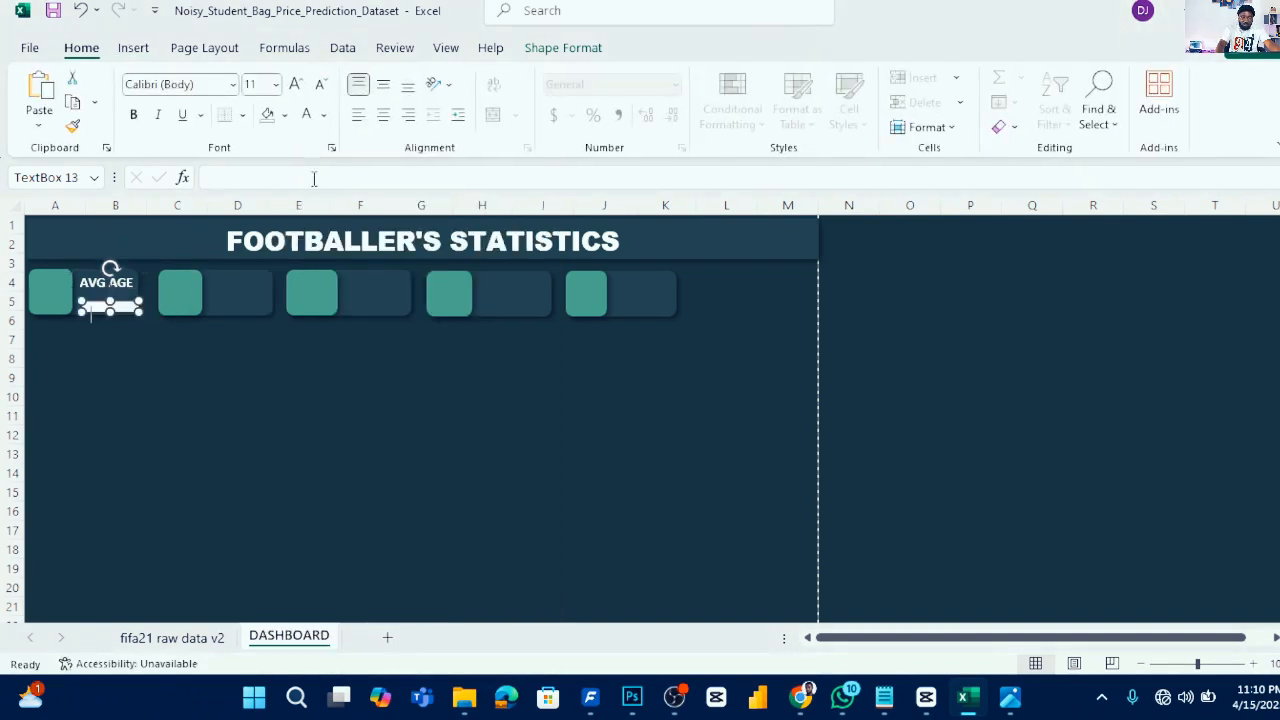
# - Set the new text box to no fill
pyautogui.click(548, 48)
pyautogui.click(590, 103)
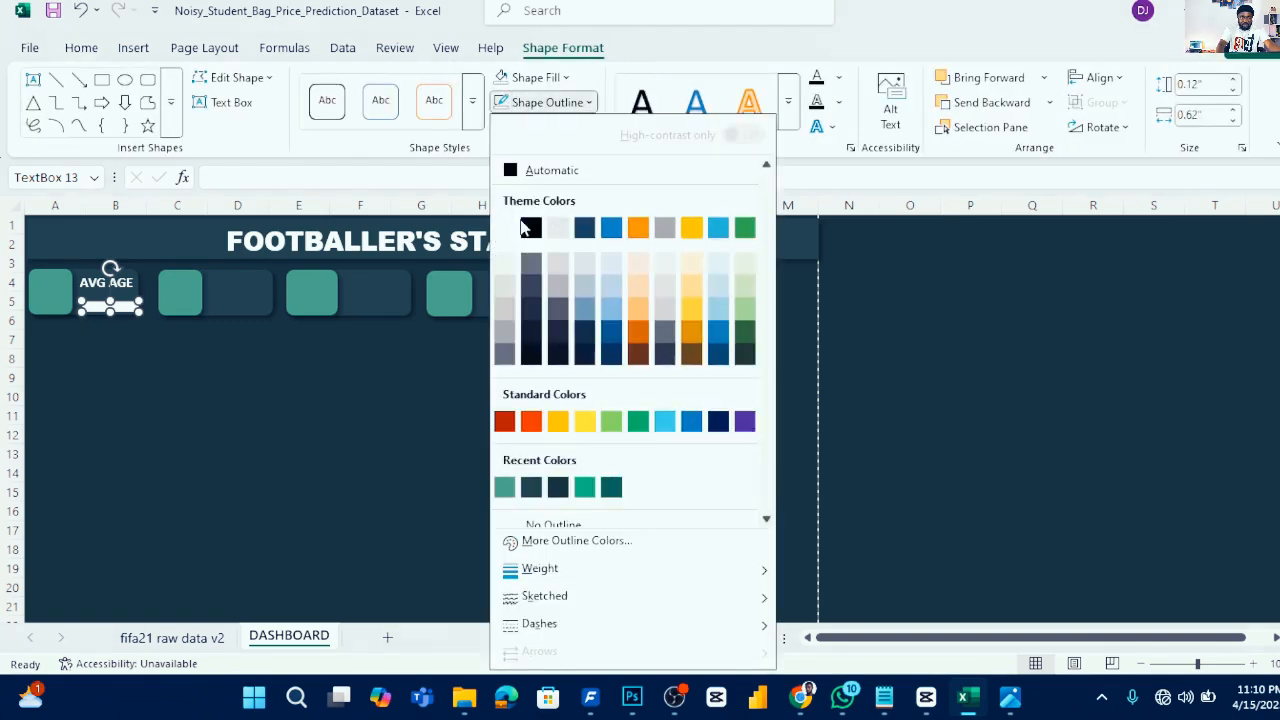
pyautogui.scroll(-1, 558, 512)
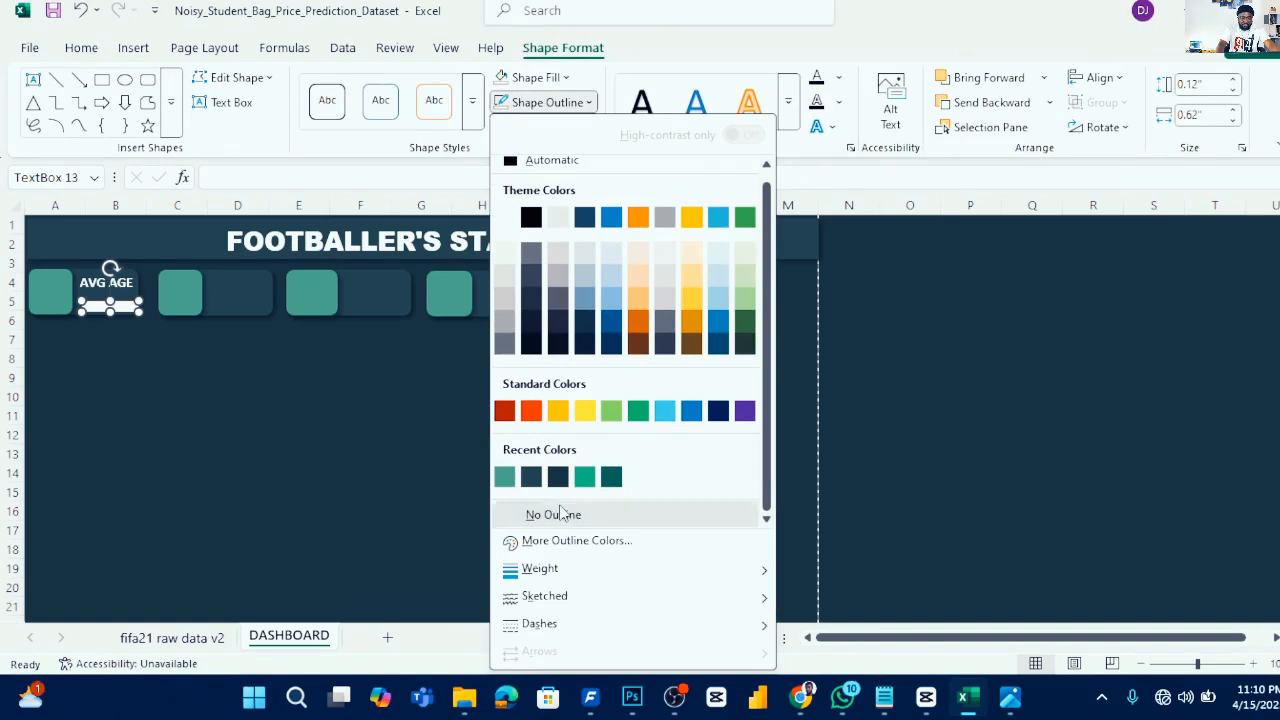
pyautogui.click(565, 80)
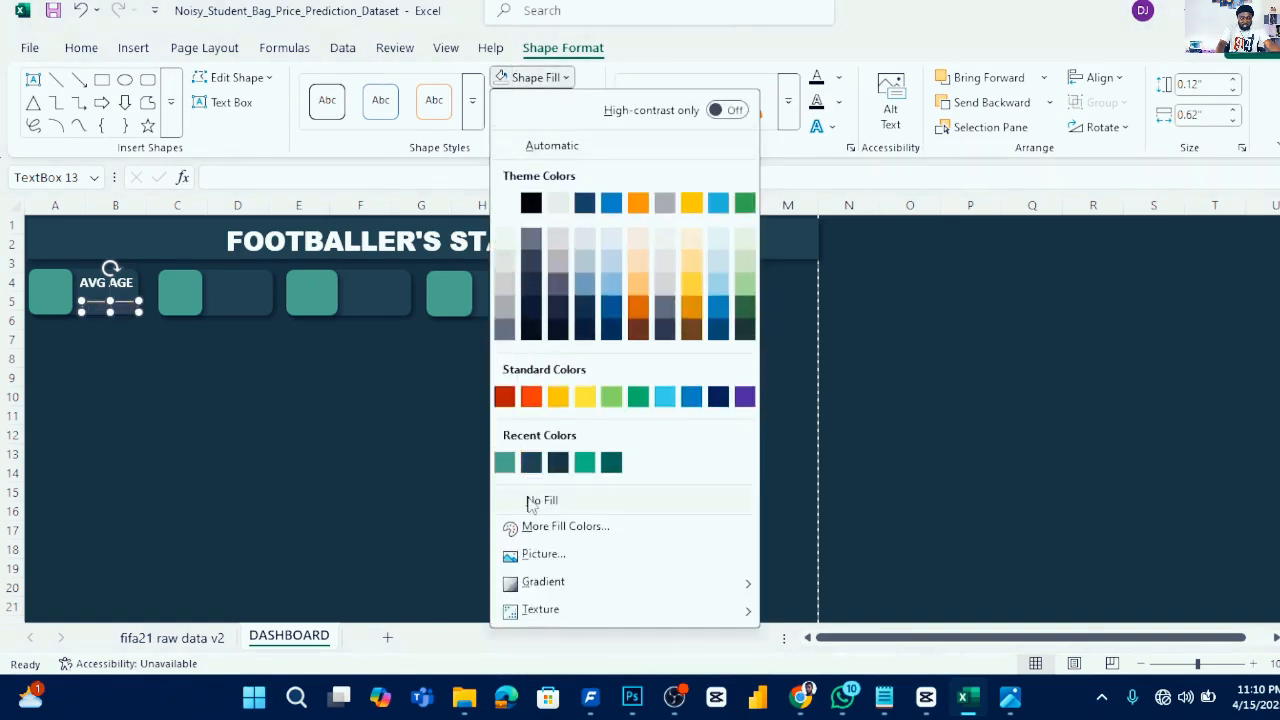
pyautogui.click(533, 502)
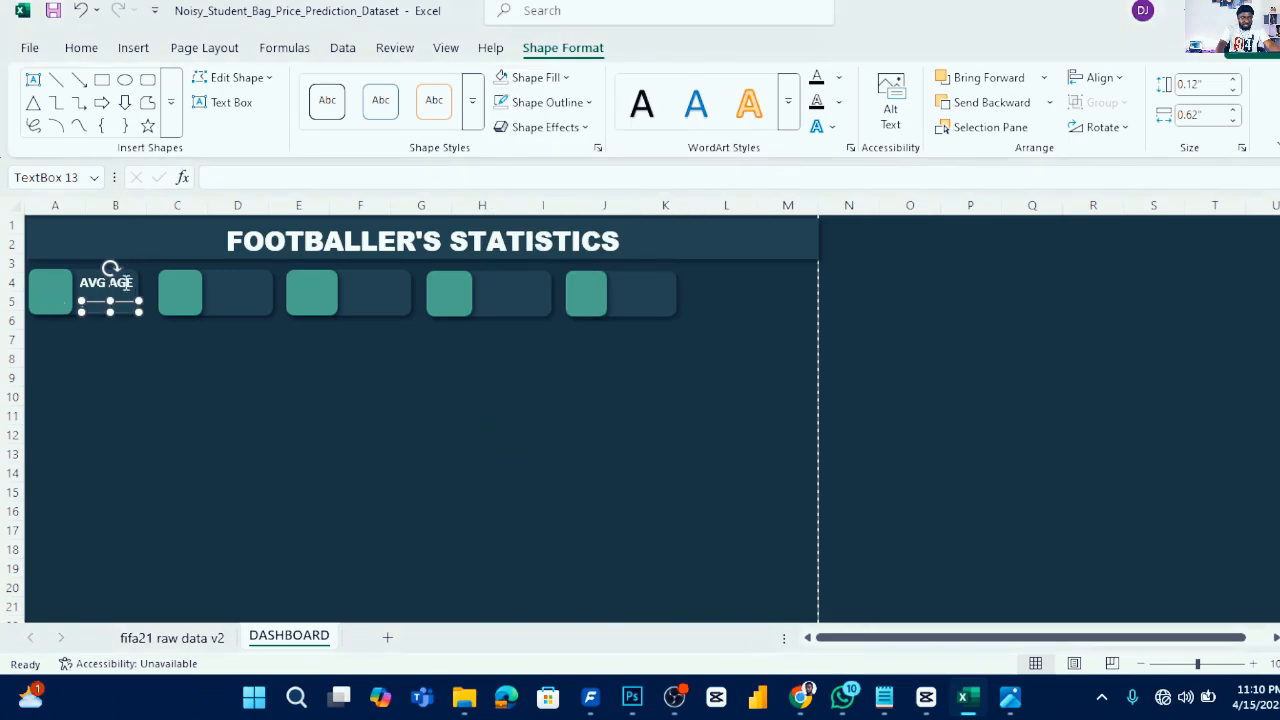
# - Link the new text box to cell CC7 on the fifa21 raw data v2 sheet via a formula
pyautogui.click(227, 176)
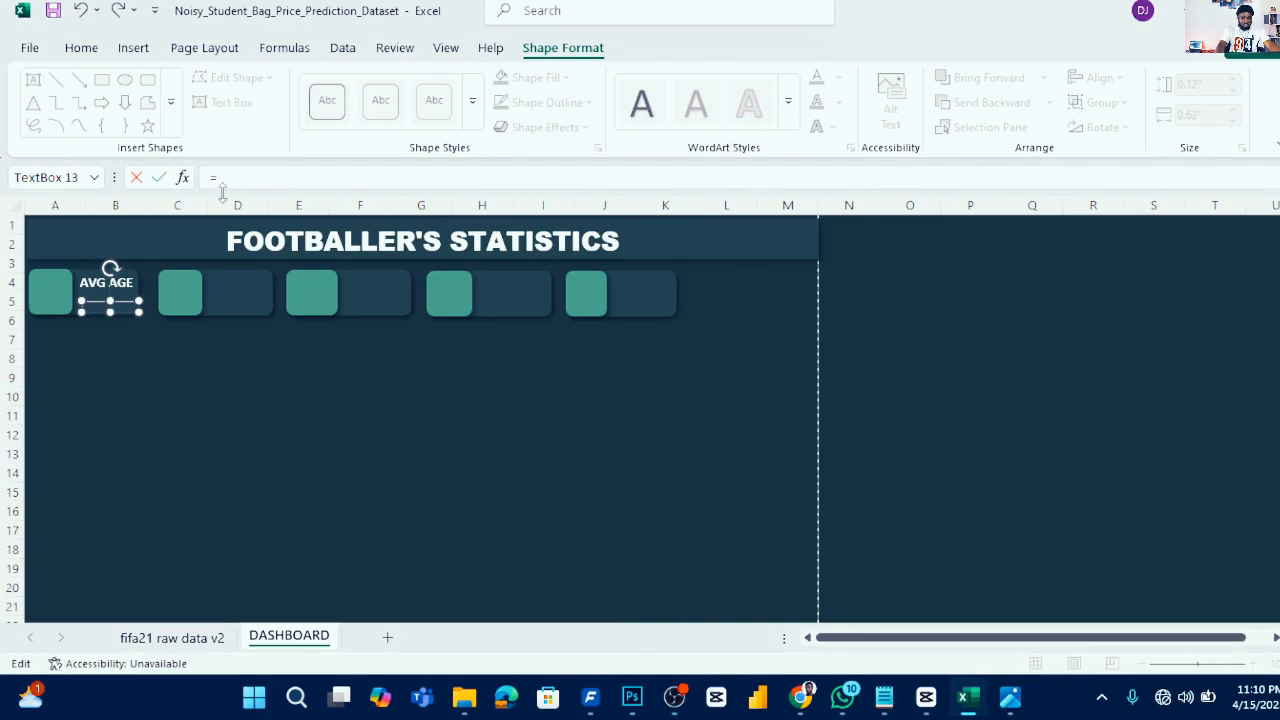
pyautogui.click(176, 641)
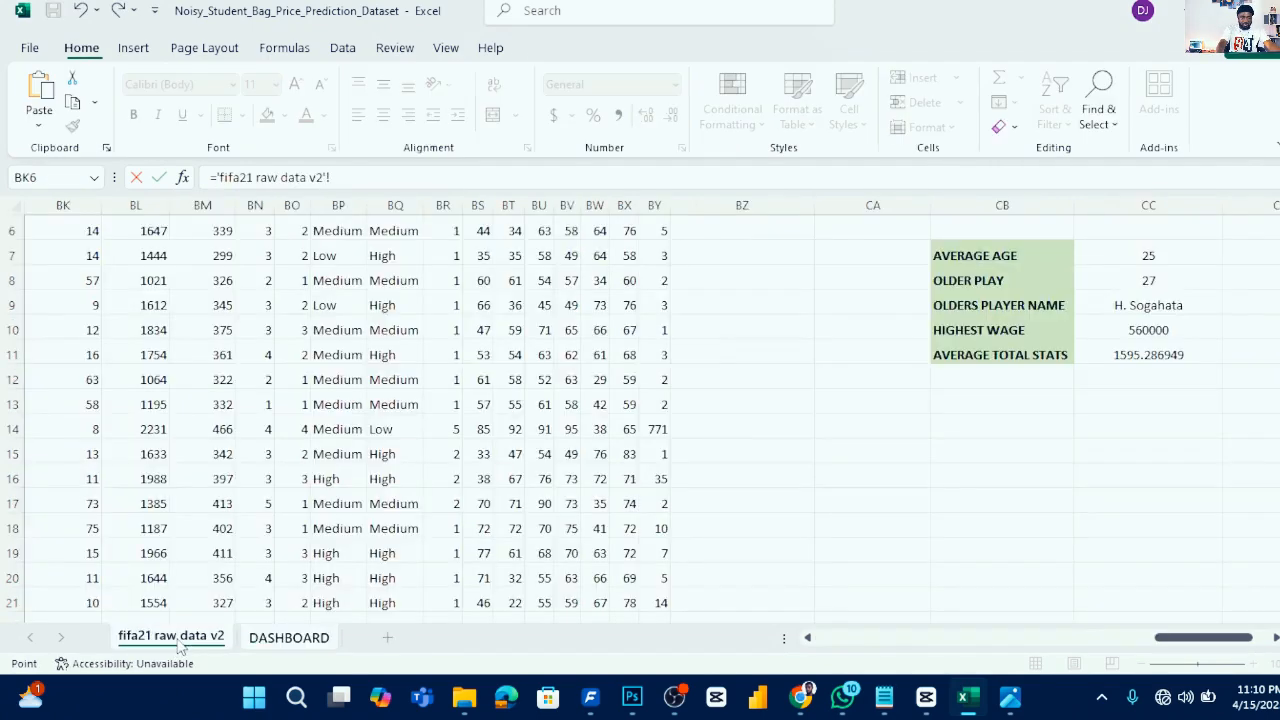
pyautogui.click(1168, 256)
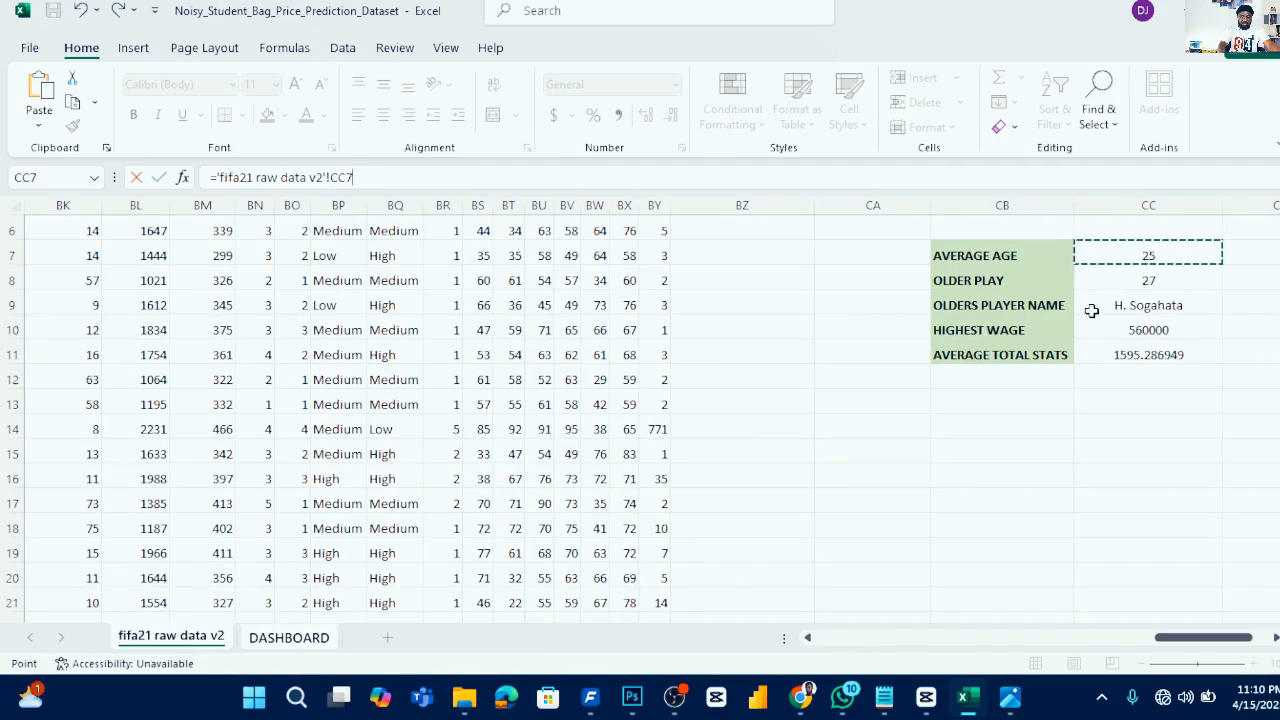
pyautogui.press('Return')
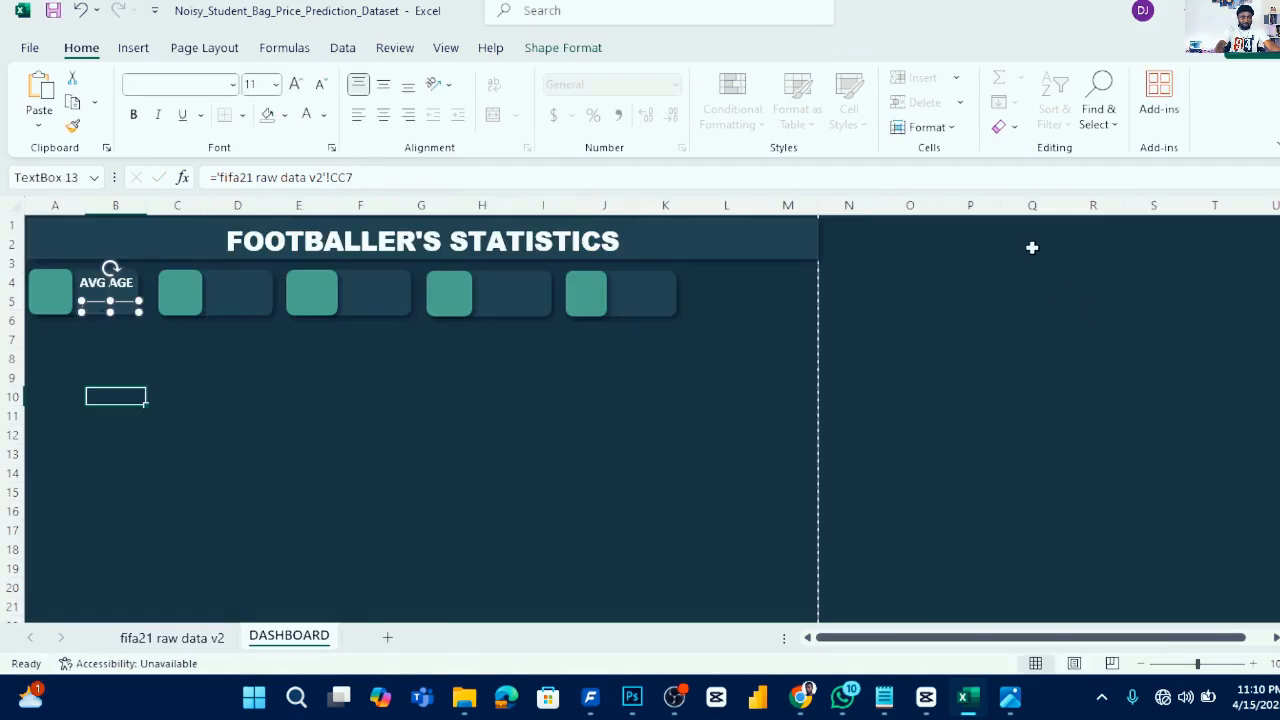
# - Enlarge the linked value text box and set its font to 18 pt bold
pyautogui.moveTo(139, 301); pyautogui.dragTo(180, 287)
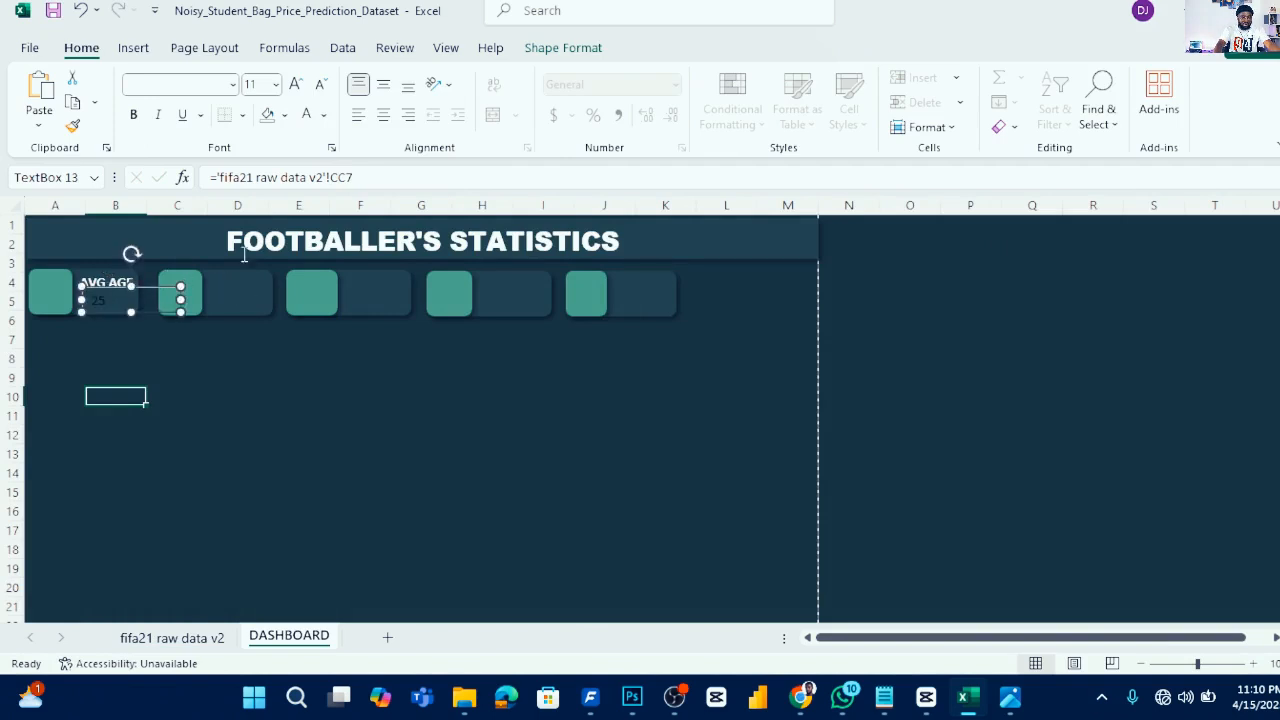
pyautogui.click(261, 84)
pyautogui.write('1')
pyautogui.press('Escape')
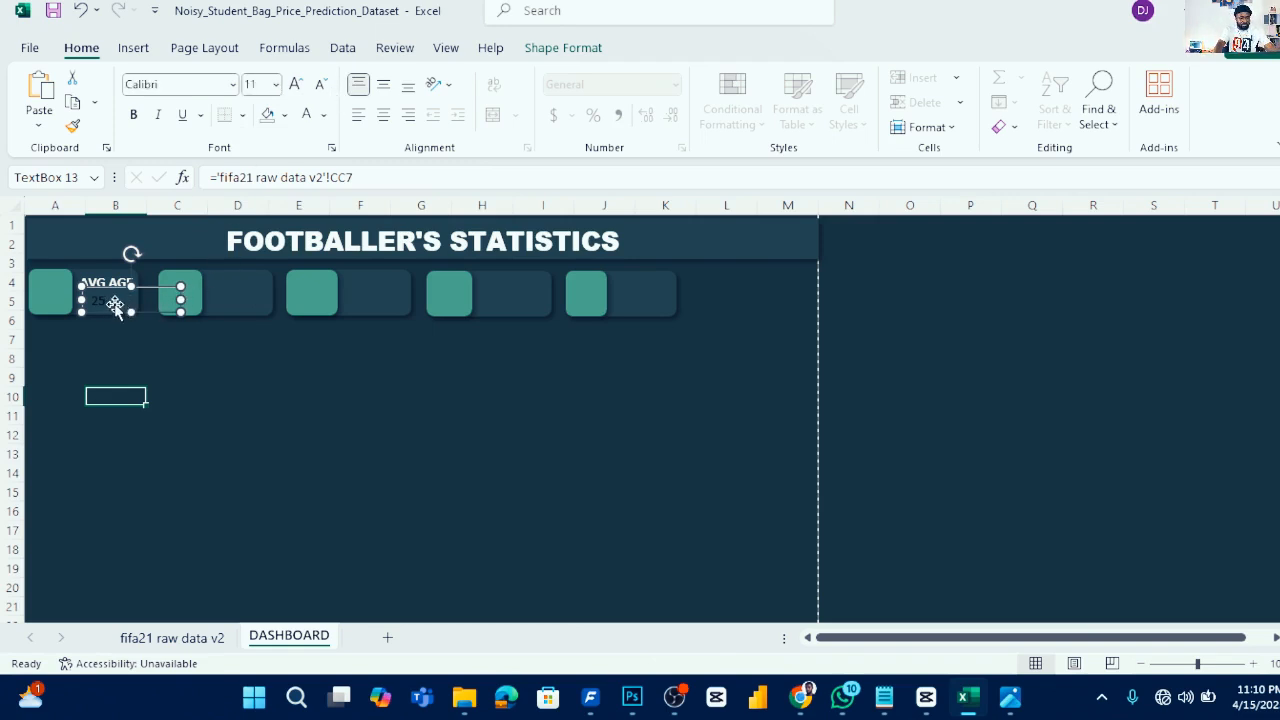
pyautogui.click(252, 90)
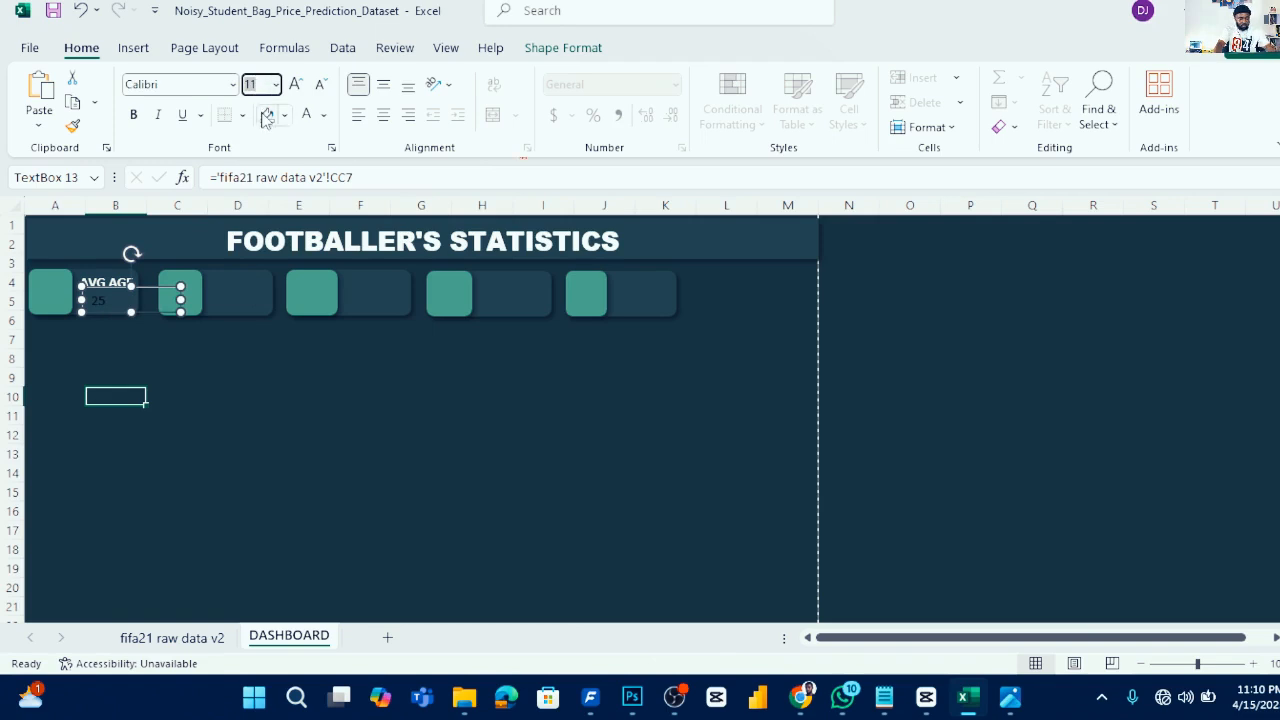
pyautogui.press('Return')
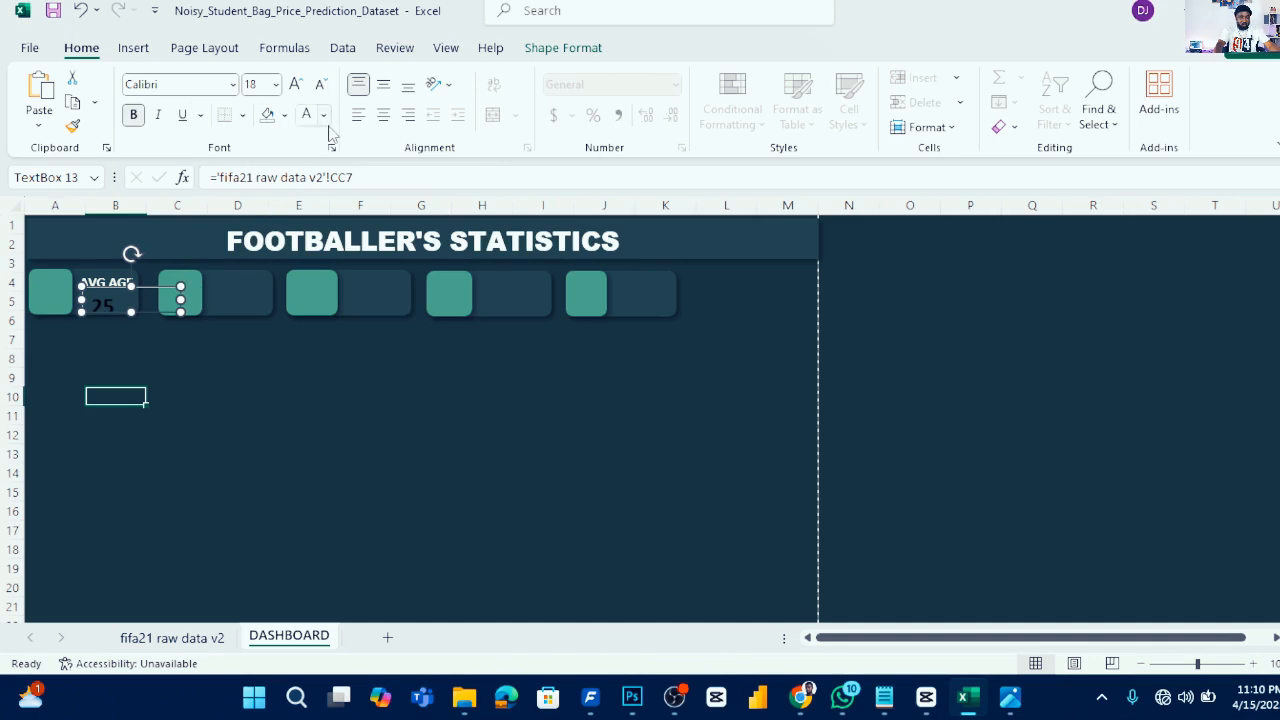
# - Color the value text white and move the text box under the AVG AGE label
pyautogui.click(323, 115)
pyautogui.click(312, 242)
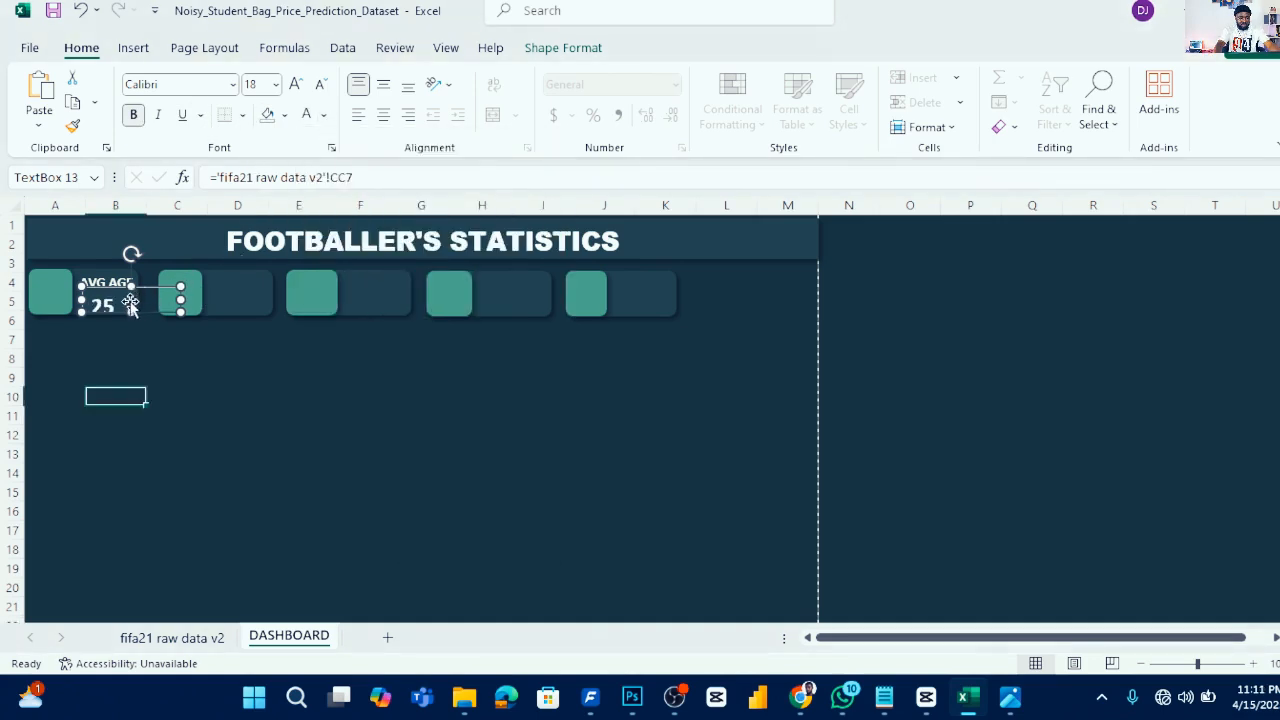
pyautogui.moveTo(125, 300); pyautogui.dragTo(131, 316)
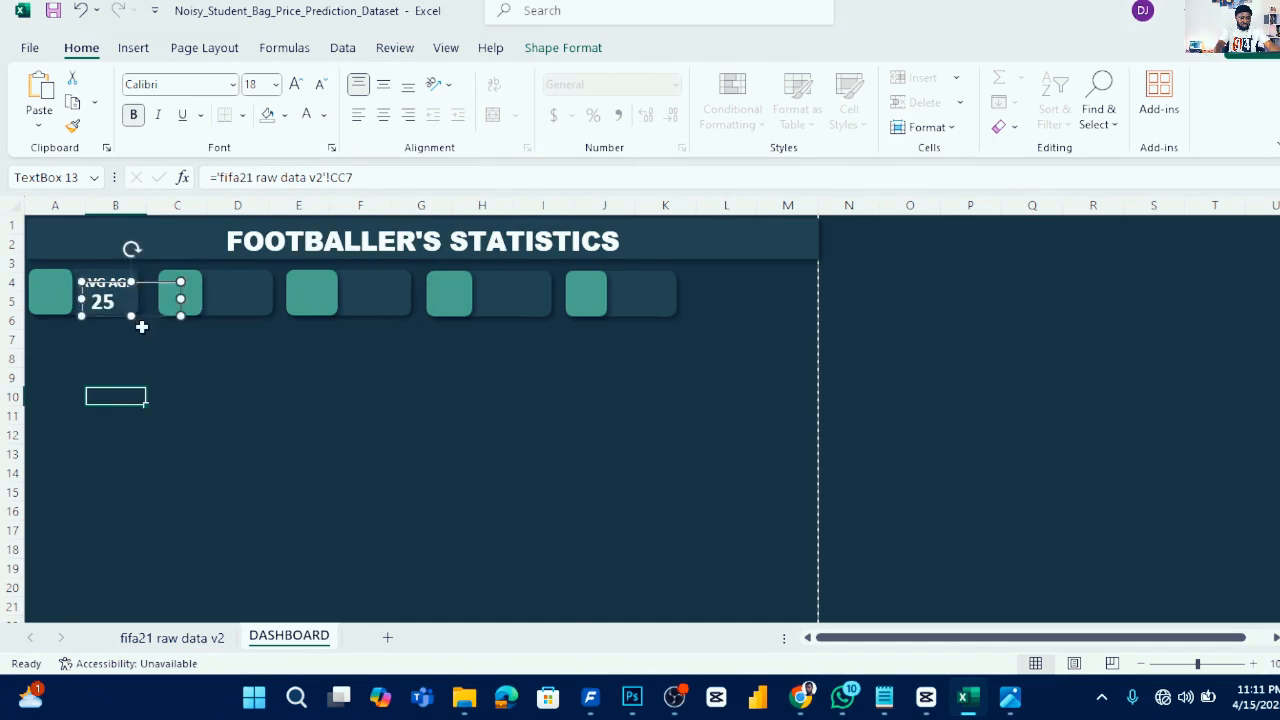
pyautogui.click(202, 357)
# - Remove the outline from the value text box
pyautogui.click(410, 392)
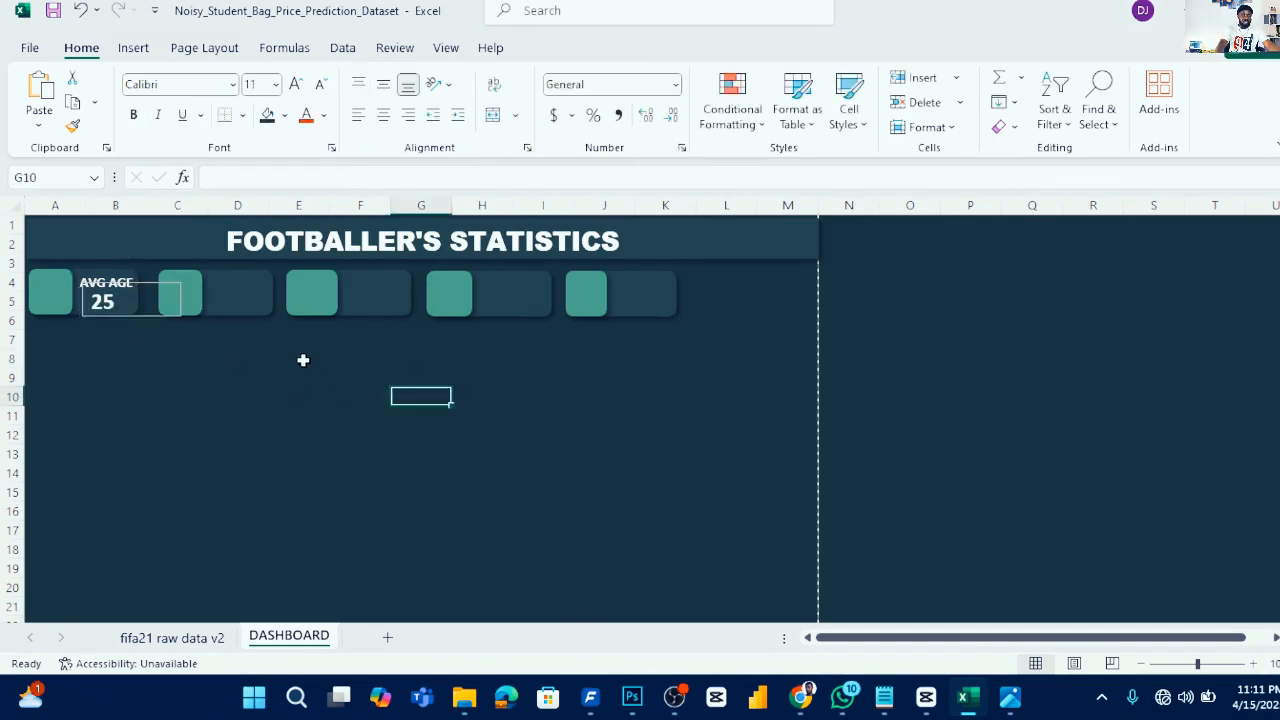
pyautogui.click(149, 314)
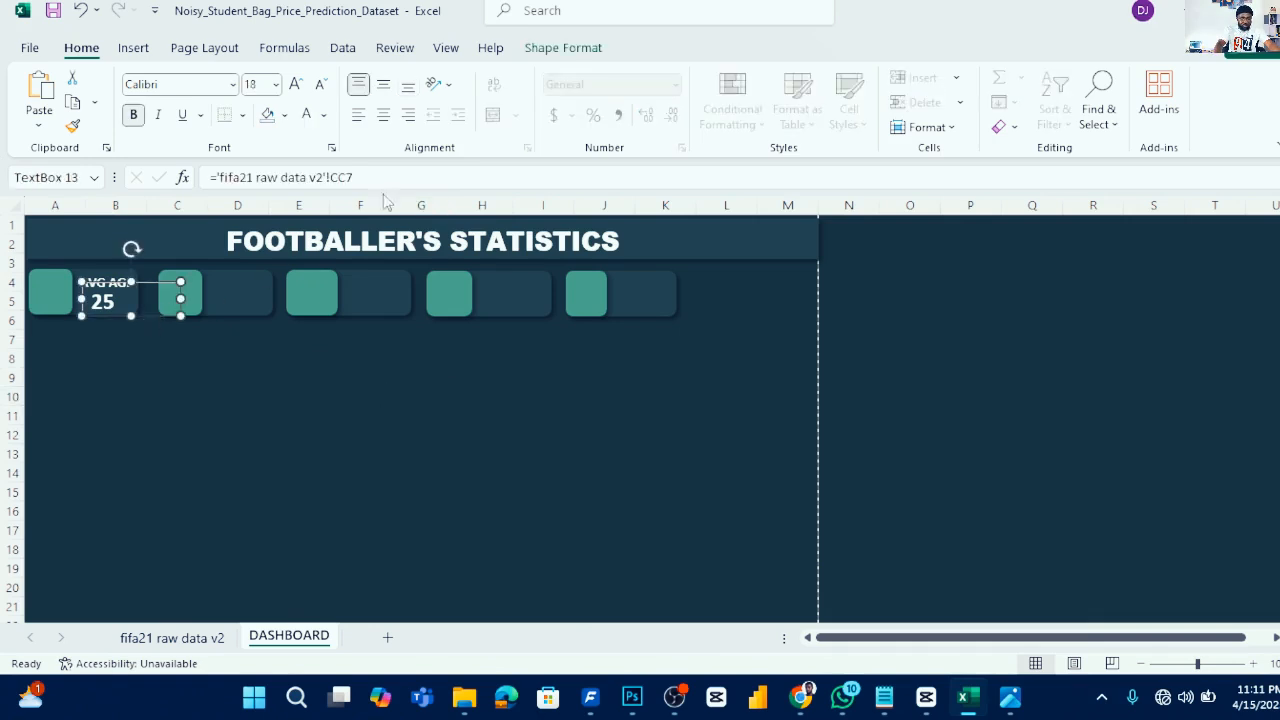
pyautogui.click(555, 52)
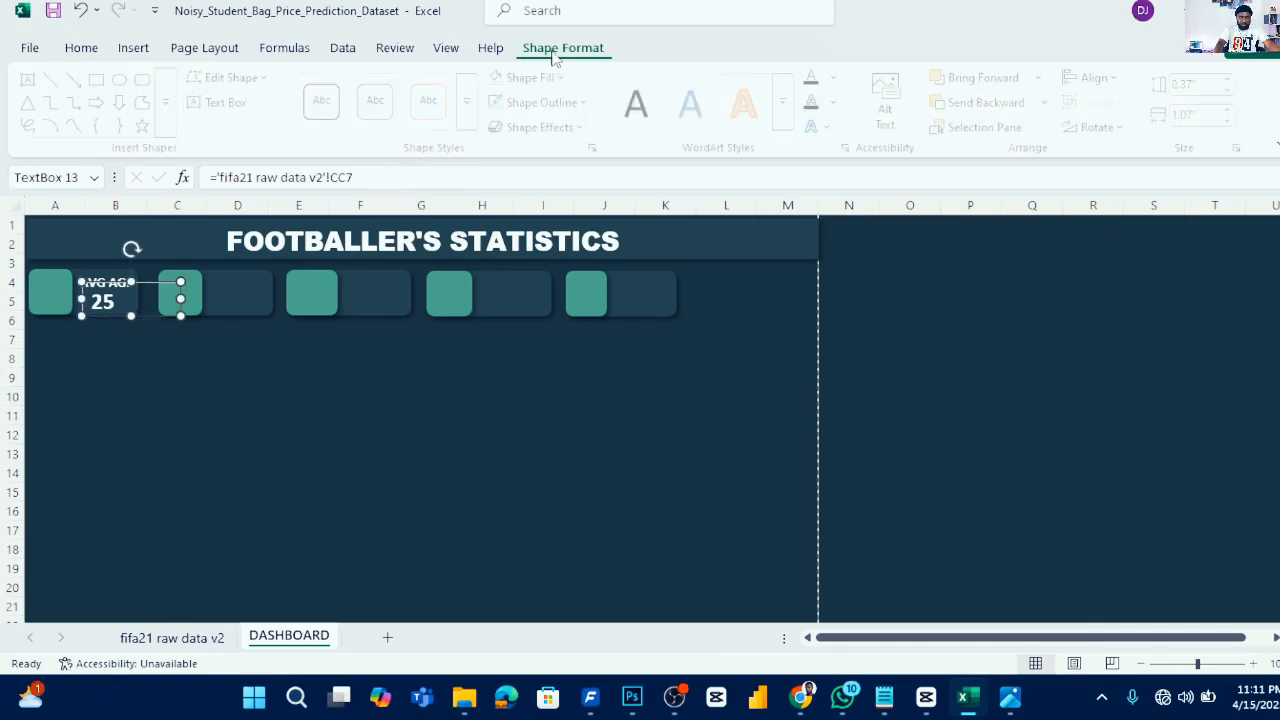
pyautogui.click(588, 102)
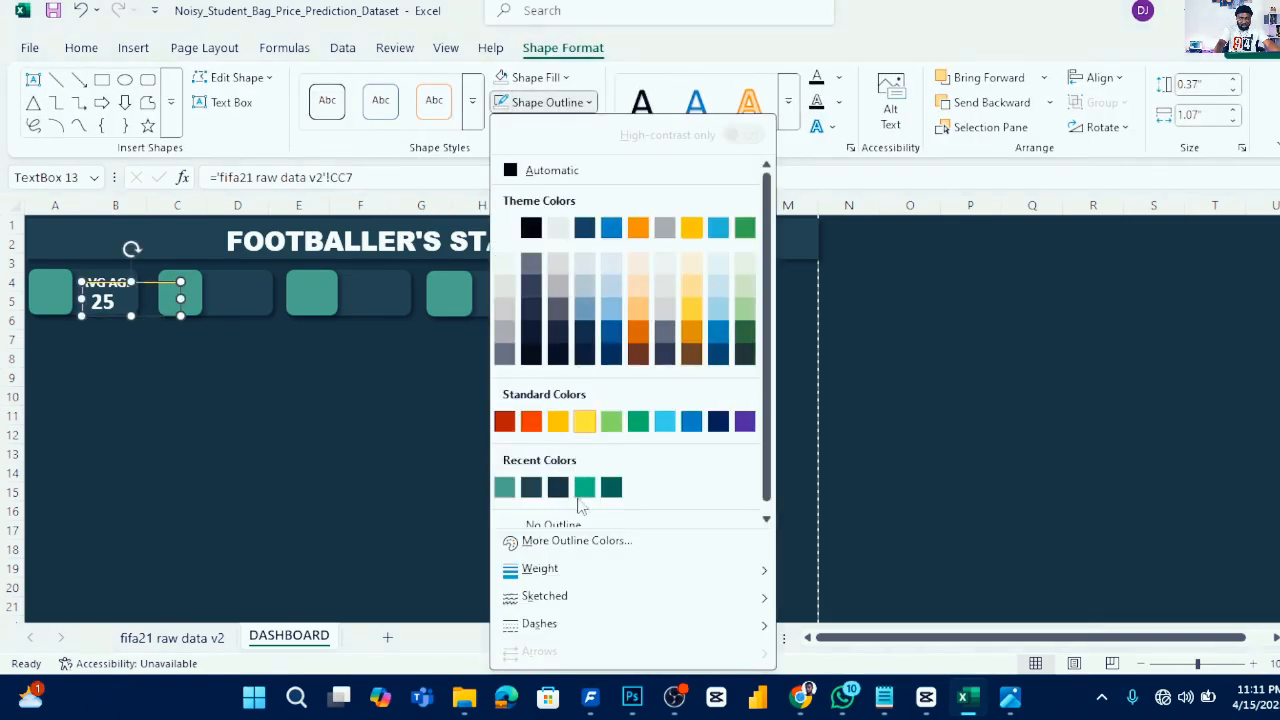
pyautogui.click(566, 524)
pyautogui.click(267, 410)
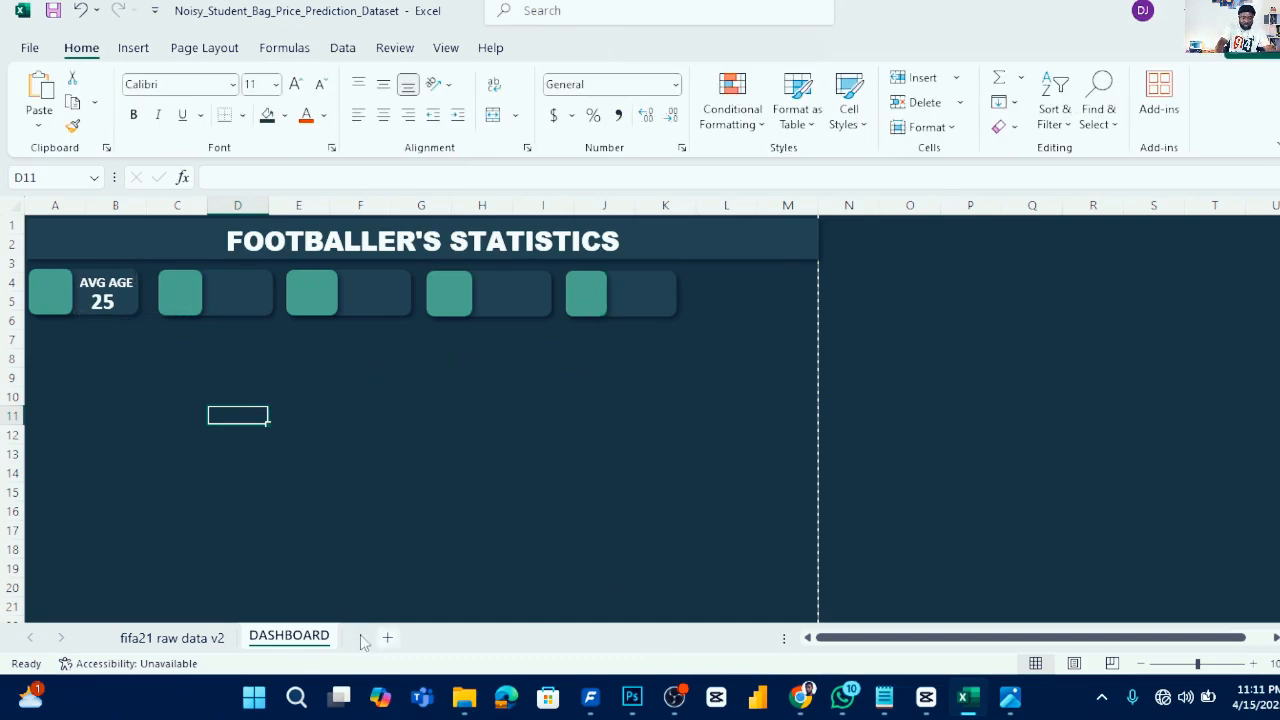
# - On the raw data sheet, enter 780 in CC7 to test the dashboard link
pyautogui.click(186, 638)
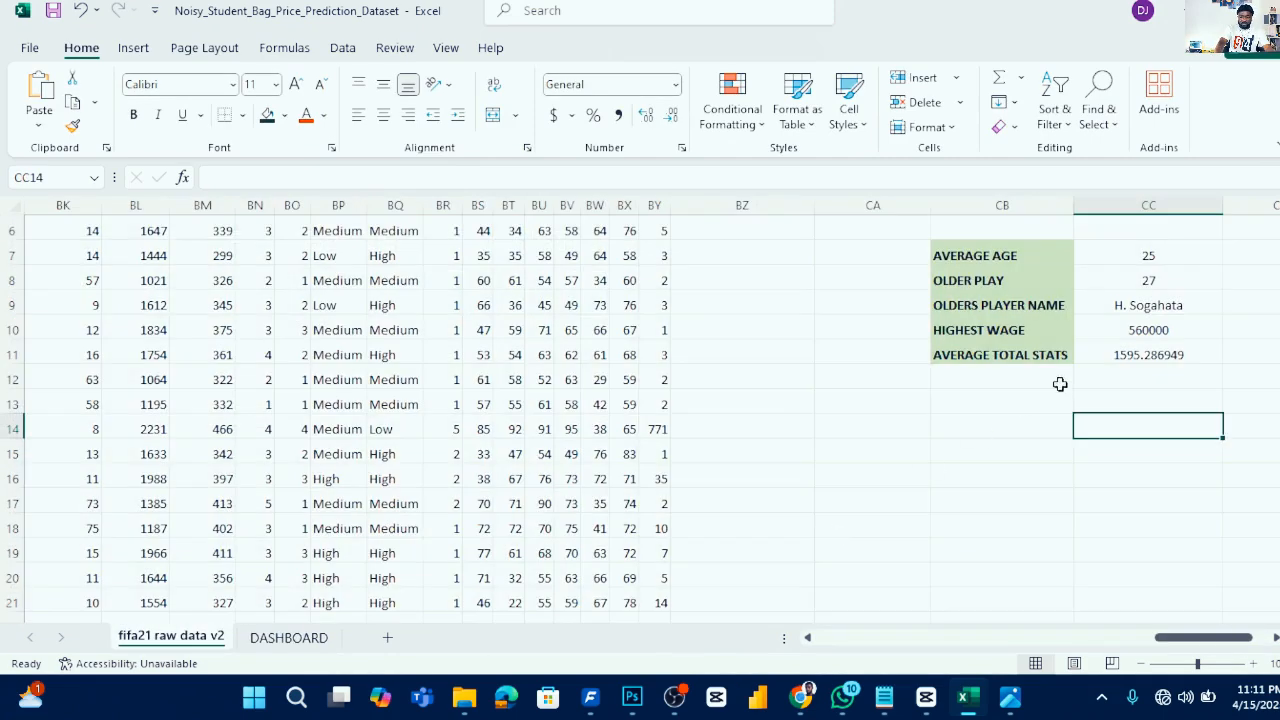
pyautogui.click(1160, 282)
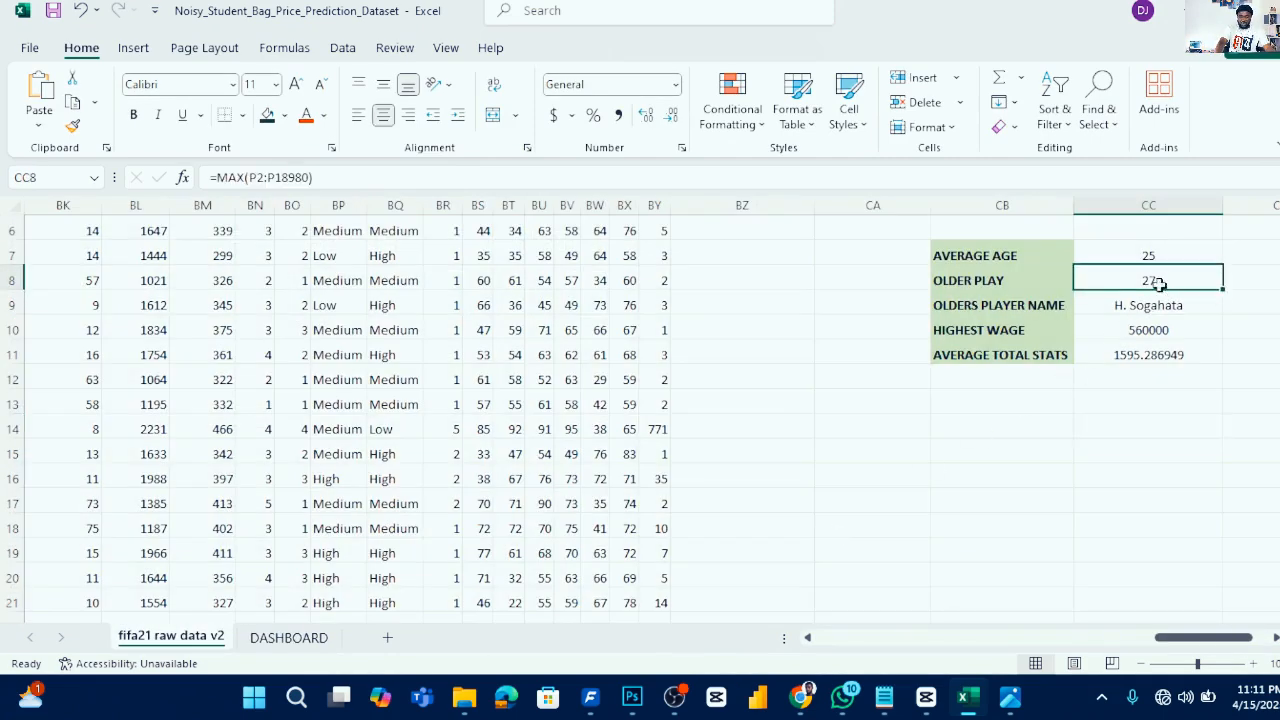
pyautogui.click(1164, 257)
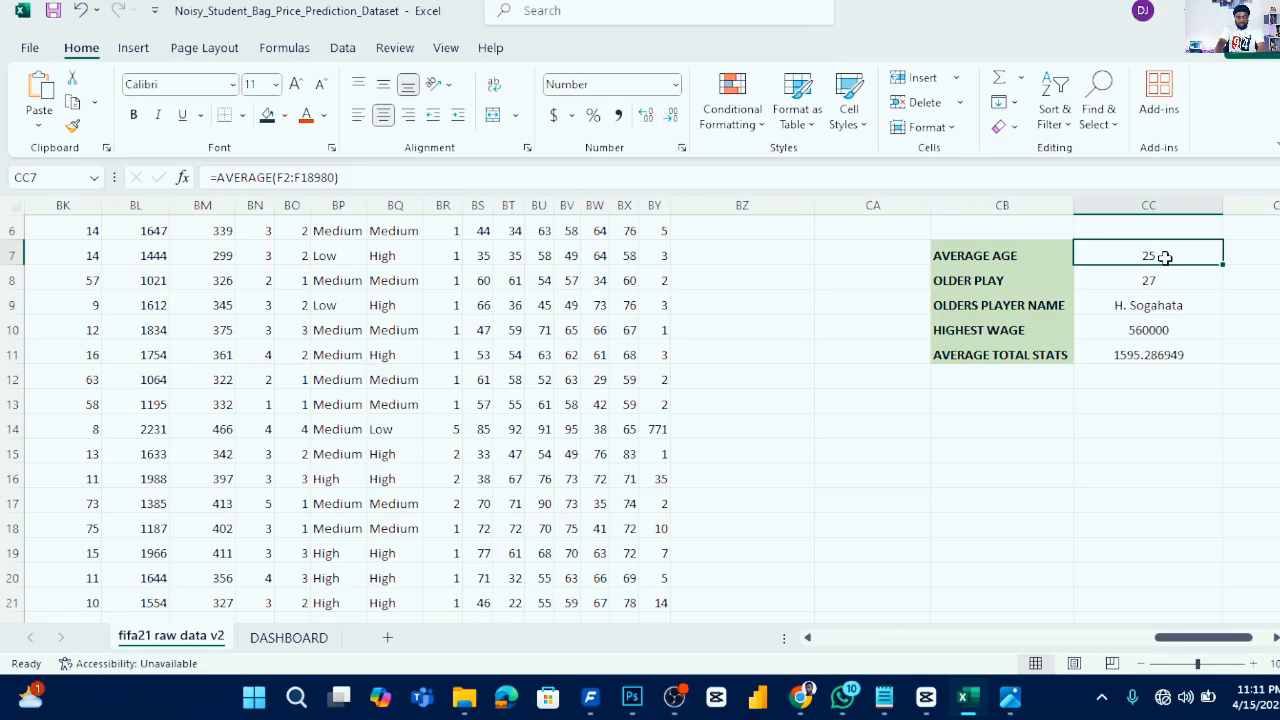
pyautogui.write('780')
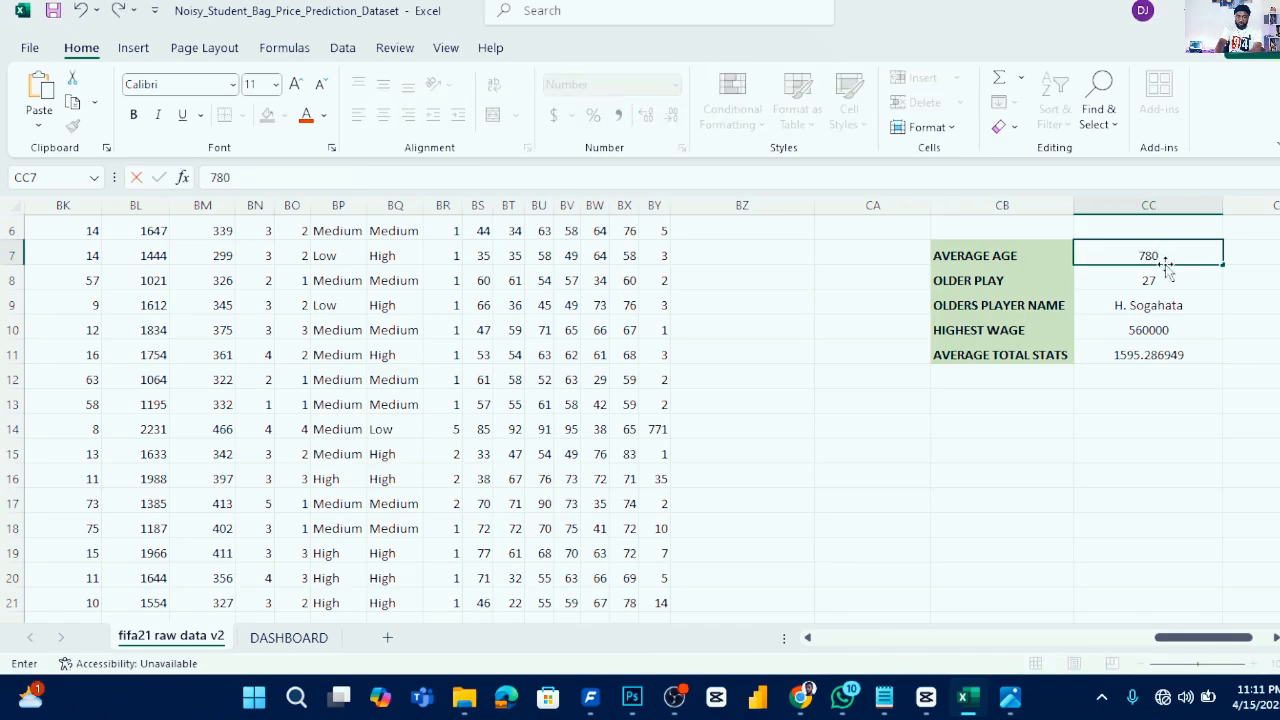
pyautogui.press('Return')
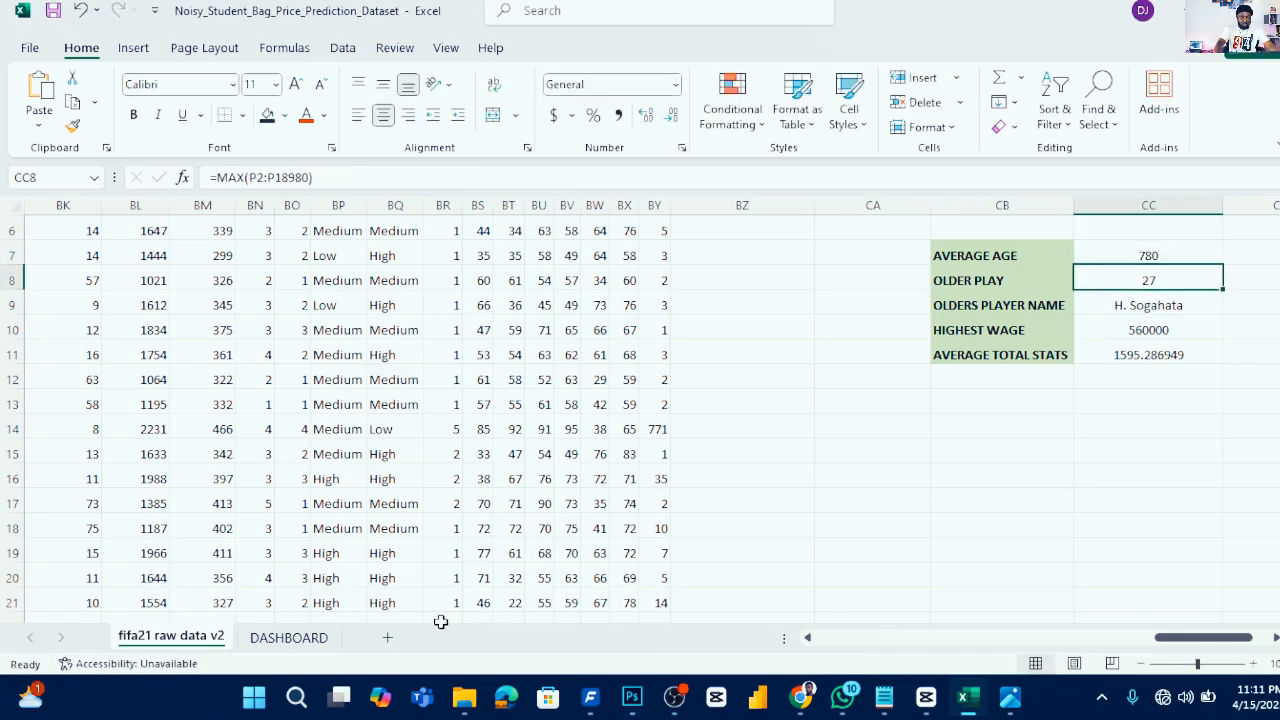
# - Undo the test entry in CC7 and return to the DASHBOARD sheet
pyautogui.click(289, 637)
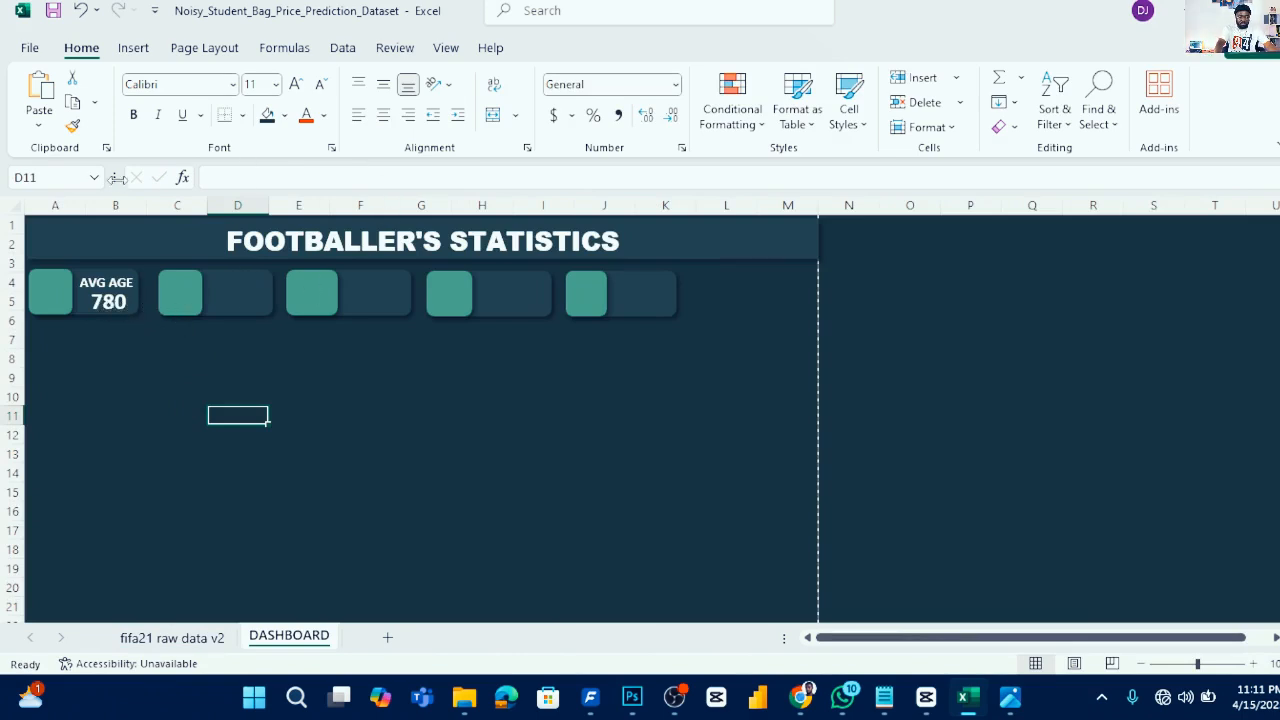
pyautogui.click(172, 637)
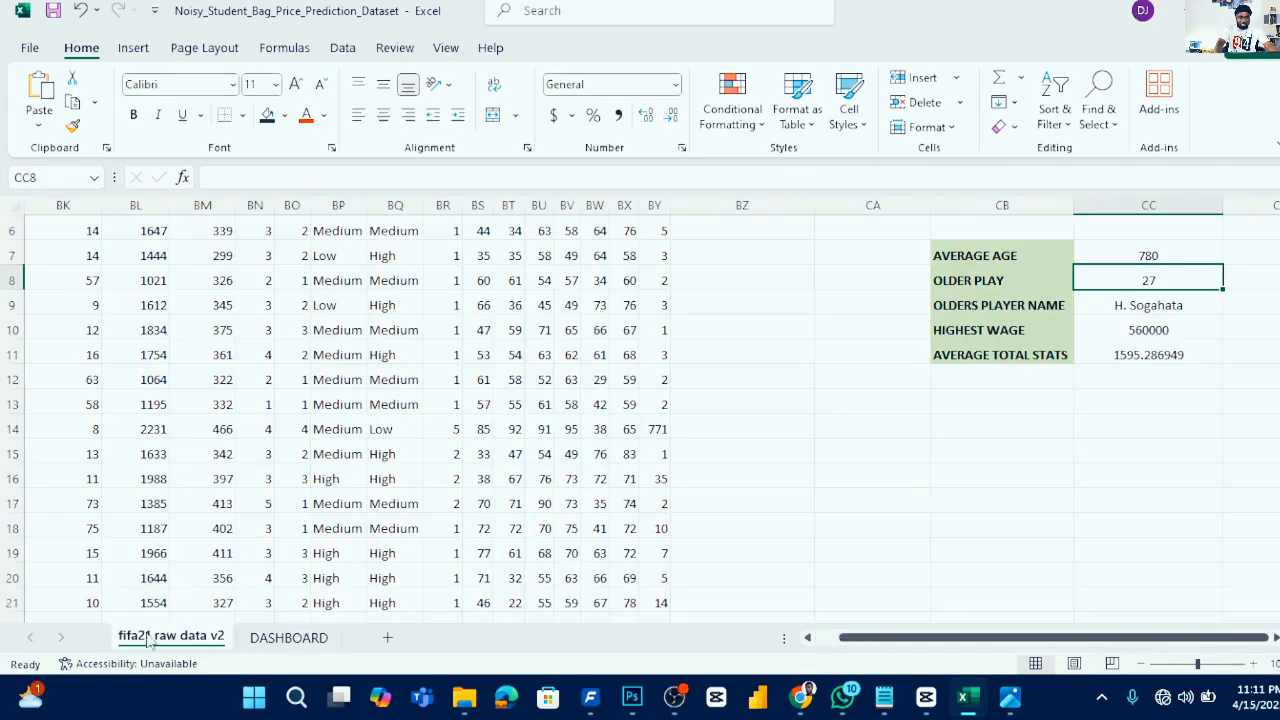
pyautogui.click(1157, 256)
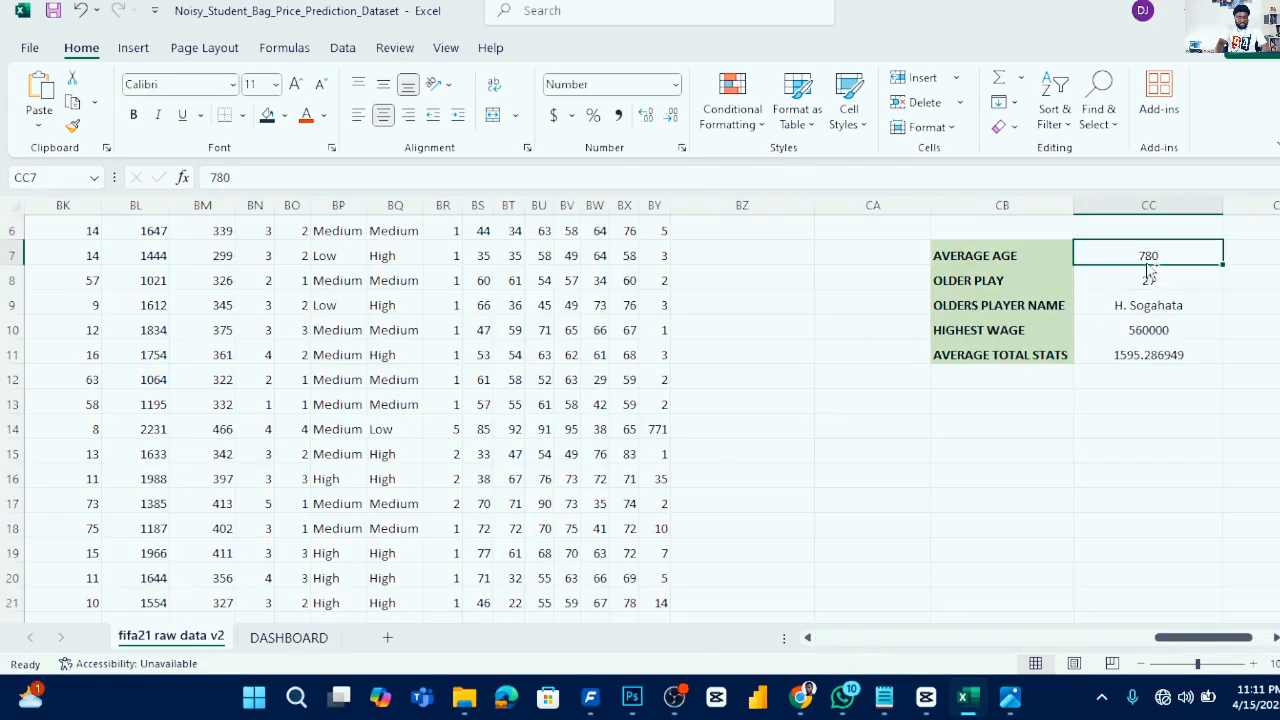
pyautogui.hotkey('ctrl', 'z')
pyautogui.click(1110, 455)
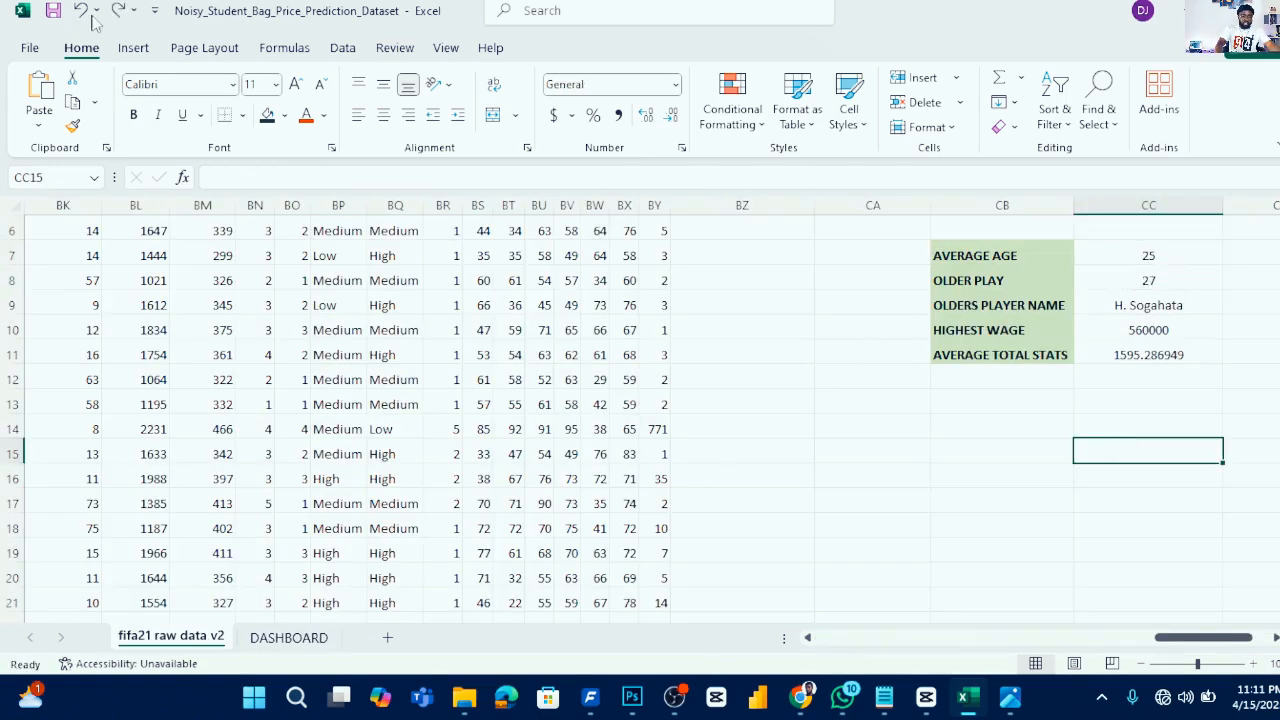
pyautogui.click(289, 637)
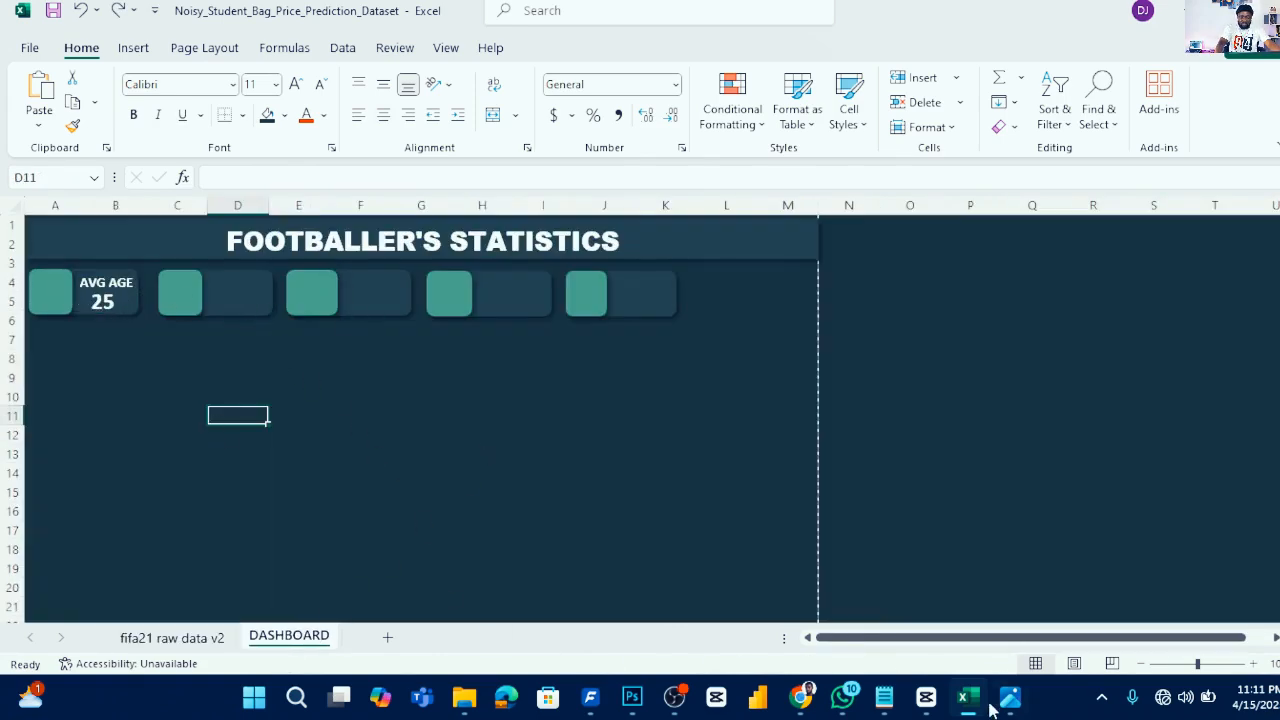
# - Duplicate the AVG AGE value text box and move the copy into the second KPI card
pyautogui.moveTo(1008, 703)
pyautogui.click(955, 627)
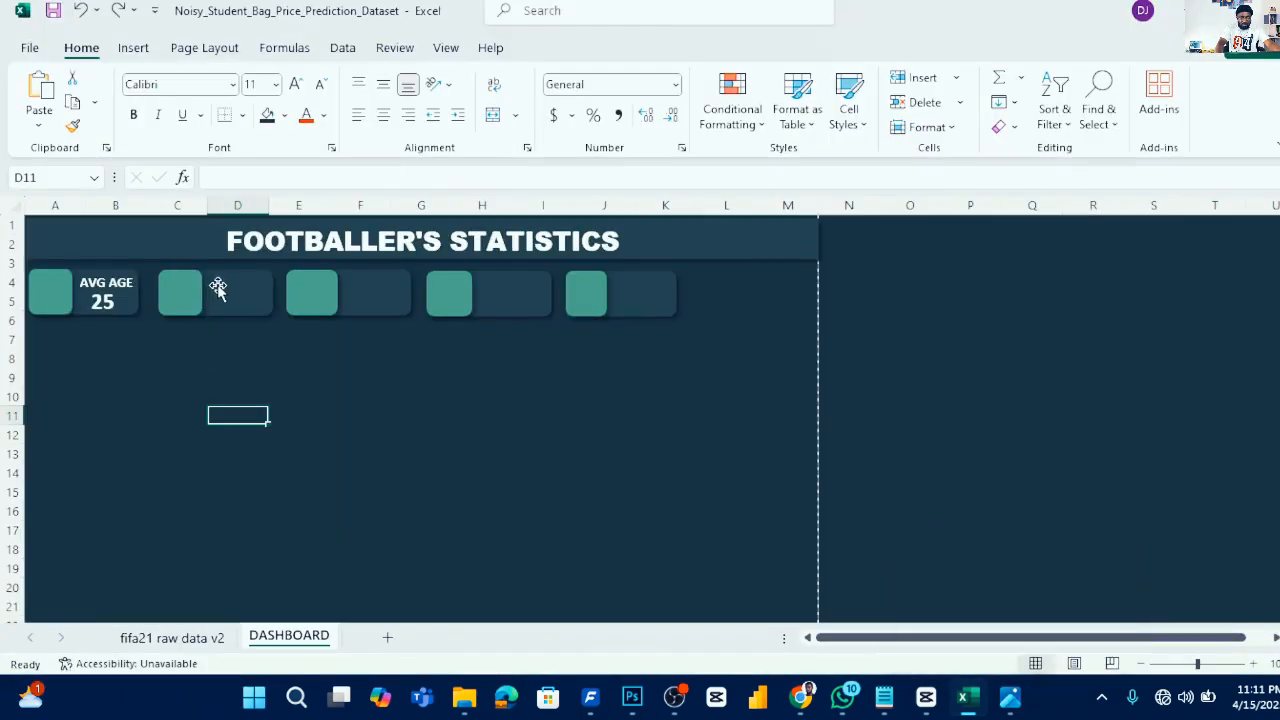
pyautogui.click(115, 290)
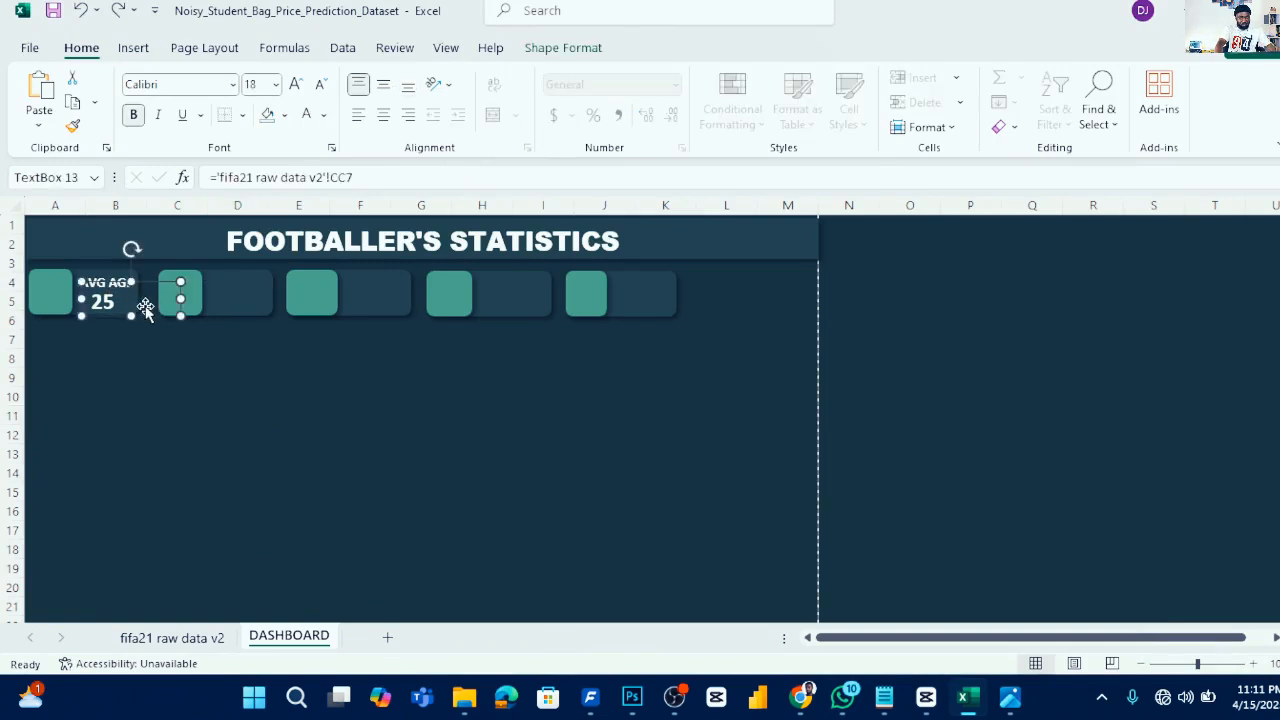
pyautogui.hotkey('ctrl', 'd')
pyautogui.moveTo(154, 325); pyautogui.dragTo(266, 309)
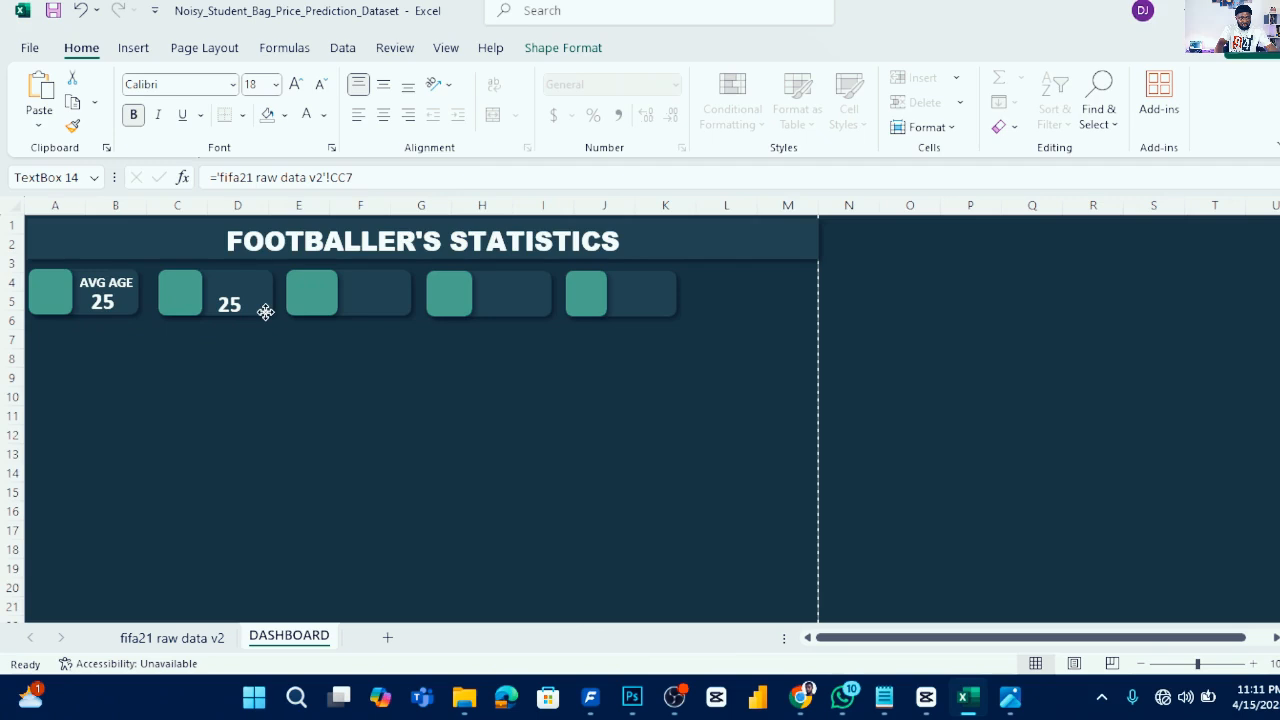
# - Duplicate the AVG AGE label text box and move the copy above the value in the second card
pyautogui.click(129, 284)
pyautogui.click(124, 283)
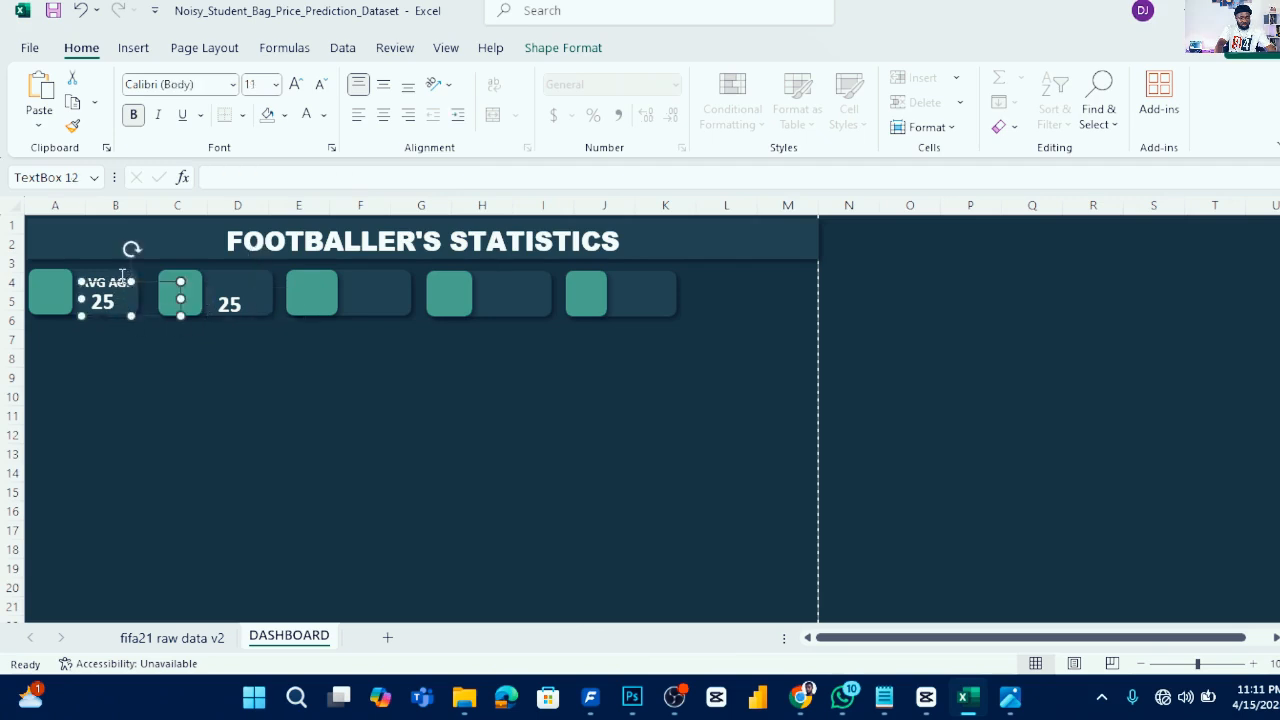
pyautogui.hotkey('ctrl', 'd')
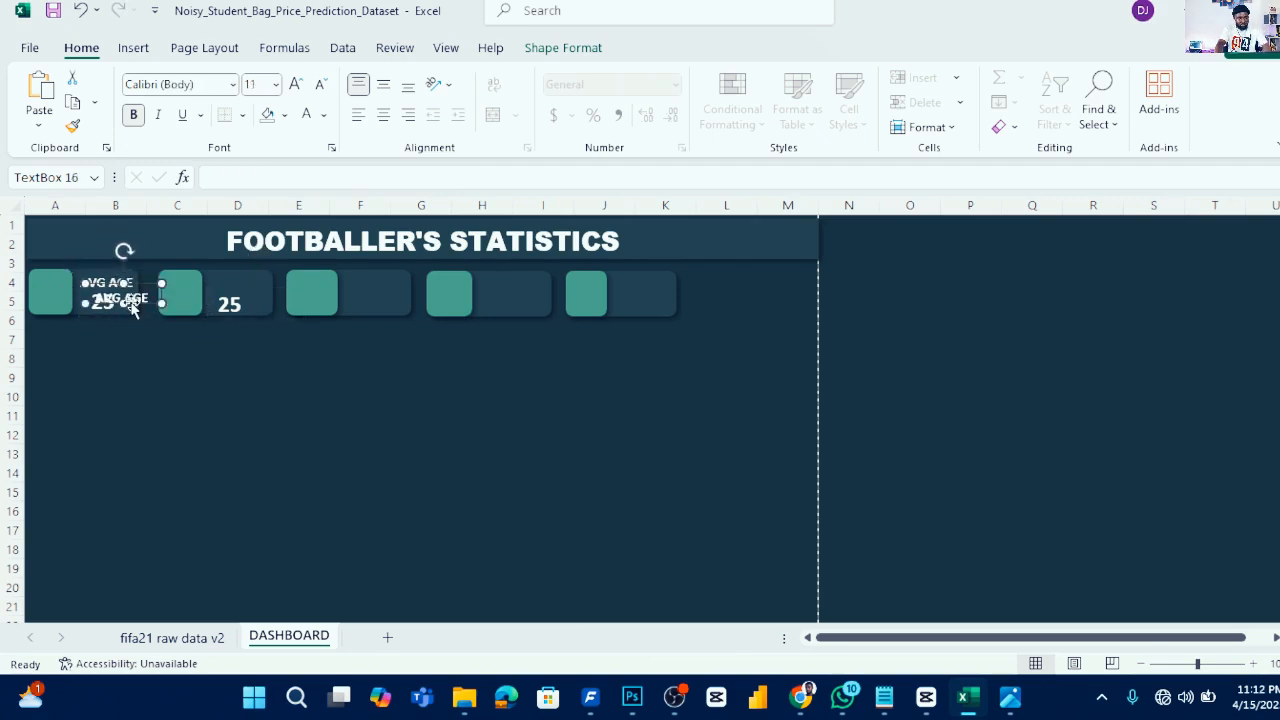
pyautogui.moveTo(135, 310); pyautogui.dragTo(262, 285)
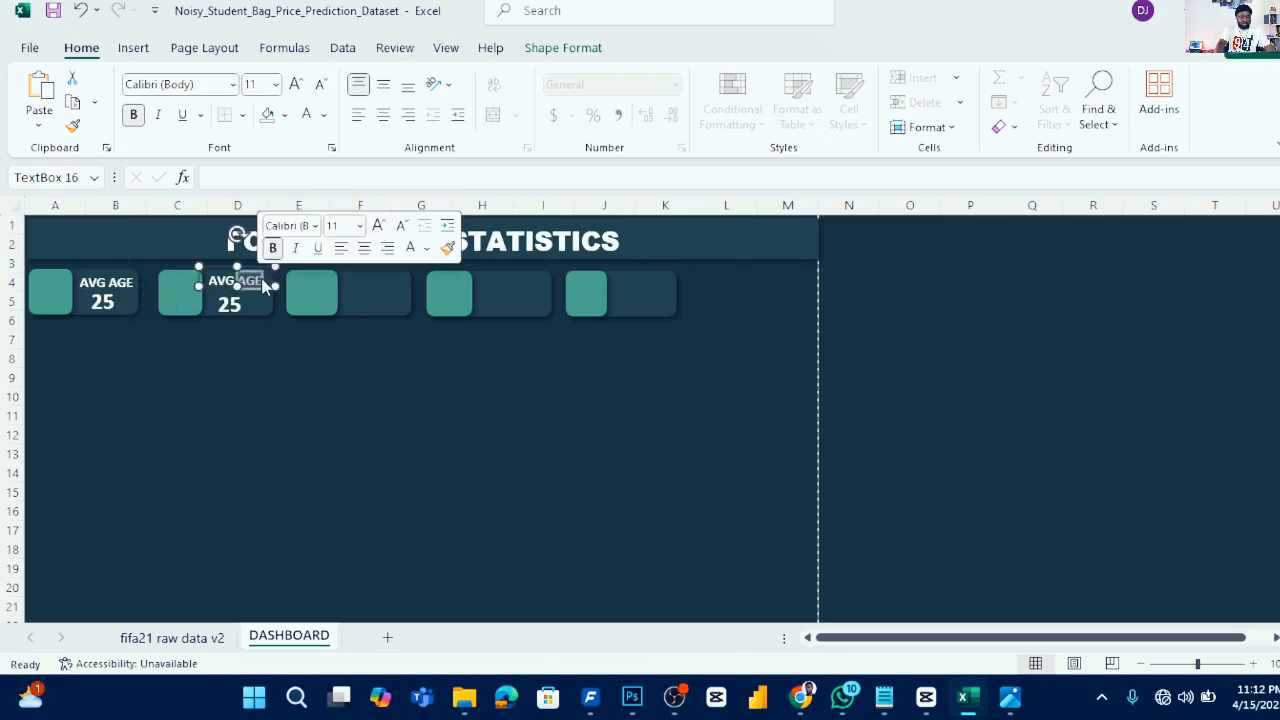
# - Rename the copied label to MAX YEAR, widen its box to fit on one line, and nudge it into place
pyautogui.hotkey('ctrl', 'a')
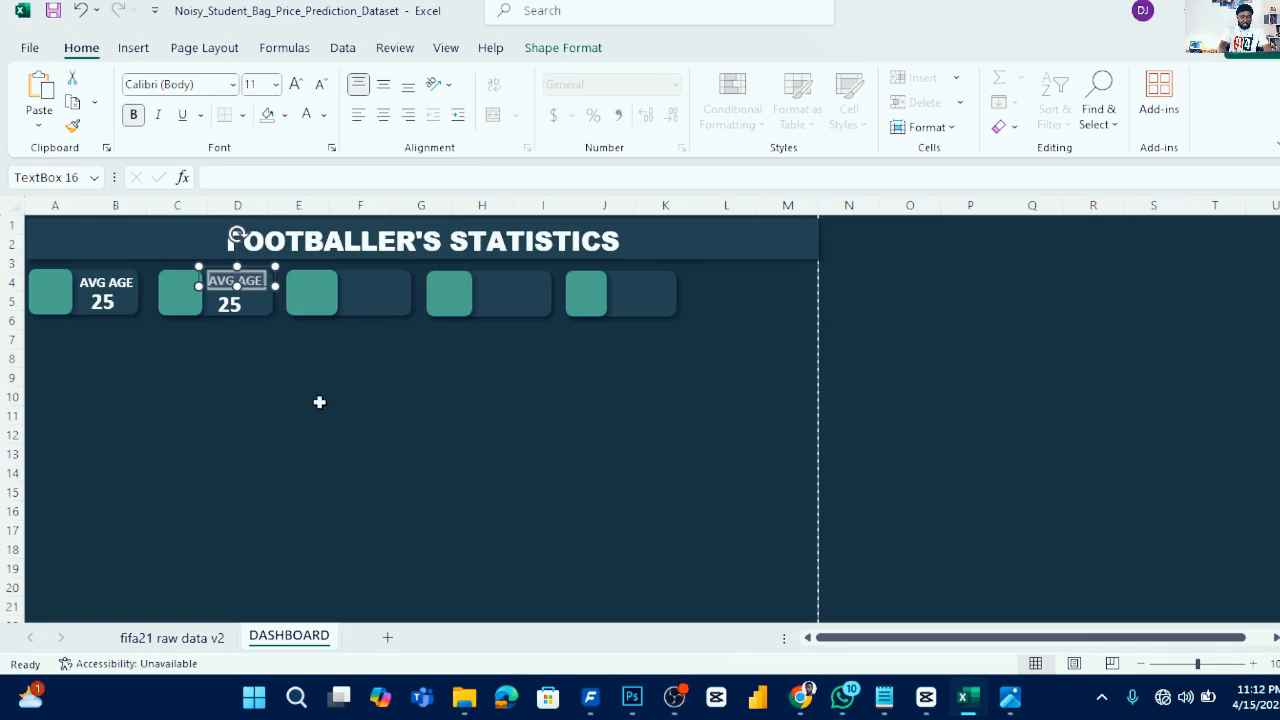
pyautogui.write('MAX YEAR')
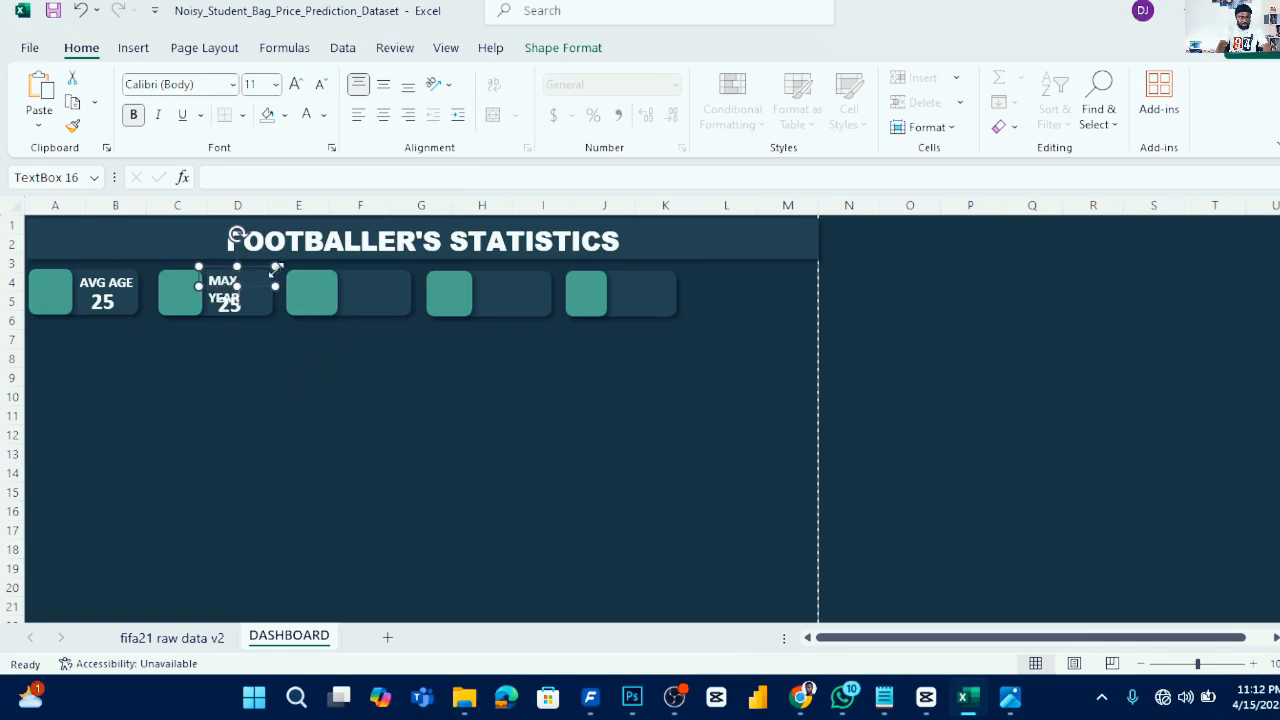
pyautogui.moveTo(275, 265); pyautogui.dragTo(285, 265)
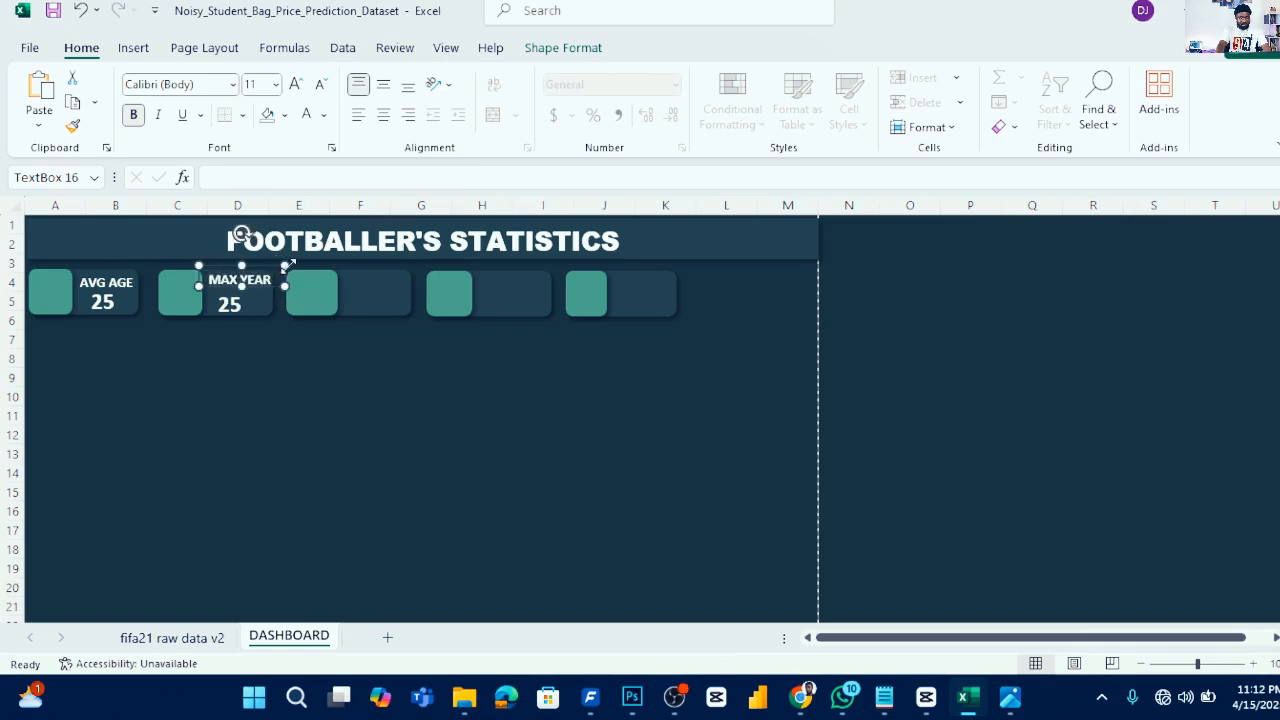
pyautogui.click(249, 285)
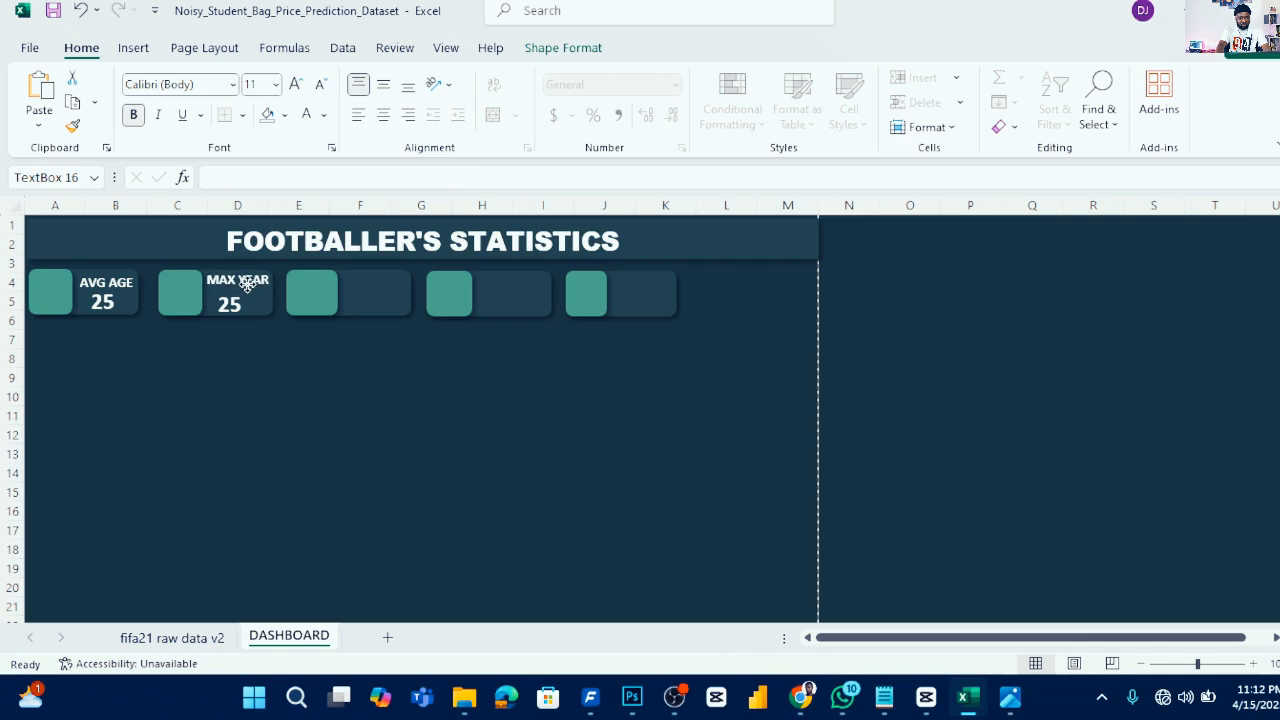
pyautogui.click(251, 283)
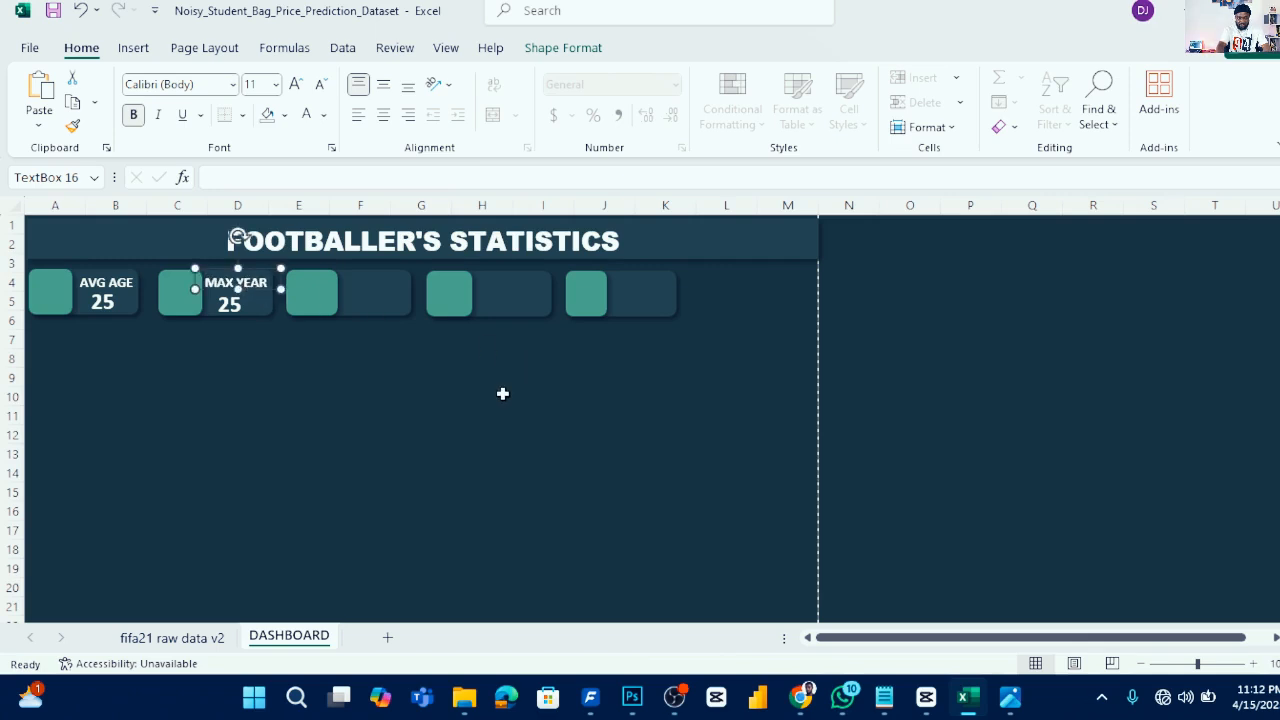
pyautogui.press('Right')
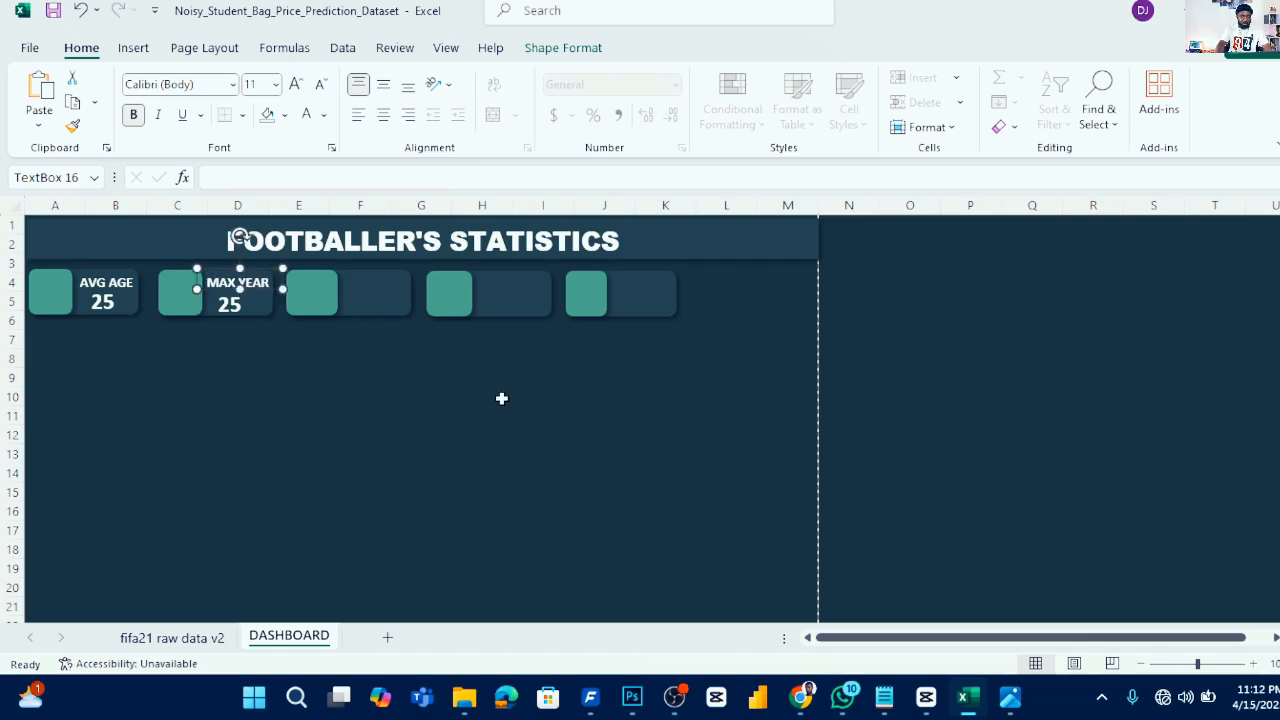
# - Link the second card's value text box to cell CC8 on the fifa21 raw data v2 sheet
pyautogui.click(243, 300)
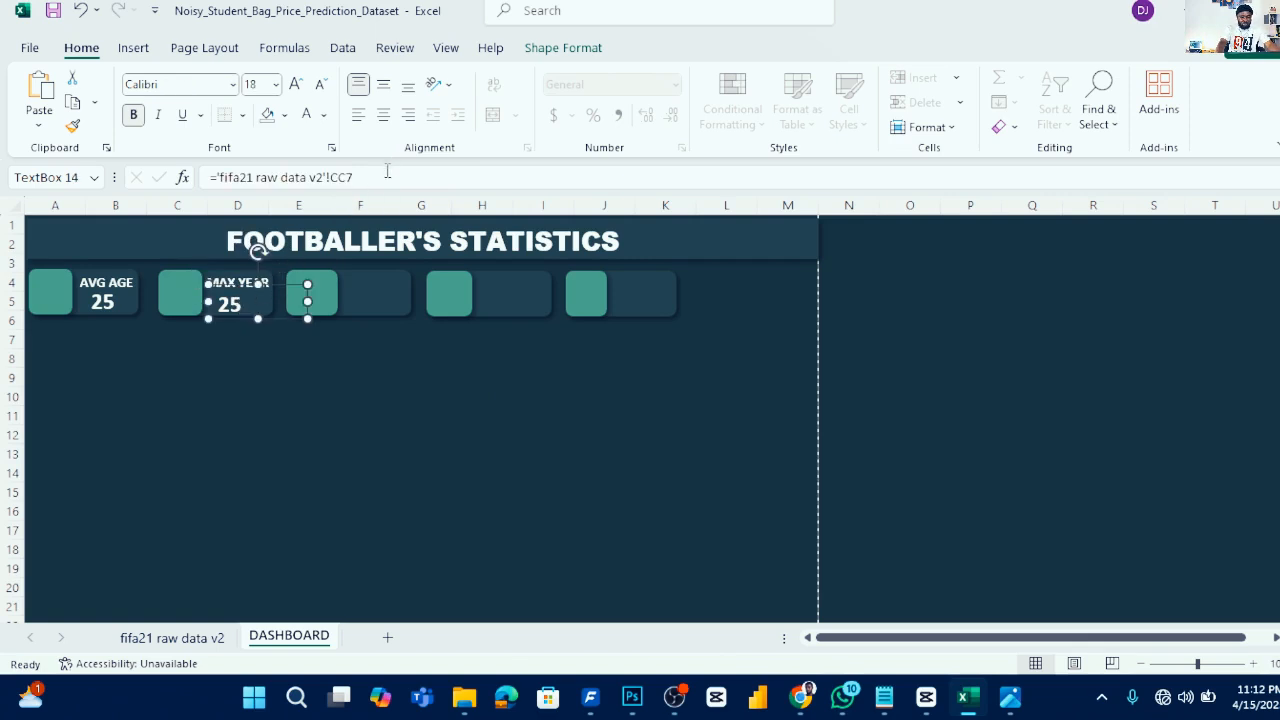
pyautogui.moveTo(390, 170); pyautogui.dragTo(152, 172)
pyautogui.write('=')
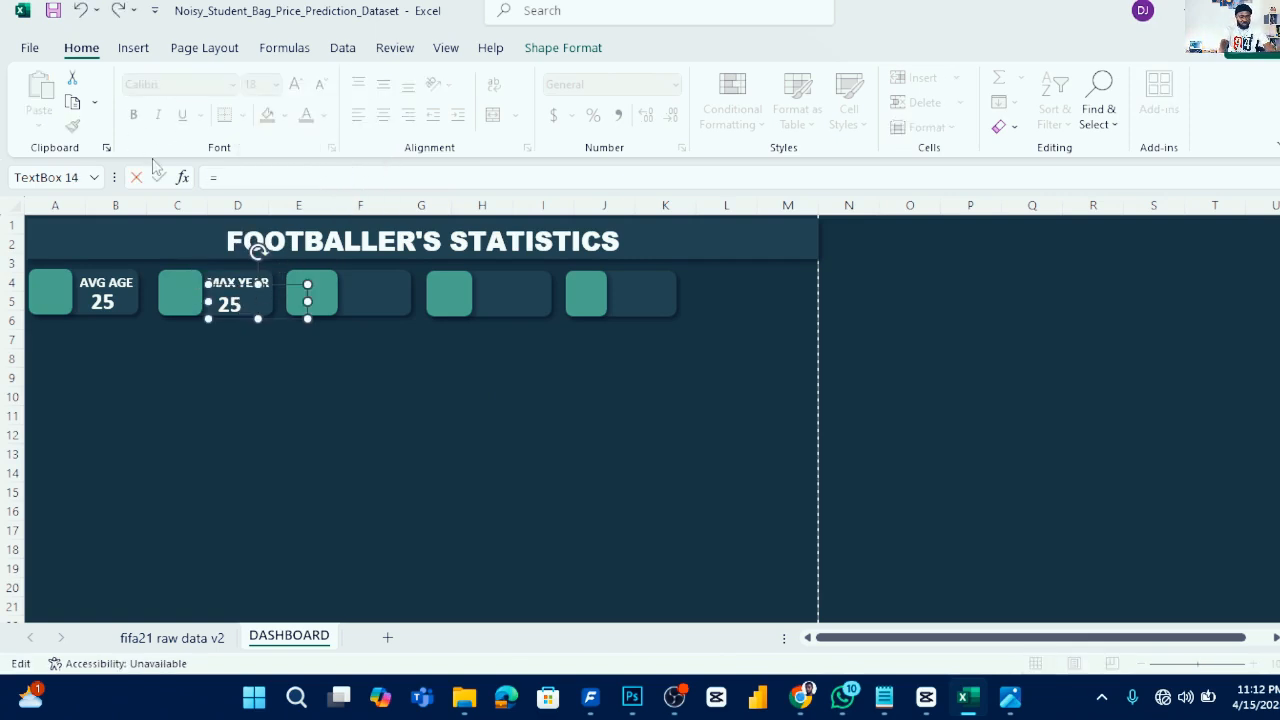
pyautogui.click(172, 637)
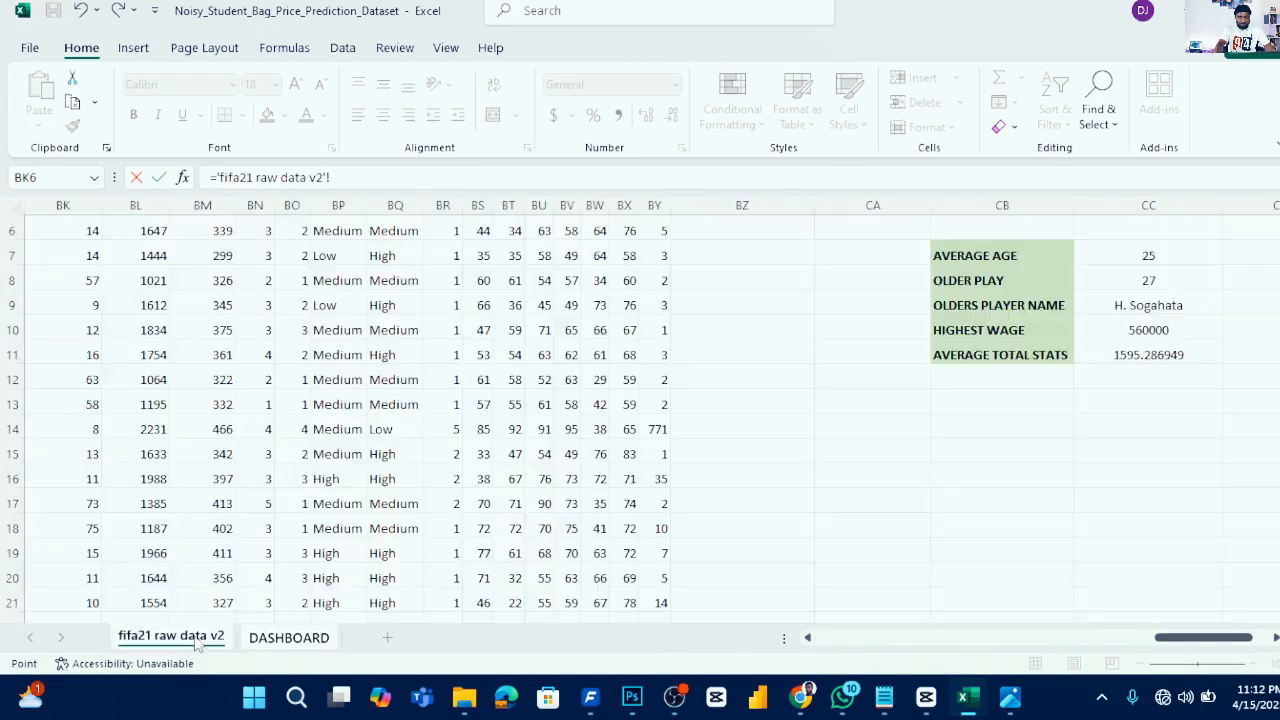
pyautogui.click(1155, 282)
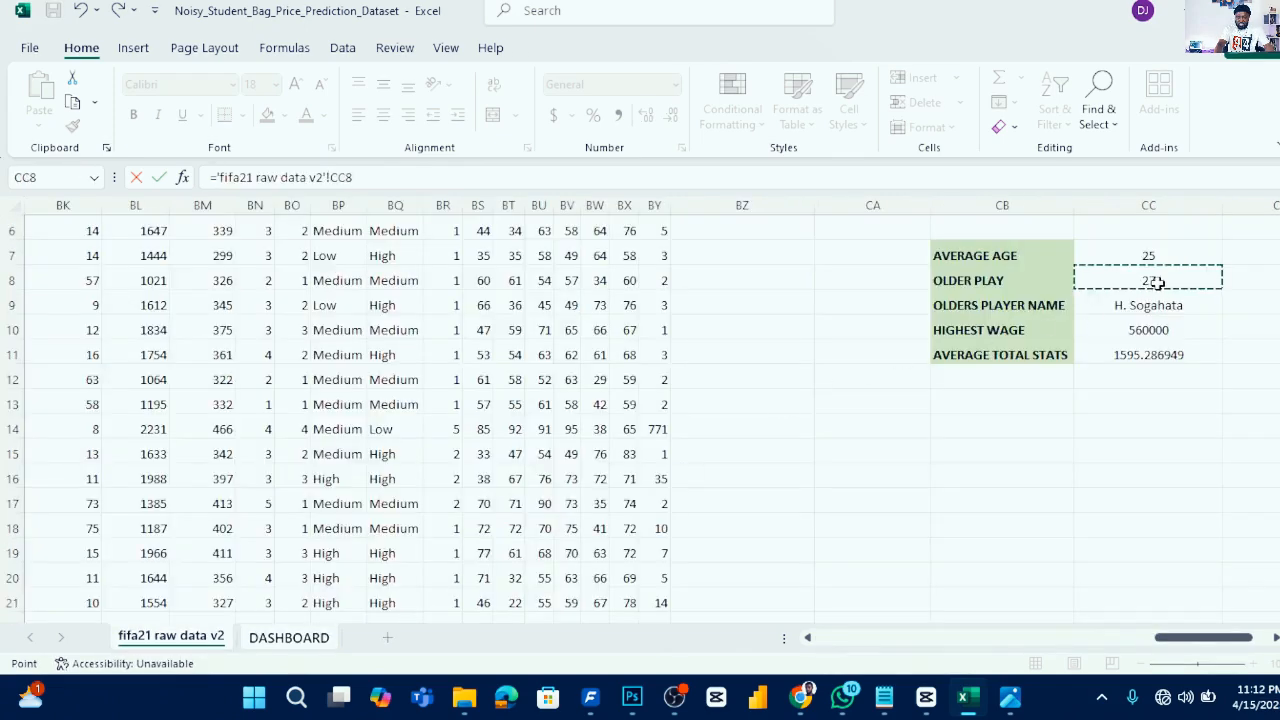
pyautogui.press('Return')
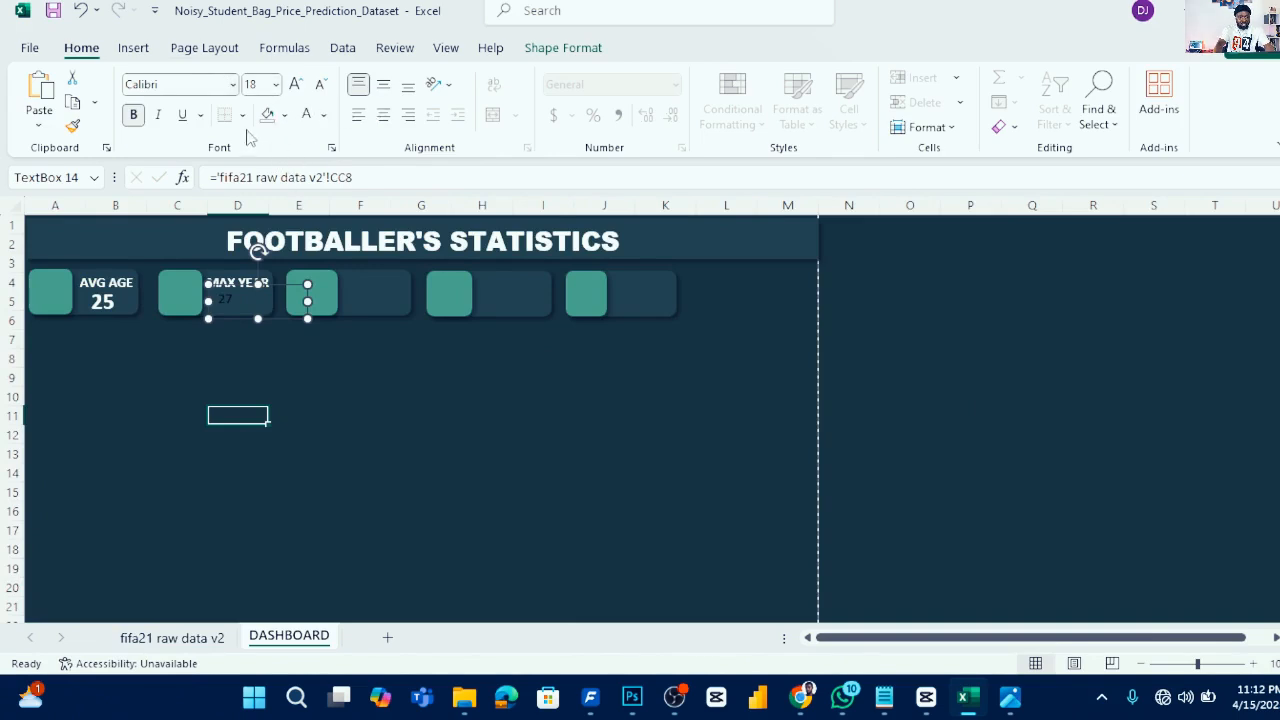
# - Format the second card's value text at size 18, bold and centre-aligned
pyautogui.click(234, 334)
pyautogui.click(241, 306)
pyautogui.click(262, 86)
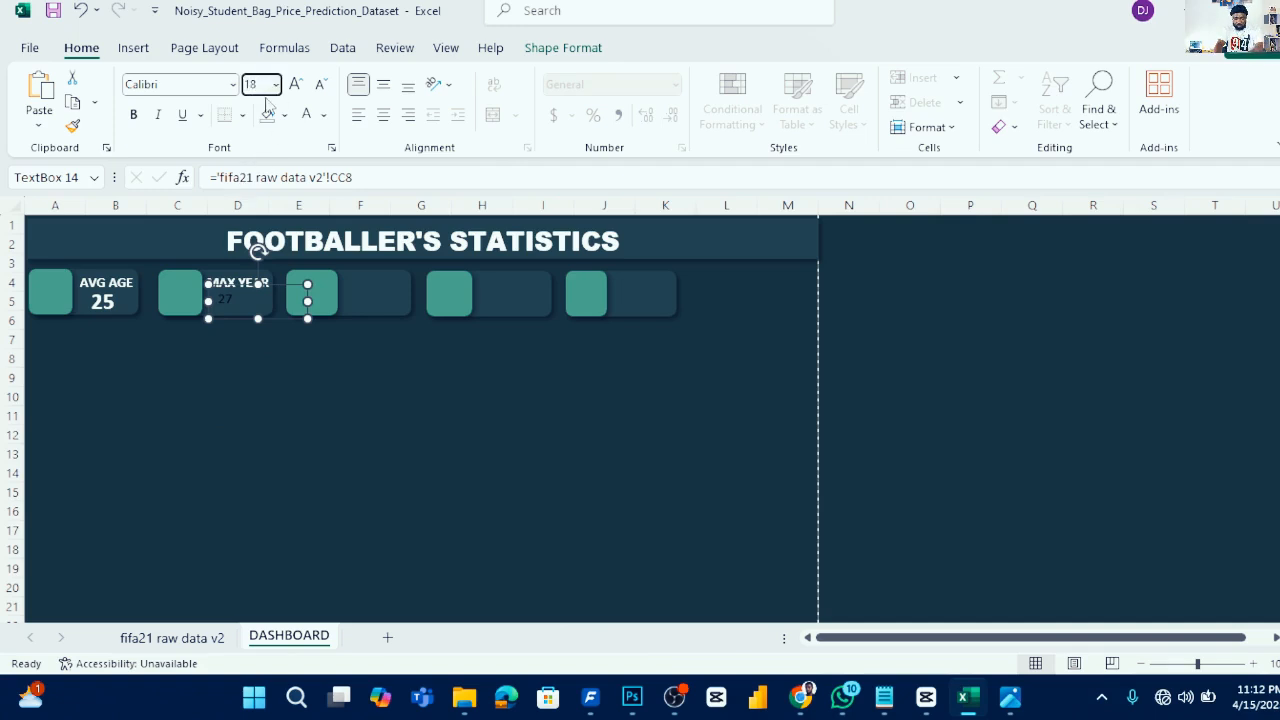
pyautogui.press('Return')
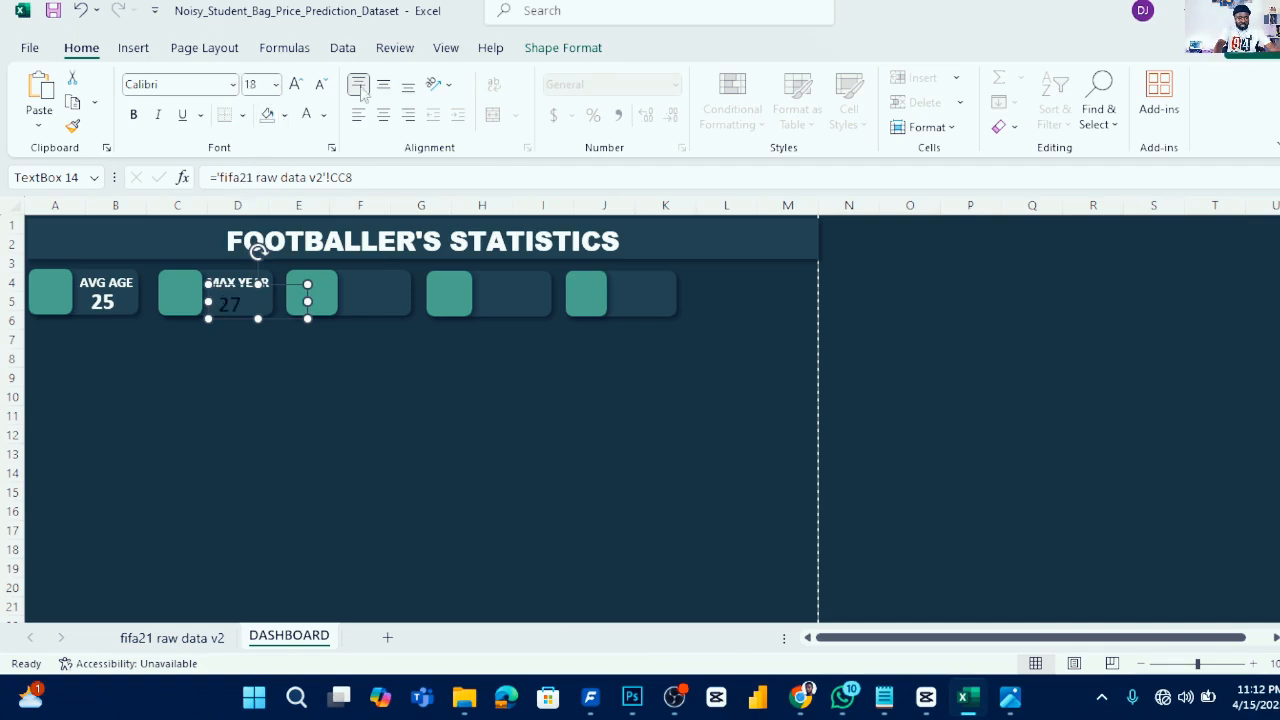
pyautogui.click(134, 116)
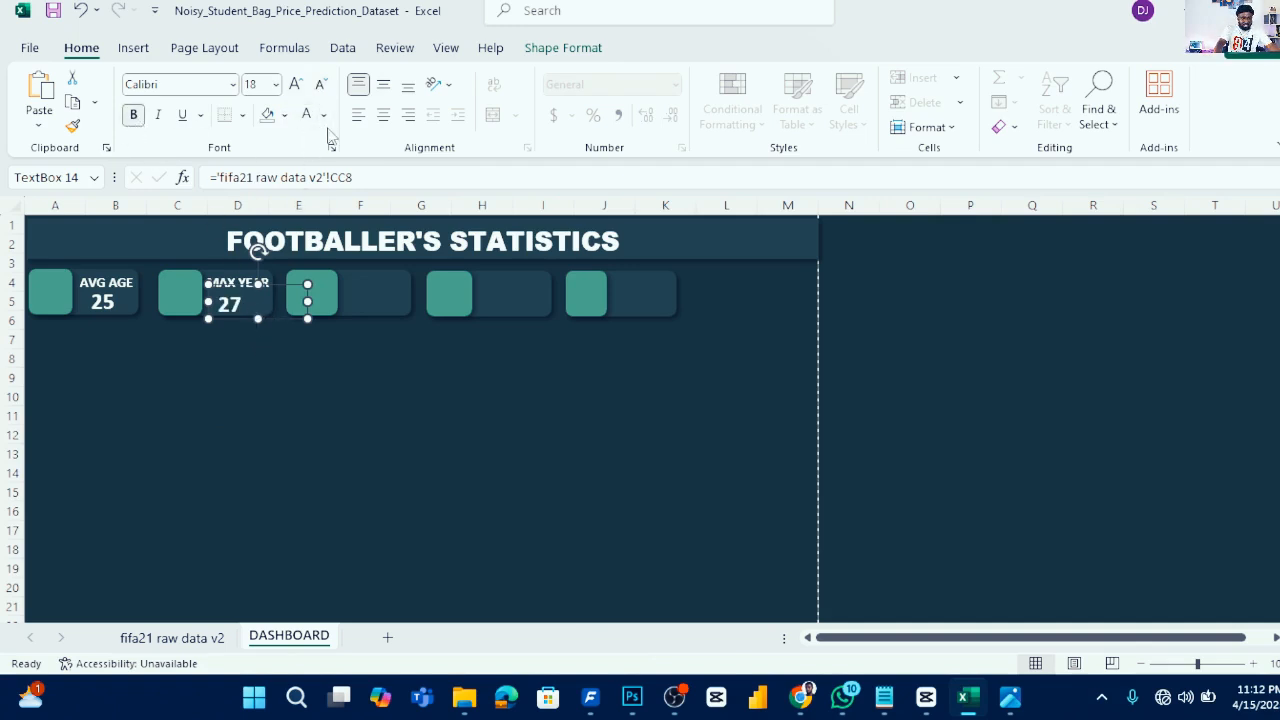
pyautogui.click(383, 116)
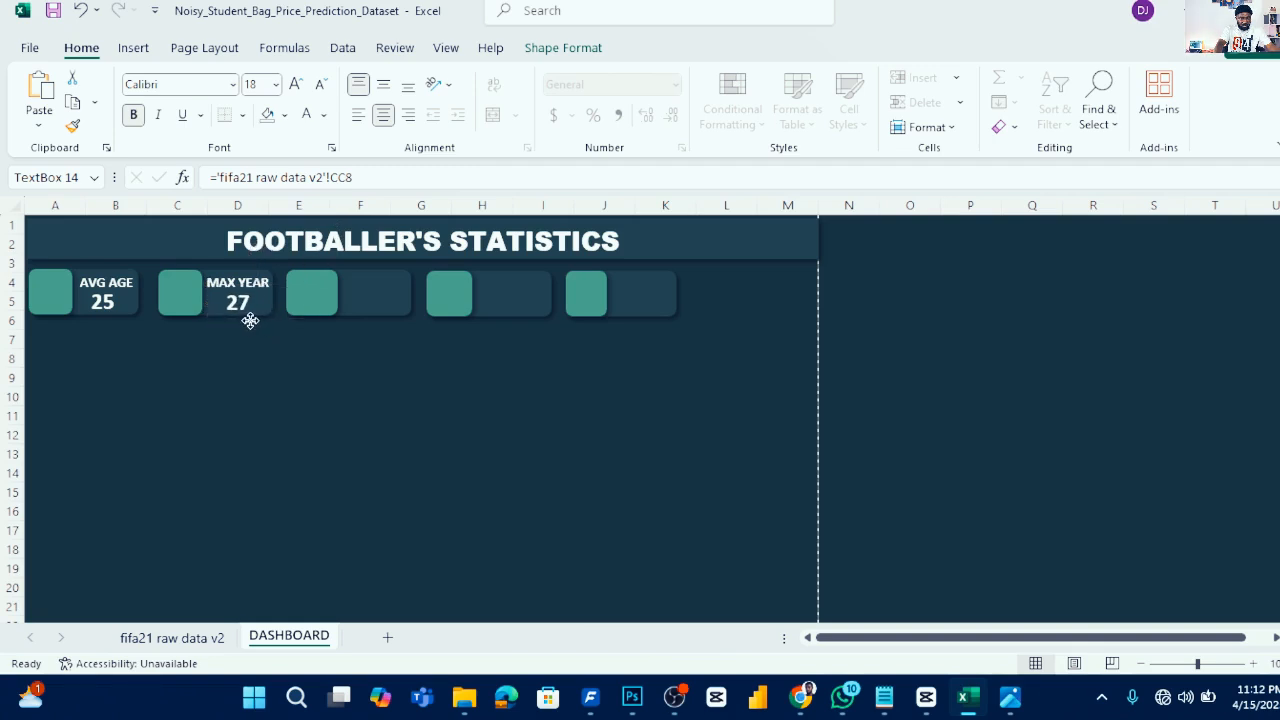
# - Copy the second card's value text box into the third KPI card
pyautogui.click(252, 320)
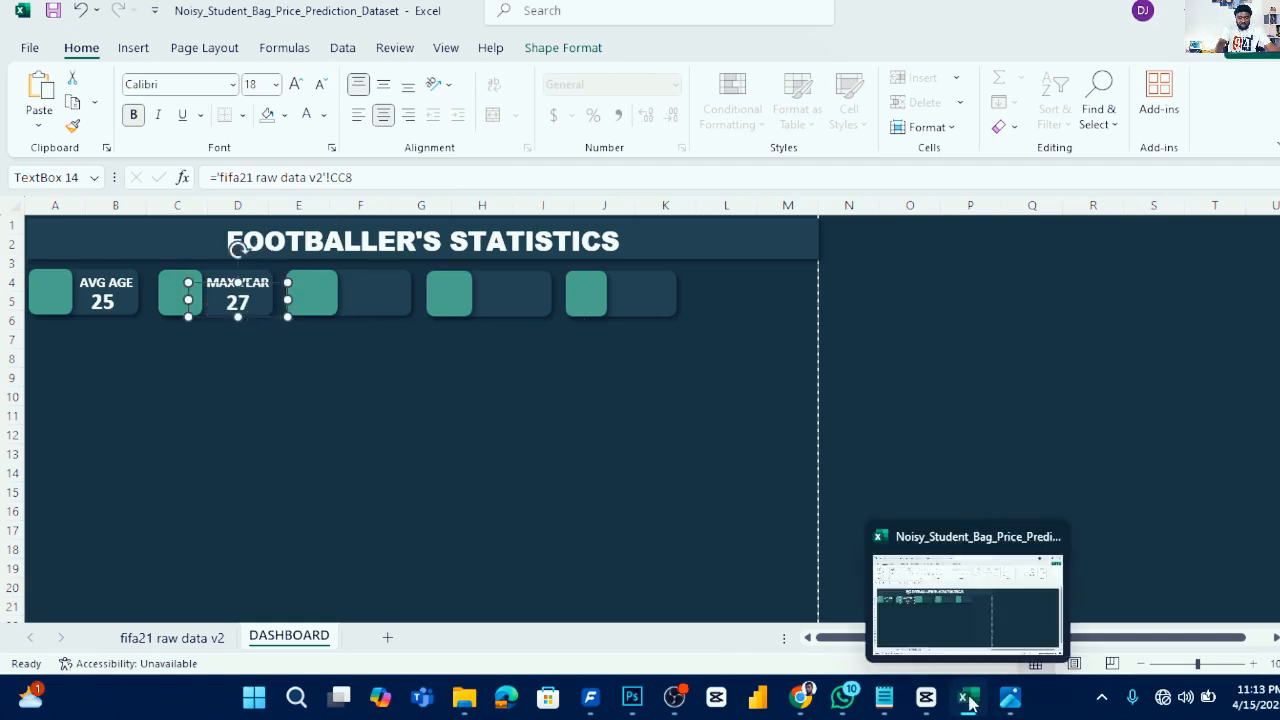
pyautogui.moveTo(1010, 697)
pyautogui.moveTo(982, 589)
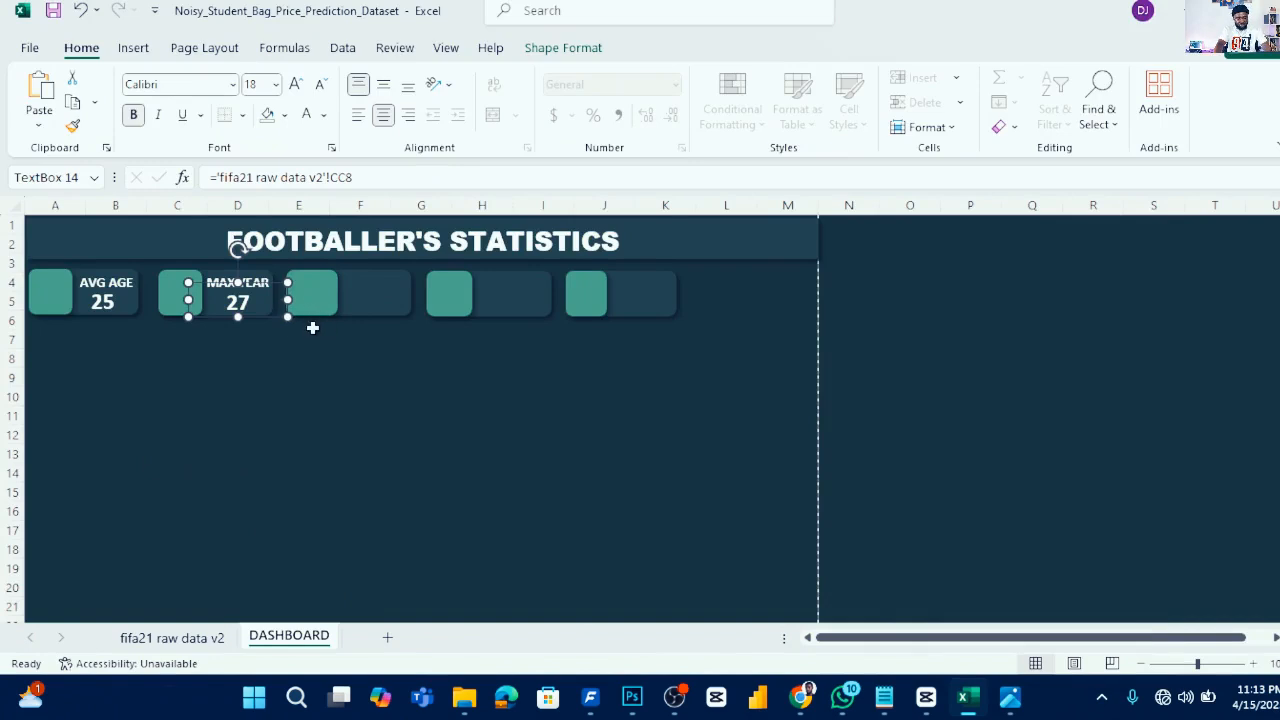
pyautogui.moveTo(268, 318); pyautogui.dragTo(394, 320)
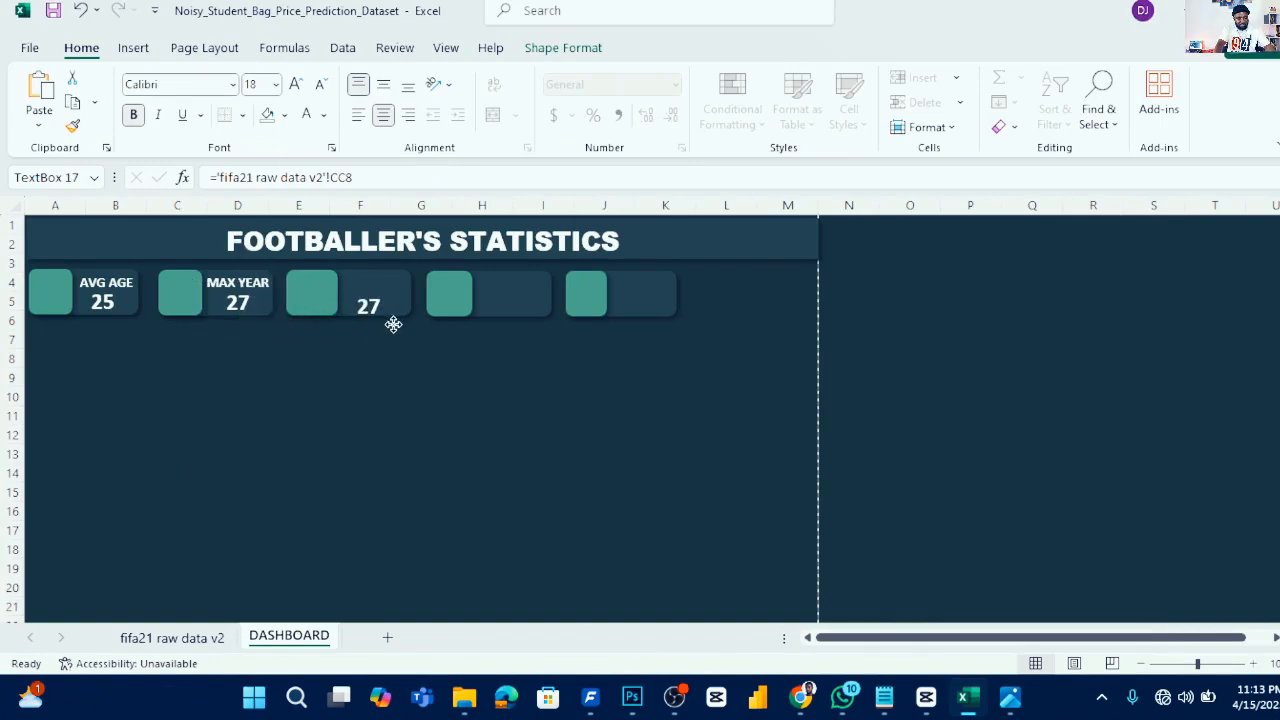
pyautogui.click(370, 321)
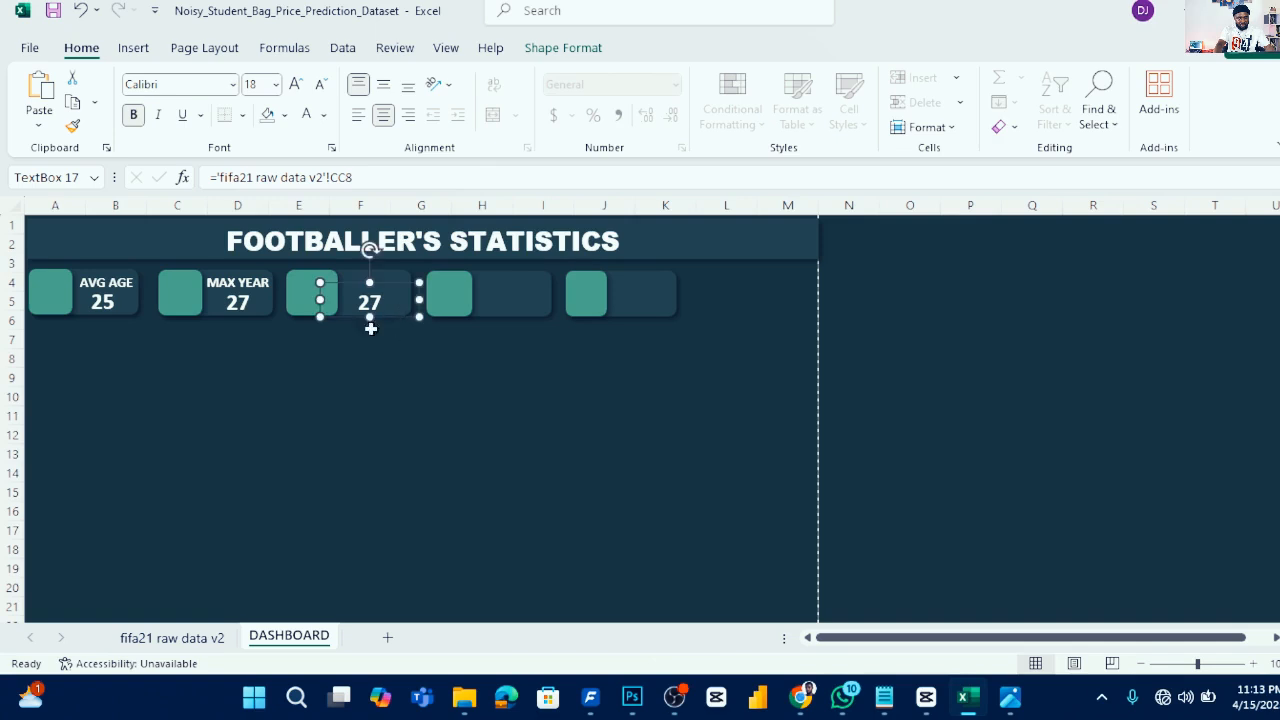
# - Duplicate the MAX YEAR label and move the copy above the value in the third card
pyautogui.click(240, 283)
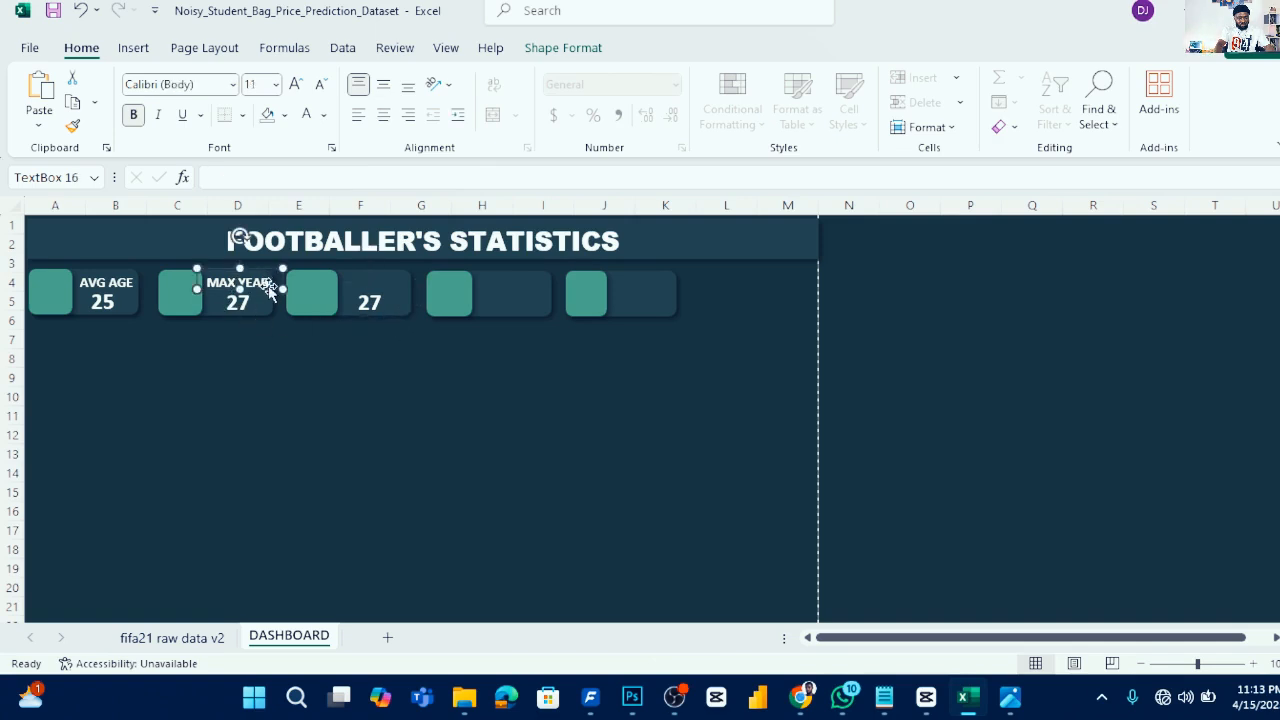
pyautogui.hotkey('ctrl', 'd')
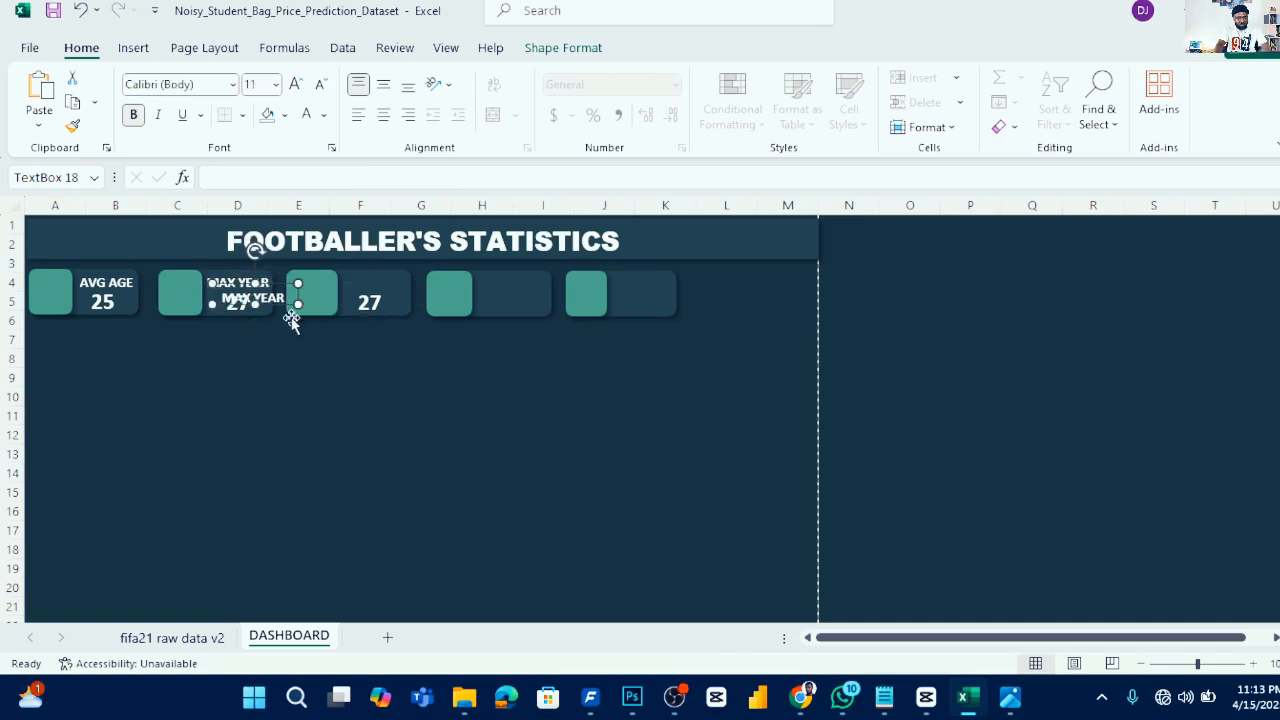
pyautogui.moveTo(282, 305); pyautogui.dragTo(403, 286)
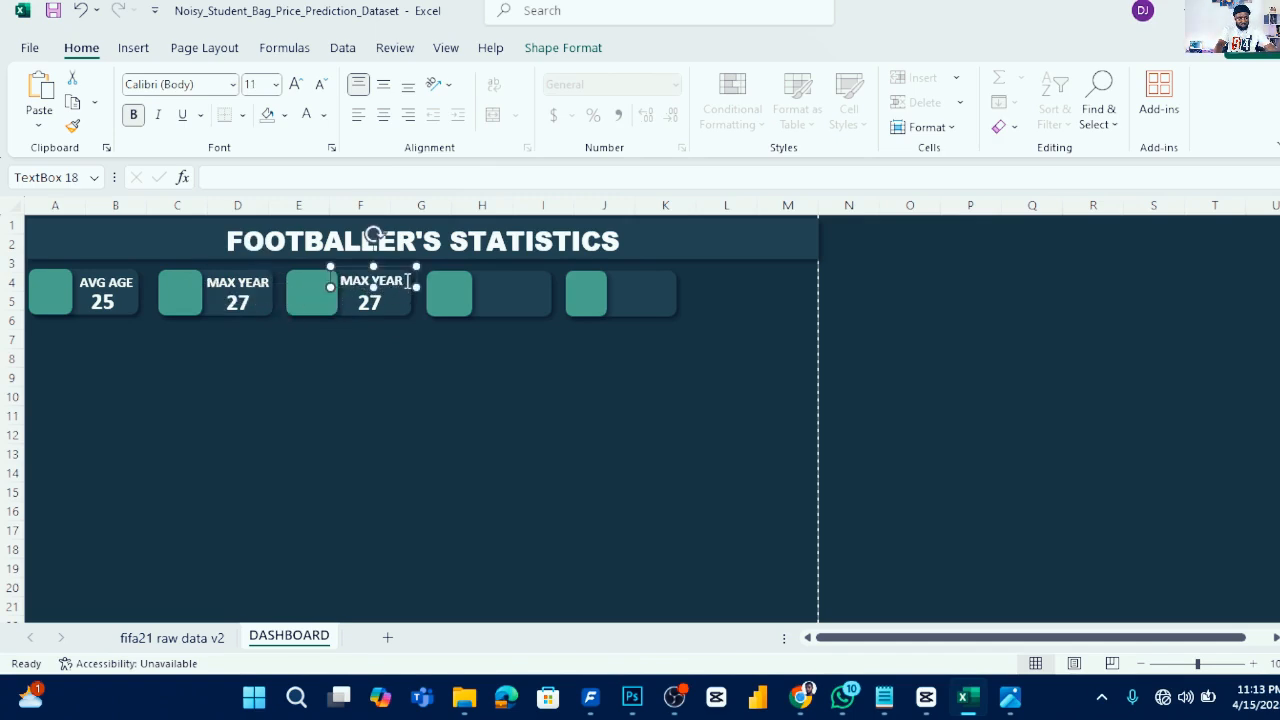
# - Rename the third card's label to OLD PLAYER and widen its box to fit
pyautogui.tripleClick(408, 281)
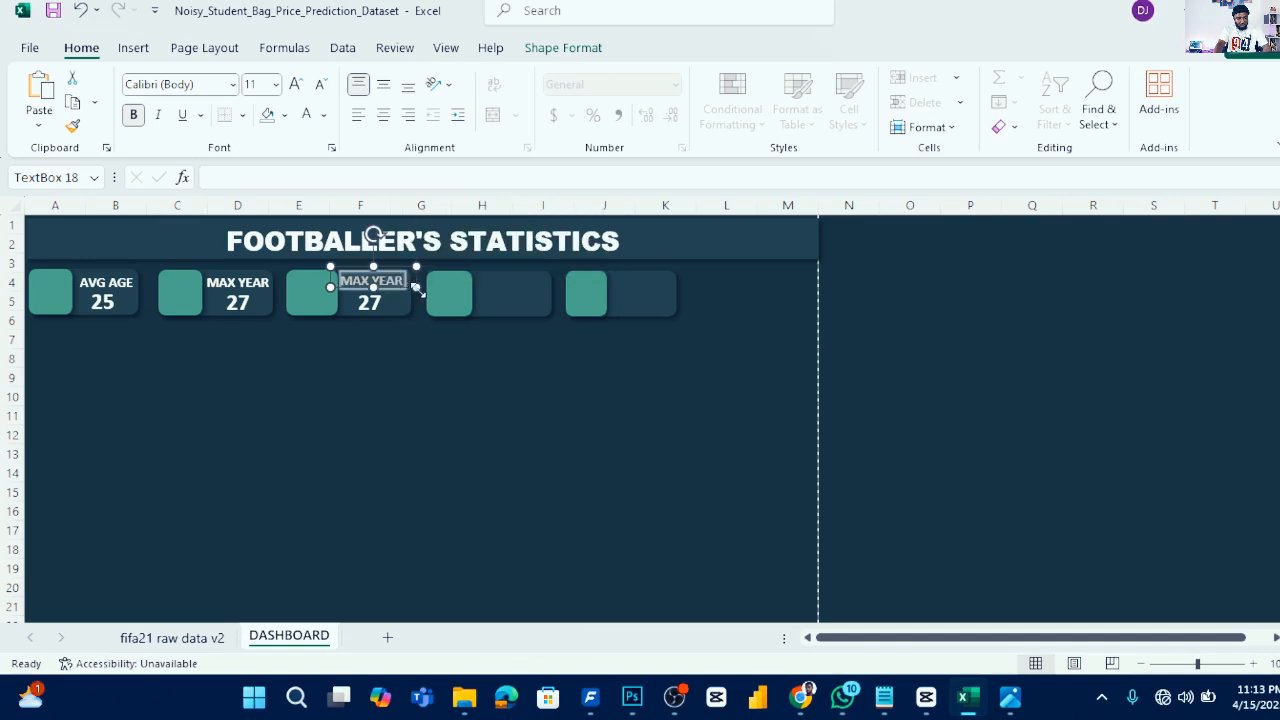
pyautogui.write('OLD')
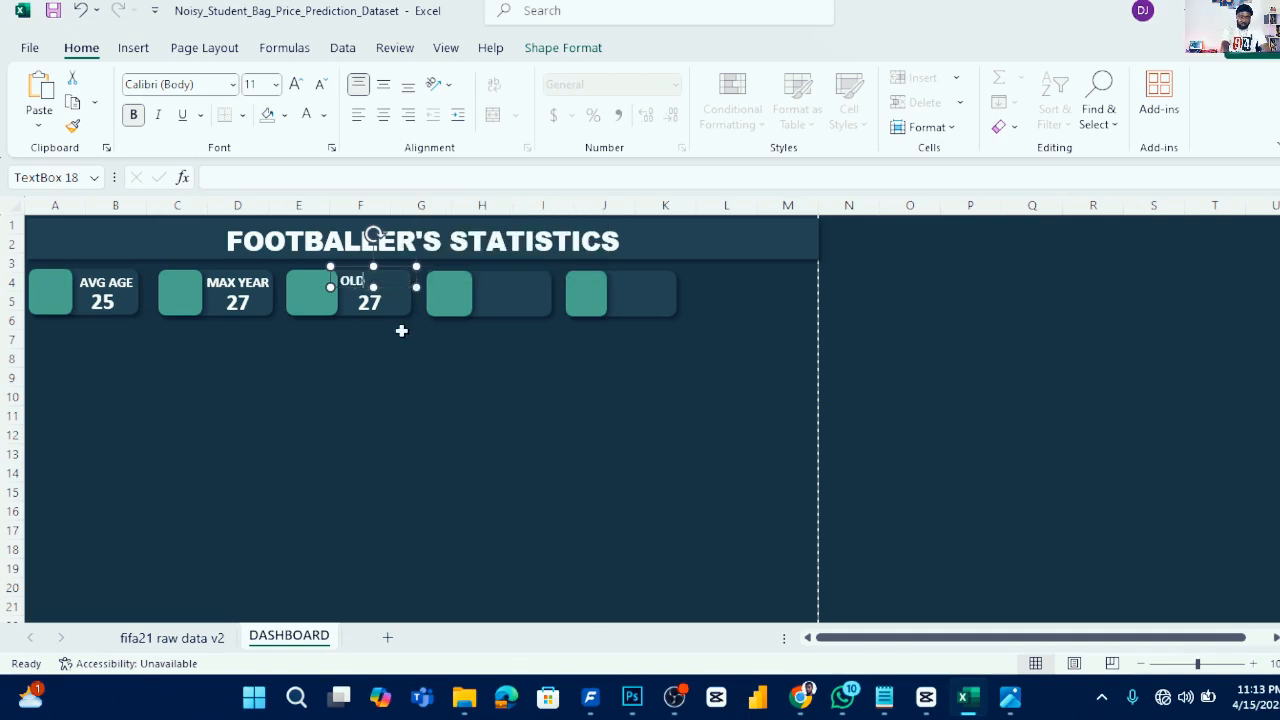
pyautogui.write(' PLAYER')
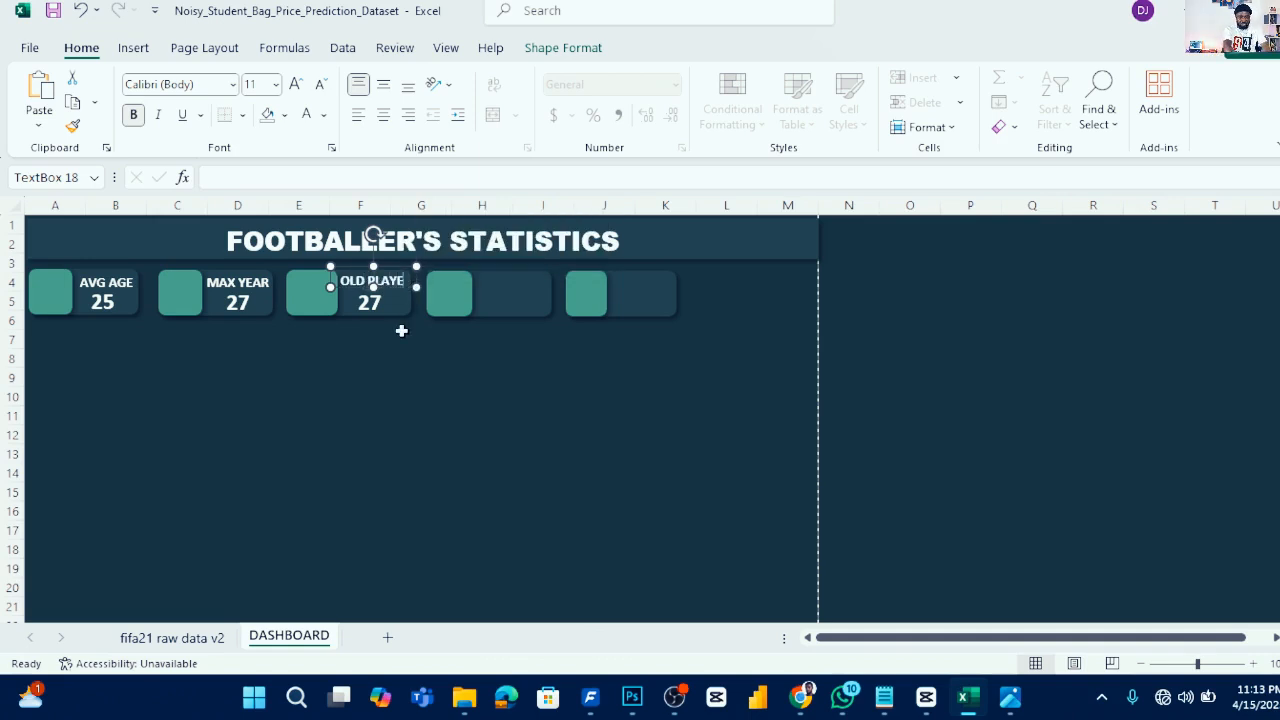
pyautogui.moveTo(413, 265); pyautogui.dragTo(423, 264)
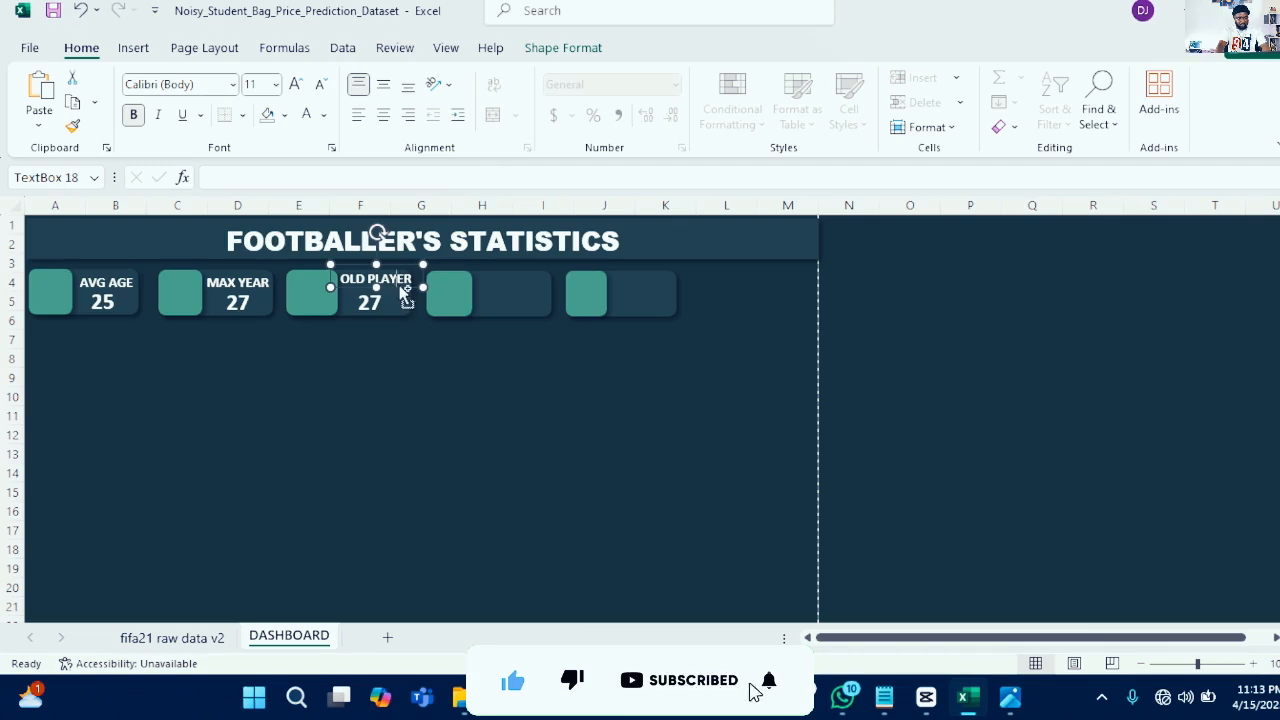
# - Set the OLD PLAYER label's font size to 10 and nudge it into position
pyautogui.hotkey('ctrl', 'a')
pyautogui.click(264, 84)
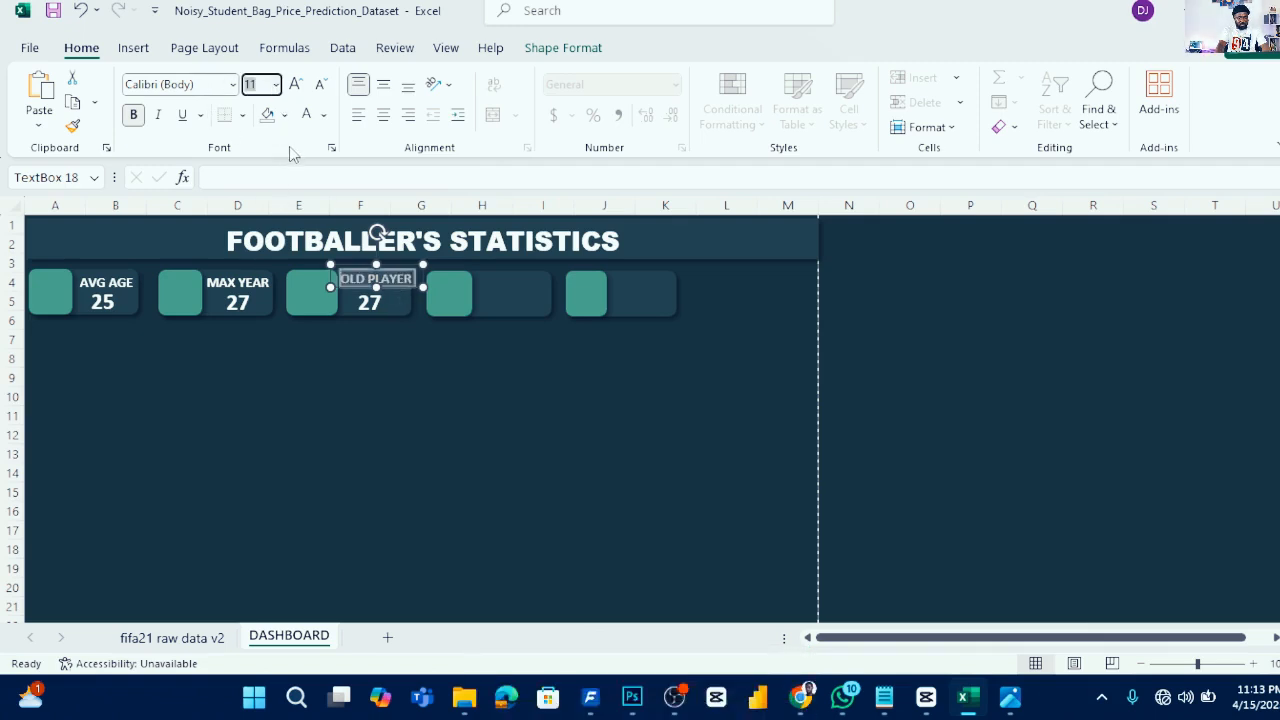
pyautogui.write('1')
pyautogui.press('Return')
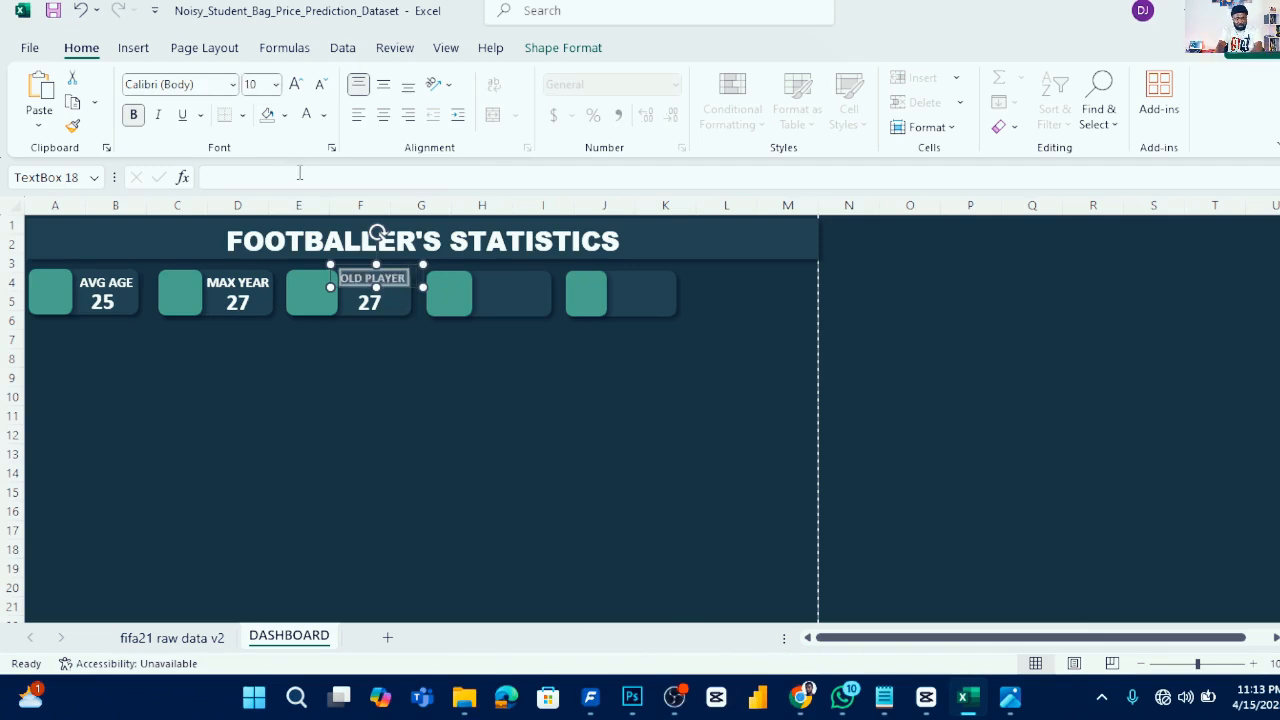
pyautogui.moveTo(394, 285); pyautogui.dragTo(395, 289)
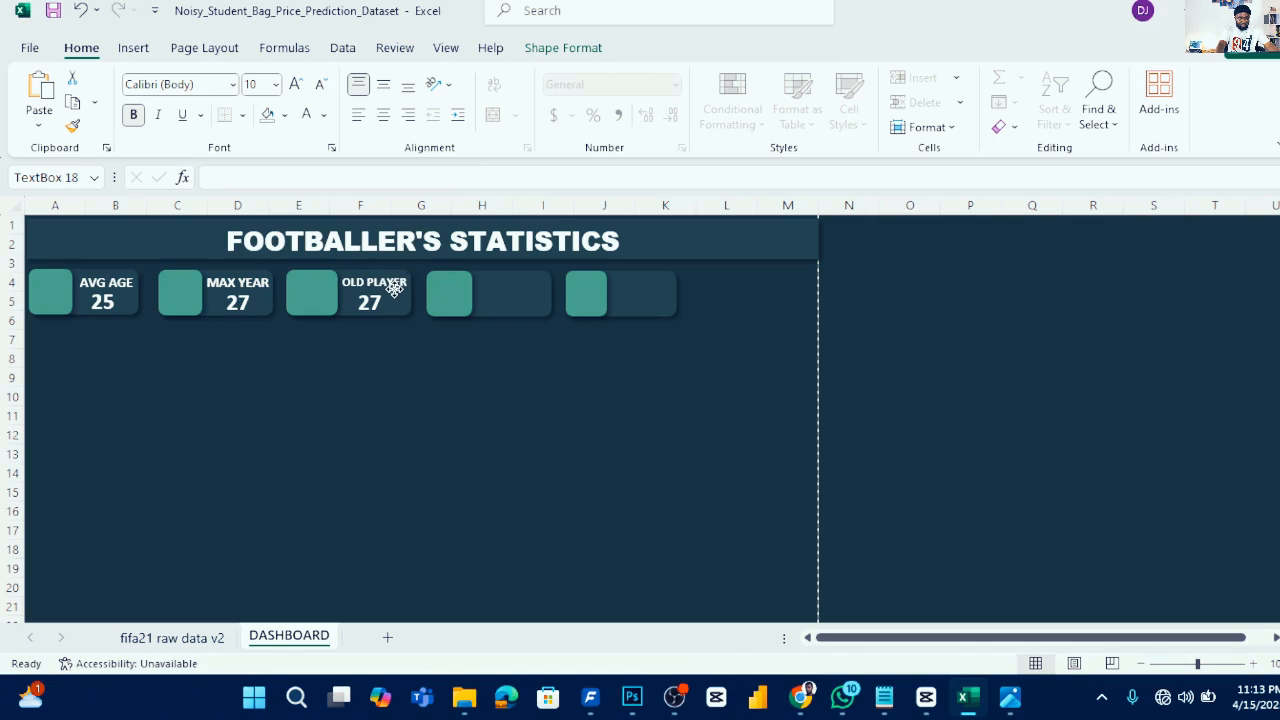
# - Link the third card's value text box to the oldest player's name in cell CC9 of the fifa21 raw data v2 sheet
pyautogui.click(517, 377)
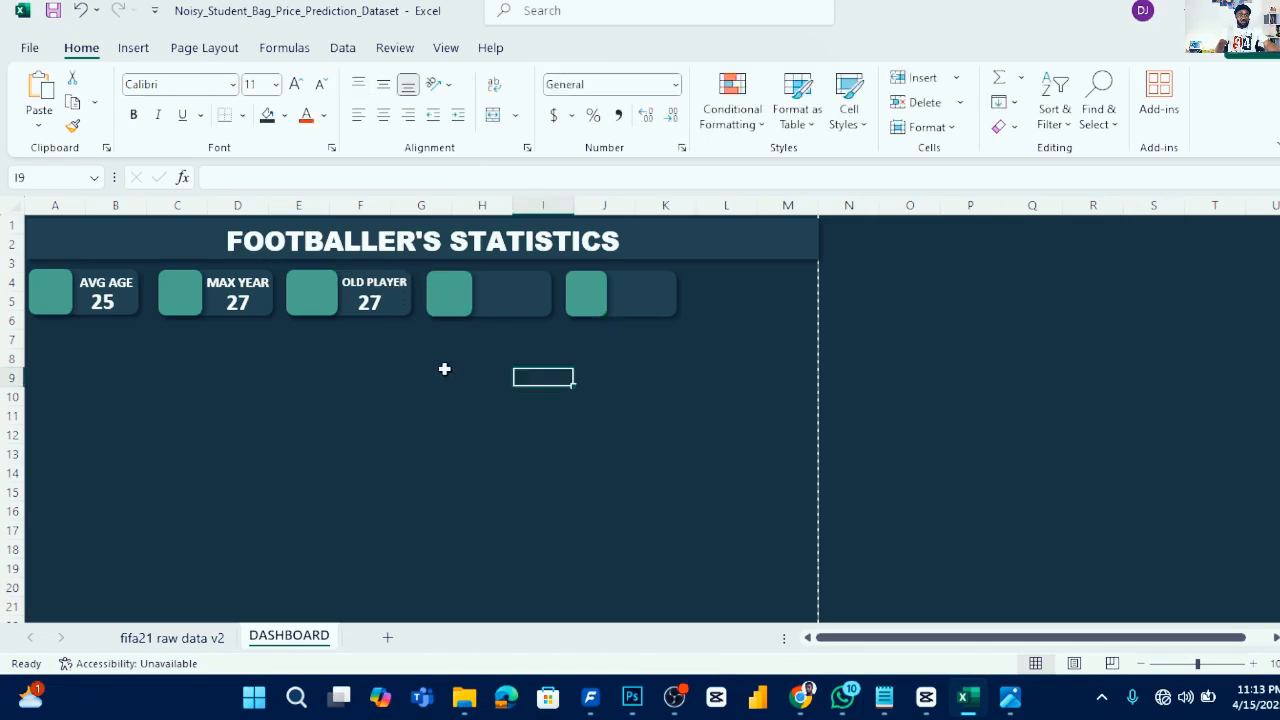
pyautogui.click(385, 307)
pyautogui.moveTo(378, 179); pyautogui.dragTo(165, 172)
pyautogui.press('BackSpace')
pyautogui.write('=')
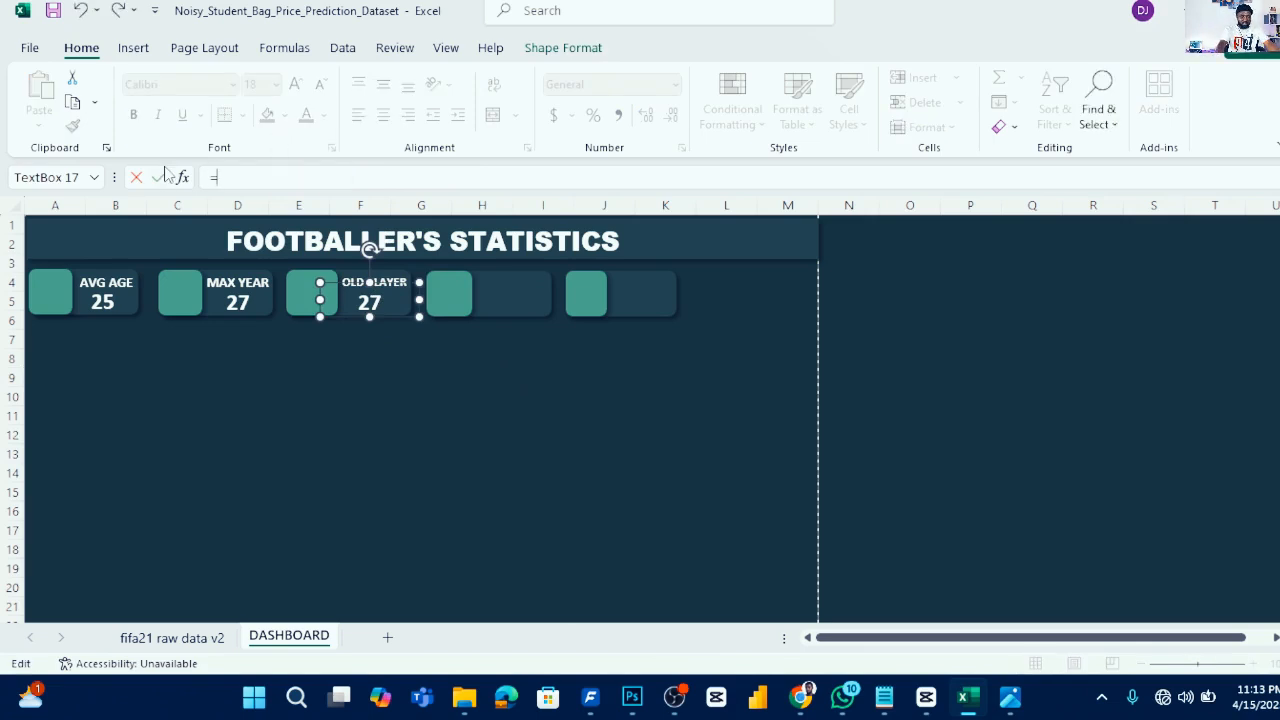
pyautogui.click(172, 637)
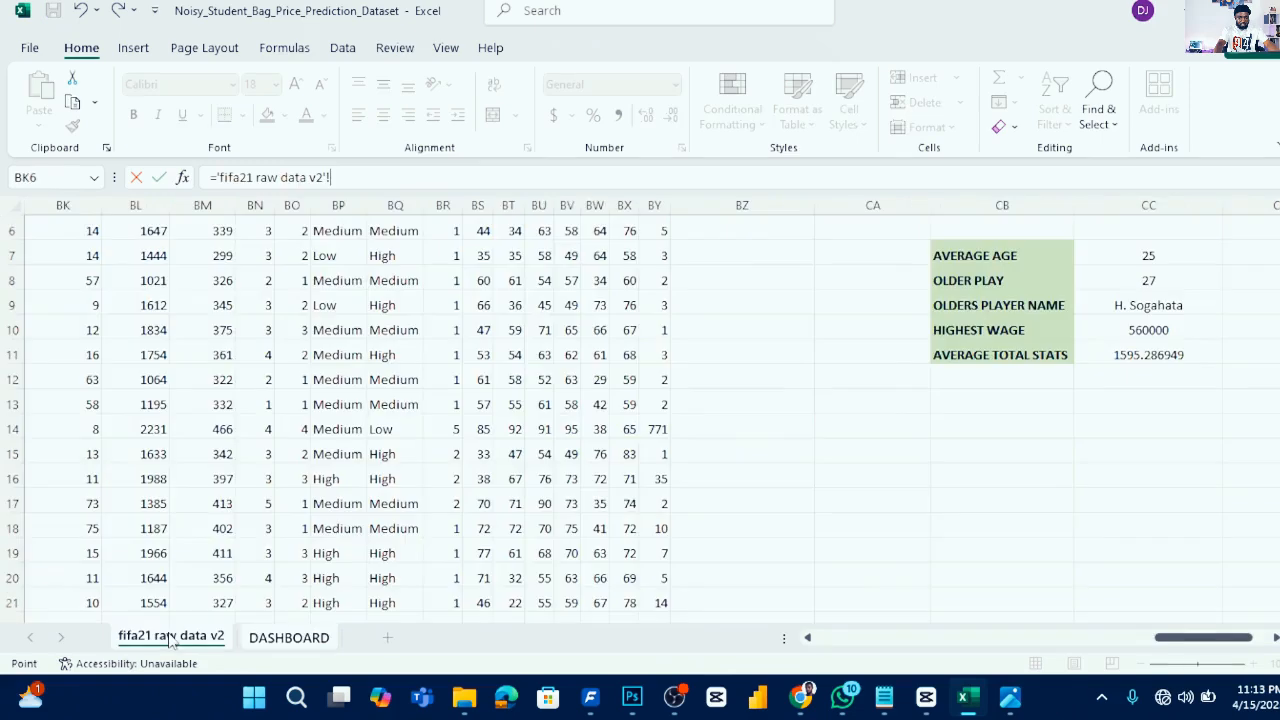
pyautogui.click(1155, 305)
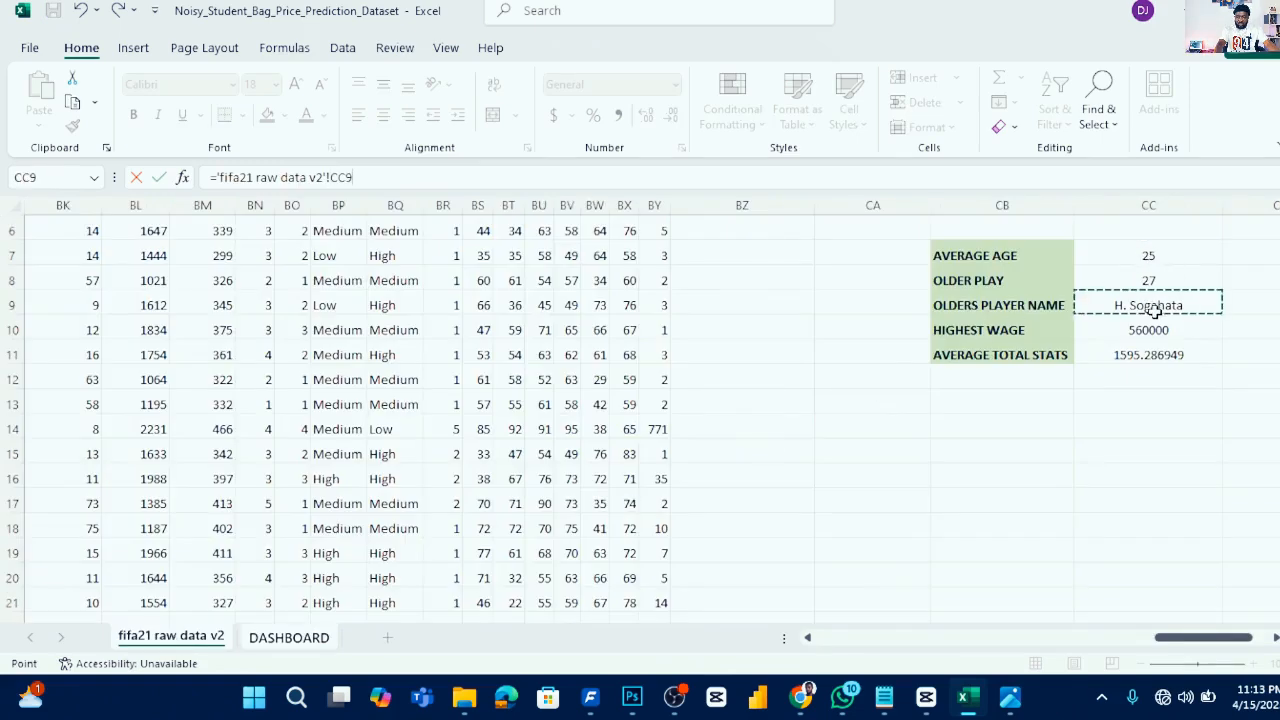
pyautogui.press('Return')
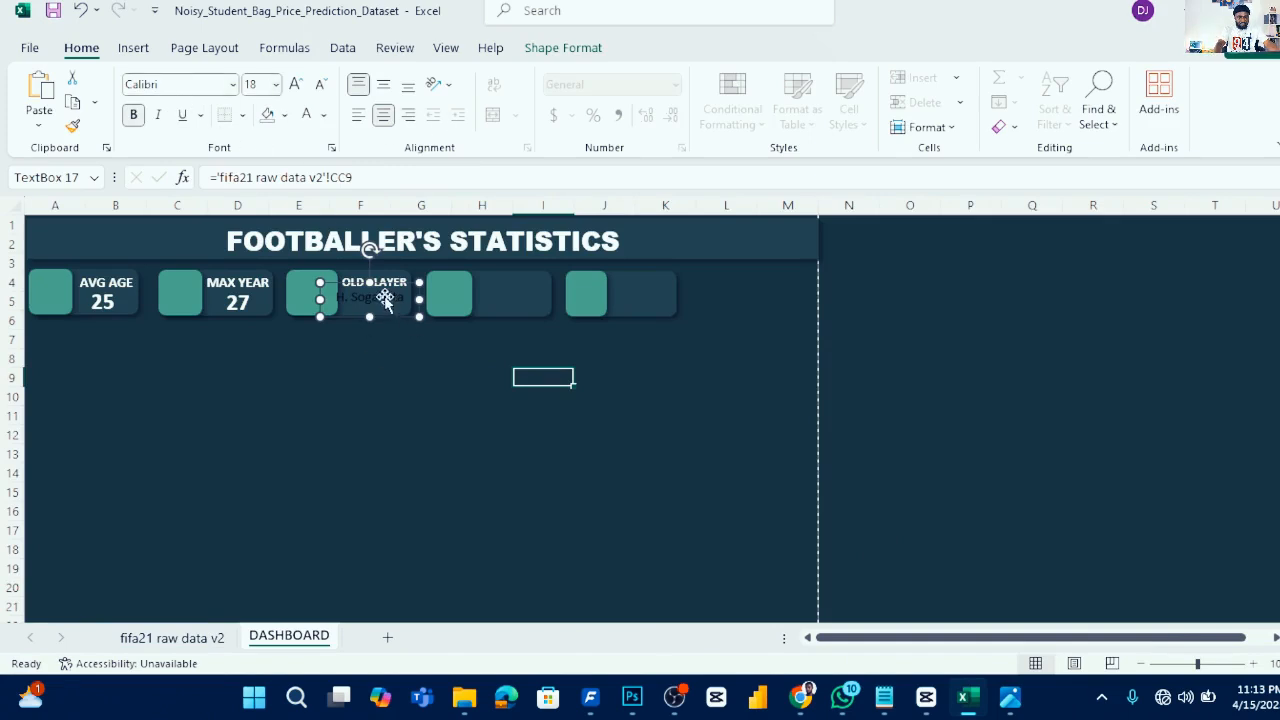
# - Format the player name in white bold text and nudge its box slightly into place within the third card
pyautogui.click(325, 118)
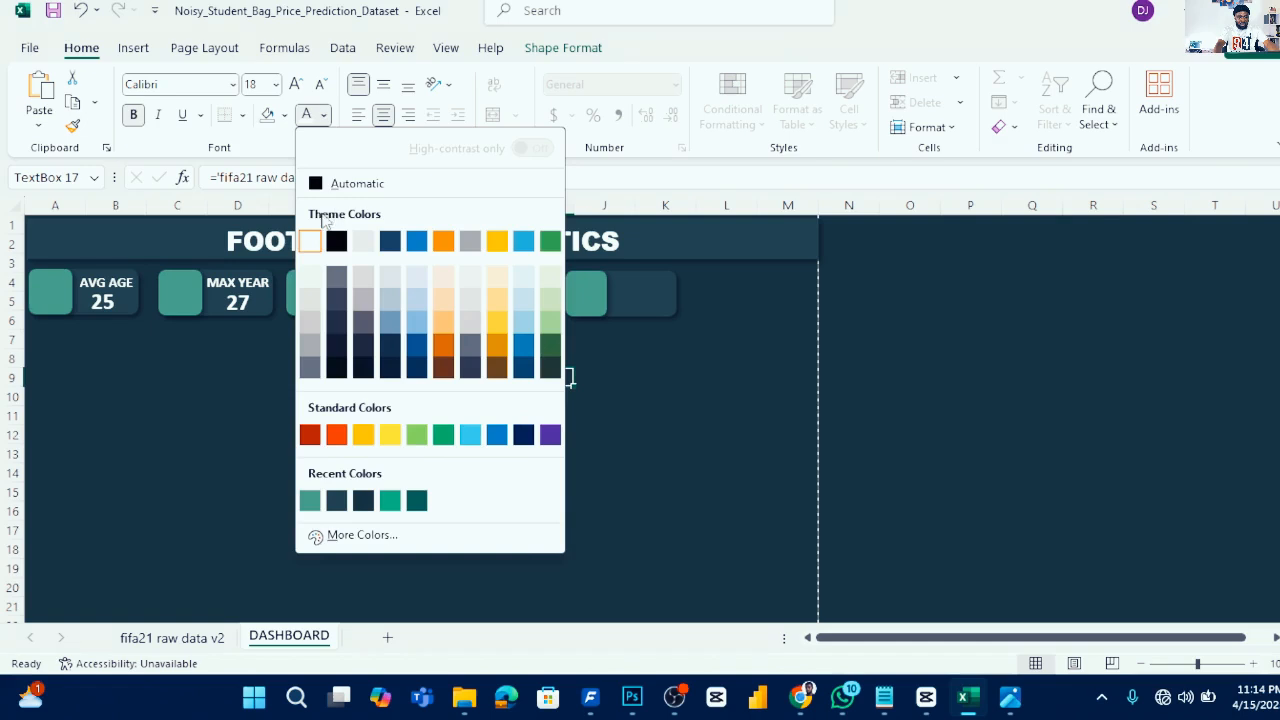
pyautogui.click(312, 241)
pyautogui.click(397, 361)
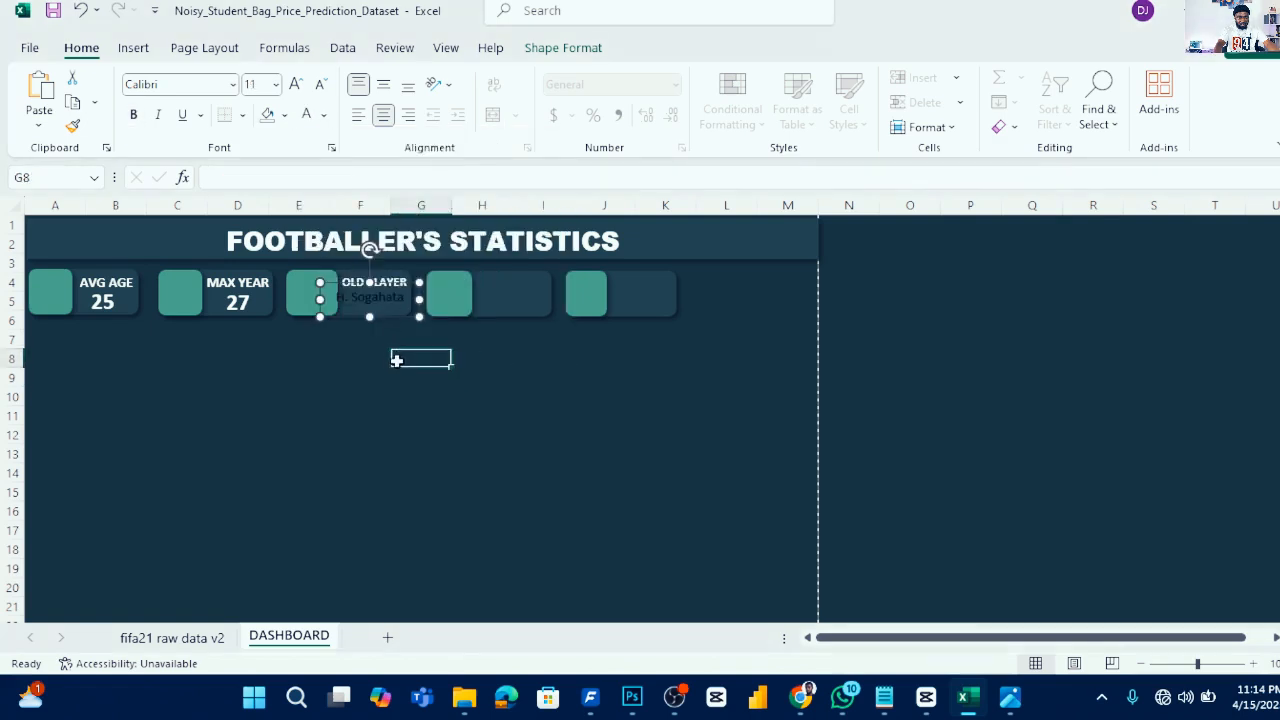
pyautogui.click(392, 305)
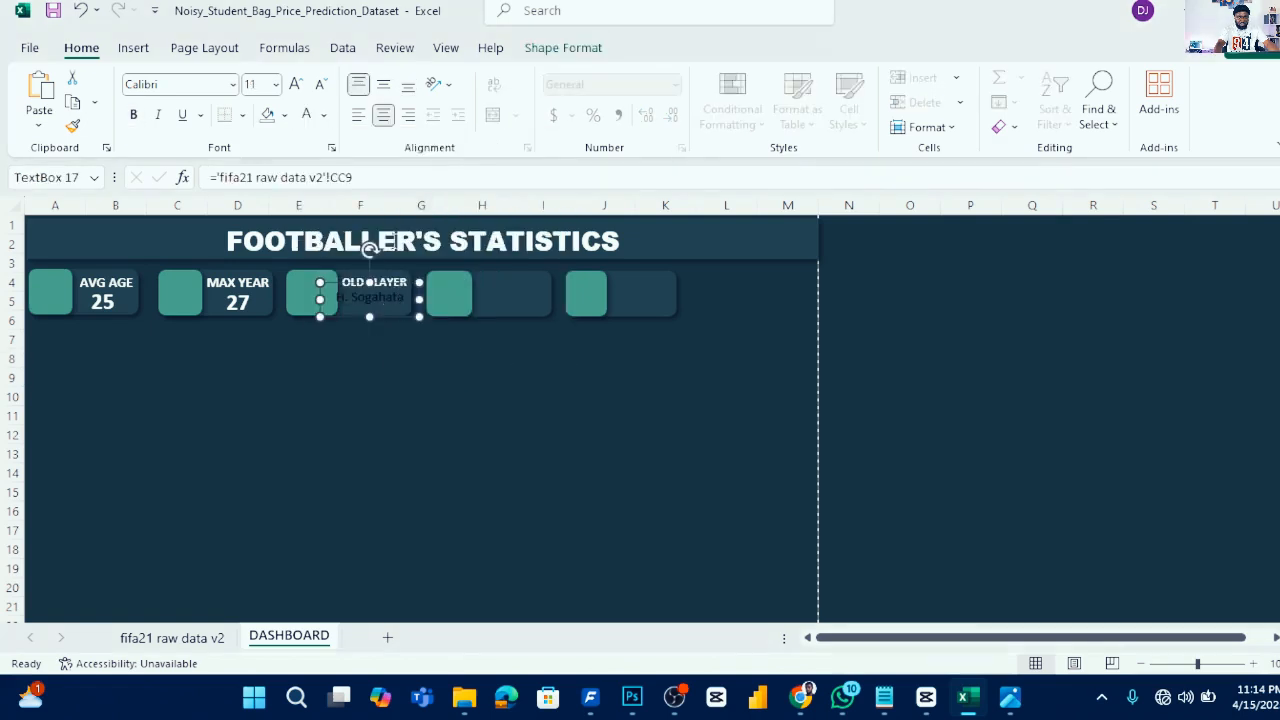
pyautogui.click(323, 115)
pyautogui.click(312, 241)
pyautogui.click(133, 114)
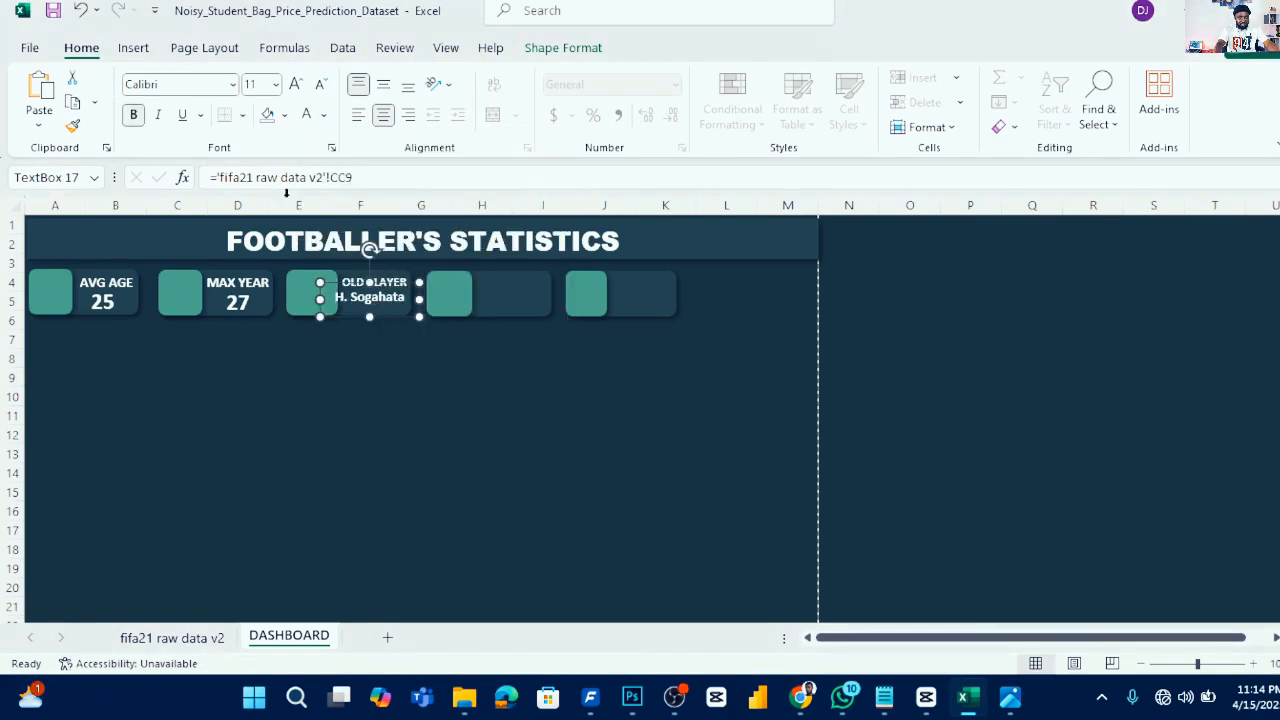
pyautogui.moveTo(393, 310); pyautogui.dragTo(398, 312)
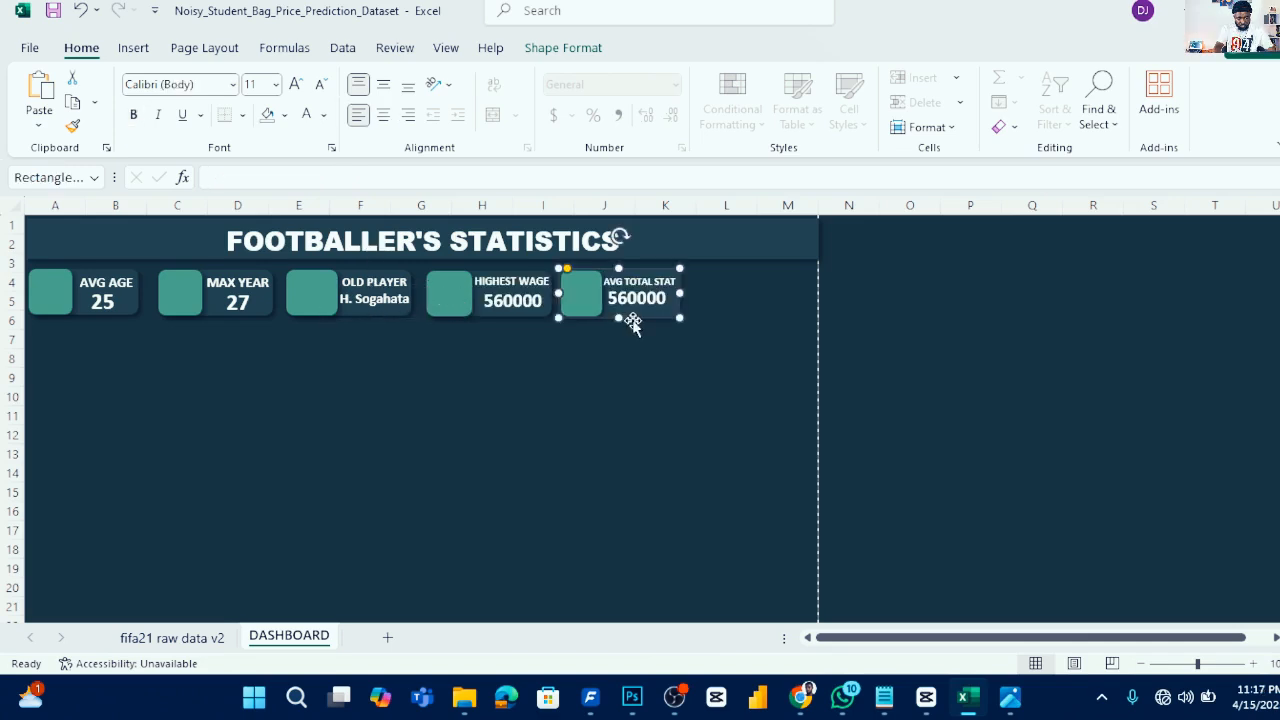
pyautogui.click(730, 338)
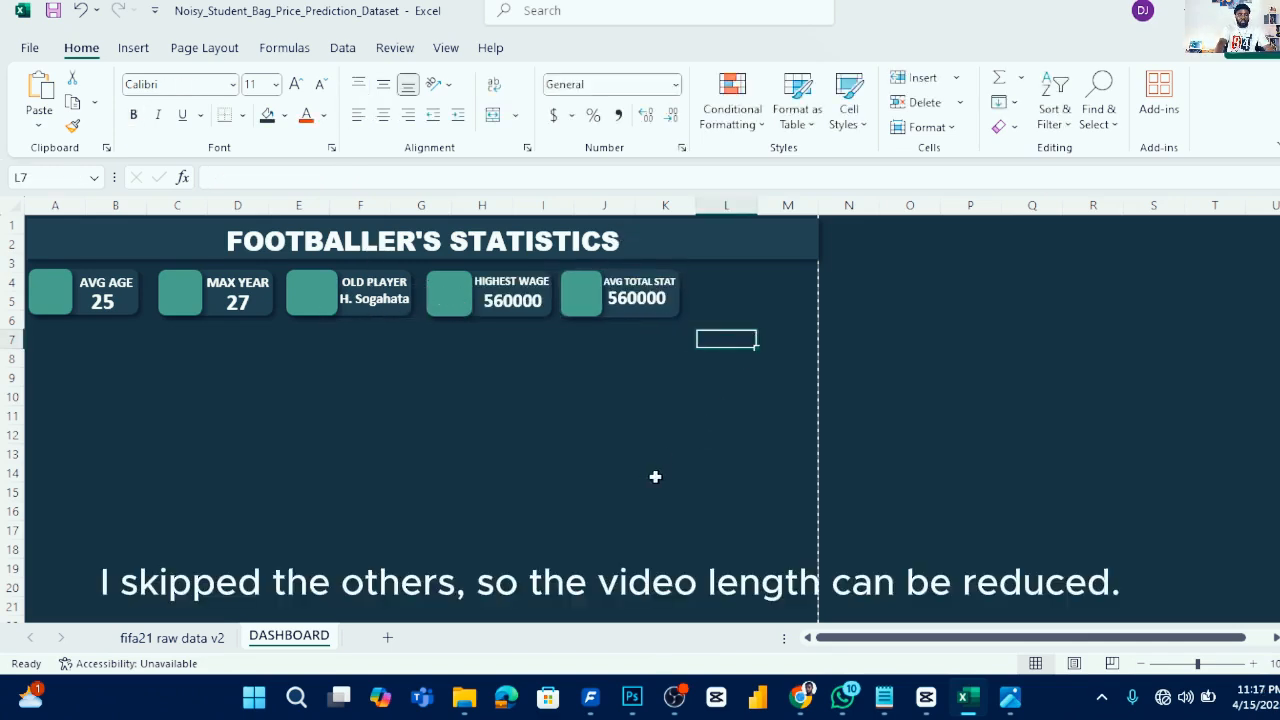
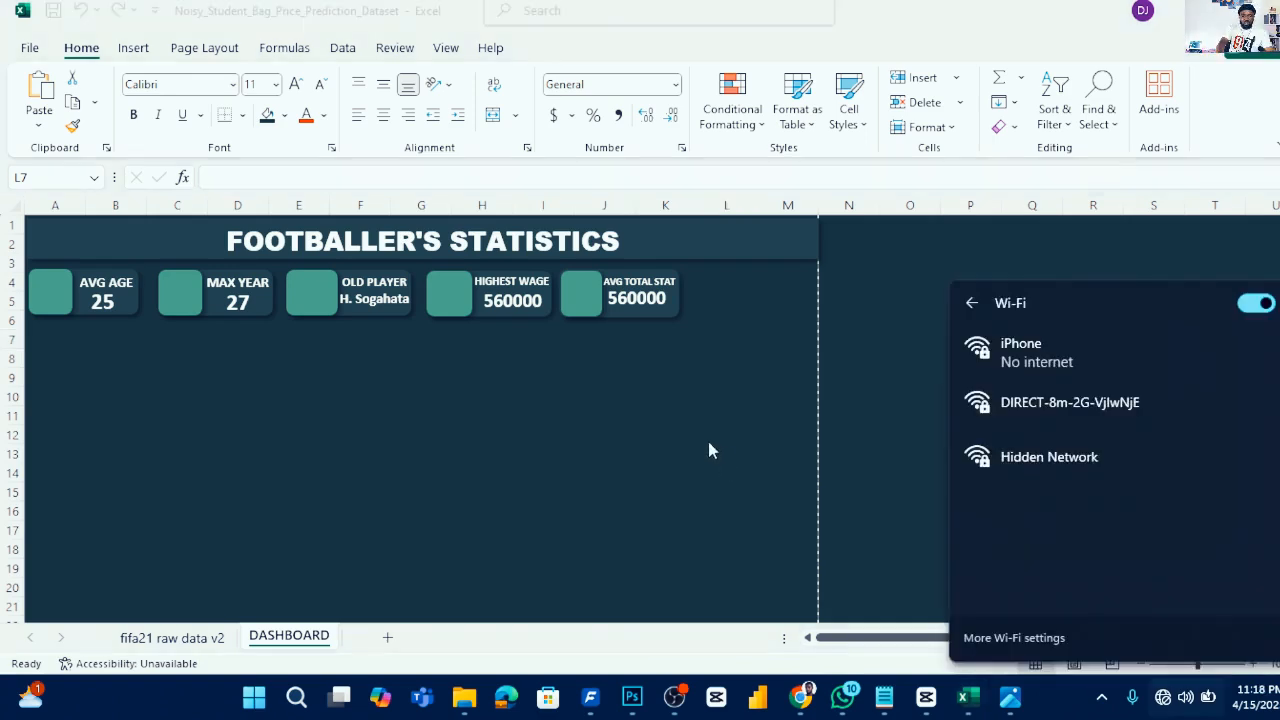
# - Open the stock icons library, search for MONEY and select the banknote icon
pyautogui.click(710, 432)
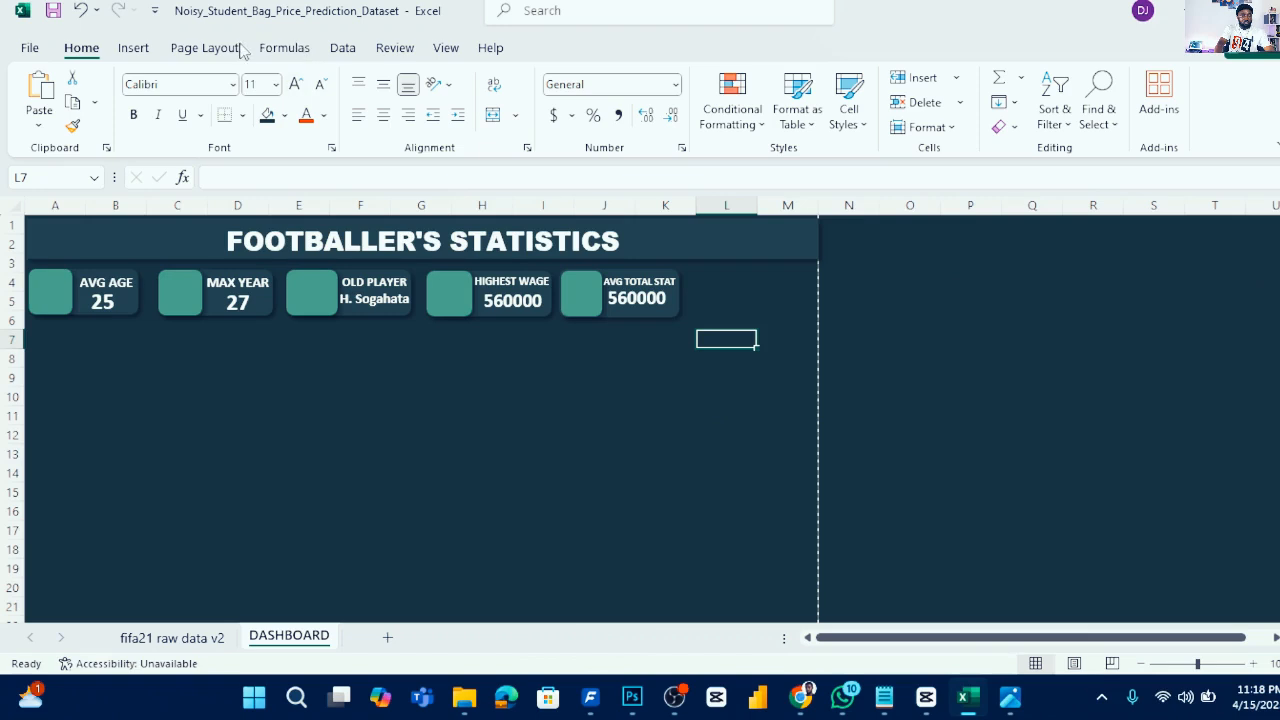
pyautogui.click(134, 50)
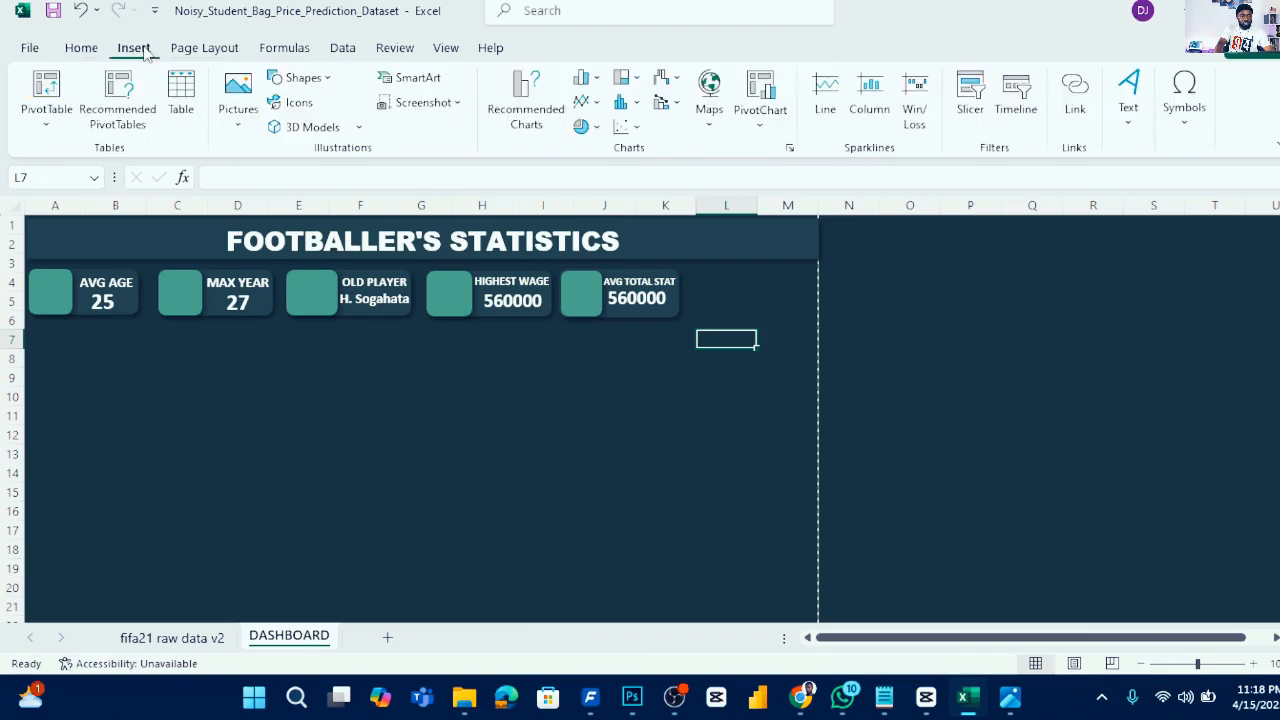
pyautogui.click(306, 108)
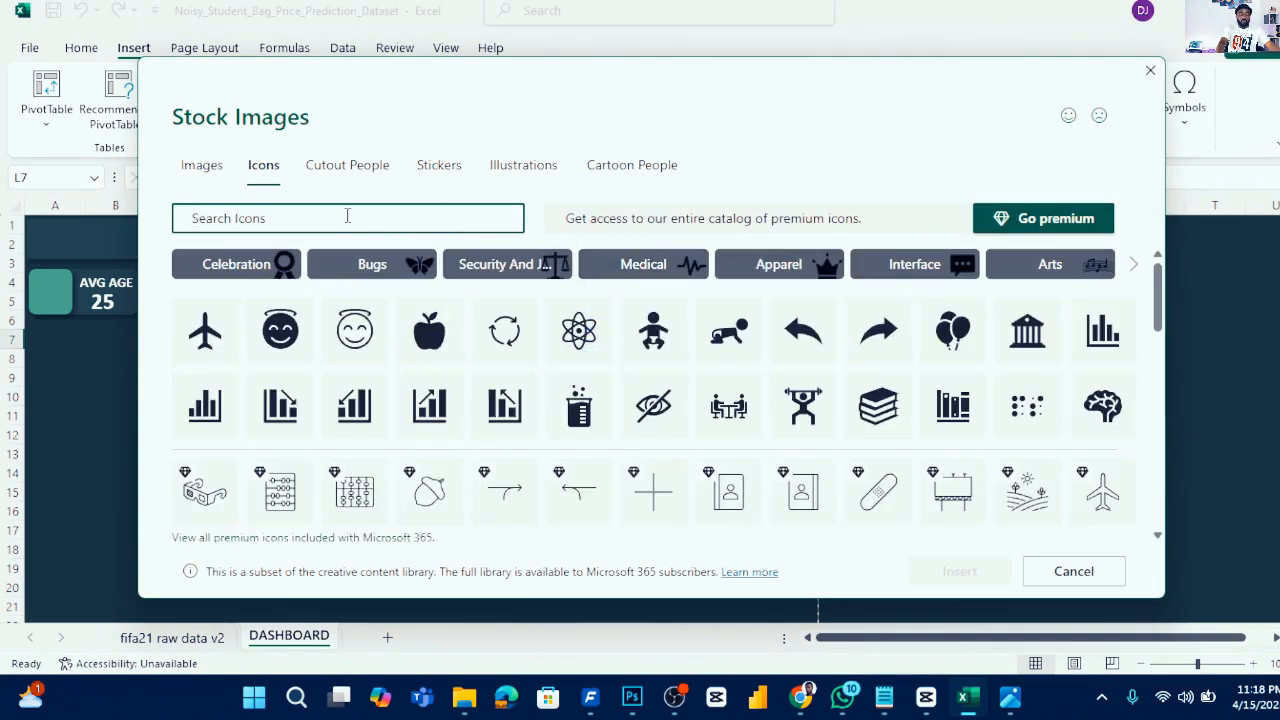
pyautogui.write('MIN')
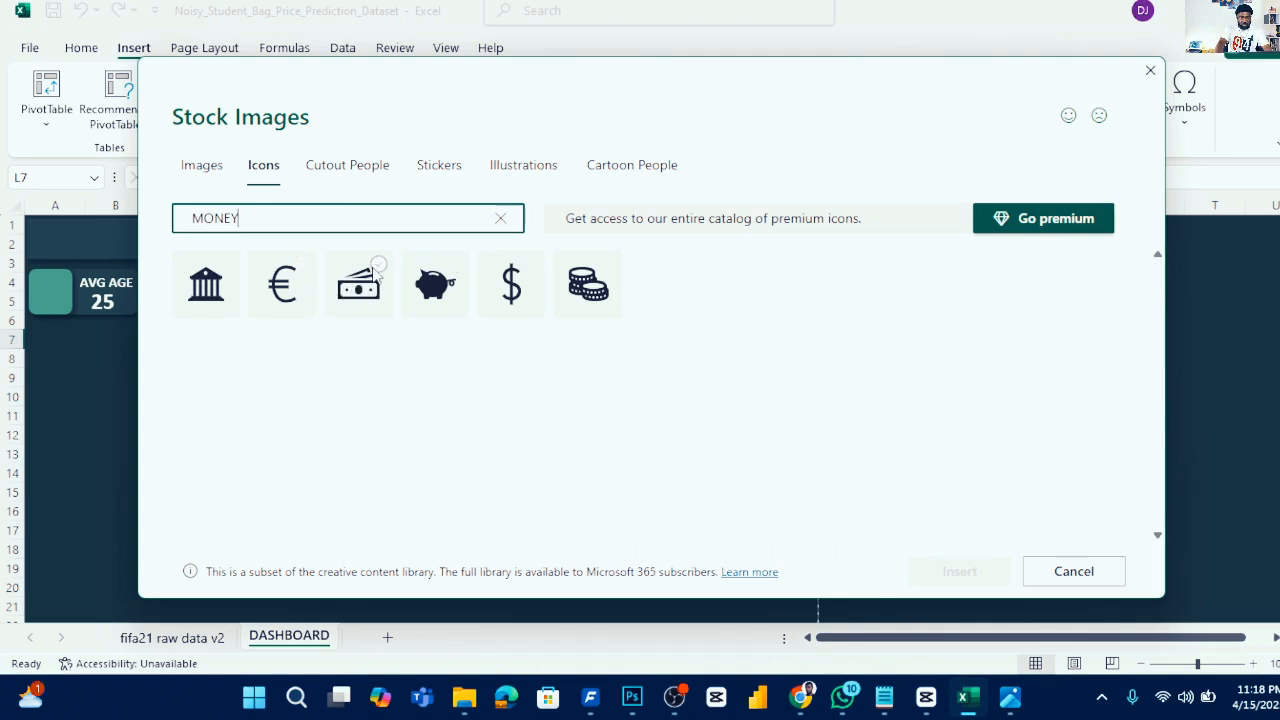
pyautogui.click(377, 271)
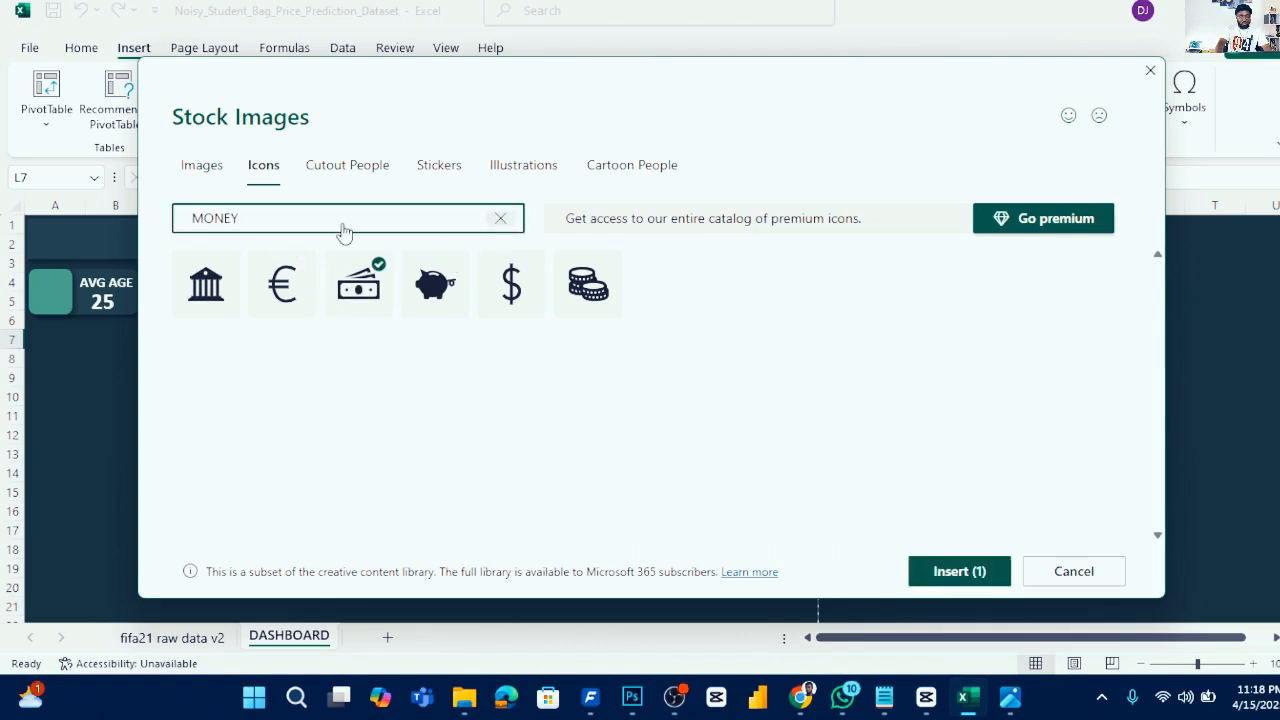
pyautogui.click(497, 221)
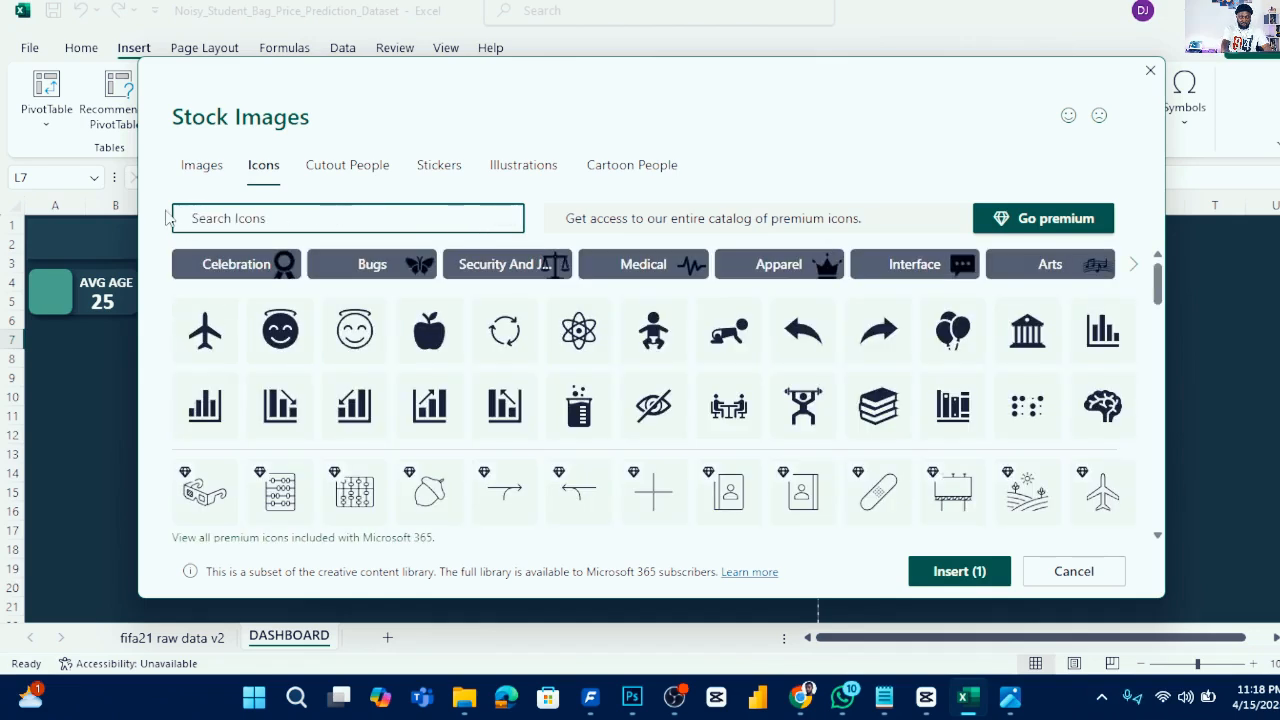
# - Search PERSON and OLD MAN icons, selecting a person icon and the old man with cane icon
pyautogui.write('PERSON')
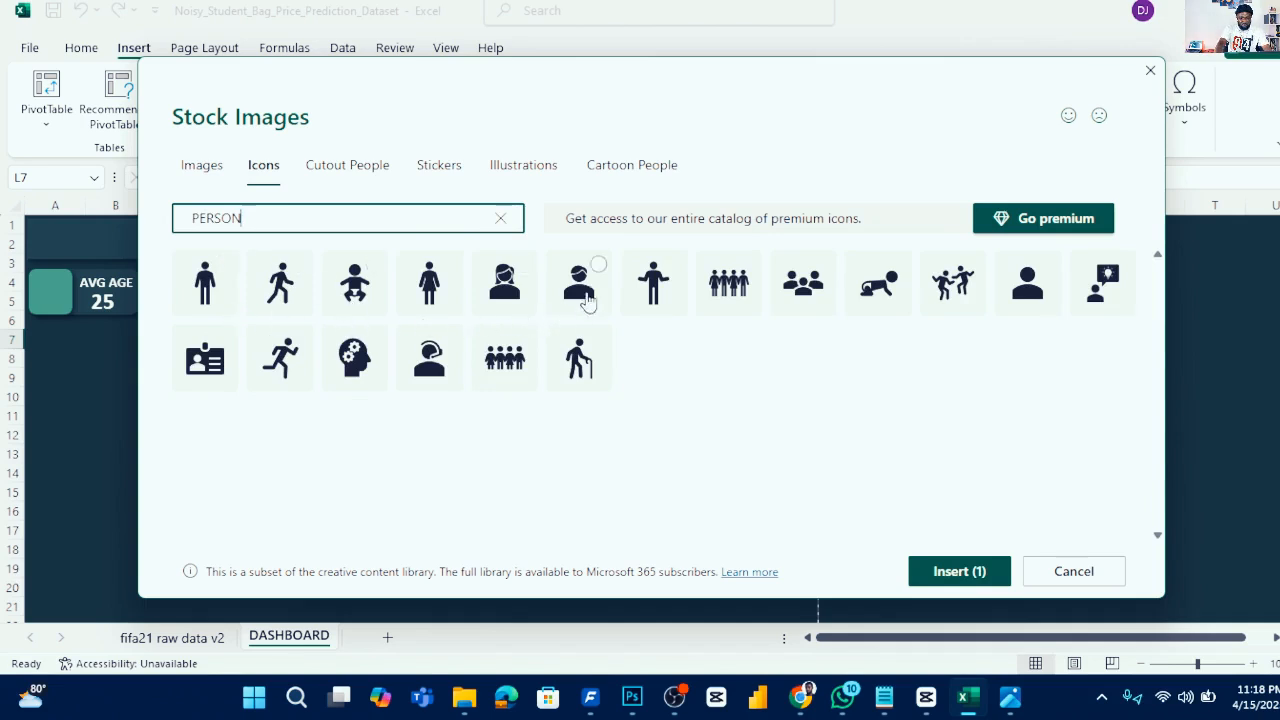
pyautogui.click(595, 272)
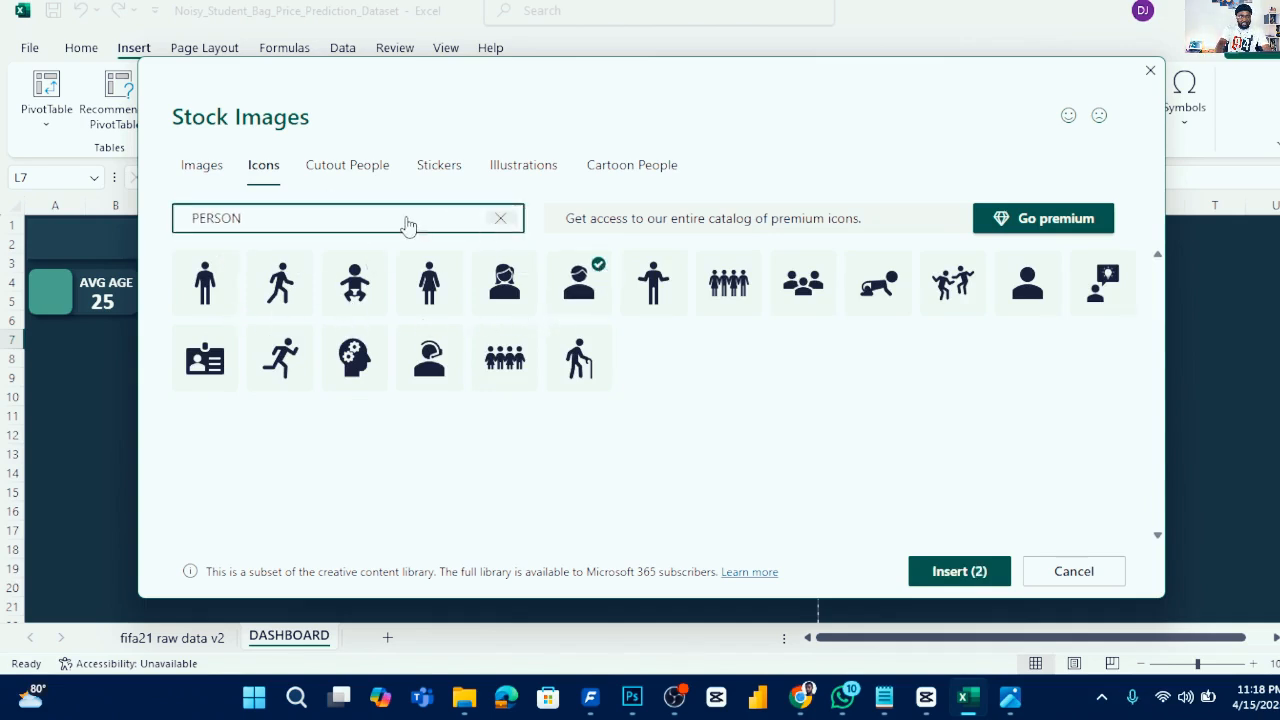
pyautogui.click(500, 218)
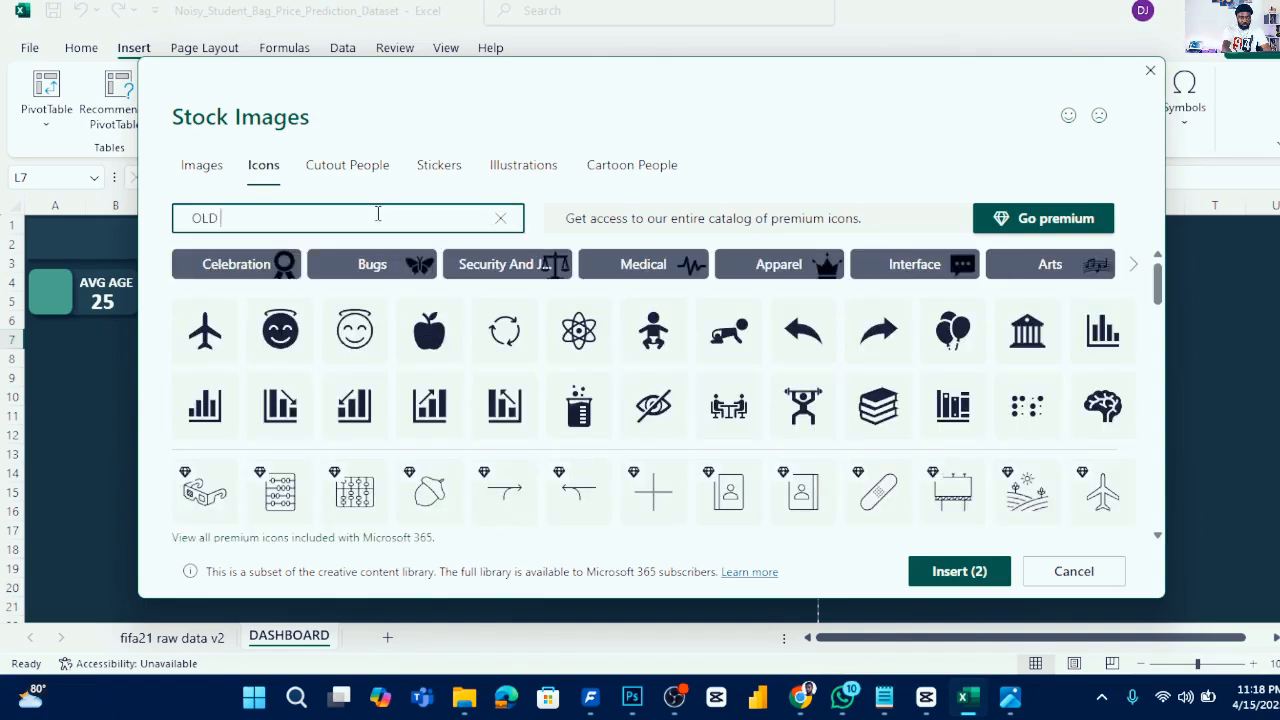
pyautogui.write('OLD MAN')
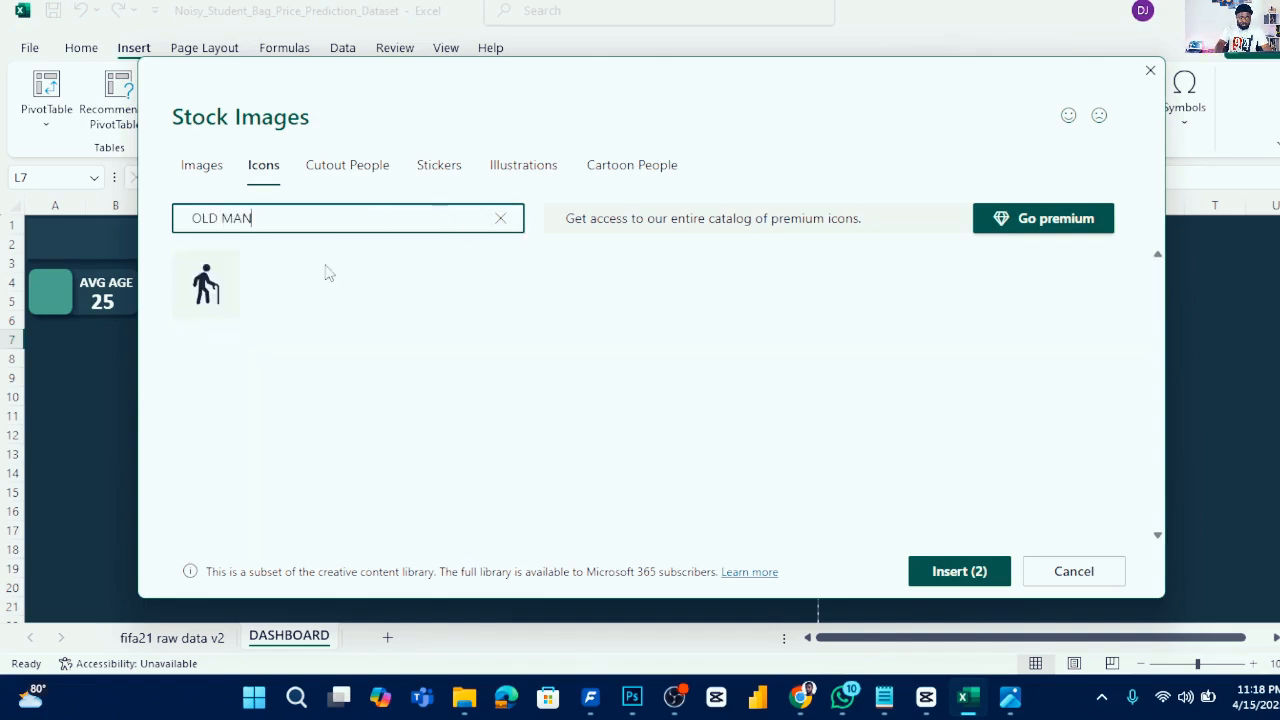
pyautogui.click(229, 268)
pyautogui.click(382, 230)
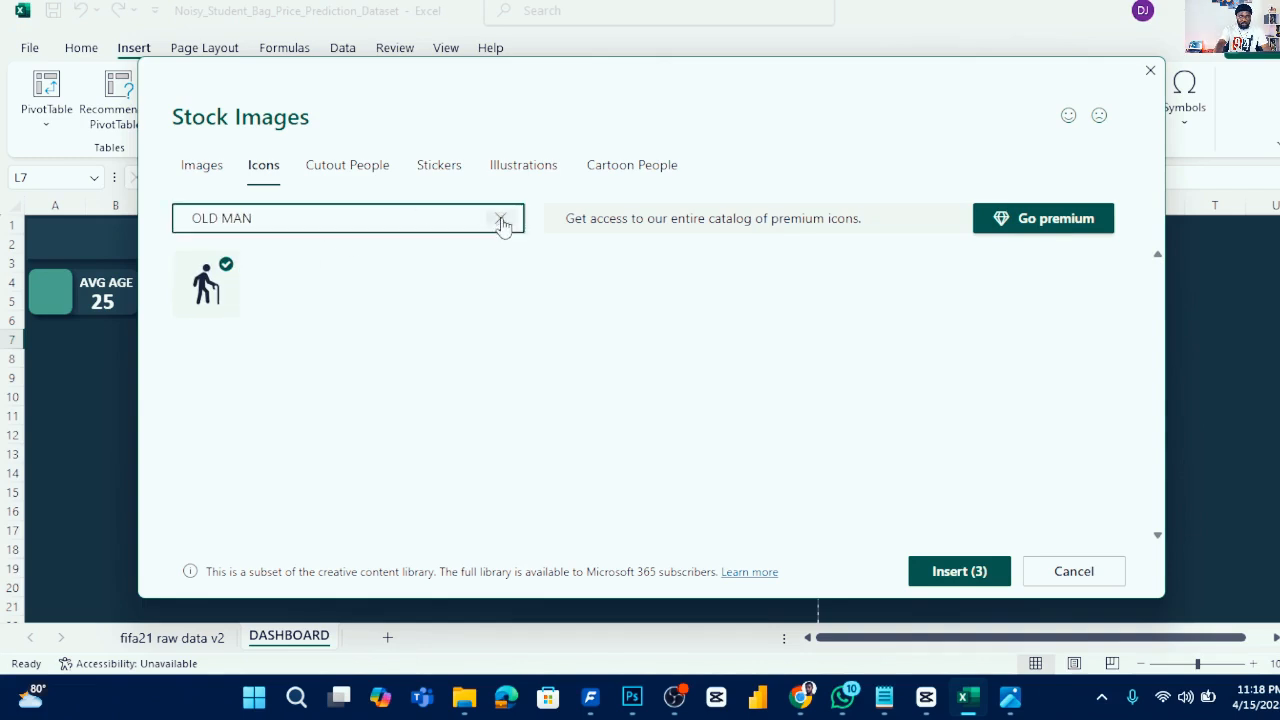
pyautogui.click(501, 219)
# - Search CHART and TIME icons, select a bar chart and the hourglass, and insert all five icons
pyautogui.write('CHART')
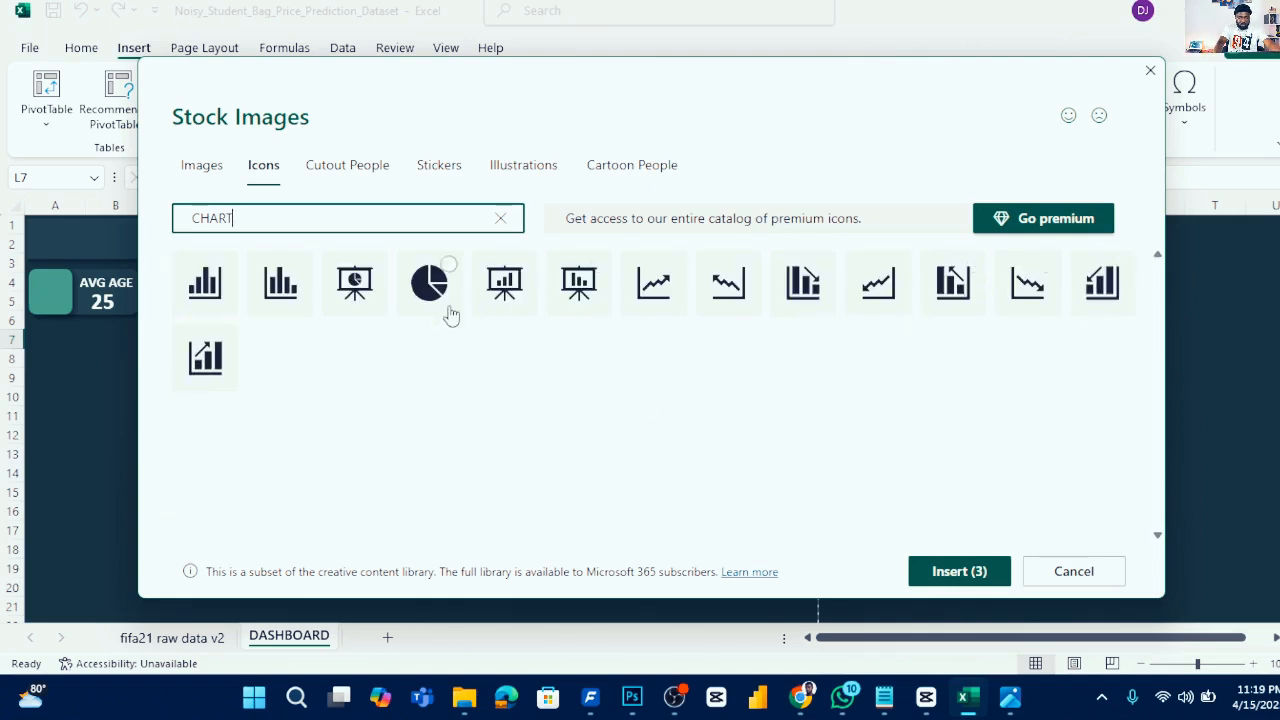
pyautogui.click(299, 266)
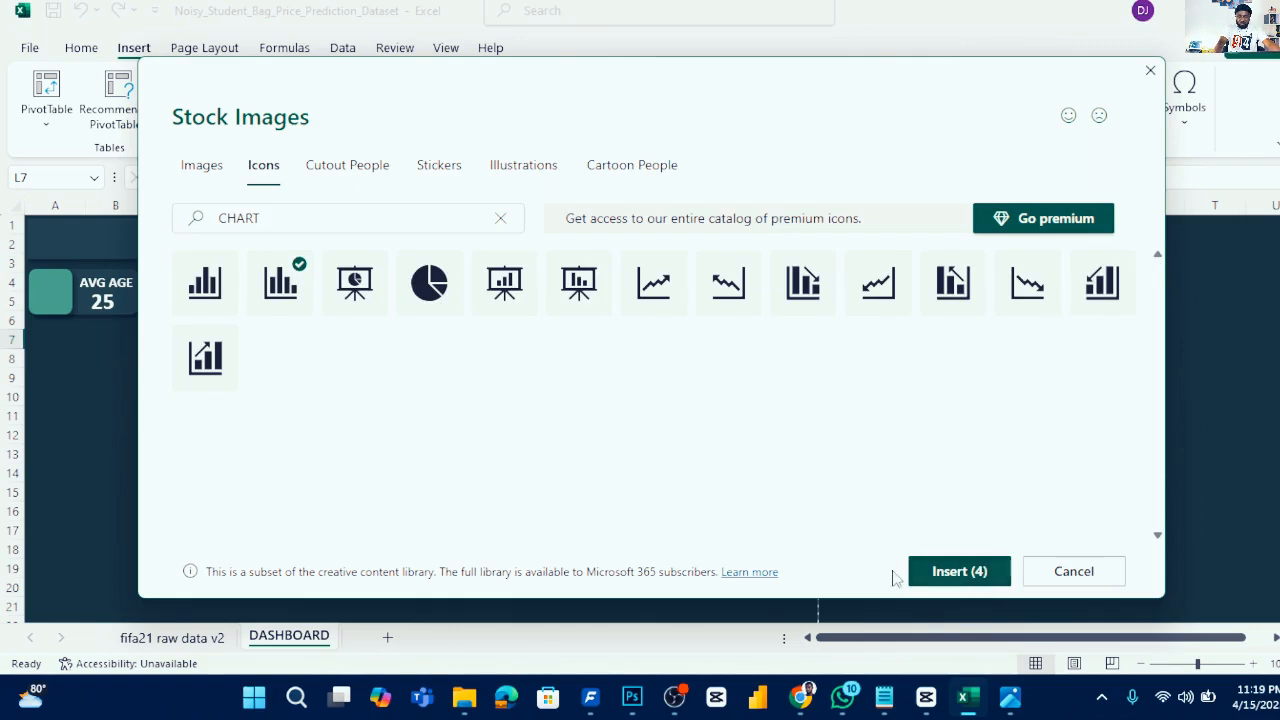
pyautogui.moveTo(528, 83); pyautogui.dragTo(589, 114)
pyautogui.click(534, 257)
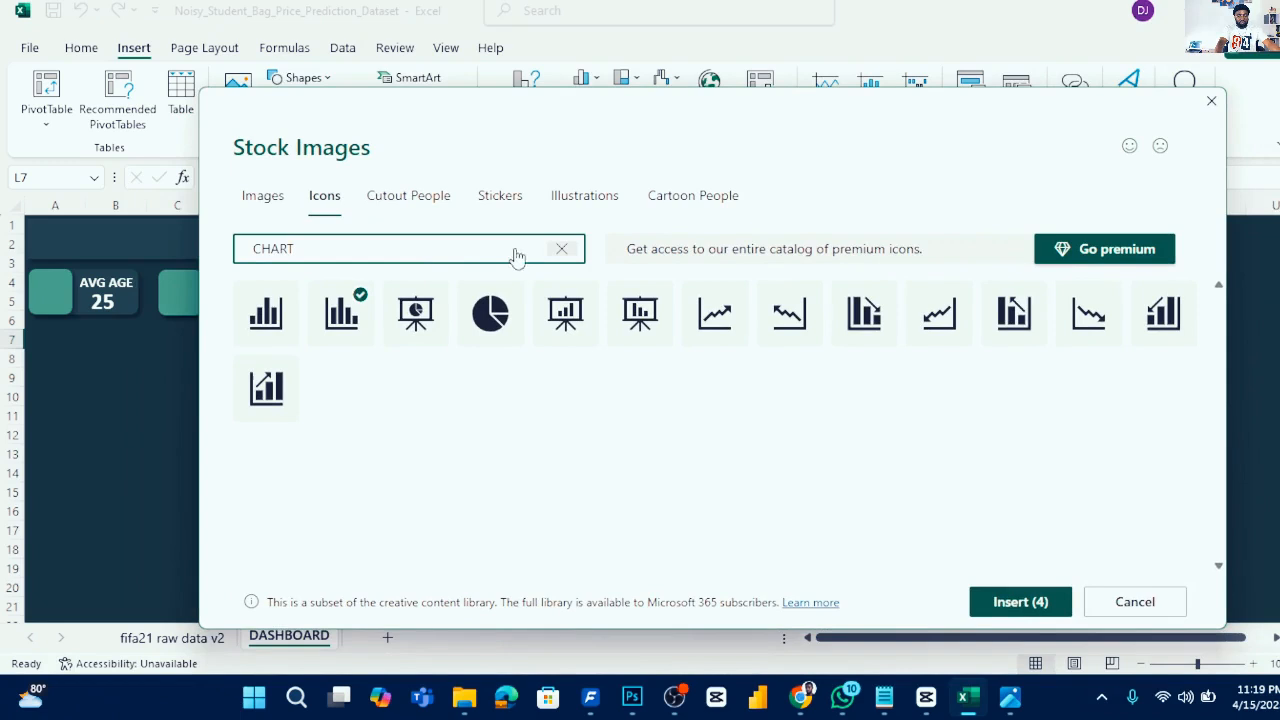
pyautogui.click(561, 248)
pyautogui.write('TIME')
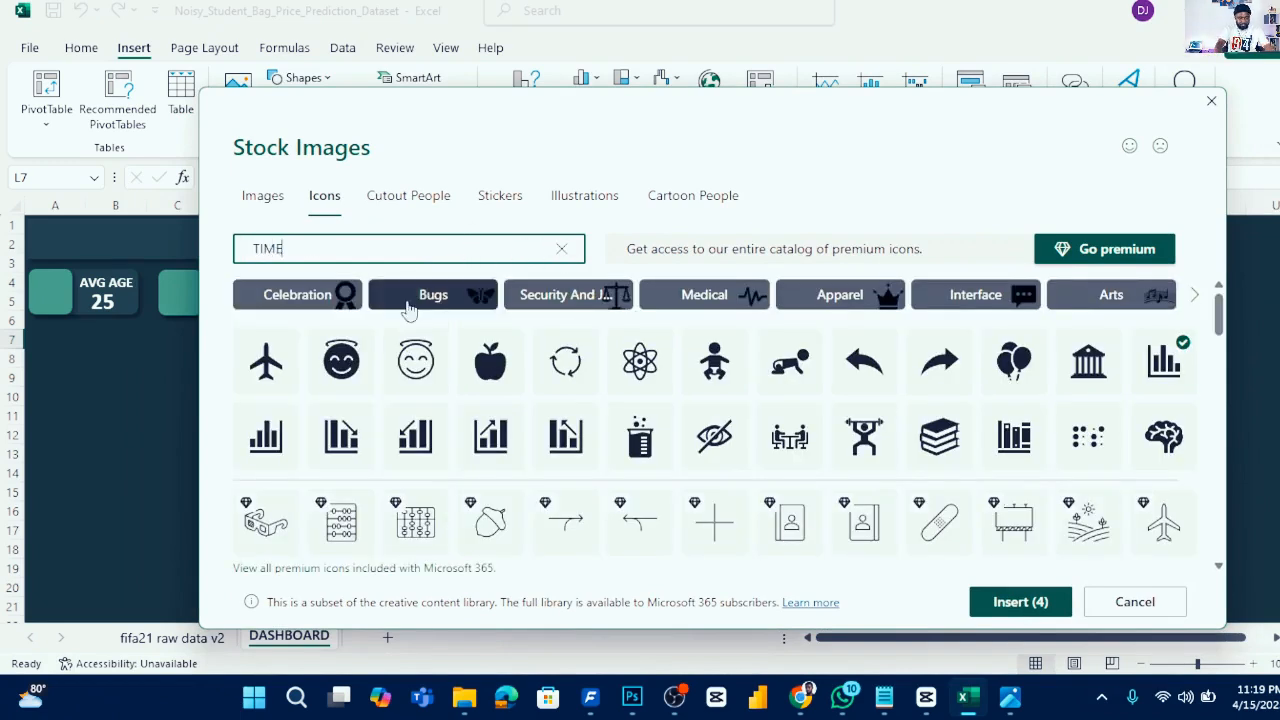
pyautogui.click(511, 302)
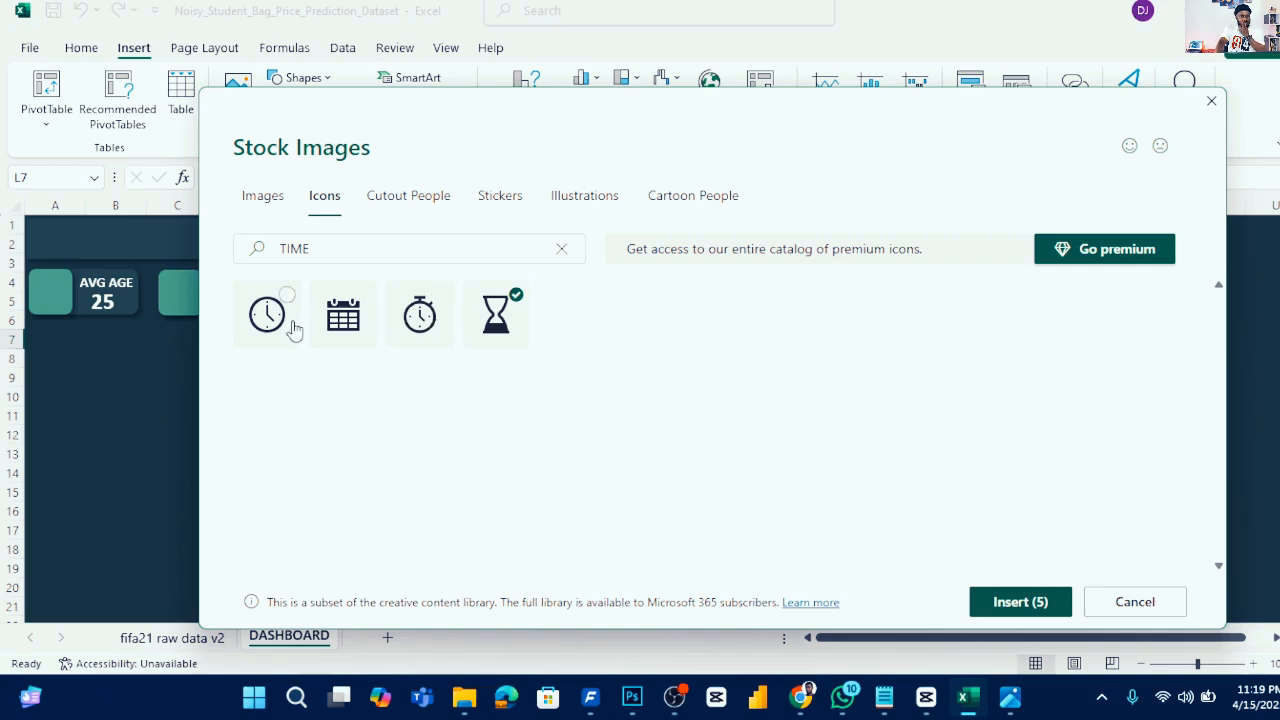
pyautogui.click(1020, 600)
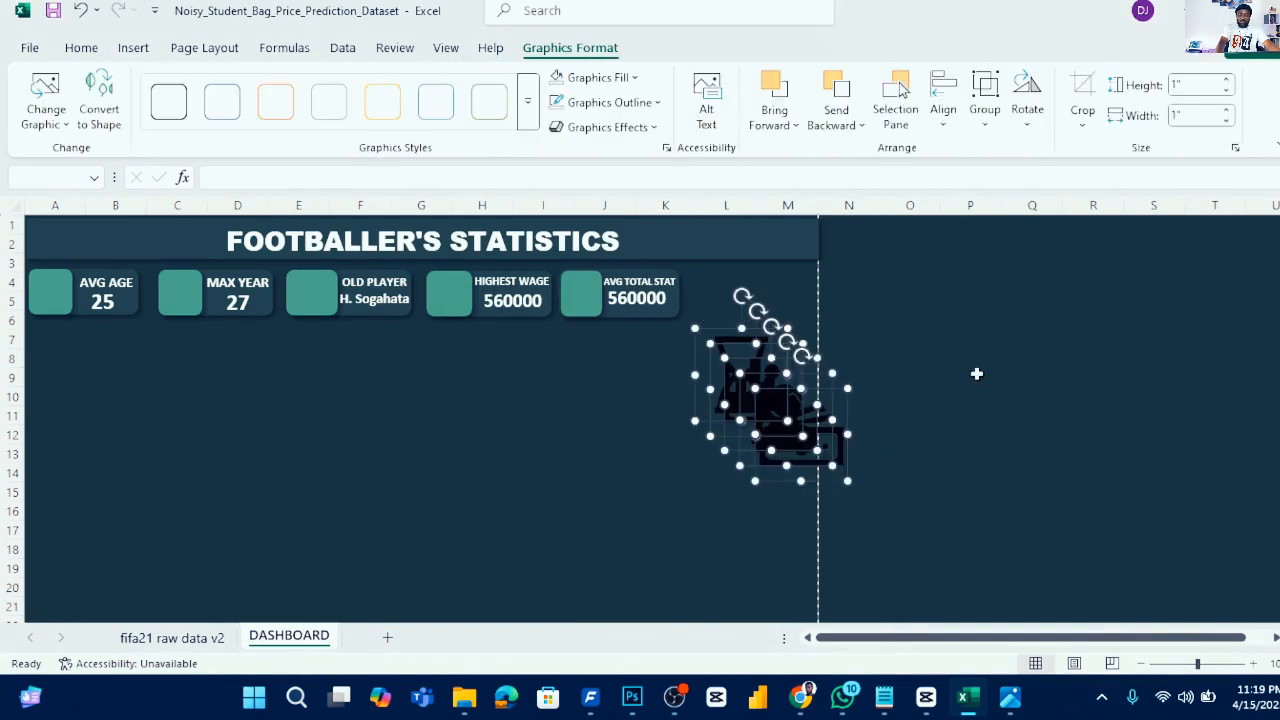
# - Fill the inserted icons white and resize them to about 0.44 inches square
pyautogui.click(633, 78)
pyautogui.click(563, 206)
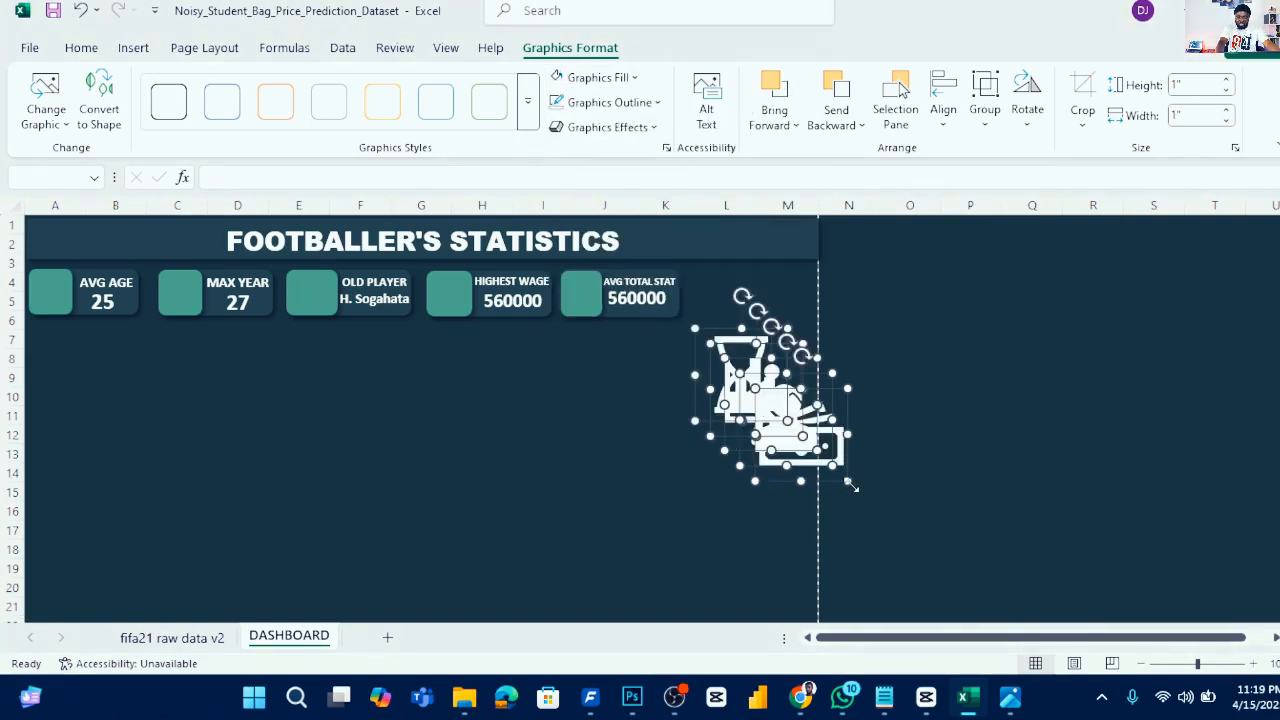
pyautogui.moveTo(850, 481); pyautogui.dragTo(796, 435)
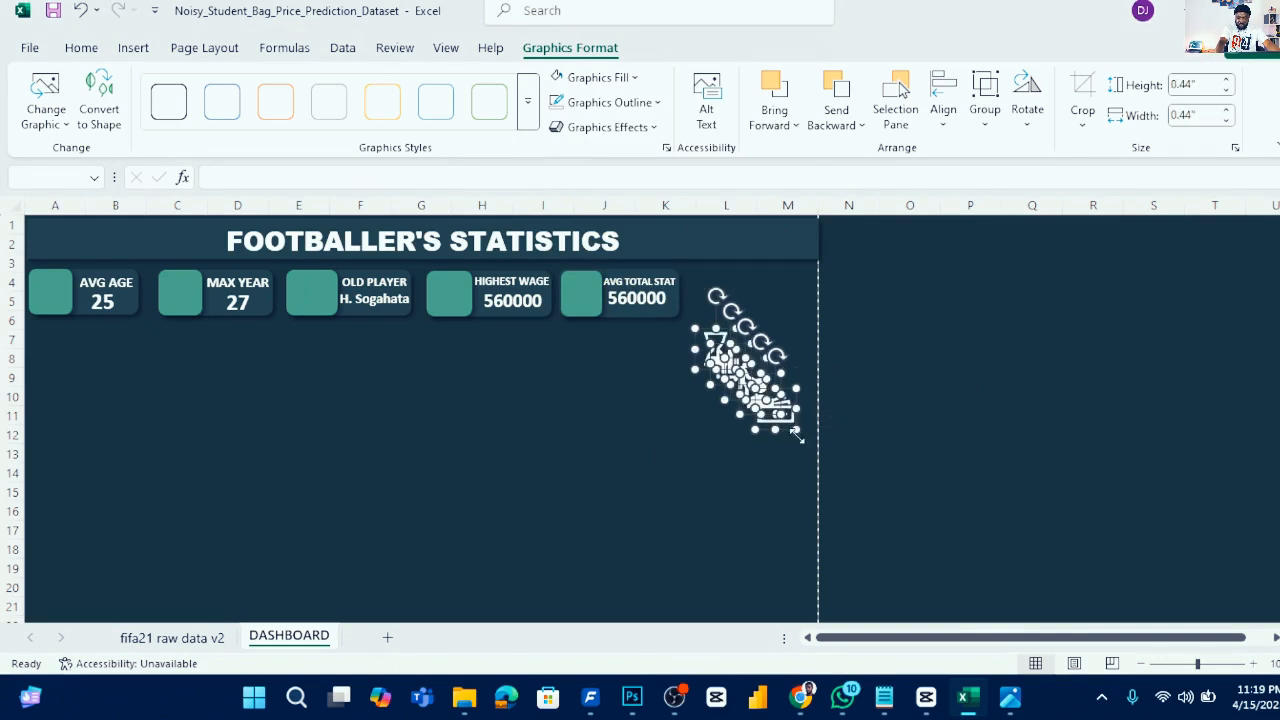
# - Place the banknote icon on the HIGHEST WAGE card and the person icon on the OLD PLAYER card
pyautogui.click(591, 420)
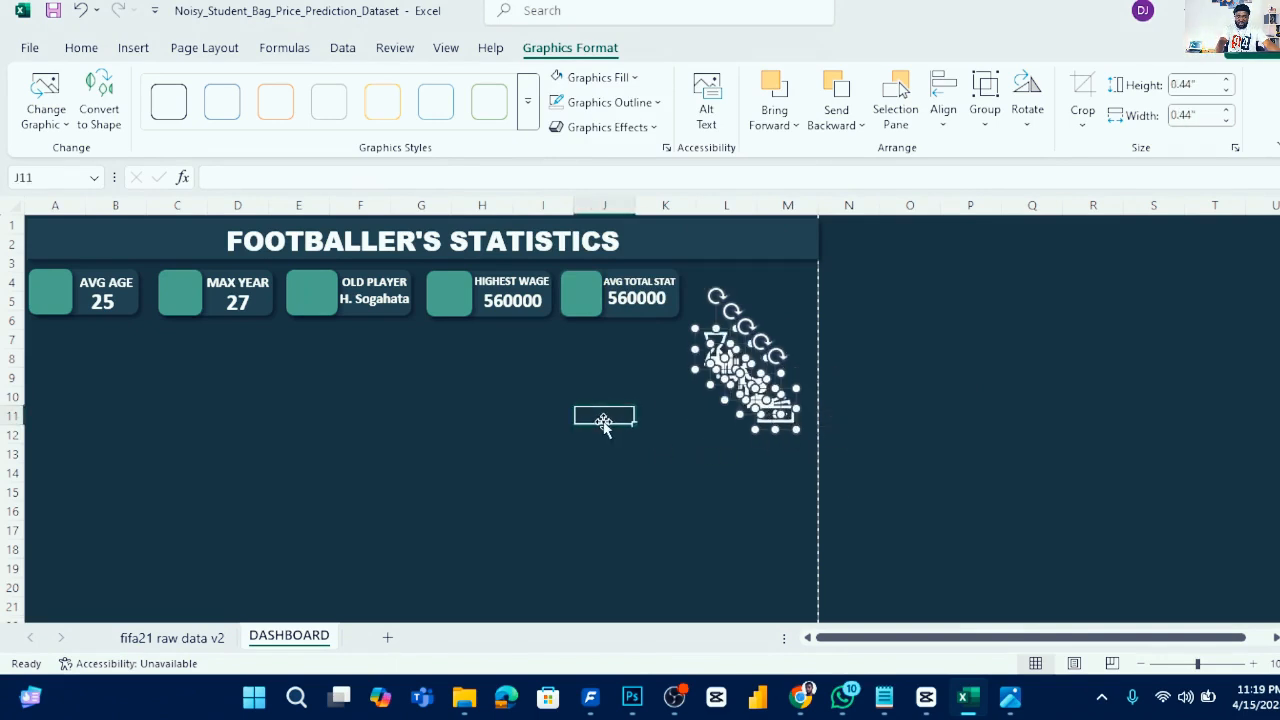
pyautogui.moveTo(770, 420); pyautogui.dragTo(448, 300)
pyautogui.click(761, 405)
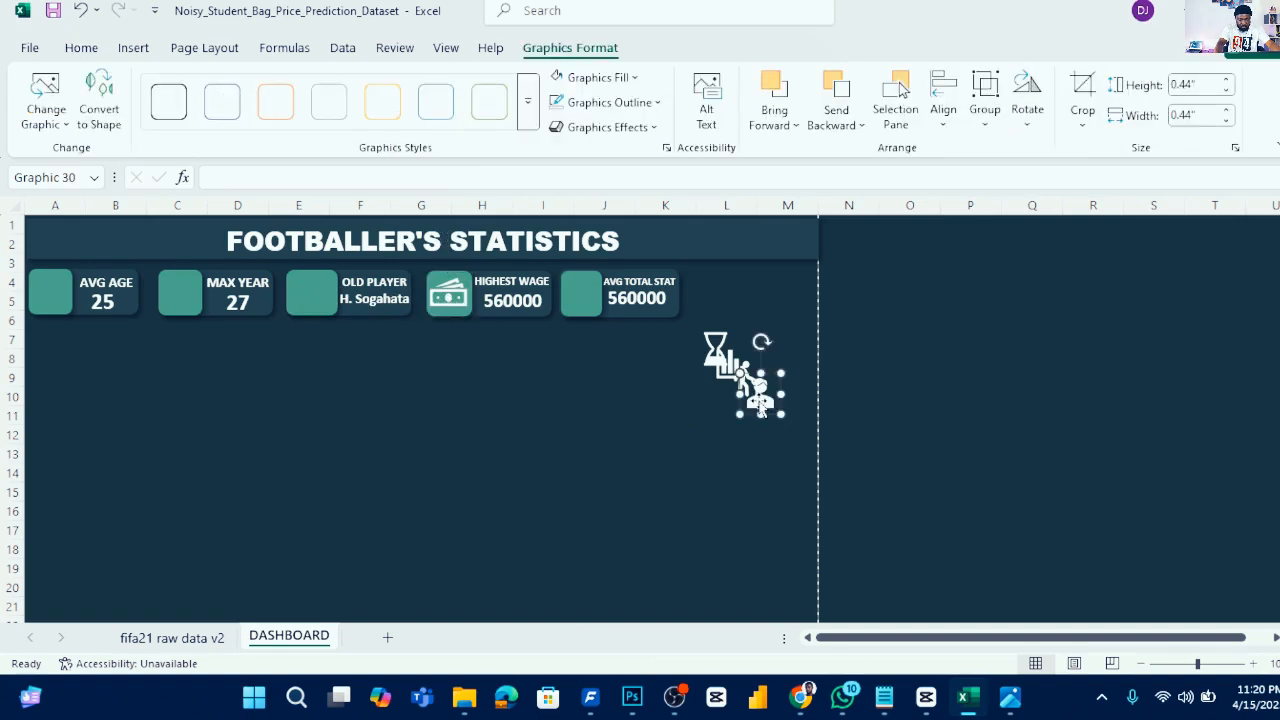
pyautogui.moveTo(761, 400); pyautogui.dragTo(312, 300)
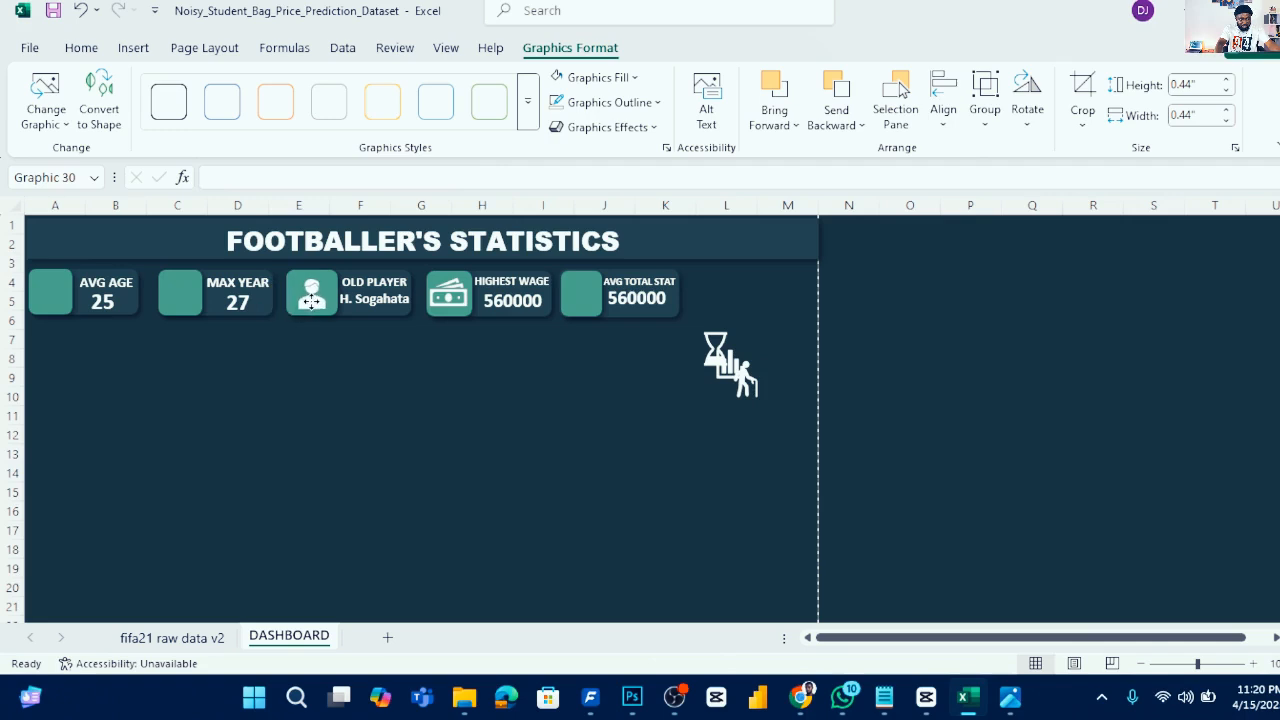
# - Place the hourglass, bar chart and old man icons on the AVG AGE, AVG TOTAL STAT and MAX YEAR cards
pyautogui.click(718, 352)
pyautogui.moveTo(718, 352); pyautogui.dragTo(54, 290)
pyautogui.moveTo(723, 376); pyautogui.dragTo(575, 301)
pyautogui.click(746, 378)
pyautogui.moveTo(752, 383); pyautogui.dragTo(185, 295)
pyautogui.click(420, 414)
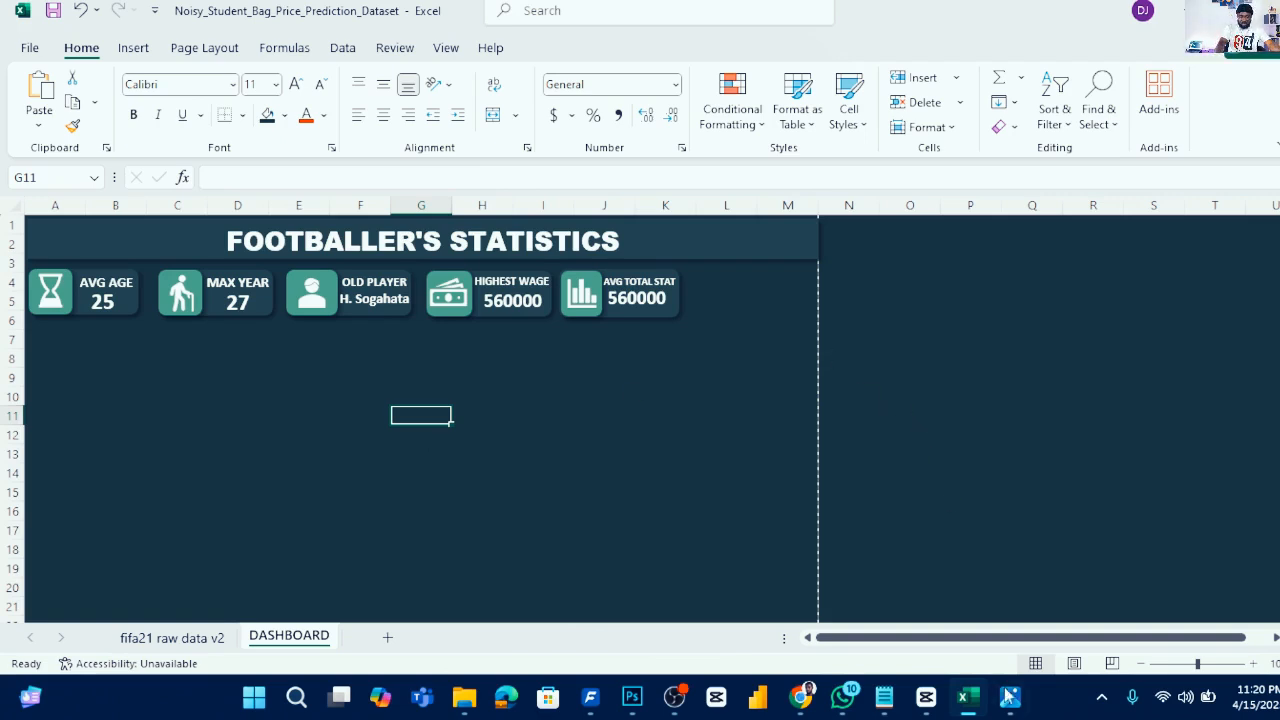
# - Create a PivotTable on a new worksheet from the fifa21 raw data v2 range A1:BY160
pyautogui.moveTo(998, 706)
pyautogui.click(990, 597)
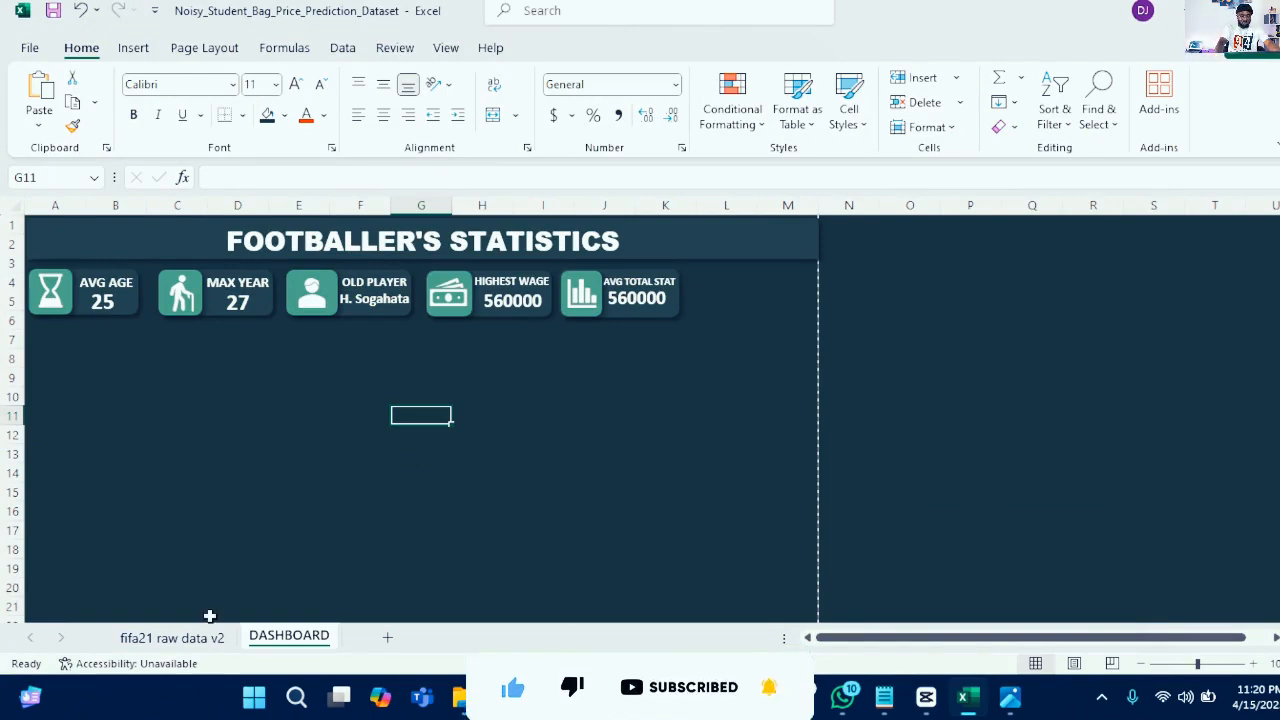
pyautogui.click(184, 634)
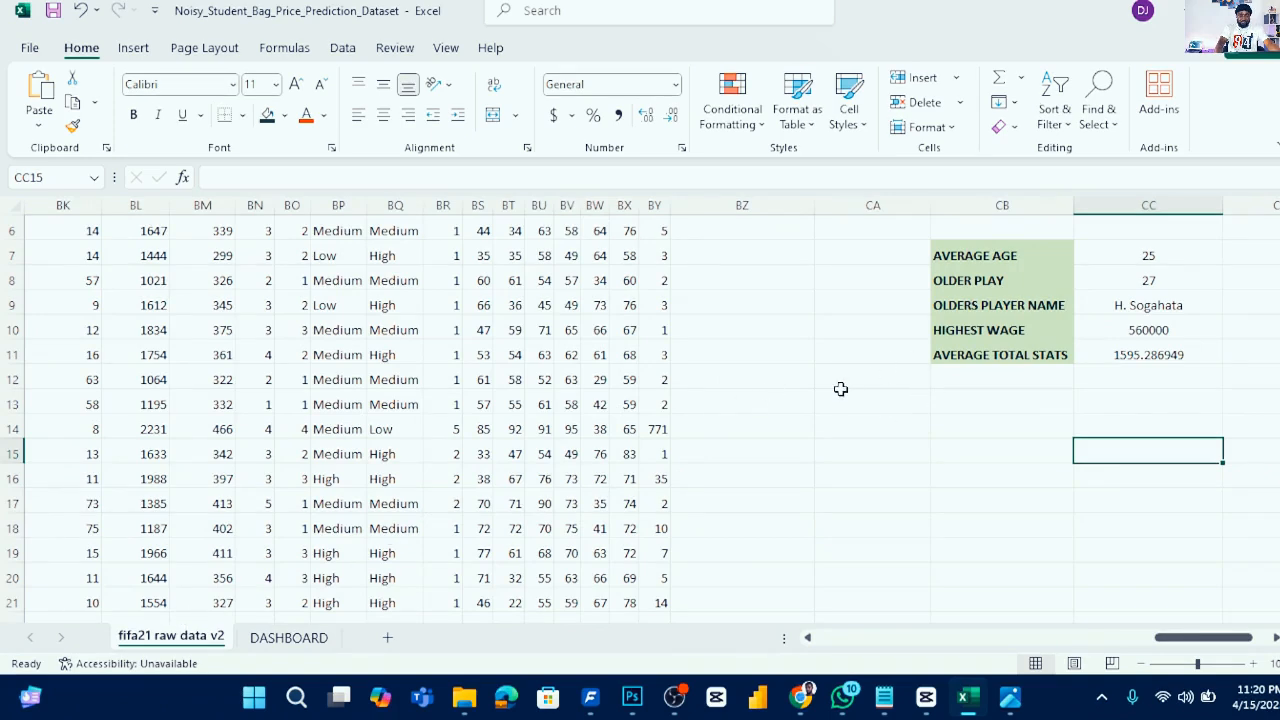
pyautogui.click(134, 50)
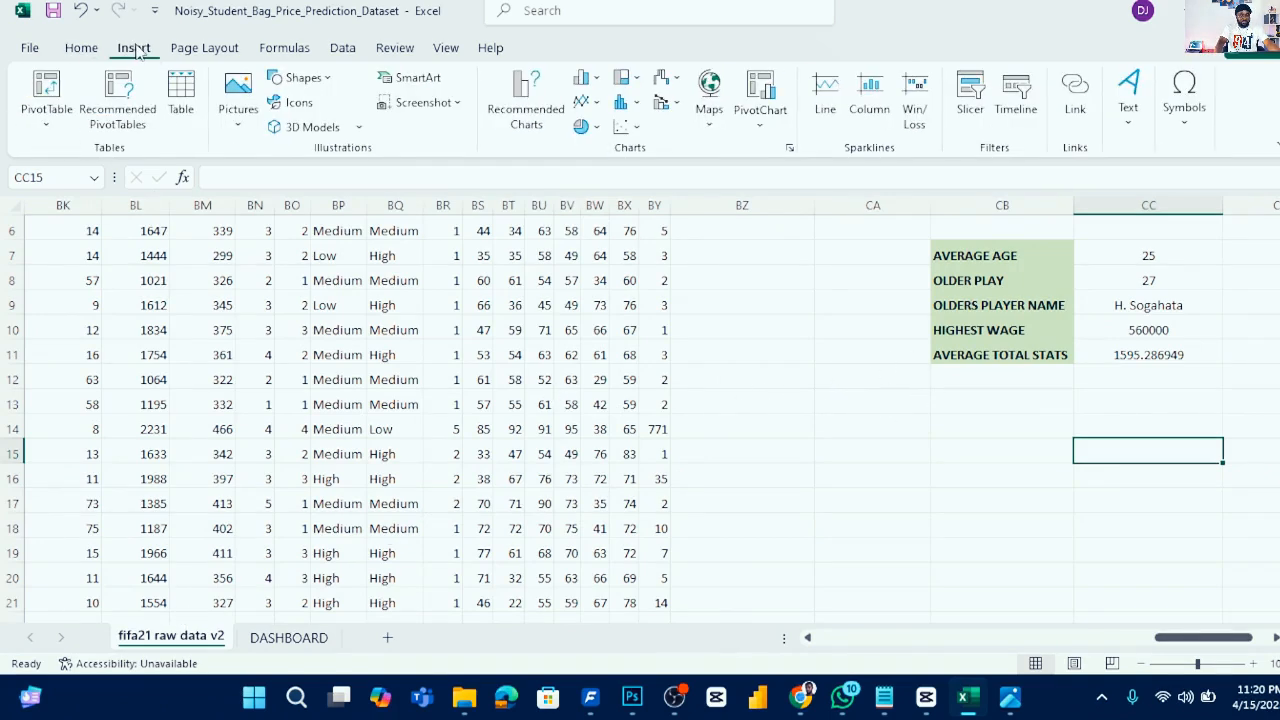
pyautogui.click(58, 104)
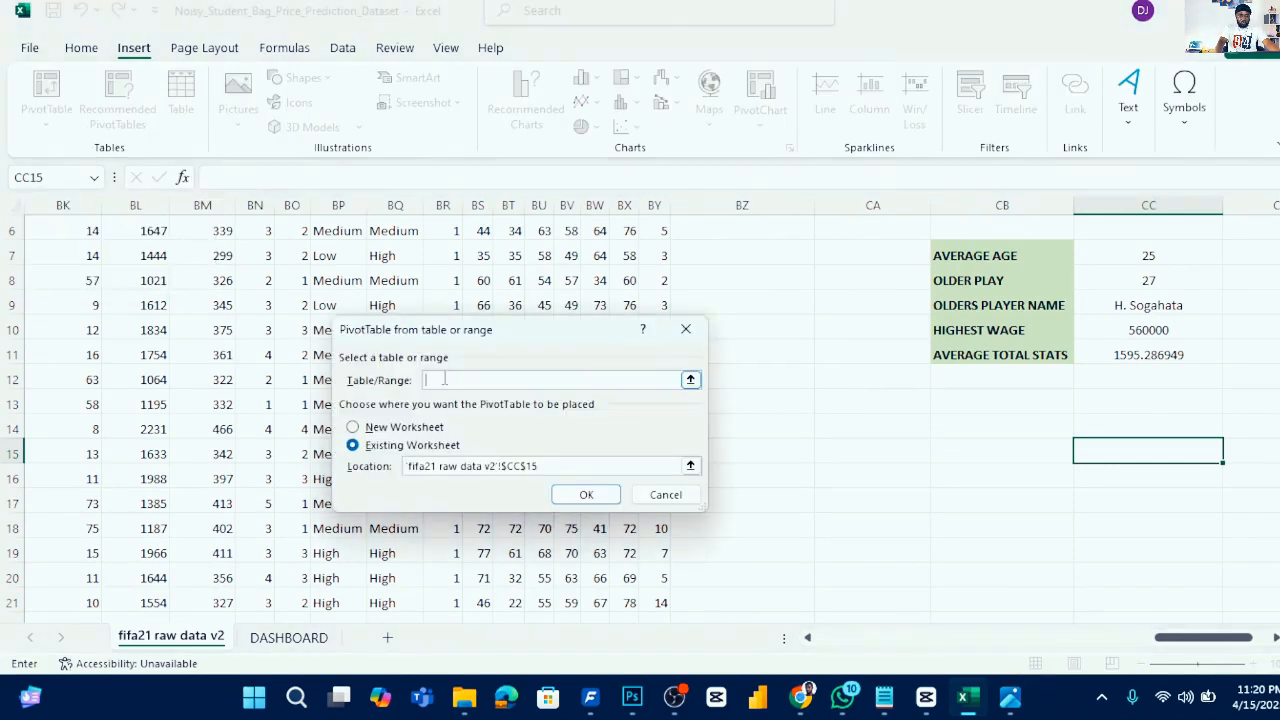
pyautogui.moveTo(507, 333); pyautogui.dragTo(576, 425)
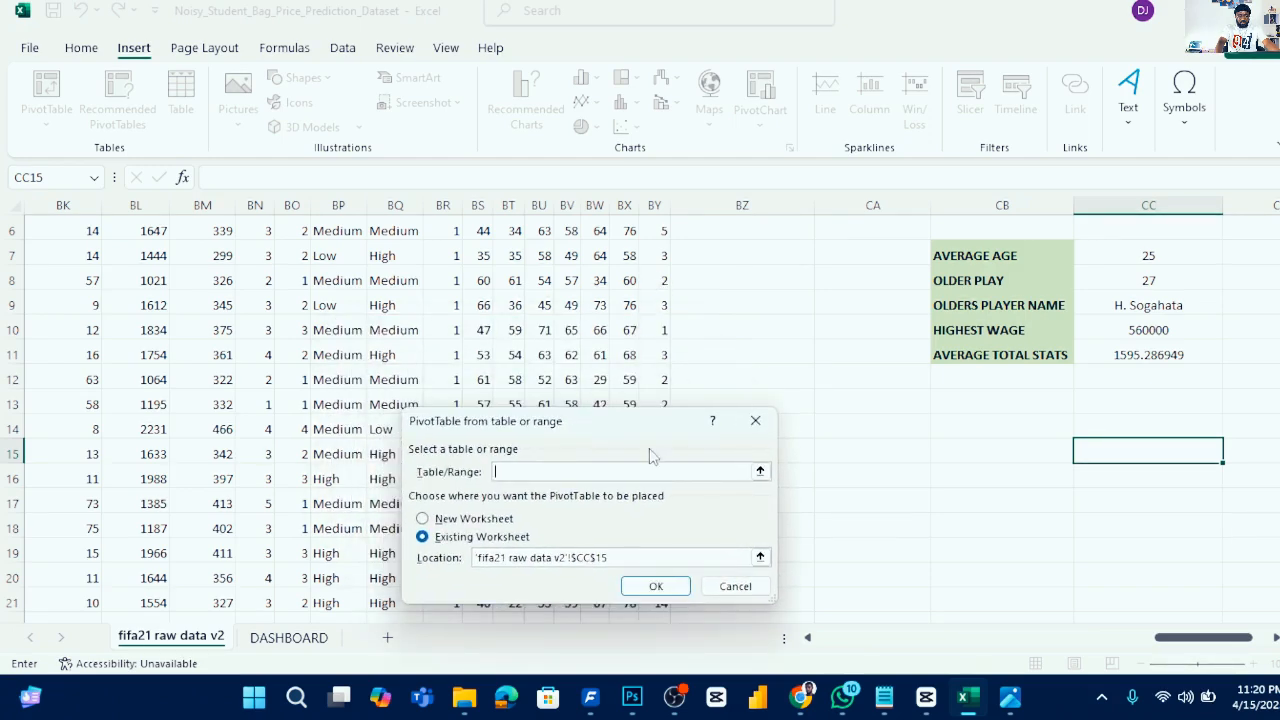
pyautogui.scroll(2, 657, 307)
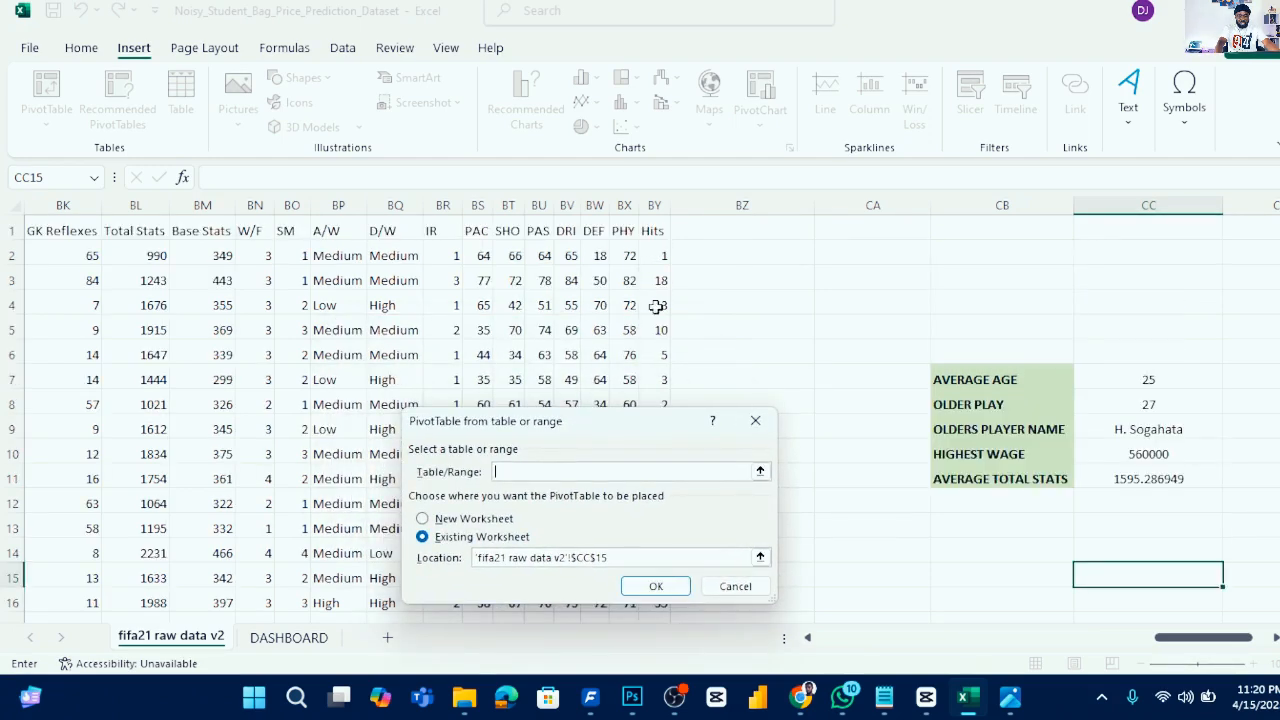
pyautogui.click(652, 228)
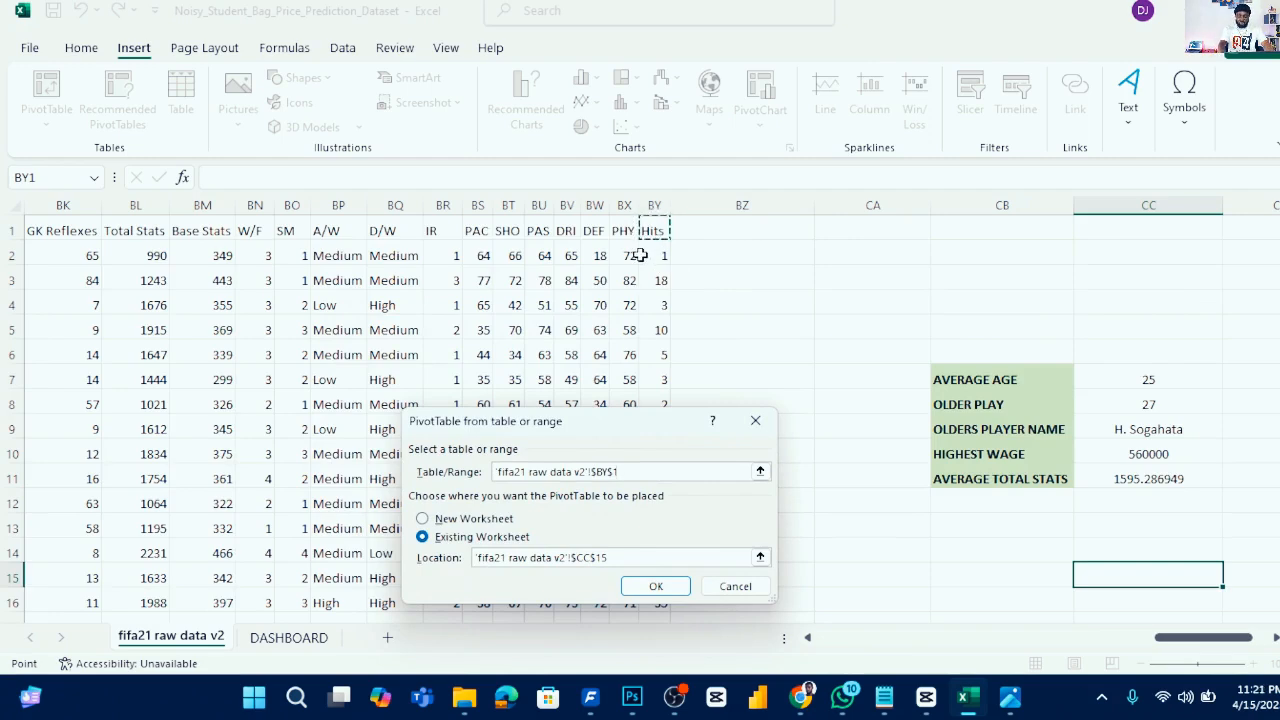
pyautogui.hotkey('ctrl', 'shift', 'Down')
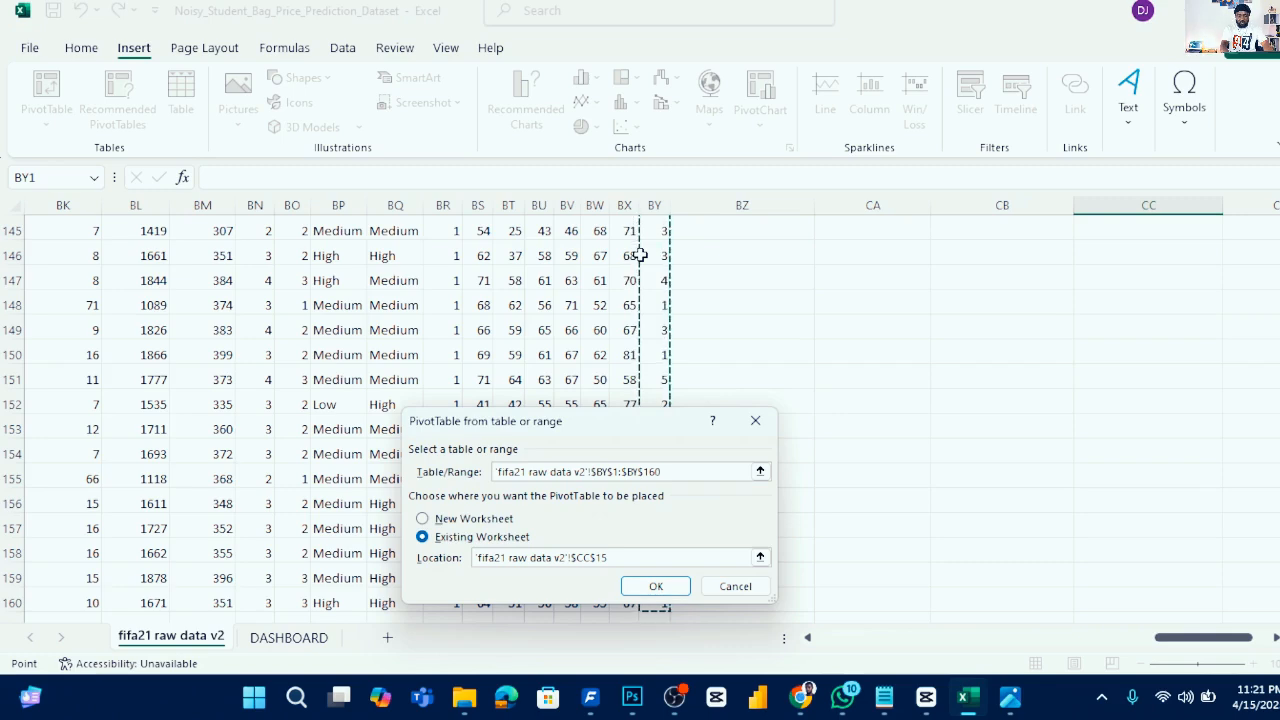
pyautogui.hotkey('ctrl', 'shift', 'Left')
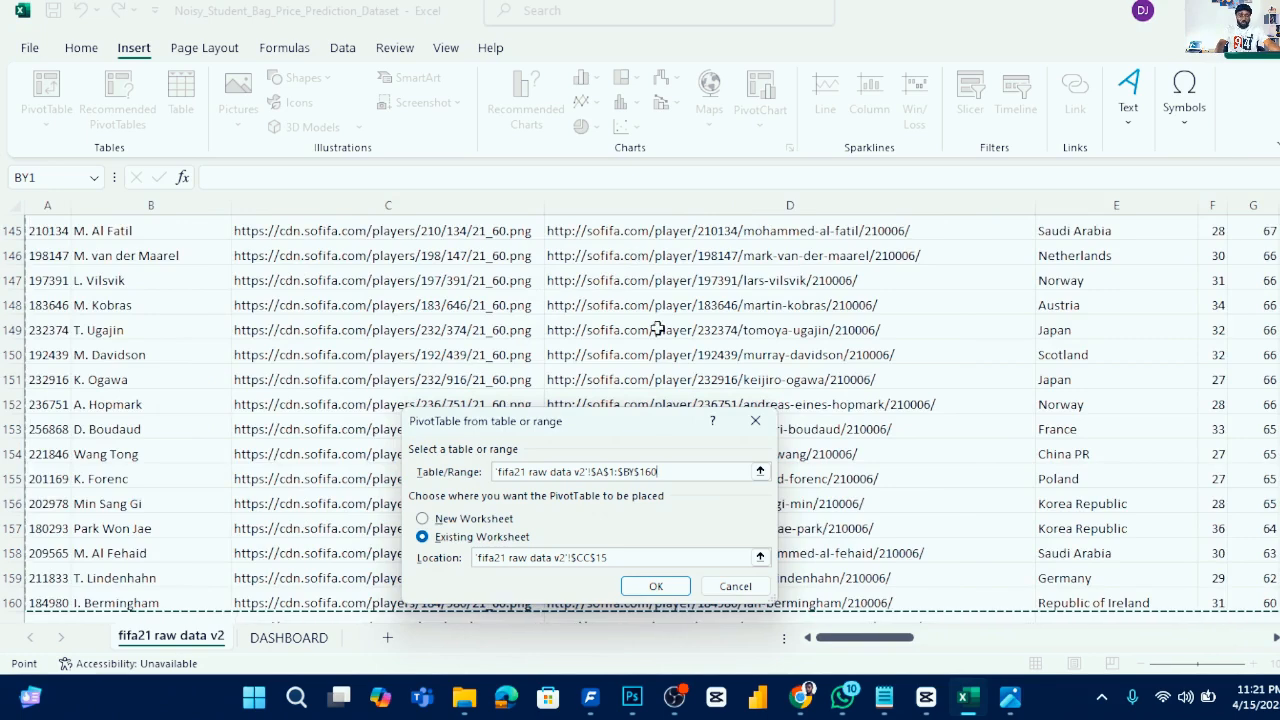
pyautogui.click(476, 519)
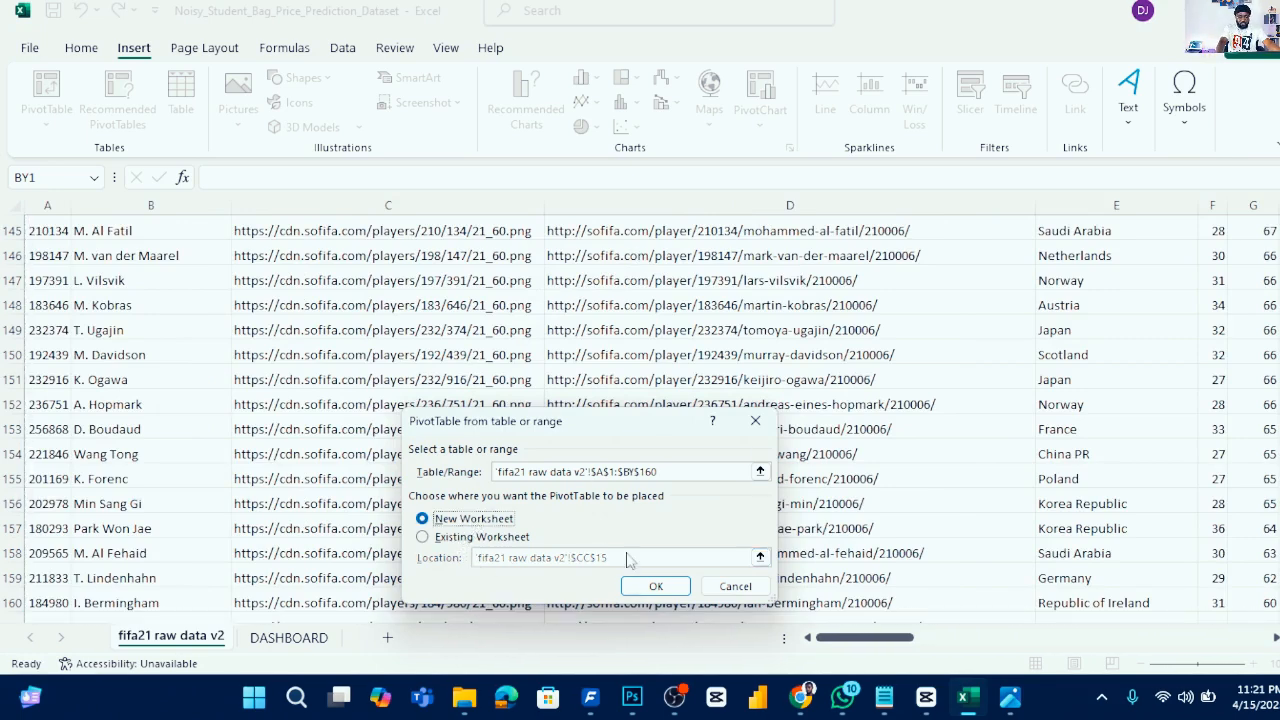
pyautogui.click(656, 588)
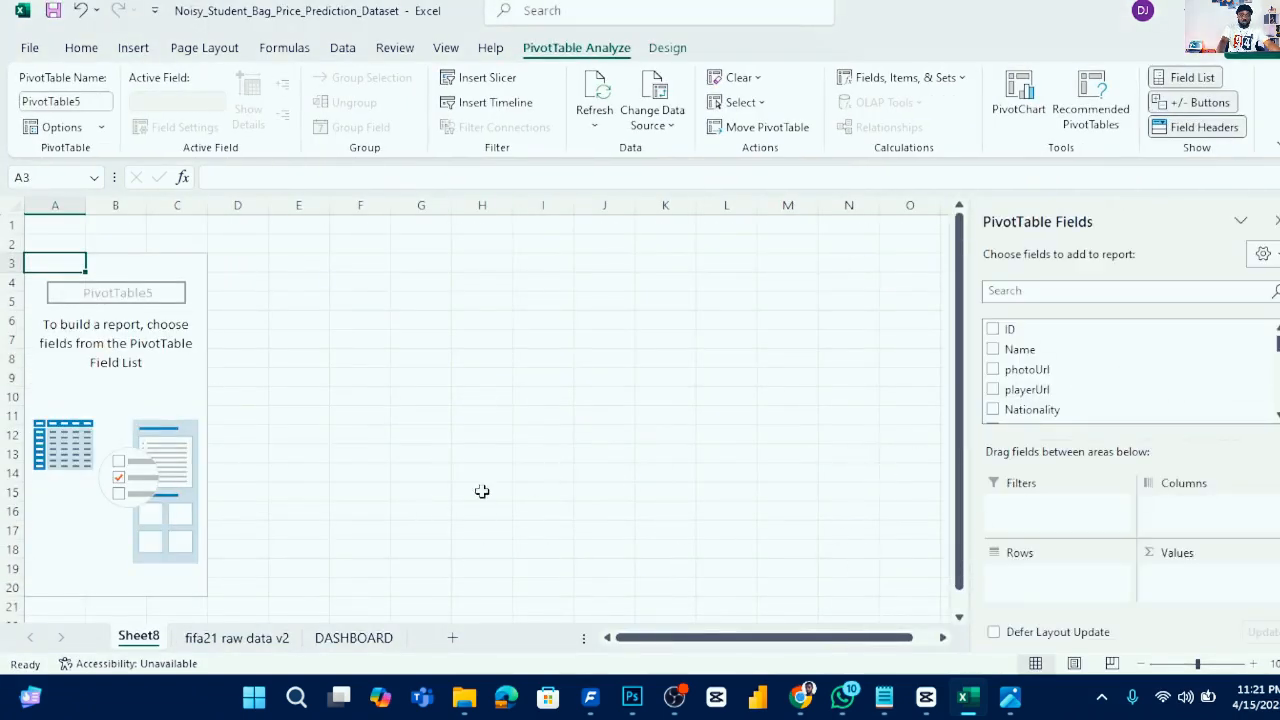
# - Rename the new pivot worksheet to PIVOT
pyautogui.rightClick(128, 640)
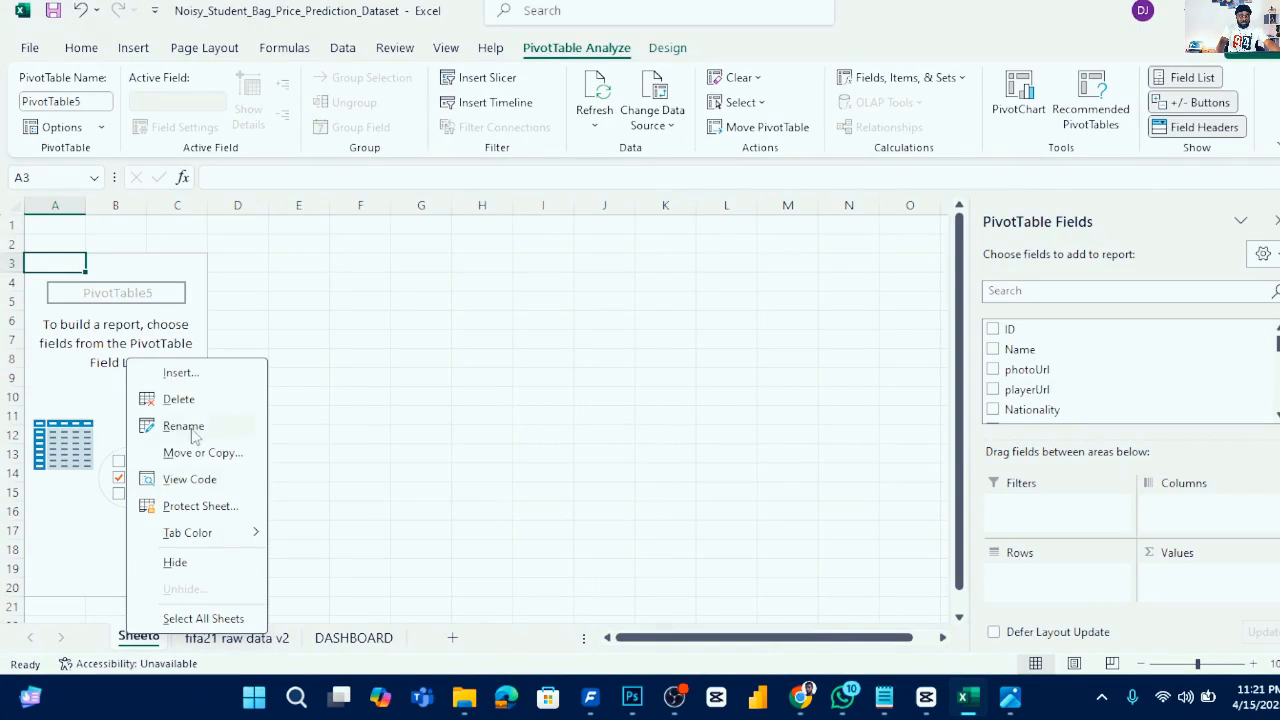
pyautogui.click(190, 426)
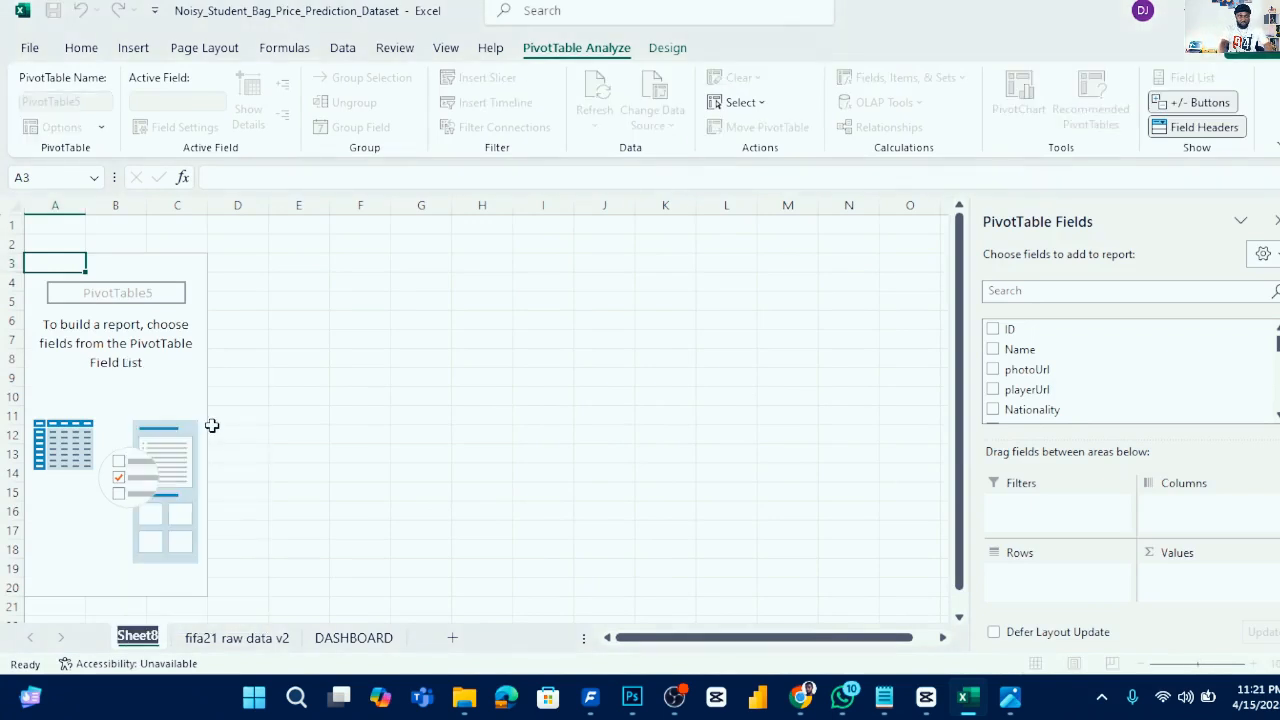
pyautogui.write('PIVOT')
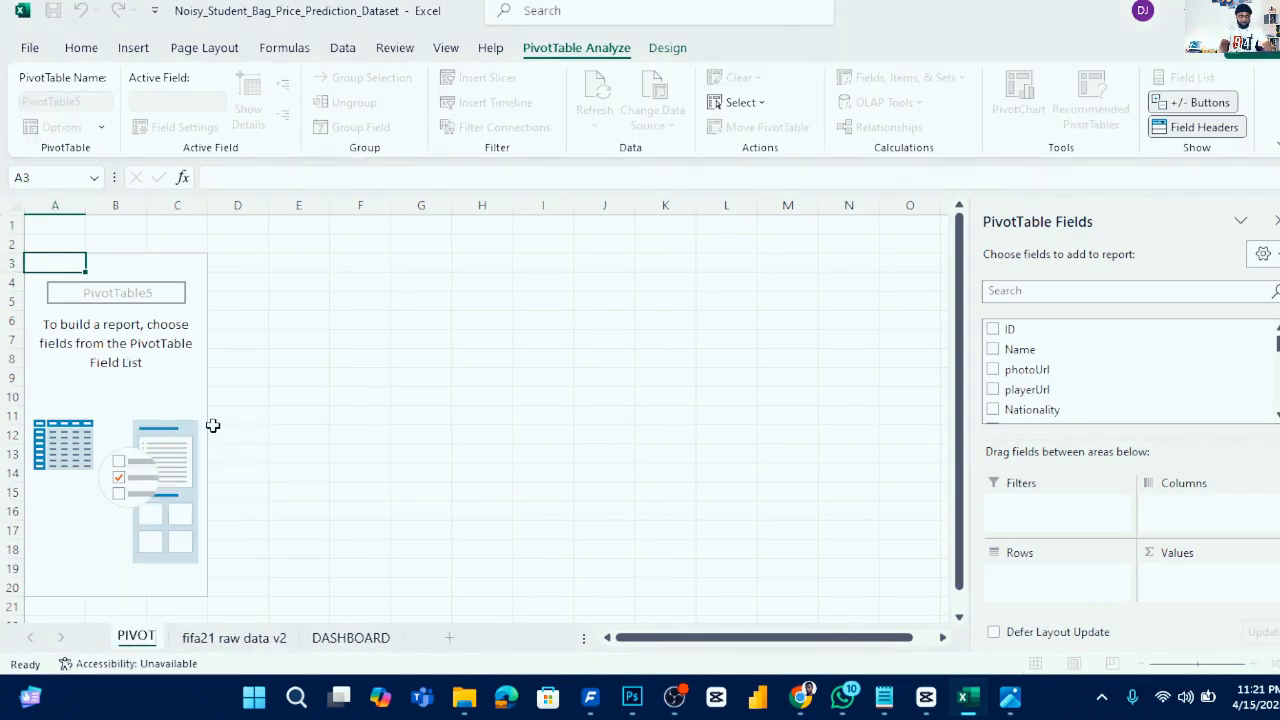
pyautogui.press('Return')
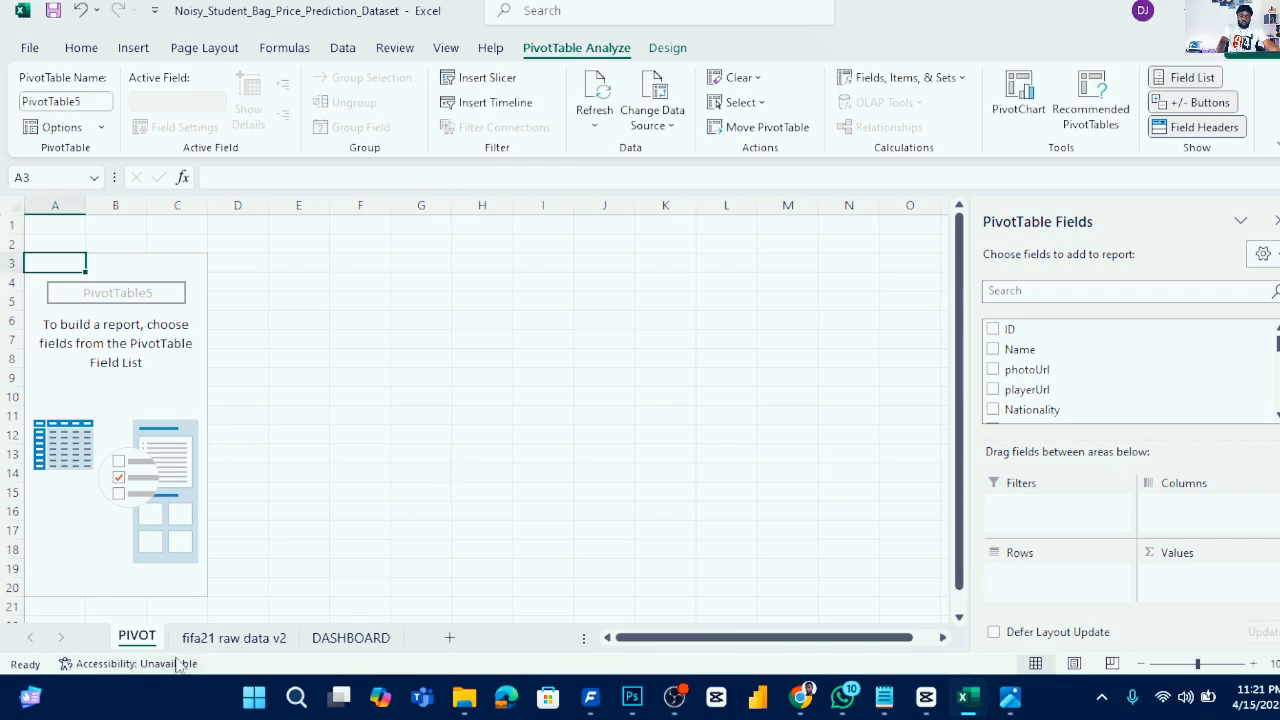
# - Review the reference project image listing the required KPIs, charts and filters
pyautogui.click(350, 640)
pyautogui.click(262, 639)
pyautogui.click(140, 642)
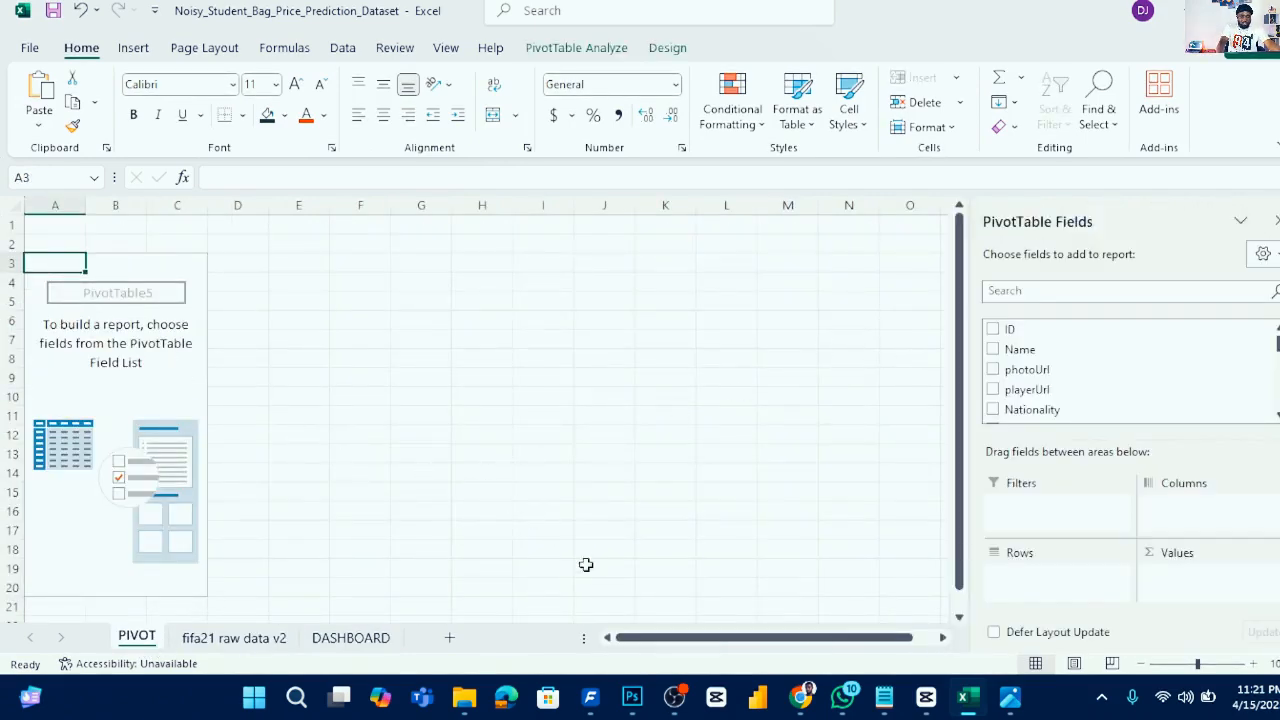
pyautogui.click(1010, 697)
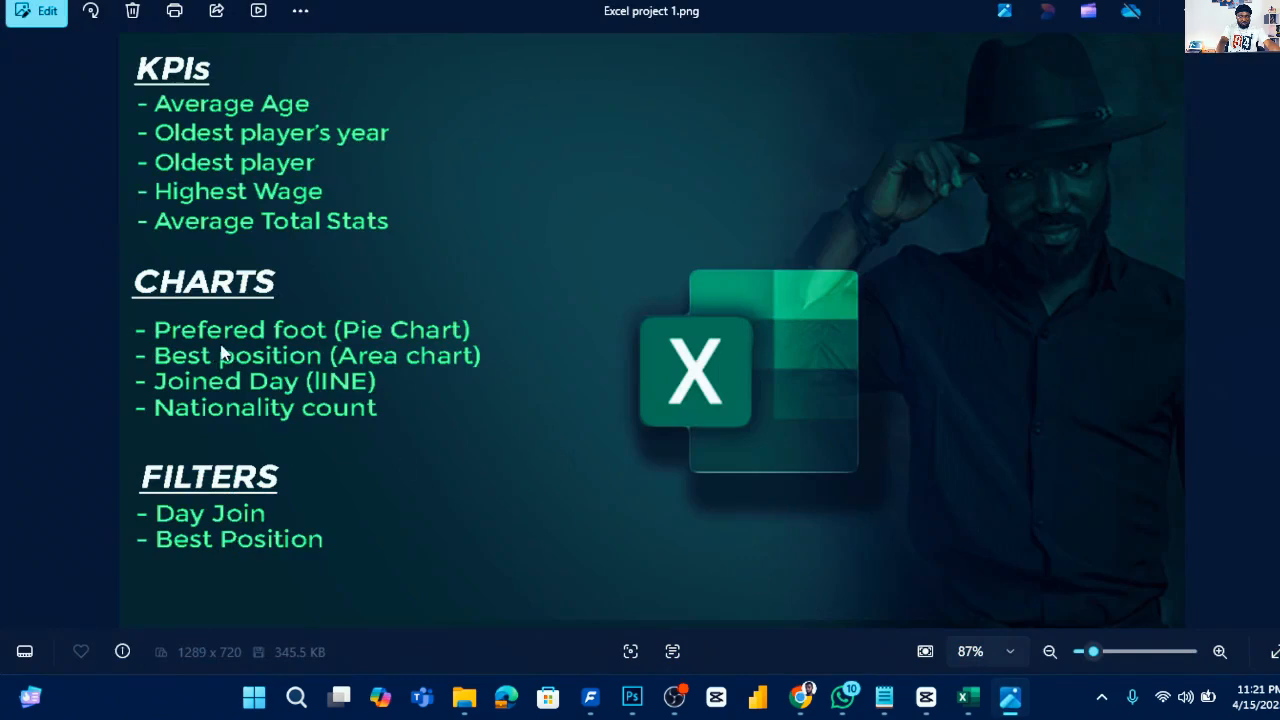
pyautogui.click(1172, 22)
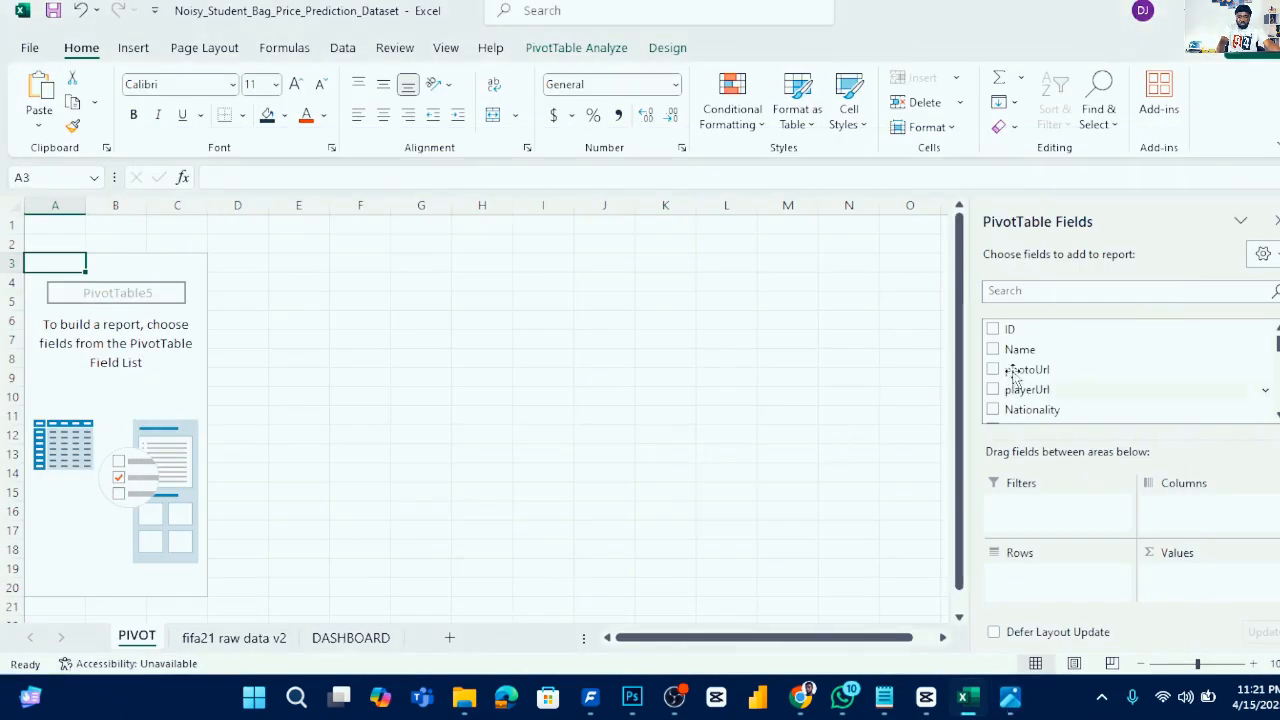
# - Add Preferred Foot to the pivot table's rows and as a counted value
pyautogui.scroll(-3, 1062, 377)
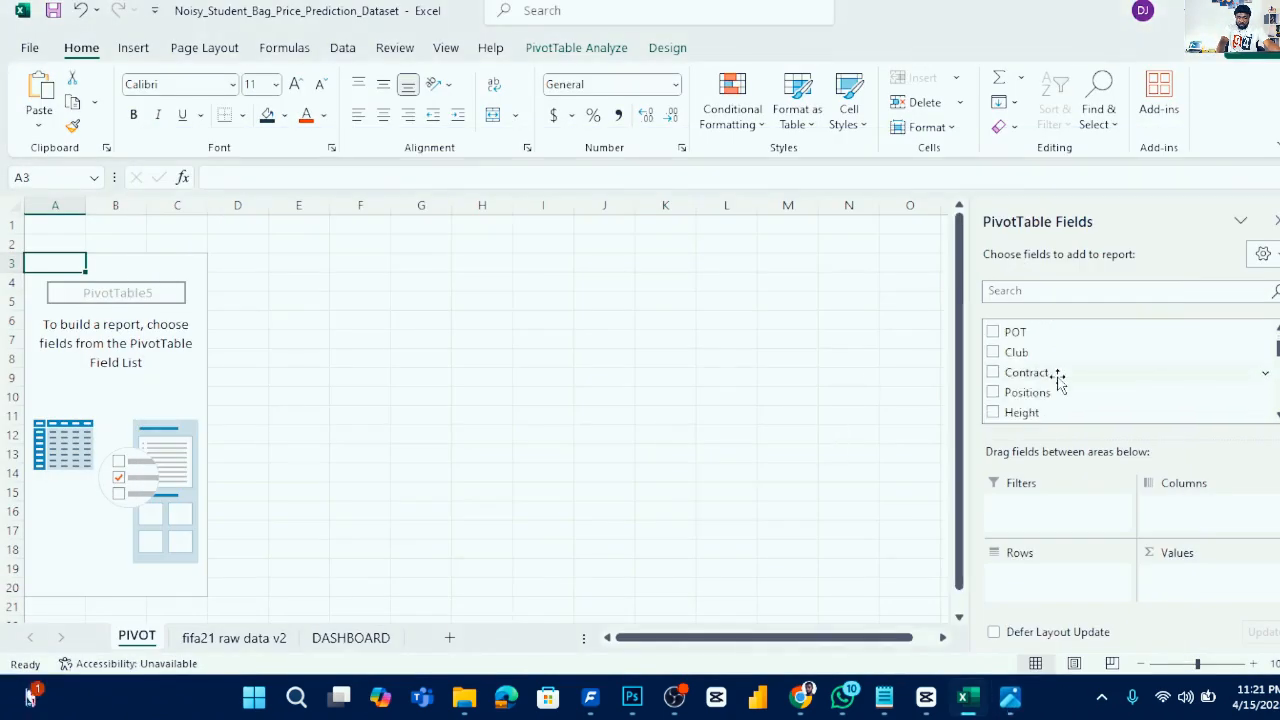
pyautogui.moveTo(1058, 417); pyautogui.dragTo(1048, 576)
pyautogui.moveTo(1073, 393); pyautogui.dragTo(1178, 594)
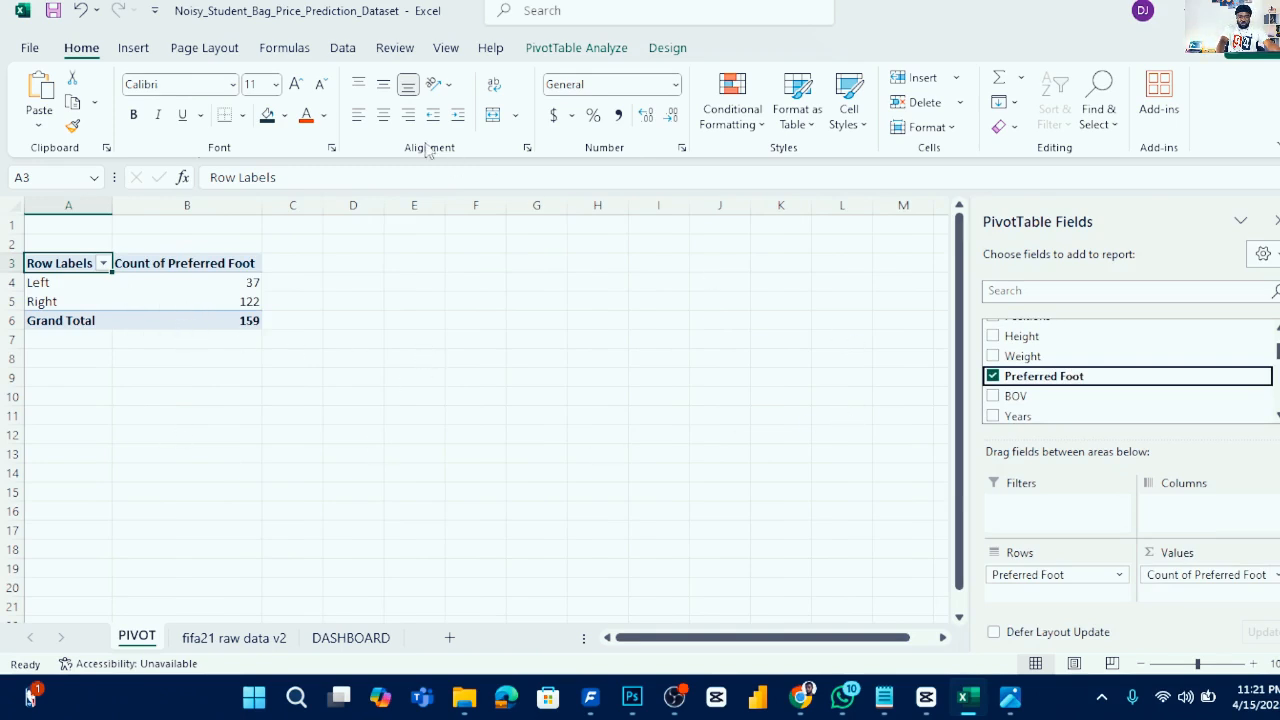
# - Insert a pie PivotChart of the preferred-foot counts and hide all its field buttons
pyautogui.click(141, 286)
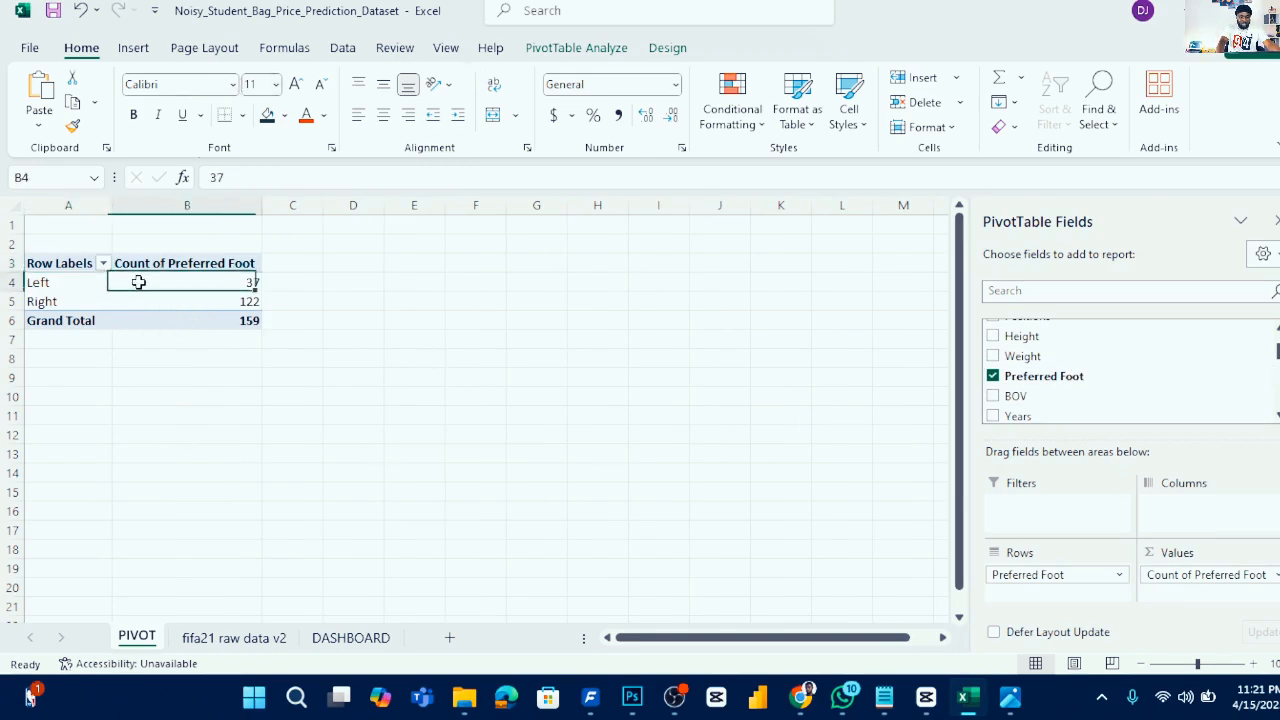
pyautogui.click(133, 47)
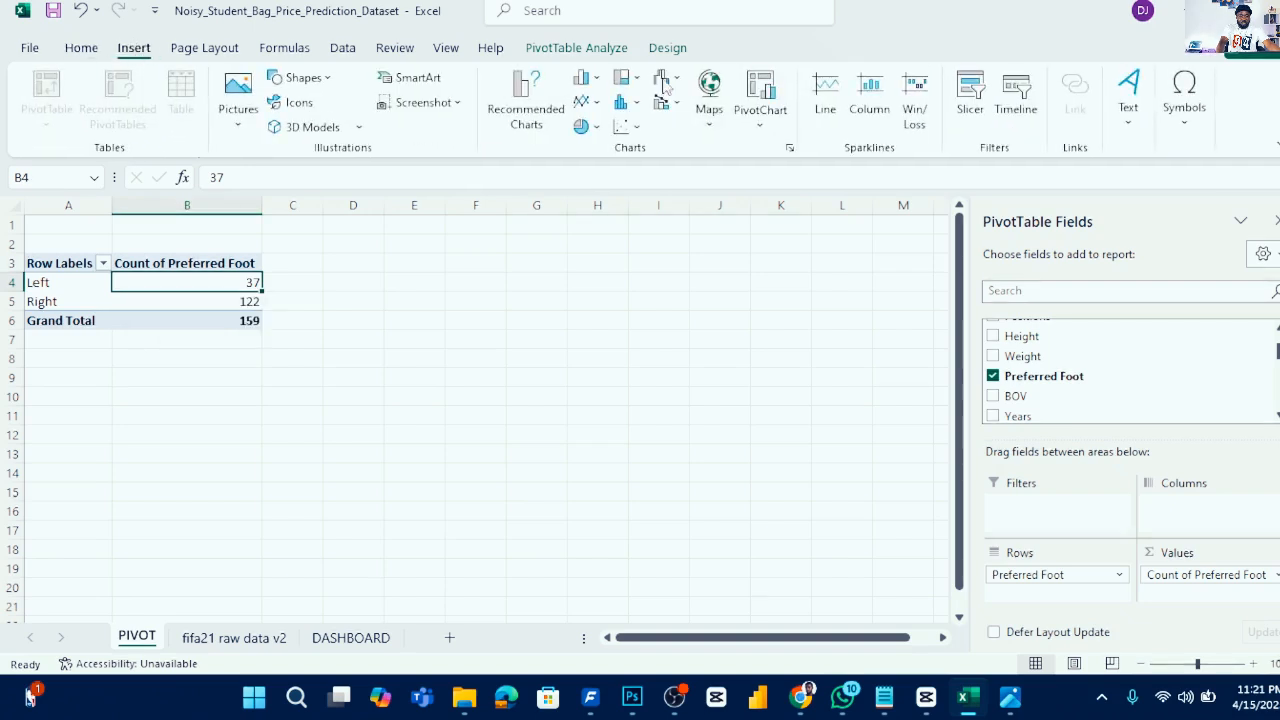
pyautogui.click(586, 126)
pyautogui.click(600, 192)
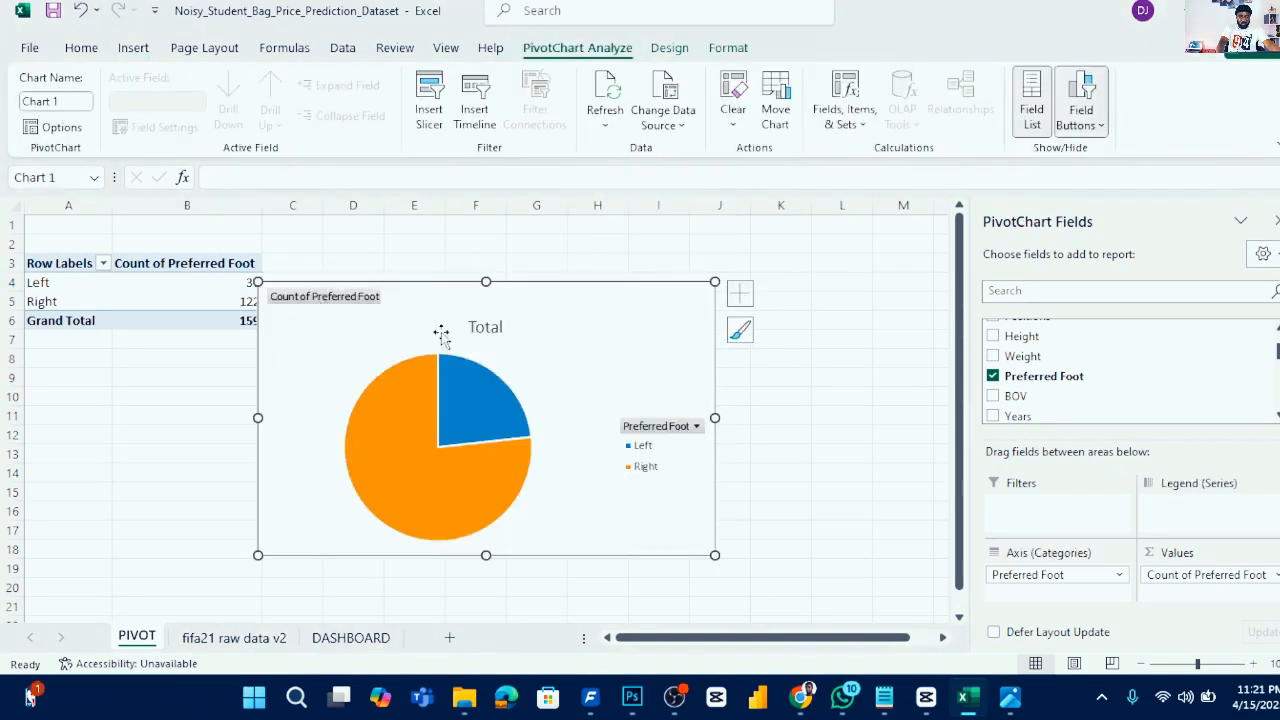
pyautogui.click(1275, 577)
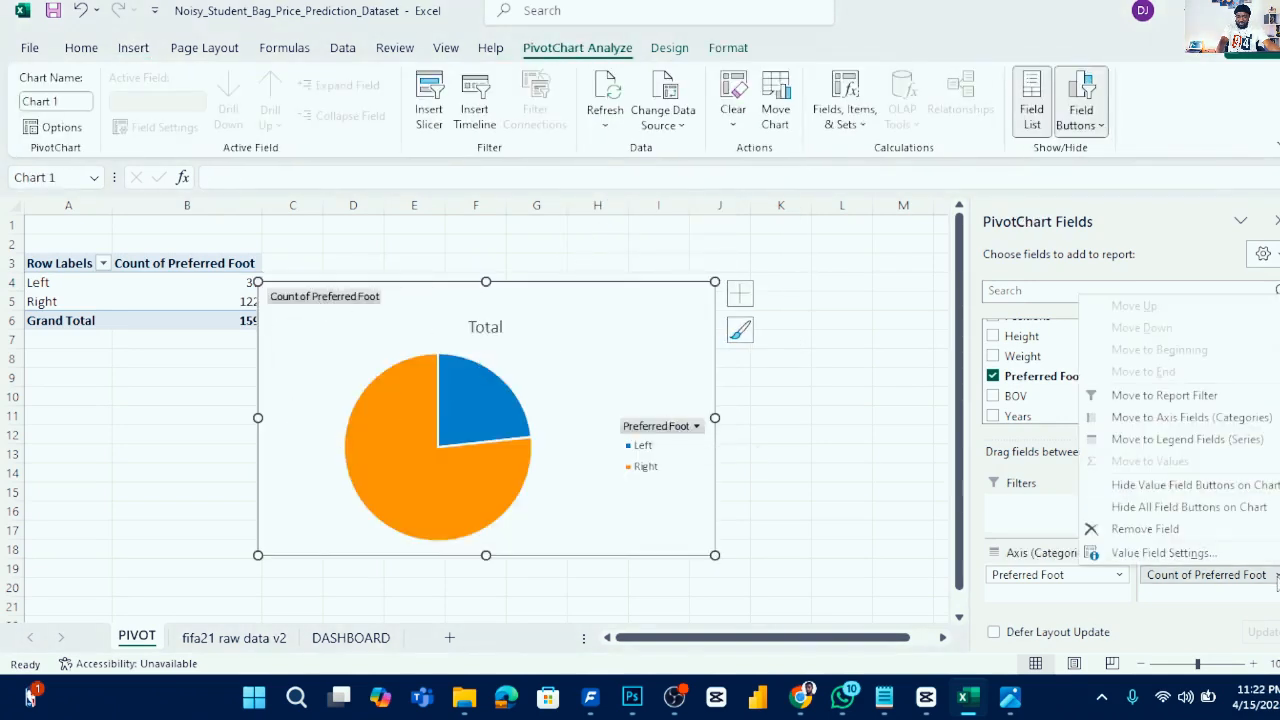
pyautogui.click(1176, 509)
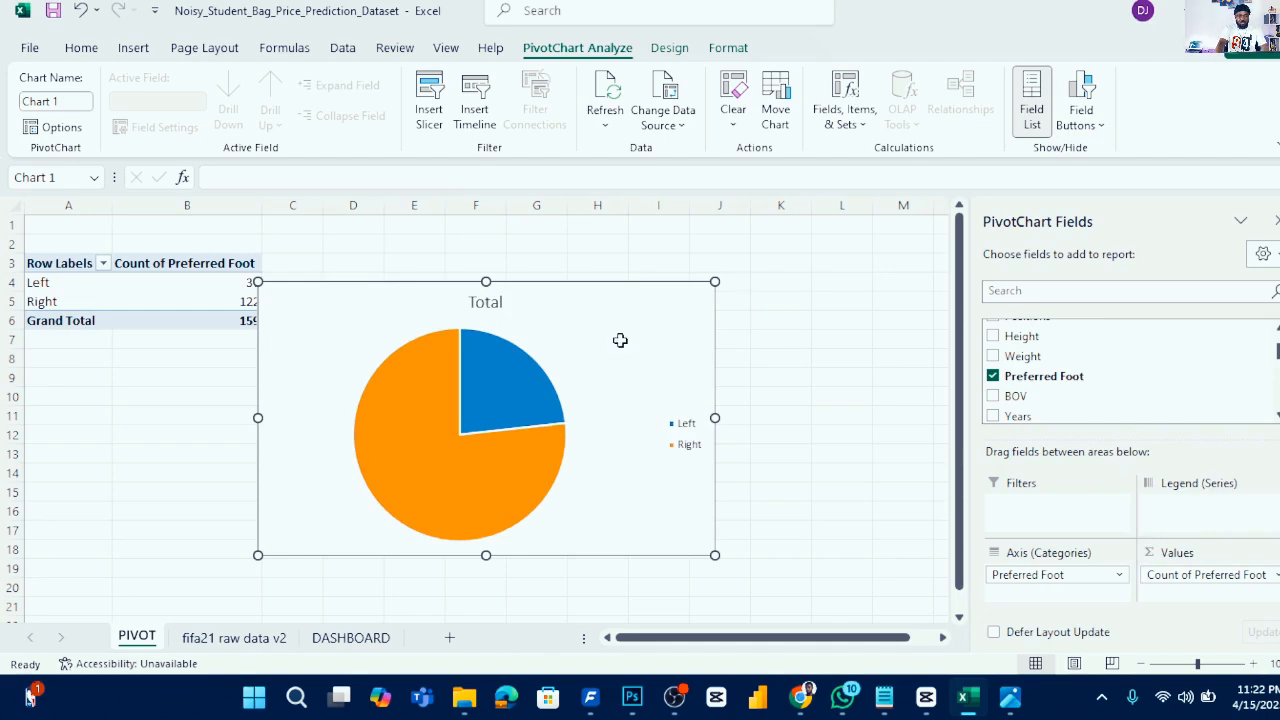
# - Move the pie chart onto the DASHBOARD sheet, placing it below the KPI cards
pyautogui.press('Delete')
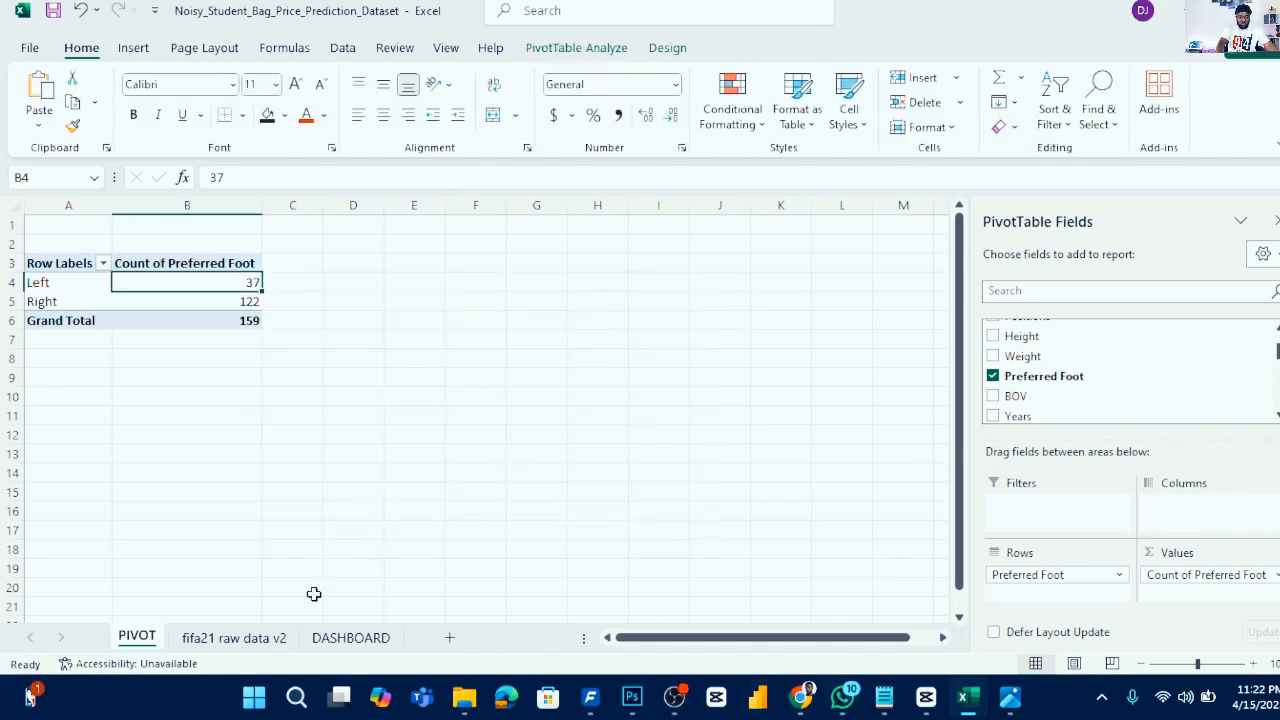
pyautogui.click(351, 637)
pyautogui.click(299, 393)
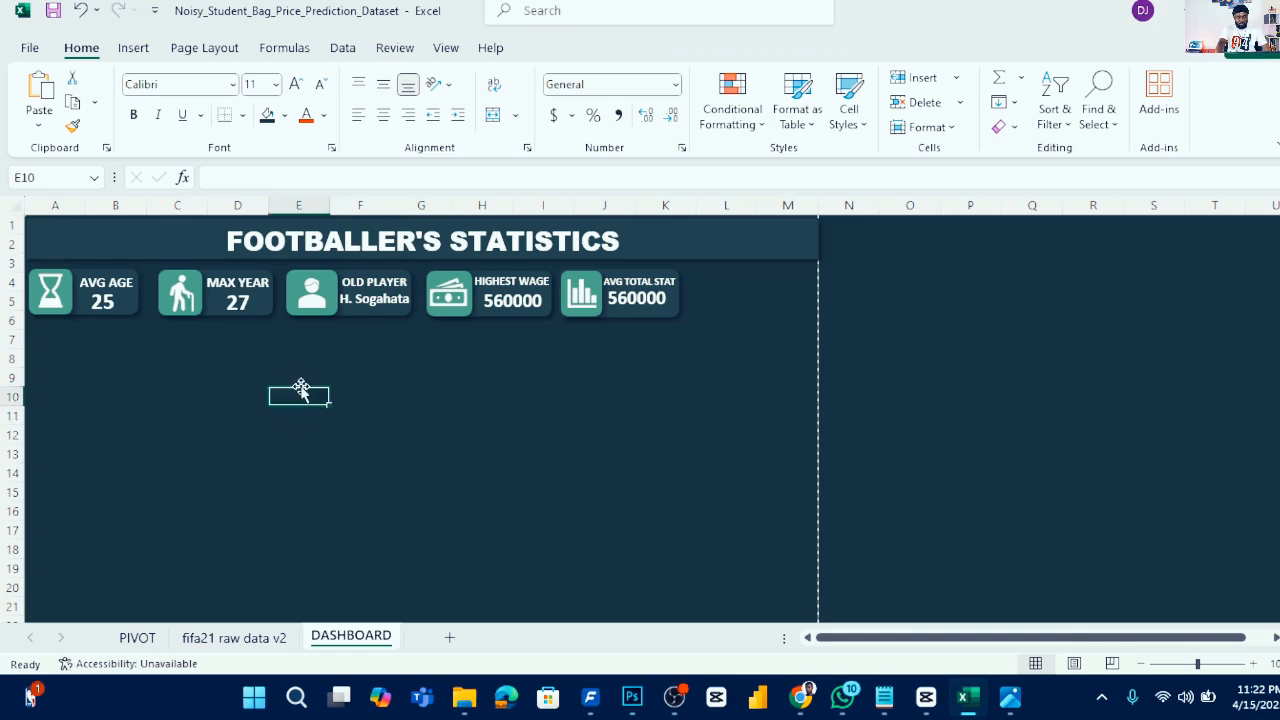
pyautogui.hotkey('ctrl', 'v')
pyautogui.moveTo(409, 434); pyautogui.dragTo(197, 367)
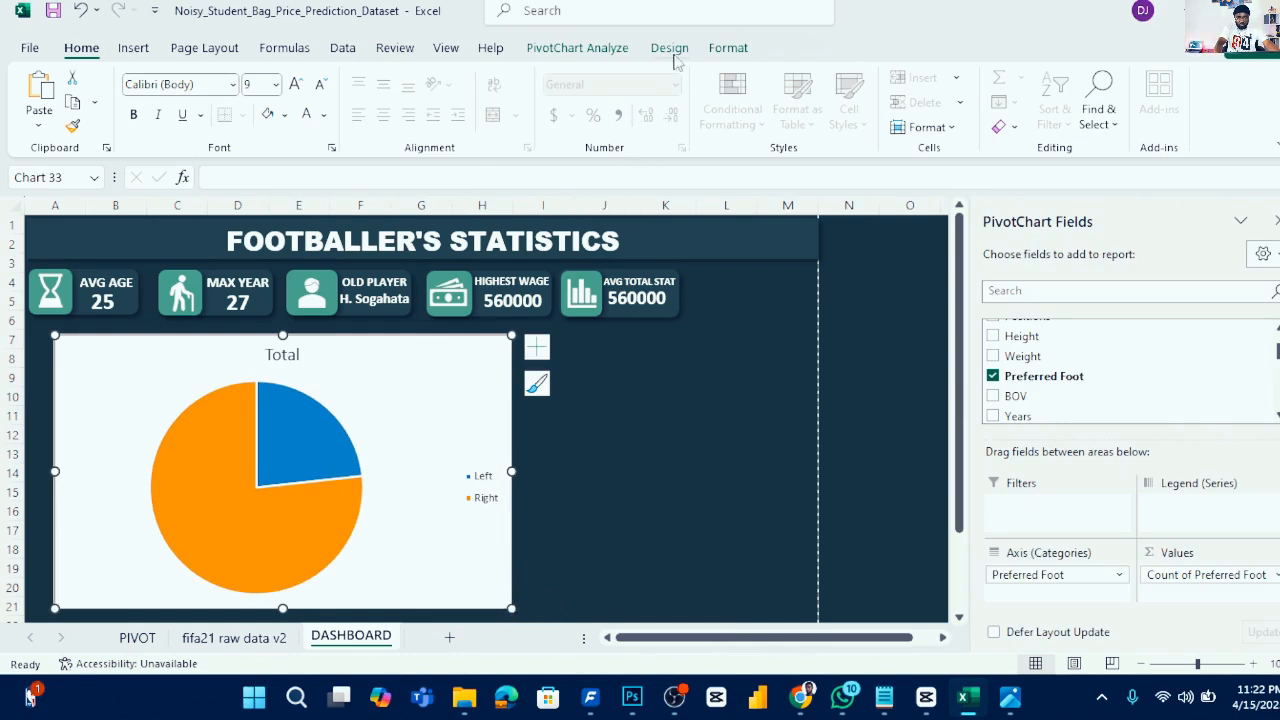
# - Fill the pie chart area with the dark navy recent colour
pyautogui.click(445, 395)
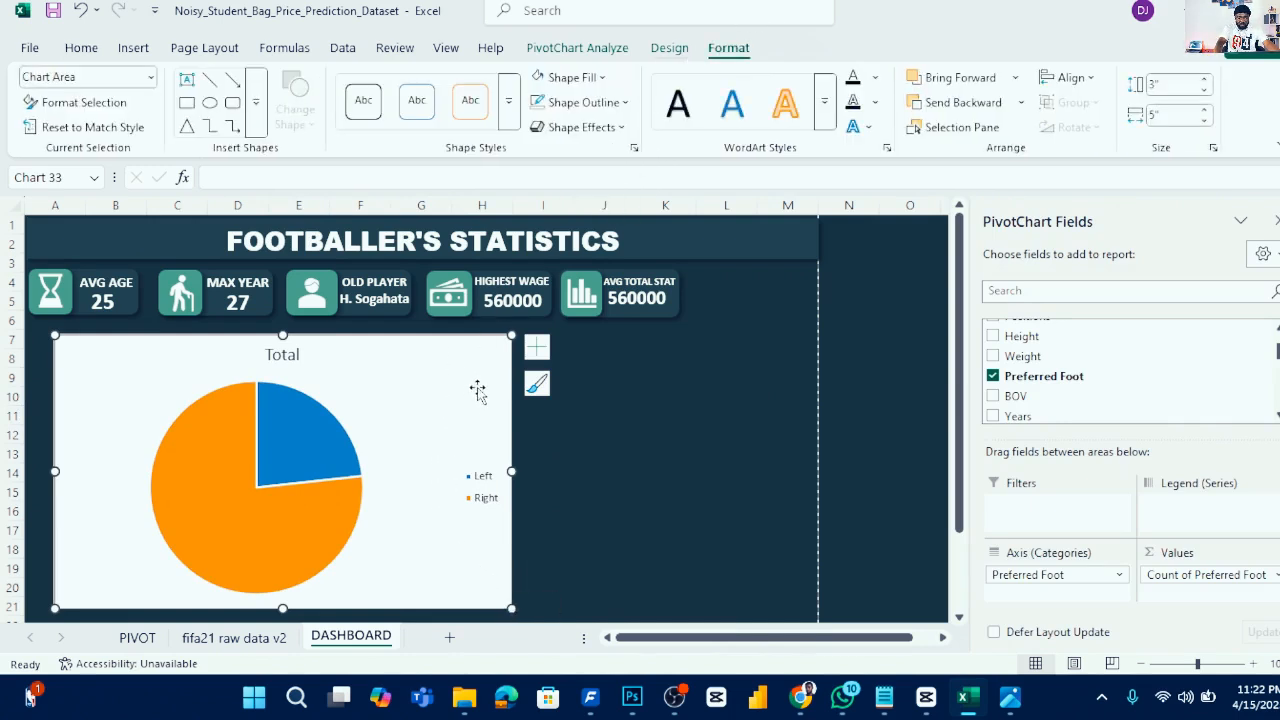
pyautogui.click(603, 80)
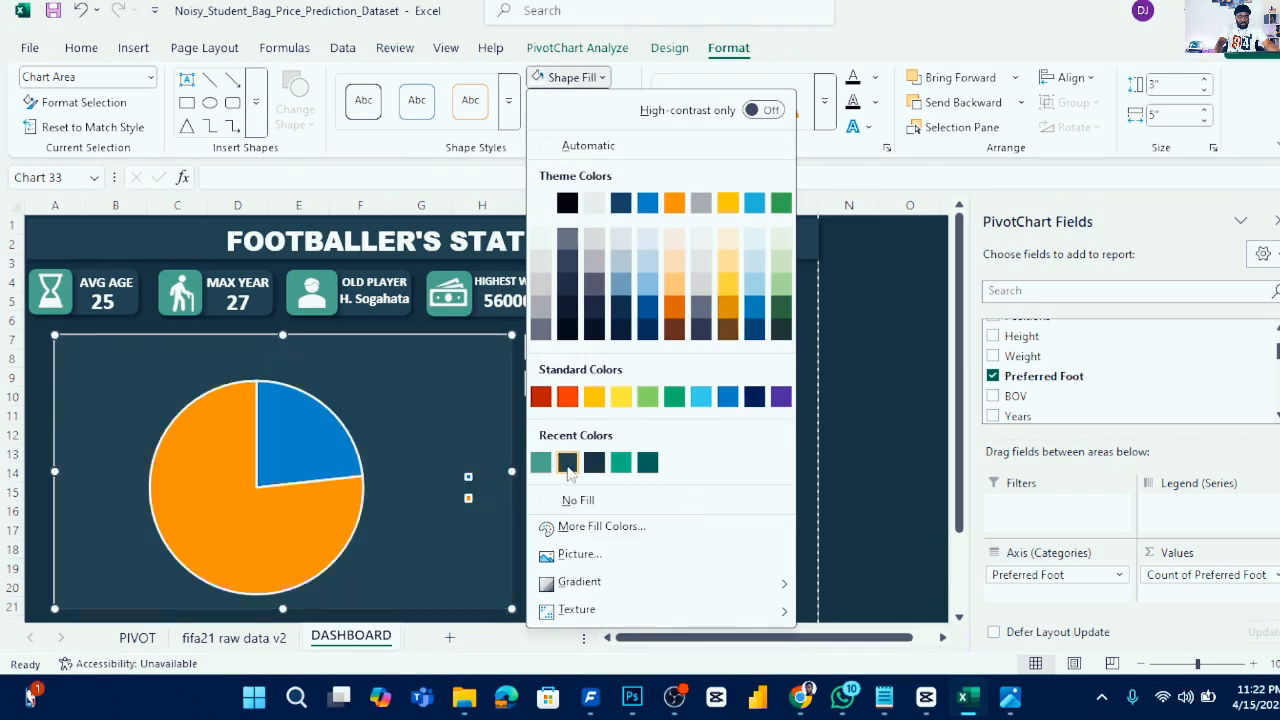
pyautogui.click(567, 462)
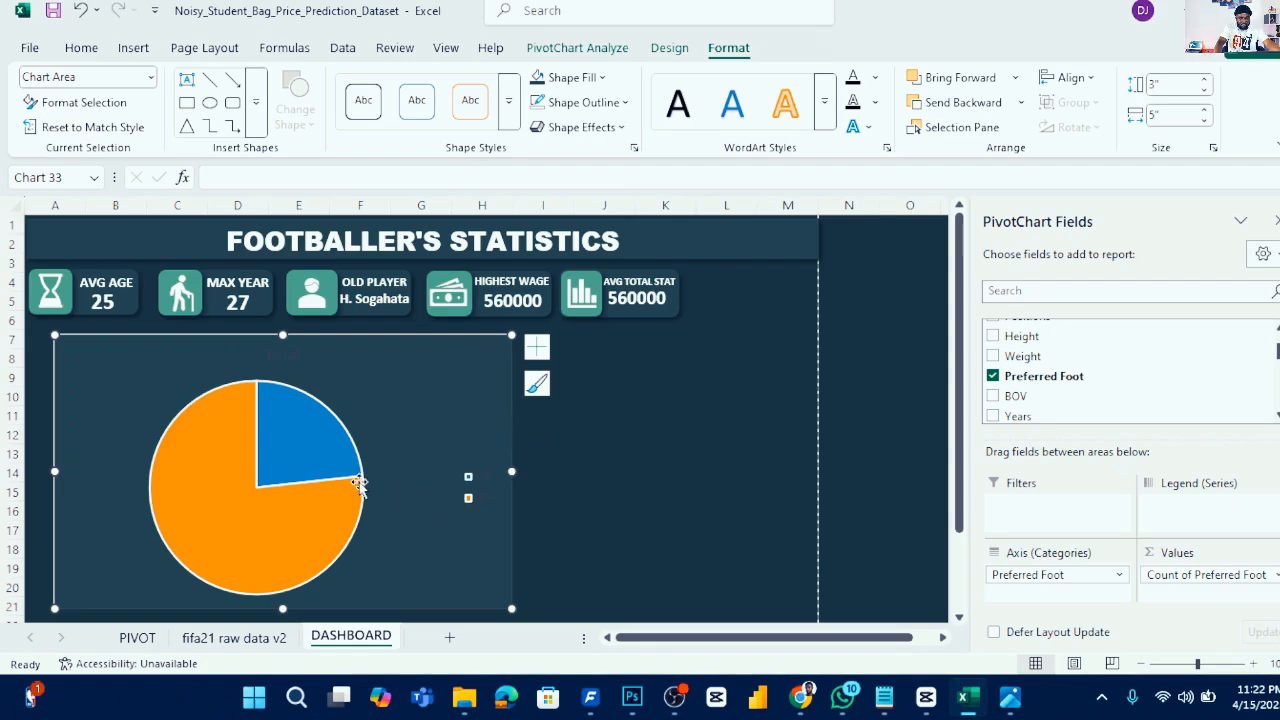
pyautogui.click(415, 445)
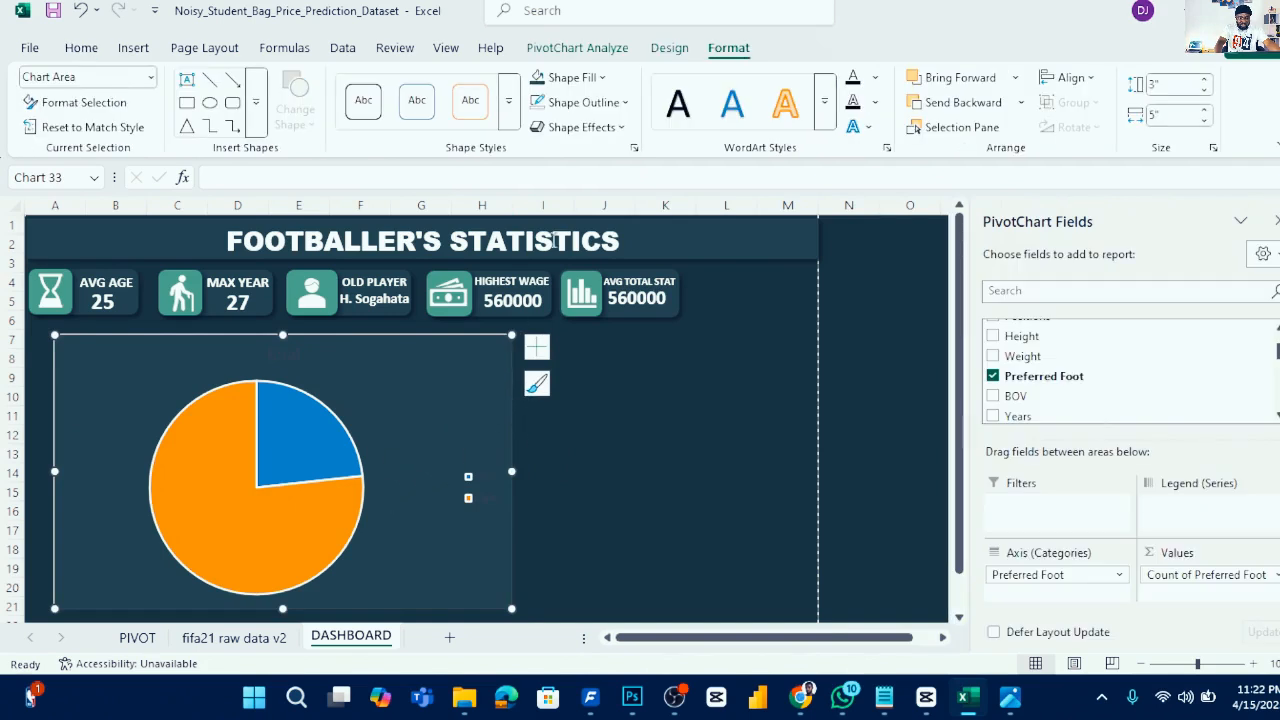
pyautogui.click(622, 128)
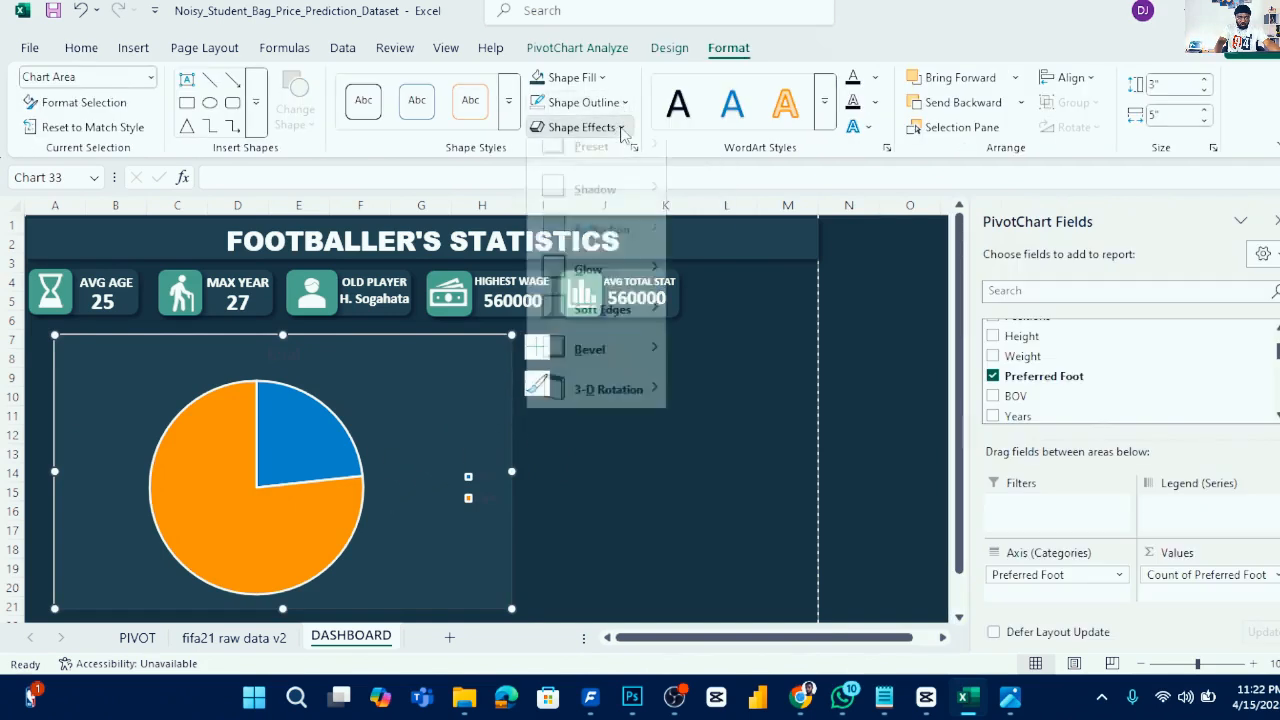
pyautogui.moveTo(635, 210)
pyautogui.press('Escape')
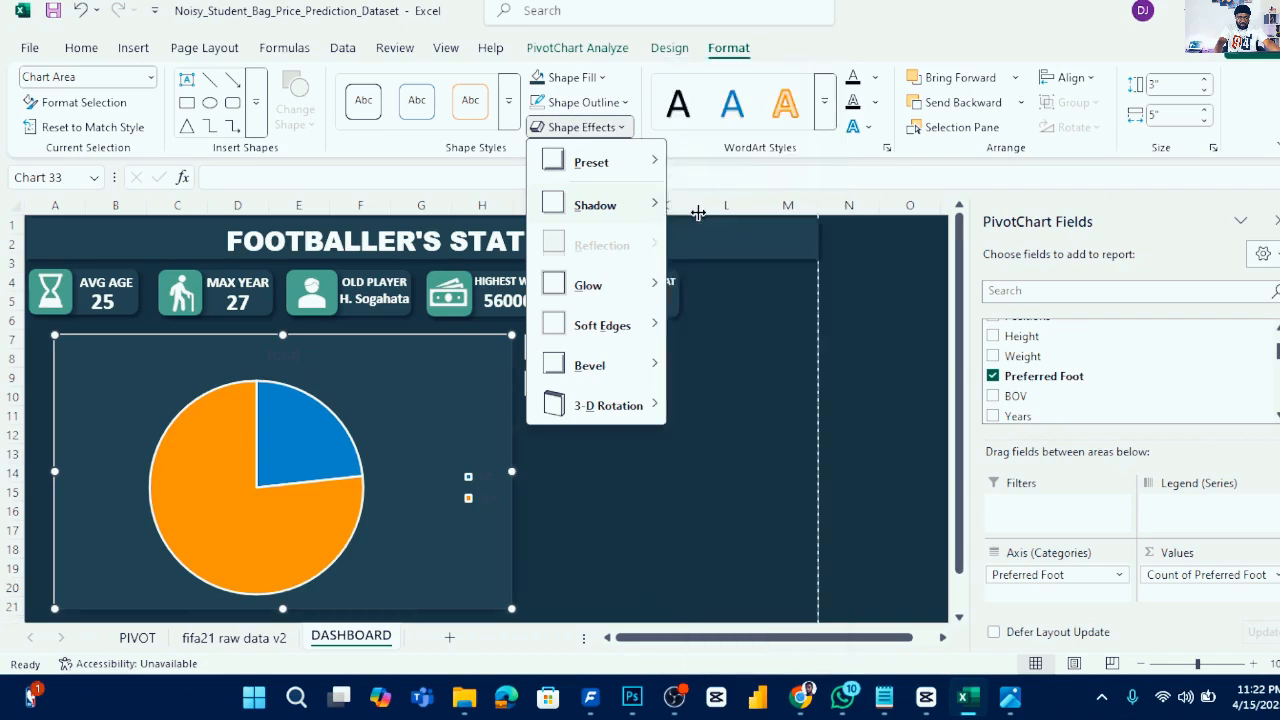
pyautogui.press('Escape')
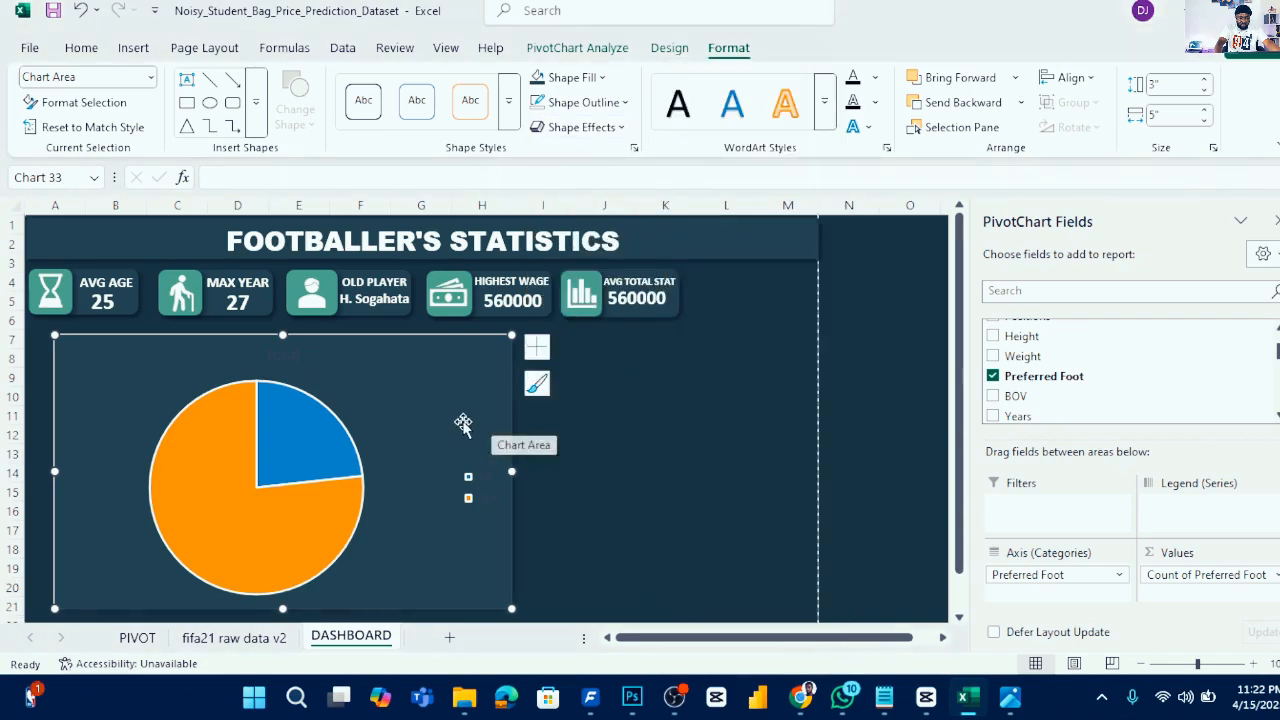
# - Colour the Left slice of the pie white
pyautogui.click(320, 448)
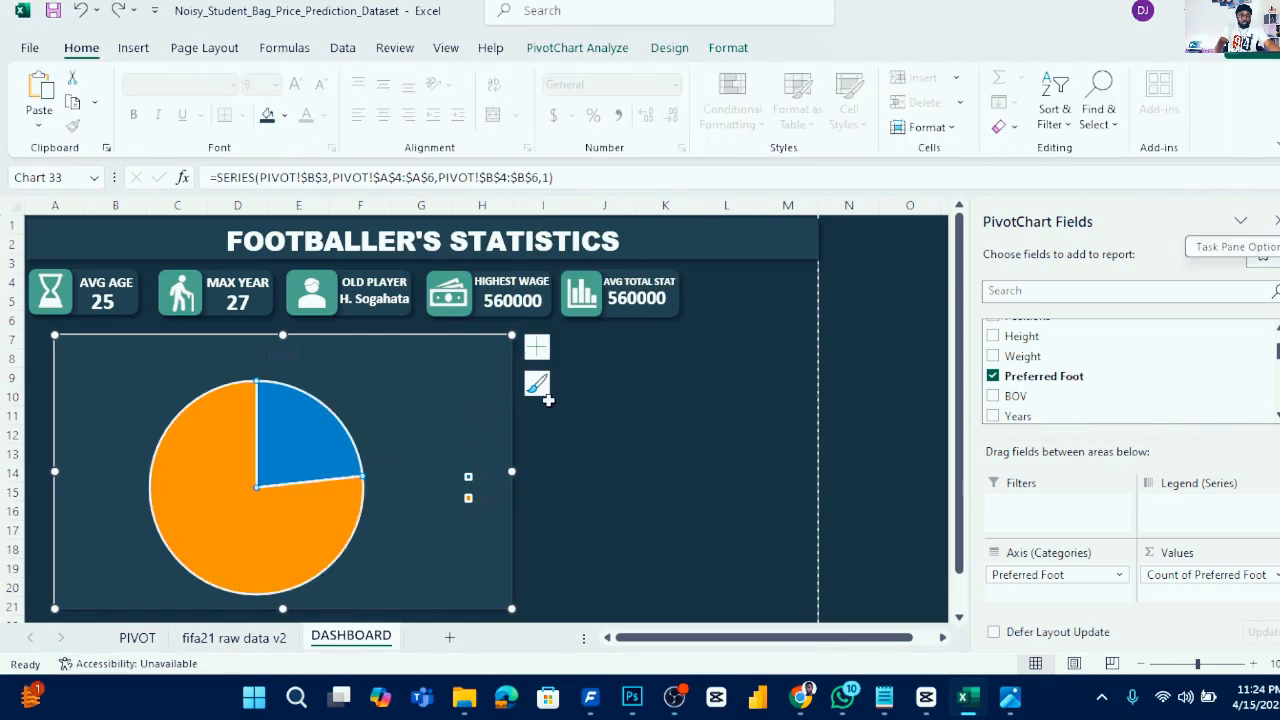
pyautogui.doubleClick(493, 388)
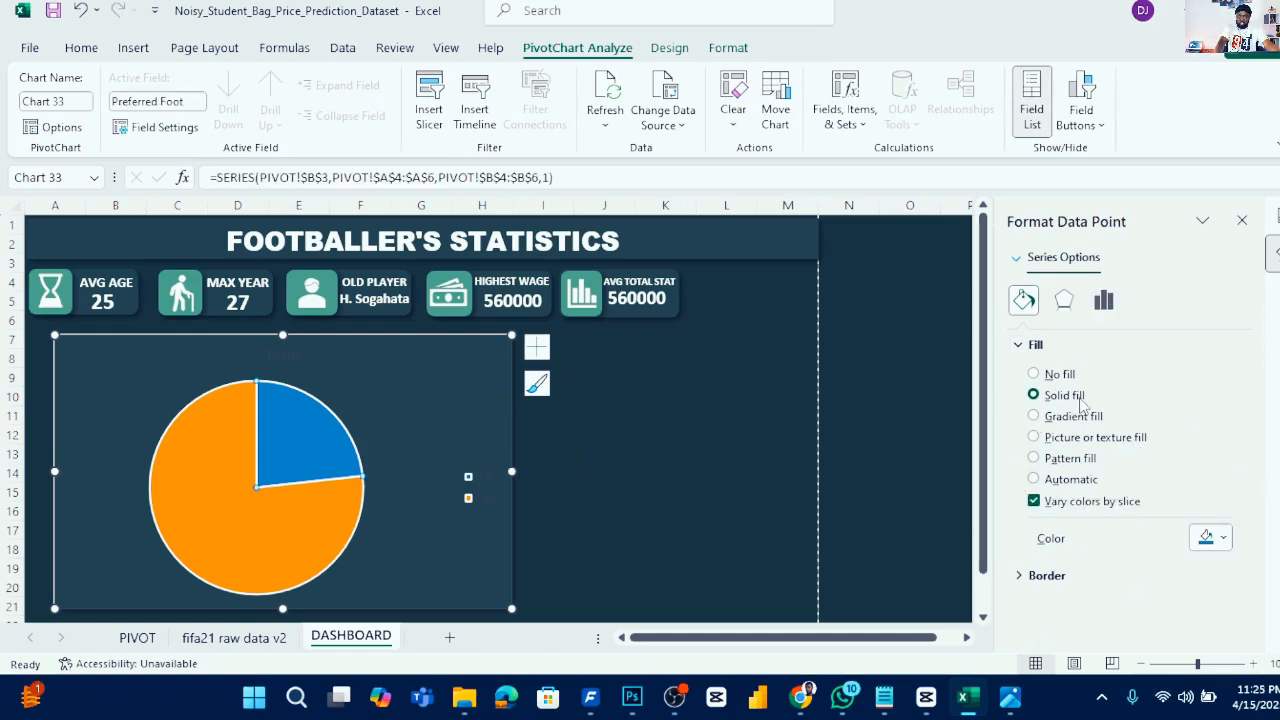
pyautogui.click(1222, 541)
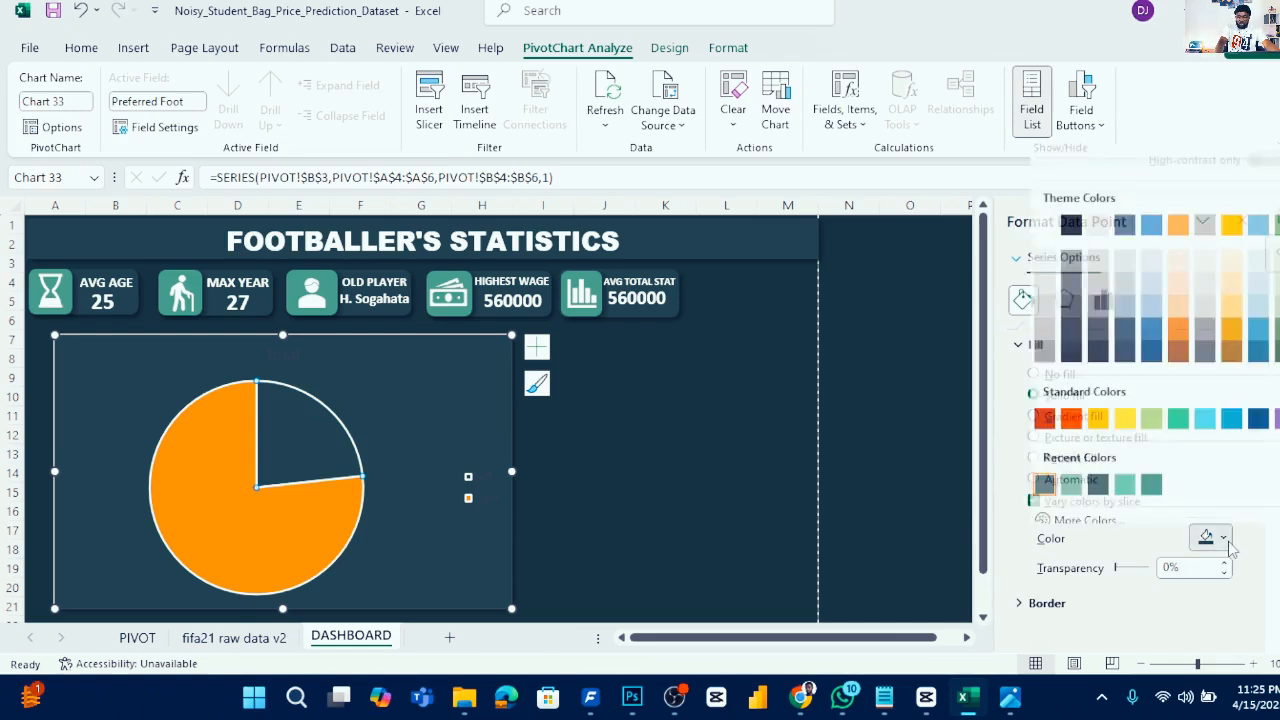
pyautogui.click(1044, 217)
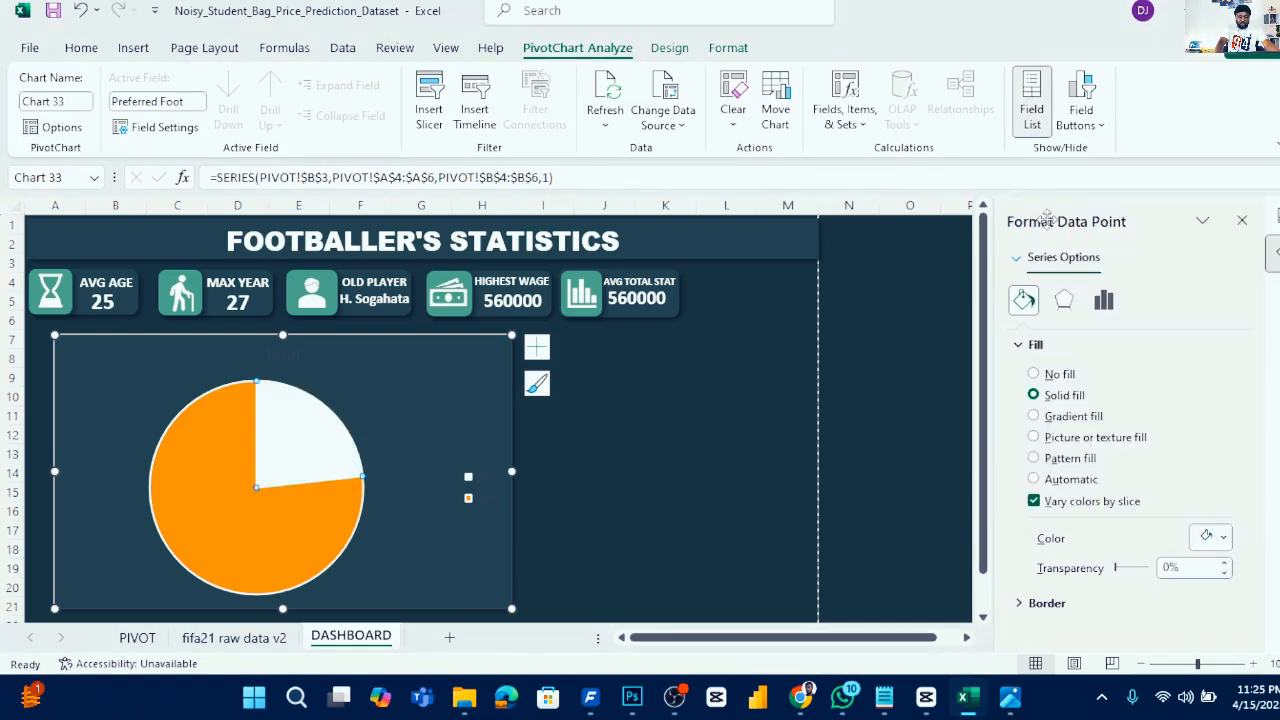
# - Colour the Right slice of the pie with the Green recent colour
pyautogui.click(228, 497)
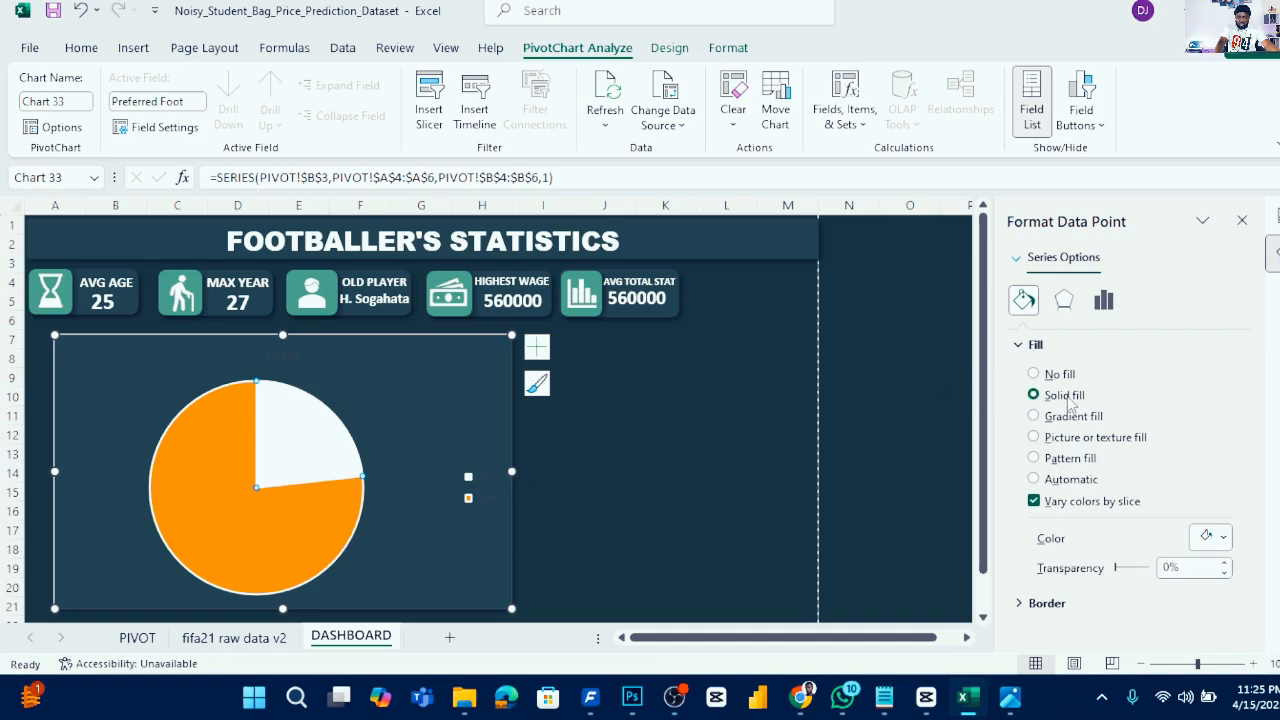
pyautogui.click(1222, 538)
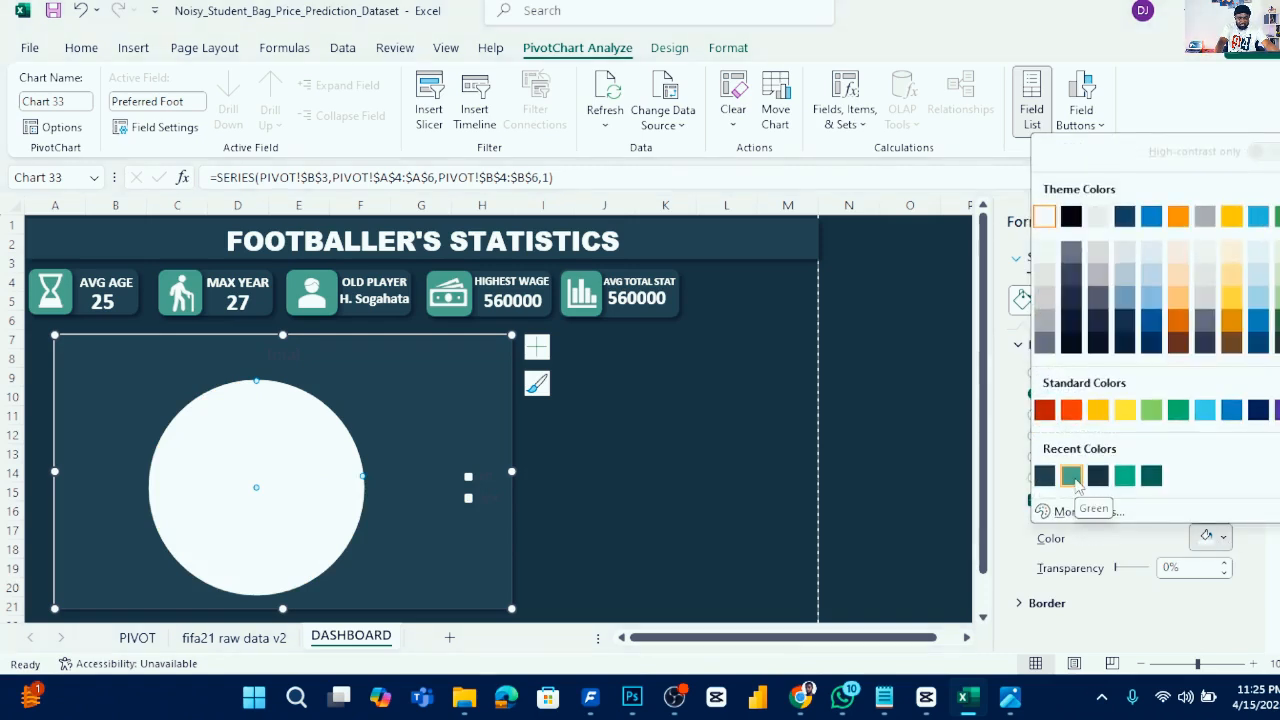
pyautogui.click(1071, 477)
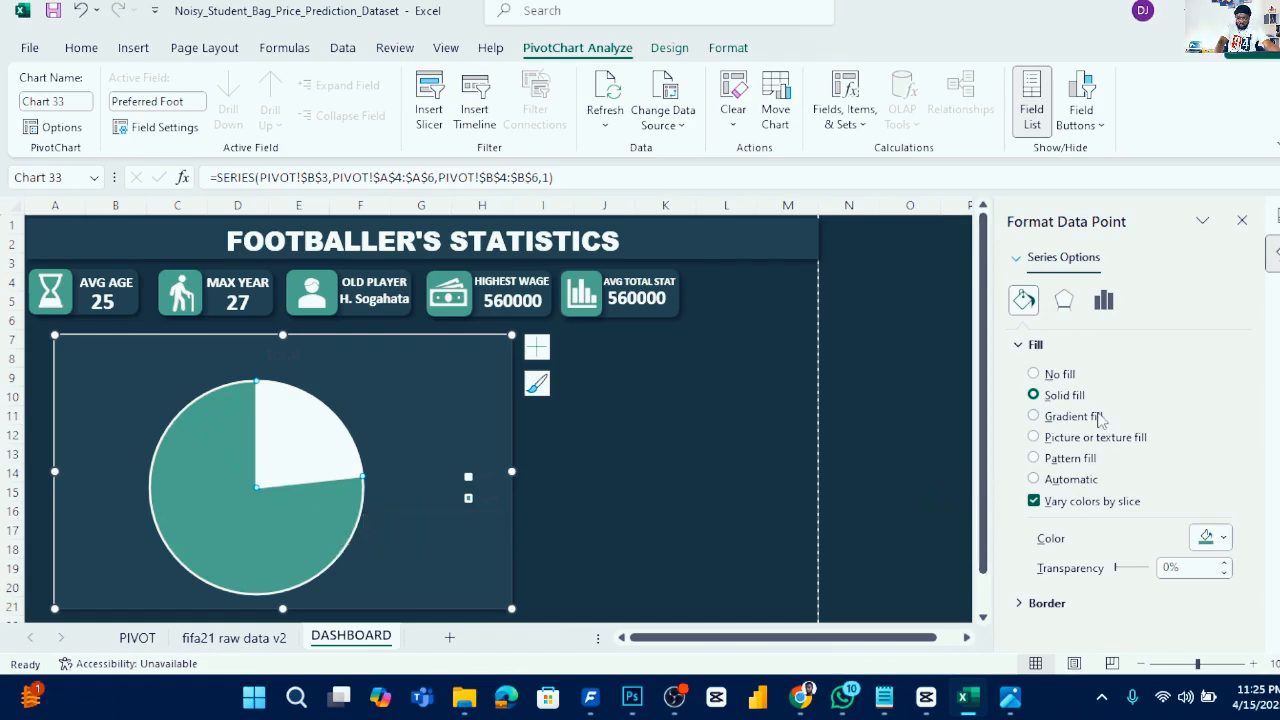
# - Set the Right slice's border to no line
pyautogui.click(1018, 344)
pyautogui.click(1018, 372)
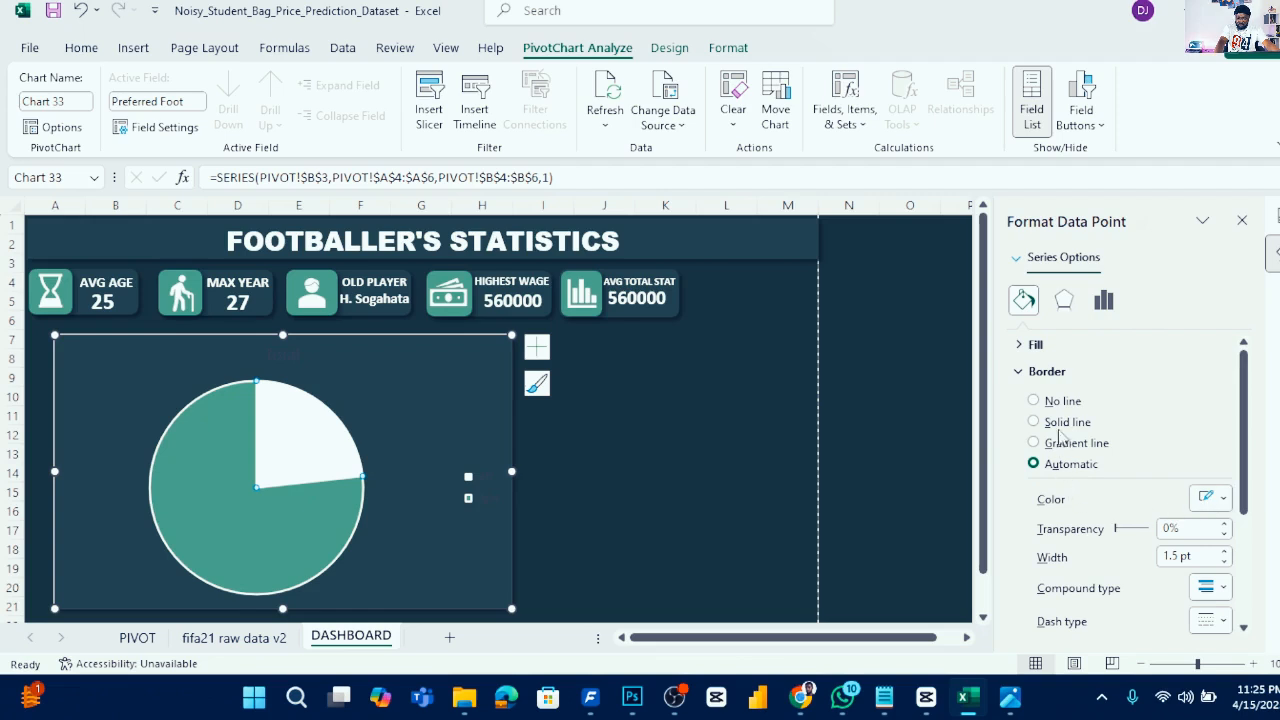
pyautogui.click(1063, 403)
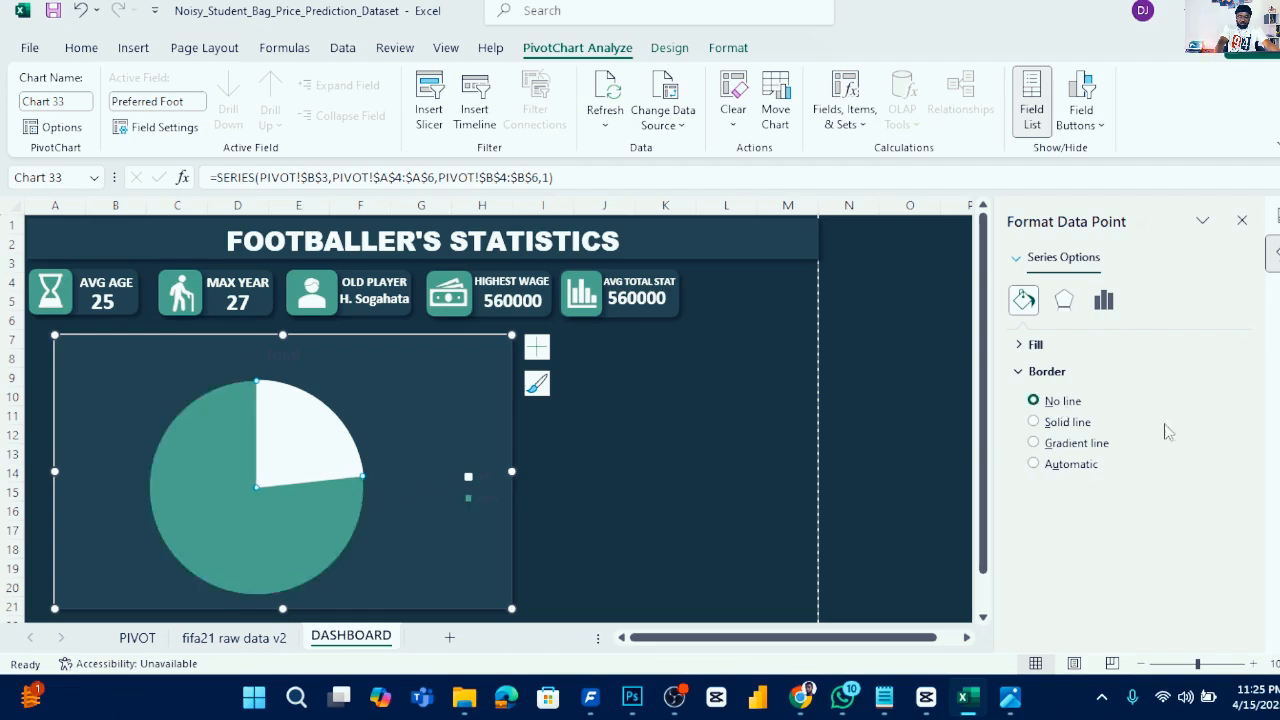
# - Apply an outer drop shadow preset to the selected Right pie slice
pyautogui.click(1064, 302)
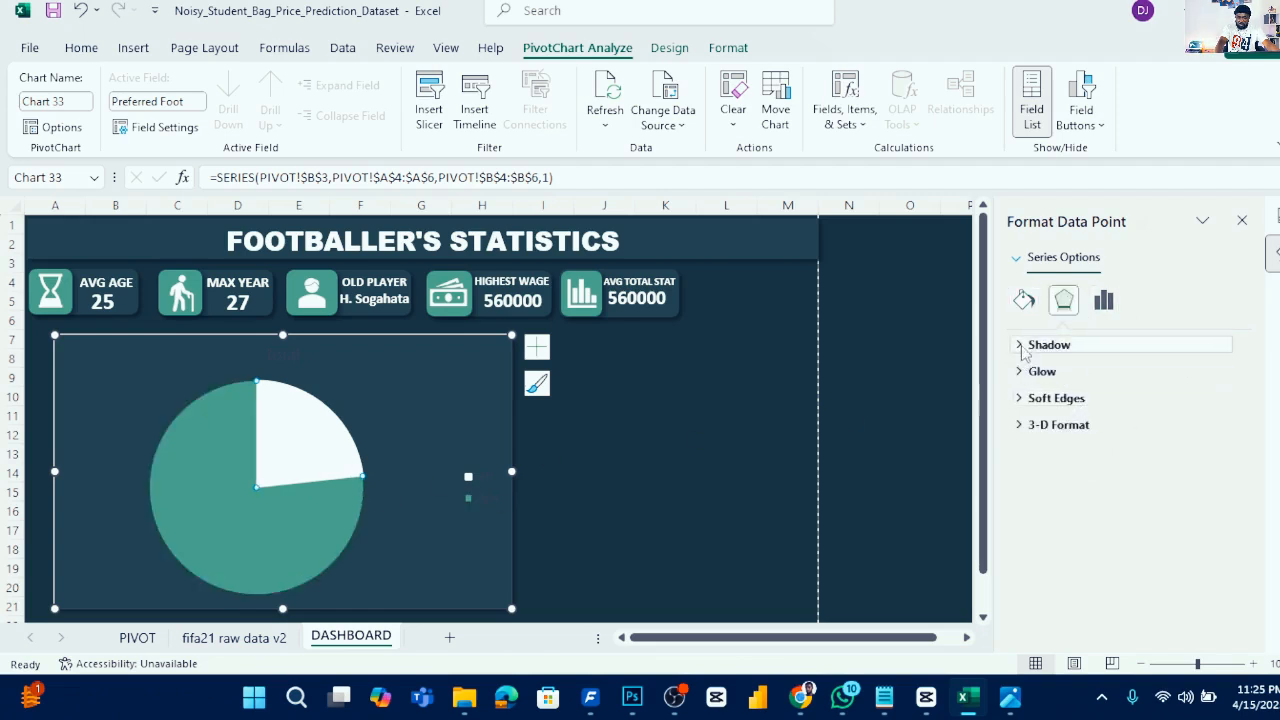
pyautogui.click(1021, 347)
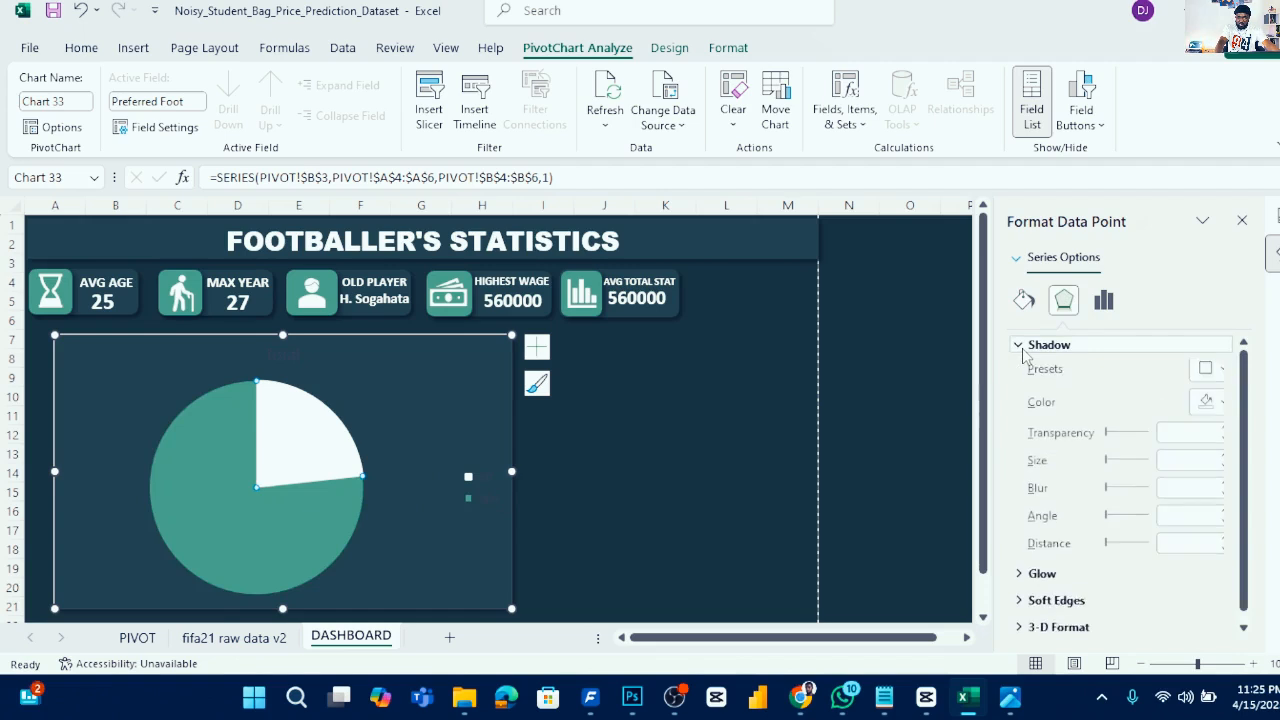
pyautogui.click(1224, 376)
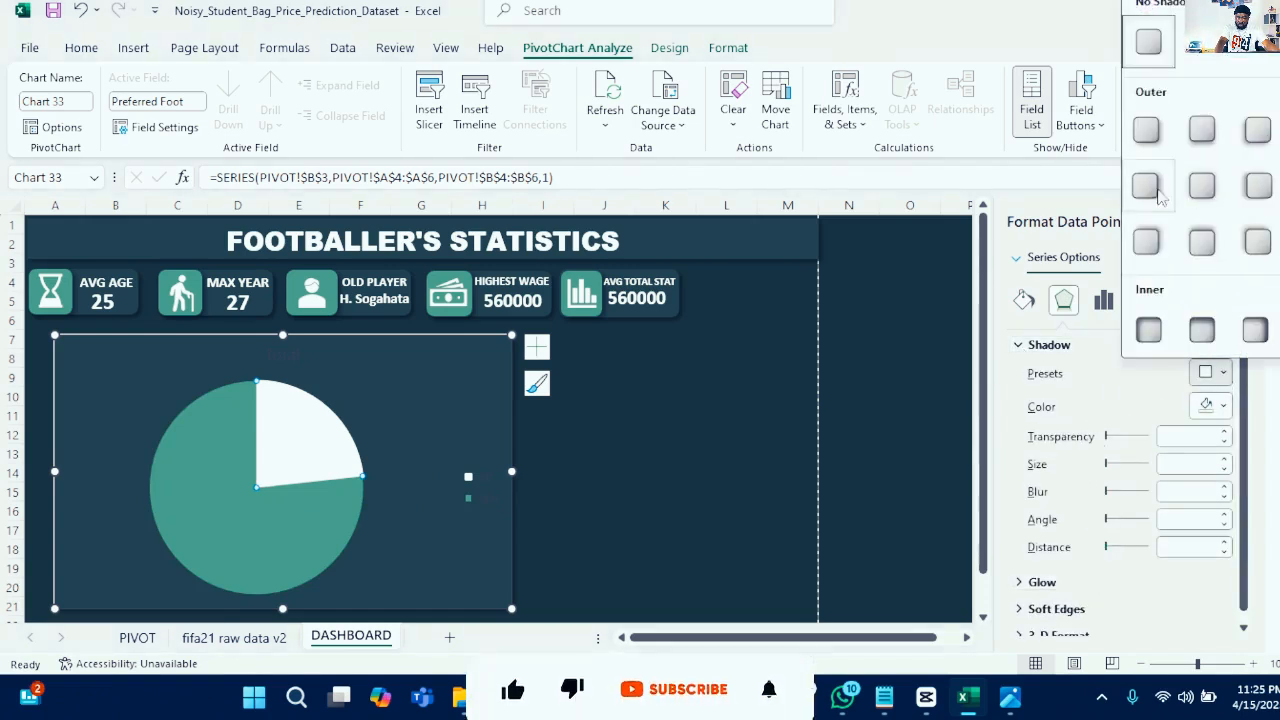
pyautogui.click(1147, 131)
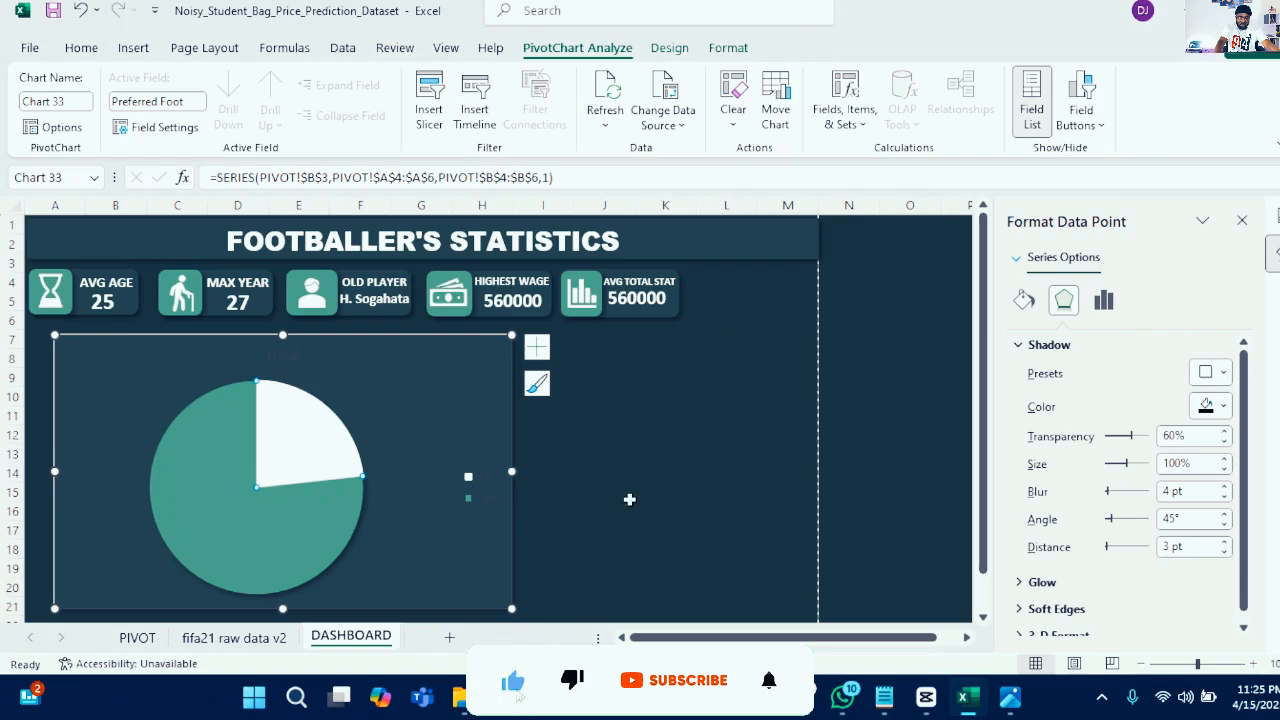
# - Inspect the legend's chart element options and the legend entries' text options
pyautogui.click(492, 486)
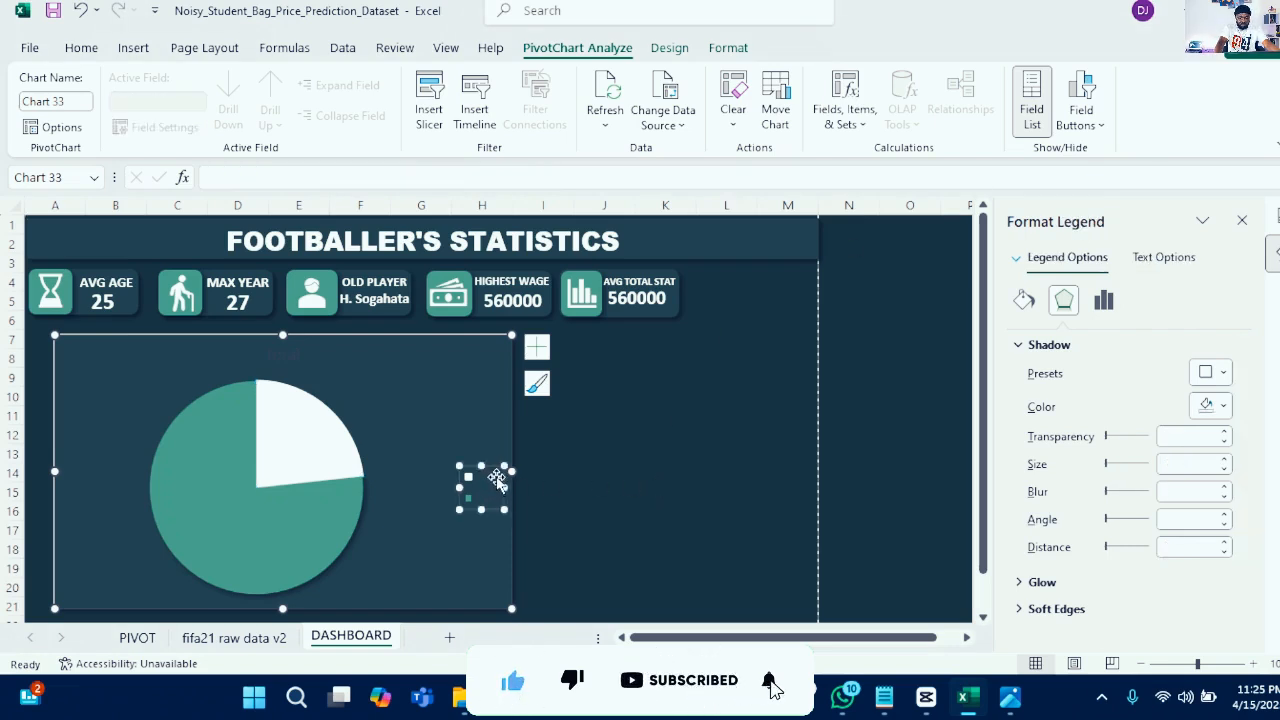
pyautogui.click(536, 346)
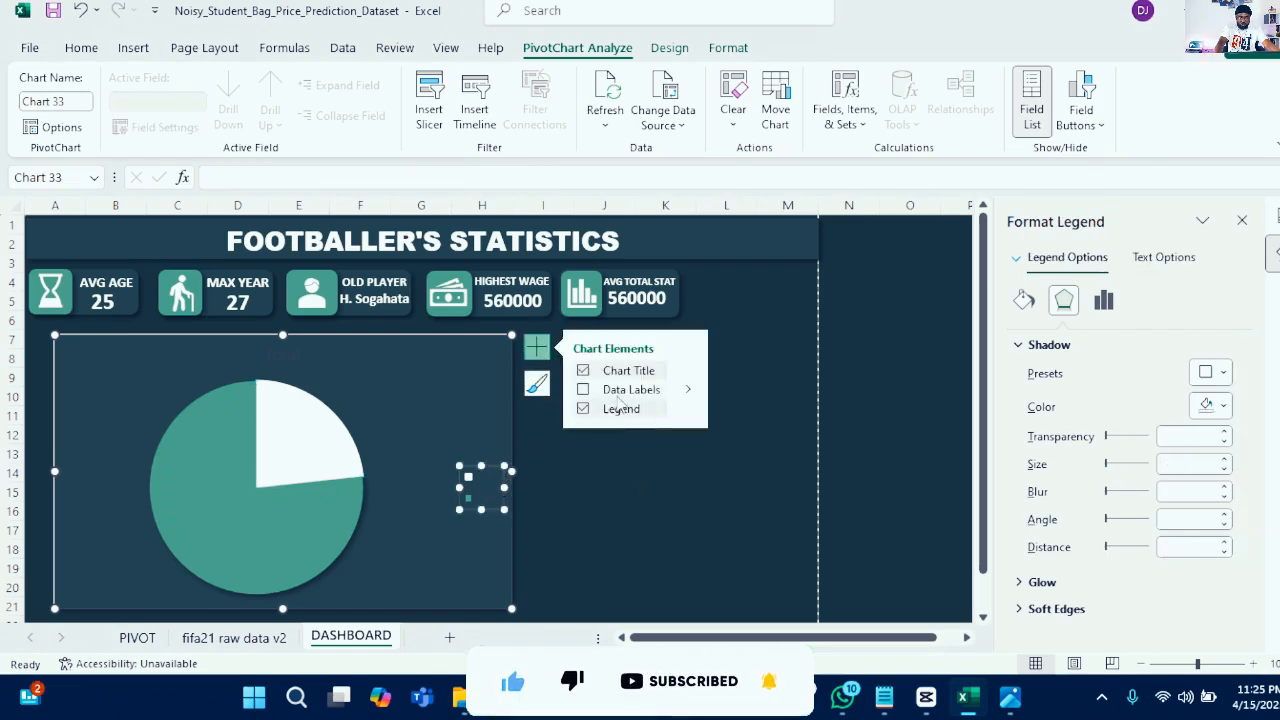
pyautogui.click(690, 410)
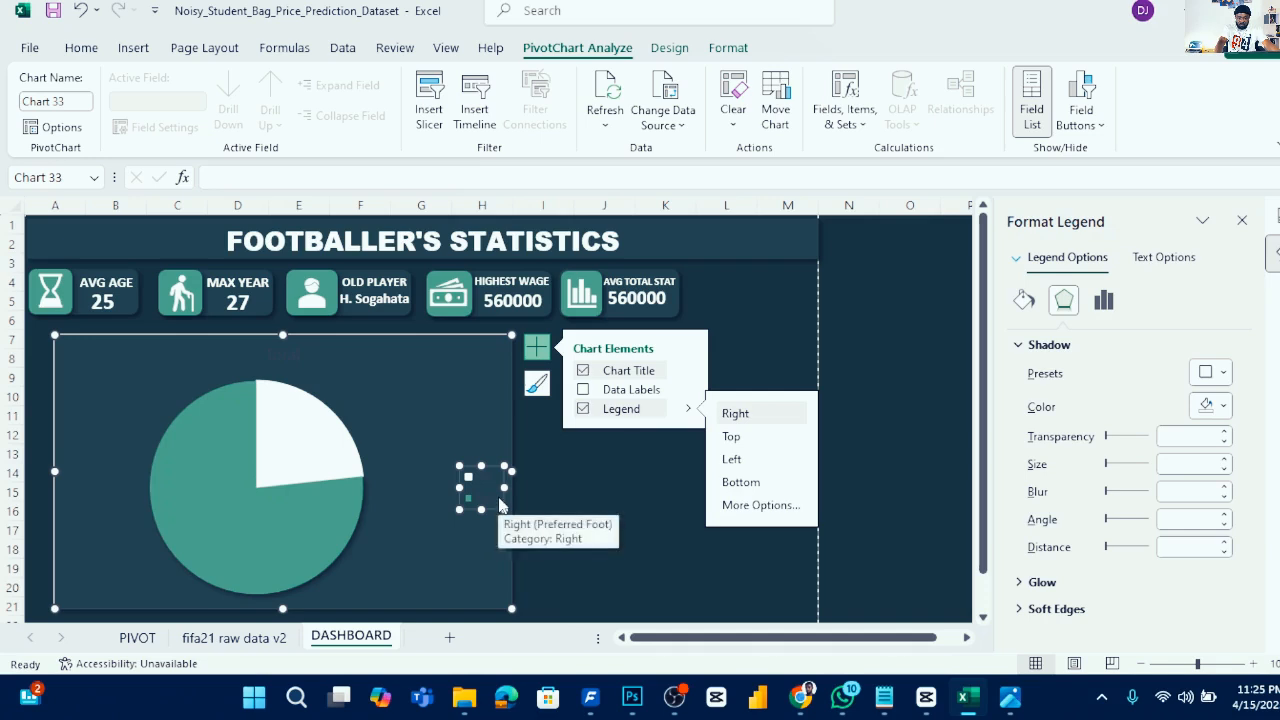
pyautogui.click(494, 493)
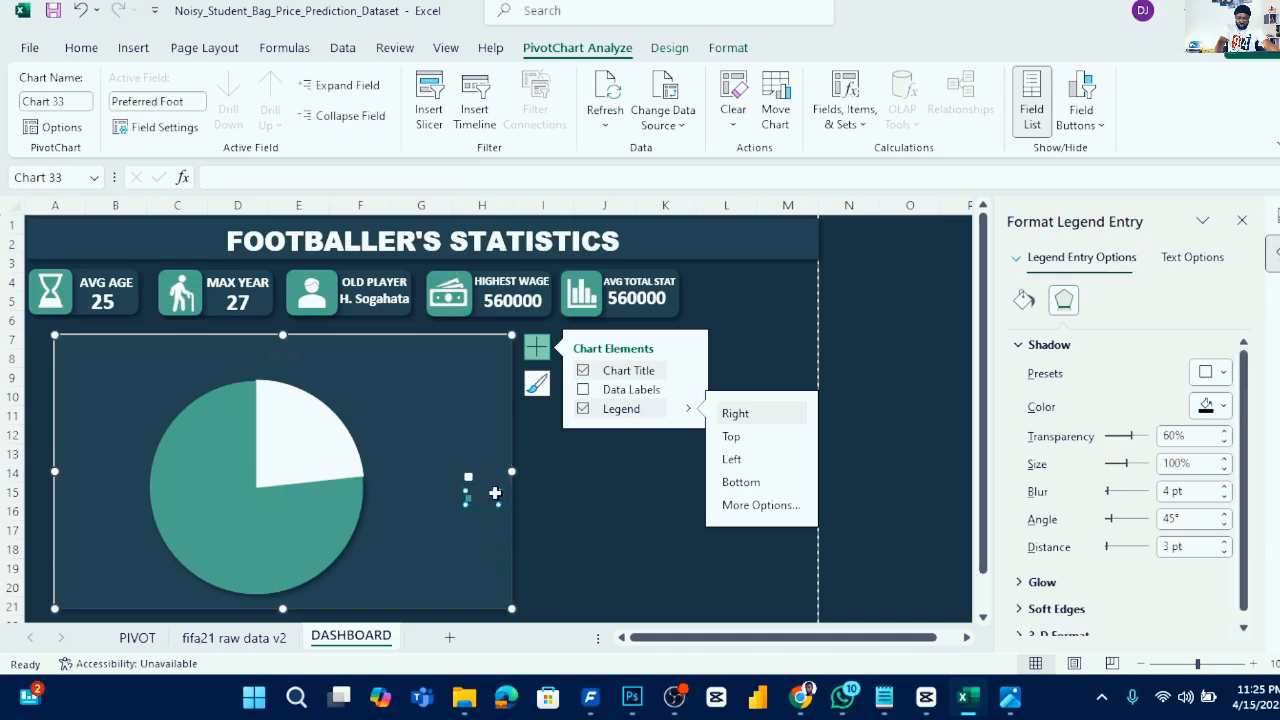
pyautogui.click(1190, 258)
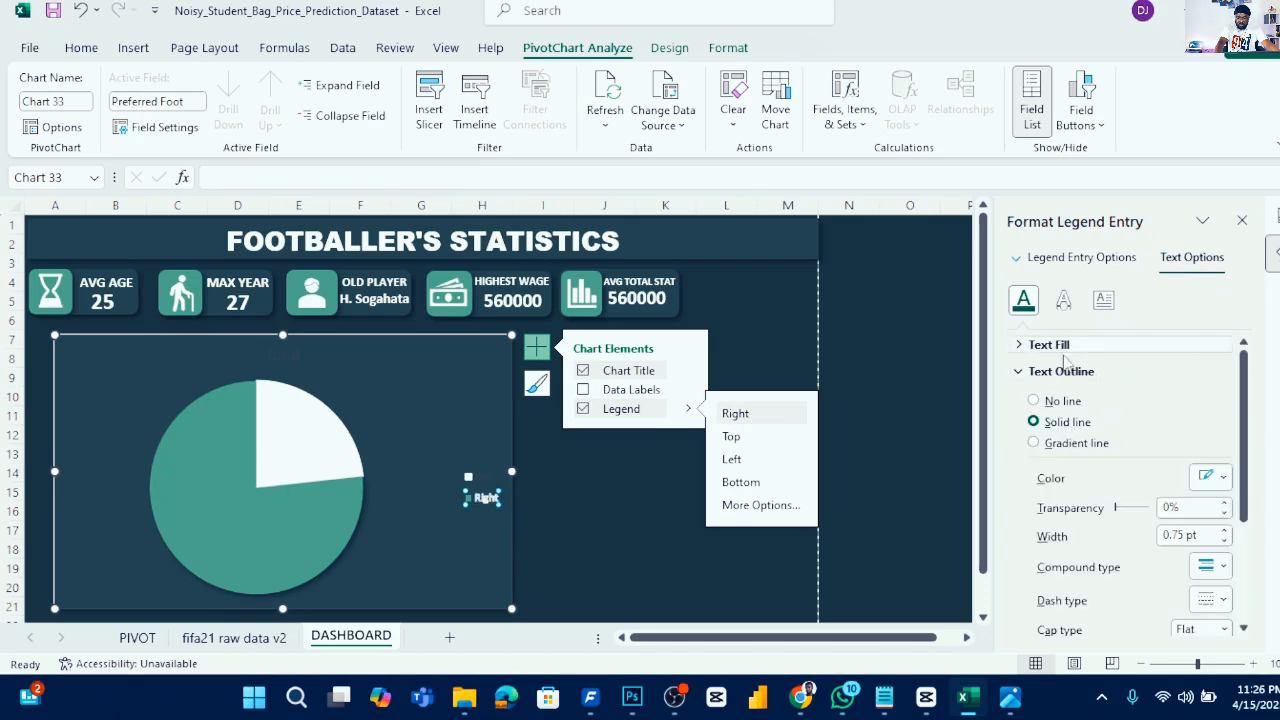
pyautogui.click(490, 480)
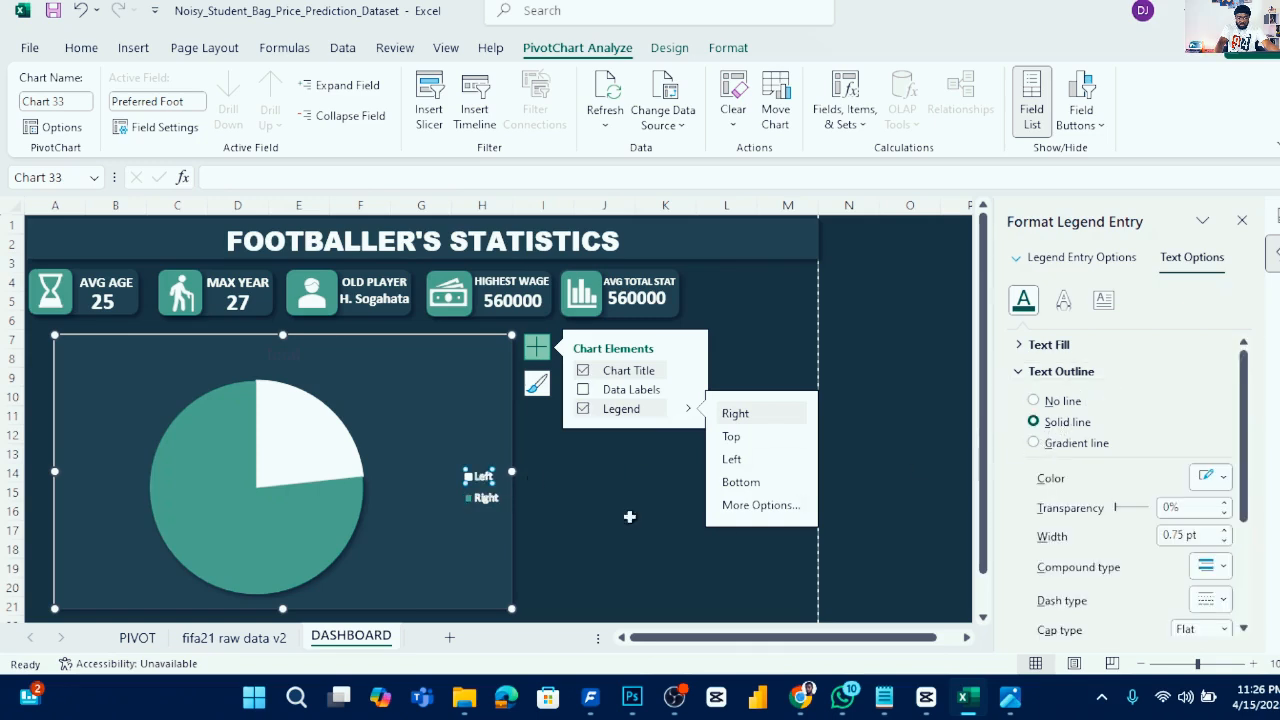
pyautogui.click(556, 517)
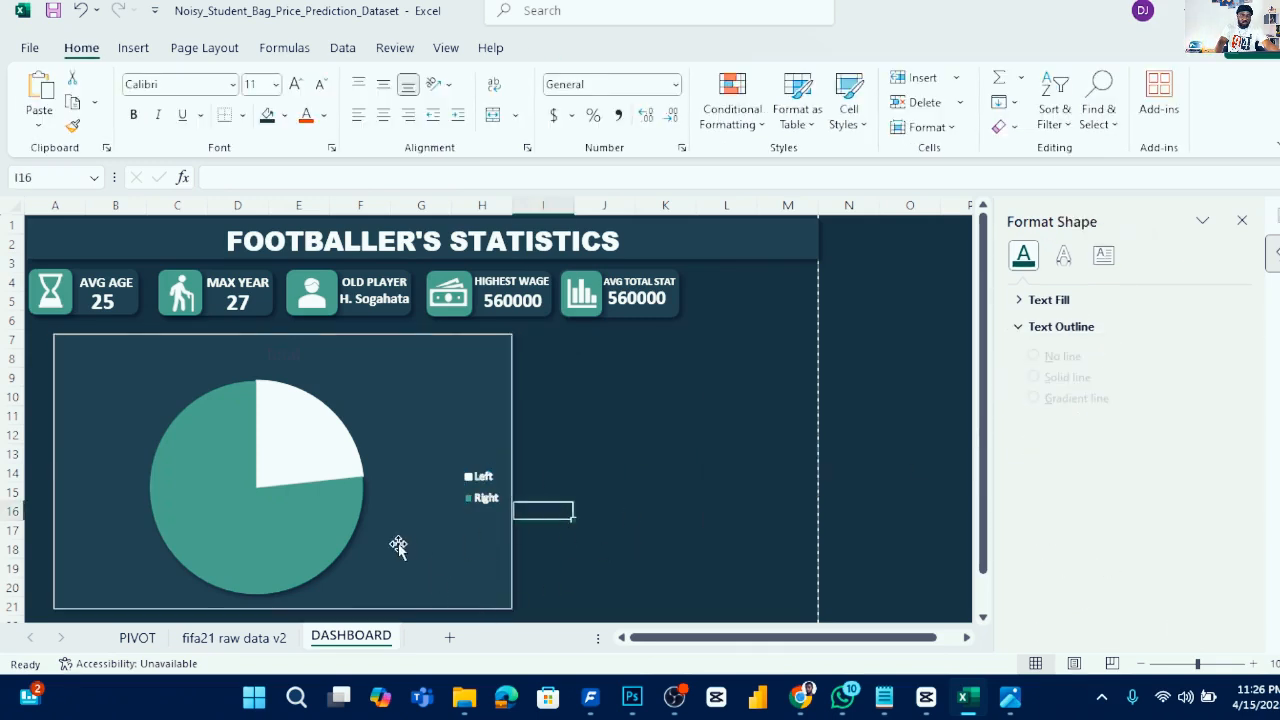
# - Set the chart title's text fill to white and its text outline to no line
pyautogui.click(283, 352)
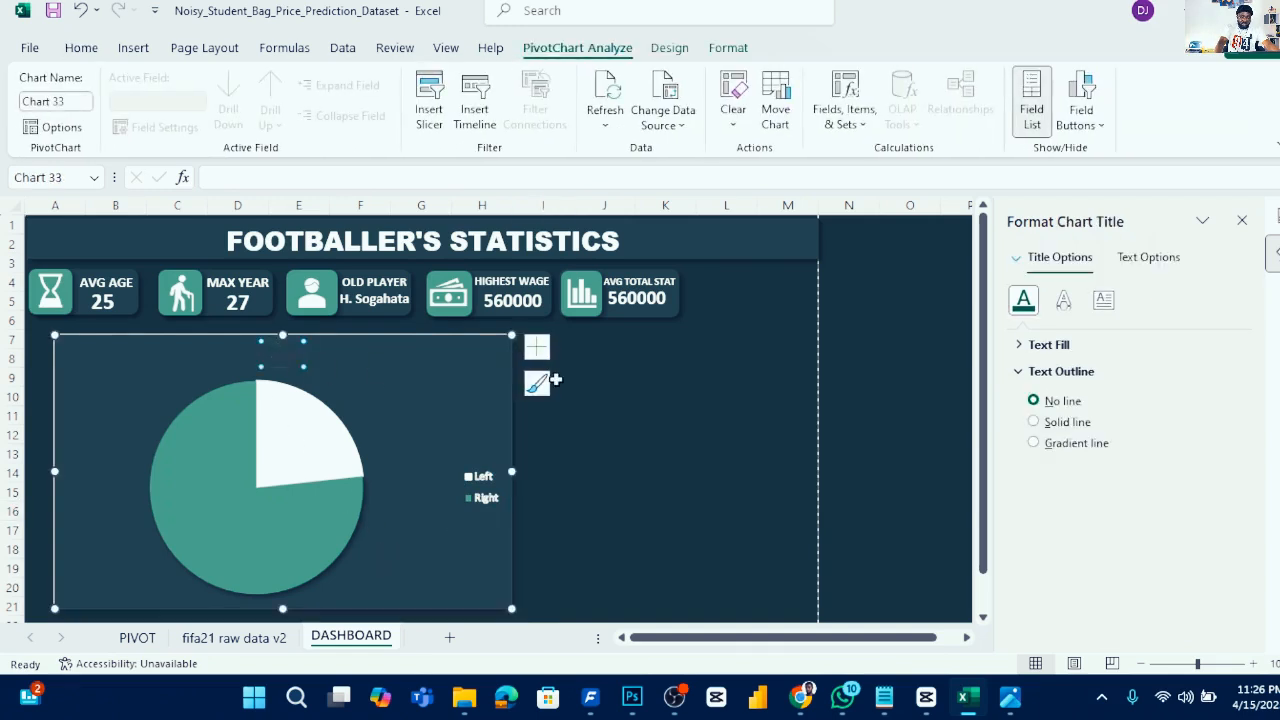
pyautogui.click(1148, 257)
pyautogui.click(1048, 344)
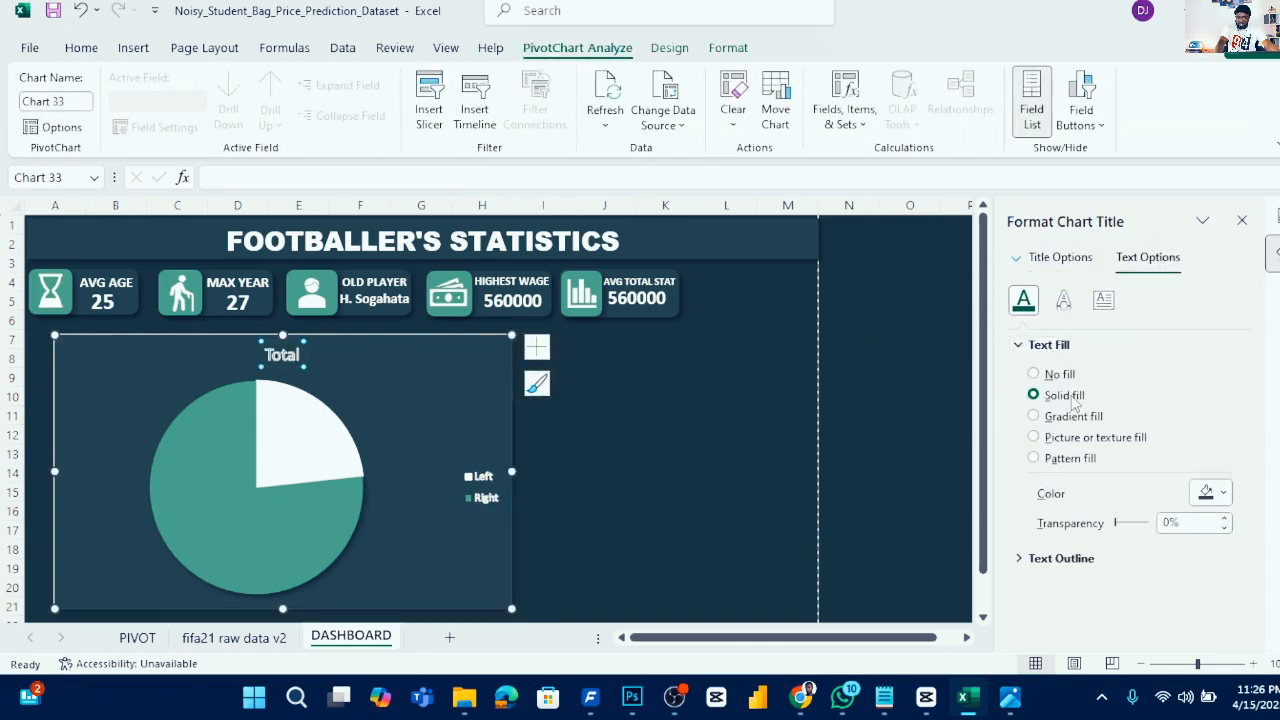
pyautogui.click(1221, 497)
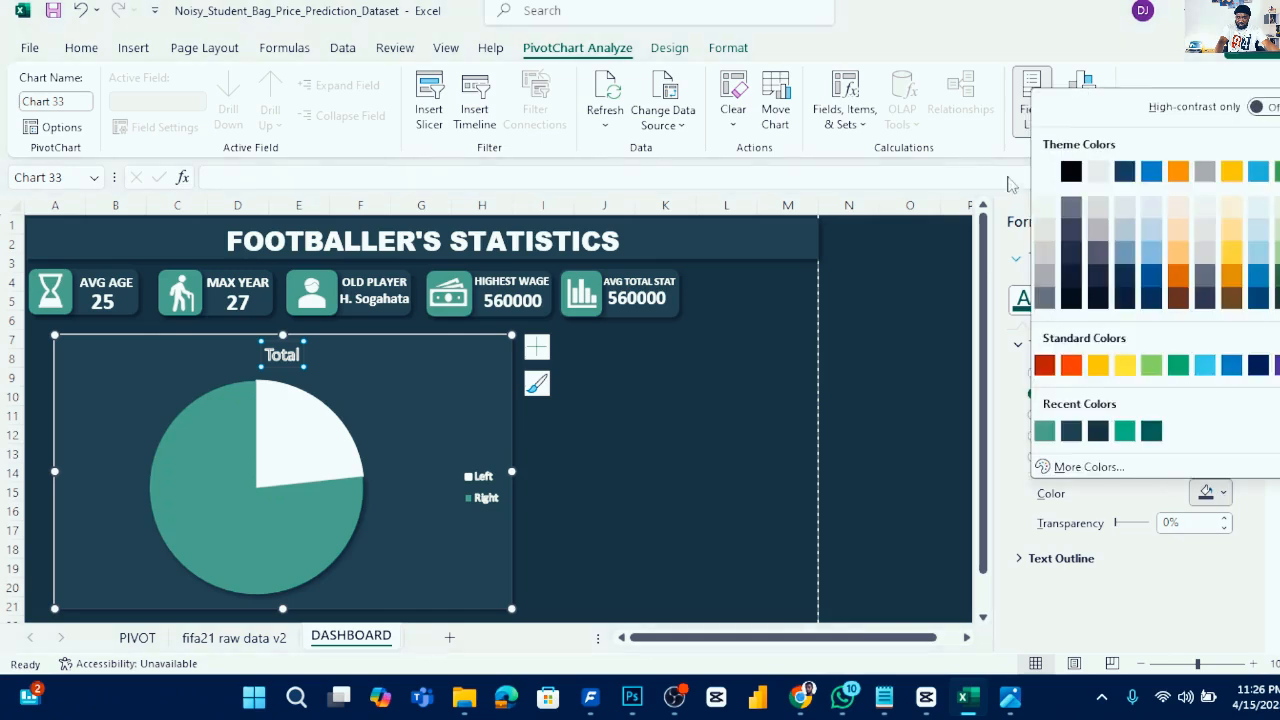
pyautogui.click(1044, 173)
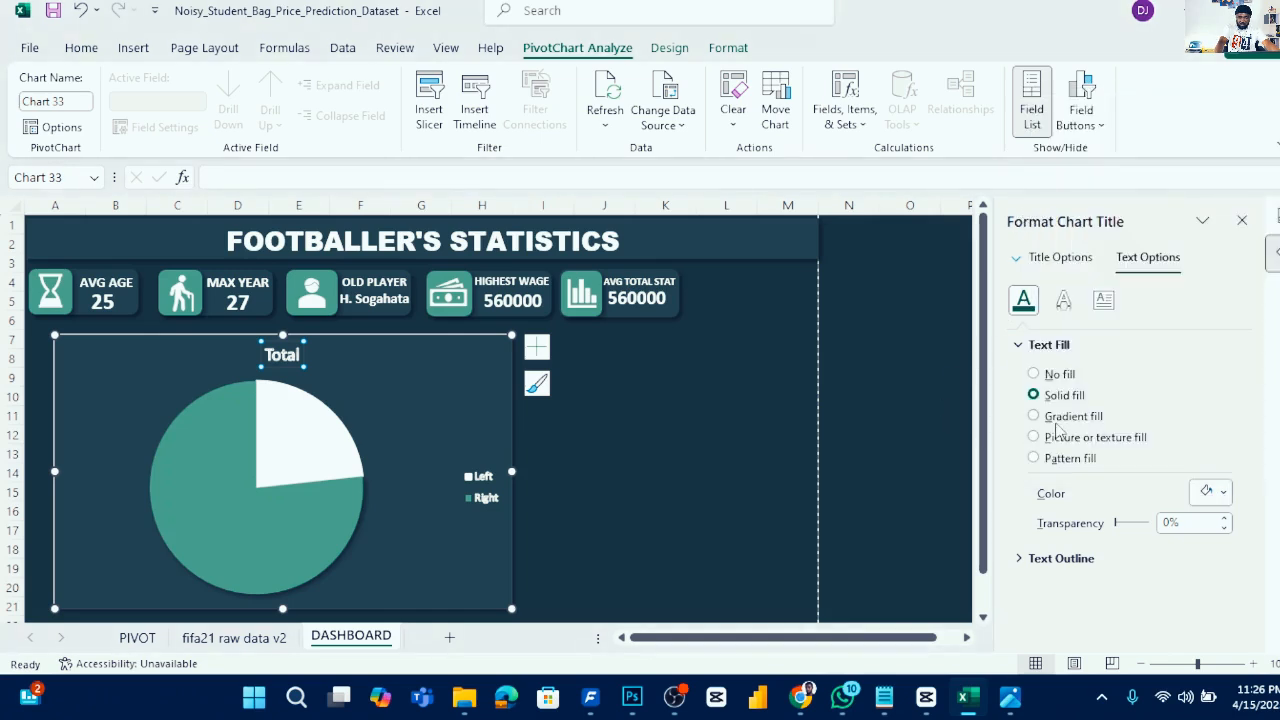
pyautogui.click(1048, 344)
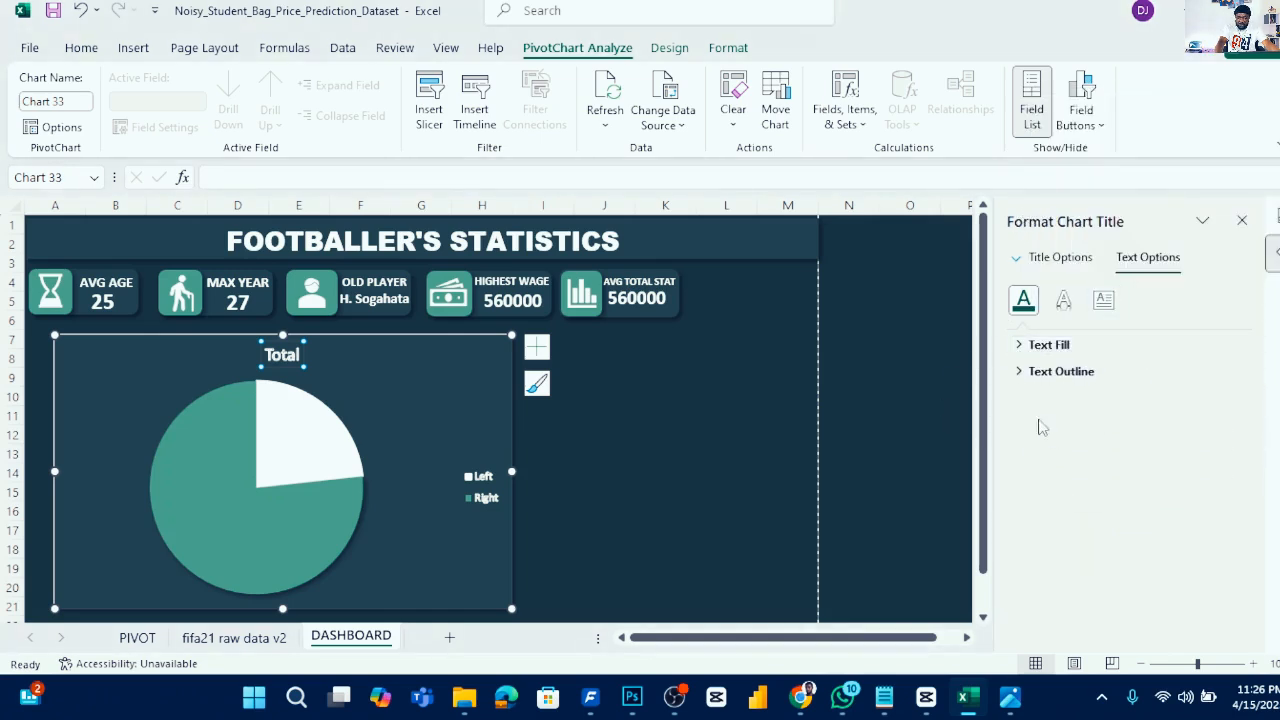
pyautogui.click(1025, 372)
pyautogui.click(1049, 402)
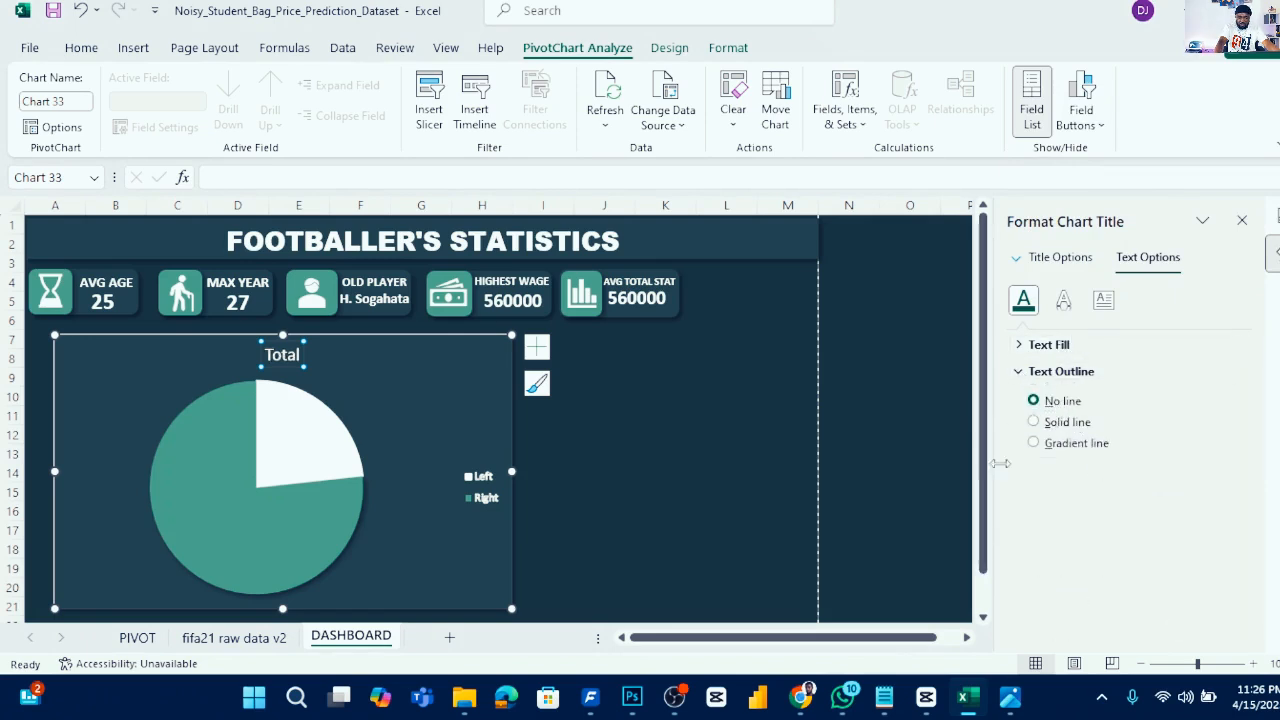
pyautogui.click(1018, 372)
# - Set the legend text and the Right legend entry's text fill to white
pyautogui.click(484, 494)
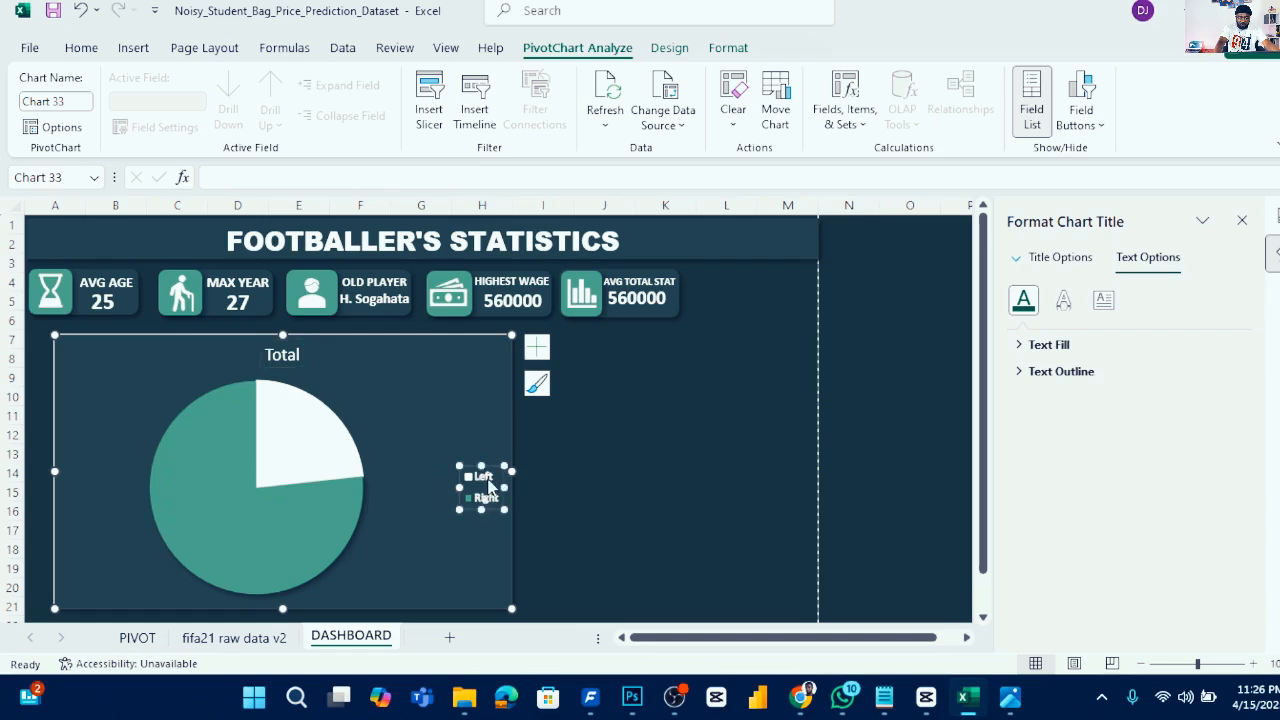
pyautogui.click(1022, 346)
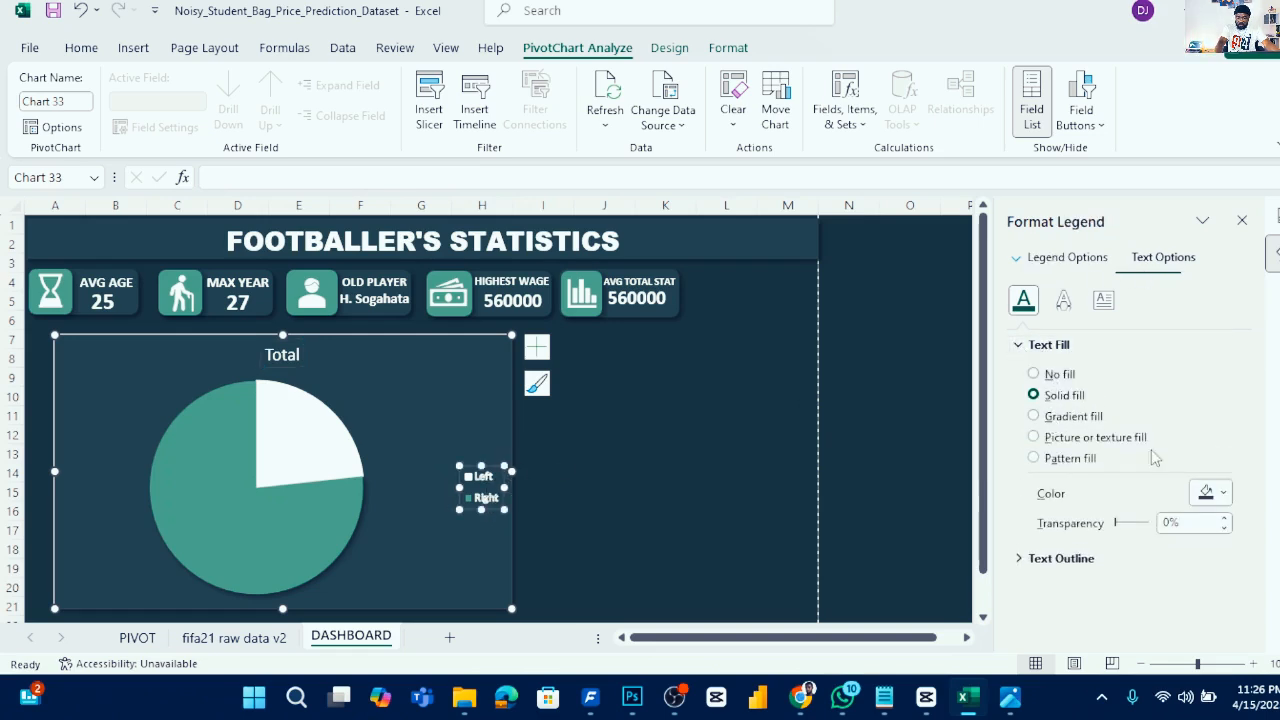
pyautogui.click(1222, 492)
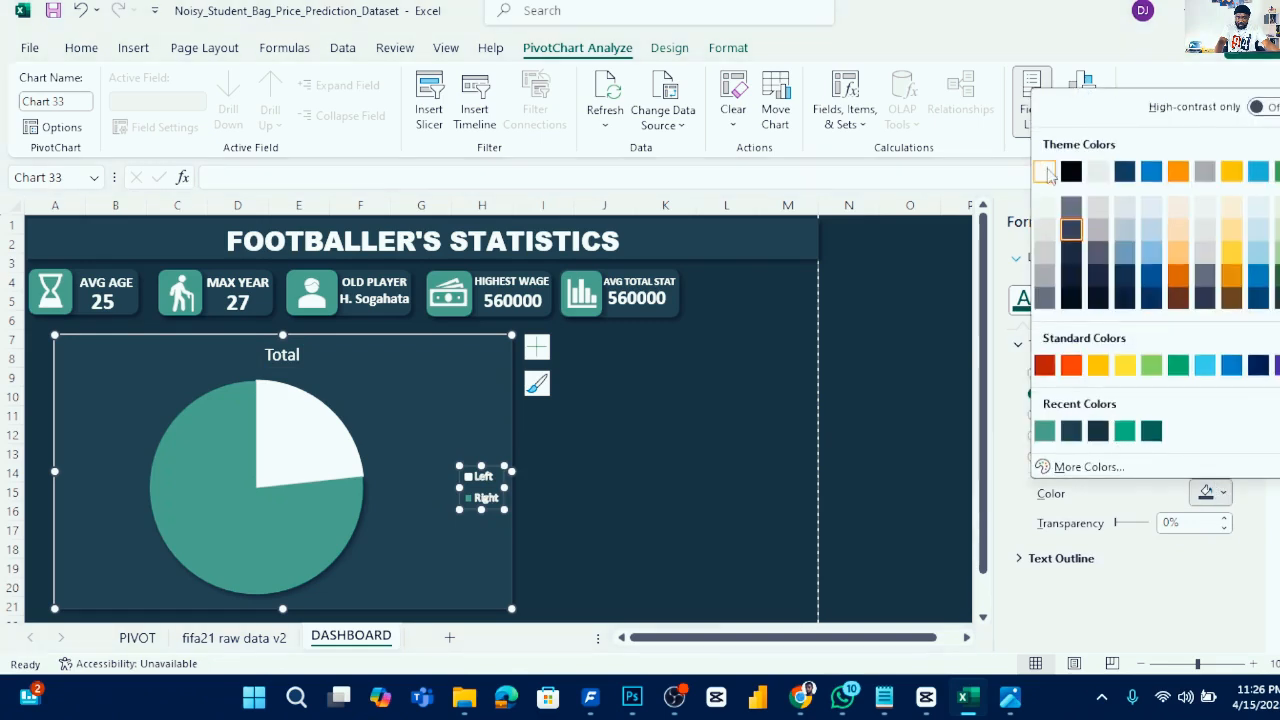
pyautogui.click(1044, 172)
pyautogui.click(490, 480)
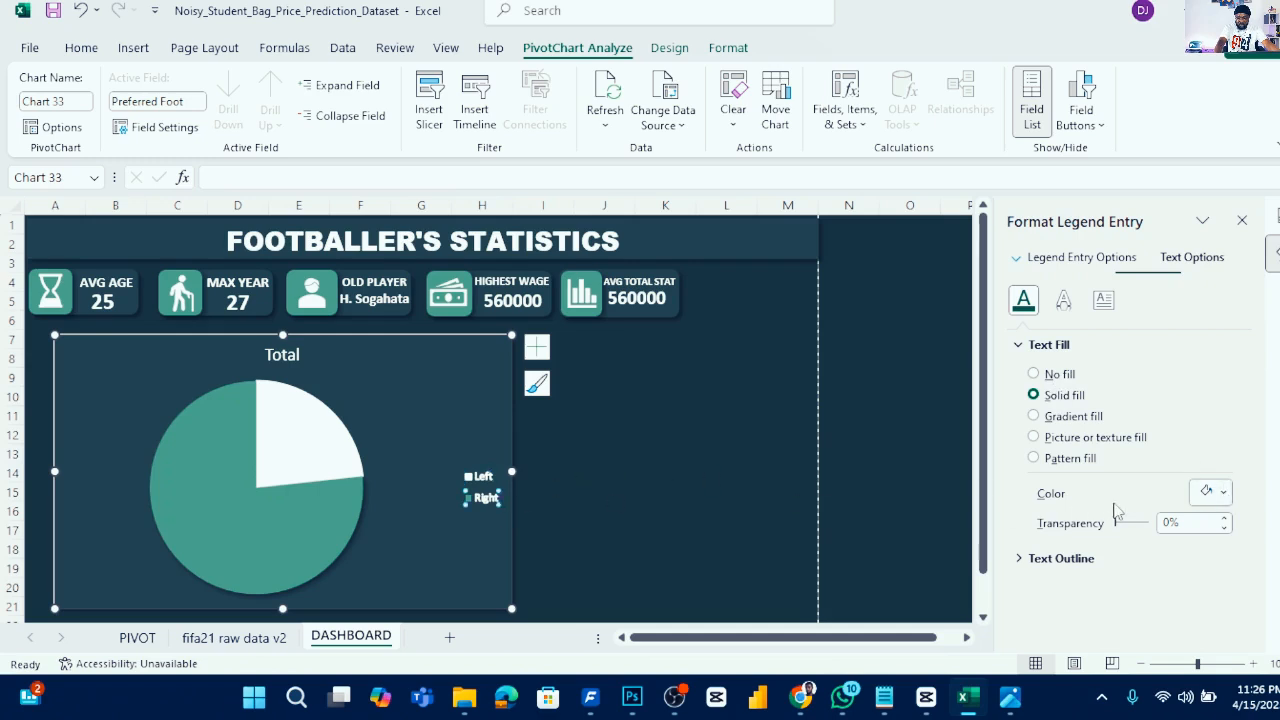
pyautogui.click(1229, 492)
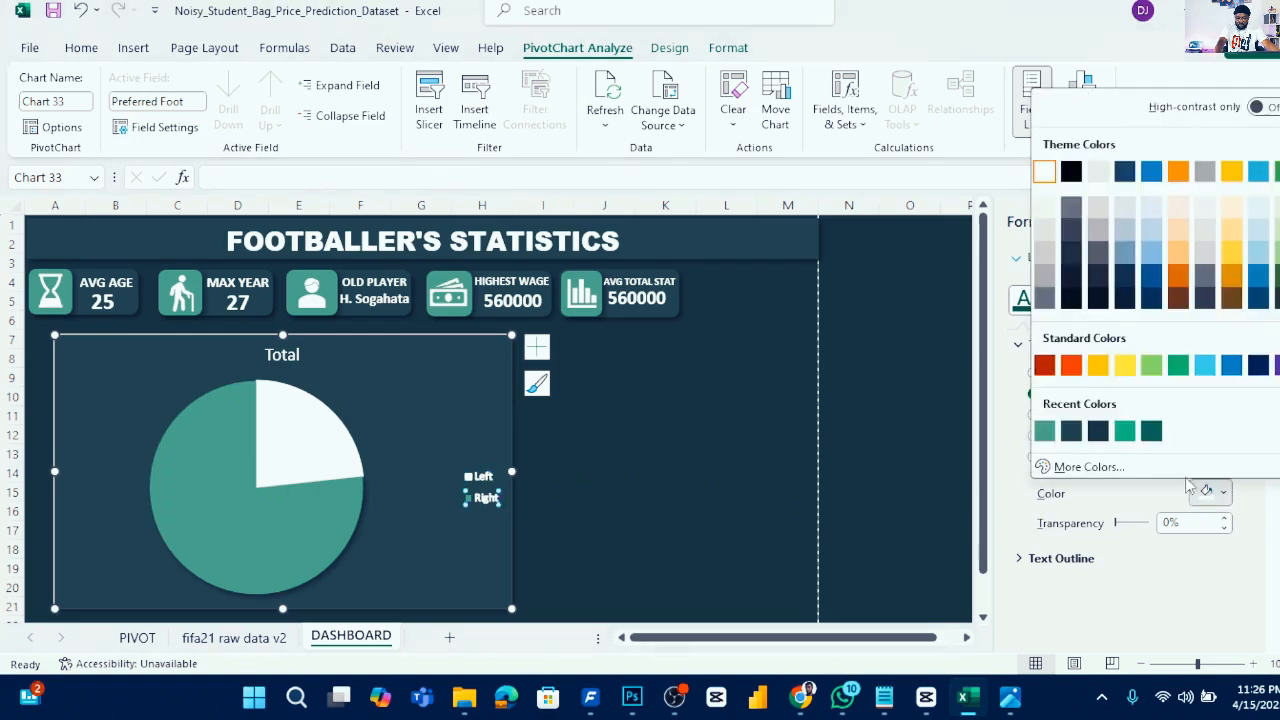
pyautogui.click(1046, 174)
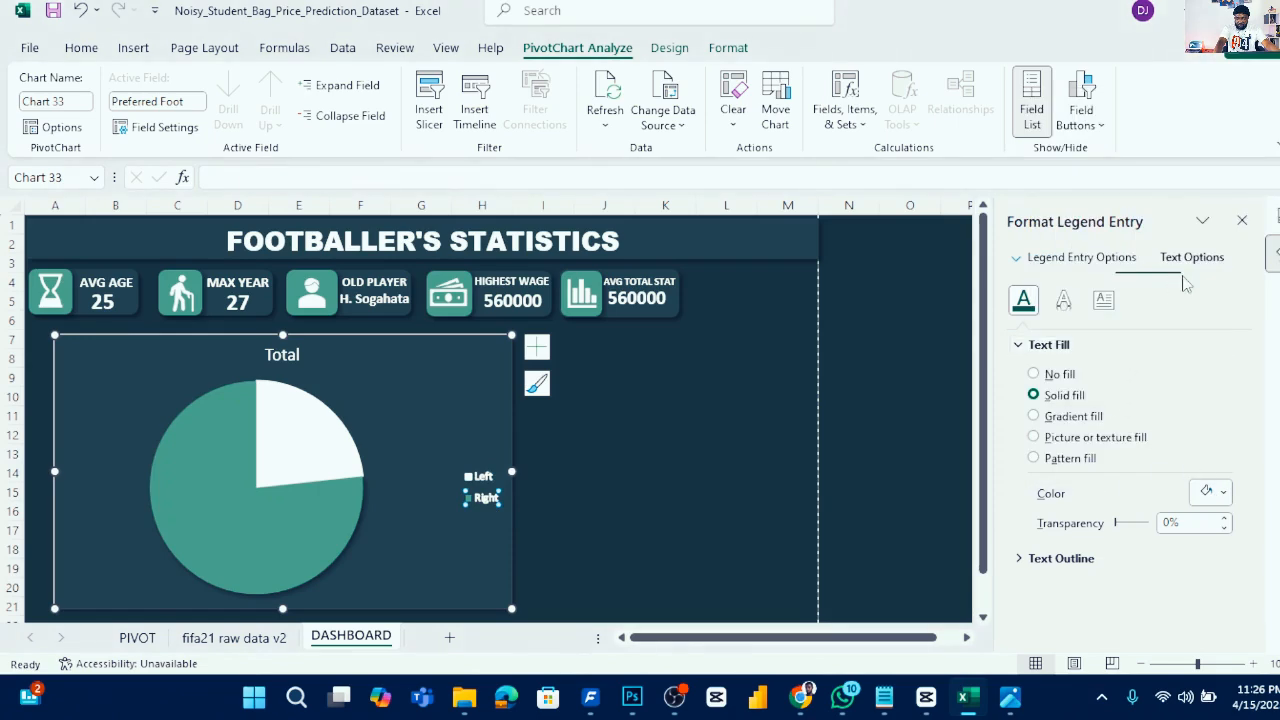
pyautogui.click(1048, 345)
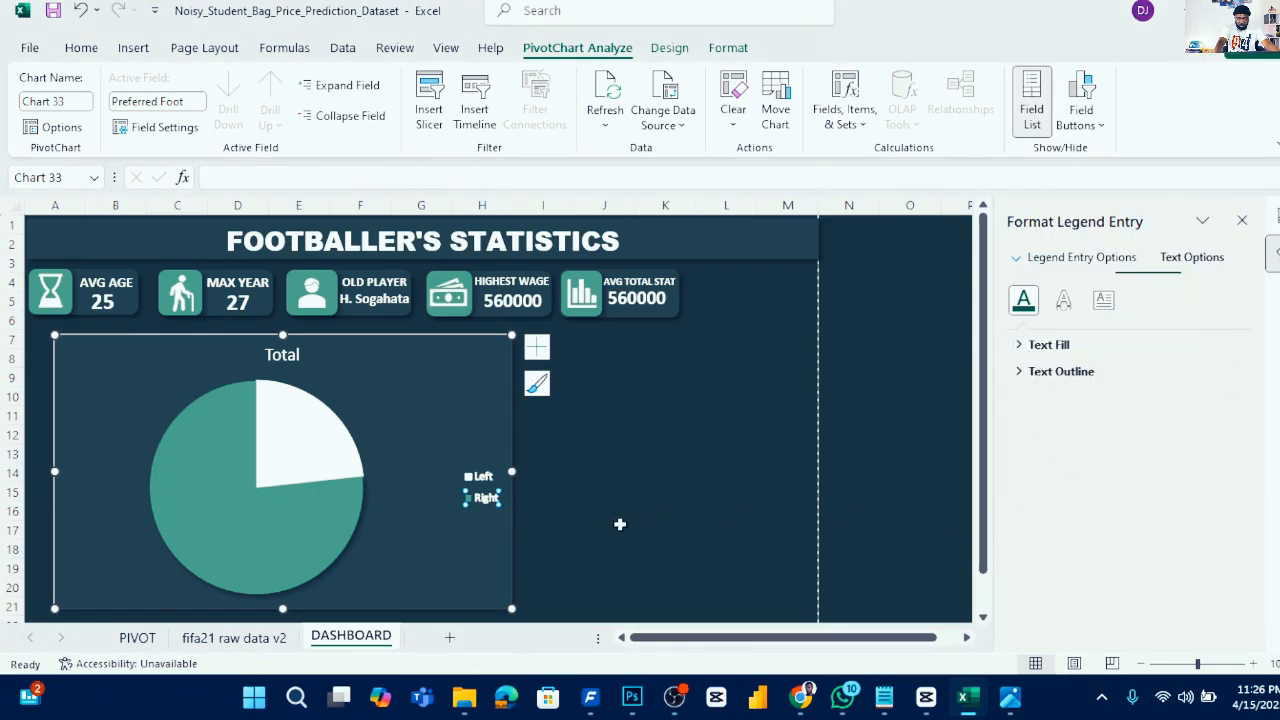
pyautogui.click(549, 420)
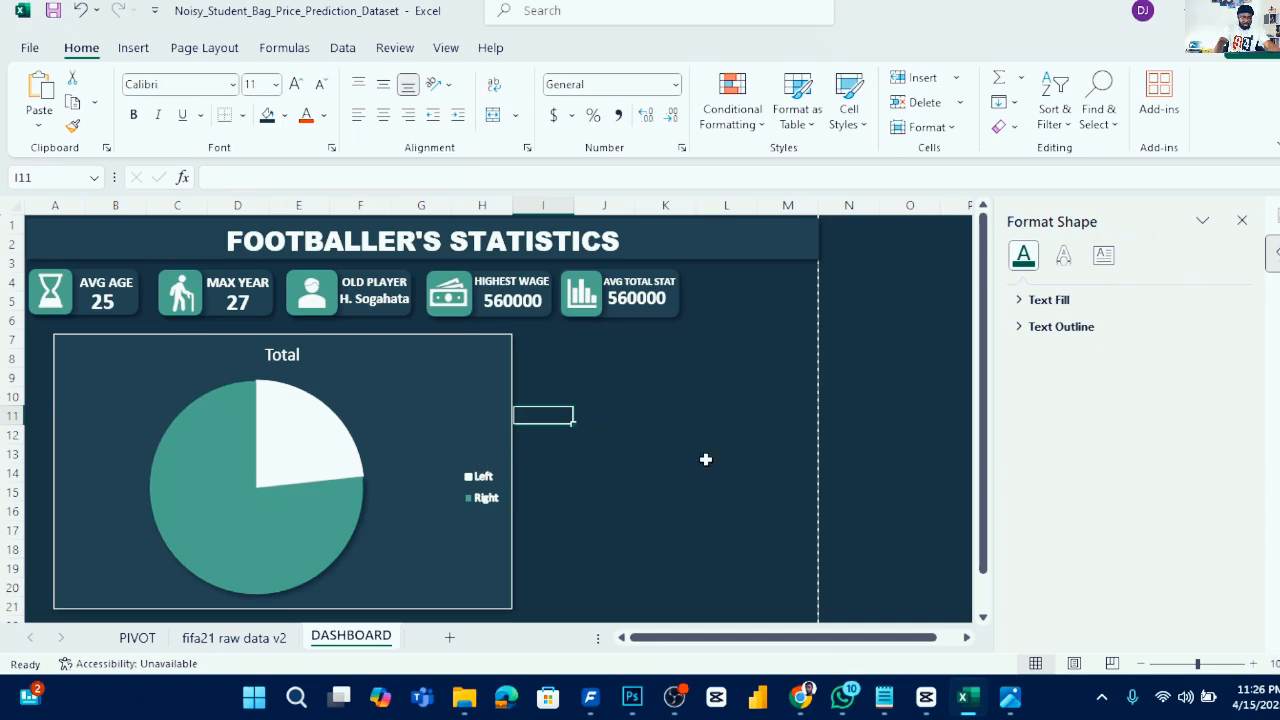
# - Rename the pie chart title to PREFERRED FOOT
pyautogui.click(298, 354)
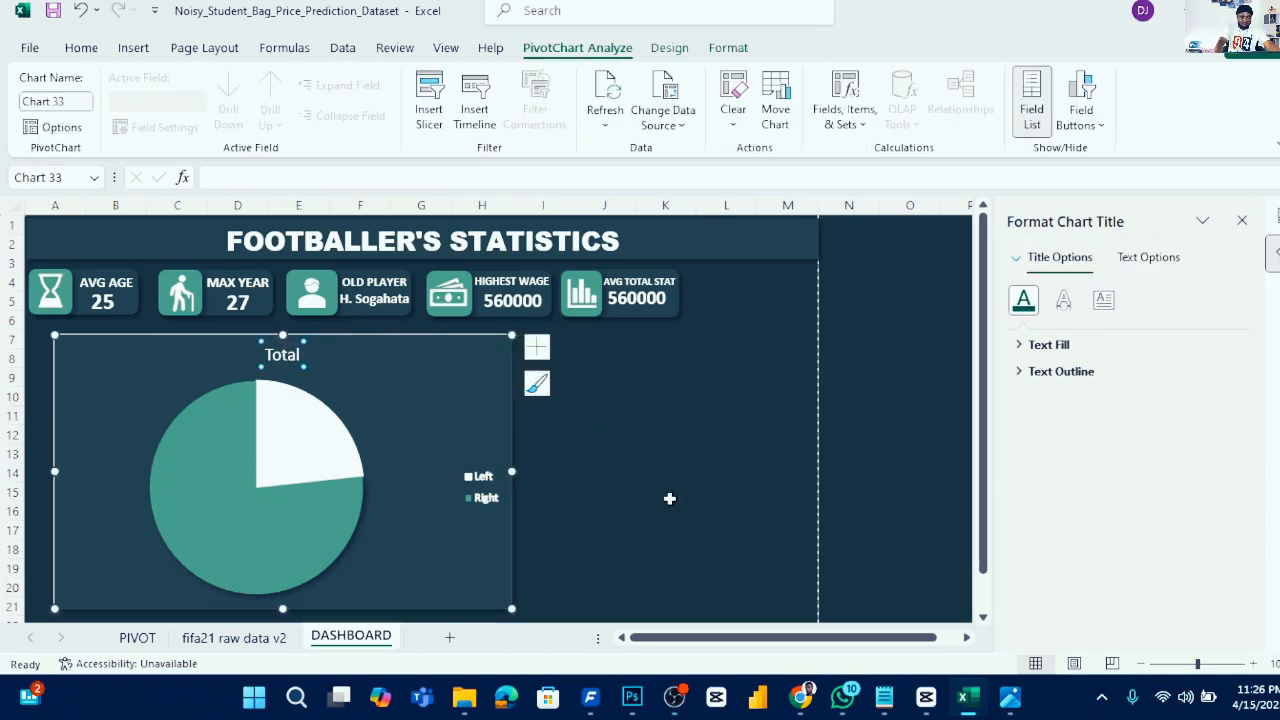
pyautogui.moveTo(1004, 696)
pyautogui.moveTo(965, 613)
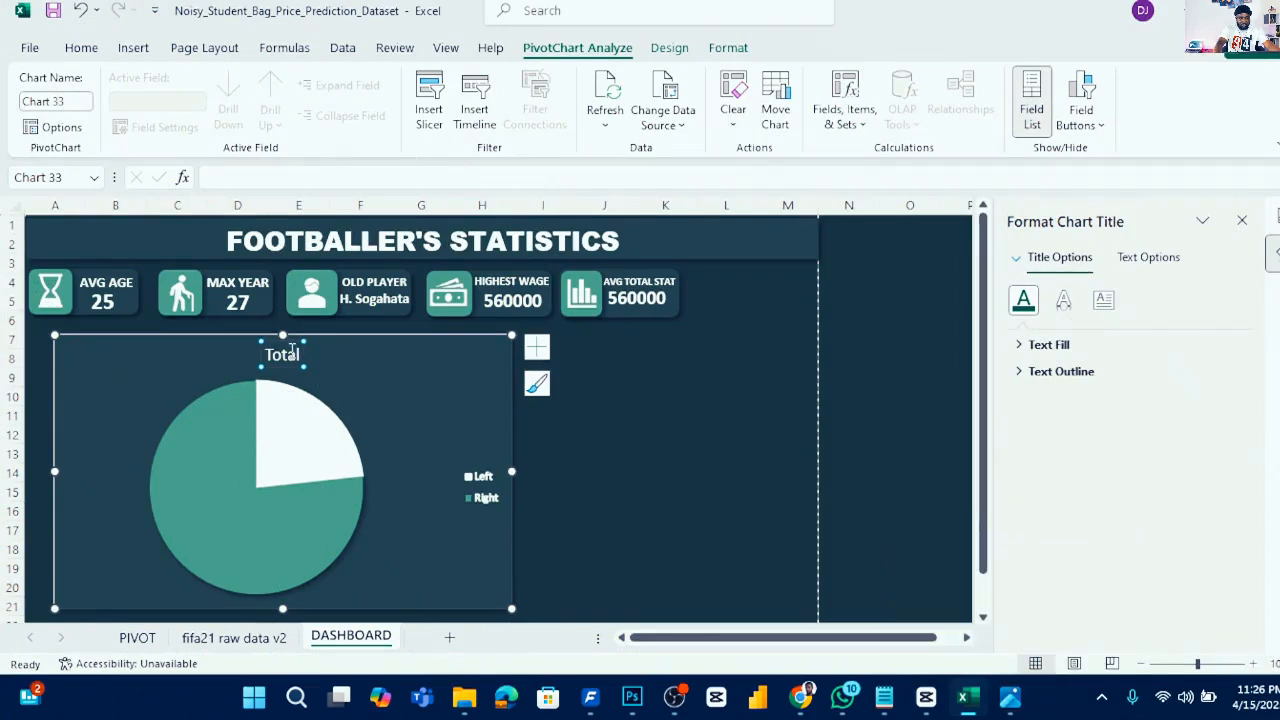
pyautogui.doubleClick(292, 350)
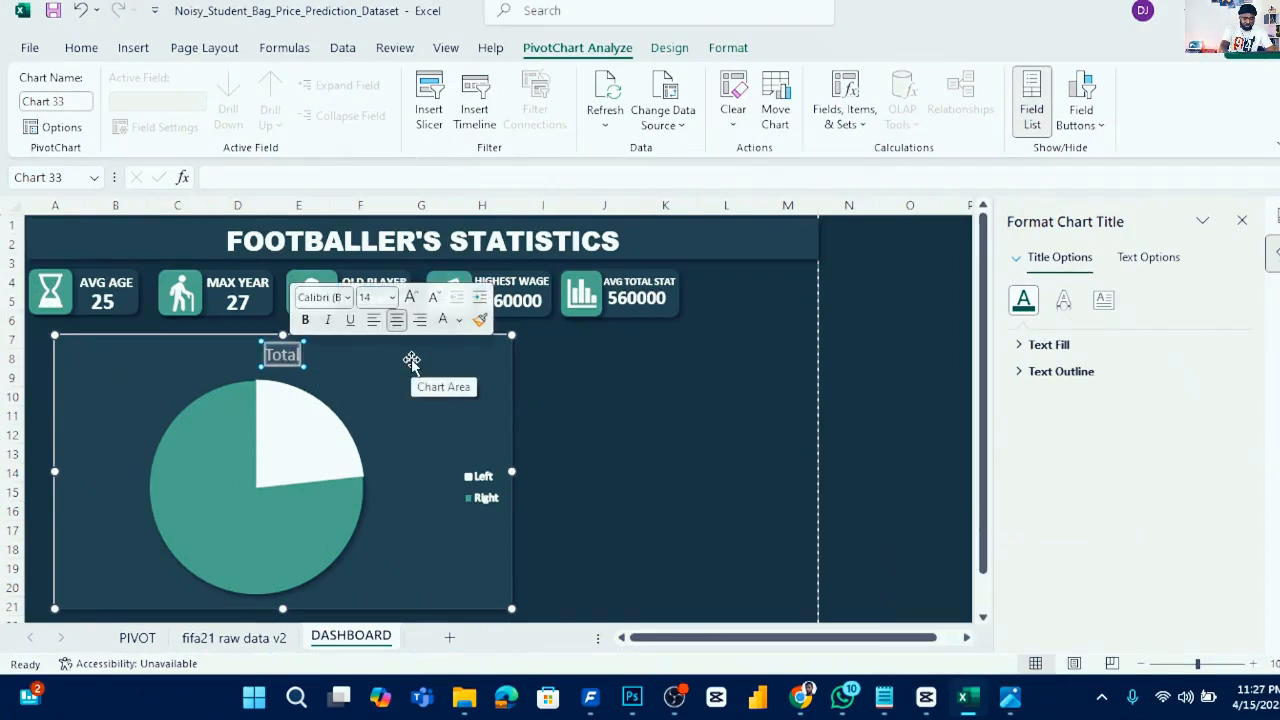
pyautogui.write('P')
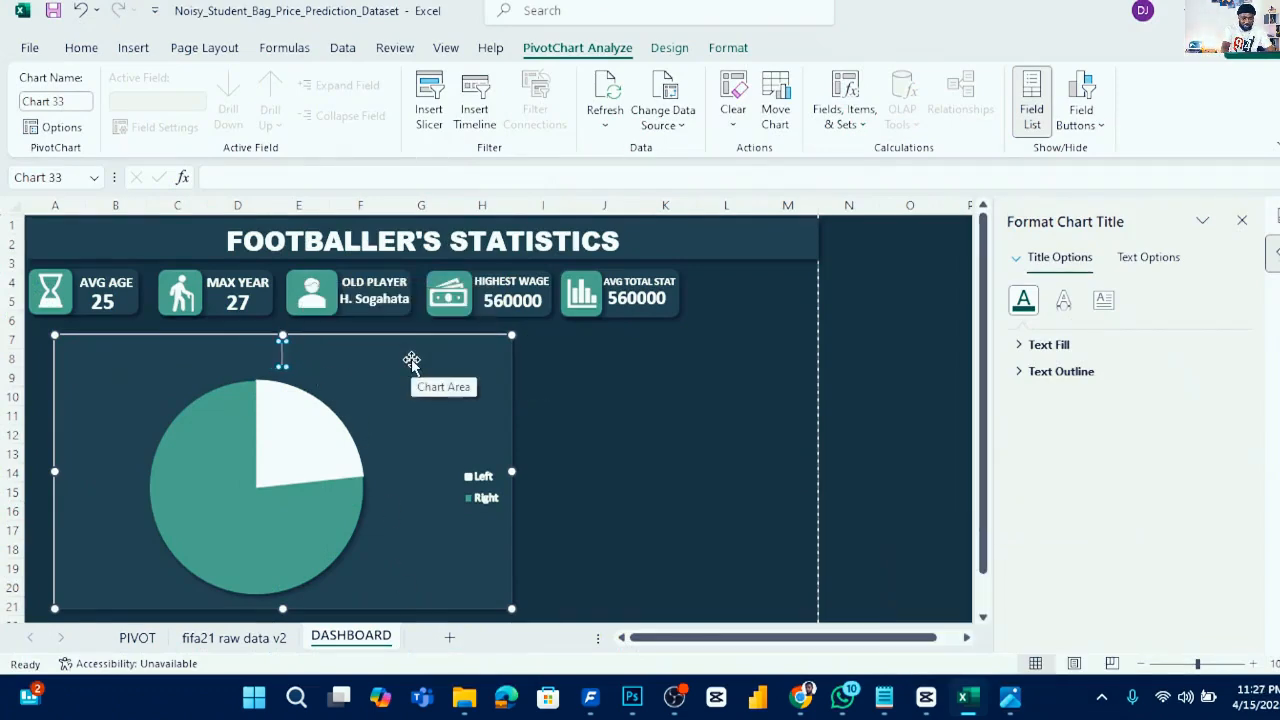
pyautogui.write('referred')
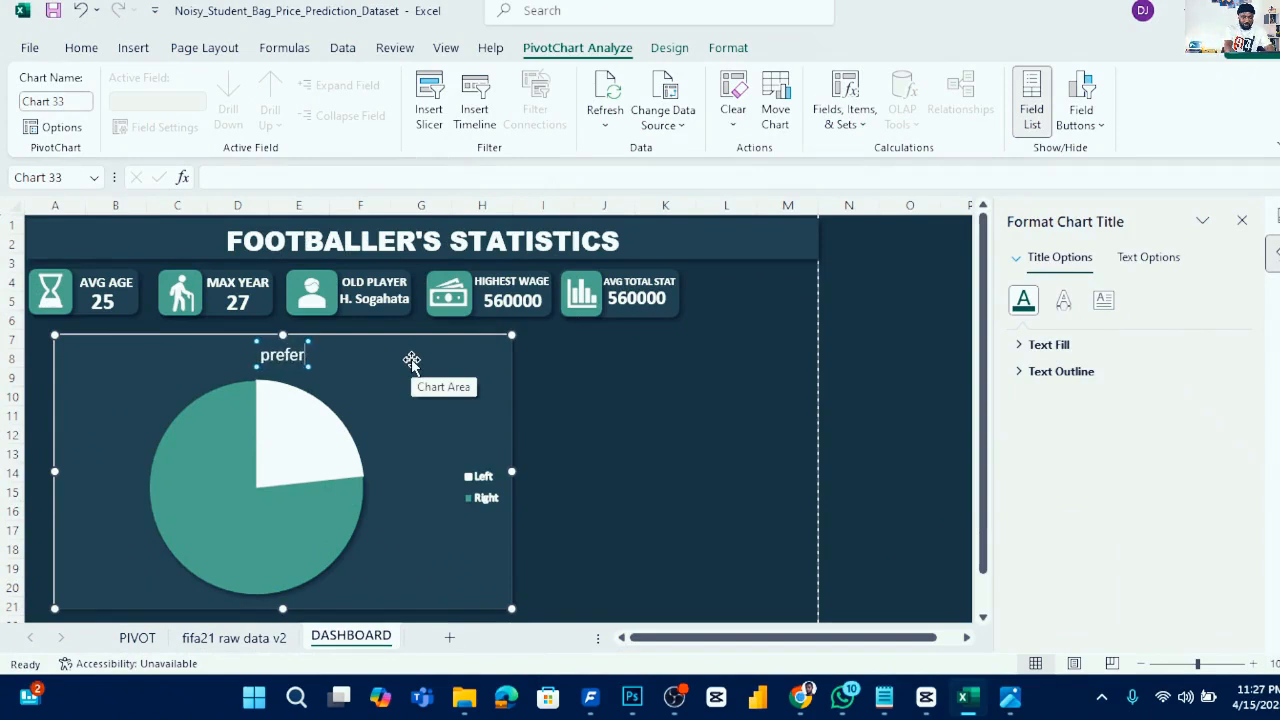
pyautogui.press('BackSpace')
pyautogui.press('BackSpace')
pyautogui.press('BackSpace')
pyautogui.press('BackSpace')
pyautogui.press('BackSpace')
pyautogui.press('BackSpace')
pyautogui.press('BackSpace')
pyautogui.press('BackSpace')
pyautogui.press('BackSpace')
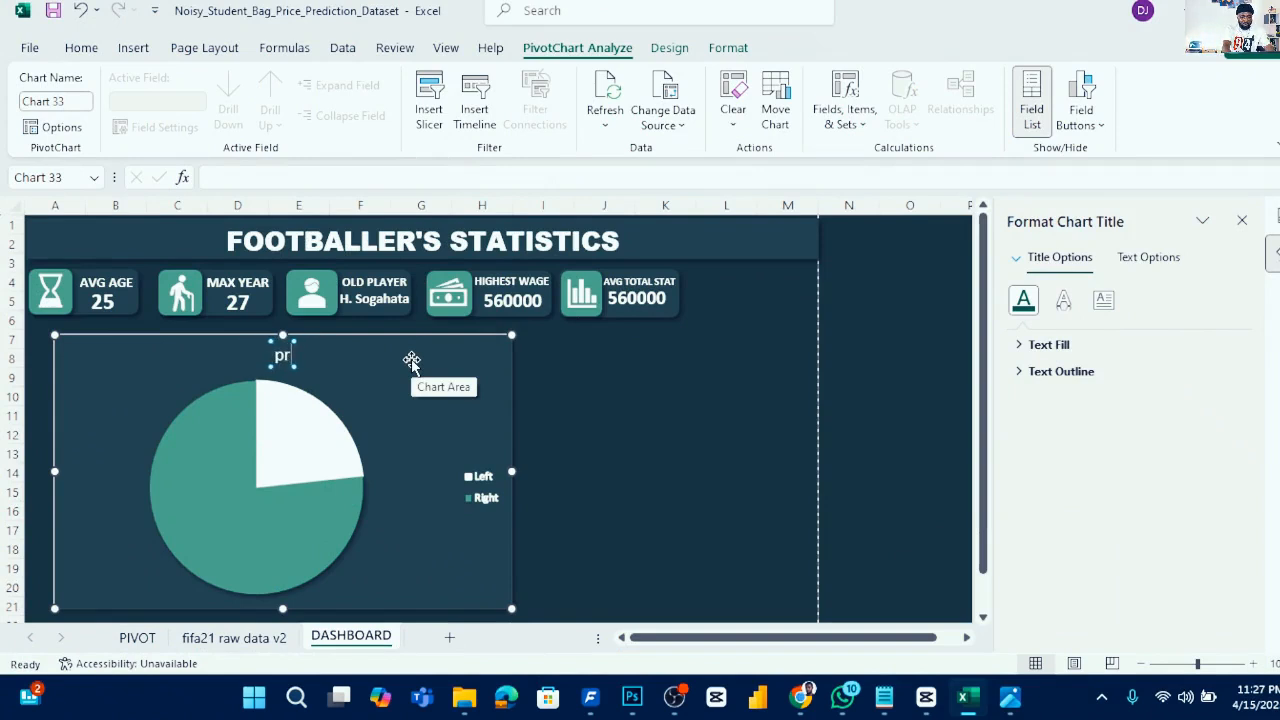
pyautogui.write('PR')
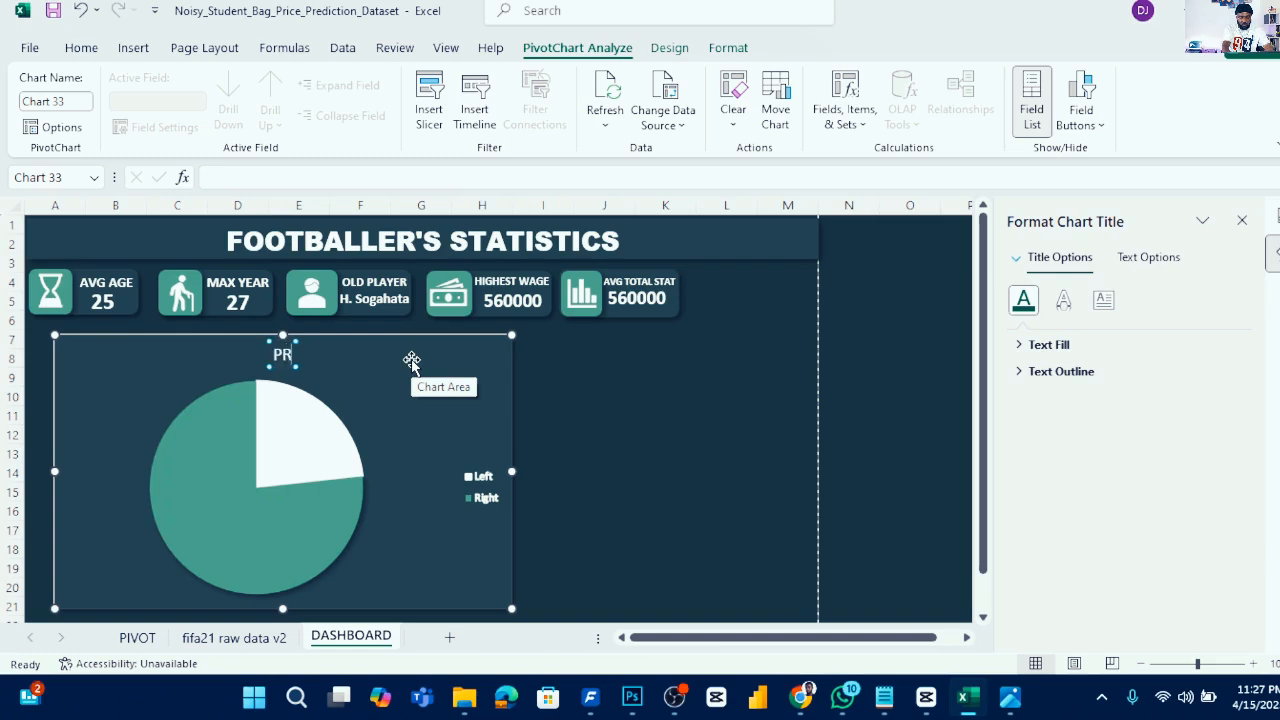
pyautogui.write('EFERRED FO')
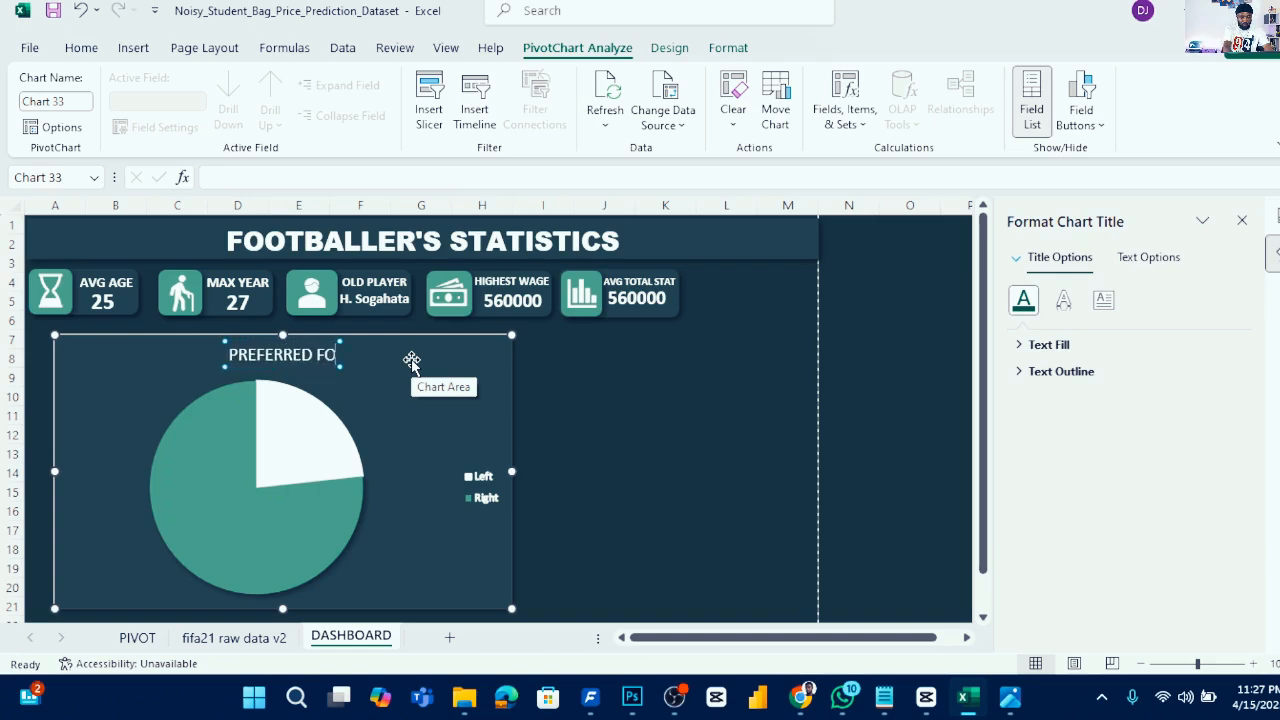
pyautogui.write('OT')
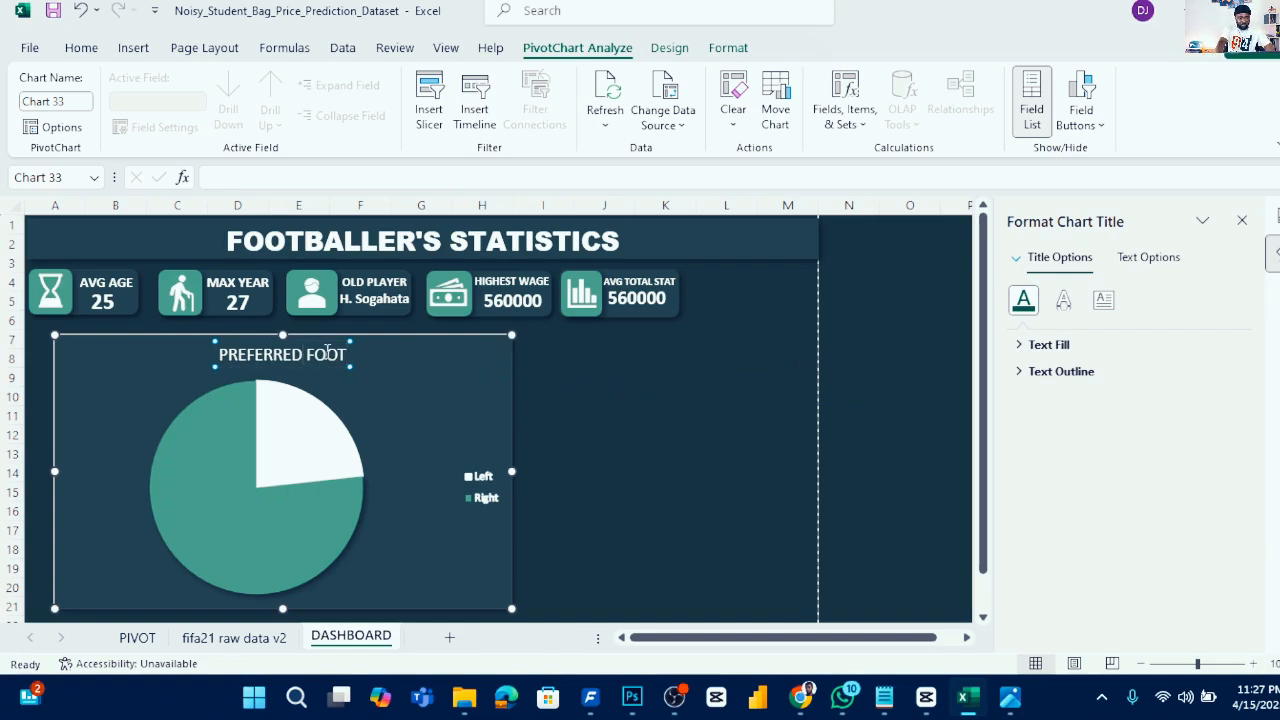
# - Move the chart title slightly left within the chart
pyautogui.click(411, 378)
pyautogui.click(302, 366)
pyautogui.moveTo(302, 366); pyautogui.dragTo(283, 366)
pyautogui.click(432, 391)
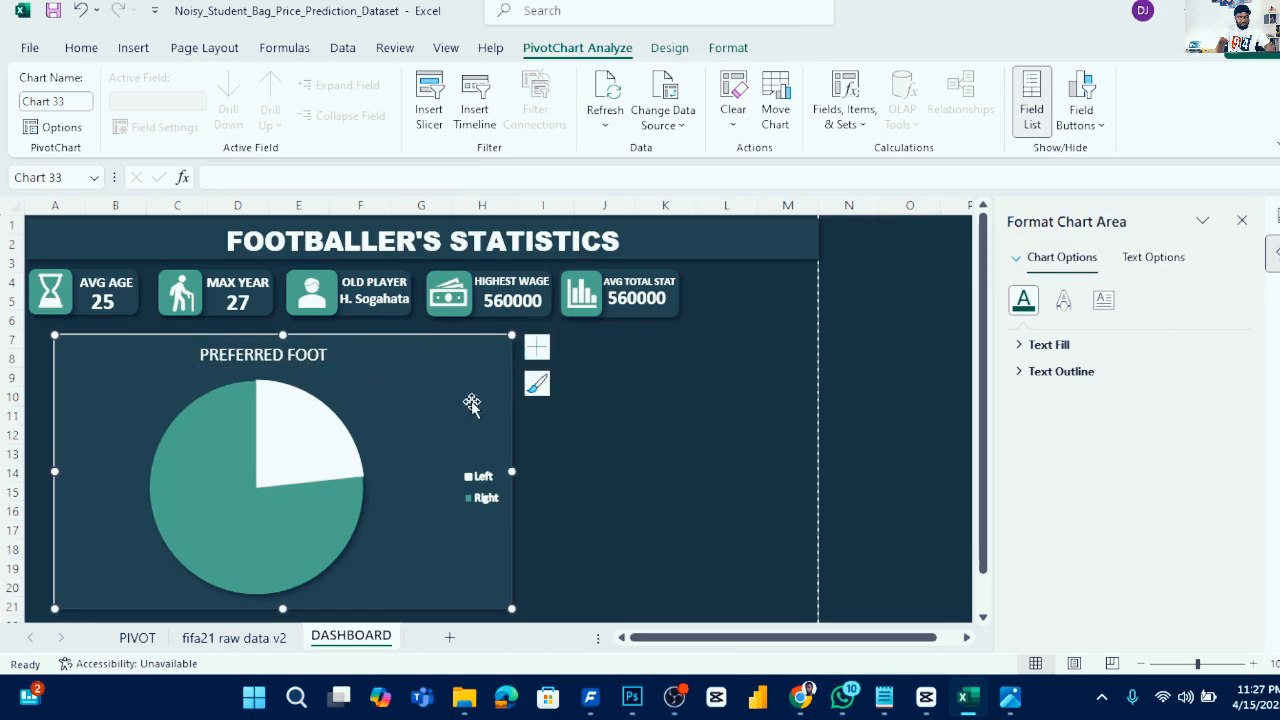
# - Shrink the pie chart and move it beneath the AVG AGE and MAX YEAR cards
pyautogui.moveTo(515, 612); pyautogui.dragTo(316, 551)
pyautogui.moveTo(283, 403); pyautogui.dragTo(257, 397)
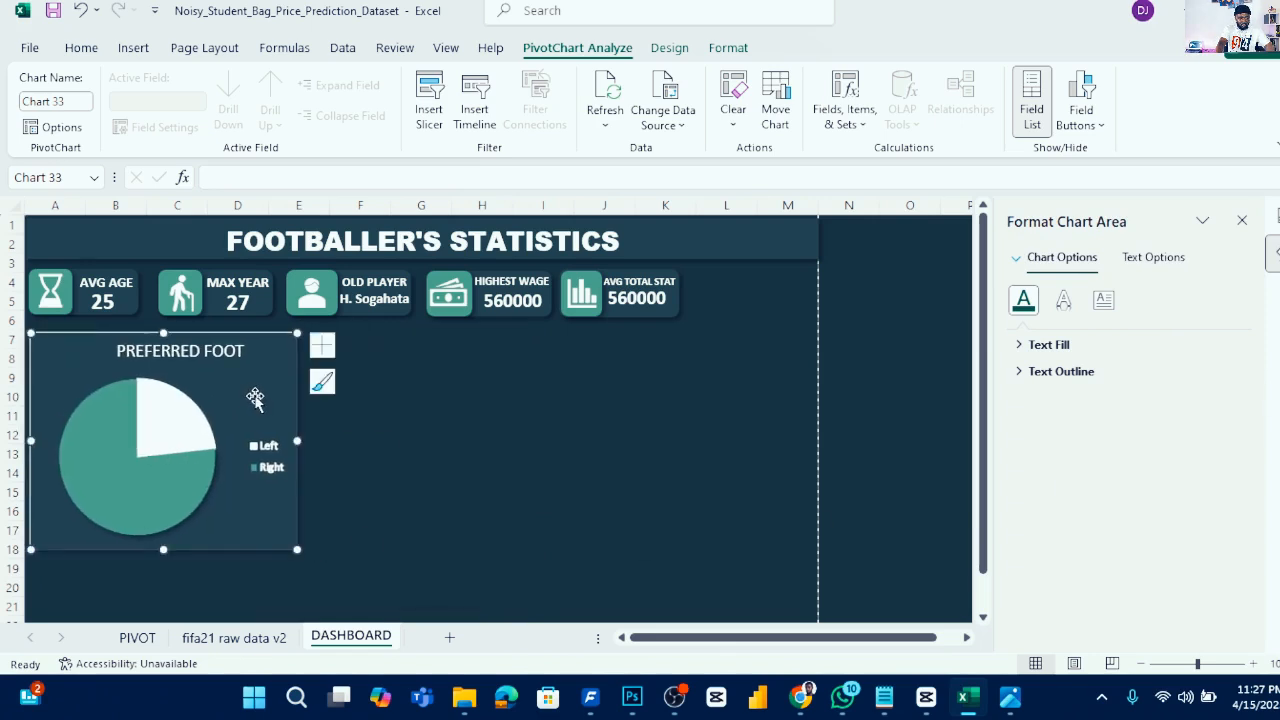
pyautogui.moveTo(297, 548); pyautogui.dragTo(277, 510)
# - Reposition the PREFERRED FOOT title so it sits centred over the resized pie chart
pyautogui.click(213, 350)
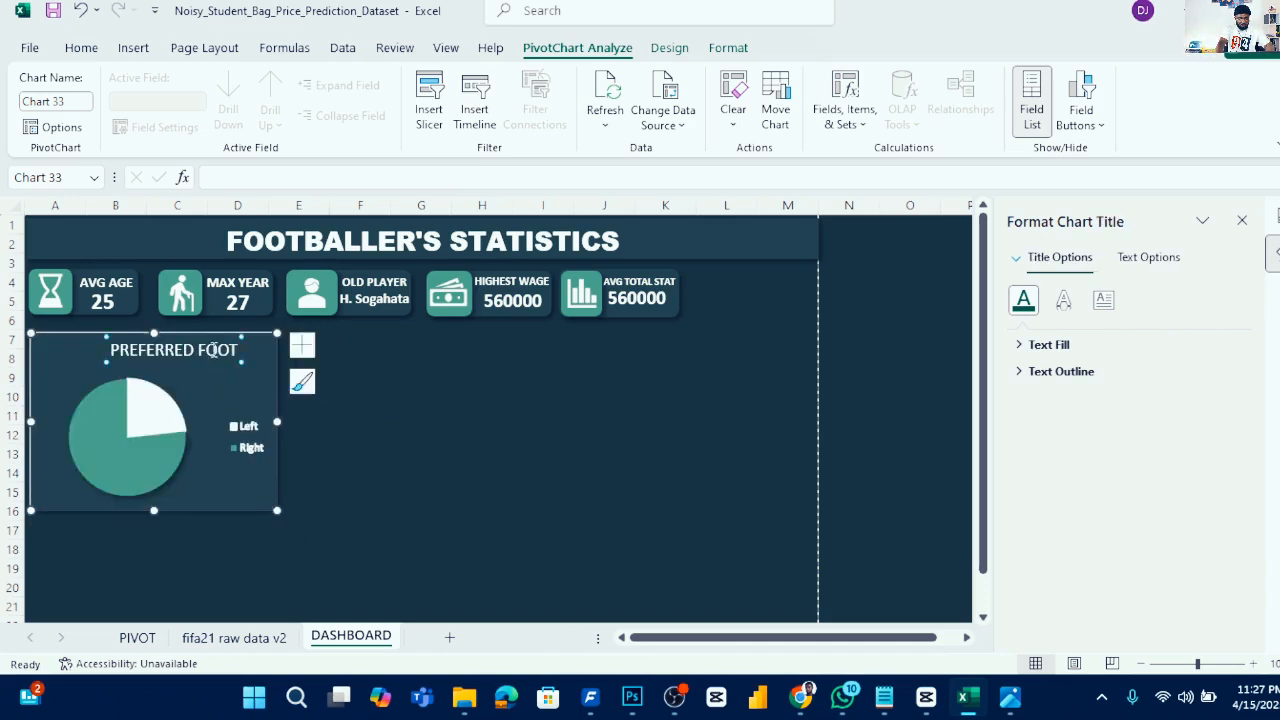
pyautogui.click(81, 48)
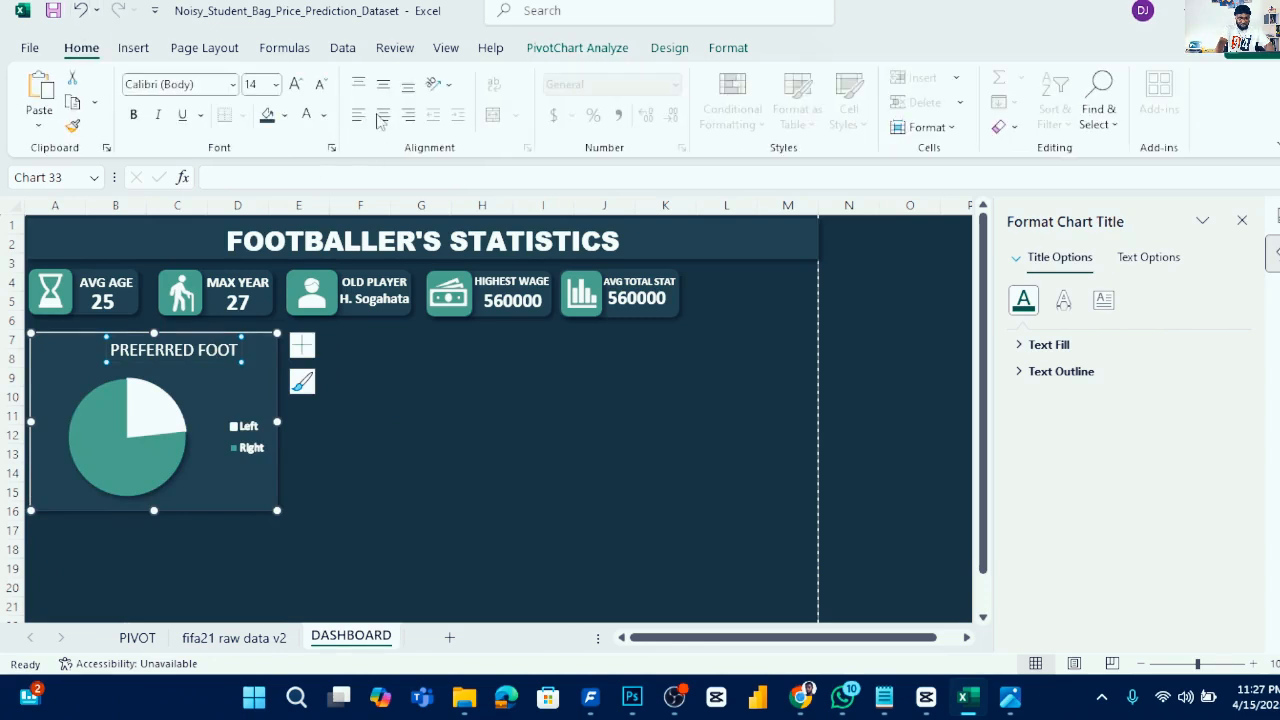
pyautogui.doubleClick(231, 349)
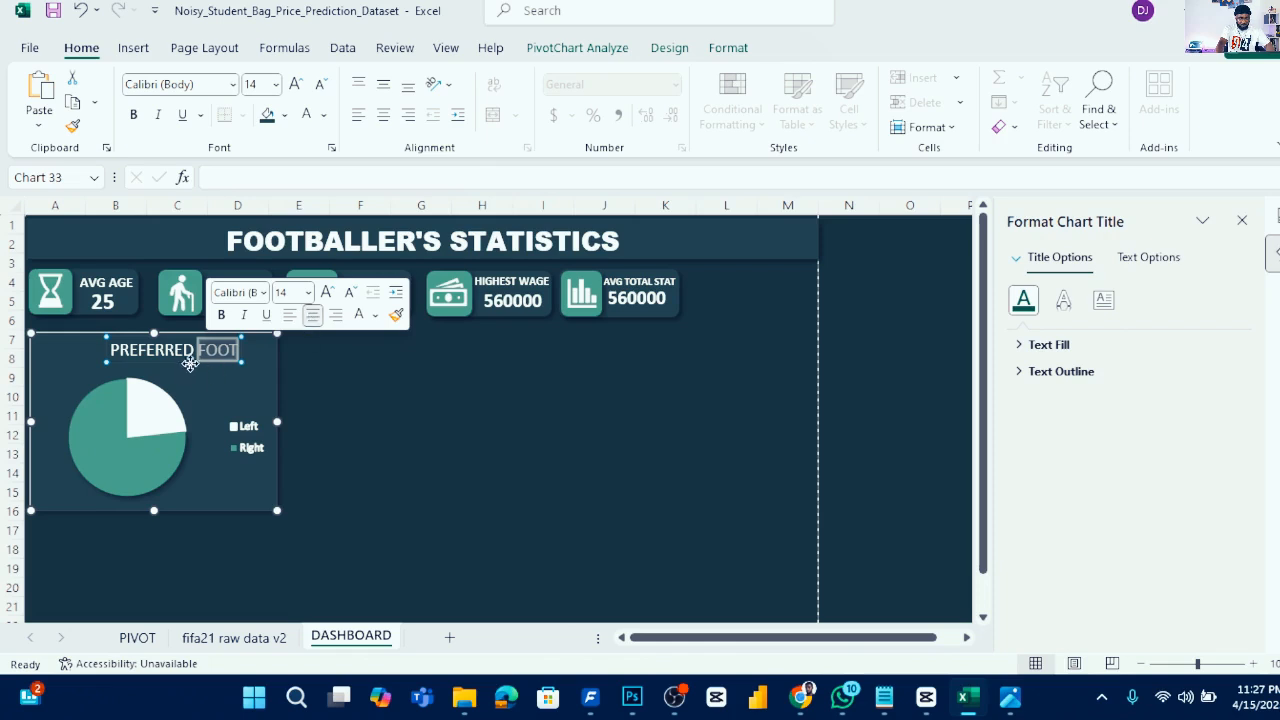
pyautogui.hotkey('ctrl', 'a')
pyautogui.click(196, 363)
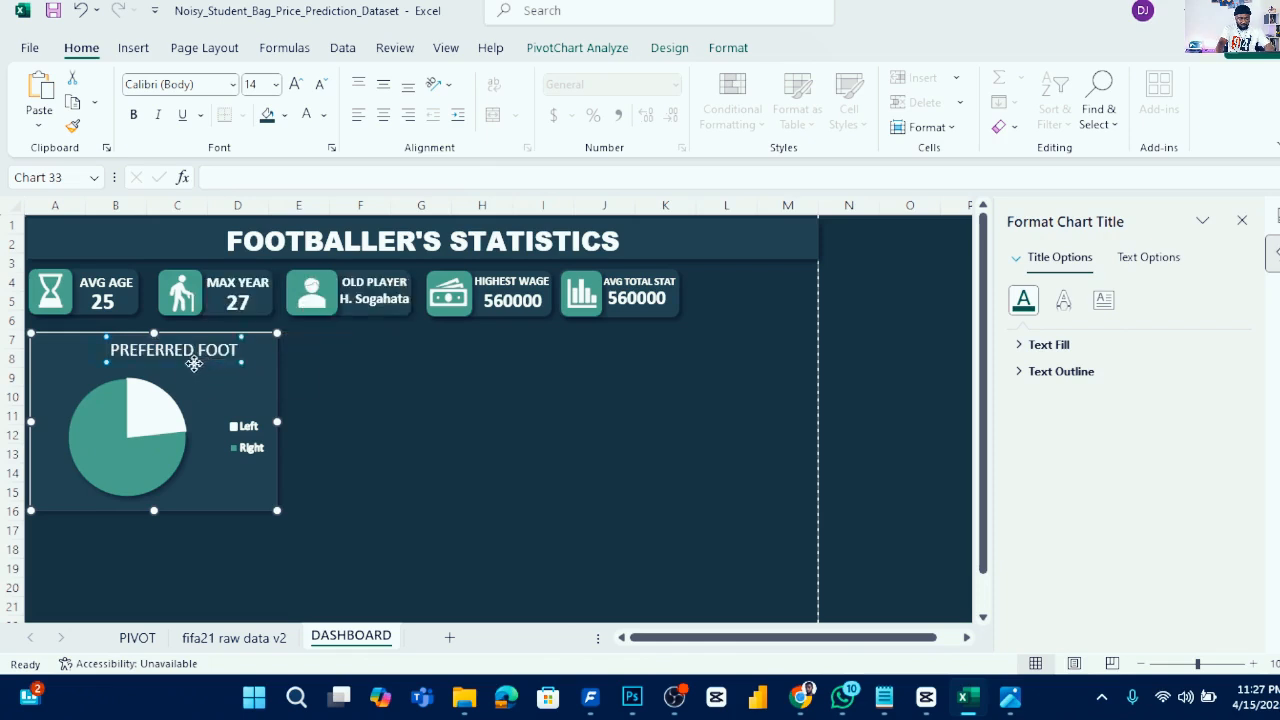
pyautogui.moveTo(187, 365); pyautogui.dragTo(174, 364)
pyautogui.click(378, 410)
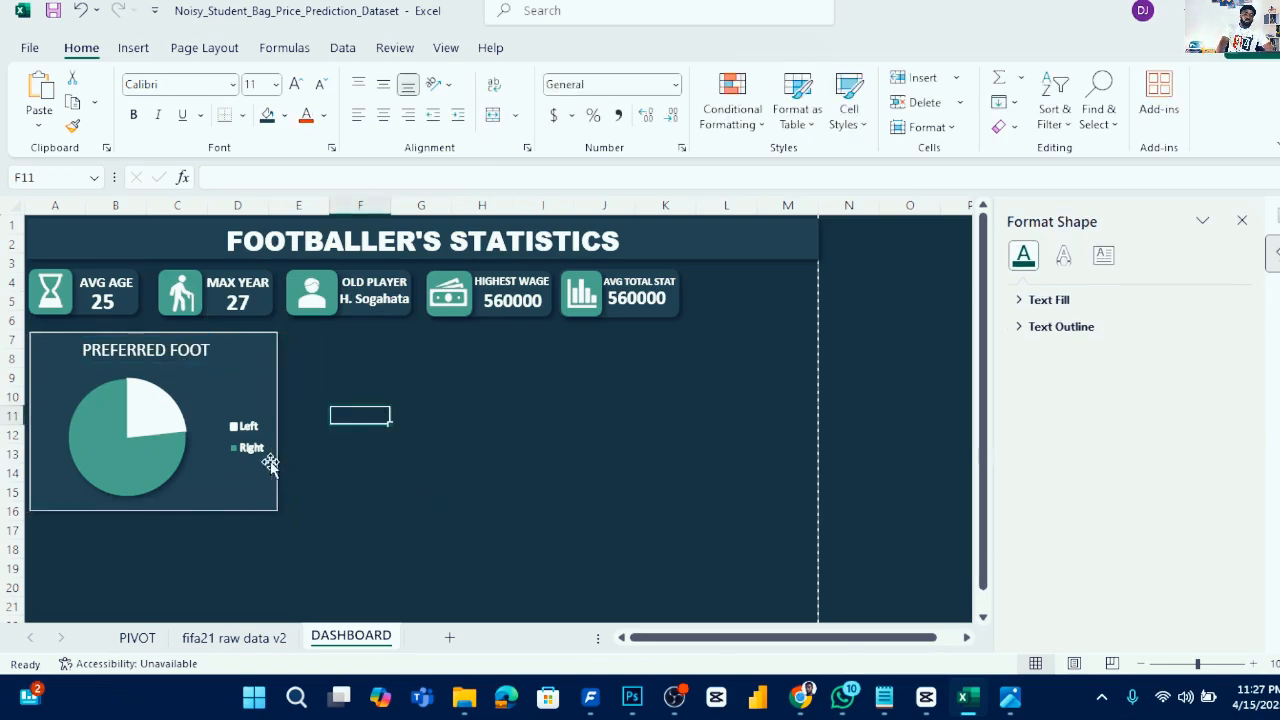
# - Set the pie chart area's border to no line
pyautogui.click(276, 397)
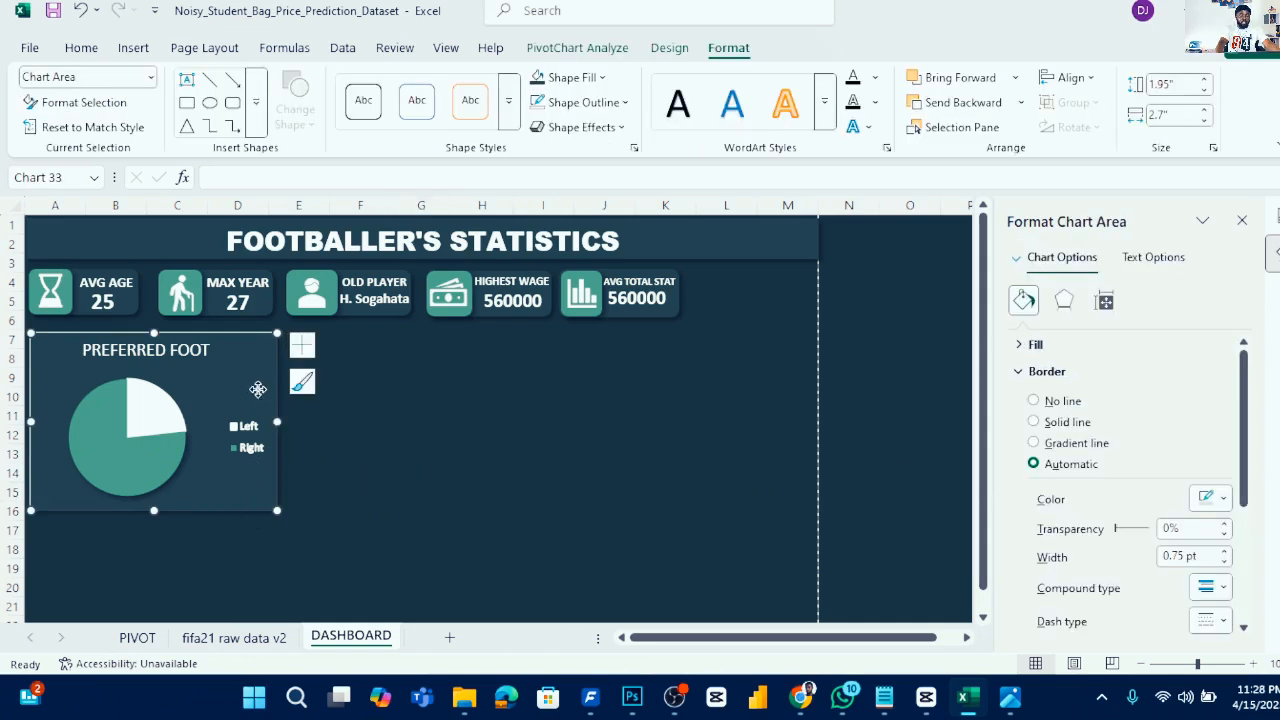
pyautogui.click(1020, 374)
pyautogui.click(1022, 373)
pyautogui.click(1063, 402)
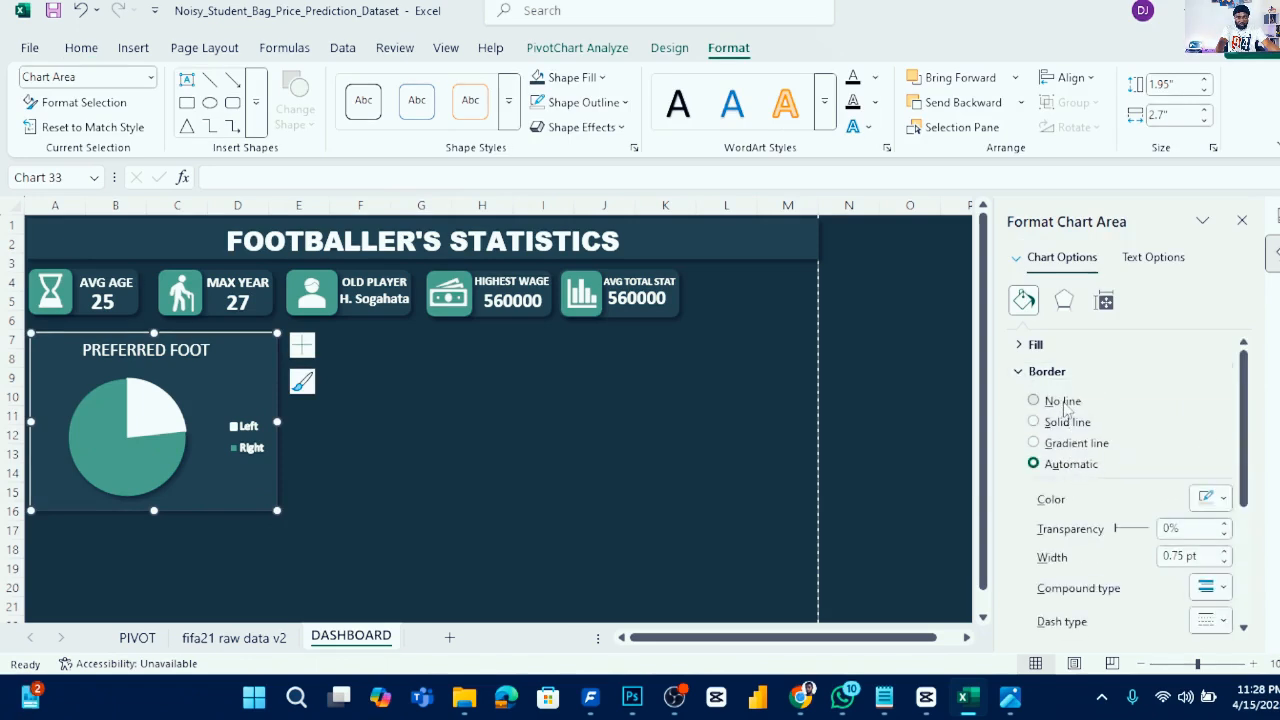
pyautogui.click(562, 401)
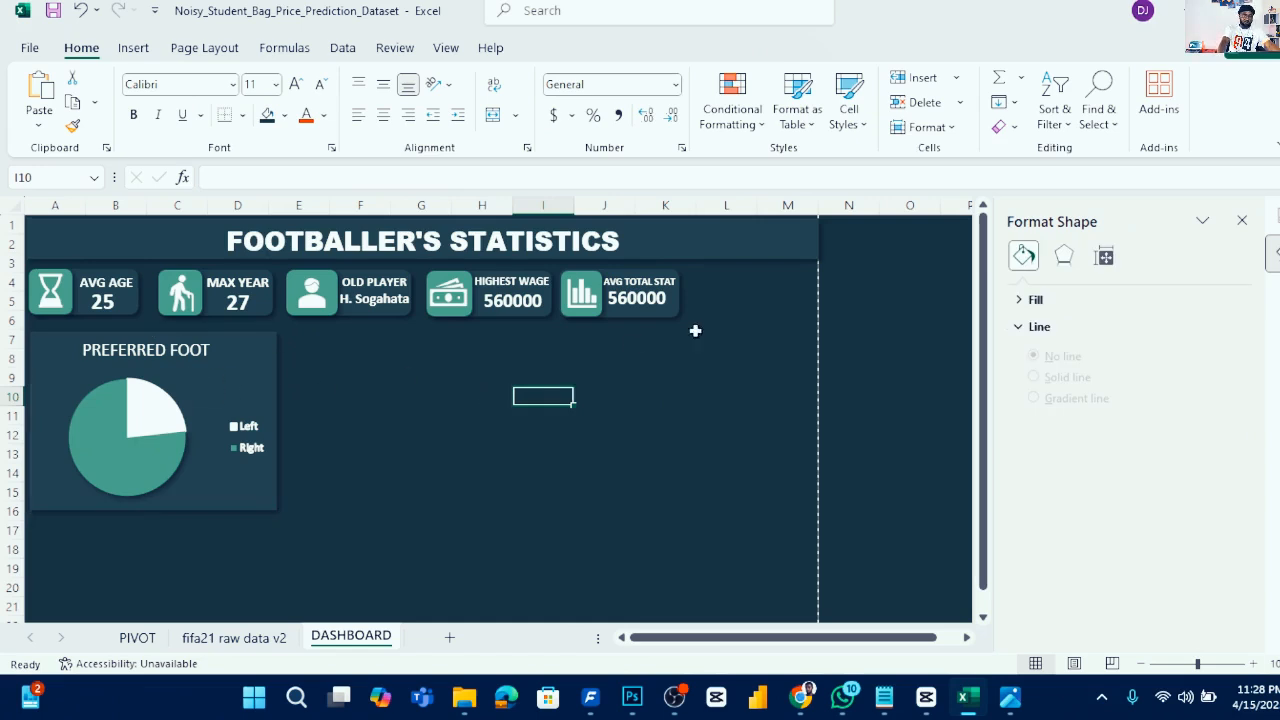
# - Review the project brief image listing the required KPIs, charts and filters
pyautogui.click(366, 412)
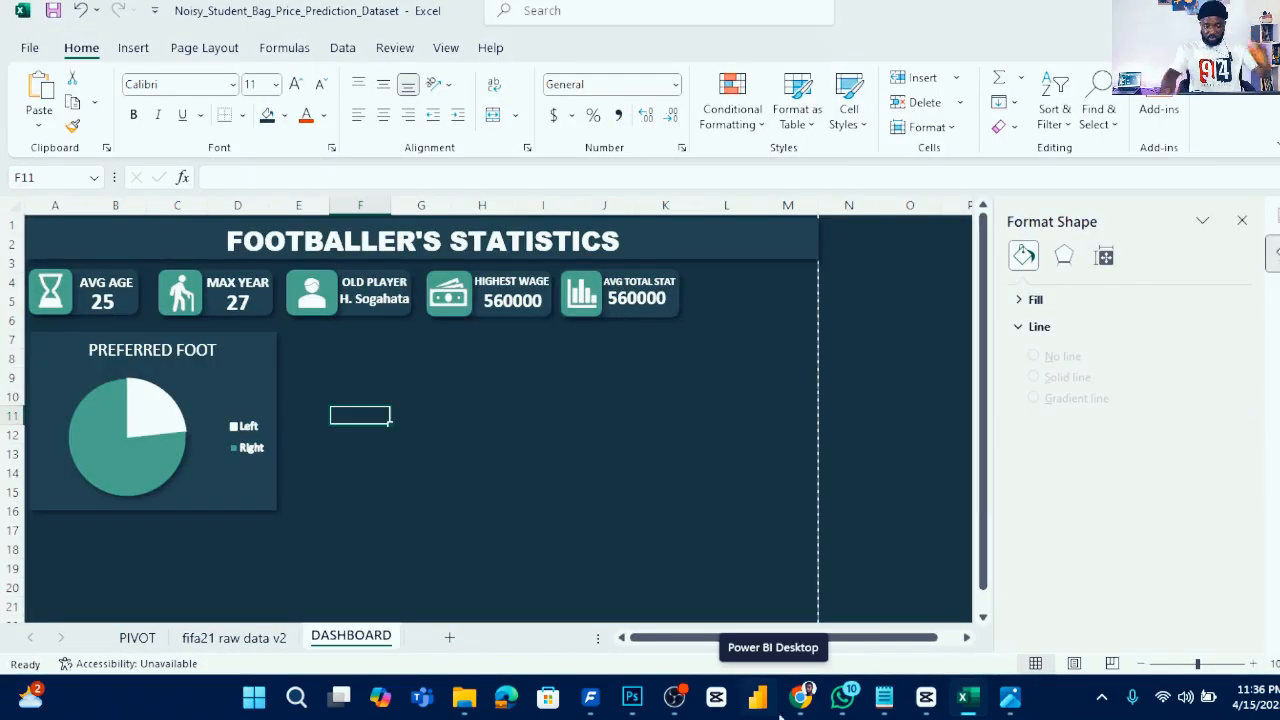
pyautogui.moveTo(1010, 696)
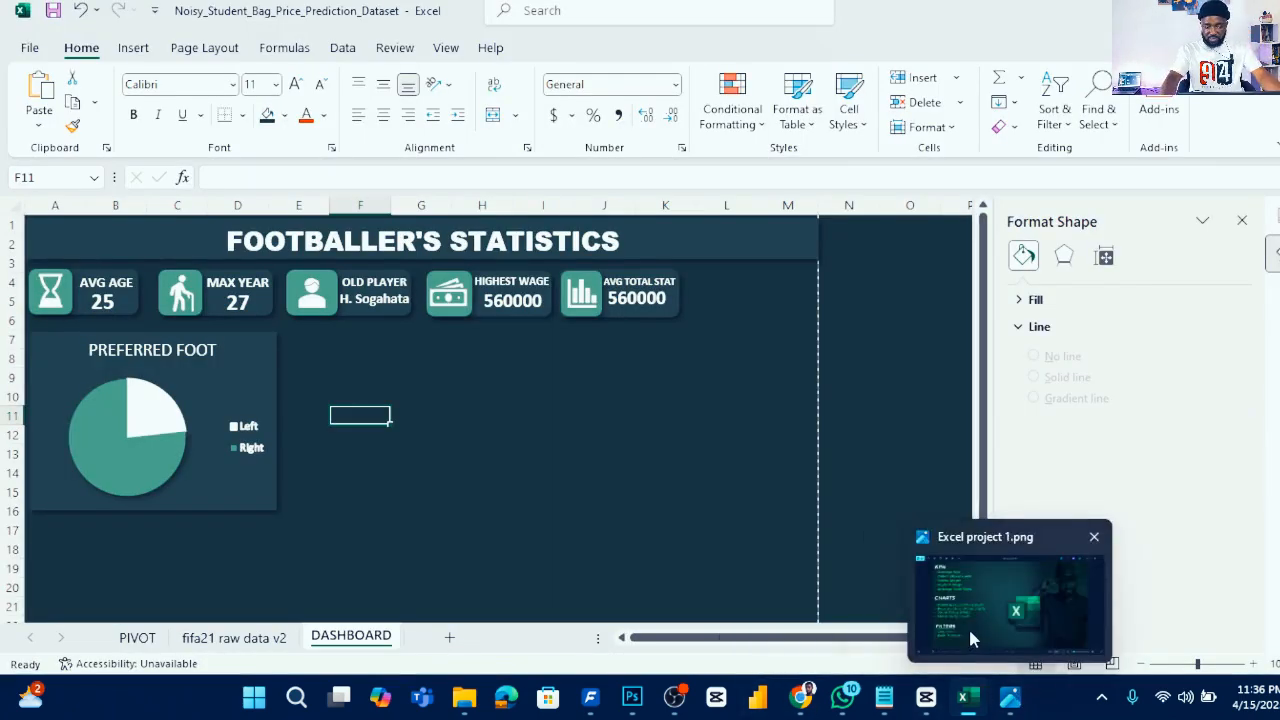
pyautogui.moveTo(970, 631)
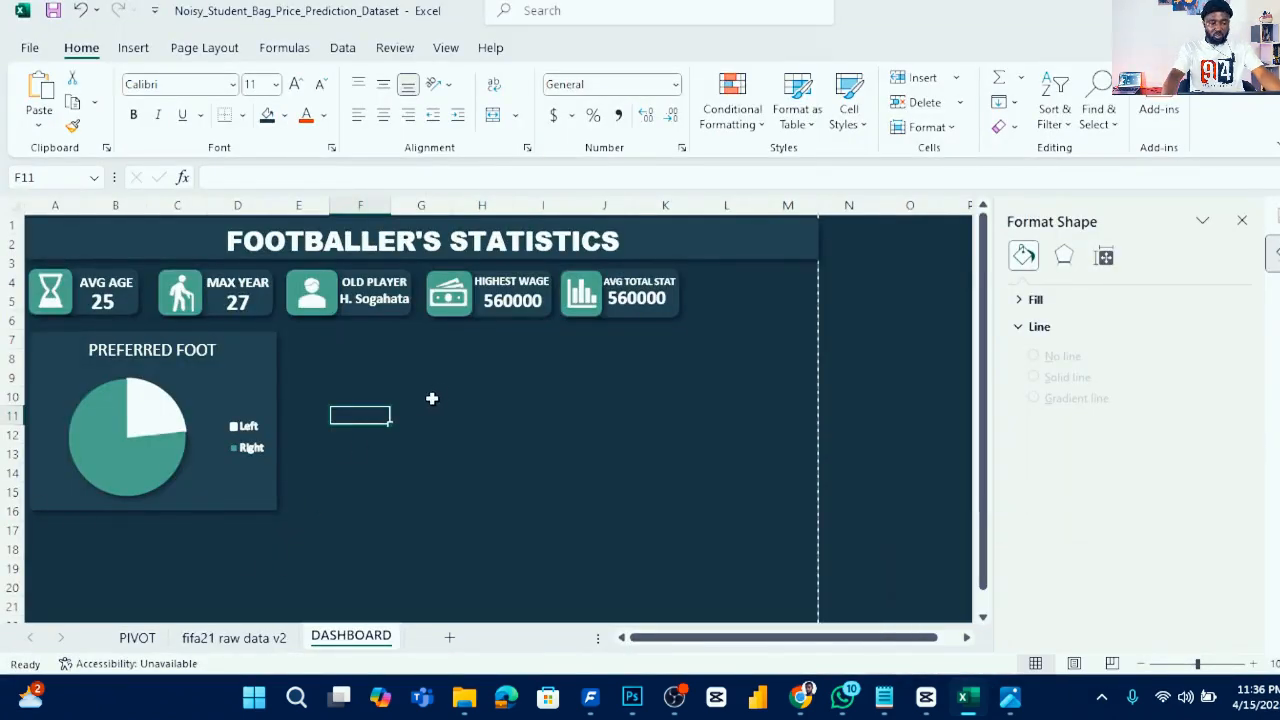
pyautogui.click(424, 401)
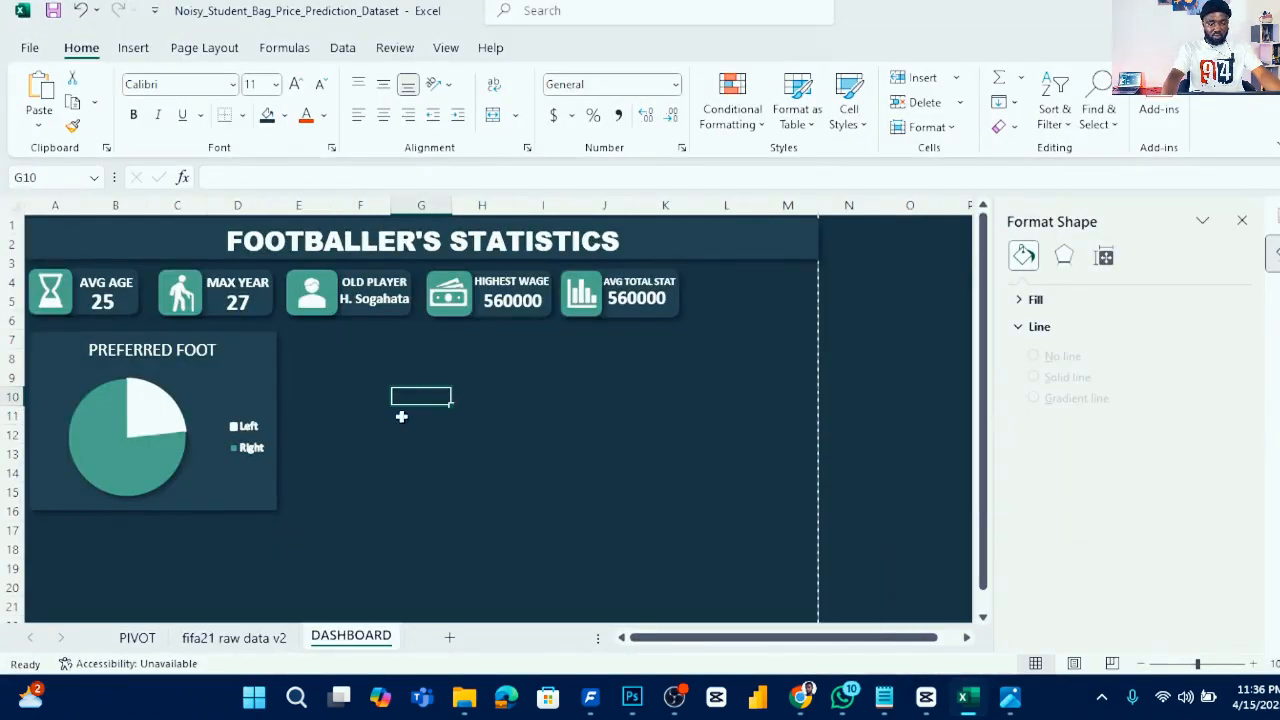
# - Copy the preferred-foot pivot table on the PIVOT sheet and paste a duplicate starting at D5
pyautogui.click(138, 638)
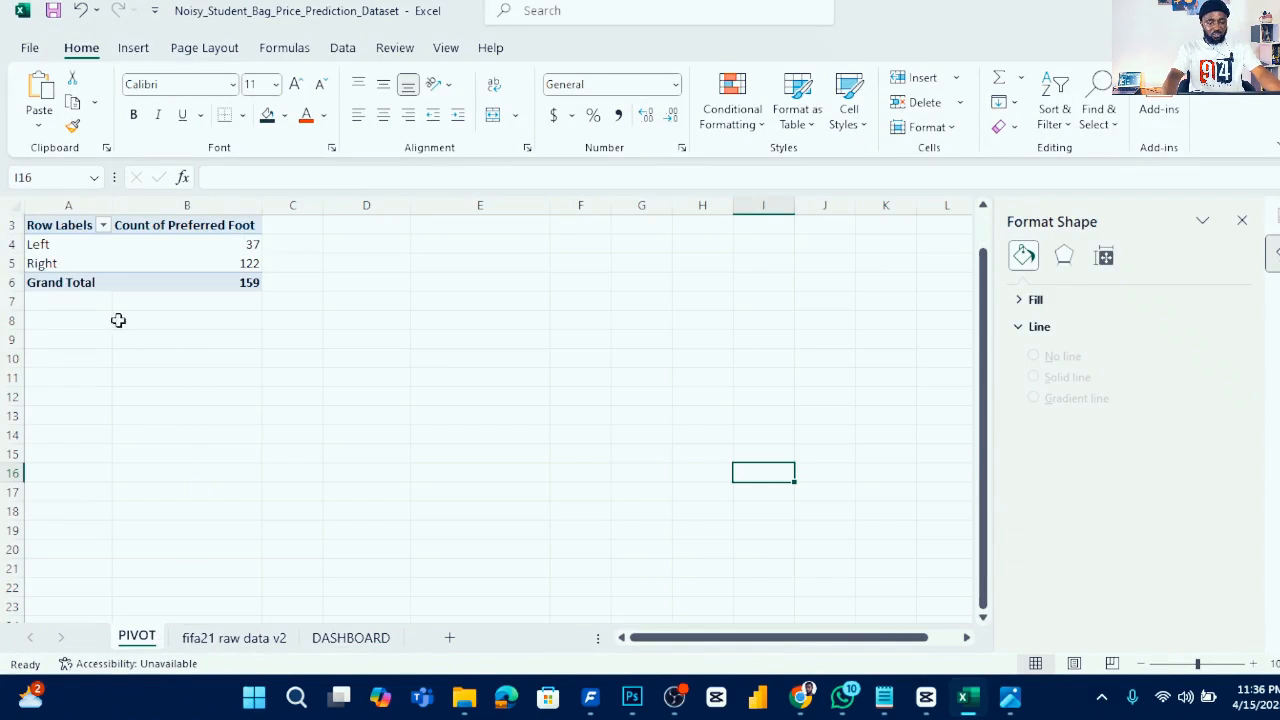
pyautogui.moveTo(60, 232); pyautogui.dragTo(112, 257)
pyautogui.moveTo(231, 279); pyautogui.dragTo(229, 285)
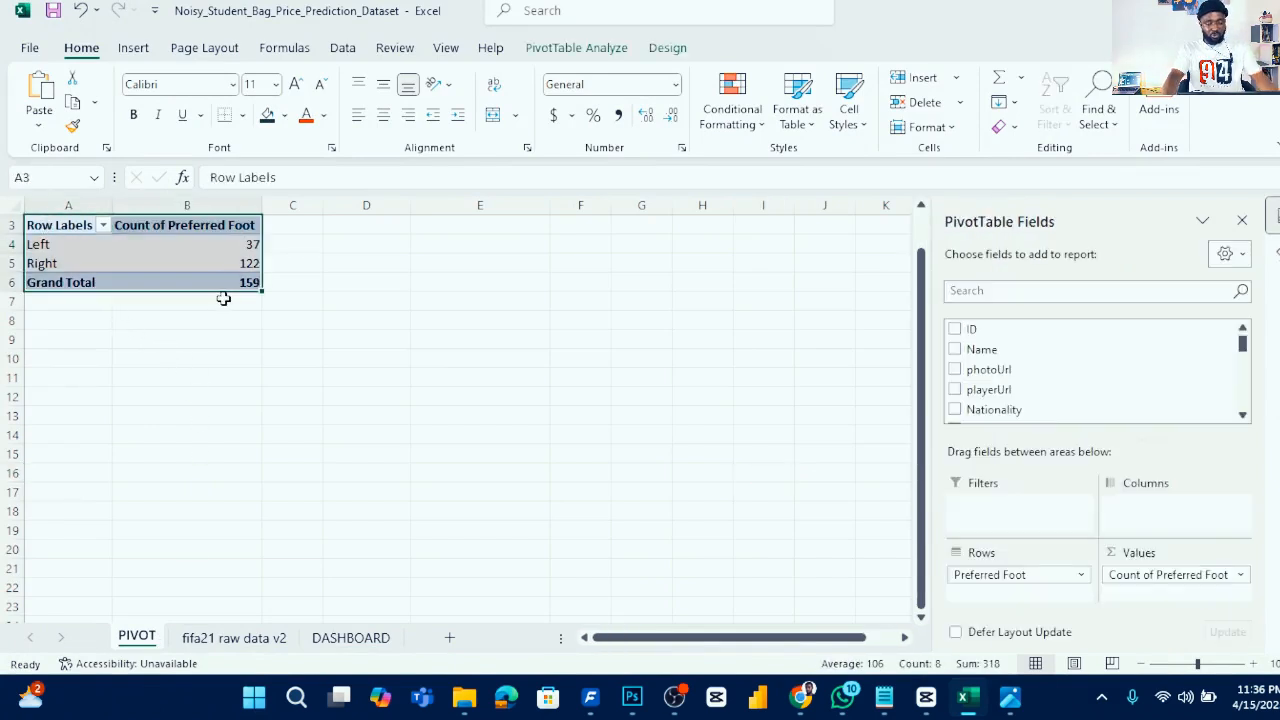
pyautogui.hotkey('ctrl', 'c')
pyautogui.click(378, 257)
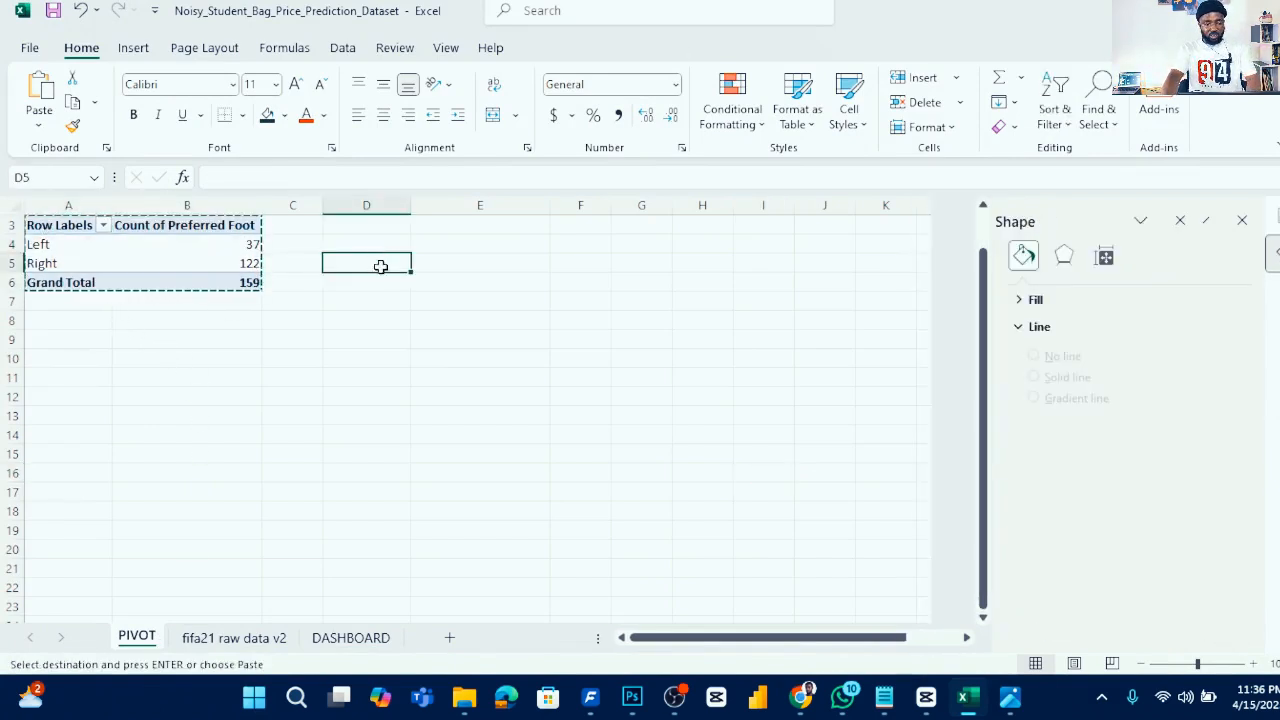
pyautogui.hotkey('ctrl', 'v')
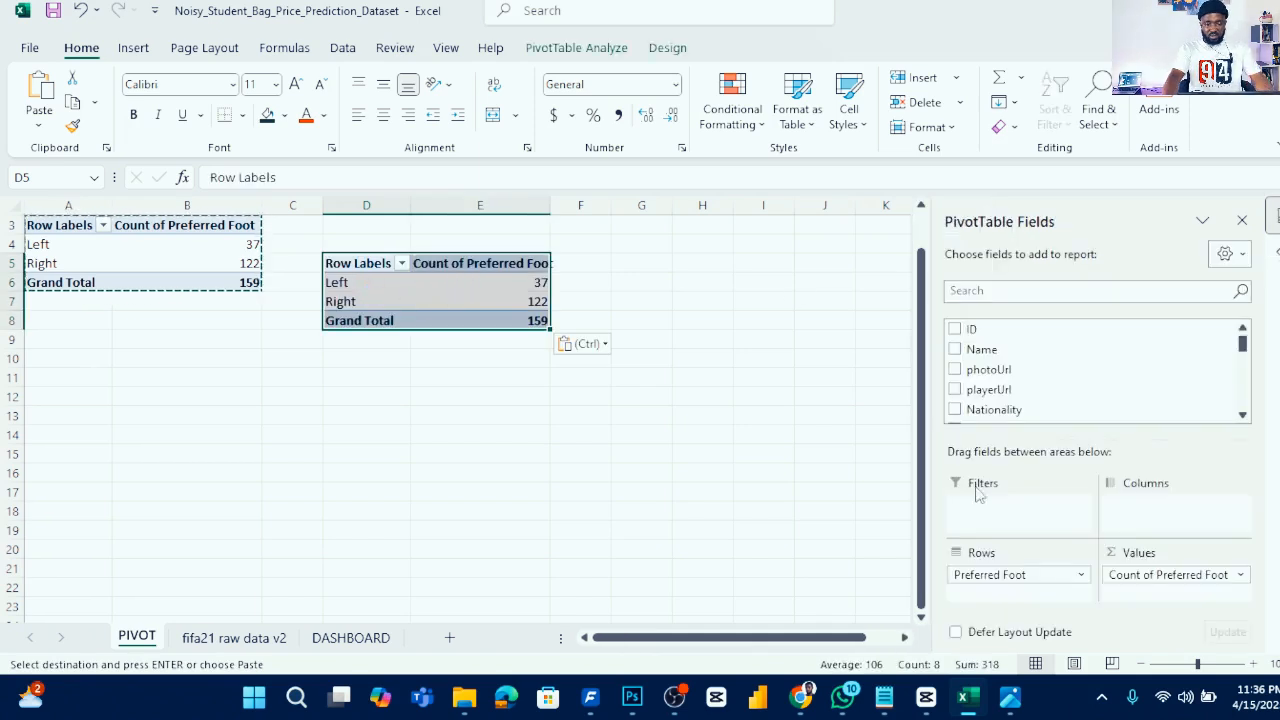
# - Rebuild the duplicated pivot with Best Position as rows and Count of Best Position as values
pyautogui.moveTo(995, 580); pyautogui.dragTo(700, 578)
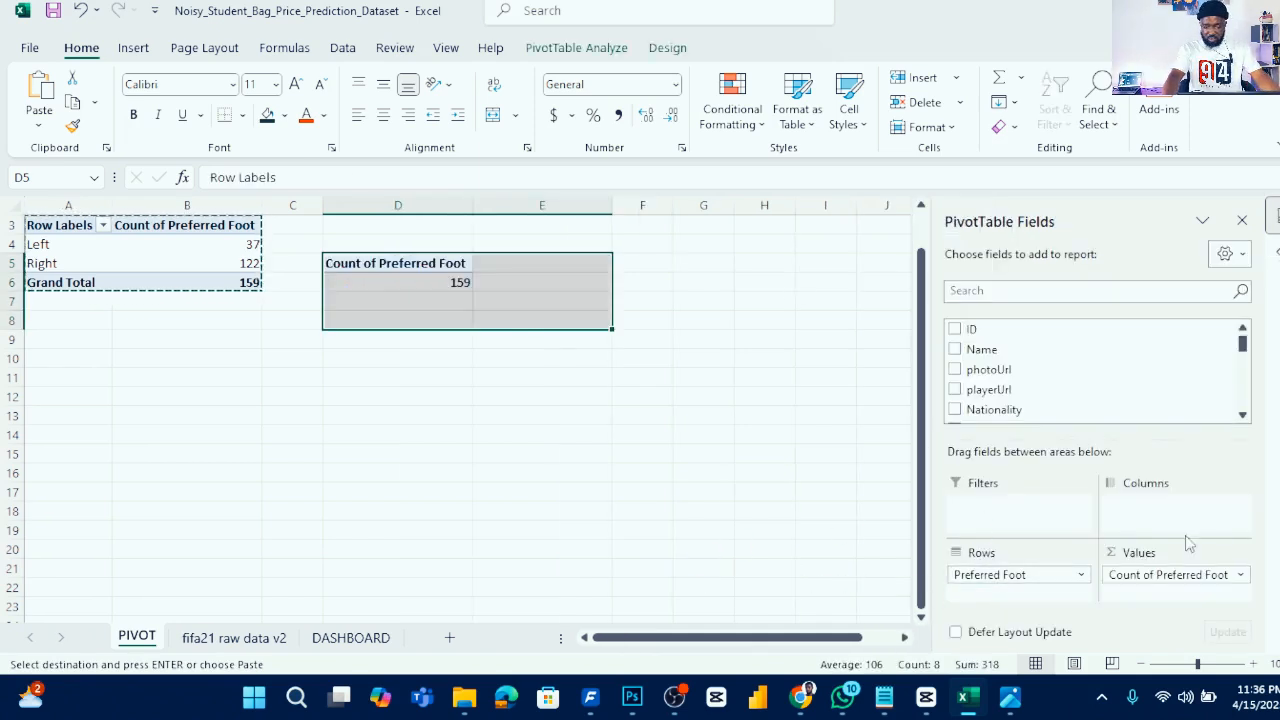
pyautogui.moveTo(1163, 578); pyautogui.dragTo(706, 557)
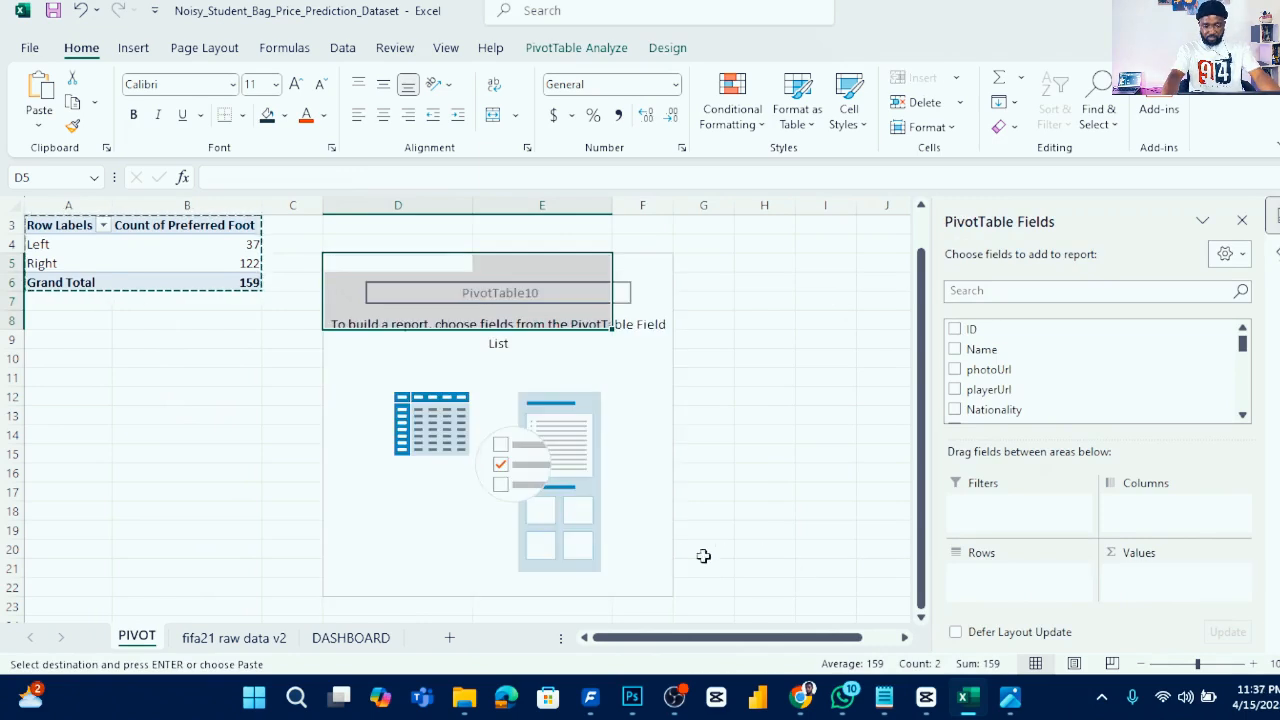
pyautogui.click(628, 408)
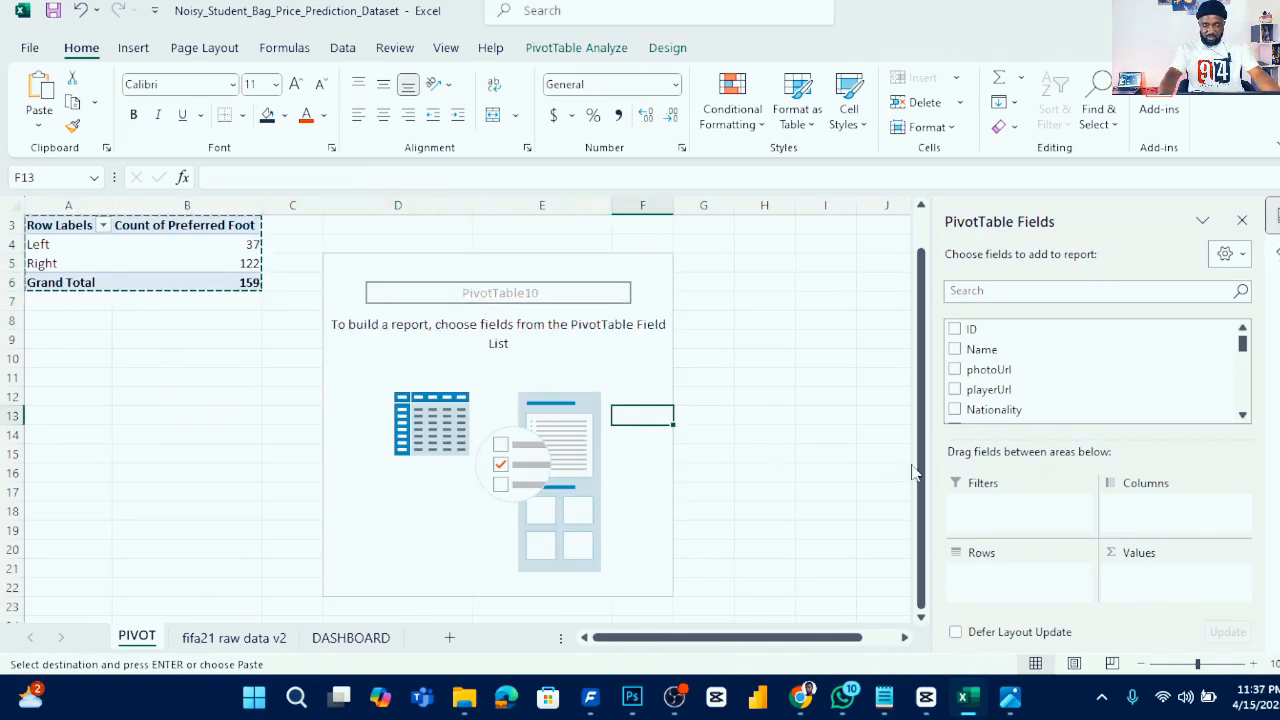
pyautogui.scroll(-4, 1070, 390)
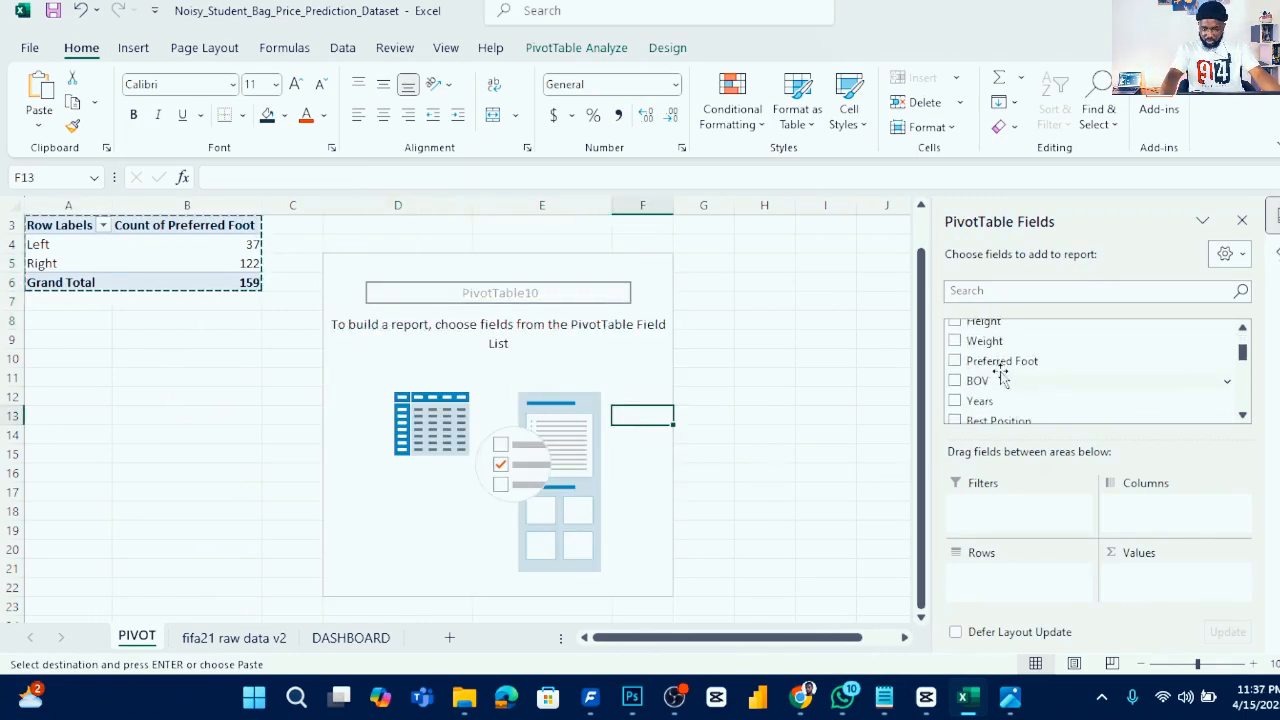
pyautogui.scroll(-1, 1008, 390)
pyautogui.moveTo(1004, 375); pyautogui.dragTo(1016, 574)
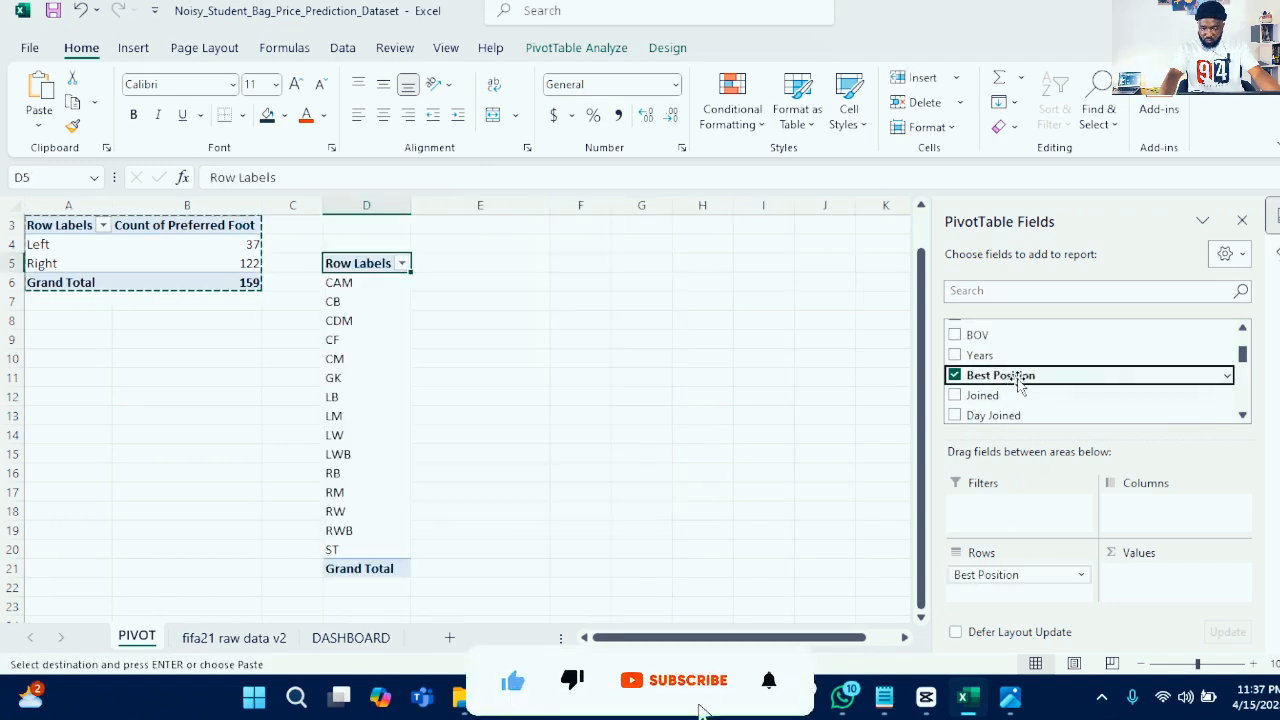
pyautogui.moveTo(1020, 385); pyautogui.dragTo(1177, 587)
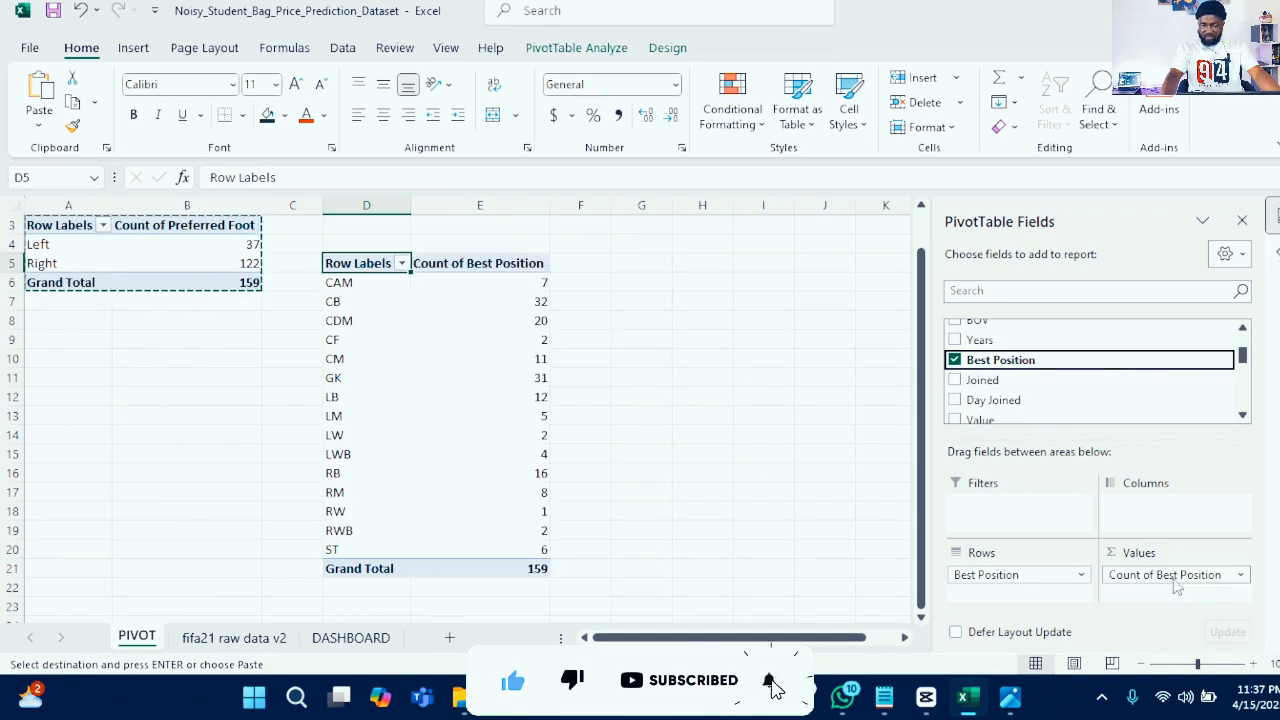
pyautogui.click(449, 304)
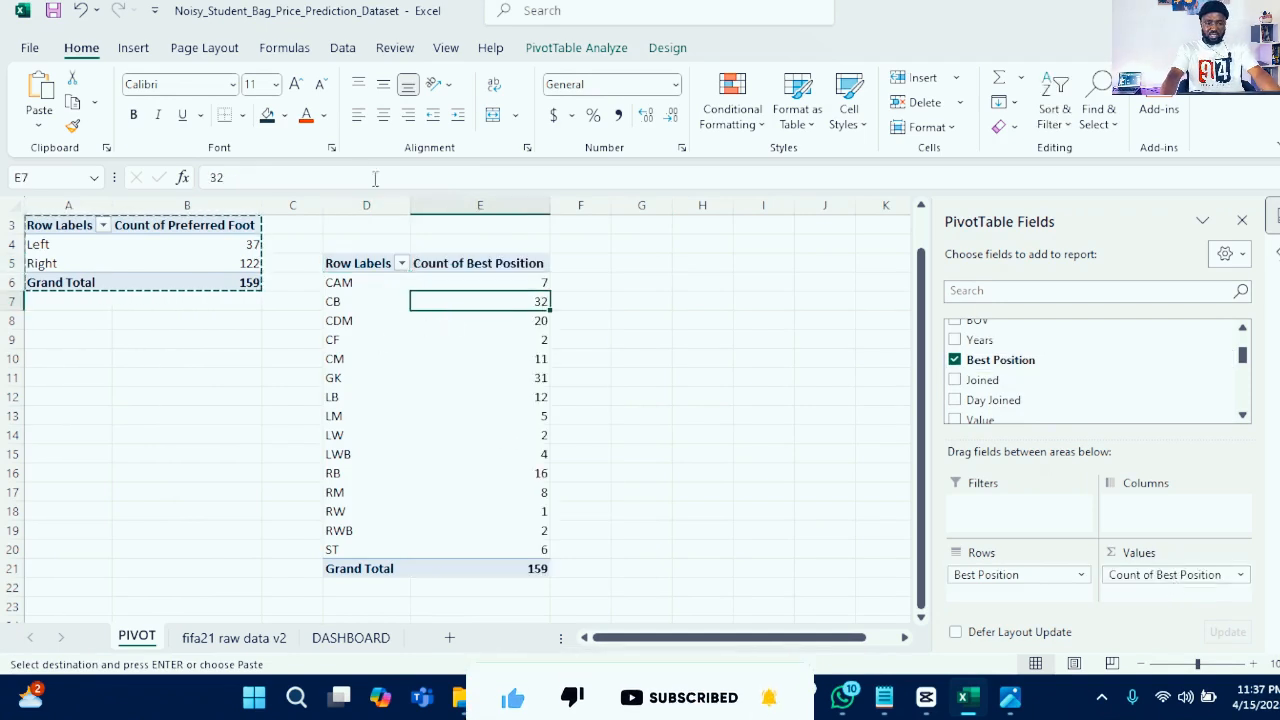
# - Insert a 2-D Area pivot chart from the Best Position pivot and cut it
pyautogui.click(130, 48)
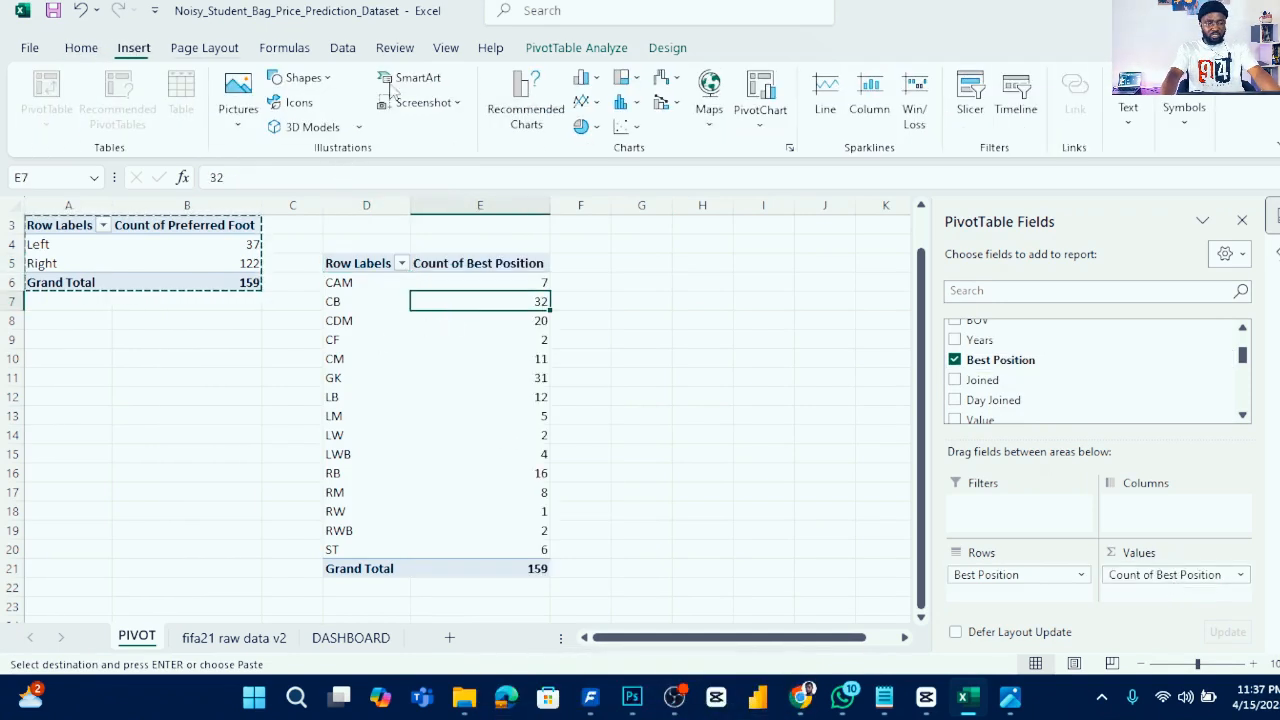
pyautogui.click(591, 104)
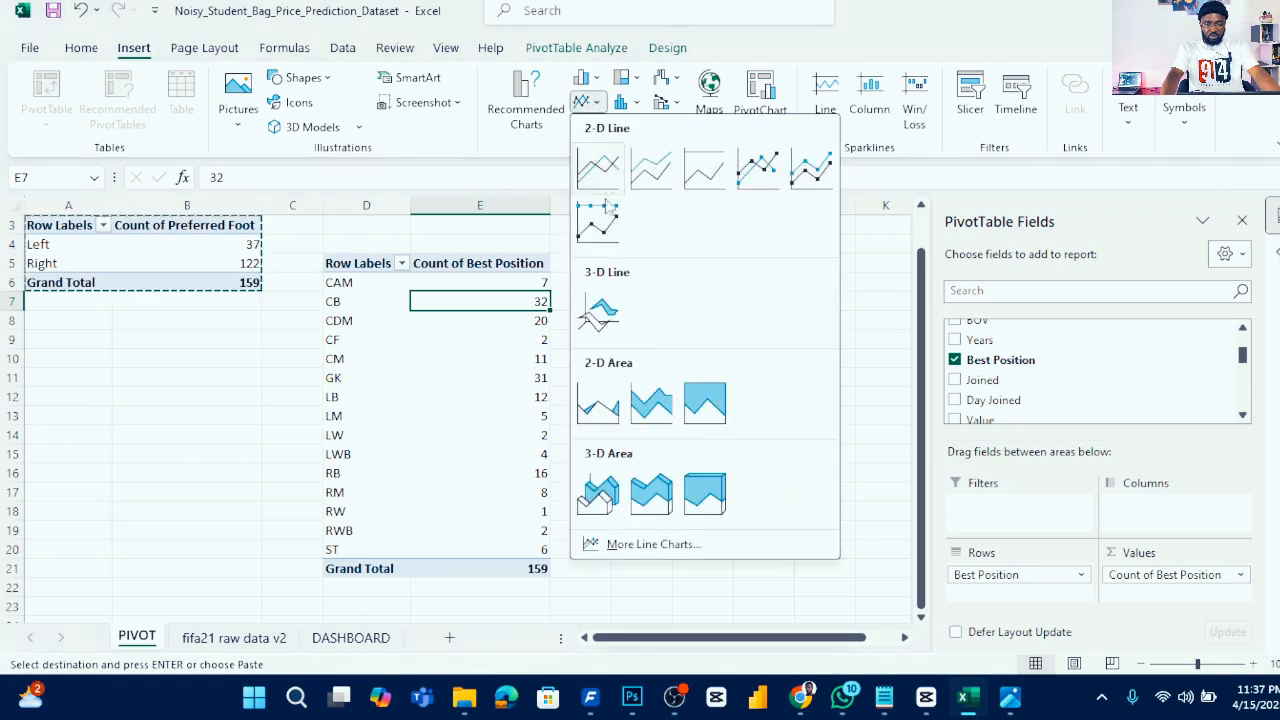
pyautogui.click(596, 404)
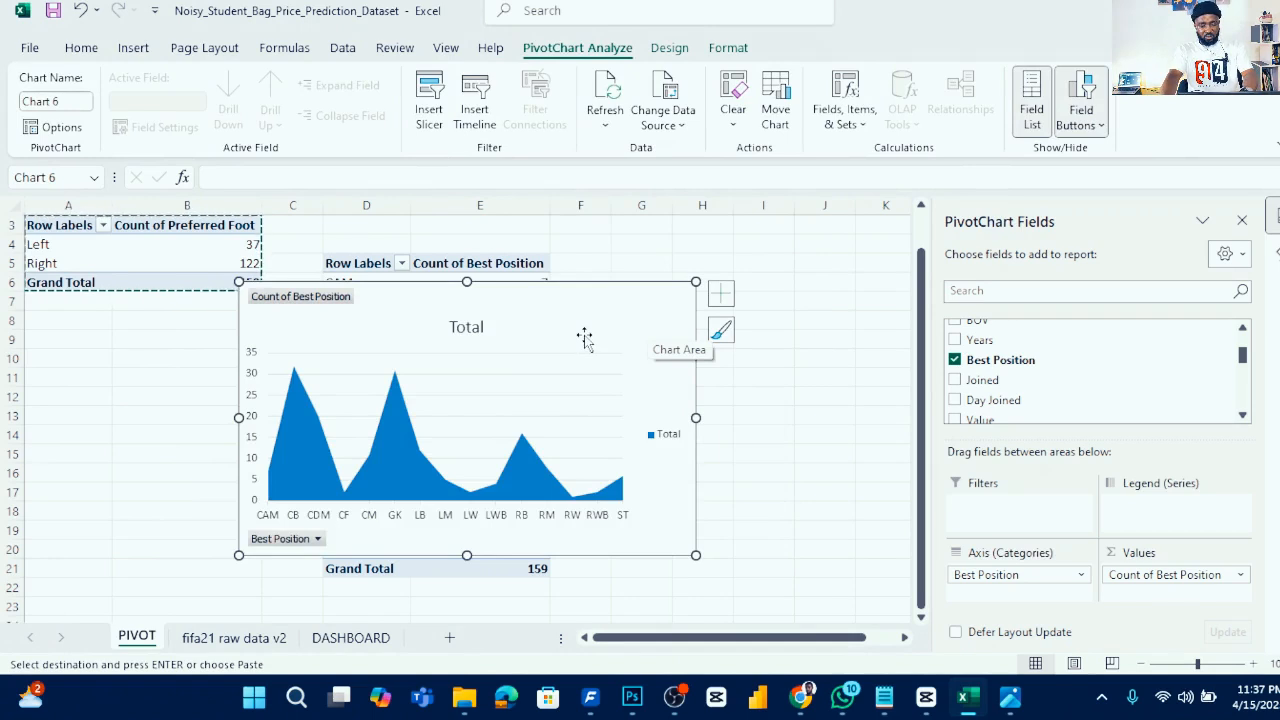
pyautogui.hotkey('ctrl', 'z')
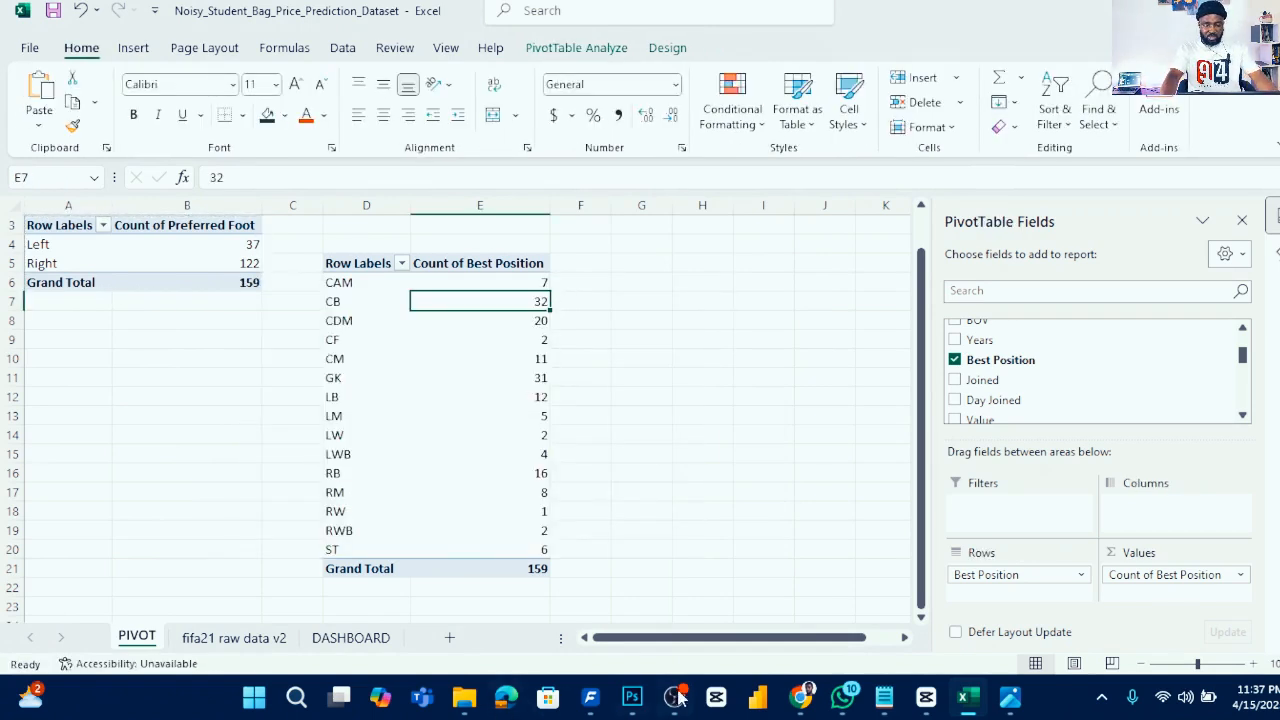
# - Paste the area chart onto the DASHBOARD sheet and place it beside the pie chart
pyautogui.click(365, 640)
pyautogui.click(435, 366)
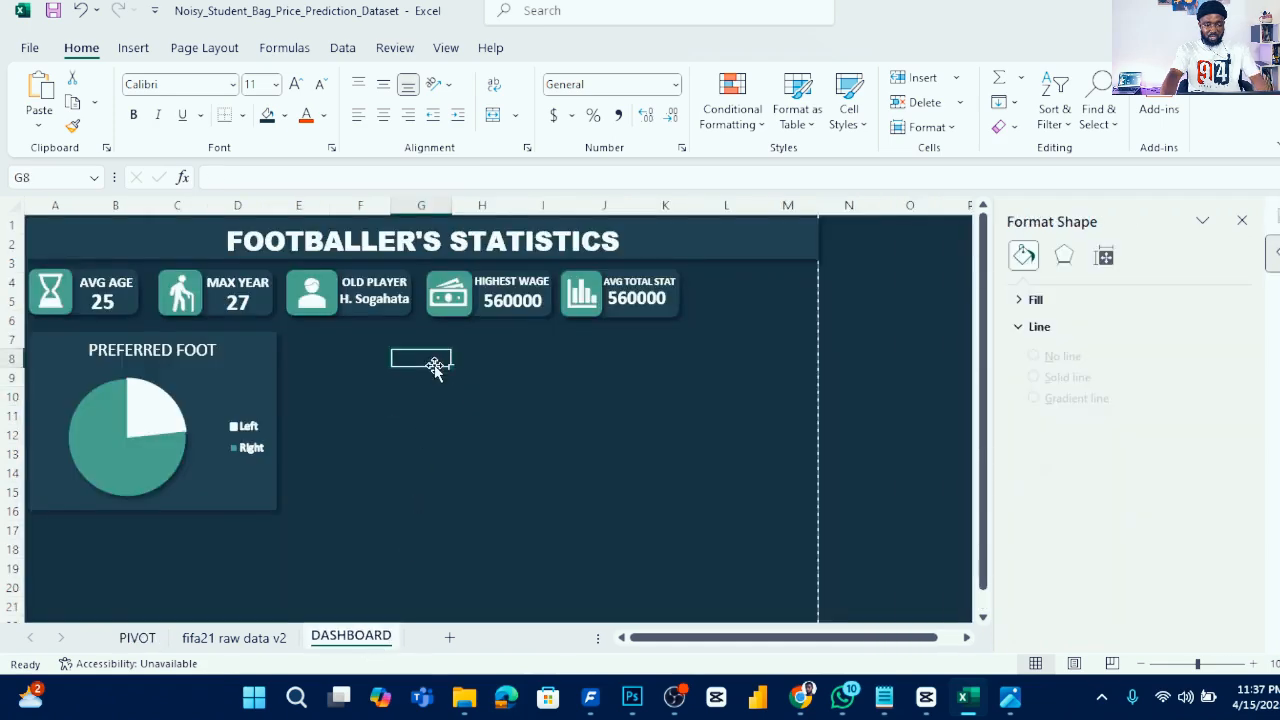
pyautogui.hotkey('ctrl', 'v')
pyautogui.moveTo(551, 371); pyautogui.dragTo(466, 363)
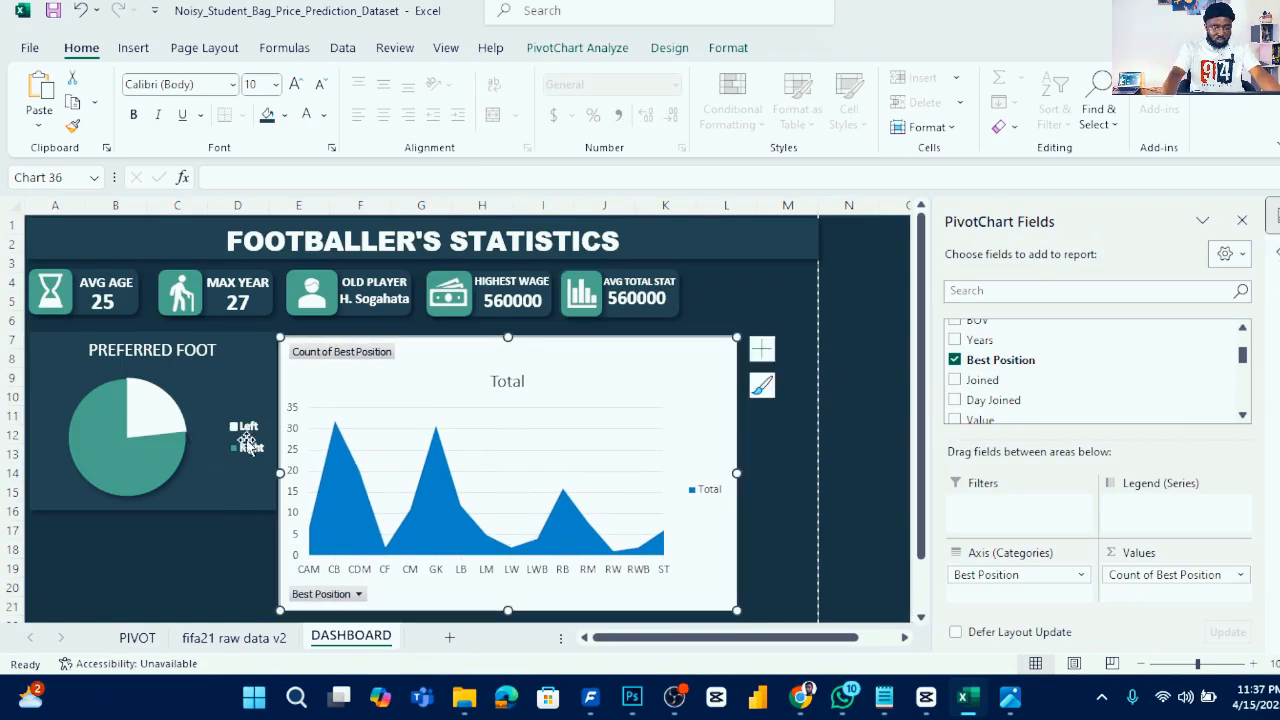
# - Paste the pie chart's dark formatting onto the new Best Position chart
pyautogui.click(228, 388)
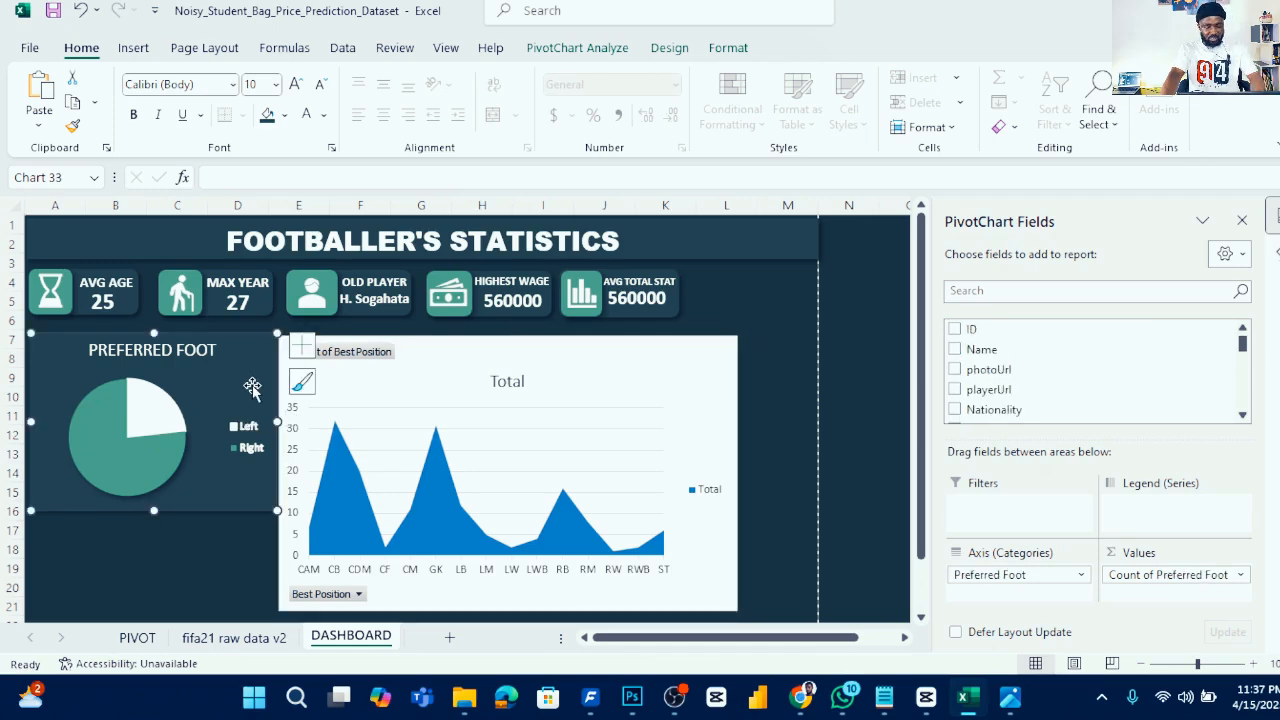
pyautogui.click(420, 390)
pyautogui.hotkey('ctrl', 'v')
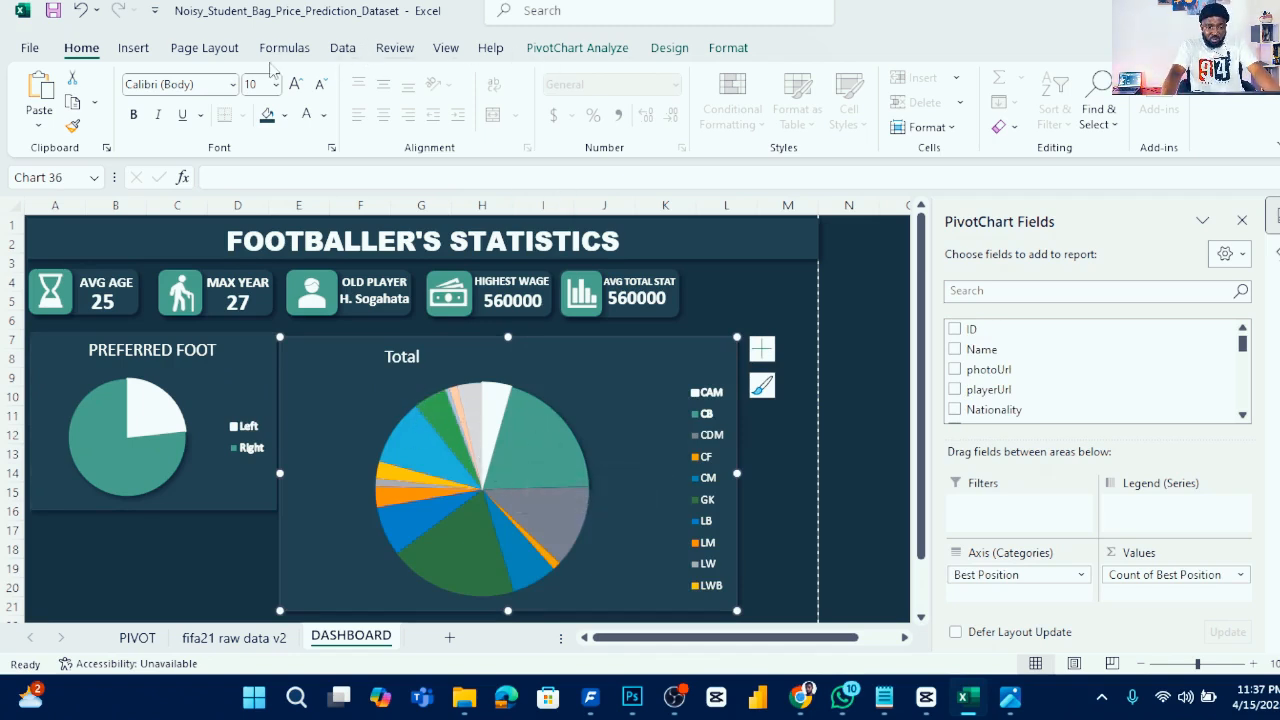
# - Change the Best Position chart's type back to a 2-D Area chart
pyautogui.click(136, 50)
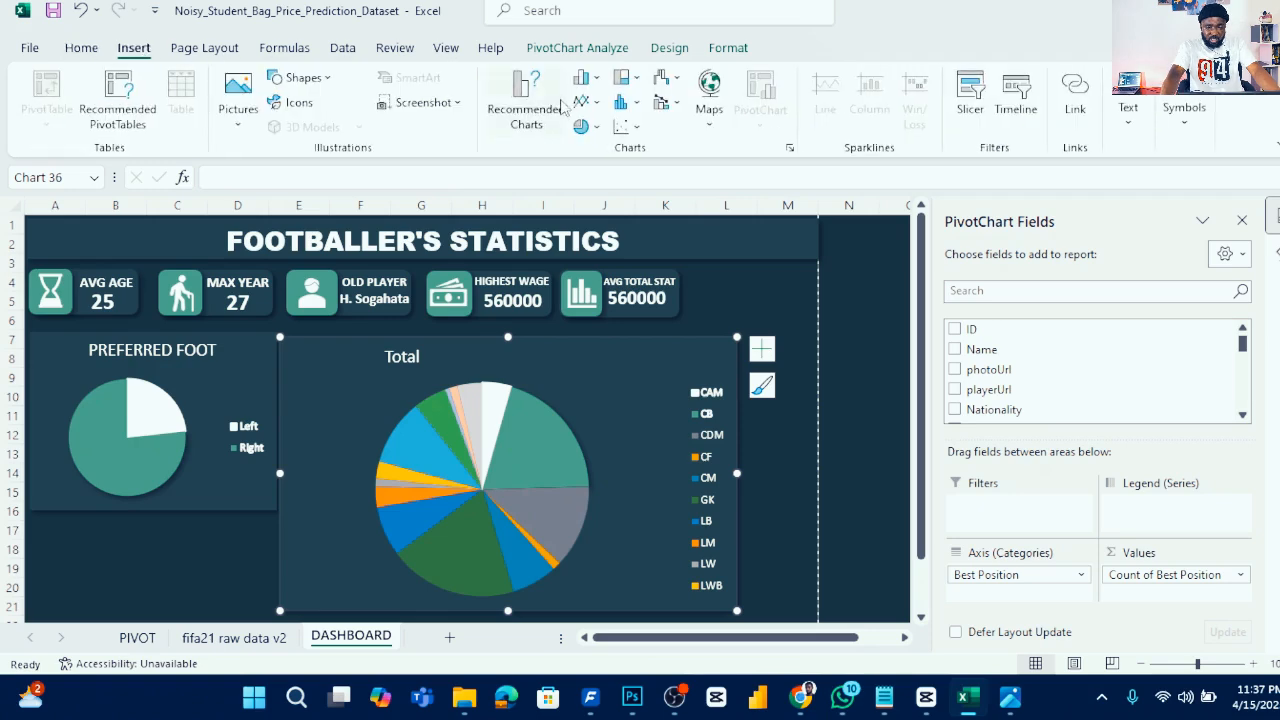
pyautogui.click(590, 103)
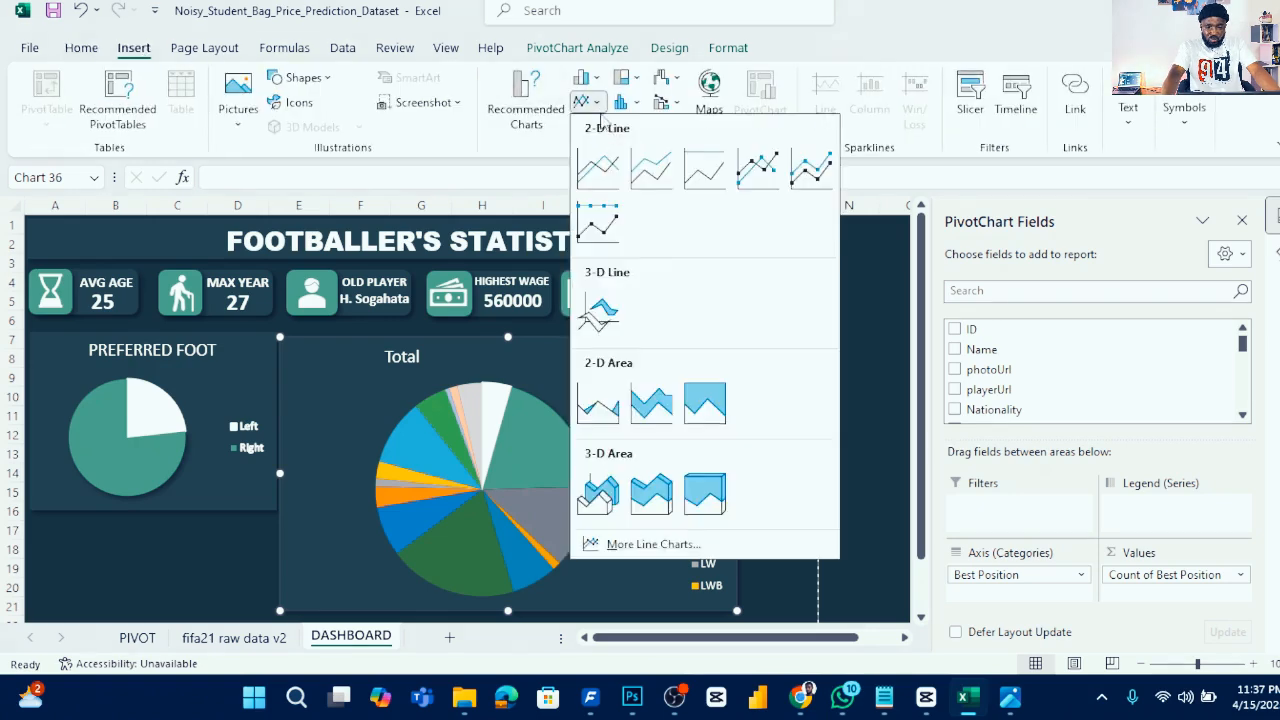
pyautogui.click(610, 408)
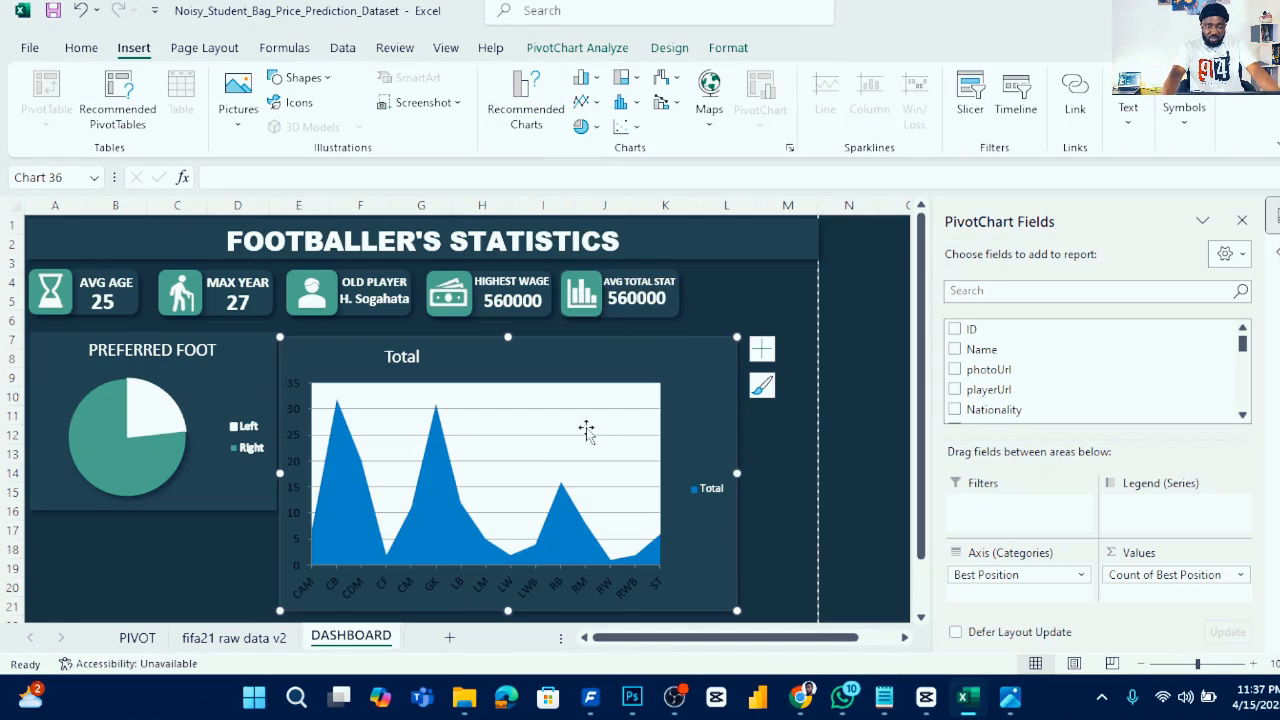
# - Resize the Best Position chart smaller so it sits beside the Preferred Foot pie chart
pyautogui.click(601, 393)
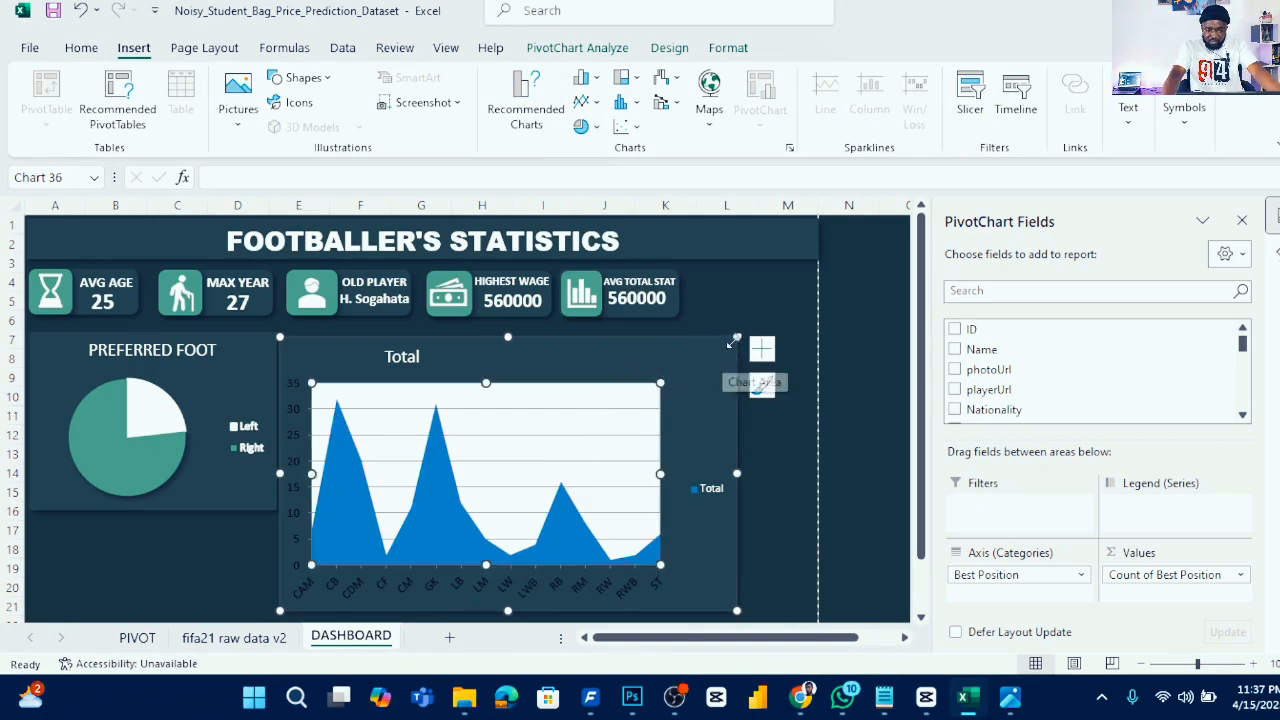
pyautogui.click(678, 357)
pyautogui.moveTo(678, 357); pyautogui.dragTo(638, 368)
pyautogui.moveTo(641, 610); pyautogui.dragTo(612, 552)
pyautogui.moveTo(523, 391); pyautogui.dragTo(526, 355)
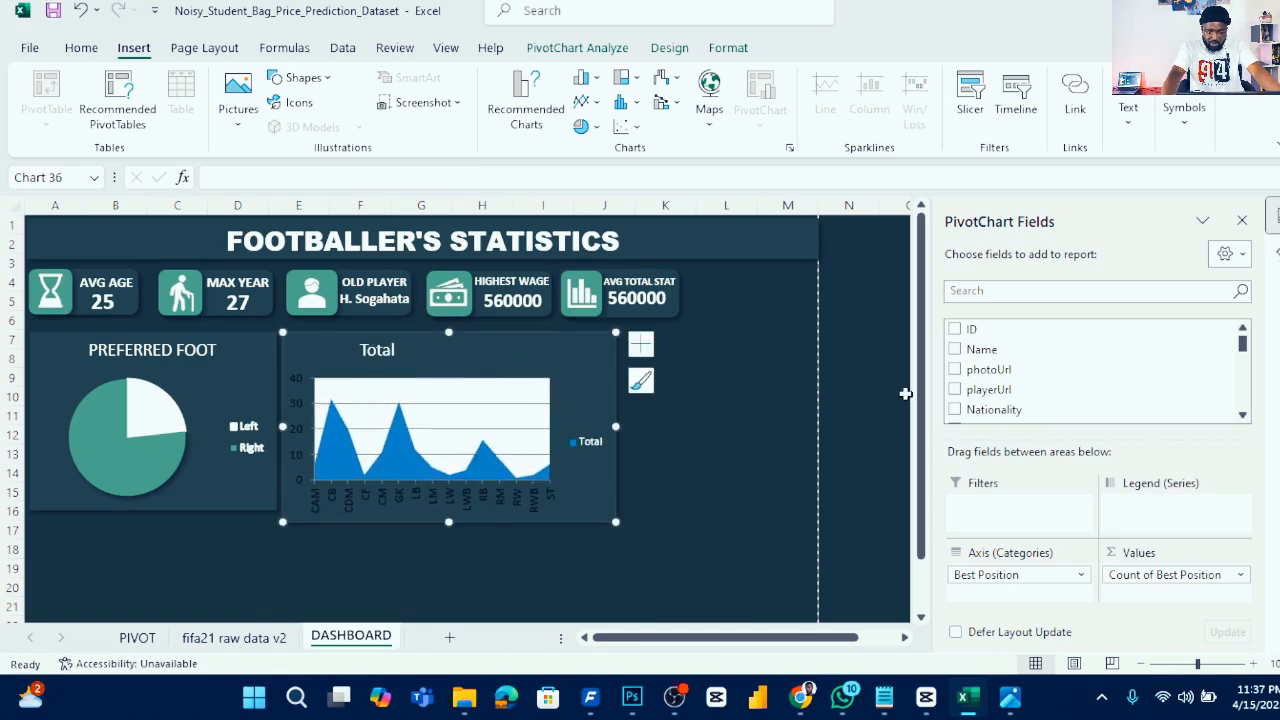
# - Remove the Best Position chart's gridlines and set its plot area border to no line
pyautogui.click(641, 344)
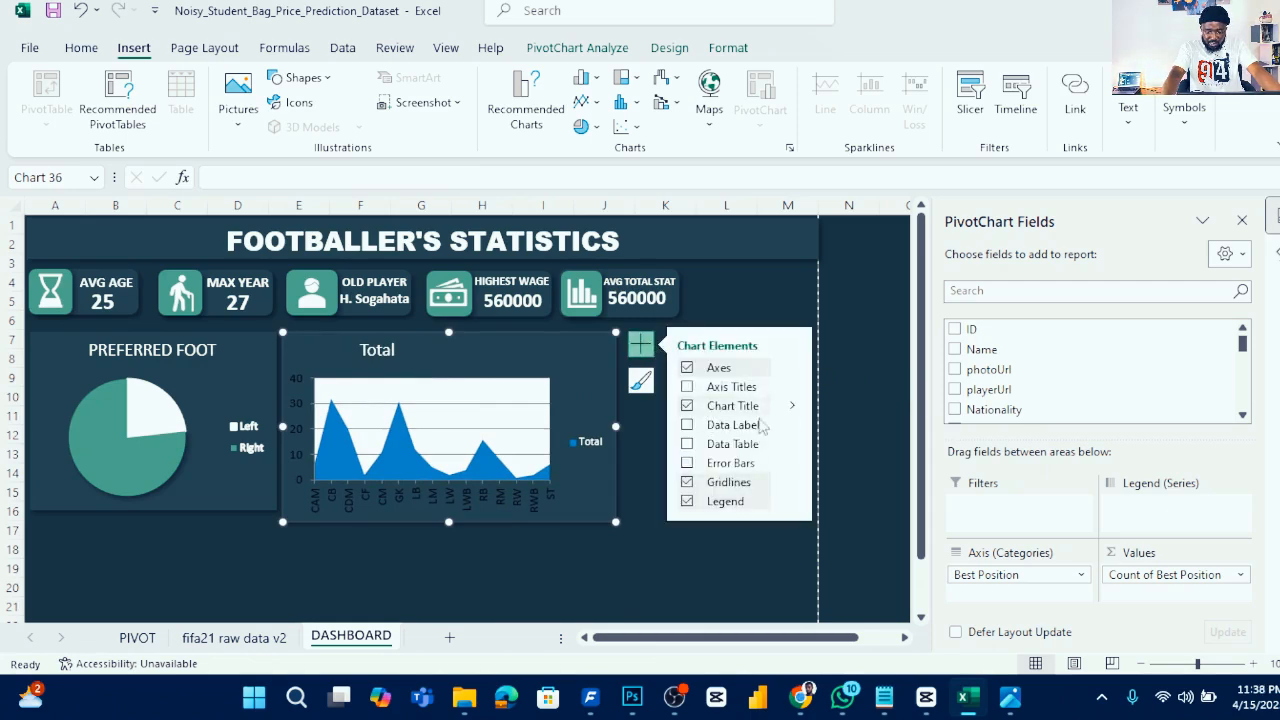
pyautogui.click(687, 482)
pyautogui.click(490, 407)
pyautogui.doubleClick(490, 407)
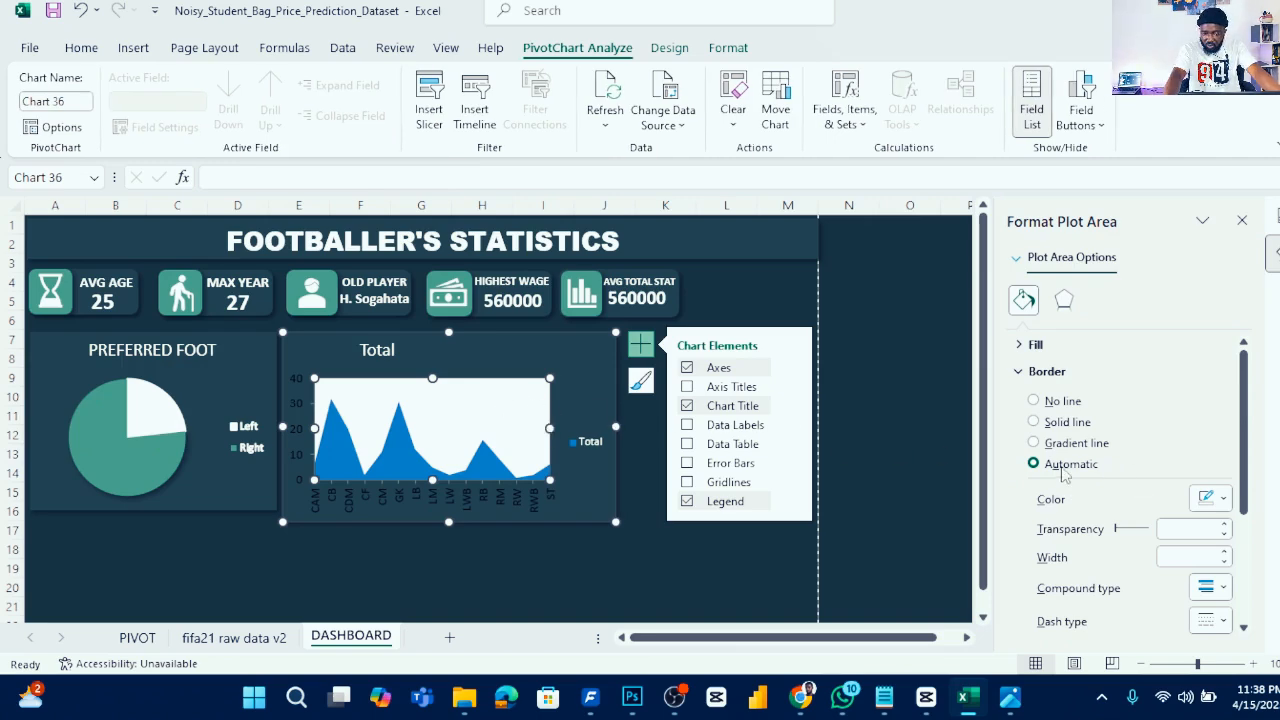
pyautogui.click(1062, 401)
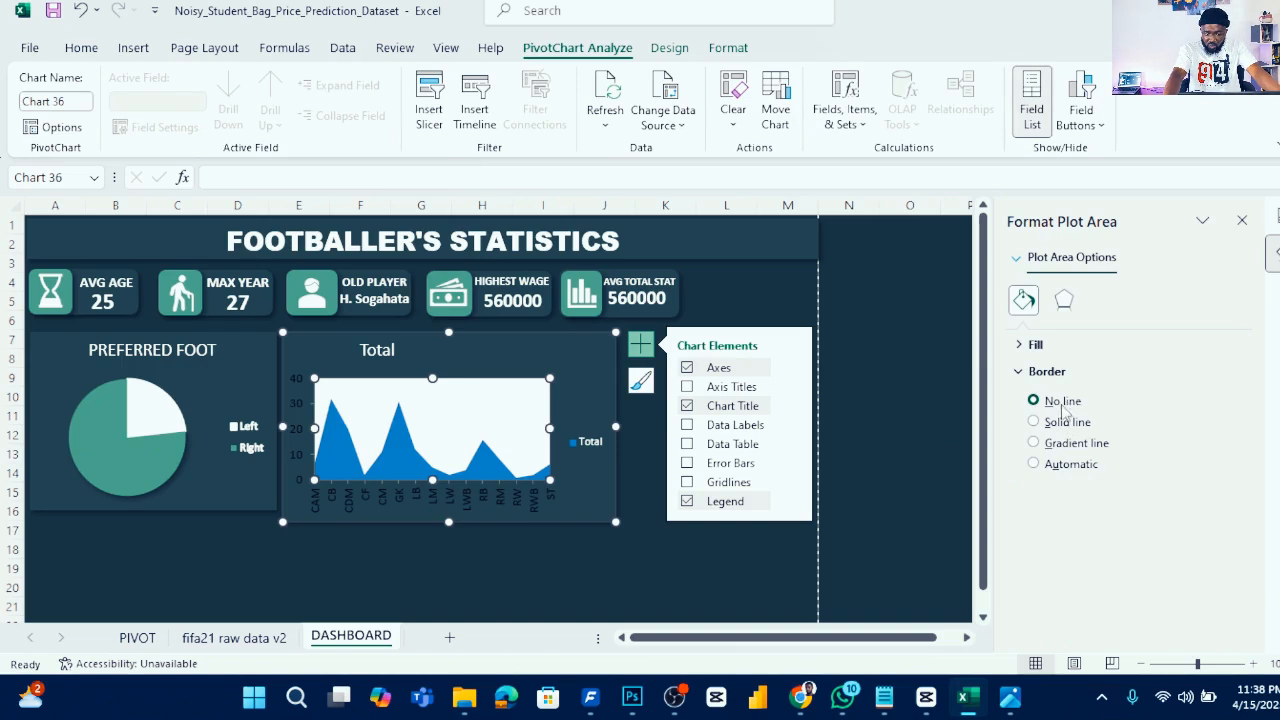
# - Give the Best Position chart's plot area a dark solid fill matching the chart background
pyautogui.click(1035, 344)
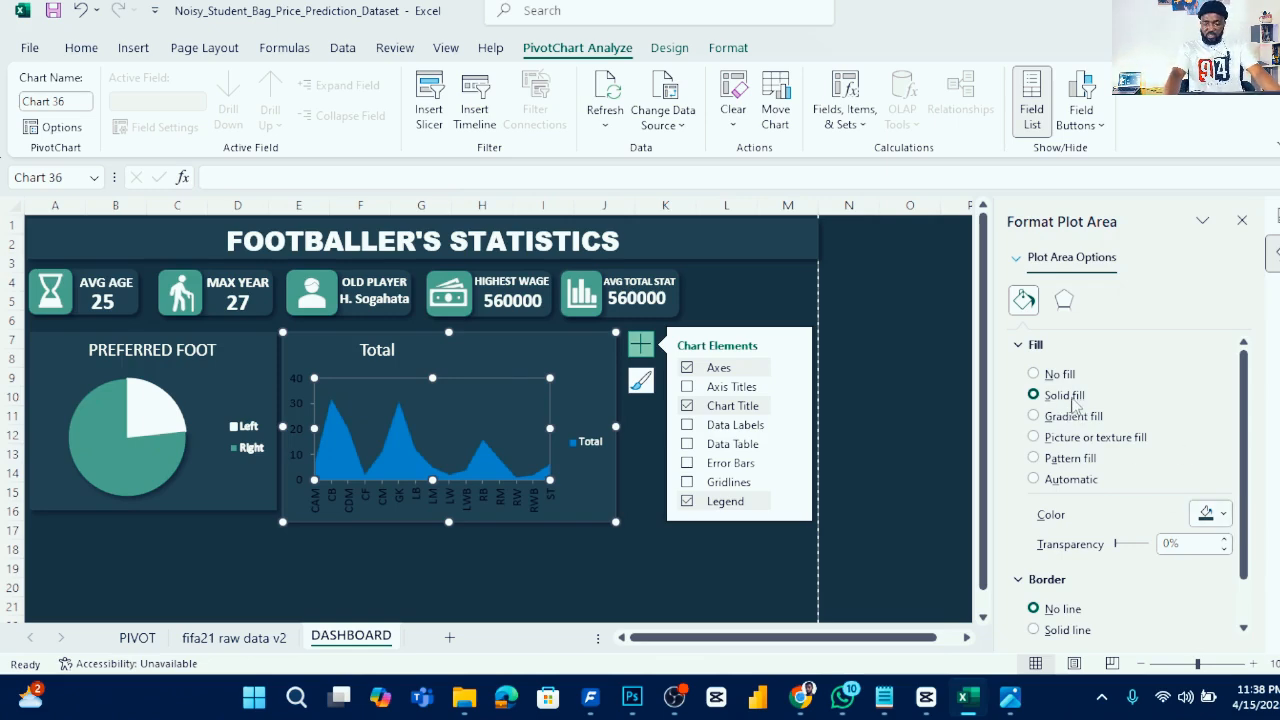
pyautogui.click(1227, 519)
pyautogui.click(1227, 519)
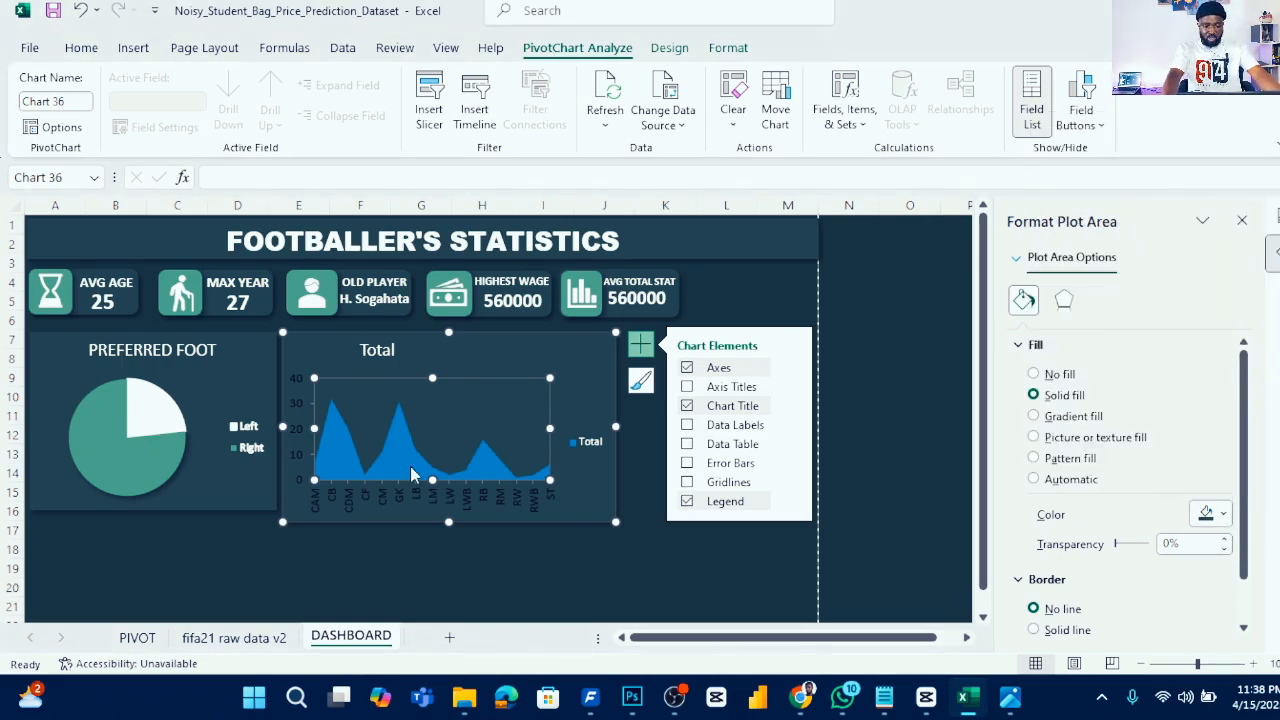
# - Color the area series with the recently used teal shade
pyautogui.click(396, 440)
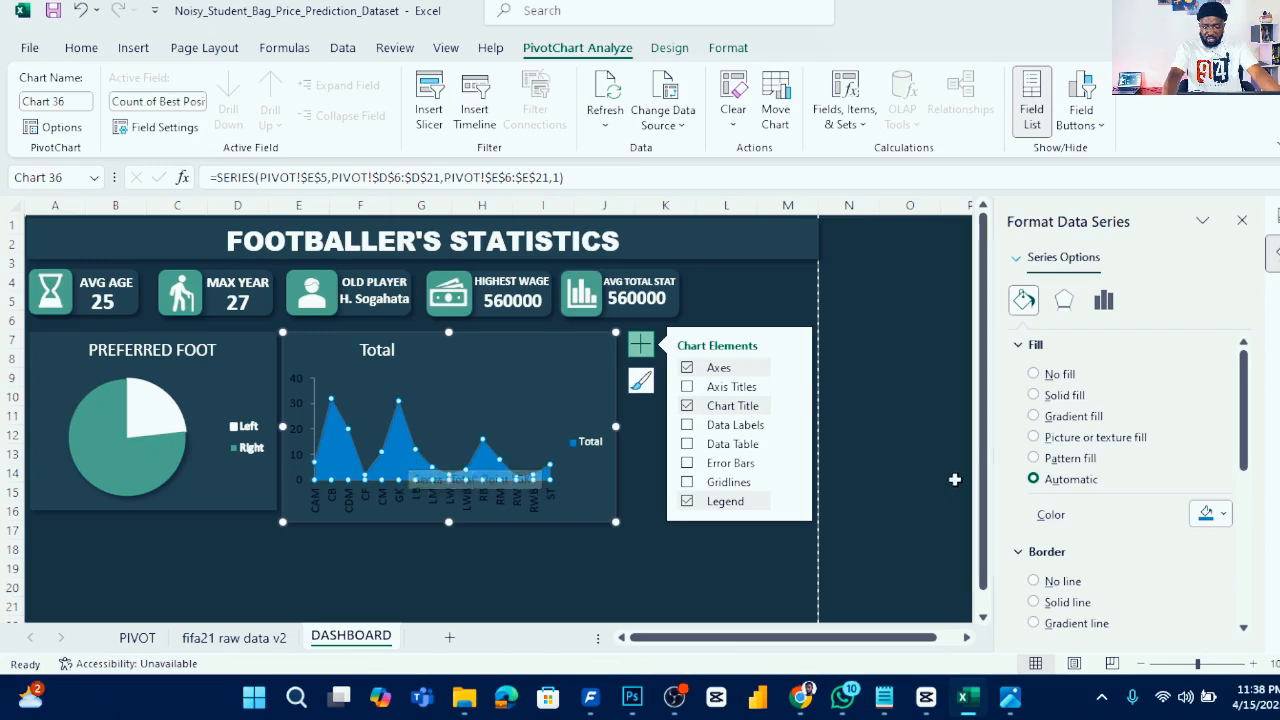
pyautogui.click(1222, 515)
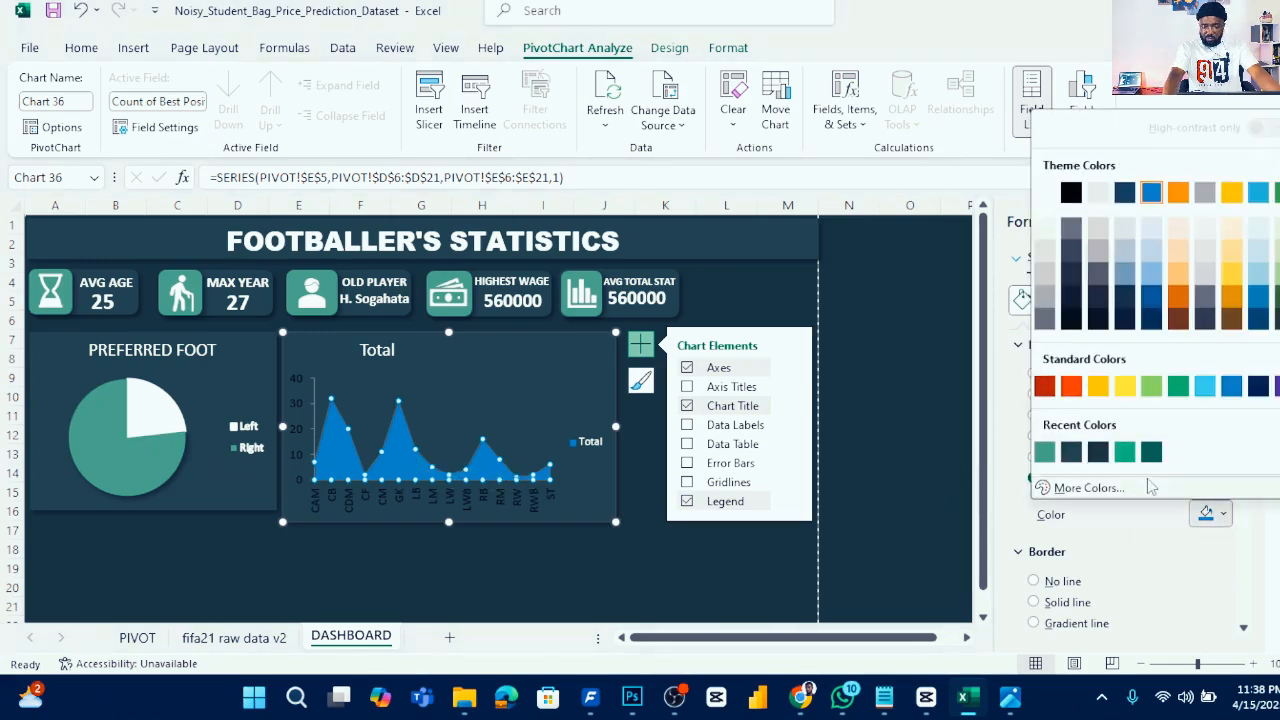
pyautogui.click(1045, 453)
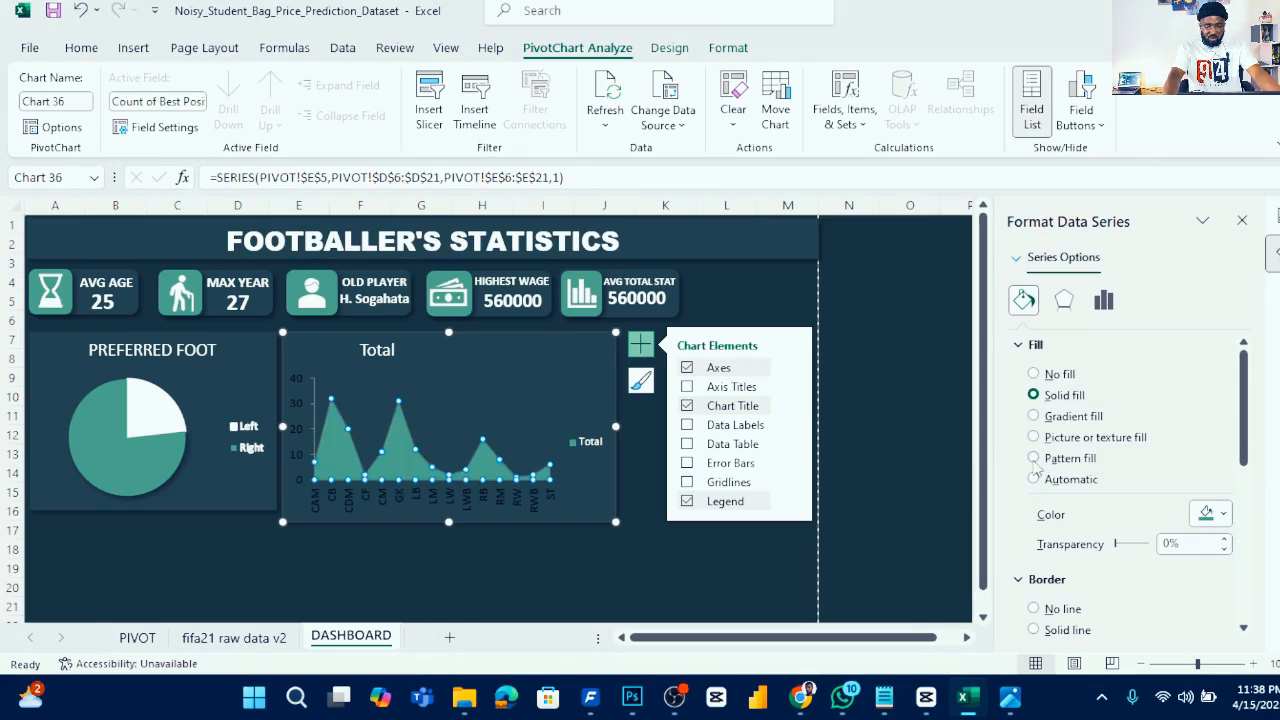
# - Set the horizontal axis label text color to white
pyautogui.click(497, 501)
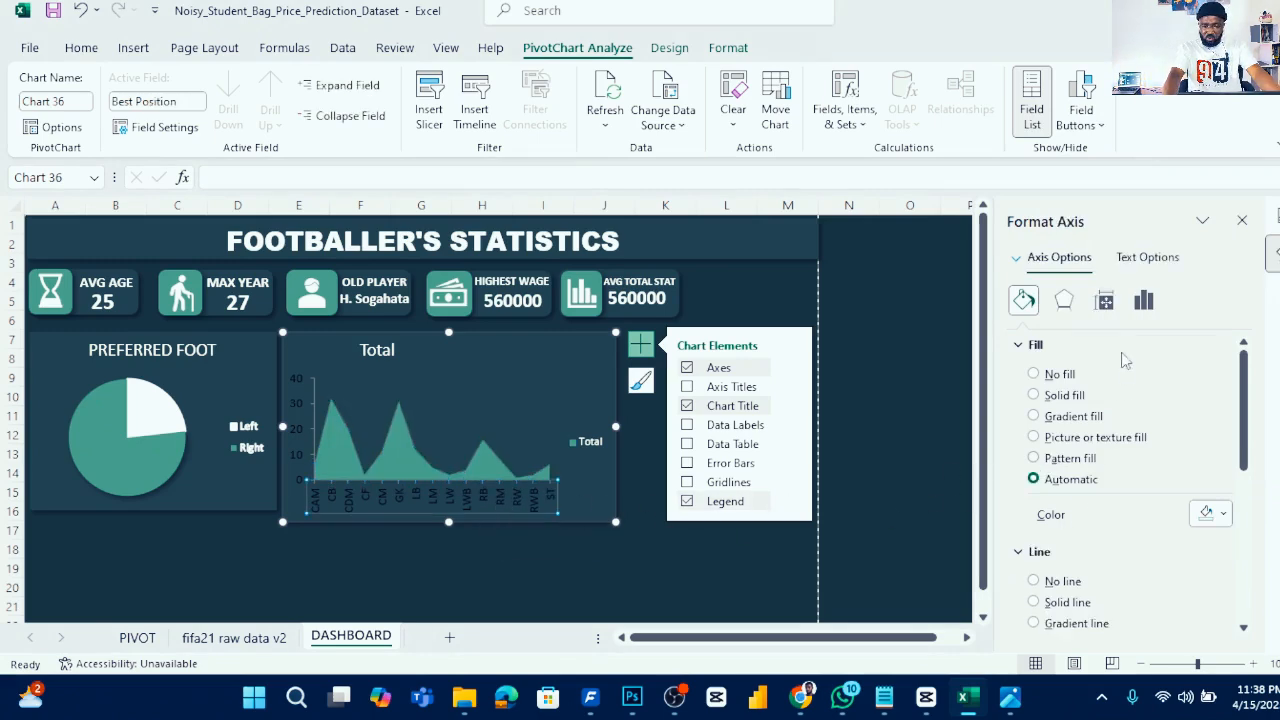
pyautogui.click(1150, 260)
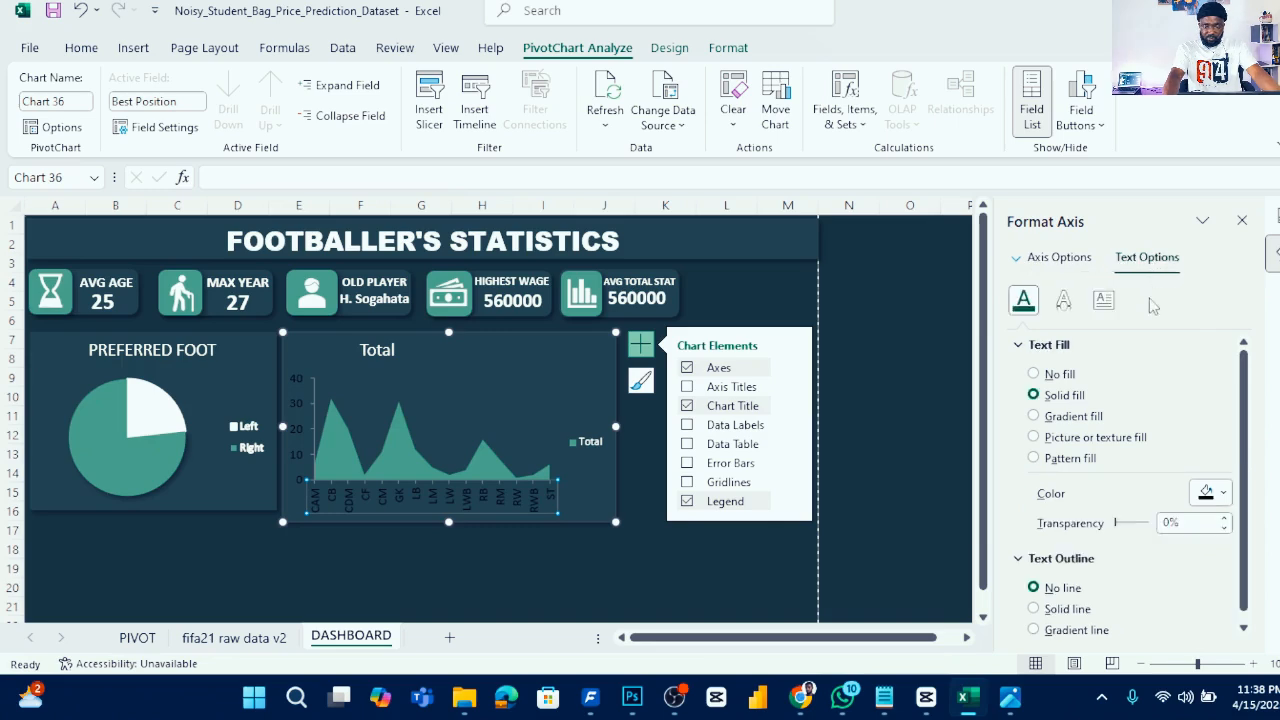
pyautogui.click(1220, 499)
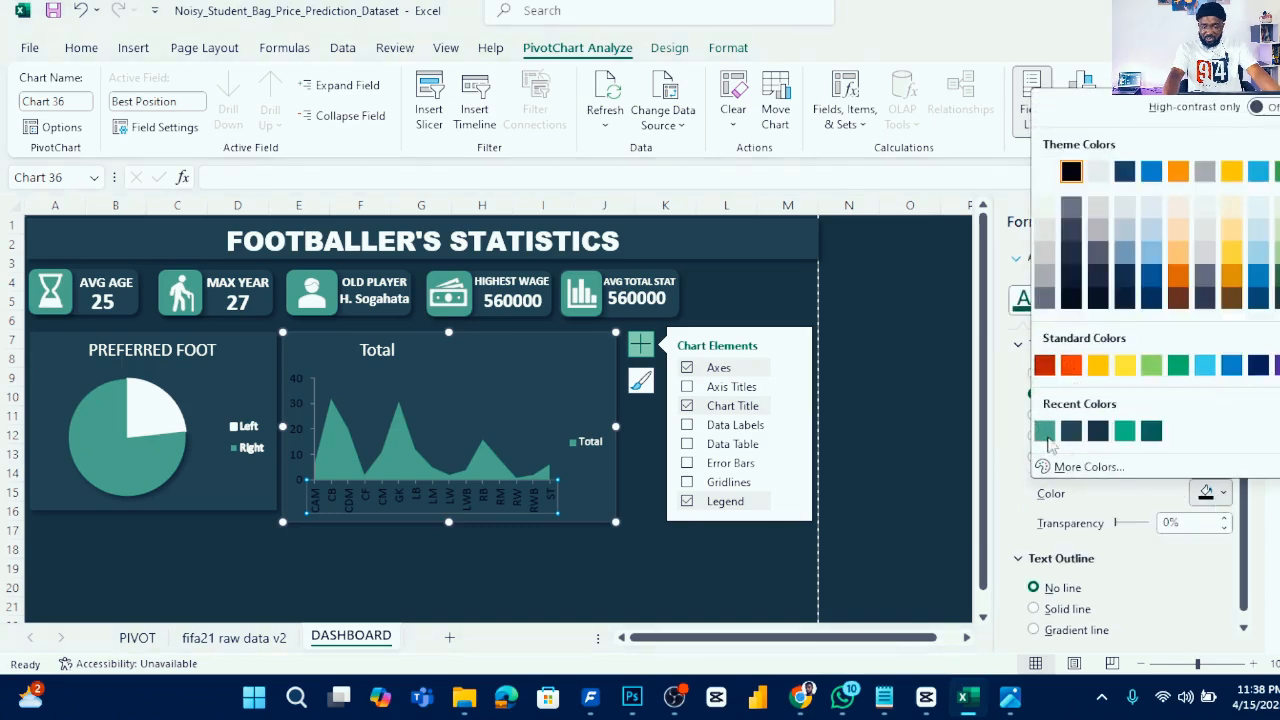
pyautogui.click(1044, 173)
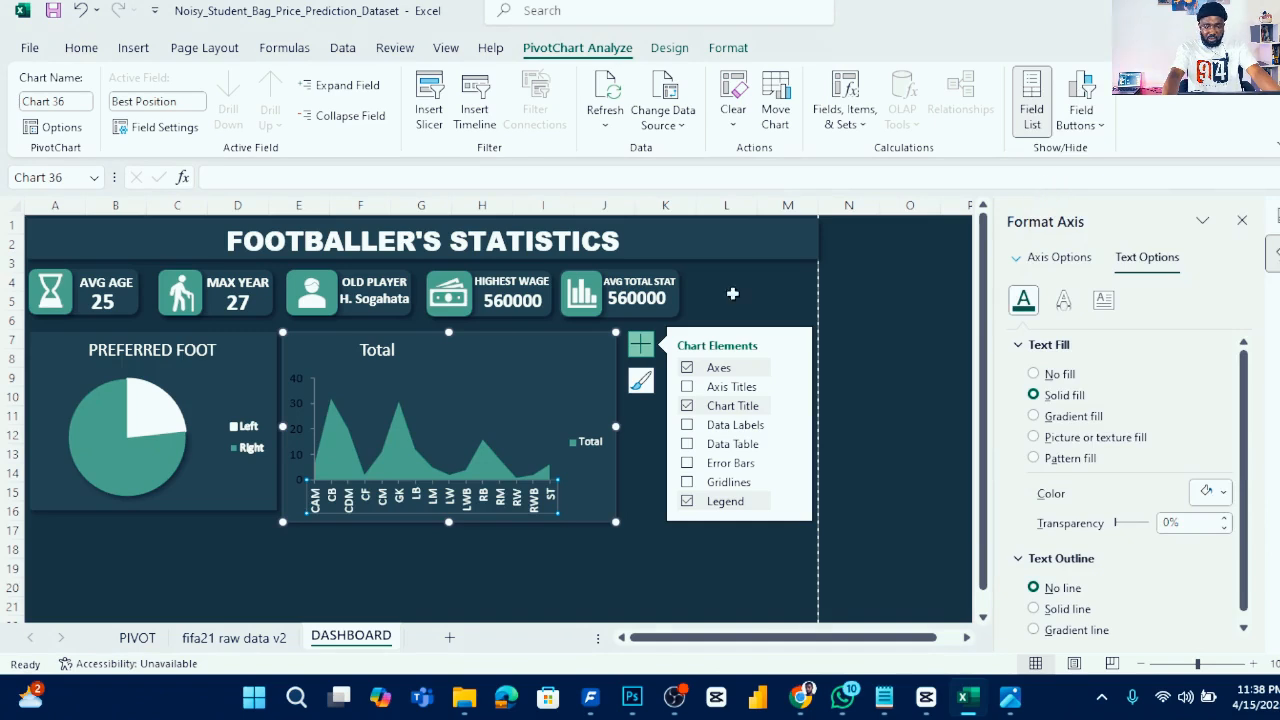
# - Set the vertical axis label text color to white as well
pyautogui.click(301, 405)
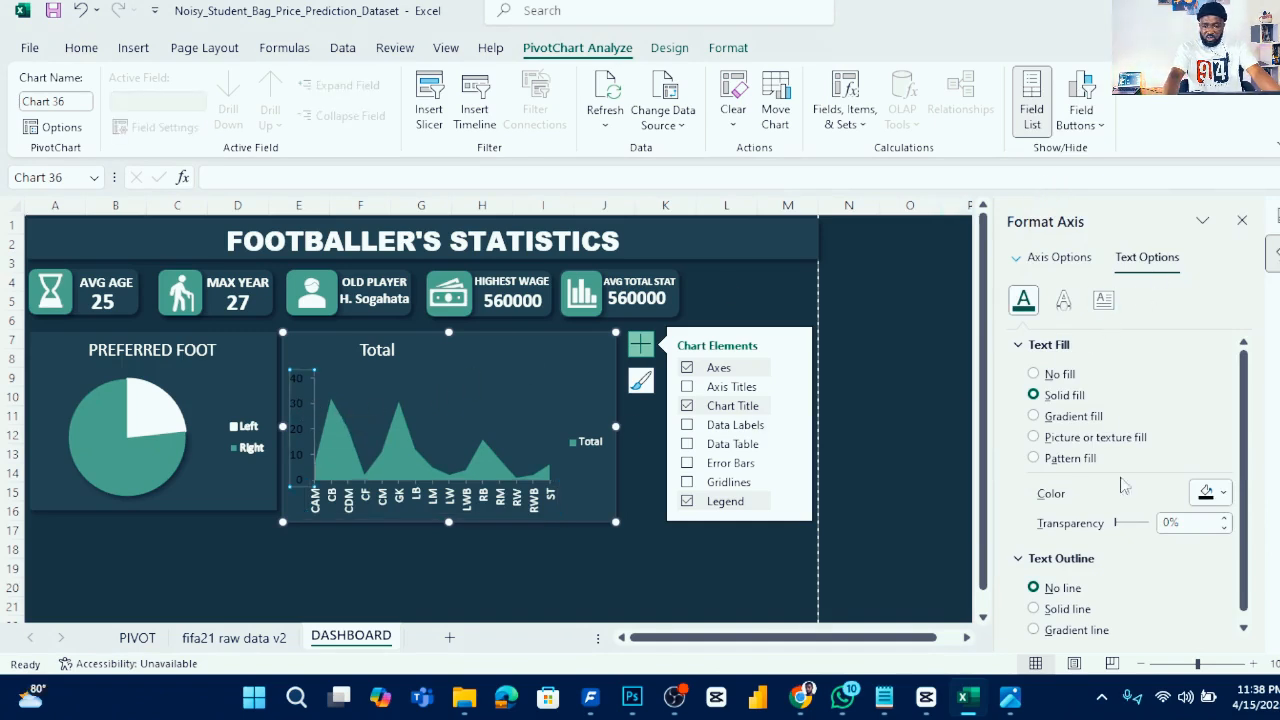
pyautogui.click(1220, 497)
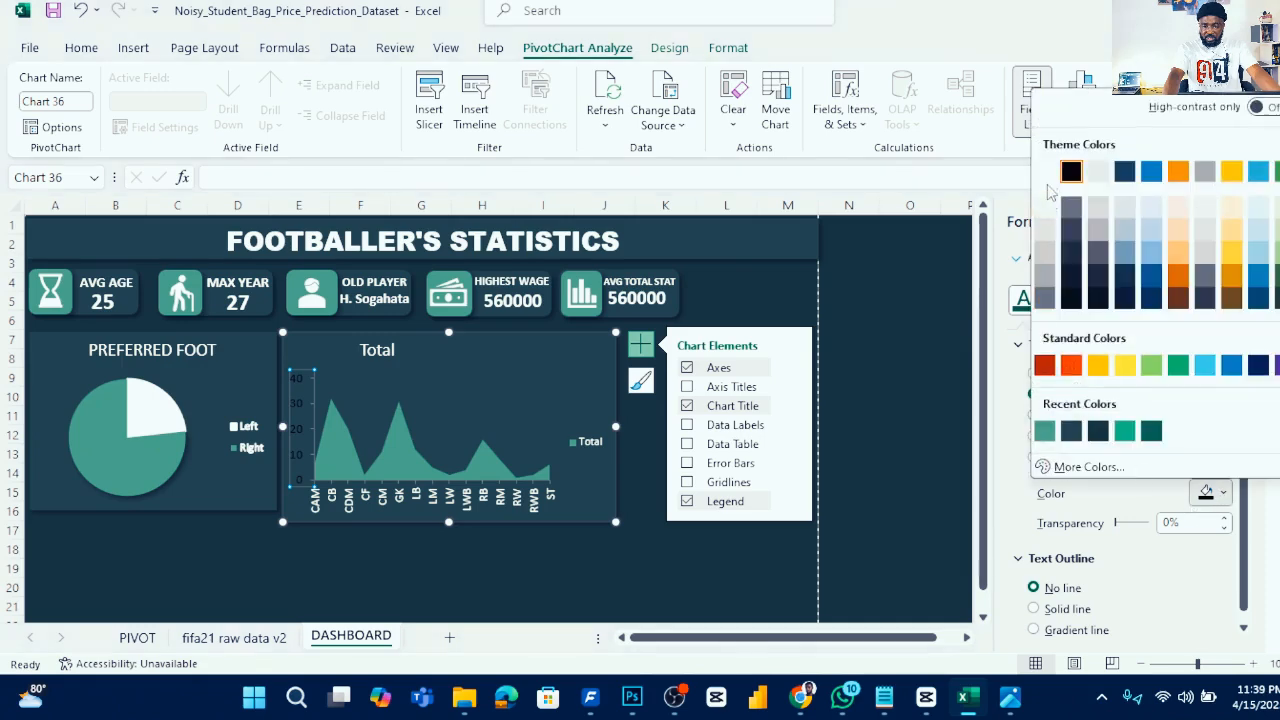
pyautogui.click(1048, 178)
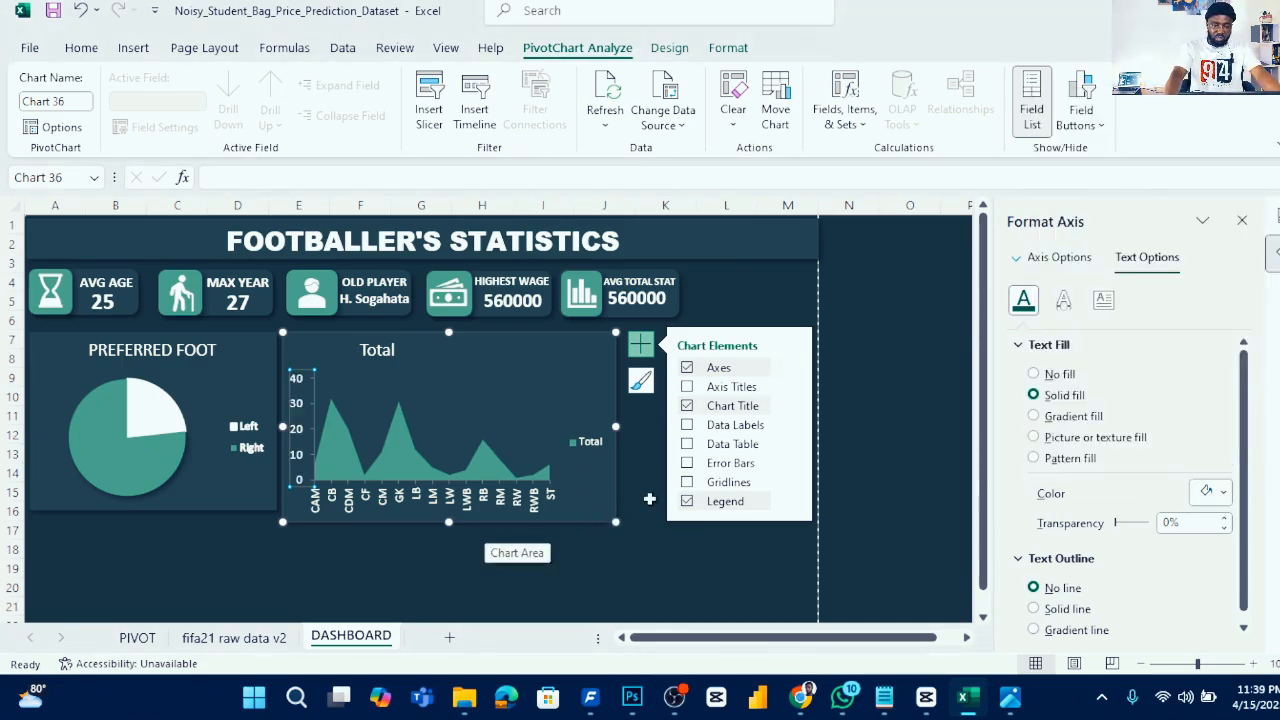
# - Narrow the Best Position chart so it fits neatly within the dashboard's chart row
pyautogui.click(665, 550)
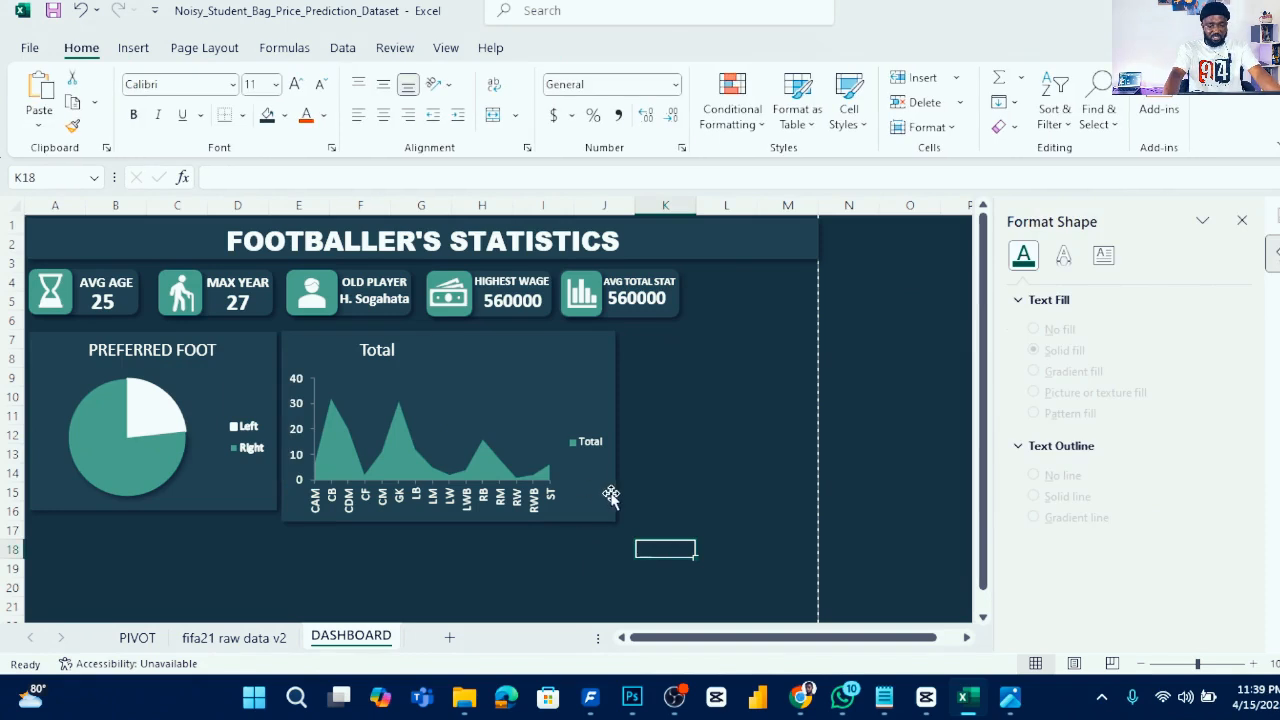
pyautogui.click(575, 485)
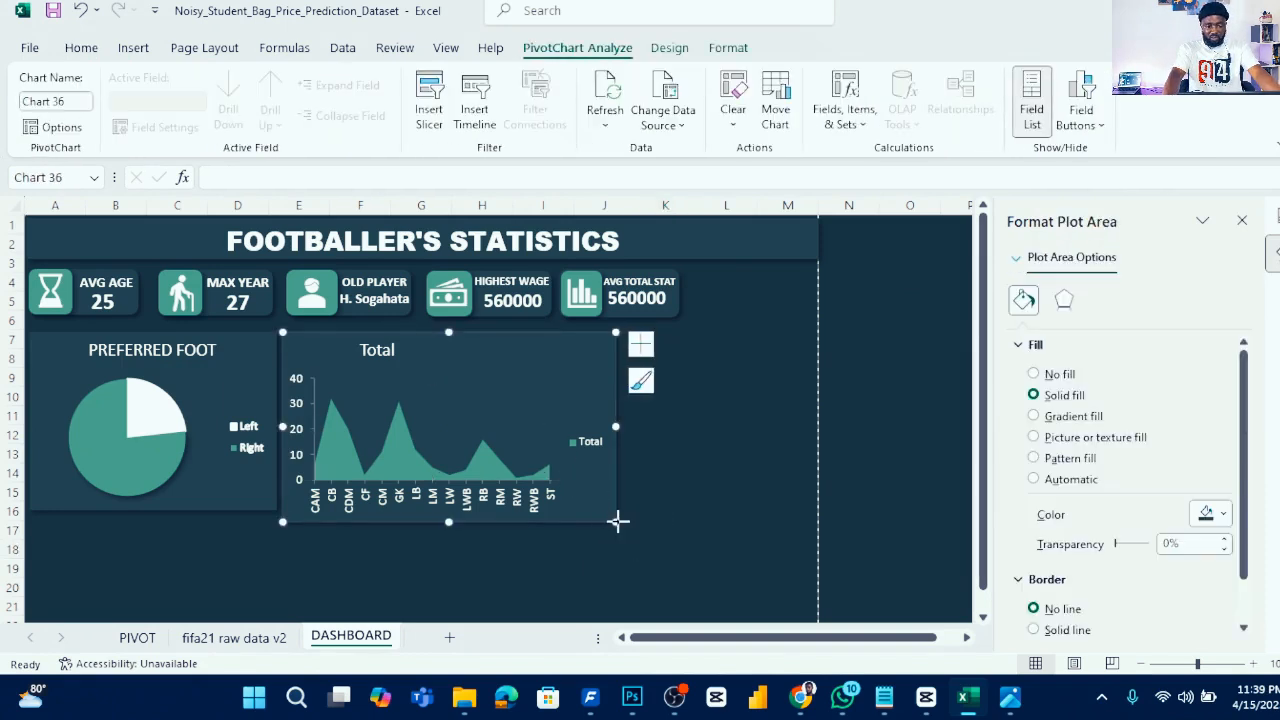
pyautogui.moveTo(578, 507)
pyautogui.mouseDown()
pyautogui.moveTo(610, 505)
pyautogui.moveTo(564, 509)
pyautogui.mouseUp()
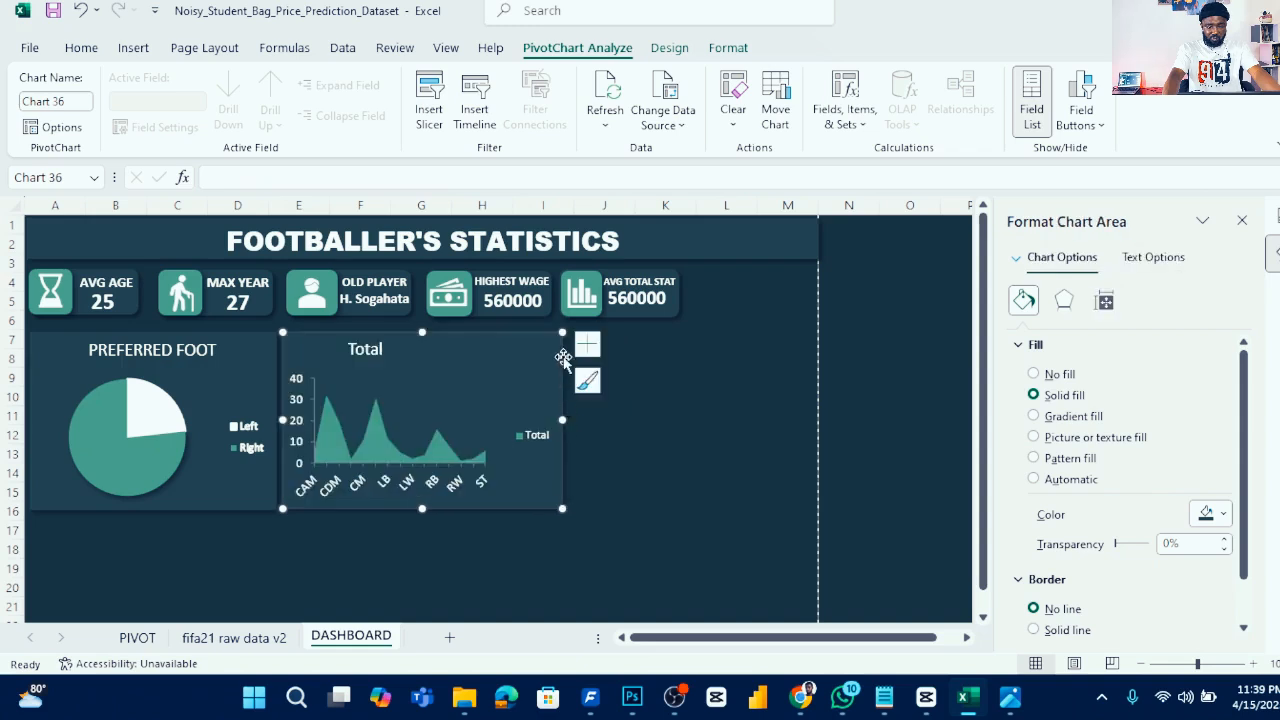
pyautogui.moveTo(562, 333); pyautogui.dragTo(505, 331)
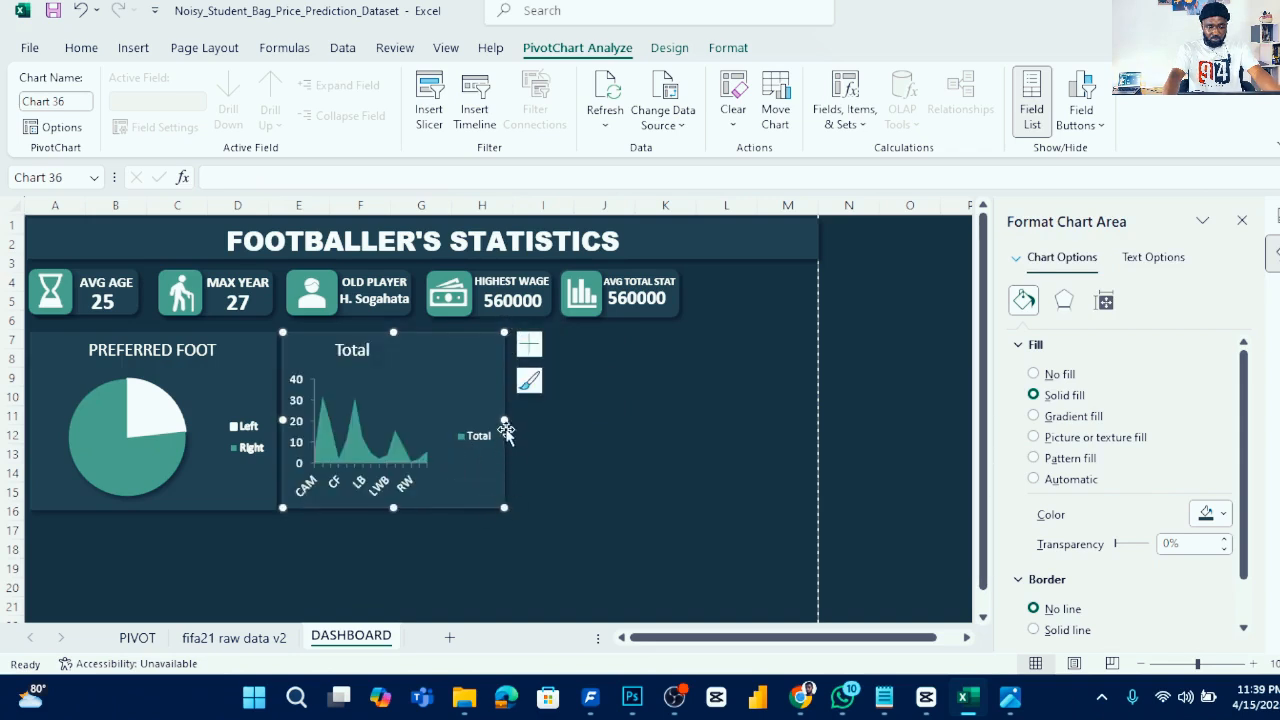
pyautogui.moveTo(505, 419); pyautogui.dragTo(515, 420)
# - Remove the legend from the Best Position chart
pyautogui.click(494, 437)
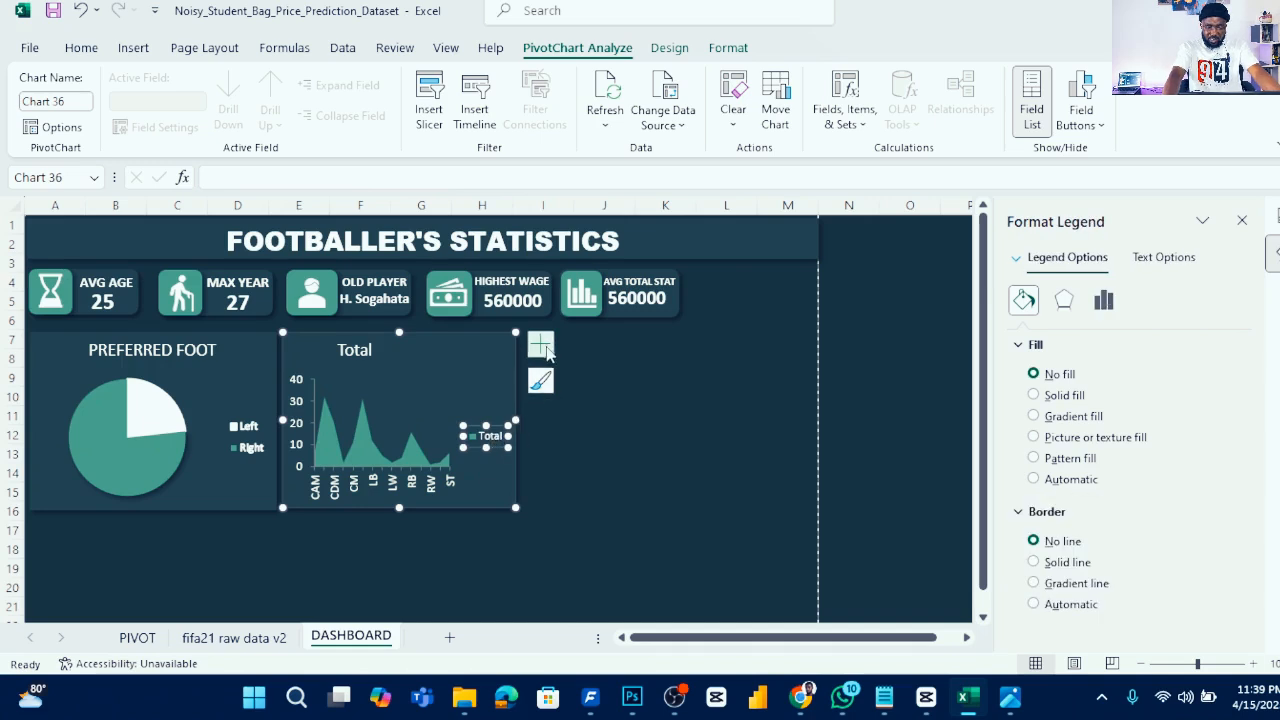
pyautogui.click(540, 345)
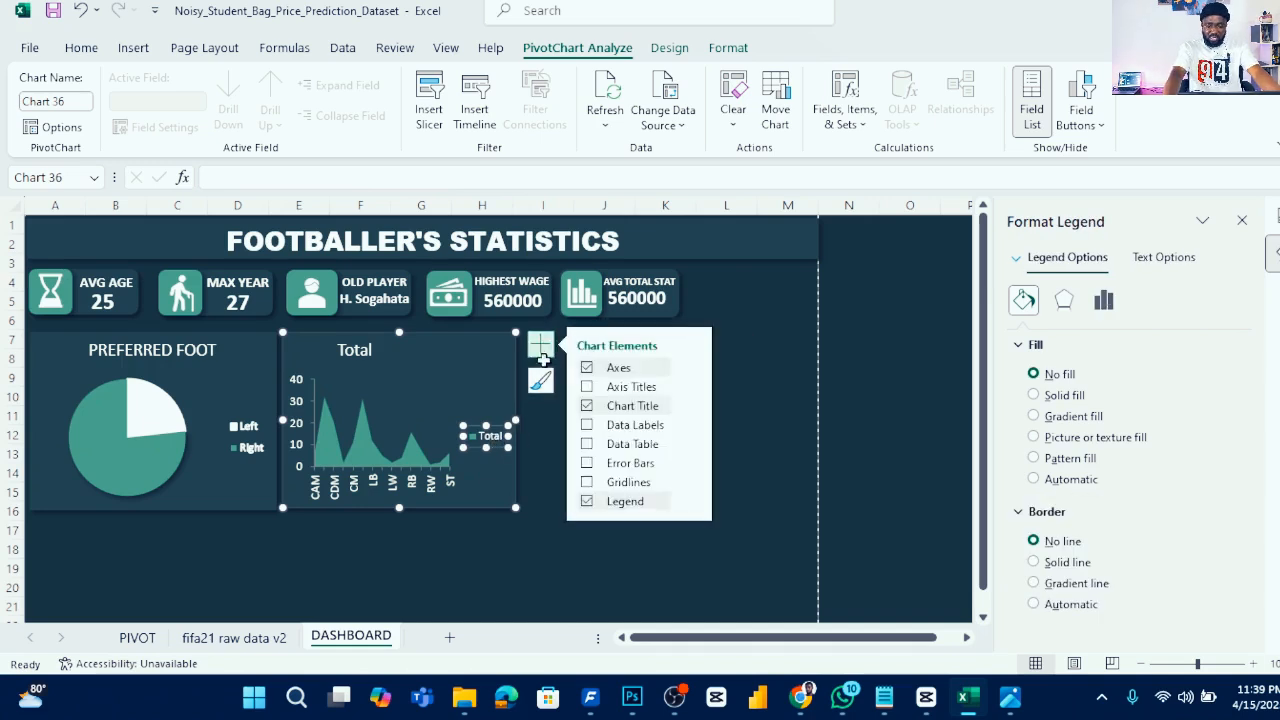
pyautogui.click(588, 502)
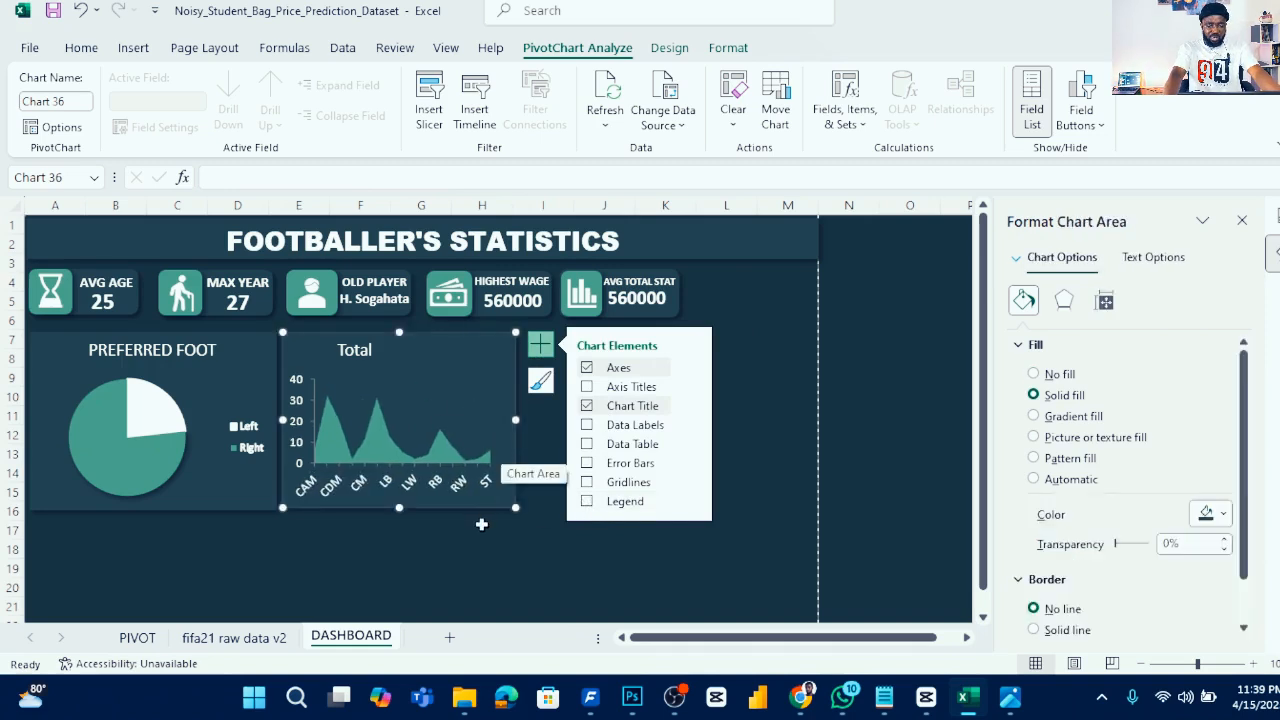
# - Change the Best Position chart to a 2-D Line chart
pyautogui.click(434, 402)
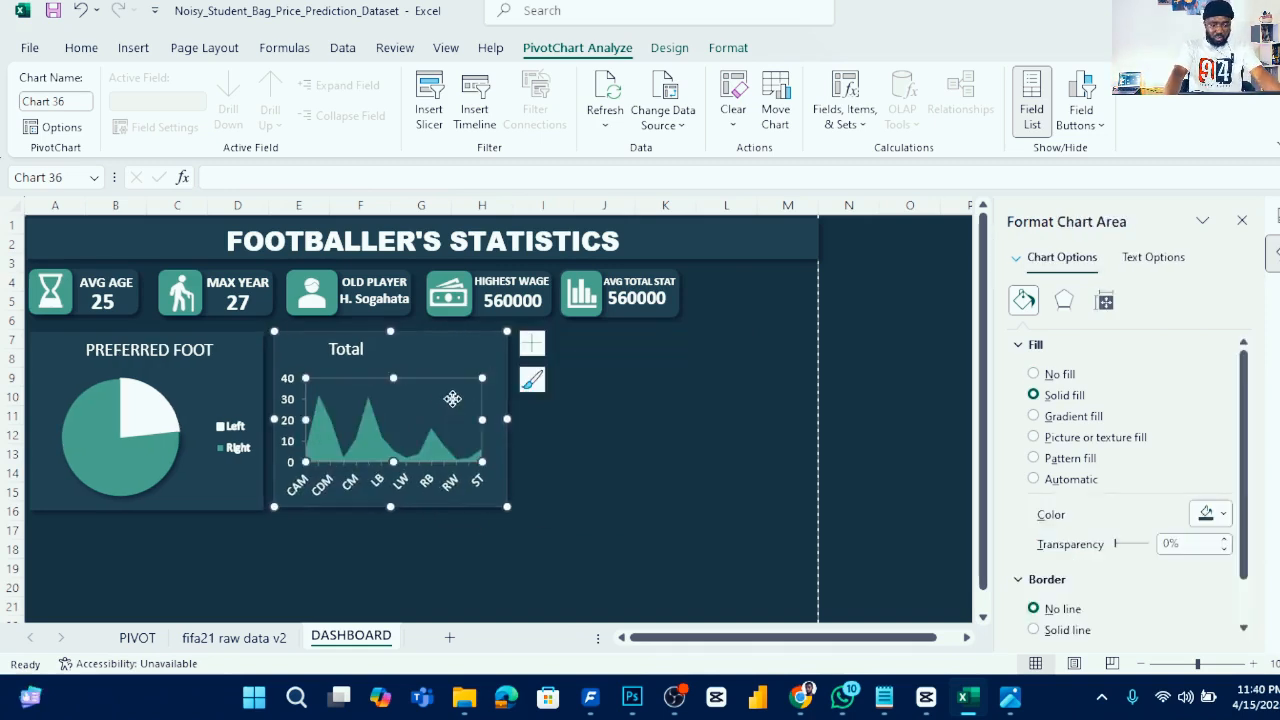
pyautogui.click(453, 400)
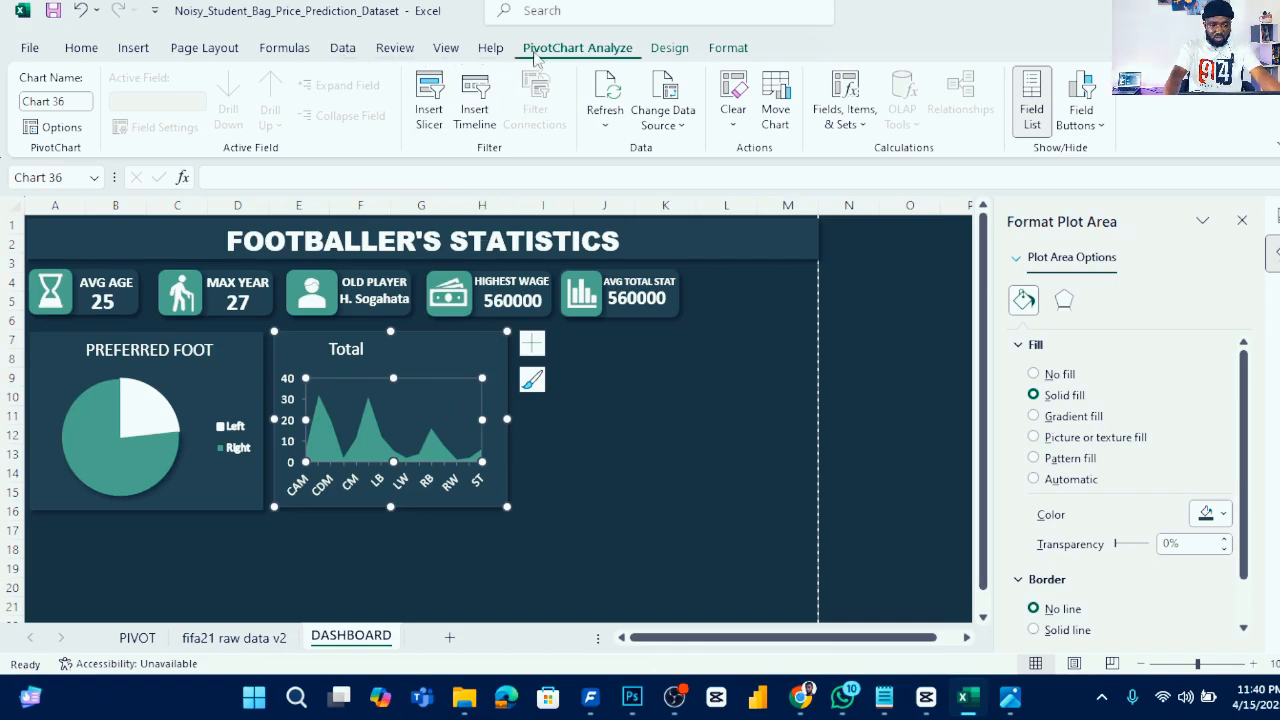
pyautogui.click(134, 48)
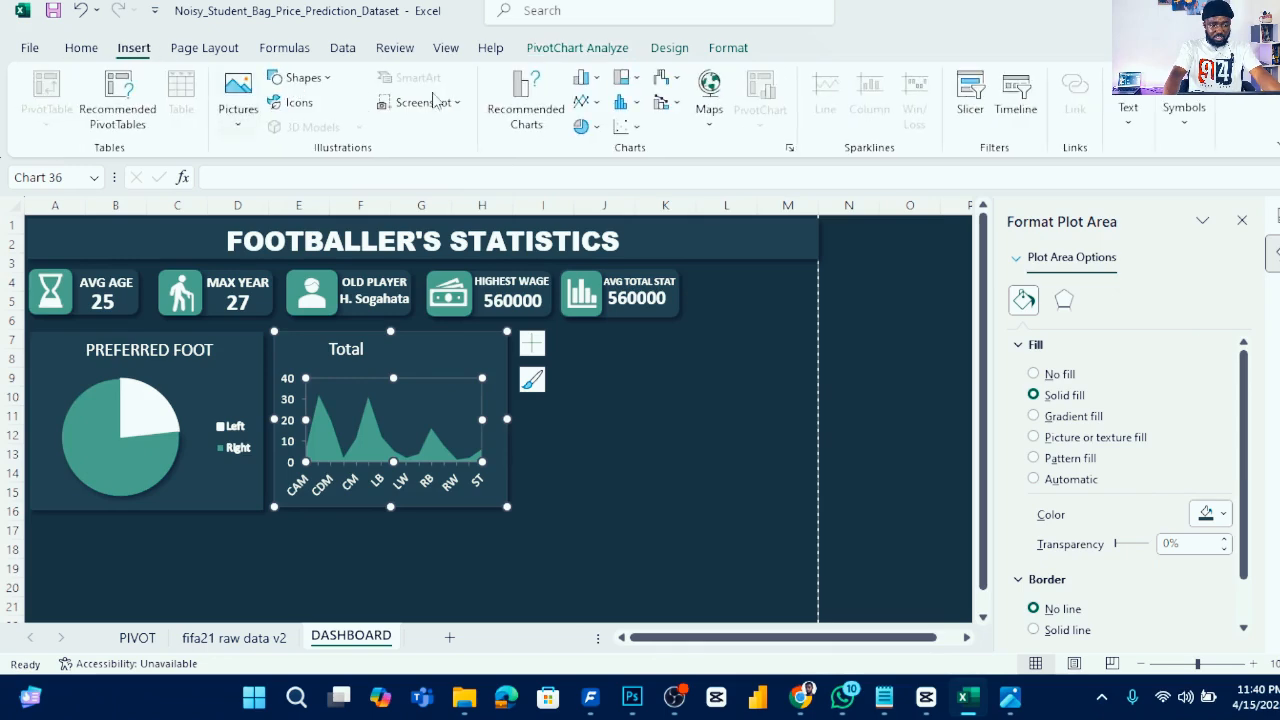
pyautogui.click(583, 103)
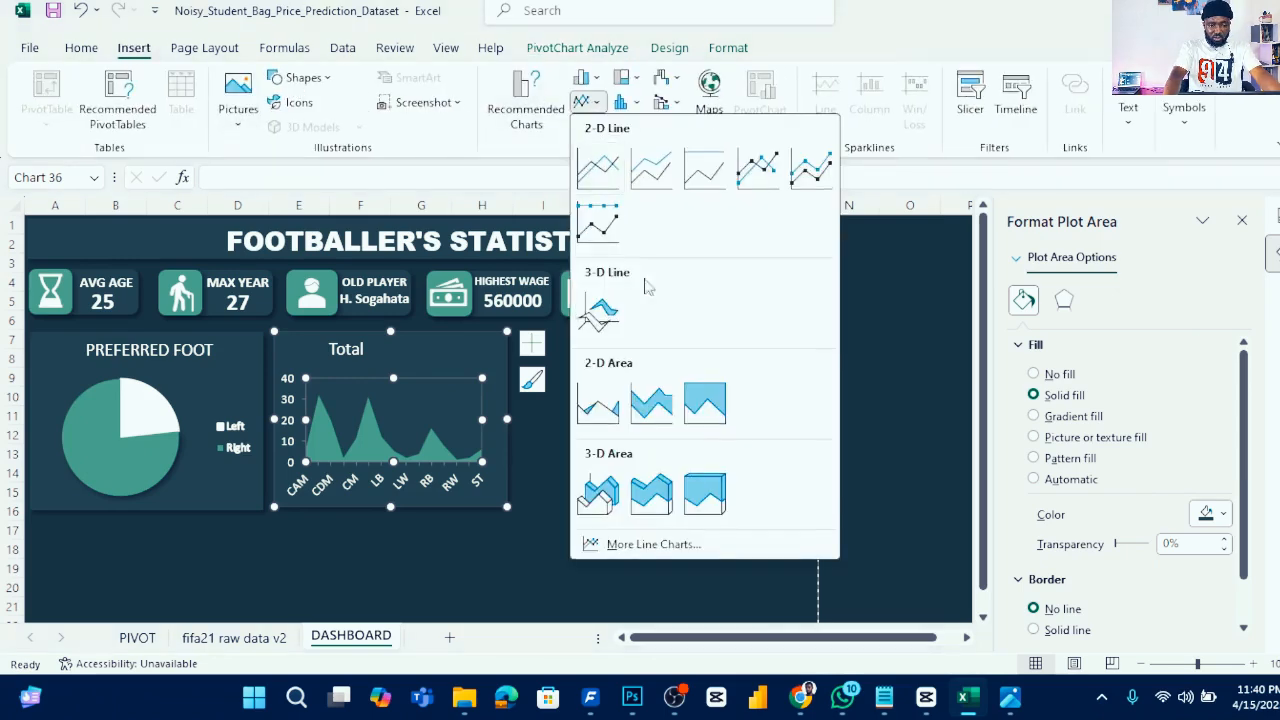
pyautogui.click(601, 180)
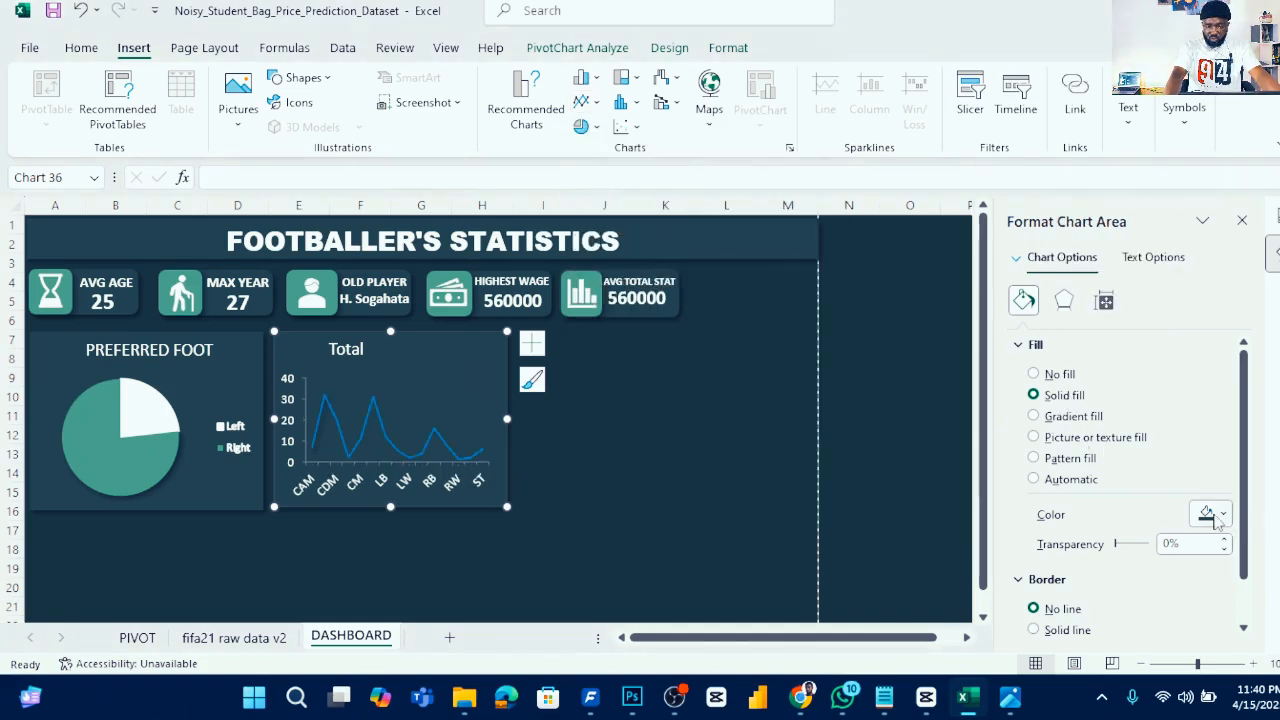
# - Set the line series color to the recently used teal shade
pyautogui.click(395, 446)
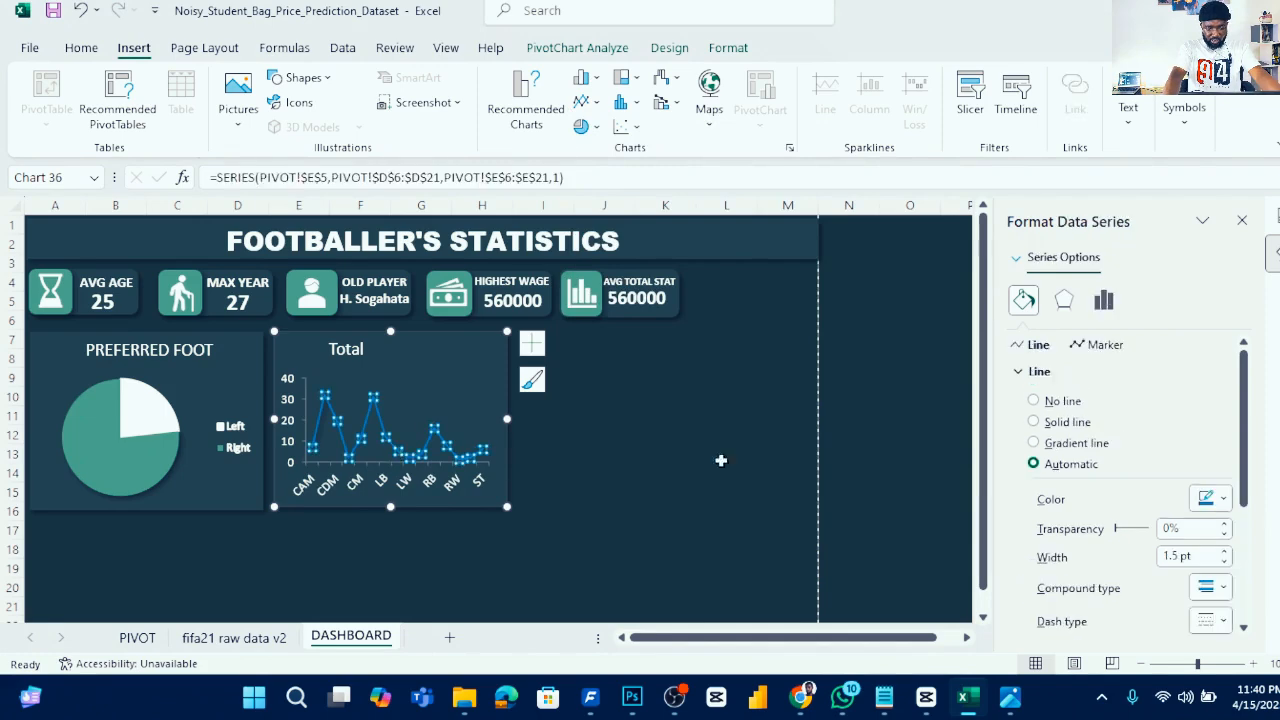
pyautogui.click(1222, 502)
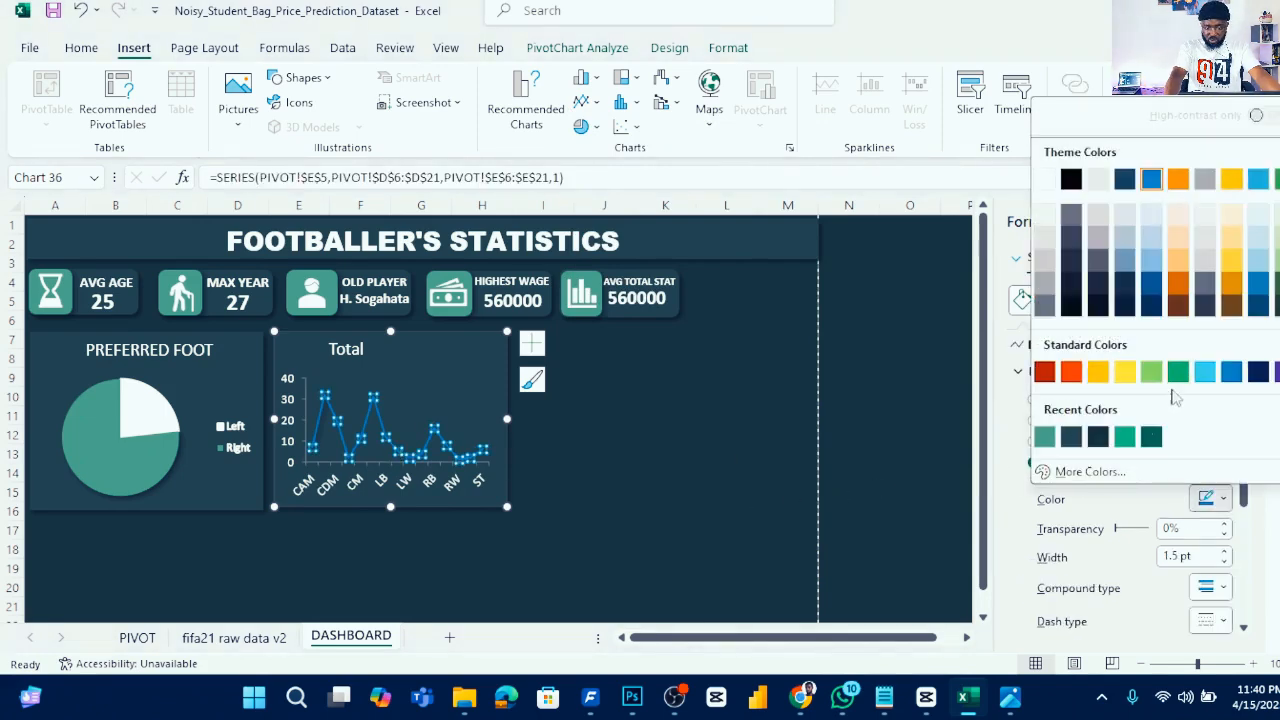
pyautogui.click(1044, 438)
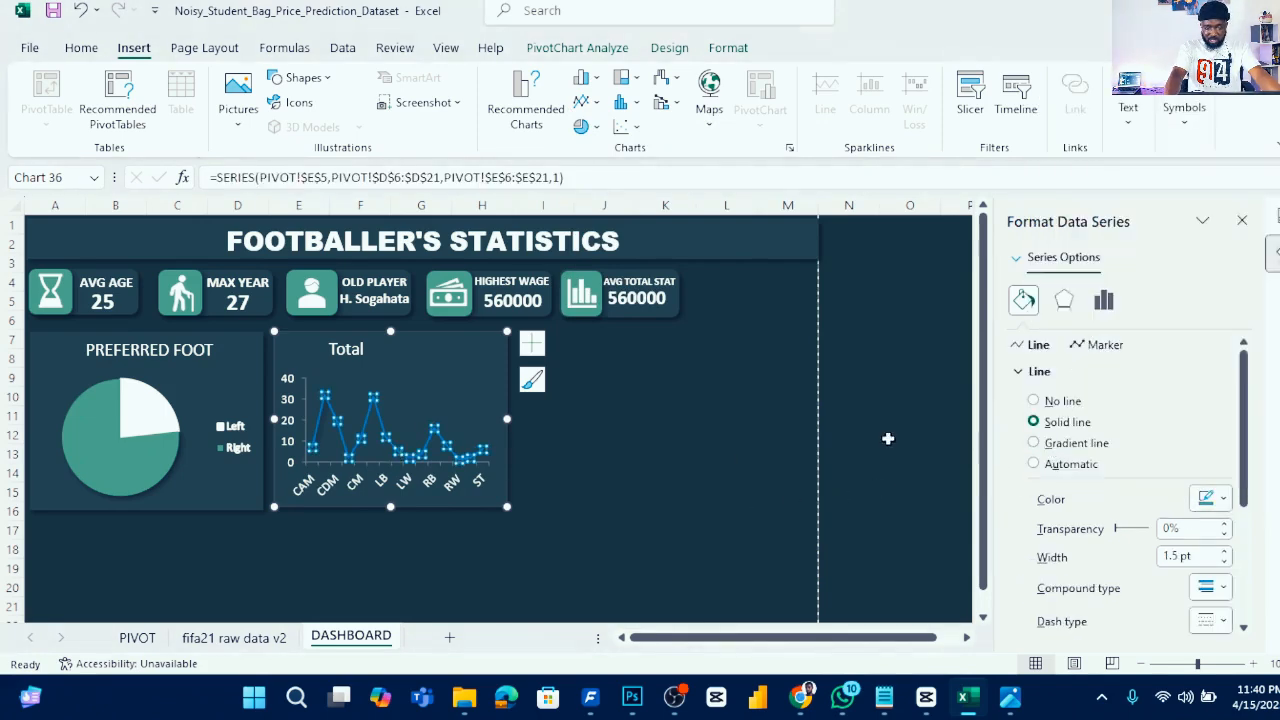
# - Move the line chart below the pie chart and stretch it wide across the dashboard
pyautogui.click(435, 390)
pyautogui.click(457, 352)
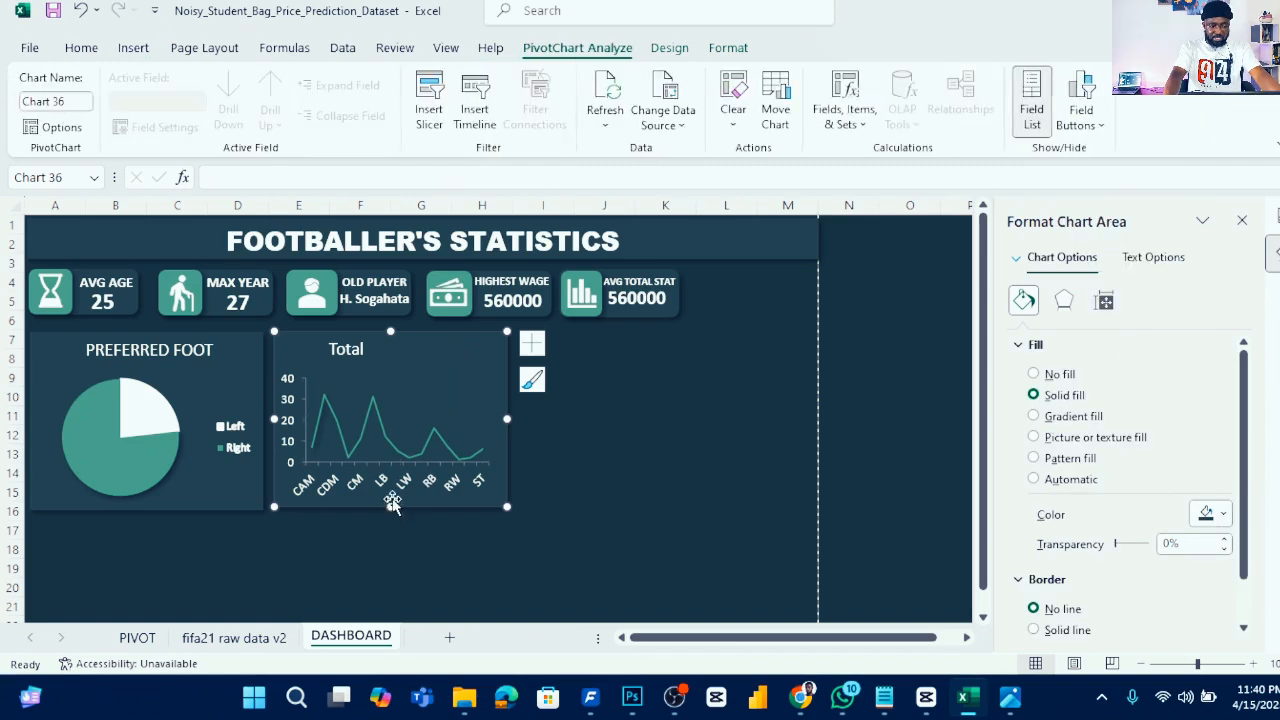
pyautogui.moveTo(426, 366); pyautogui.dragTo(215, 550)
pyautogui.scroll(-5, 580, 435)
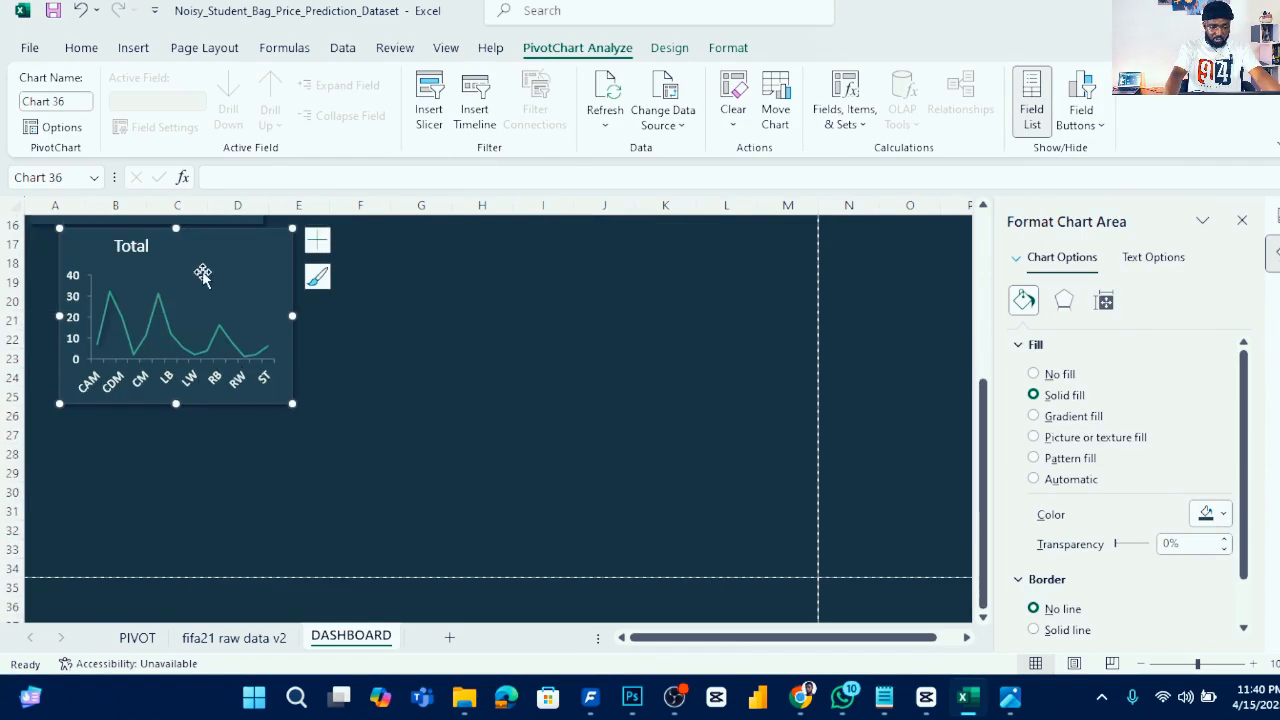
pyautogui.scroll(2, 297, 345)
pyautogui.moveTo(223, 323); pyautogui.dragTo(194, 340)
pyautogui.moveTo(263, 477); pyautogui.dragTo(667, 511)
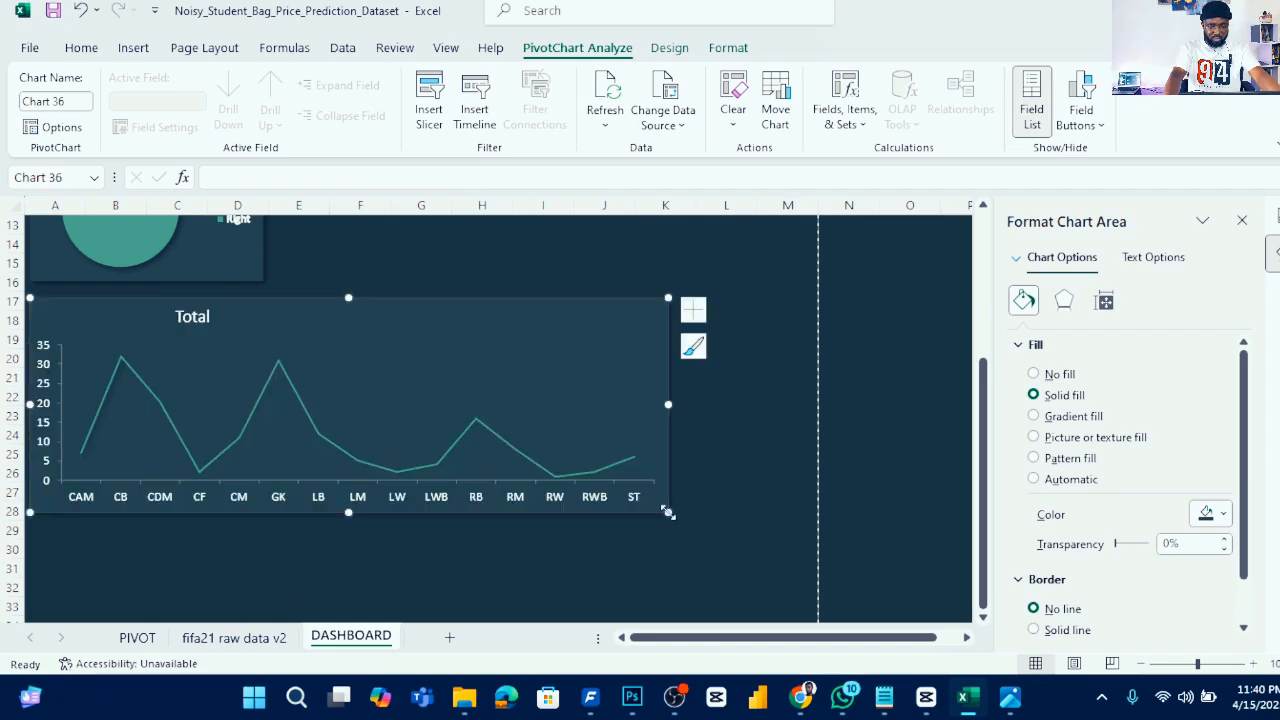
# - Retitle the line chart BEST POSITION and centre the title over the chart
pyautogui.scroll(3, 257, 443)
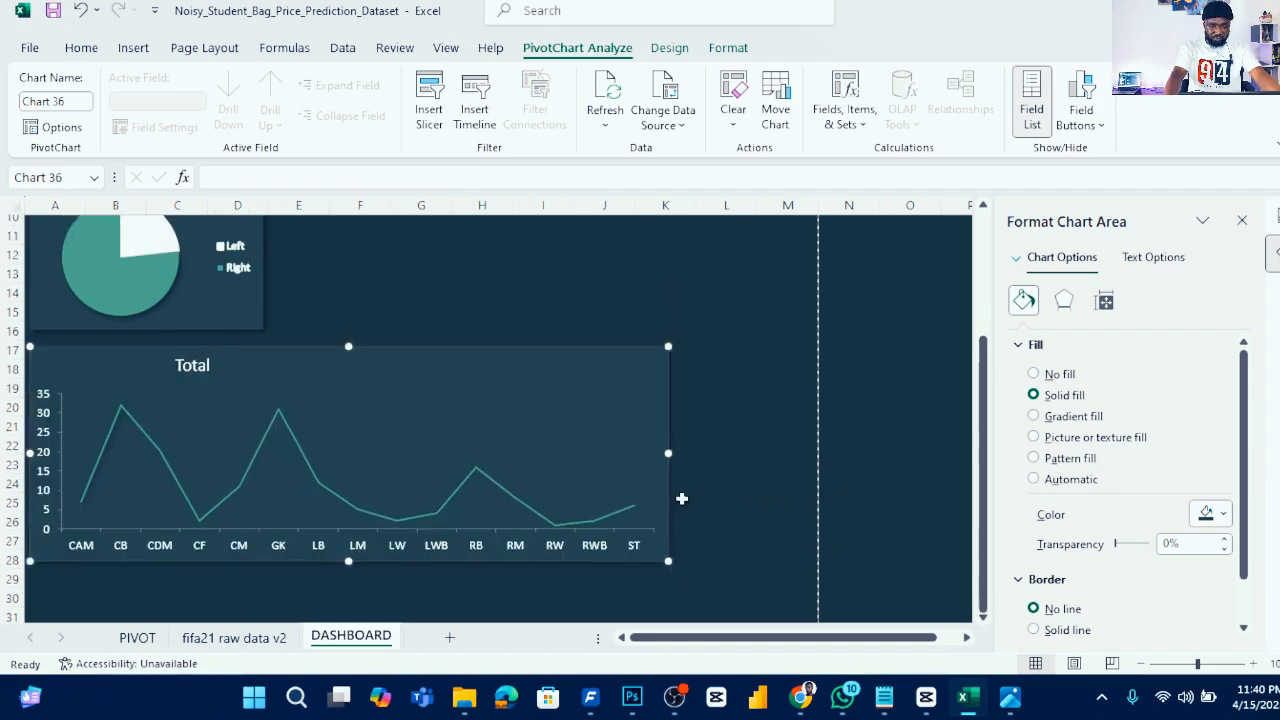
pyautogui.scroll(-1, 210, 448)
pyautogui.scroll(1, 543, 466)
pyautogui.scroll(-1, 469, 471)
pyautogui.click(210, 435)
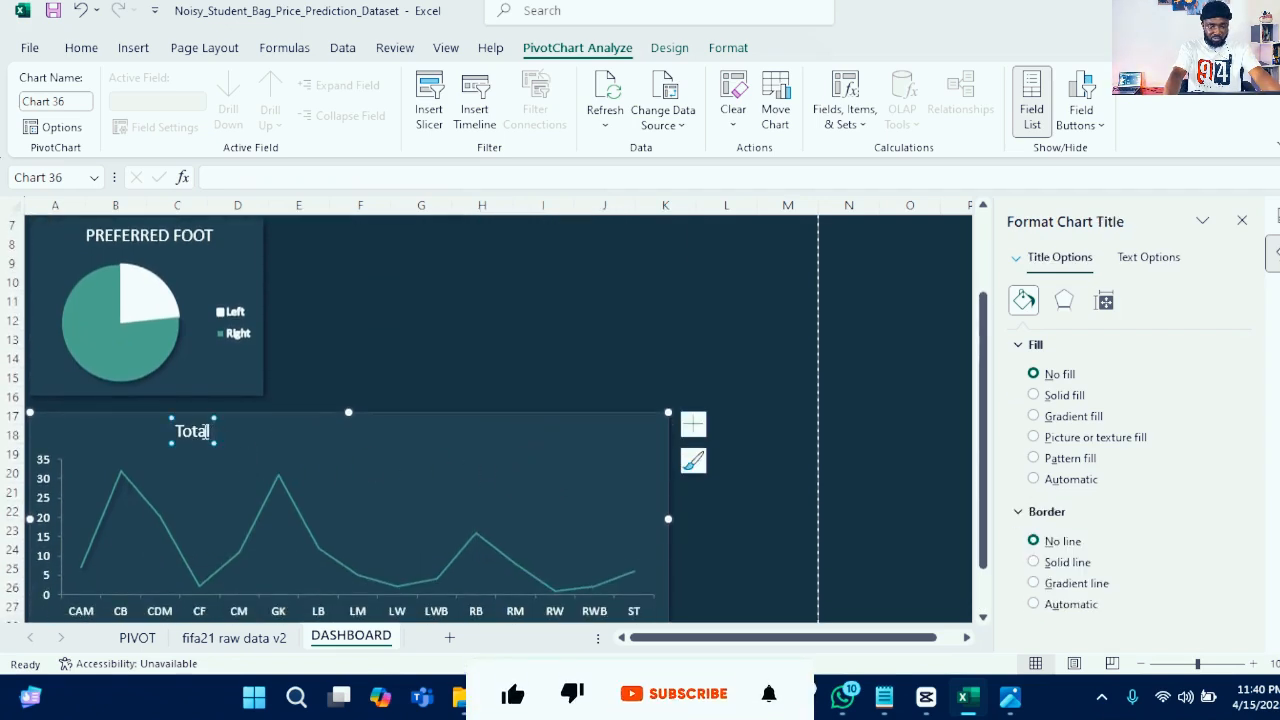
pyautogui.doubleClick(208, 431)
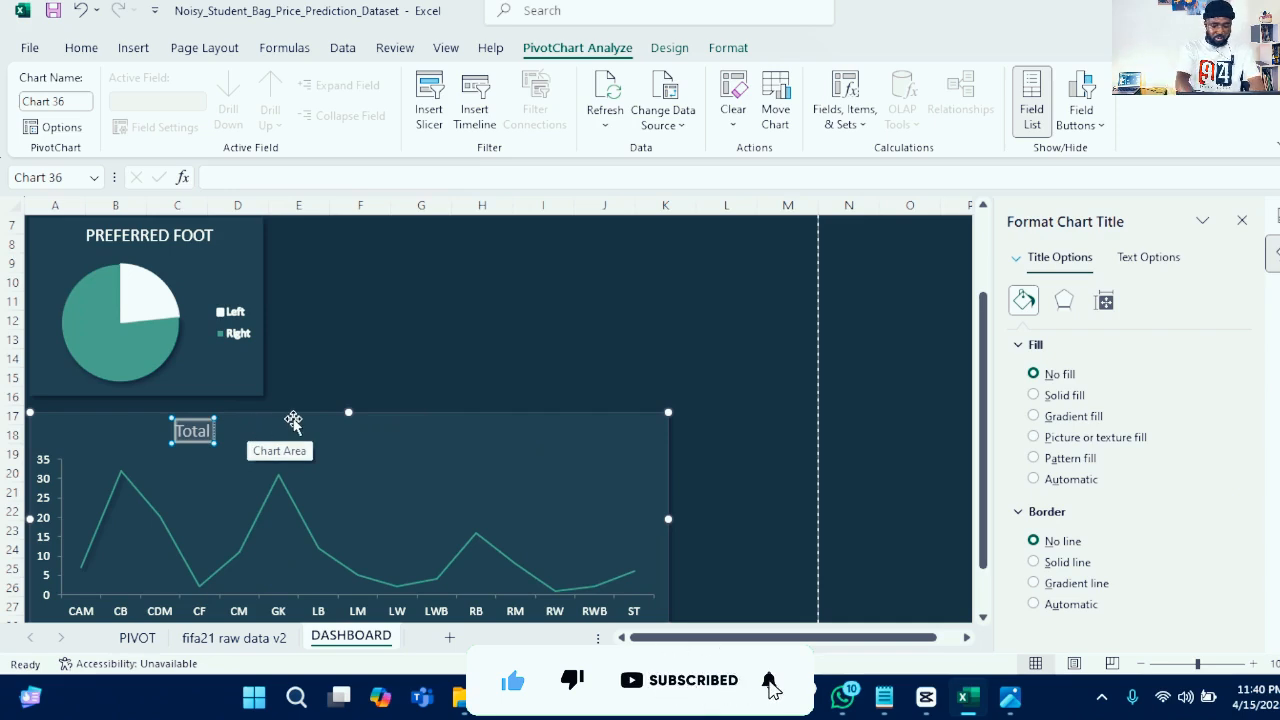
pyautogui.write('BEST')
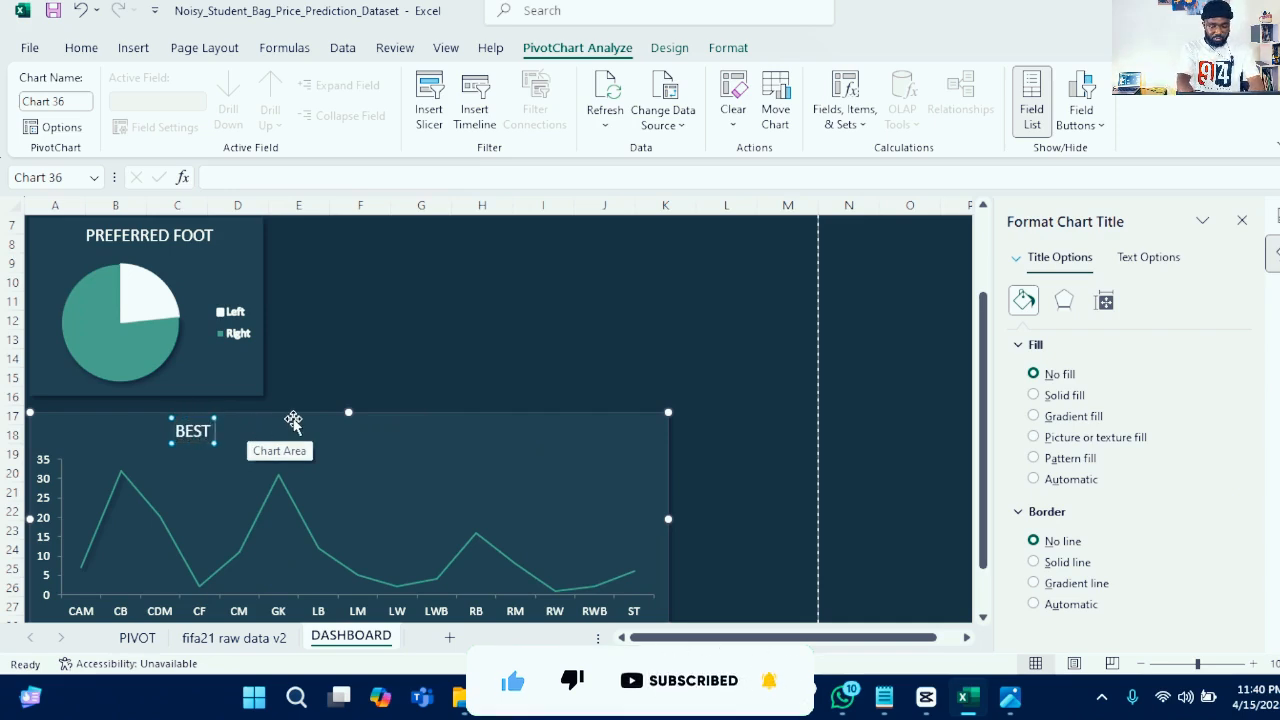
pyautogui.write(' POSIT')
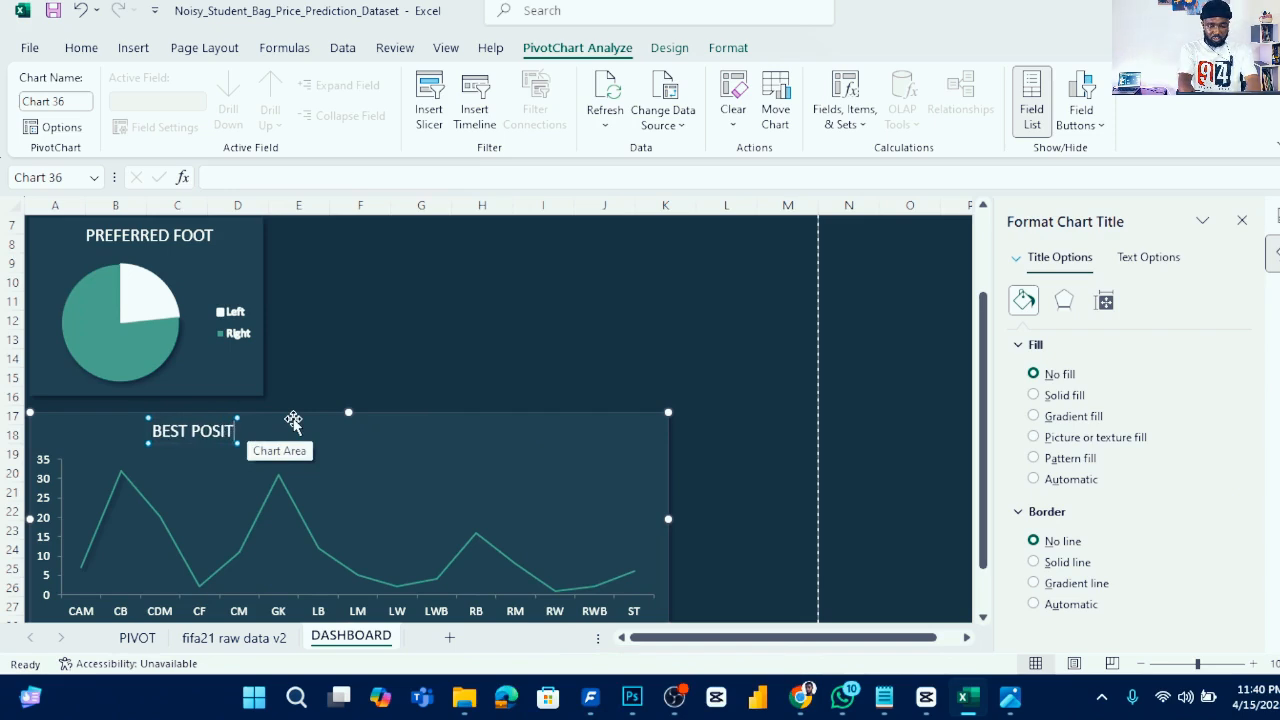
pyautogui.write('ION')
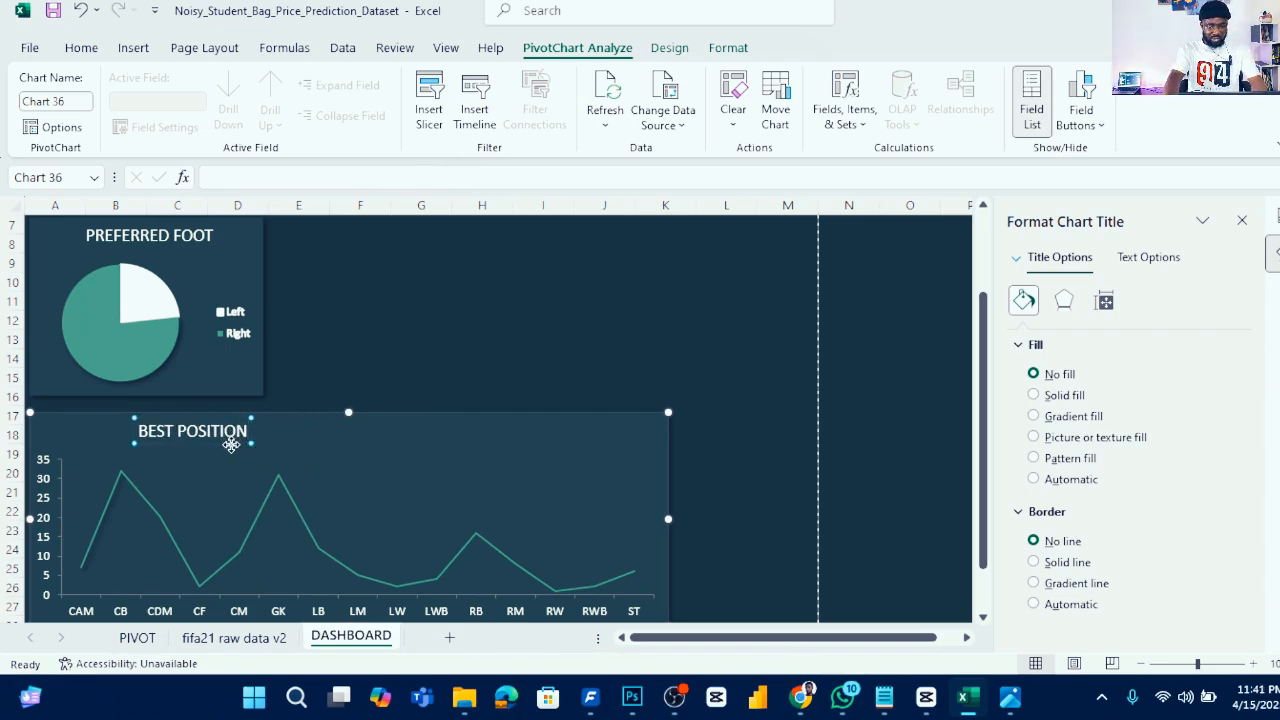
pyautogui.moveTo(335, 446); pyautogui.dragTo(357, 451)
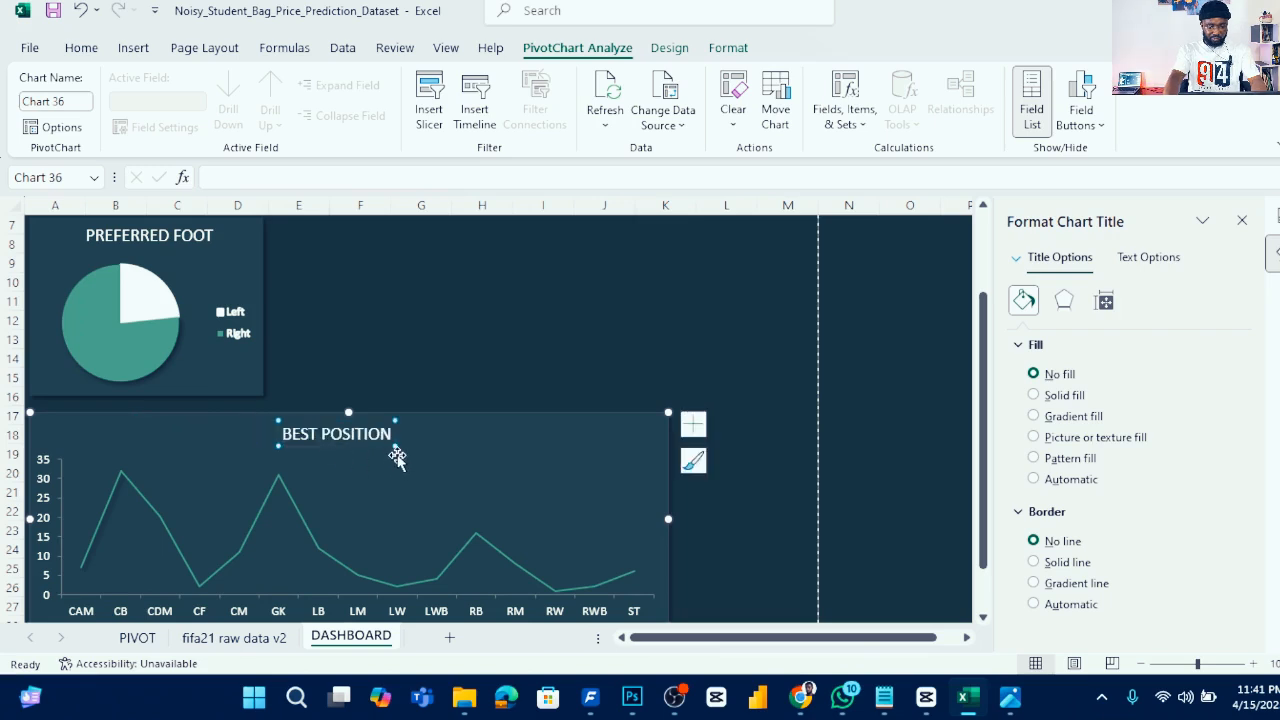
pyautogui.click(510, 360)
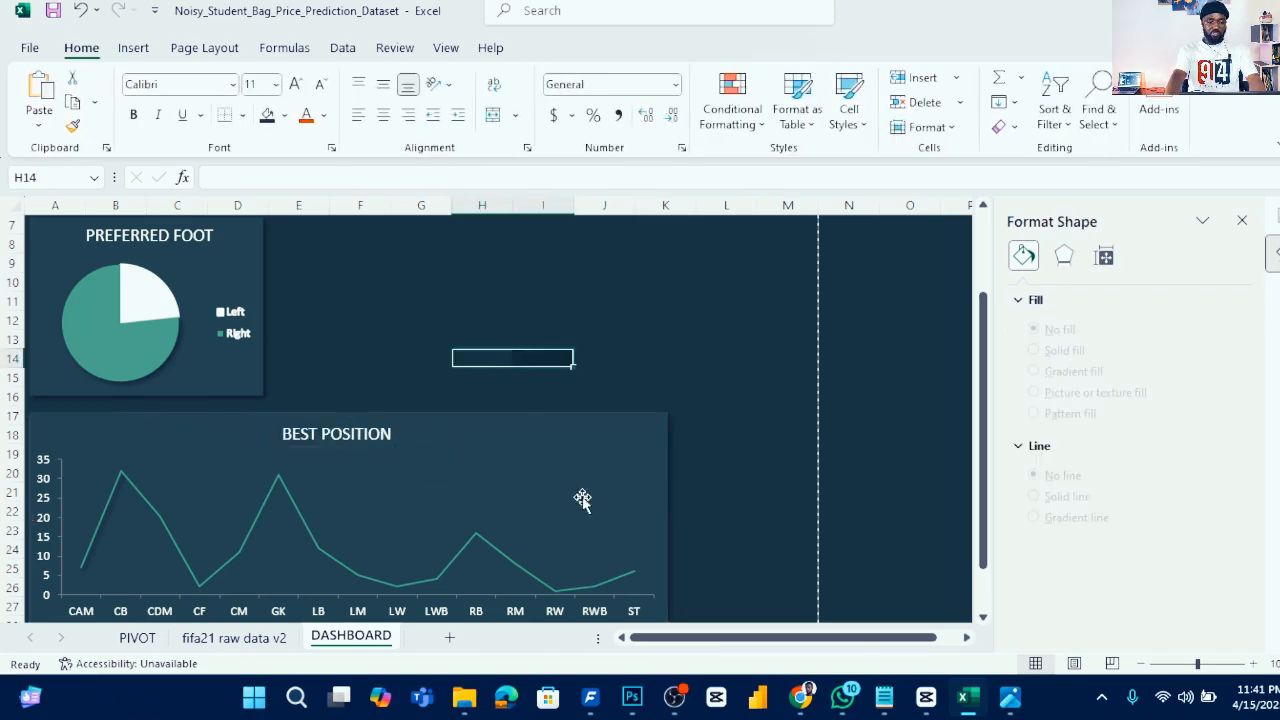
pyautogui.scroll(-1, 655, 480)
pyautogui.scroll(3, 650, 430)
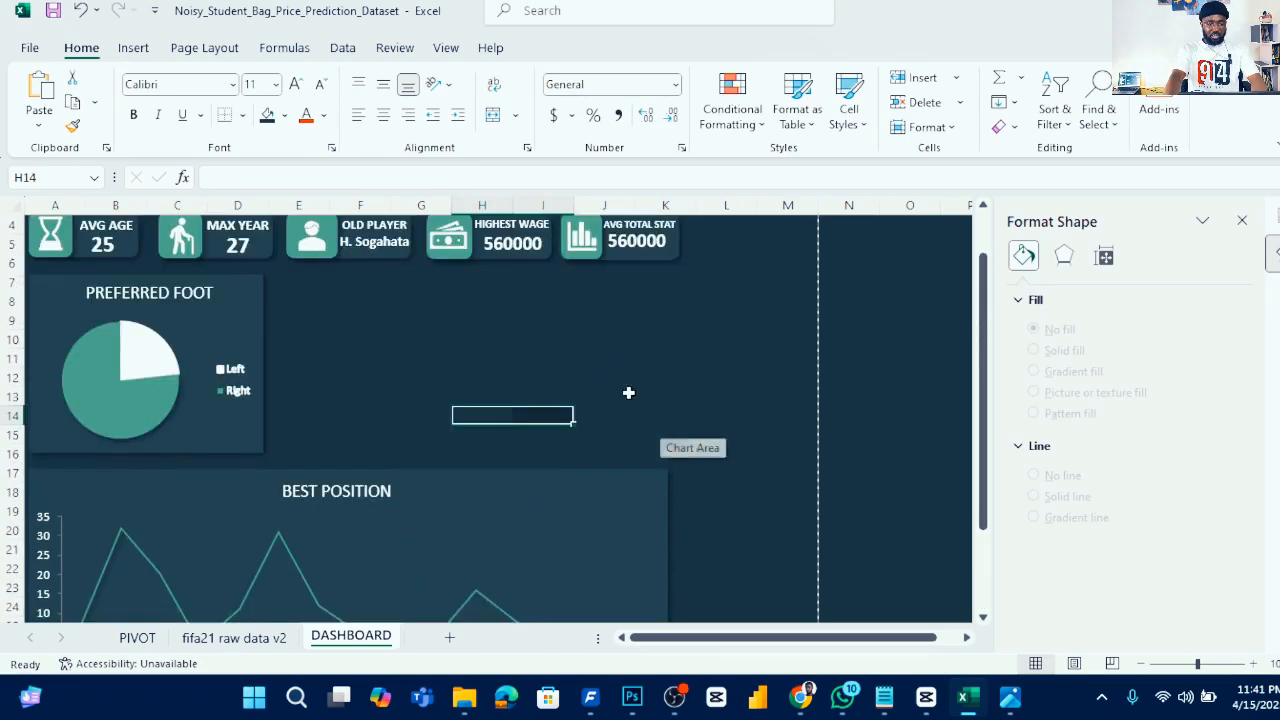
pyautogui.moveTo(1008, 700)
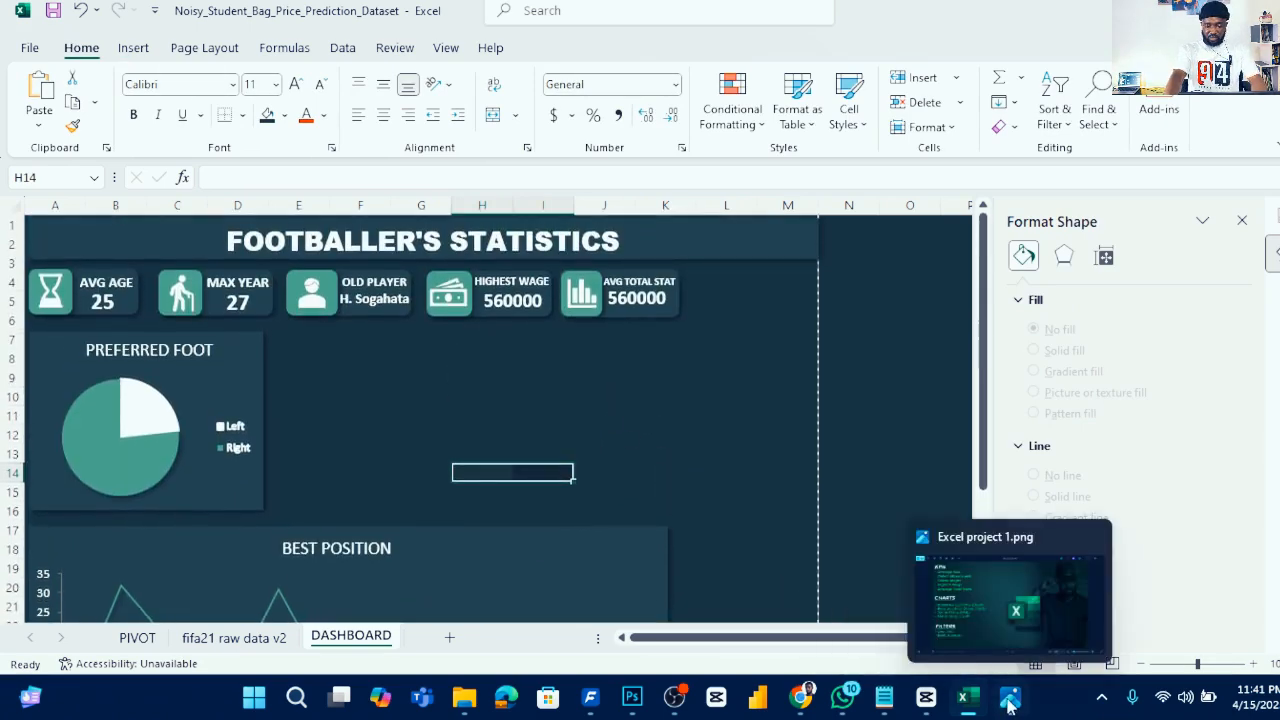
pyautogui.click(998, 607)
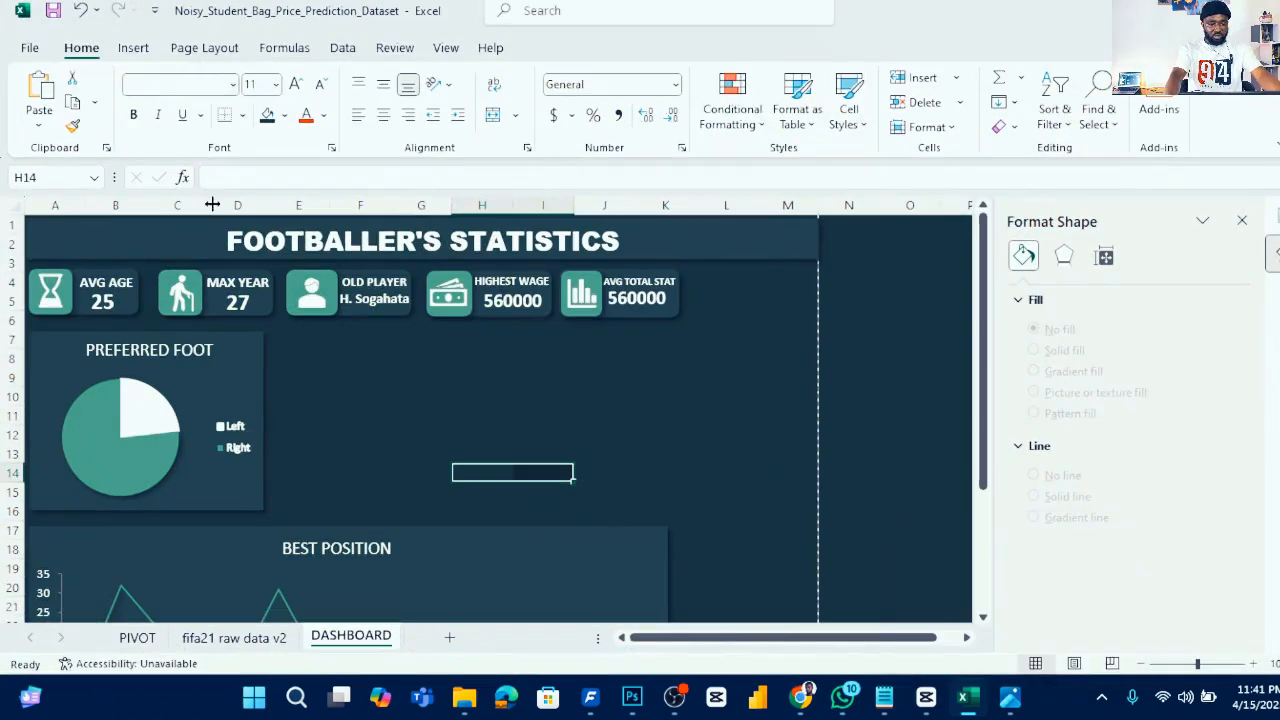
# - Copy the Preferred Foot pivot table and paste the copy a few rows below it on the PIVOT sheet
pyautogui.click(137, 636)
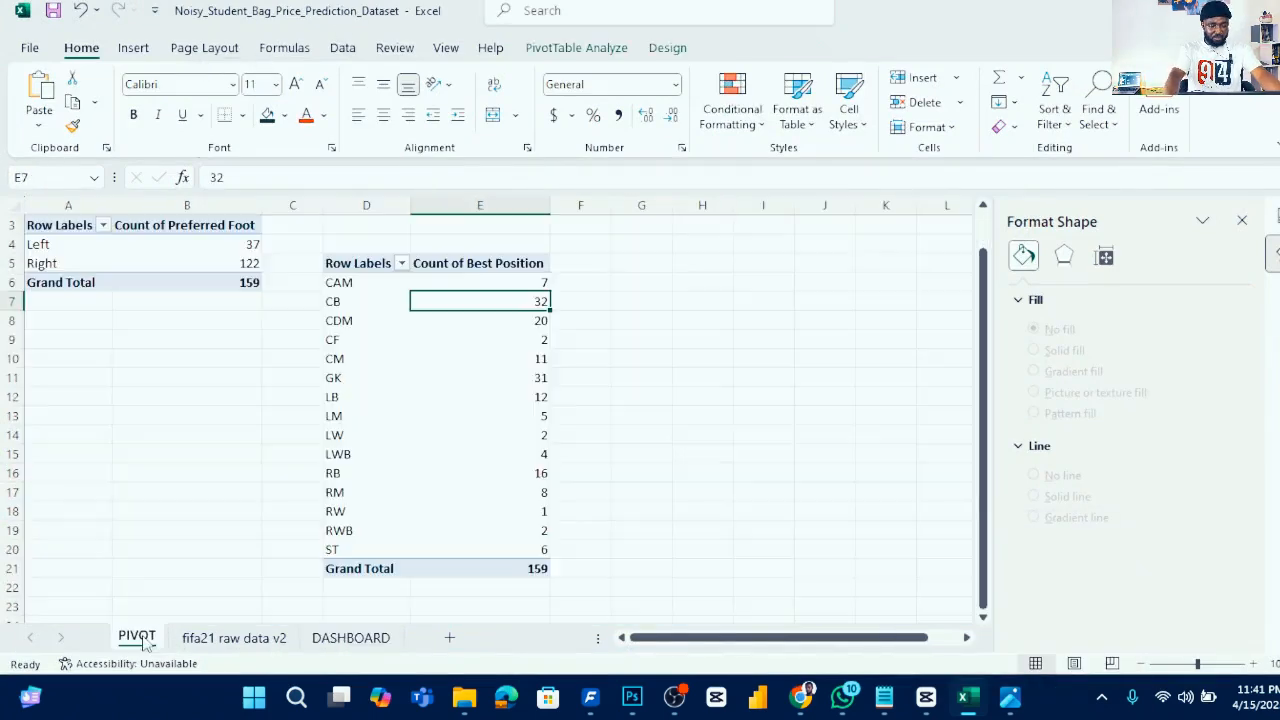
pyautogui.moveTo(51, 224); pyautogui.dragTo(242, 282)
pyautogui.hotkey('ctrl', 'c')
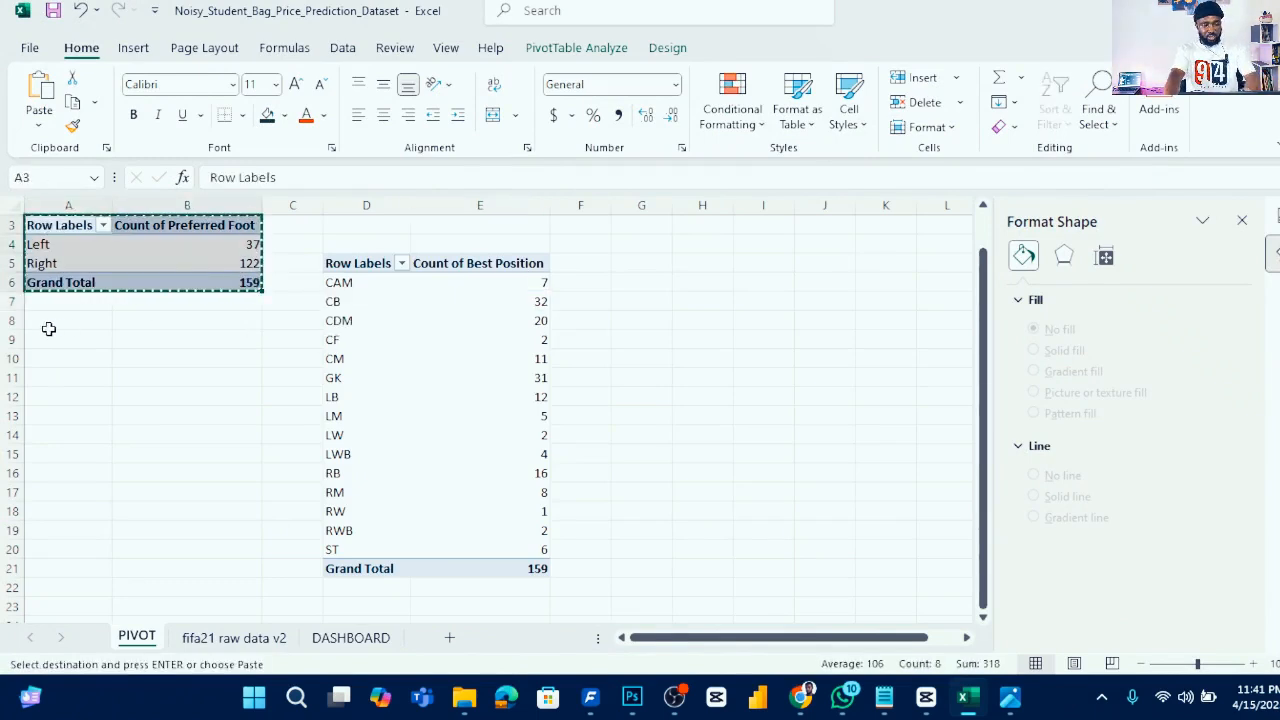
pyautogui.click(51, 336)
pyautogui.hotkey('ctrl', 'v')
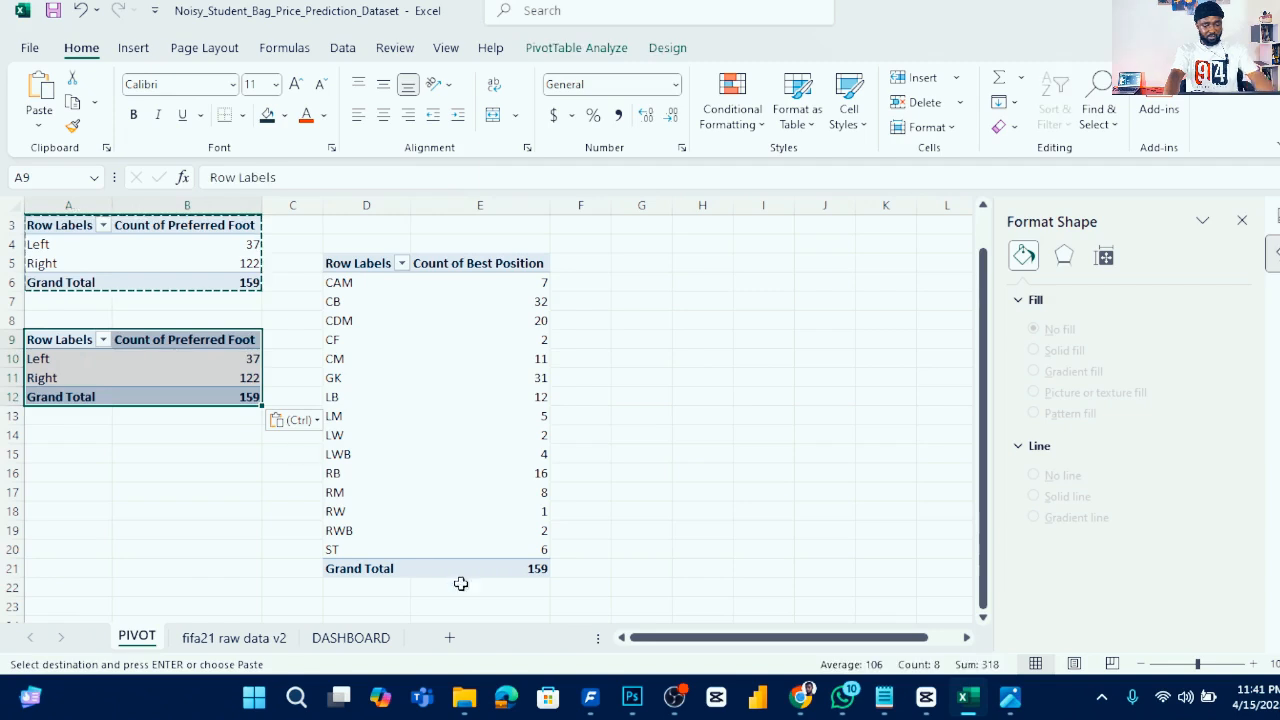
# - Select the copied pivot table and remove its Preferred Foot fields from rows and values
pyautogui.press('Down')
pyautogui.press('Down')
pyautogui.press('Right')
pyautogui.click(1272, 254)
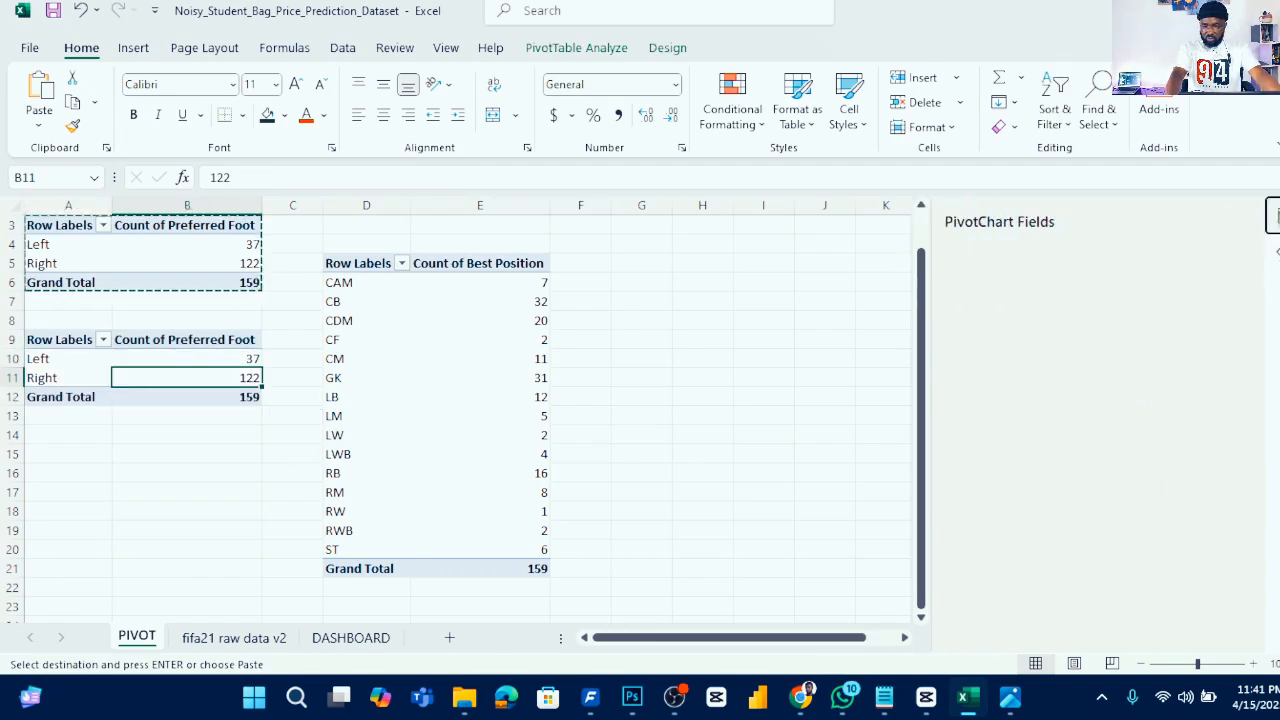
pyautogui.moveTo(990, 578); pyautogui.dragTo(838, 556)
pyautogui.moveTo(1170, 578); pyautogui.dragTo(892, 557)
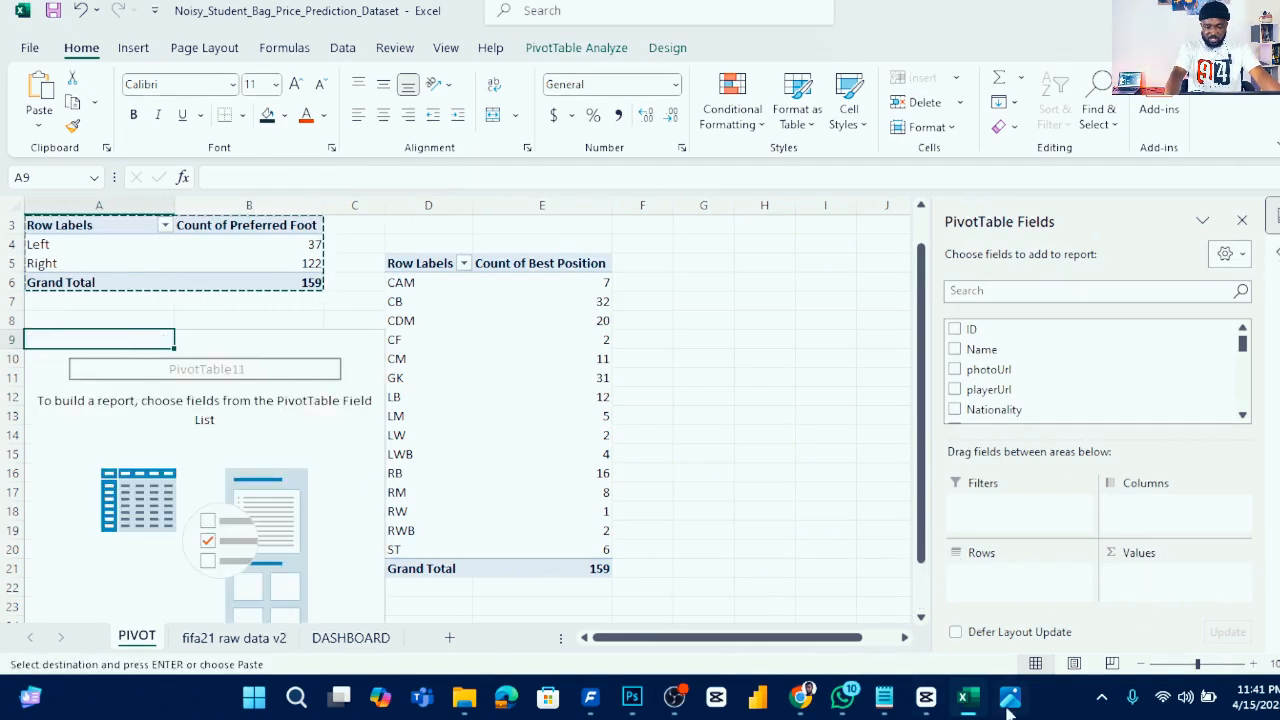
# - Build the copied pivot table with Day Joined as rows and count of Day Joined as values
pyautogui.moveTo(1008, 712)
pyautogui.moveTo(984, 598)
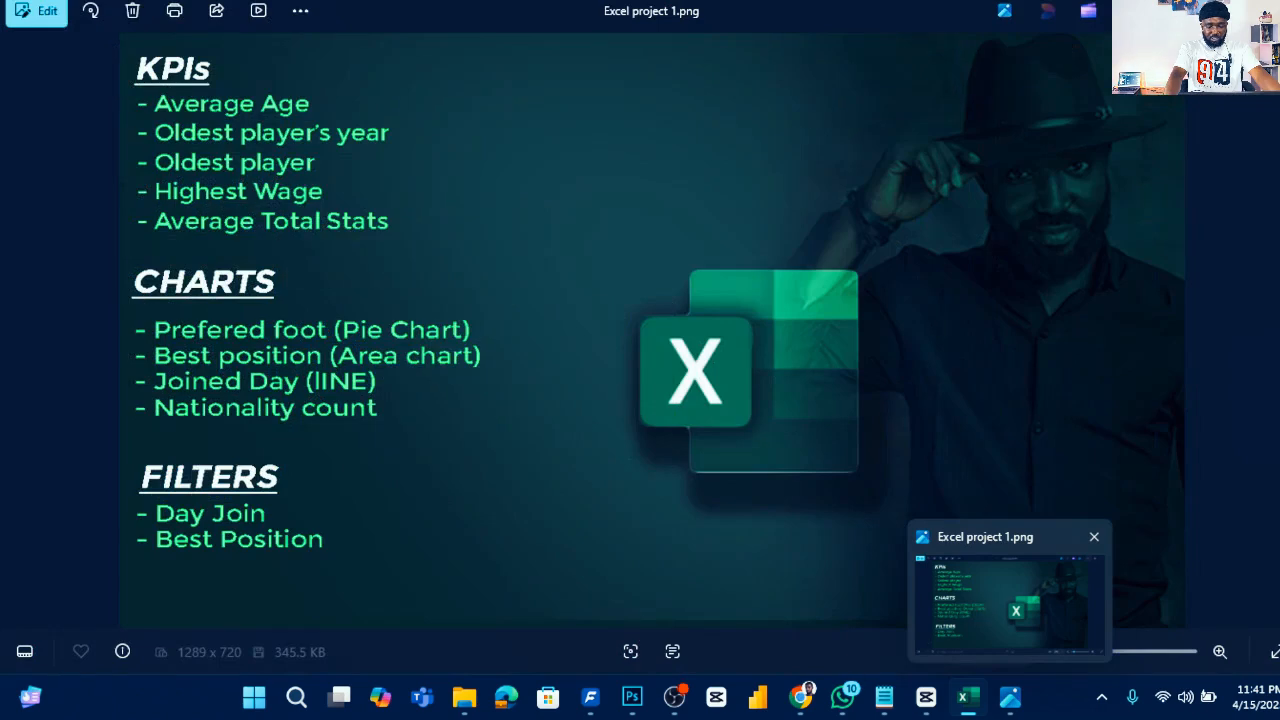
pyautogui.scroll(-2, 1028, 370)
pyautogui.scroll(-1, 1028, 370)
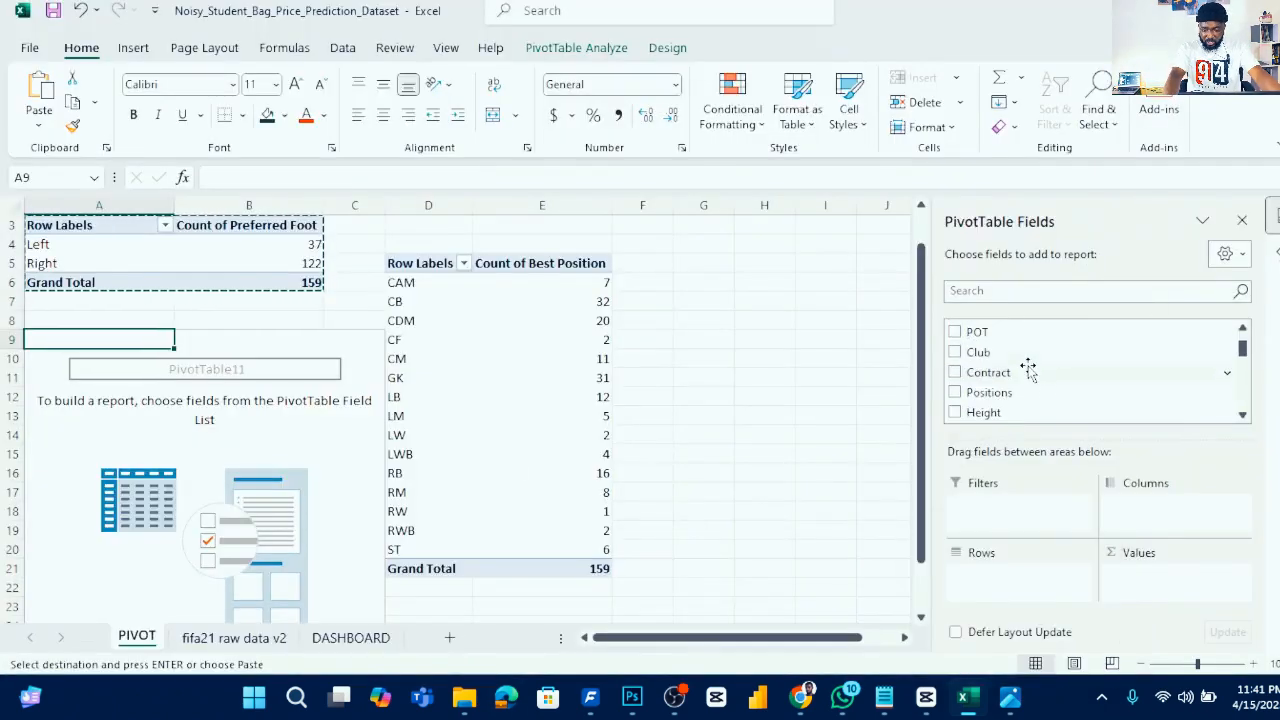
pyautogui.scroll(-1, 1021, 372)
pyautogui.scroll(-2, 1021, 372)
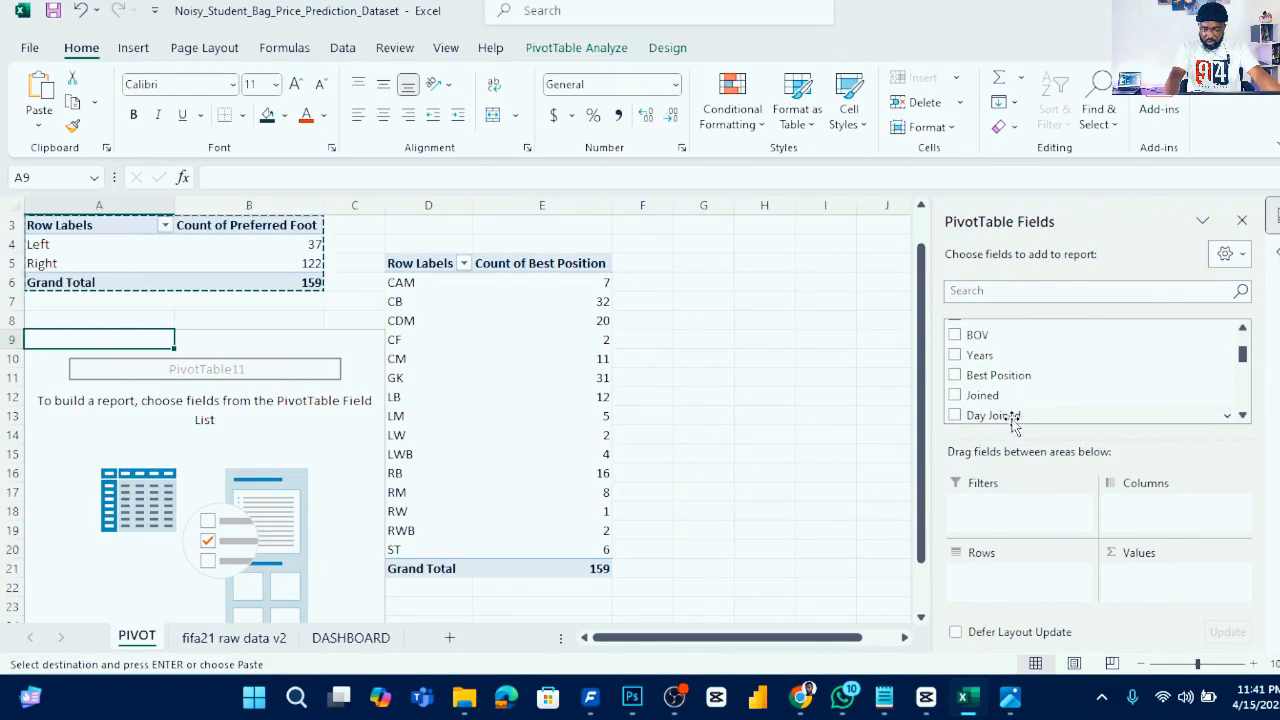
pyautogui.moveTo(1010, 425); pyautogui.dragTo(1010, 573)
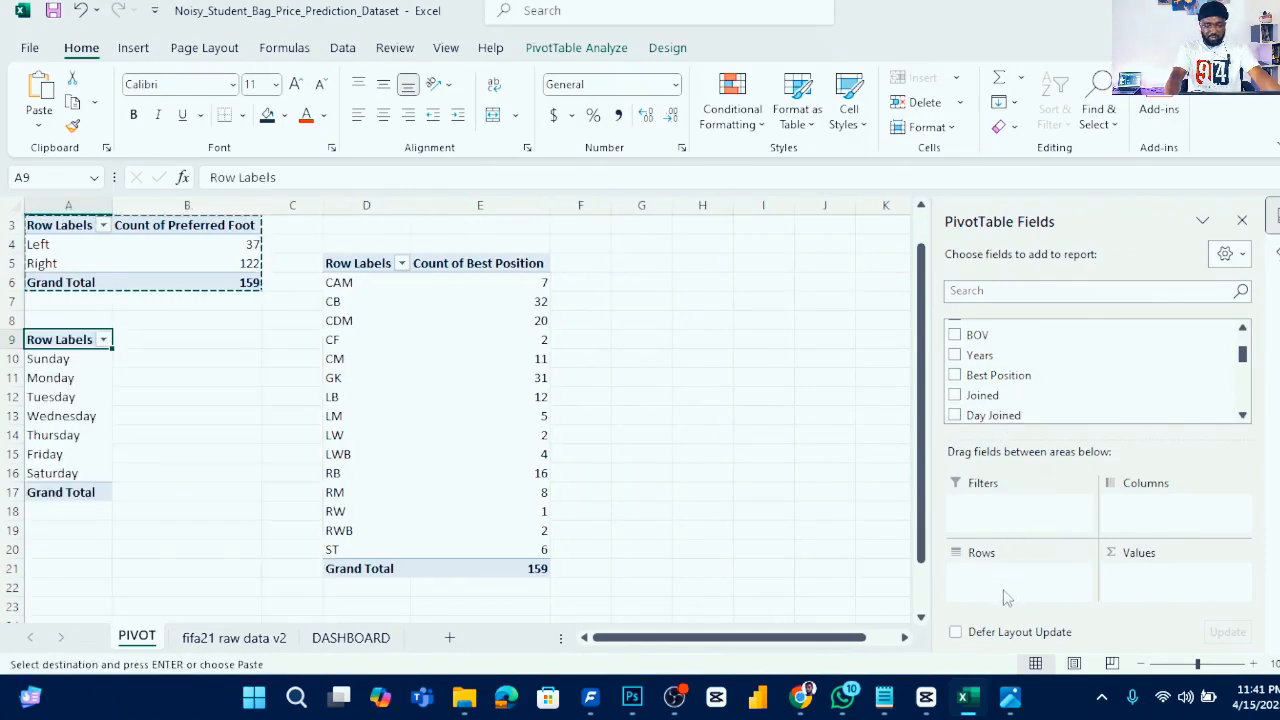
pyautogui.moveTo(1003, 420); pyautogui.dragTo(1134, 569)
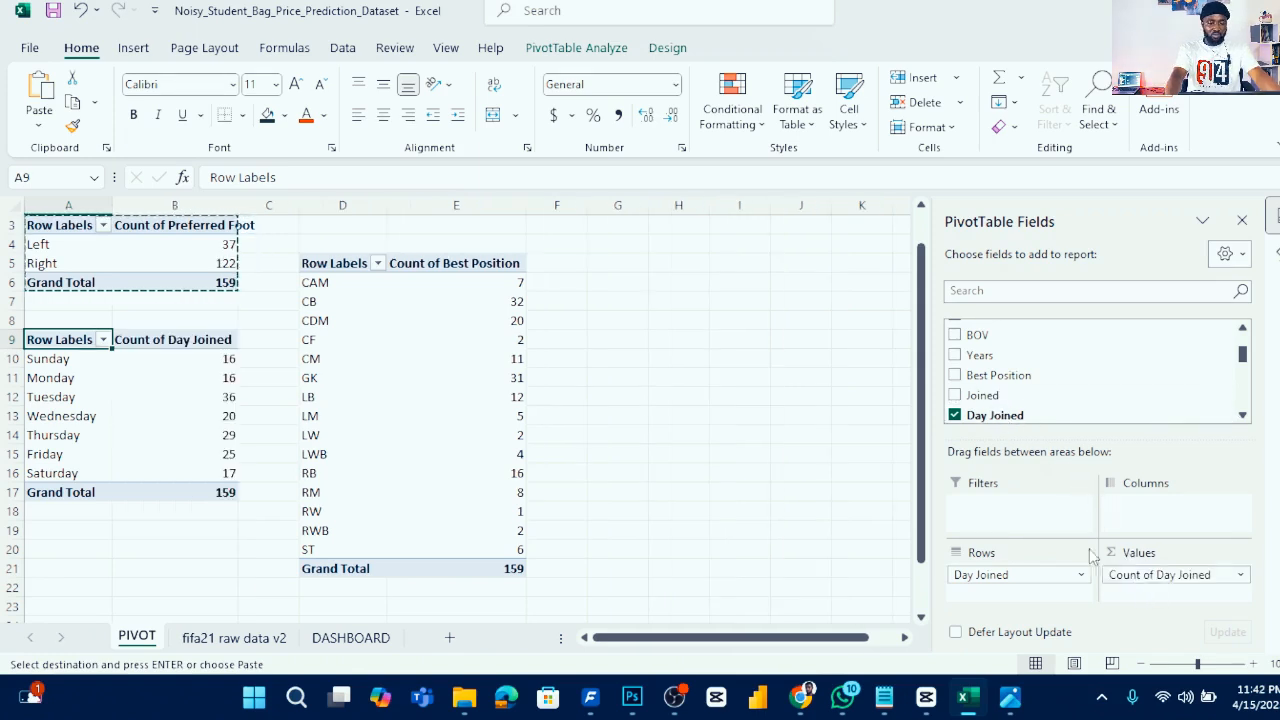
pyautogui.click(166, 371)
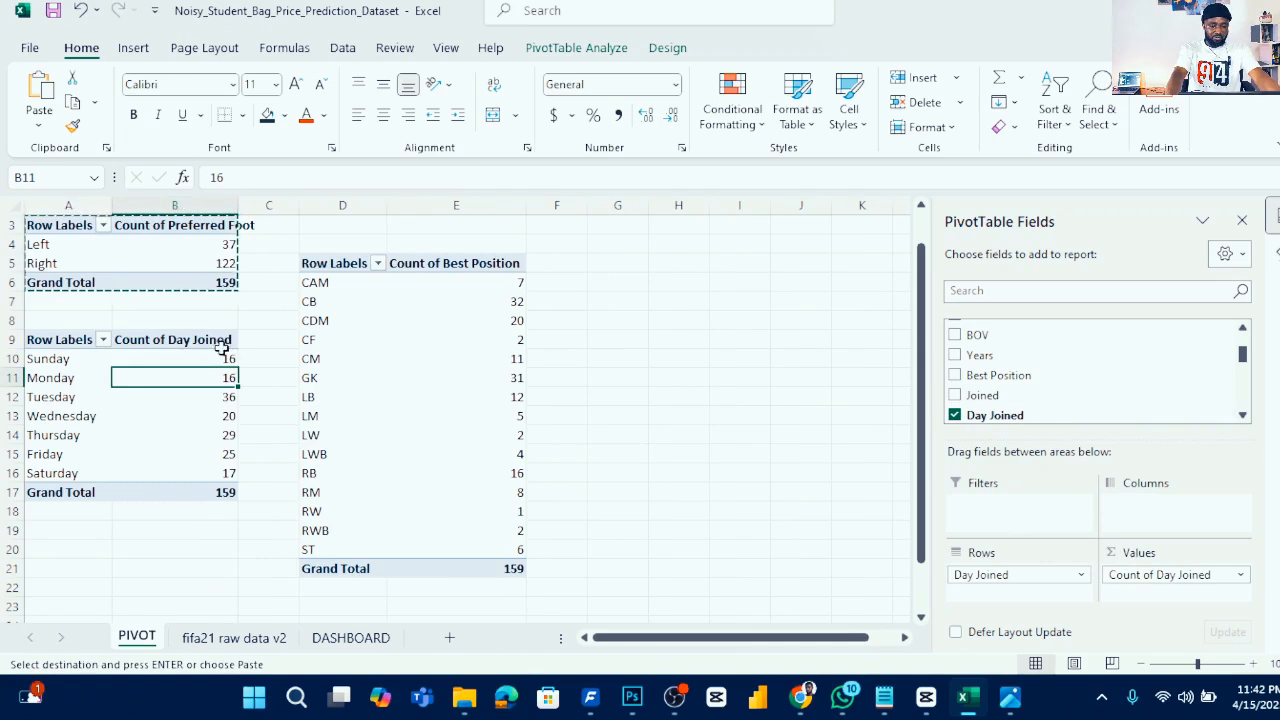
pyautogui.press('Escape')
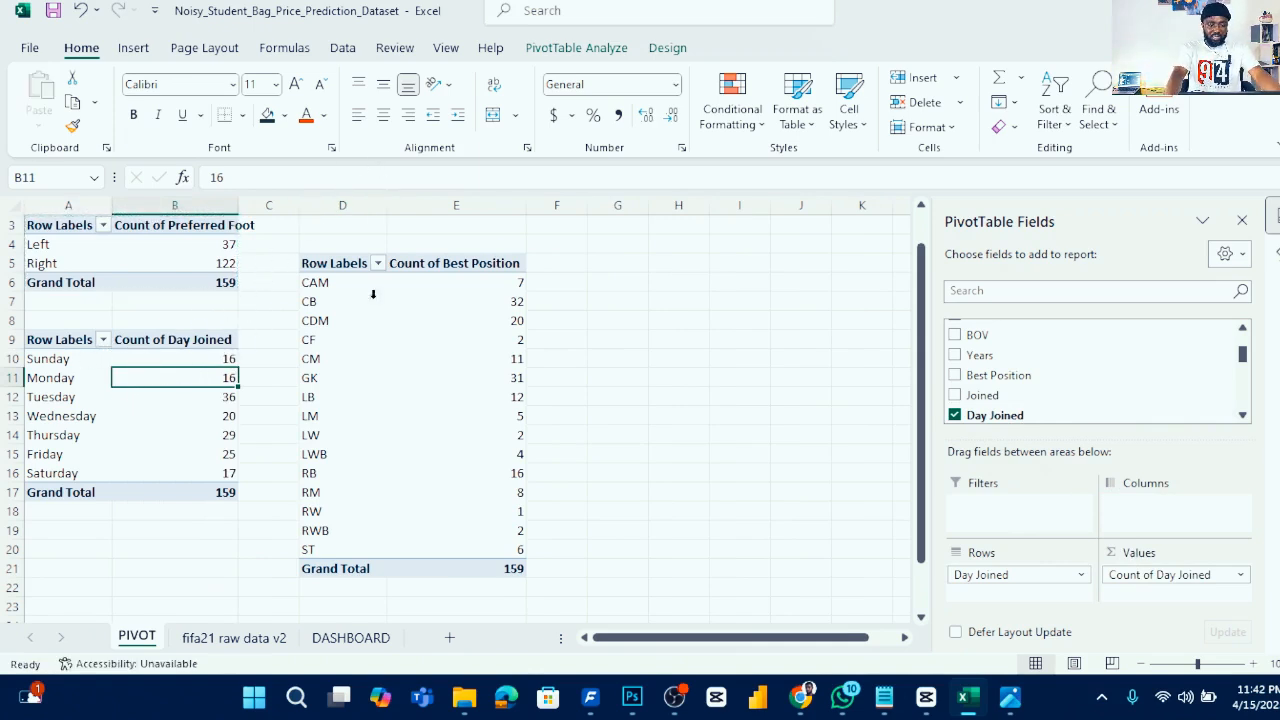
# - Insert a 2-D Clustered Bar pivot chart from the Day Joined pivot table
pyautogui.click(138, 50)
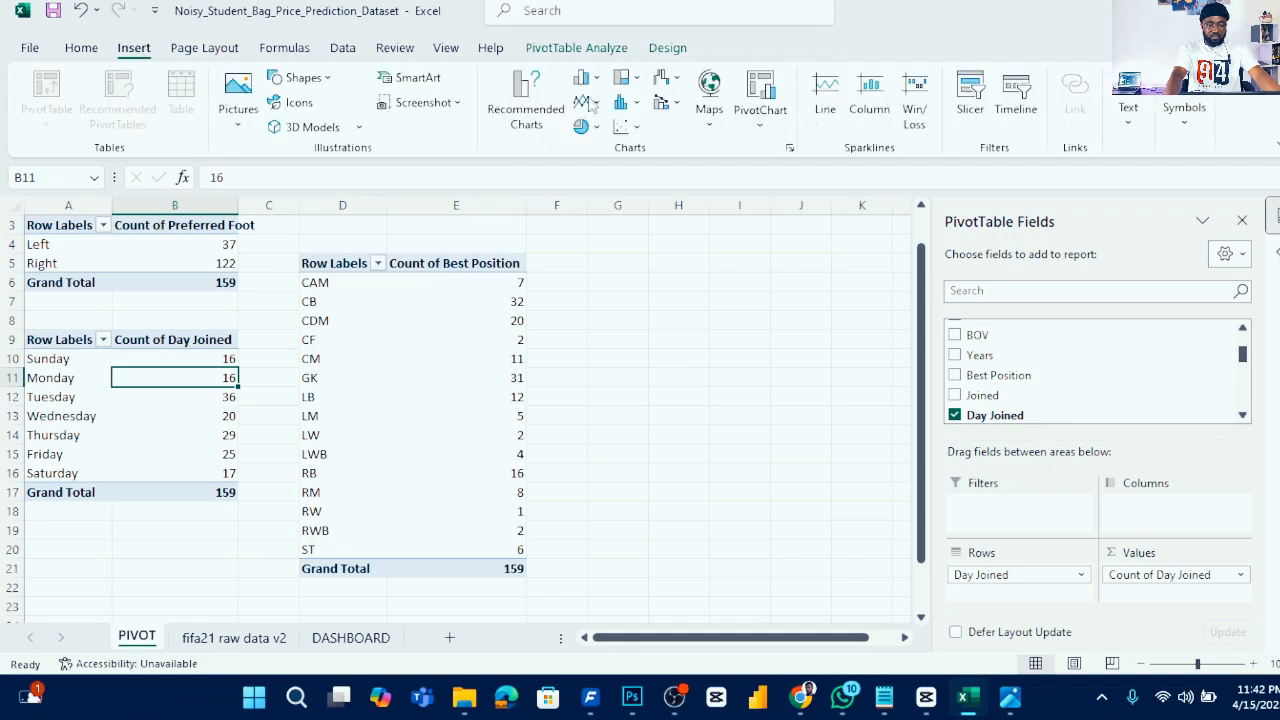
pyautogui.click(634, 106)
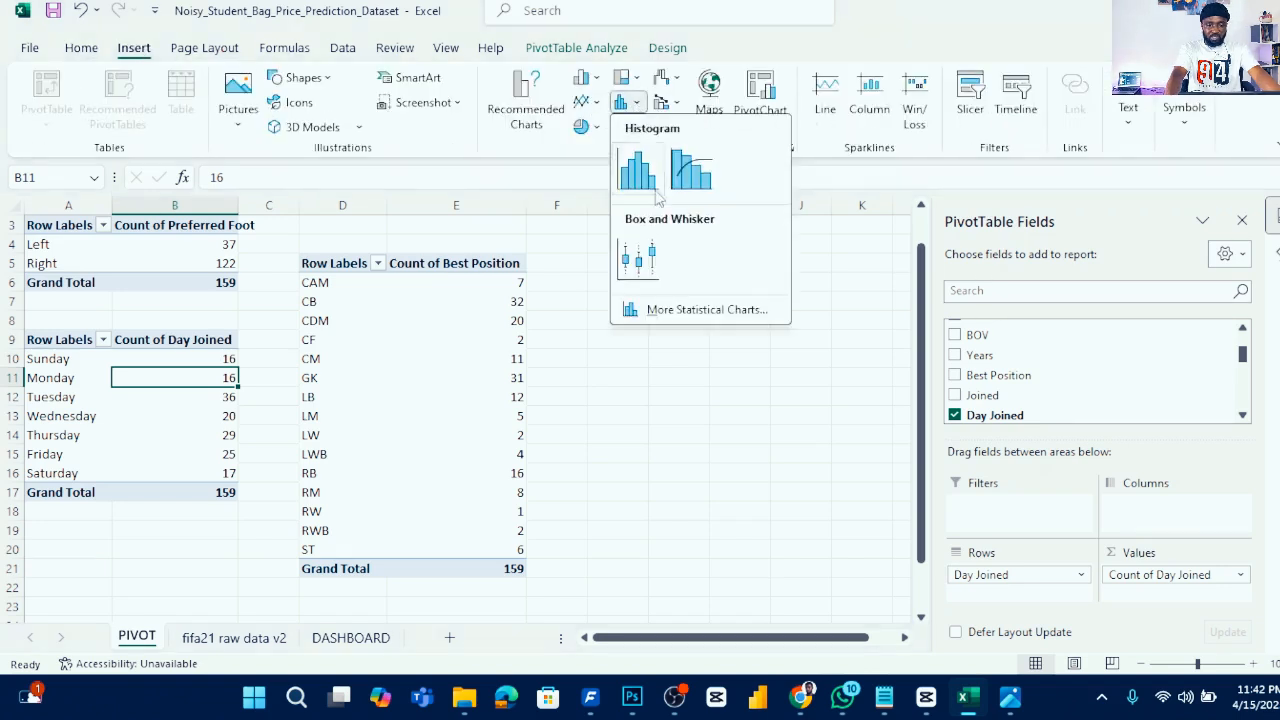
pyautogui.click(595, 82)
pyautogui.click(595, 82)
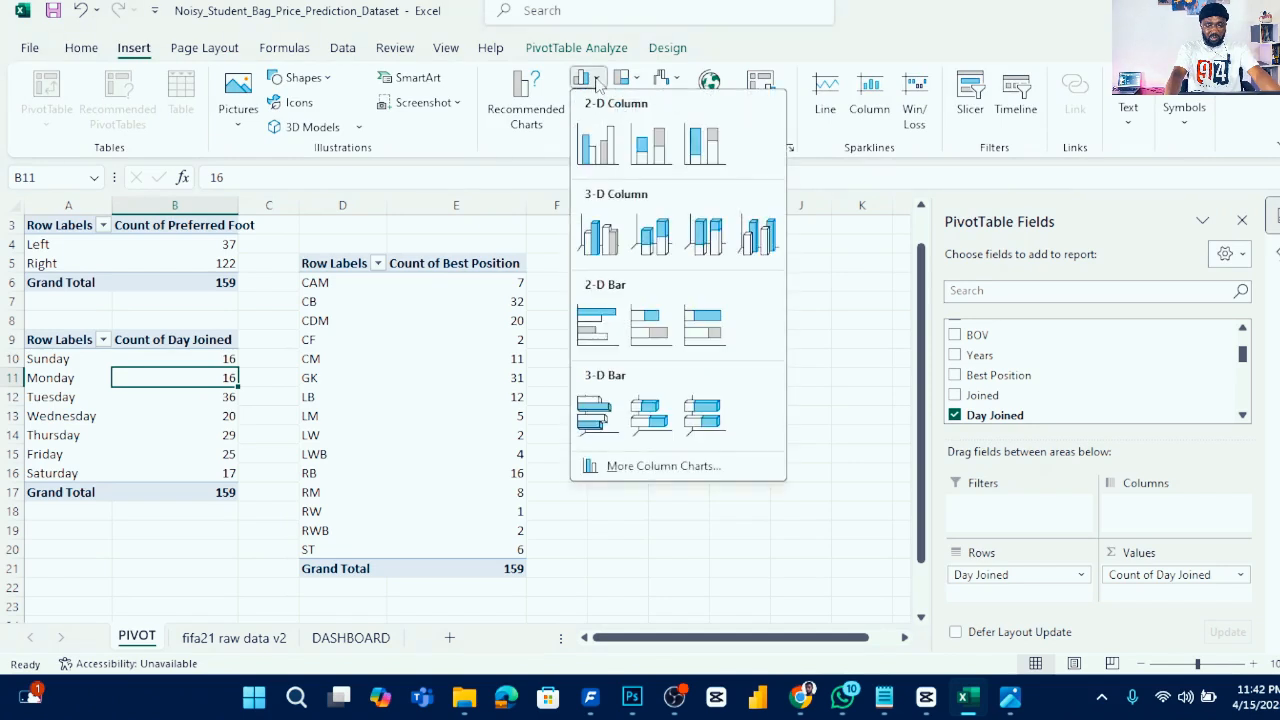
pyautogui.click(597, 325)
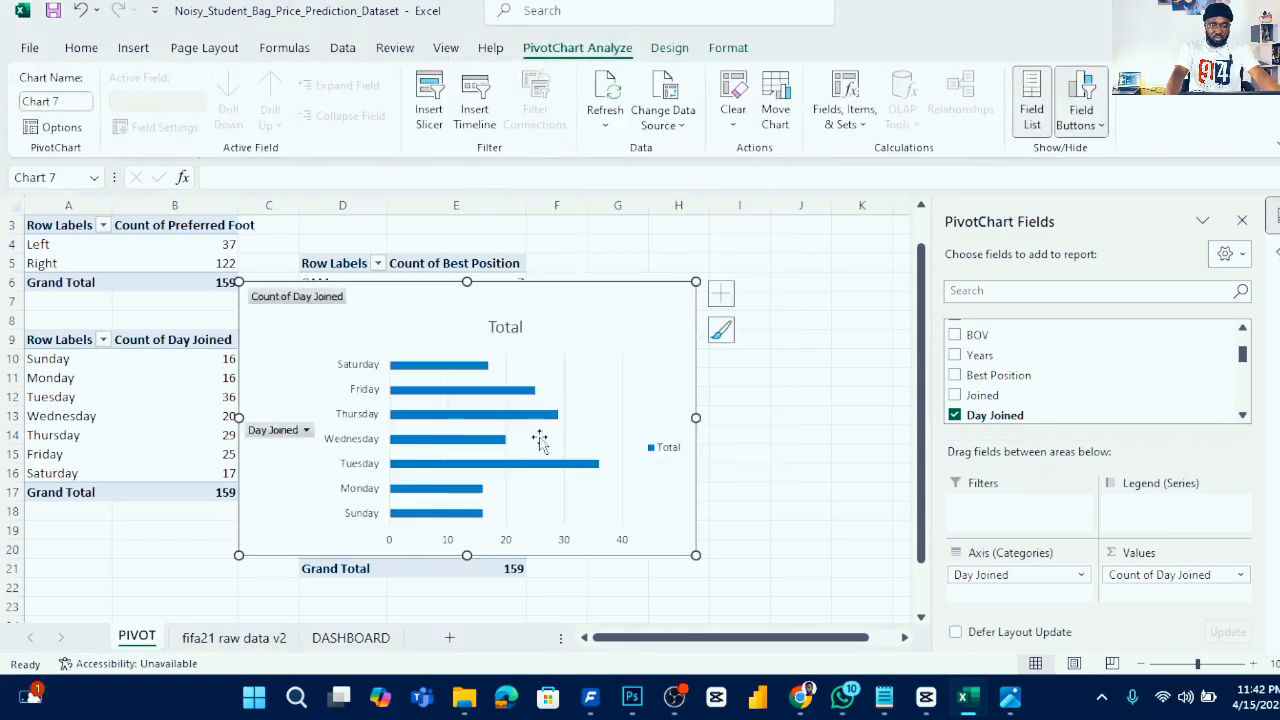
# - Cut the bar chart and paste it onto the DASHBOARD sheet near the Preferred Foot chart
pyautogui.hotkey('ctrl', 'x')
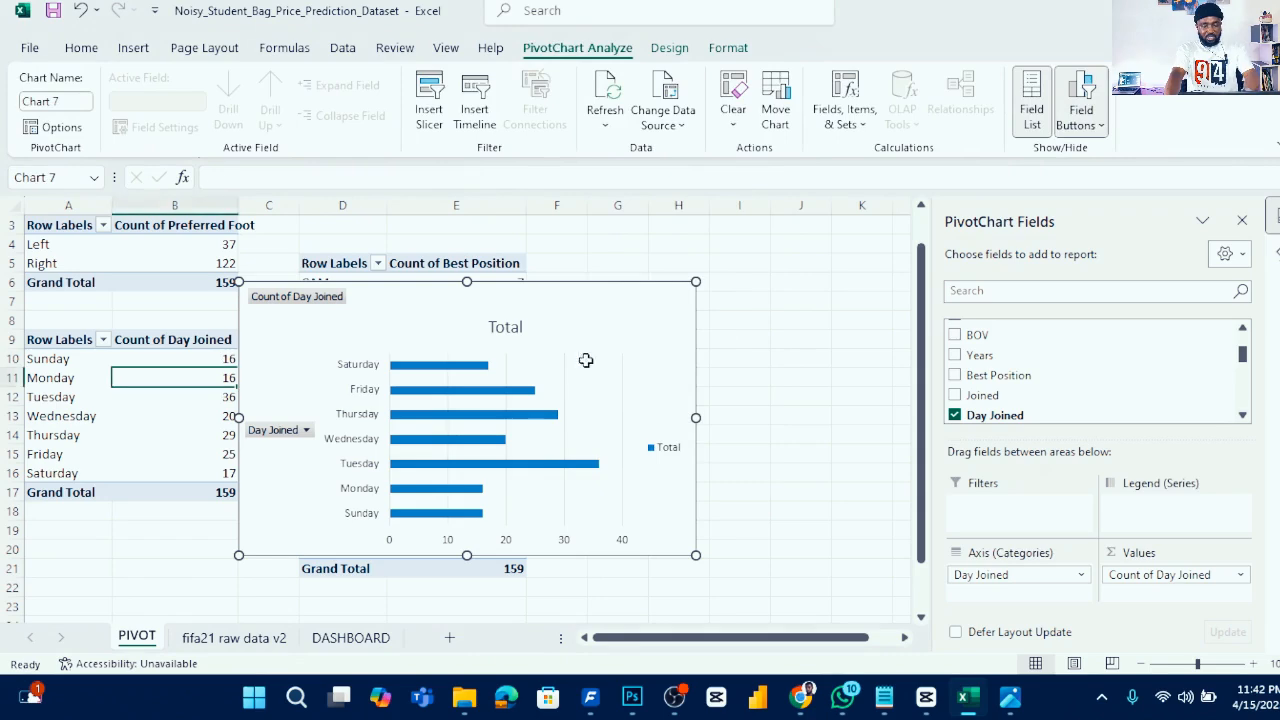
pyautogui.click(355, 638)
pyautogui.click(485, 410)
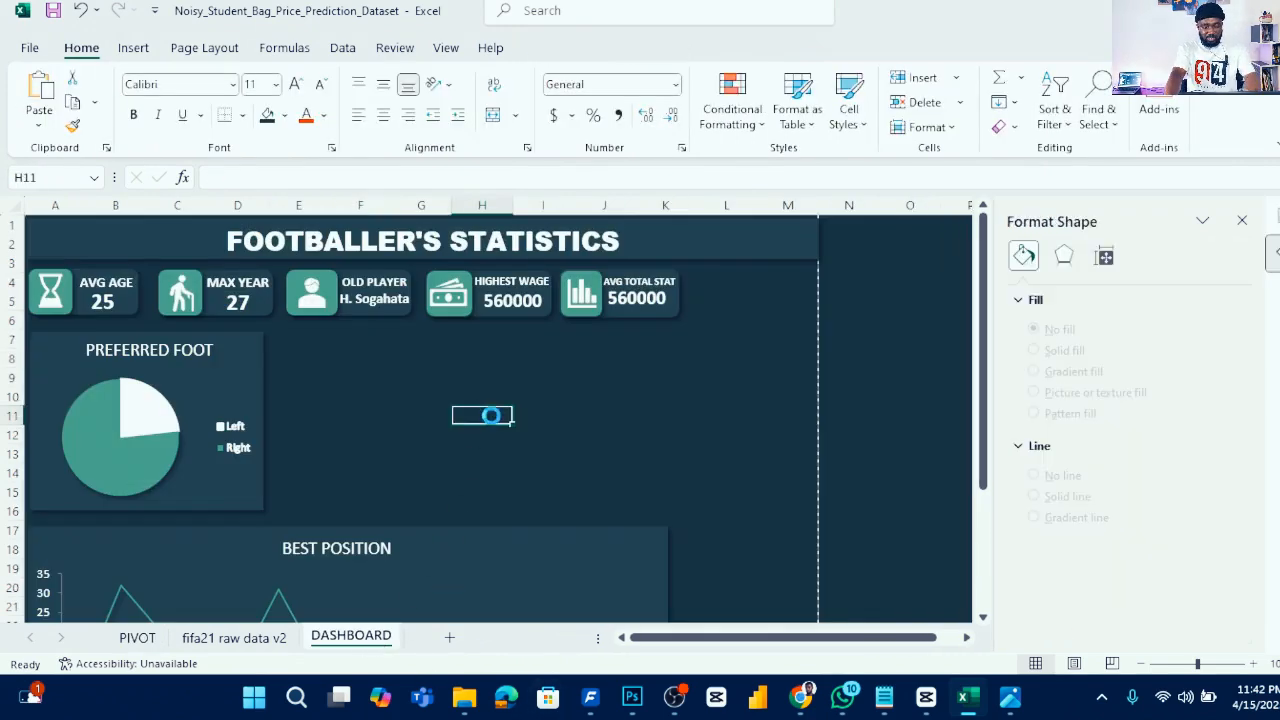
pyautogui.hotkey('ctrl', 'v')
pyautogui.moveTo(561, 426); pyautogui.dragTo(393, 342)
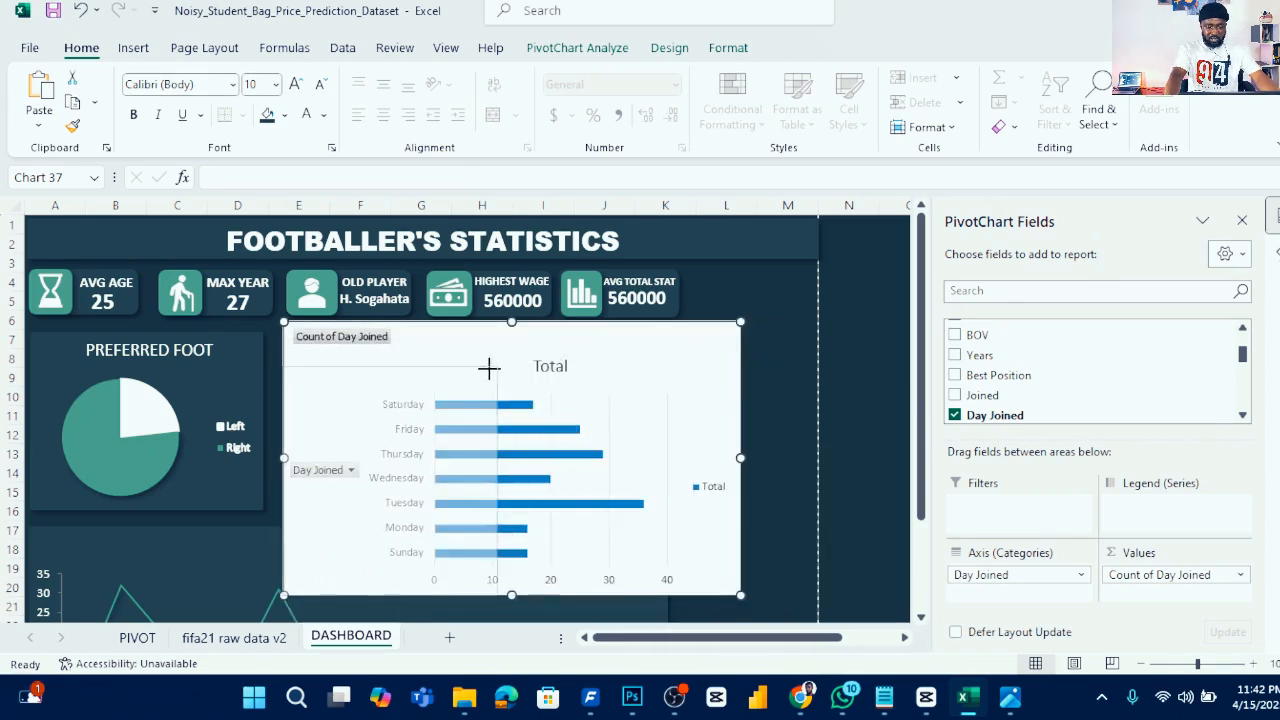
# - Shrink the bar chart by pulling in its right and bottom edges
pyautogui.moveTo(490, 367); pyautogui.dragTo(488, 370)
pyautogui.moveTo(488, 483); pyautogui.dragTo(588, 483)
pyautogui.moveTo(436, 597); pyautogui.dragTo(436, 555)
pyautogui.moveTo(322, 475); pyautogui.dragTo(333, 485)
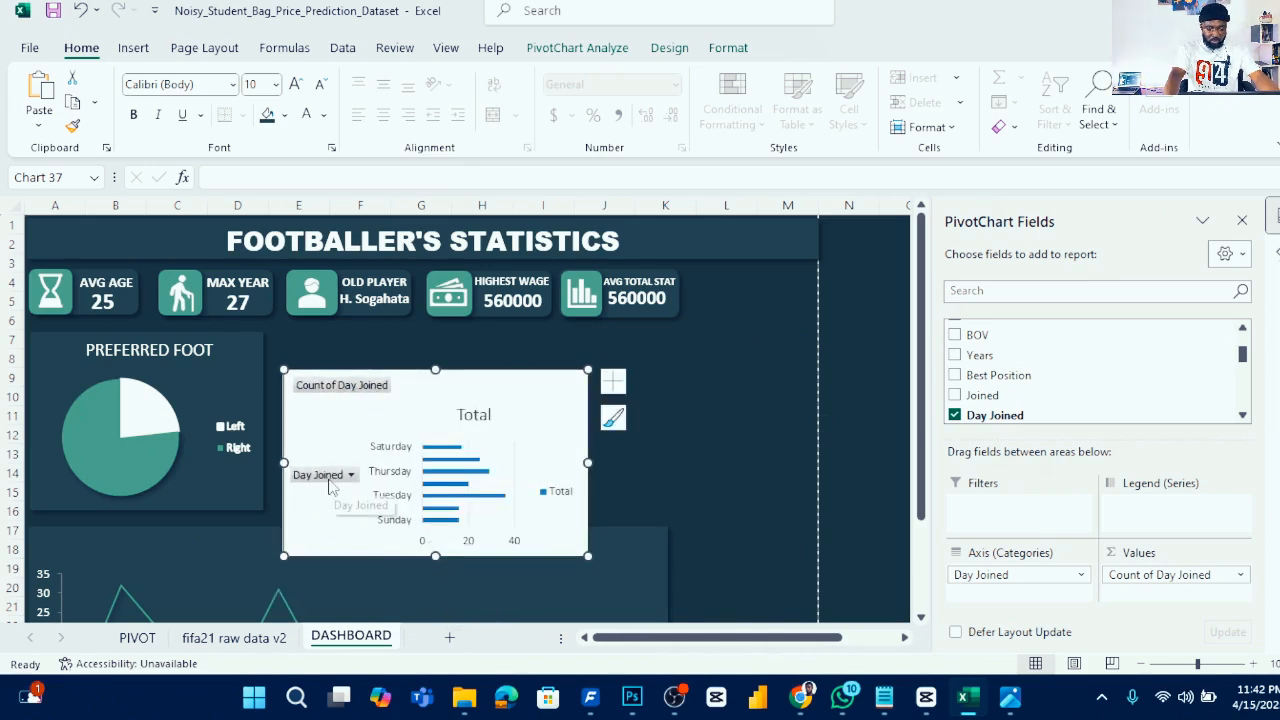
# - Hide all field buttons on the bar chart and move it beside the Preferred Foot chart
pyautogui.click(1242, 576)
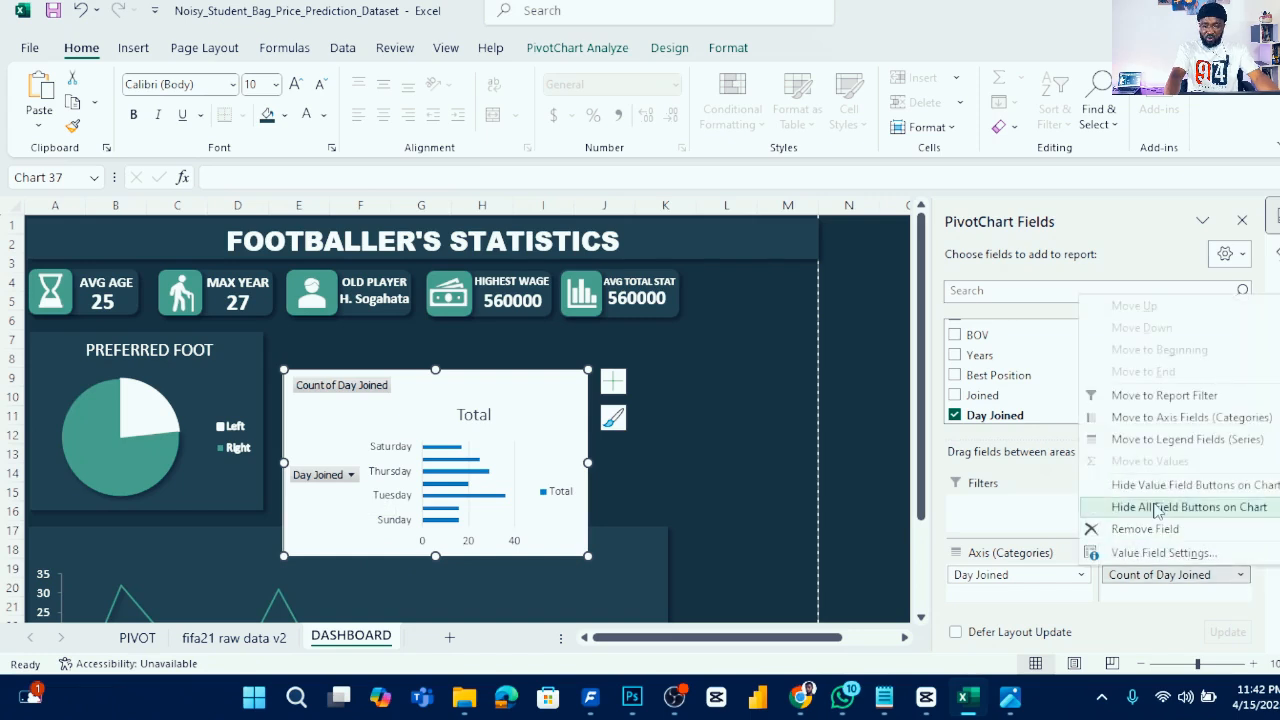
pyautogui.click(1157, 511)
pyautogui.moveTo(491, 393); pyautogui.dragTo(478, 352)
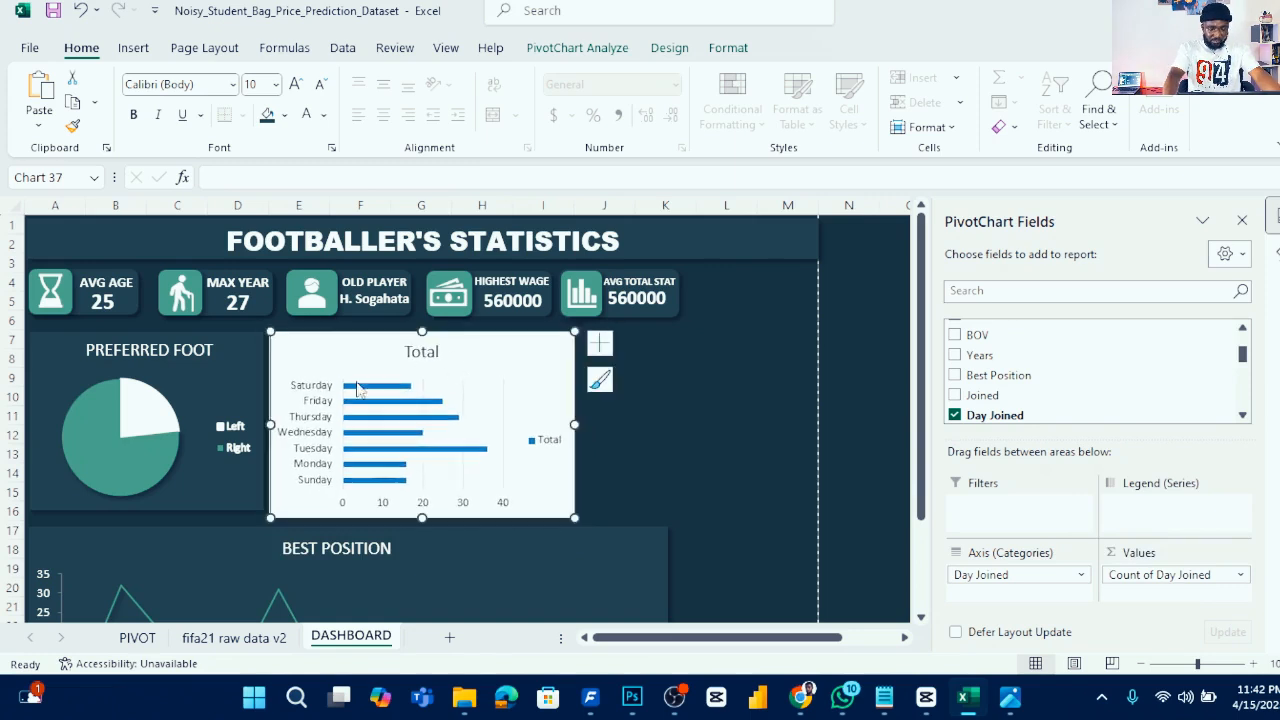
pyautogui.click(224, 378)
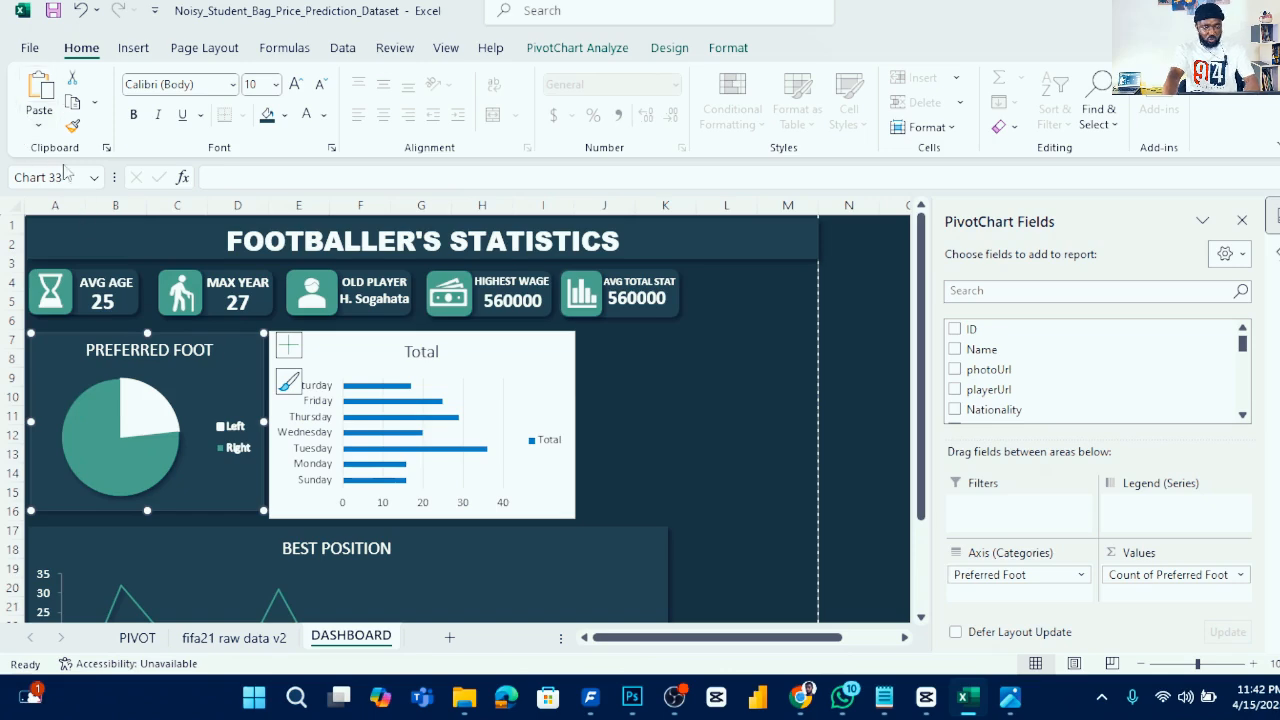
pyautogui.click(511, 359)
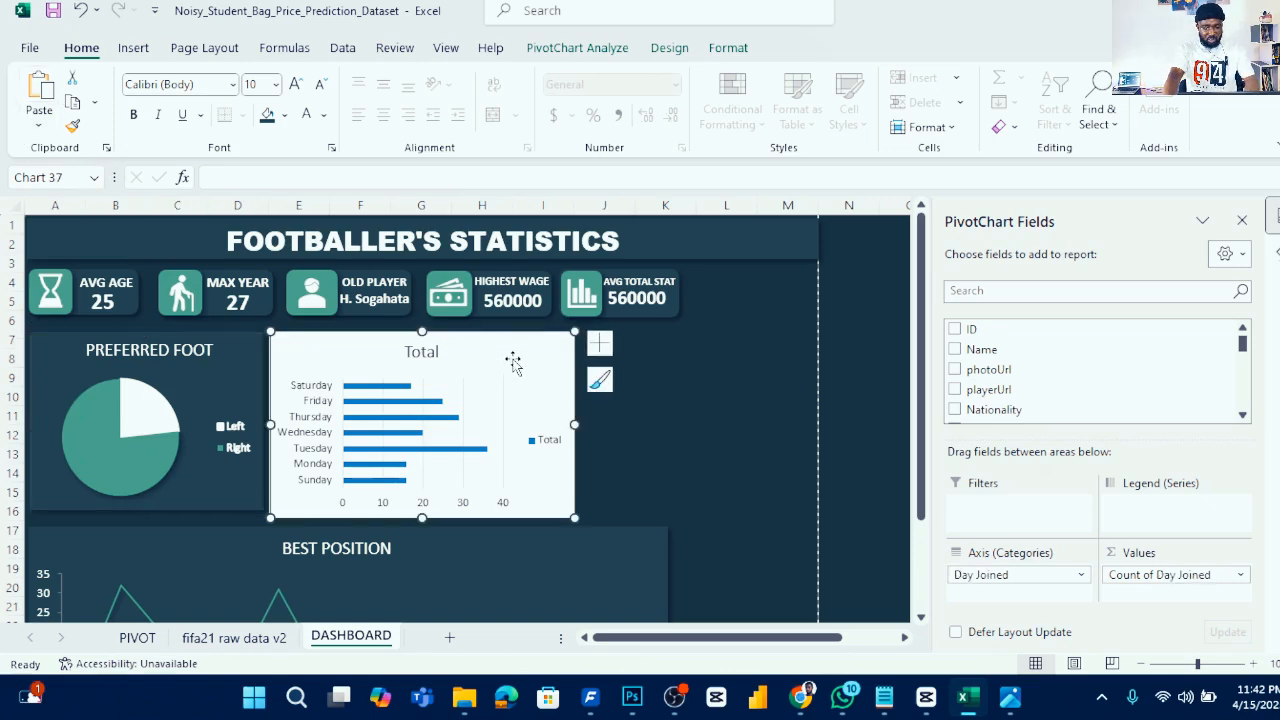
# - Paste the Preferred Foot chart's formatting onto the Day Joined chart and change its type back to 2-D Clustered Bar
pyautogui.hotkey('ctrl', 'v')
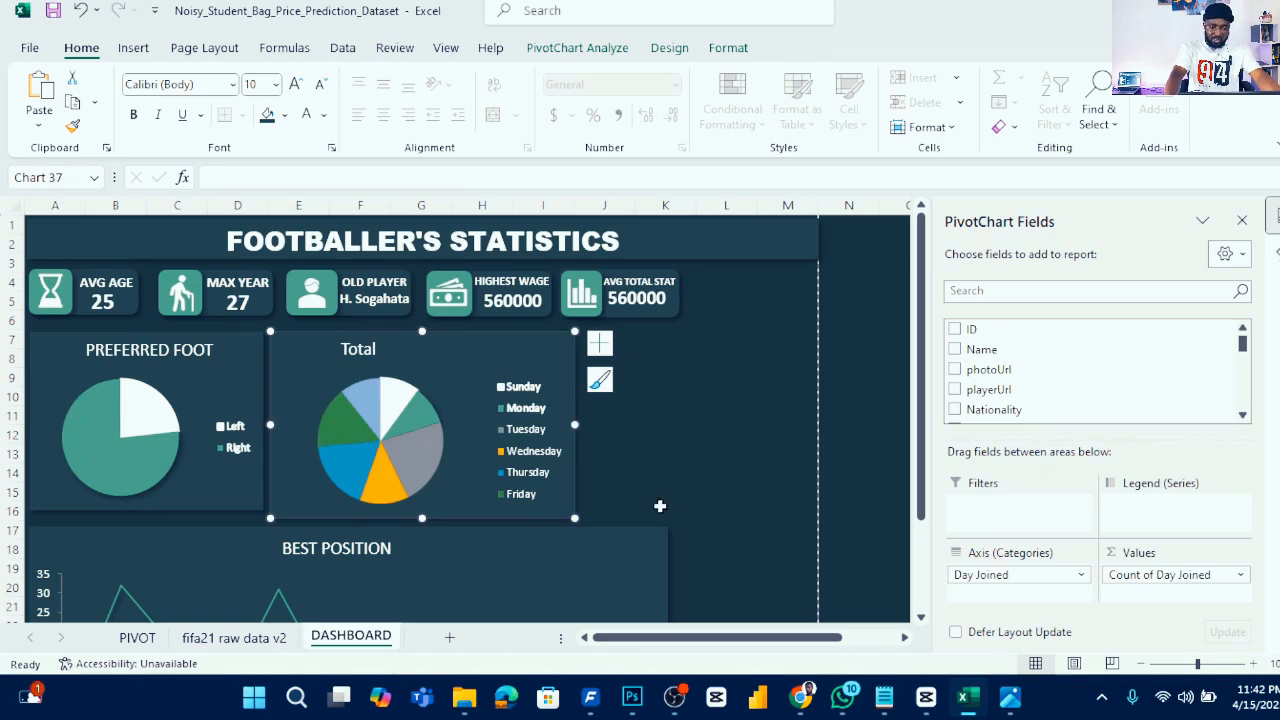
pyautogui.click(133, 47)
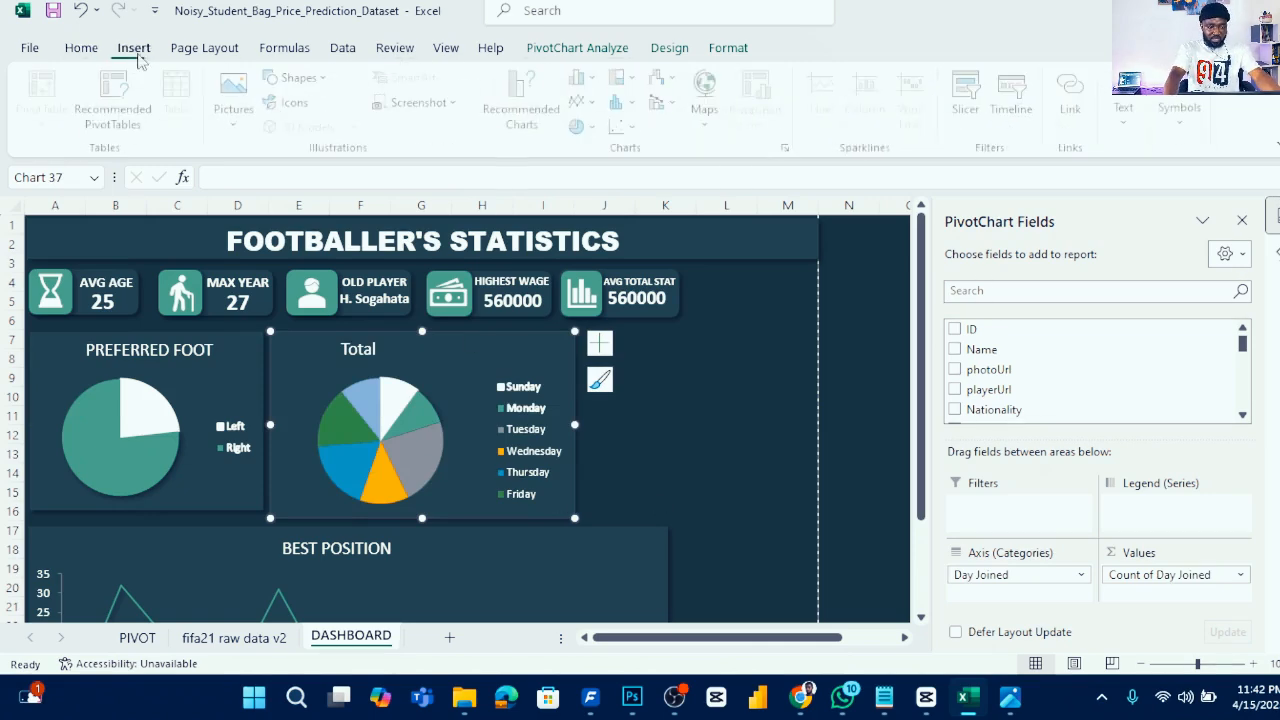
pyautogui.click(588, 79)
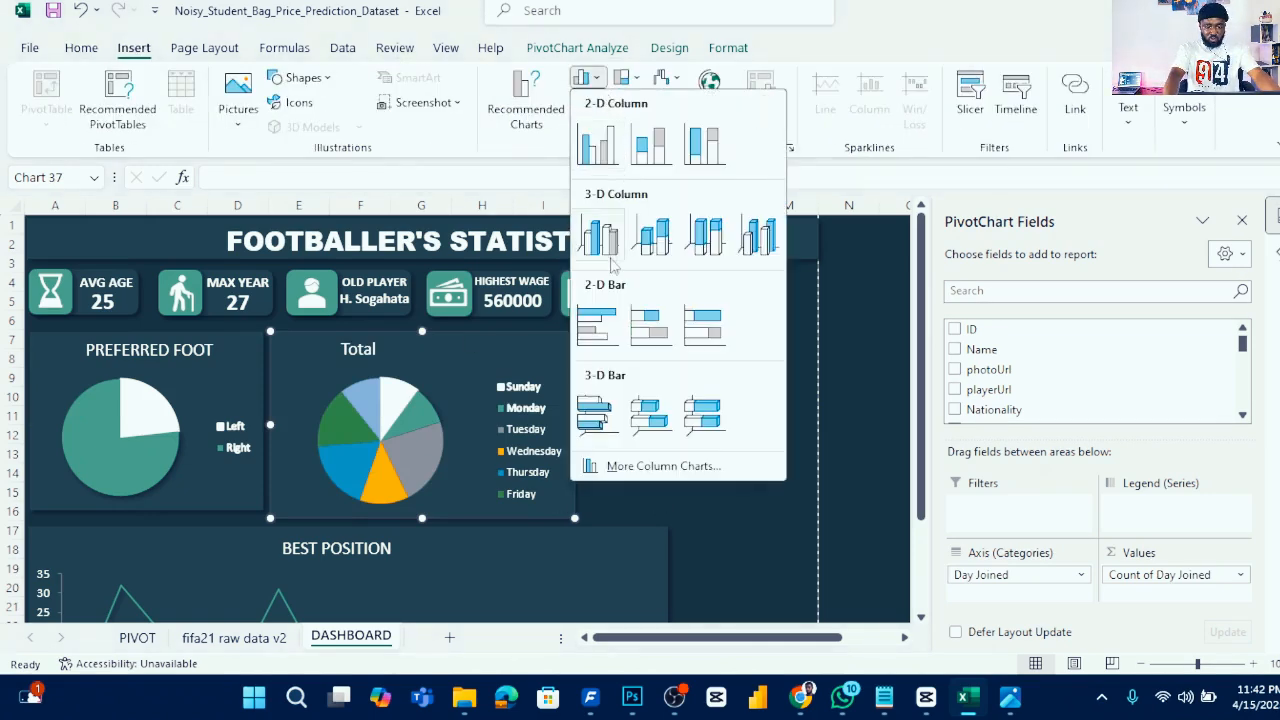
pyautogui.click(595, 328)
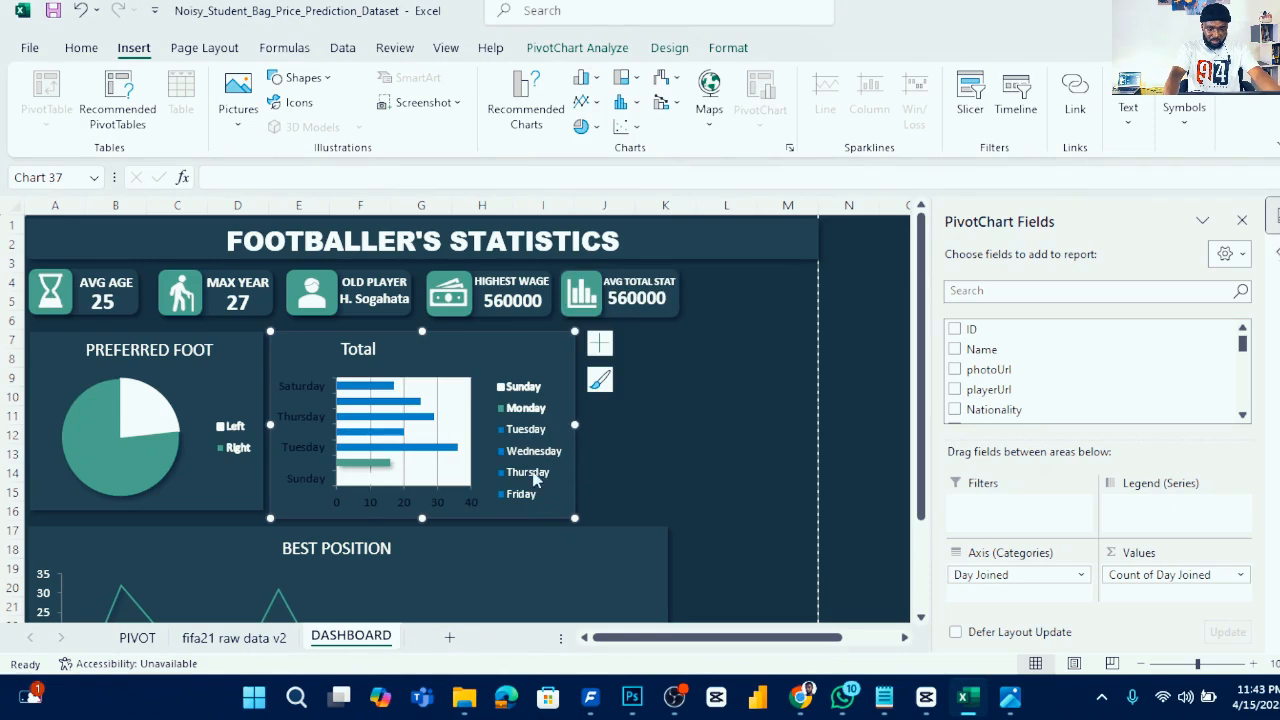
# - Remove the bar chart's legend and give its plot area a solid fill
pyautogui.click(599, 343)
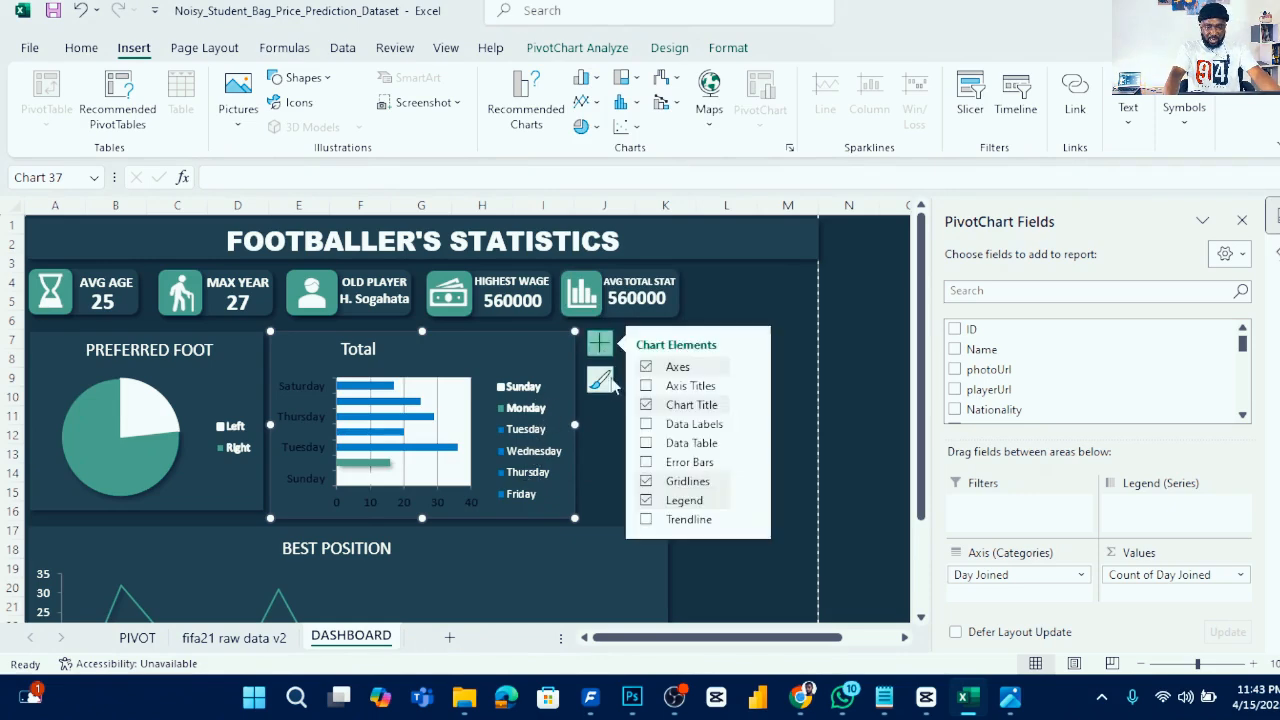
pyautogui.click(682, 500)
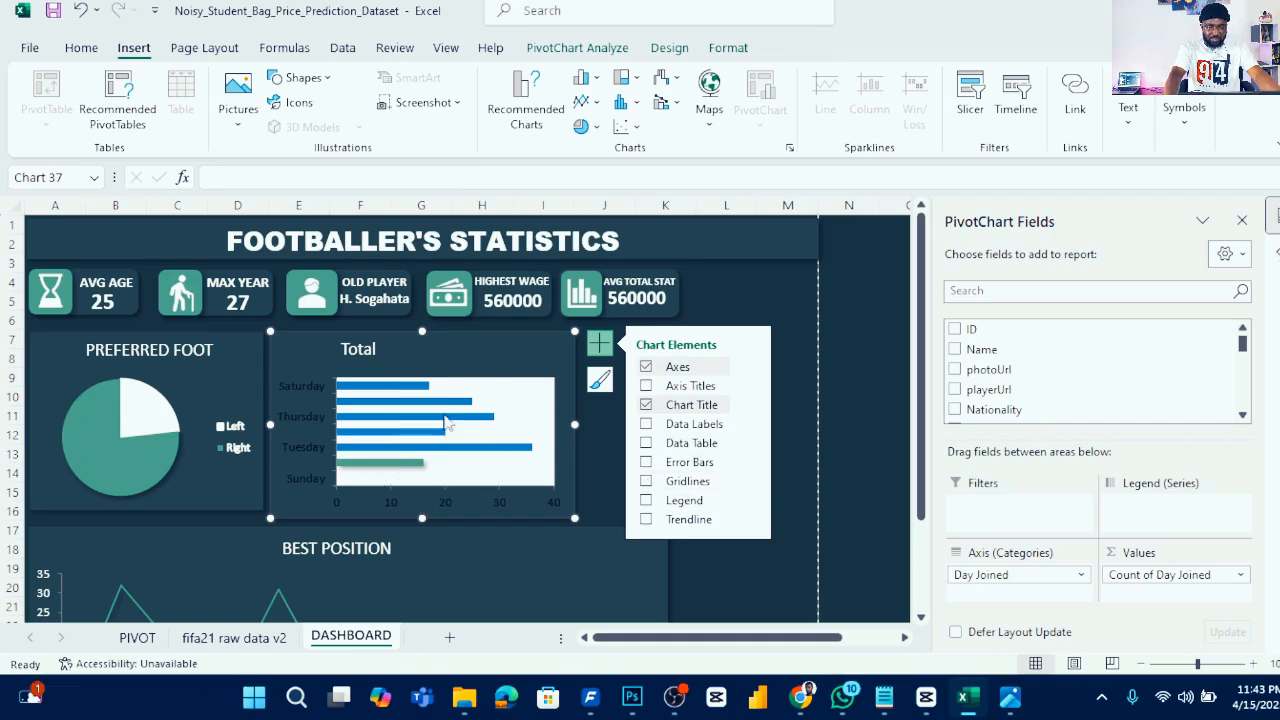
pyautogui.click(542, 413)
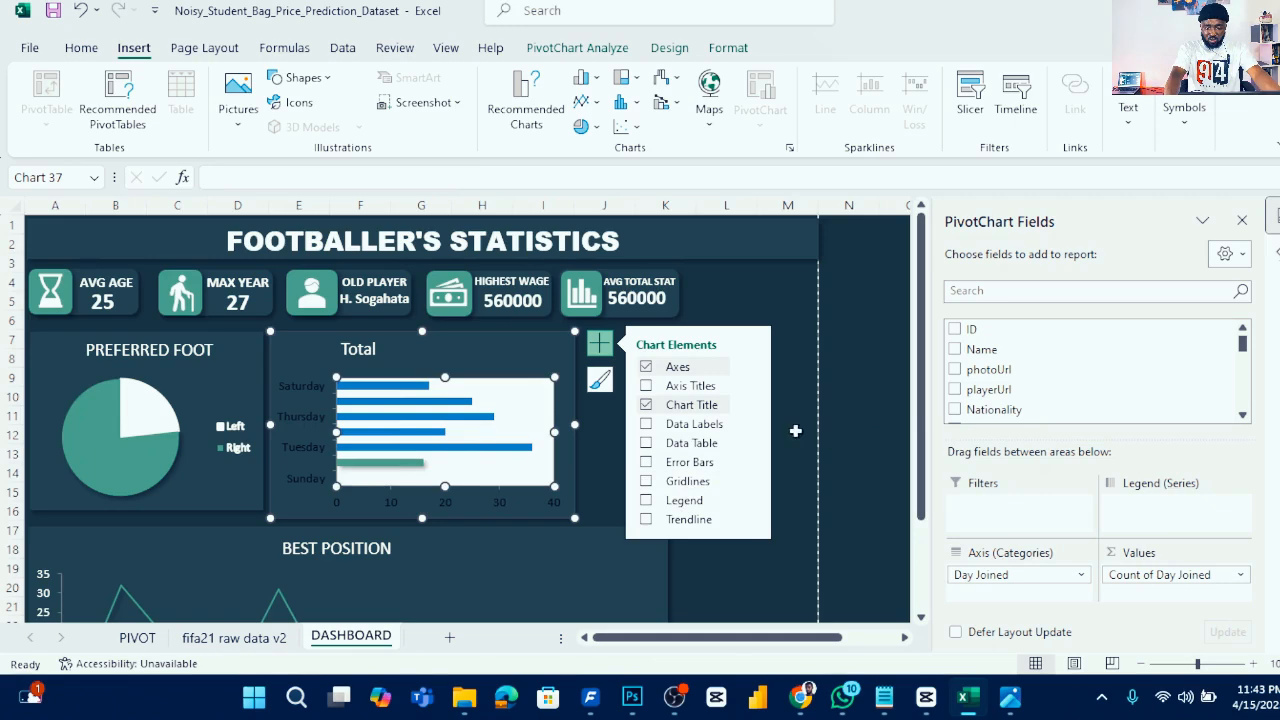
pyautogui.doubleClick(552, 396)
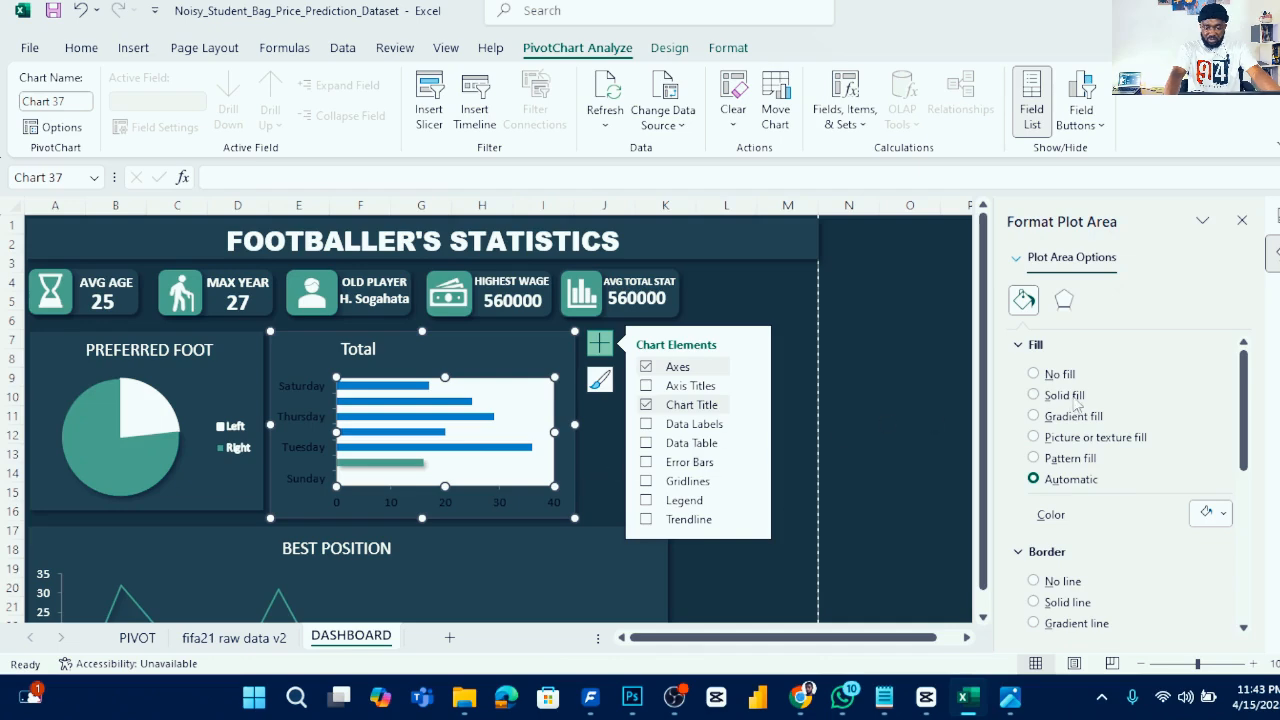
pyautogui.click(1064, 395)
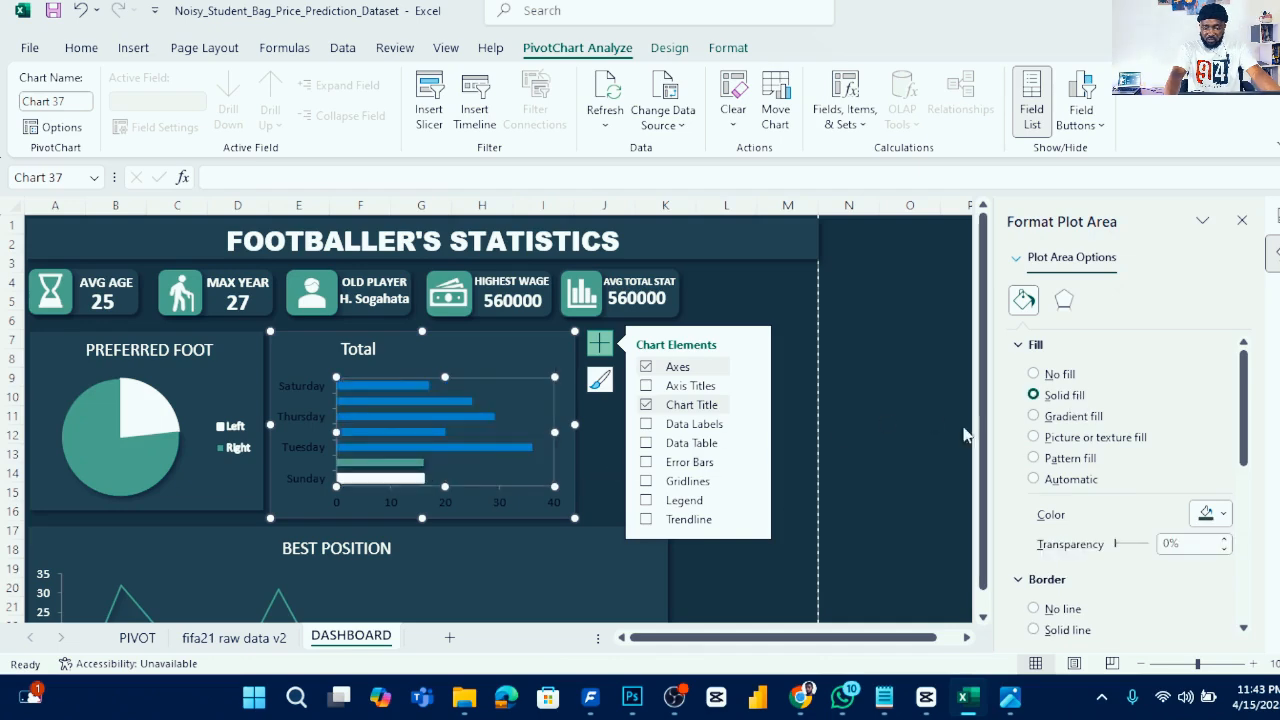
pyautogui.click(1223, 516)
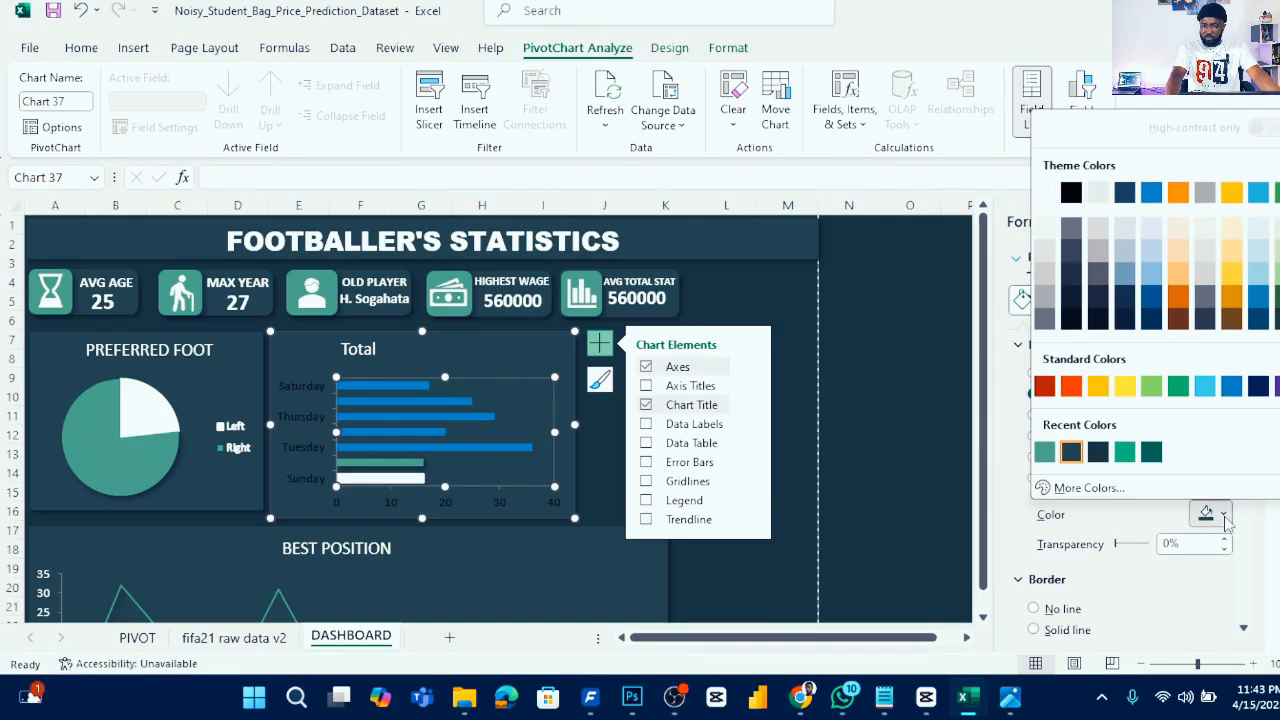
pyautogui.click(1223, 516)
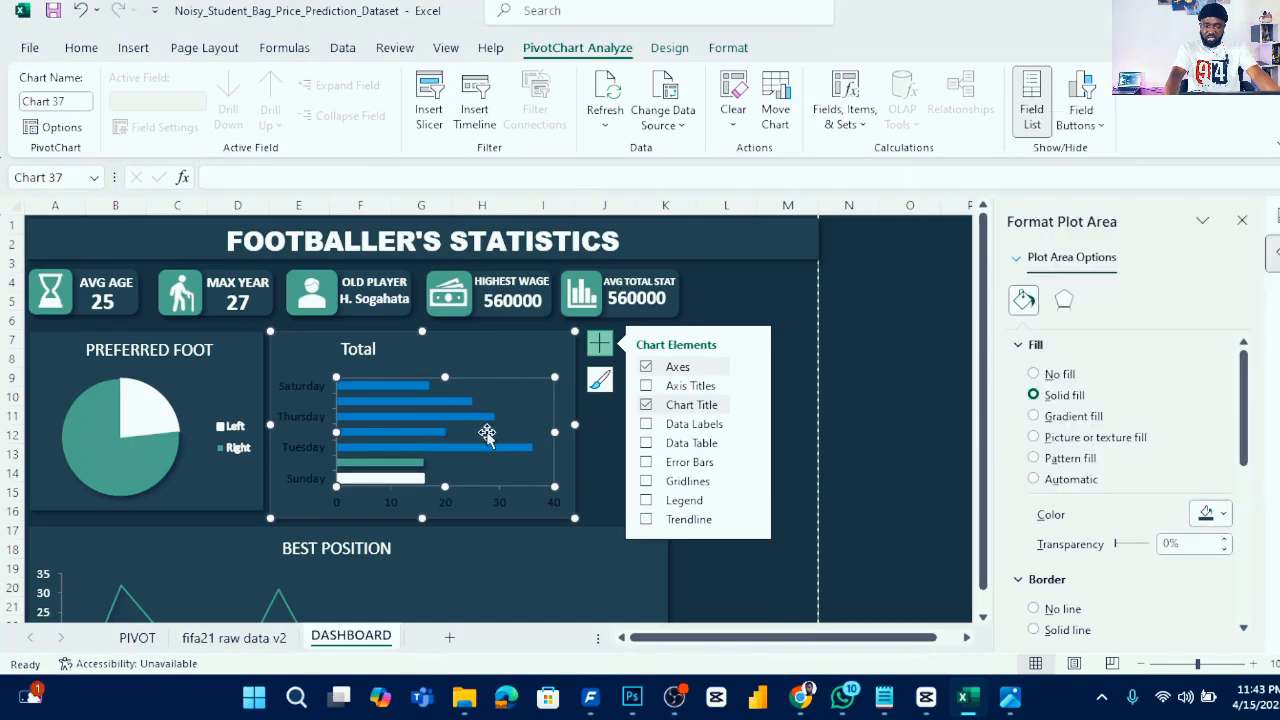
# - Shrink the bar chart by pulling in its right and bottom edges
pyautogui.moveTo(575, 422); pyautogui.dragTo(497, 412)
pyautogui.moveTo(446, 366); pyautogui.dragTo(451, 371)
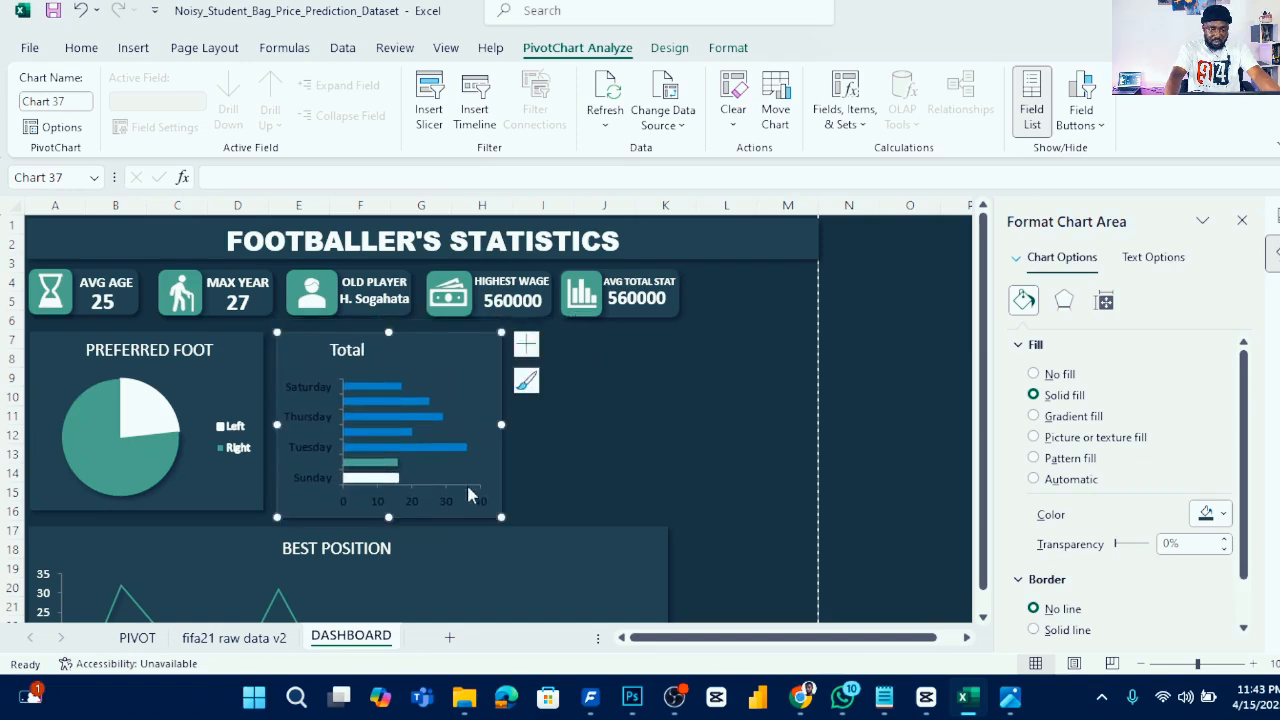
pyautogui.moveTo(390, 516); pyautogui.dragTo(391, 511)
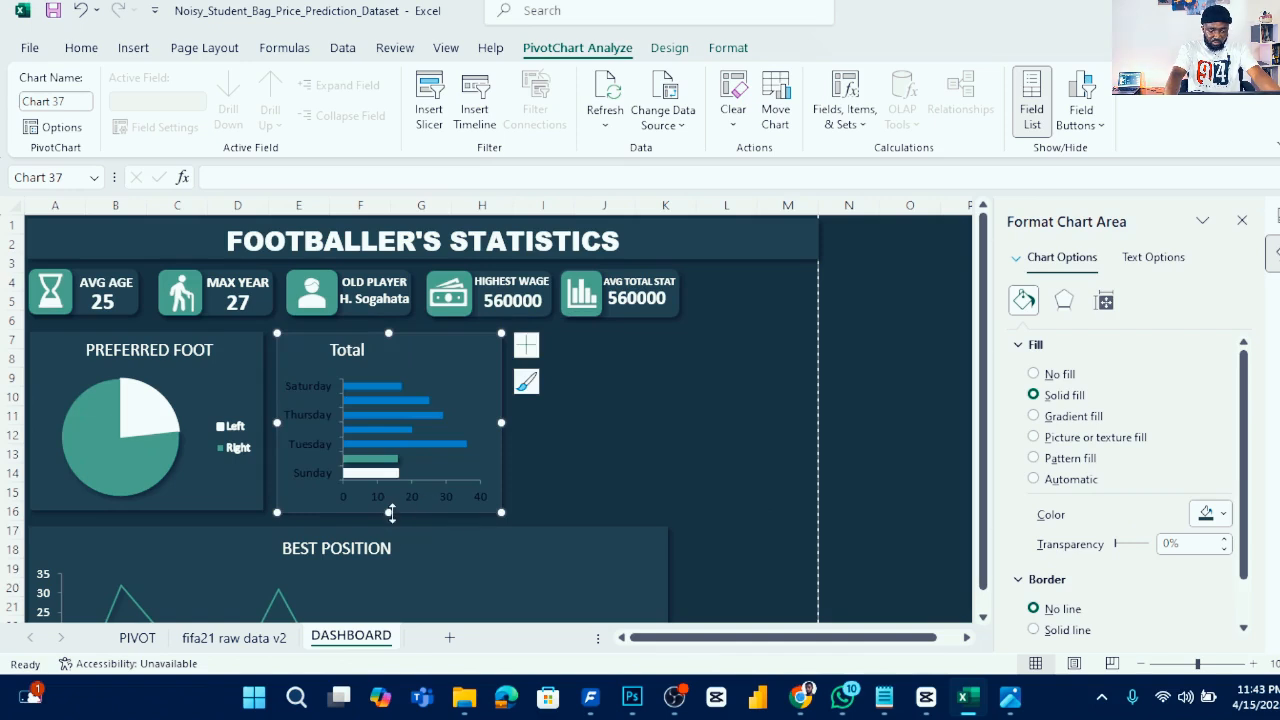
pyautogui.moveTo(390, 511); pyautogui.dragTo(390, 508)
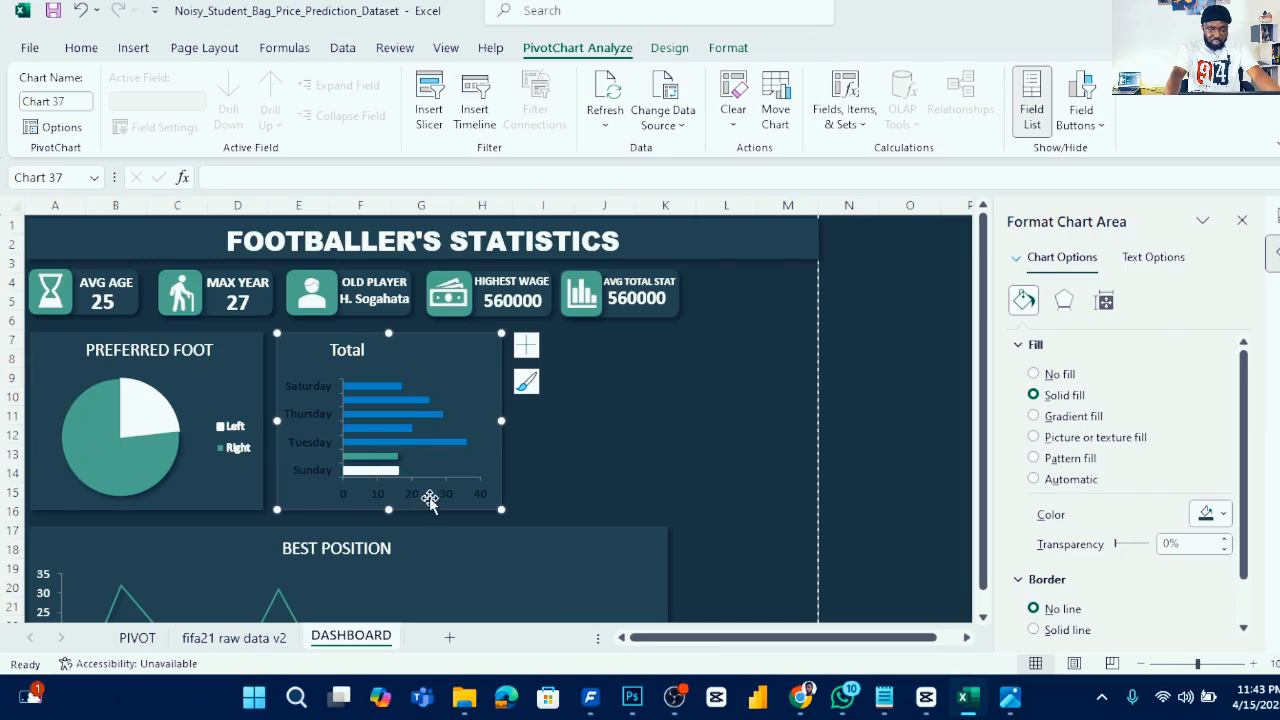
pyautogui.click(569, 479)
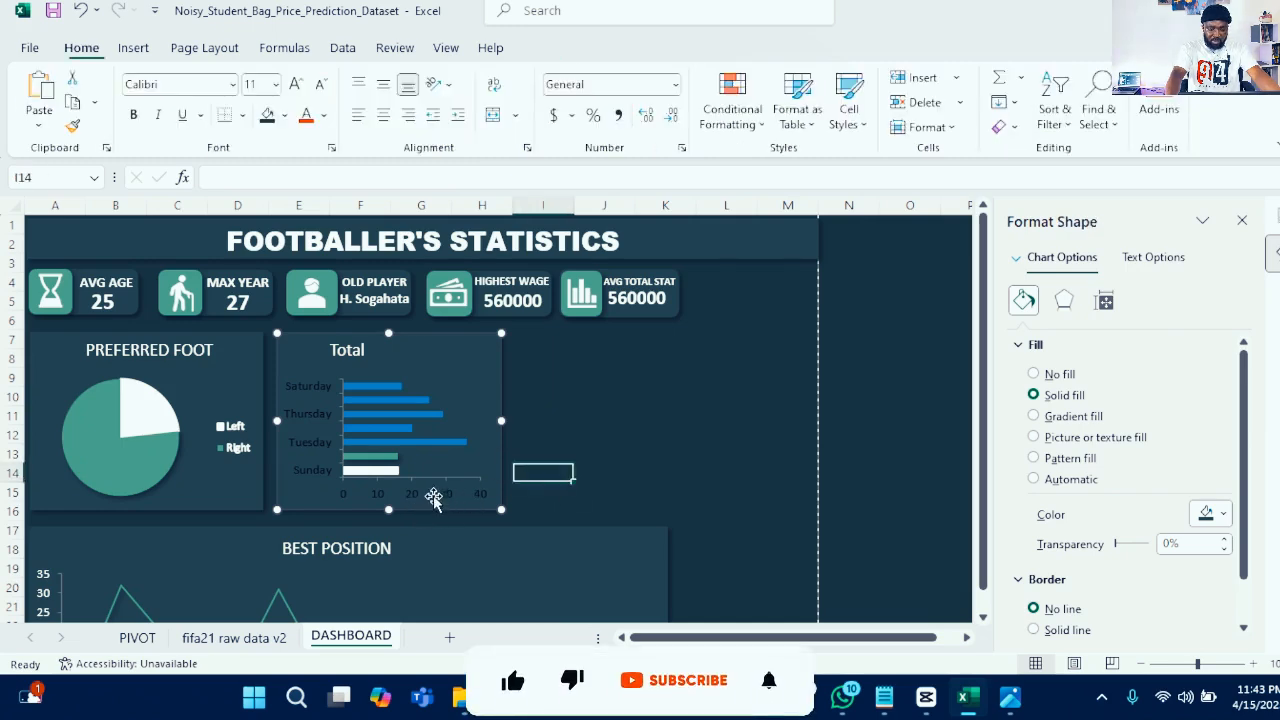
# - Hide the bar chart's primary horizontal axis
pyautogui.click(436, 497)
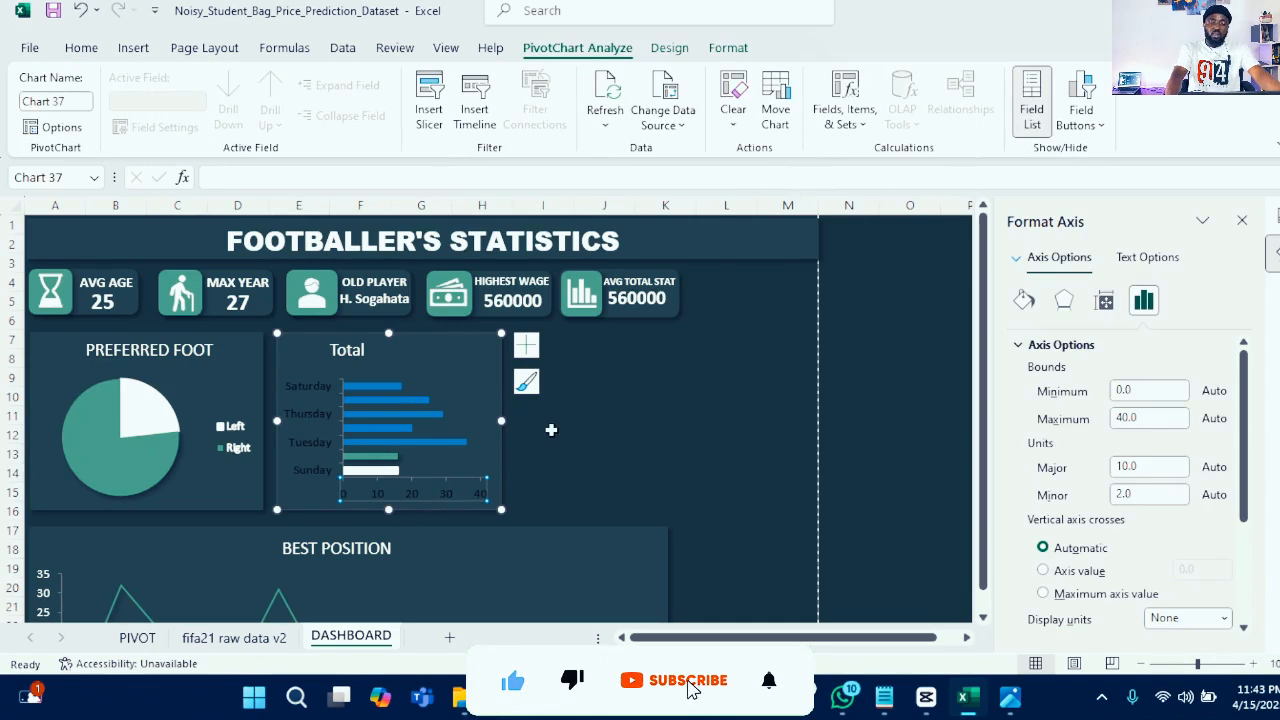
pyautogui.click(526, 345)
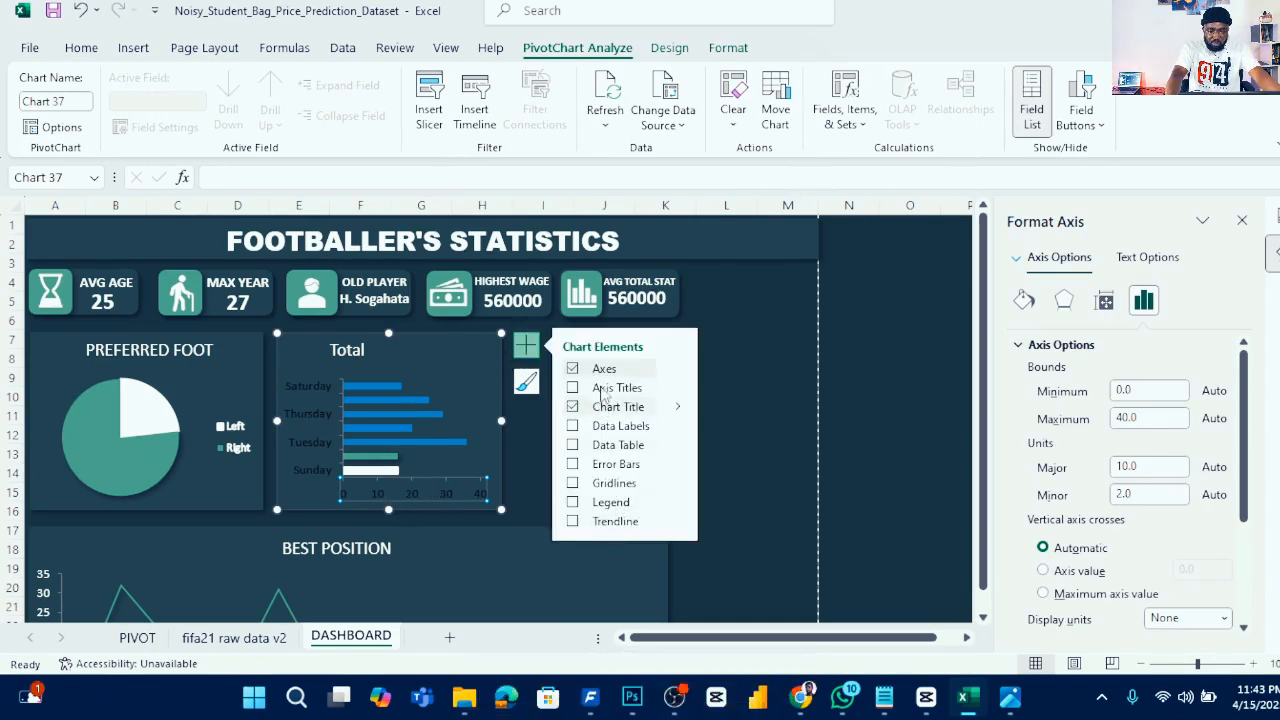
pyautogui.click(681, 370)
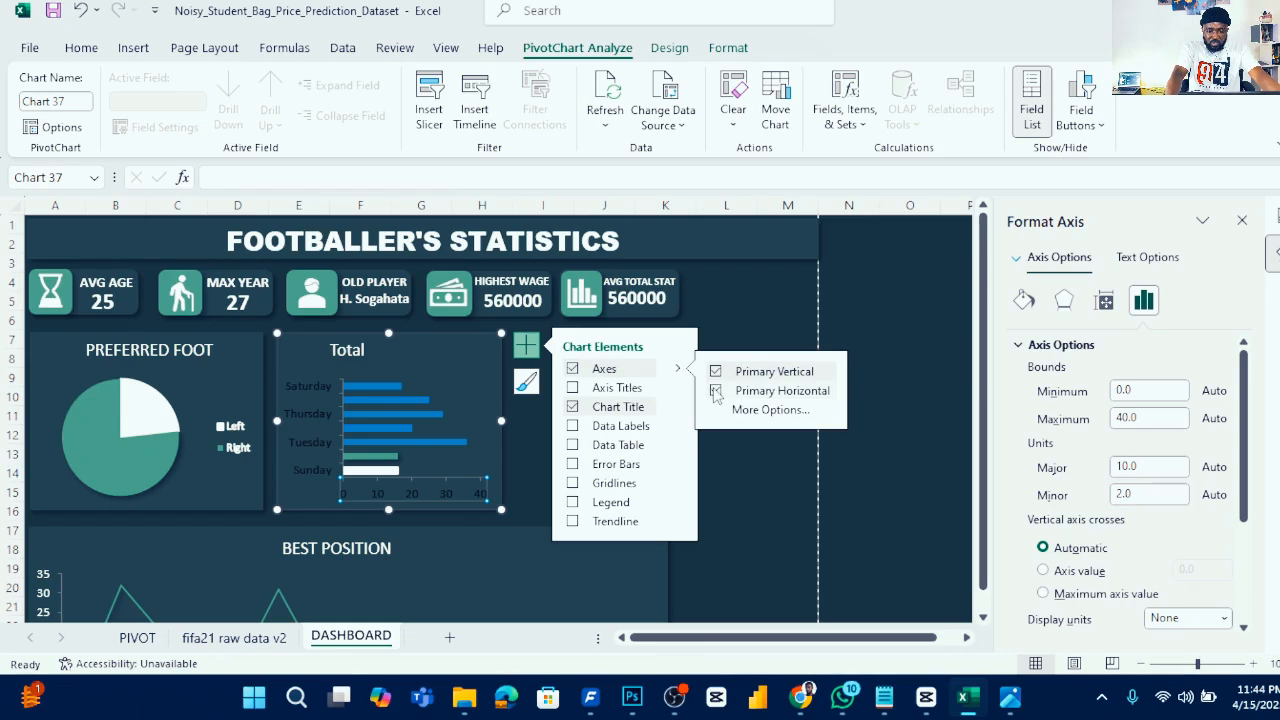
pyautogui.click(716, 391)
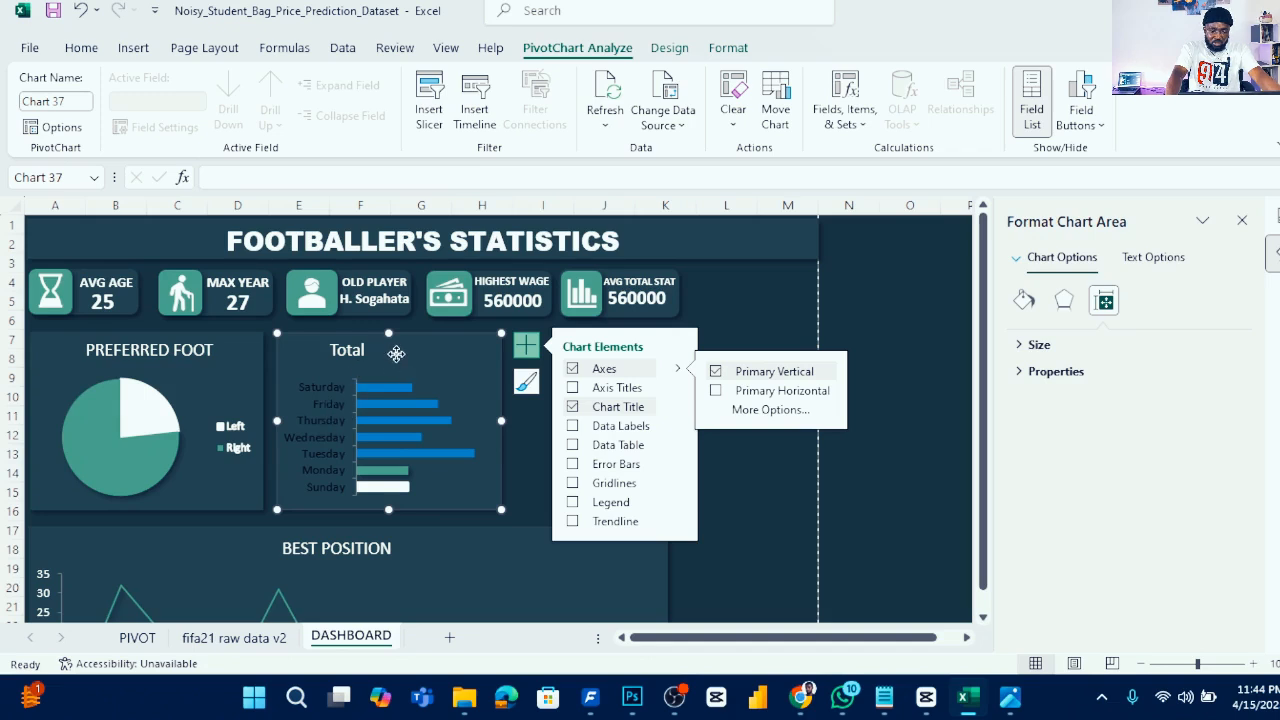
pyautogui.moveTo(395, 354); pyautogui.dragTo(395, 352)
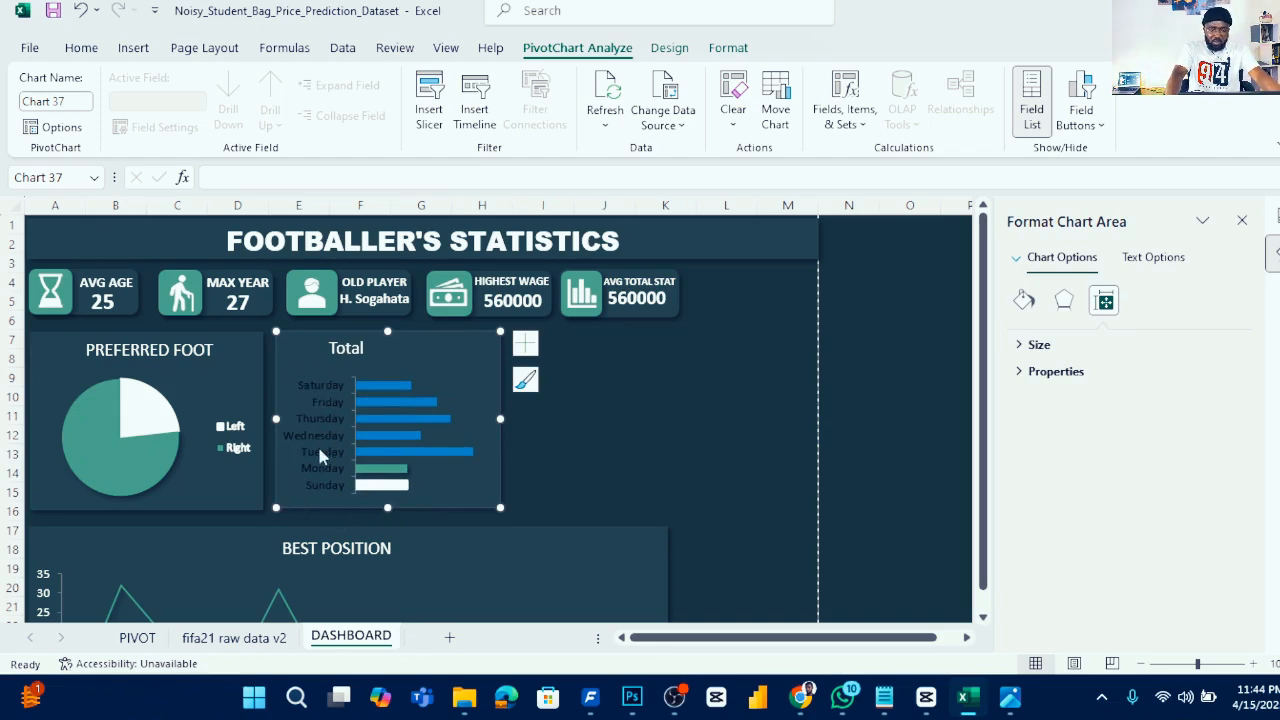
pyautogui.press('Escape')
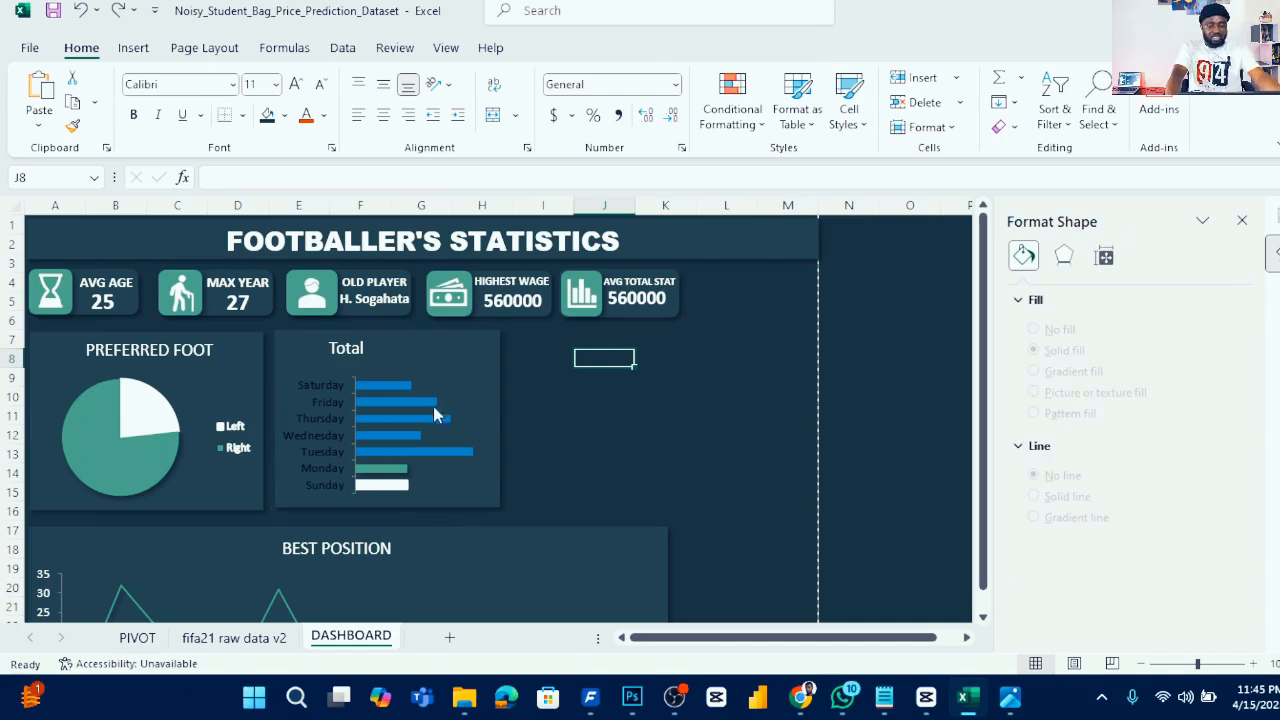
# - Fill the bar series with the teal recent colour
pyautogui.click(399, 397)
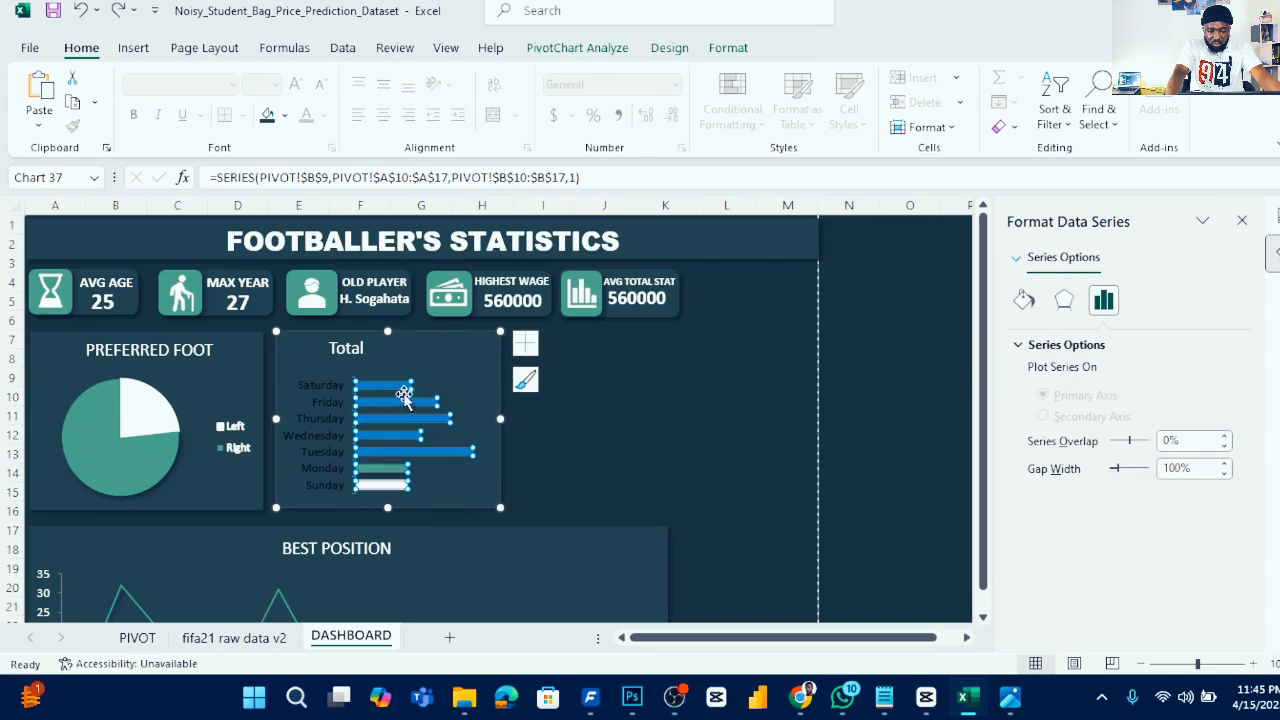
pyautogui.click(1024, 300)
pyautogui.click(1064, 395)
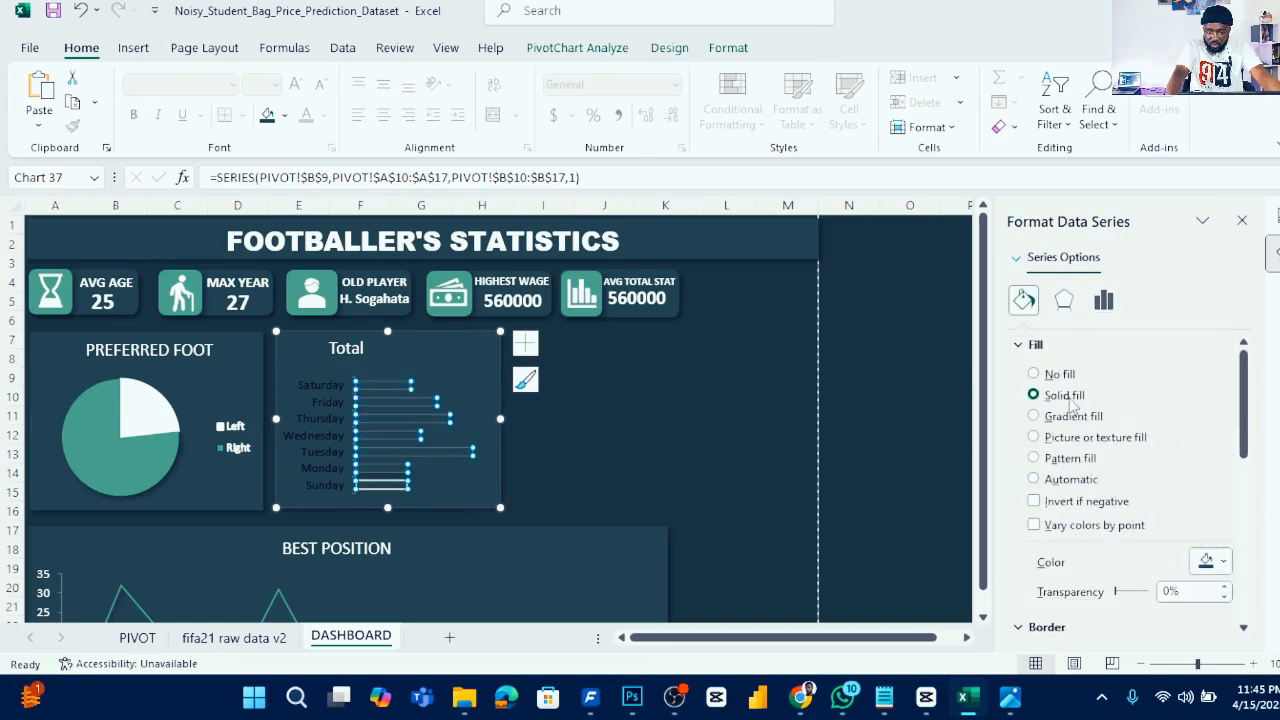
pyautogui.click(1212, 561)
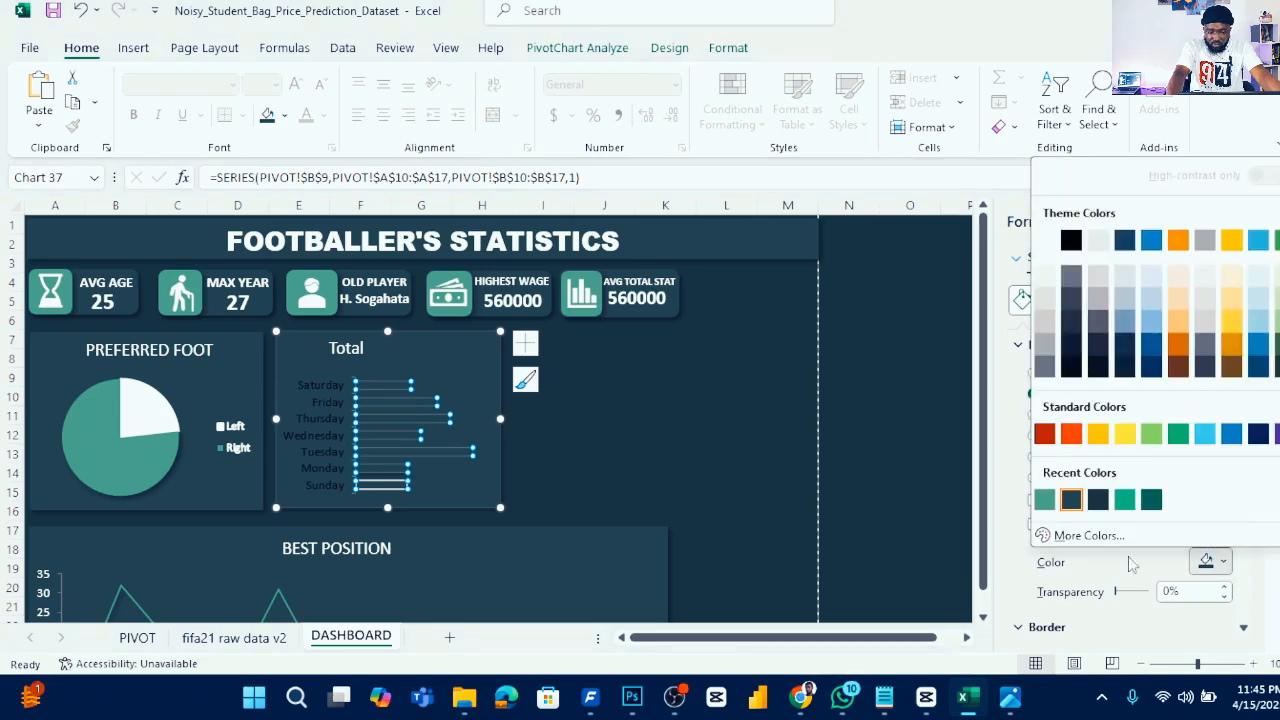
pyautogui.click(1044, 500)
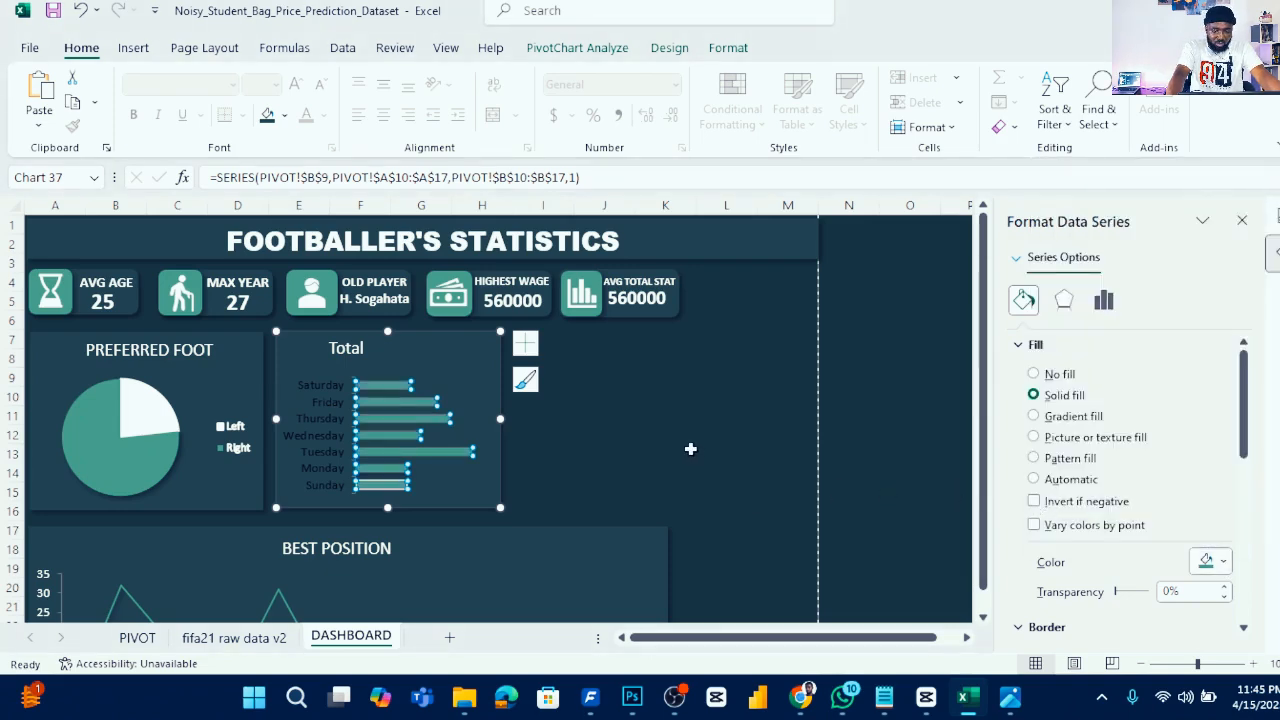
# - Set the day-name axis label text colour to white
pyautogui.click(312, 405)
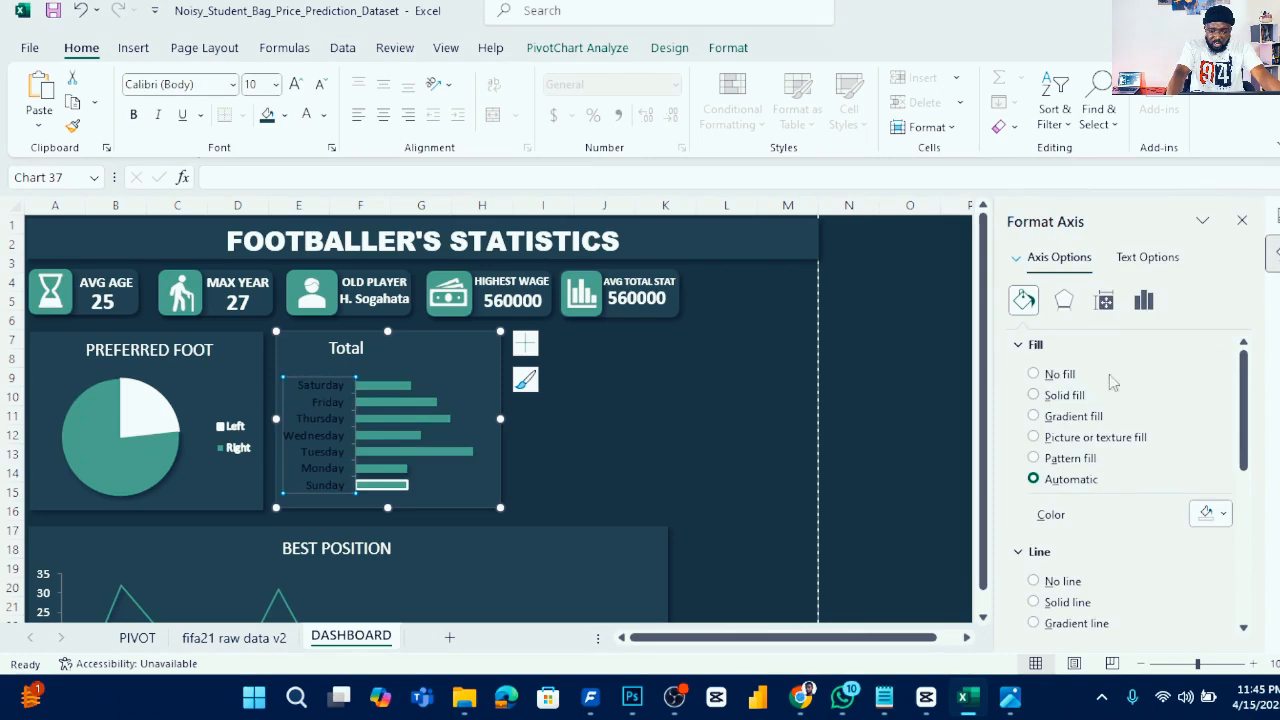
pyautogui.click(1147, 257)
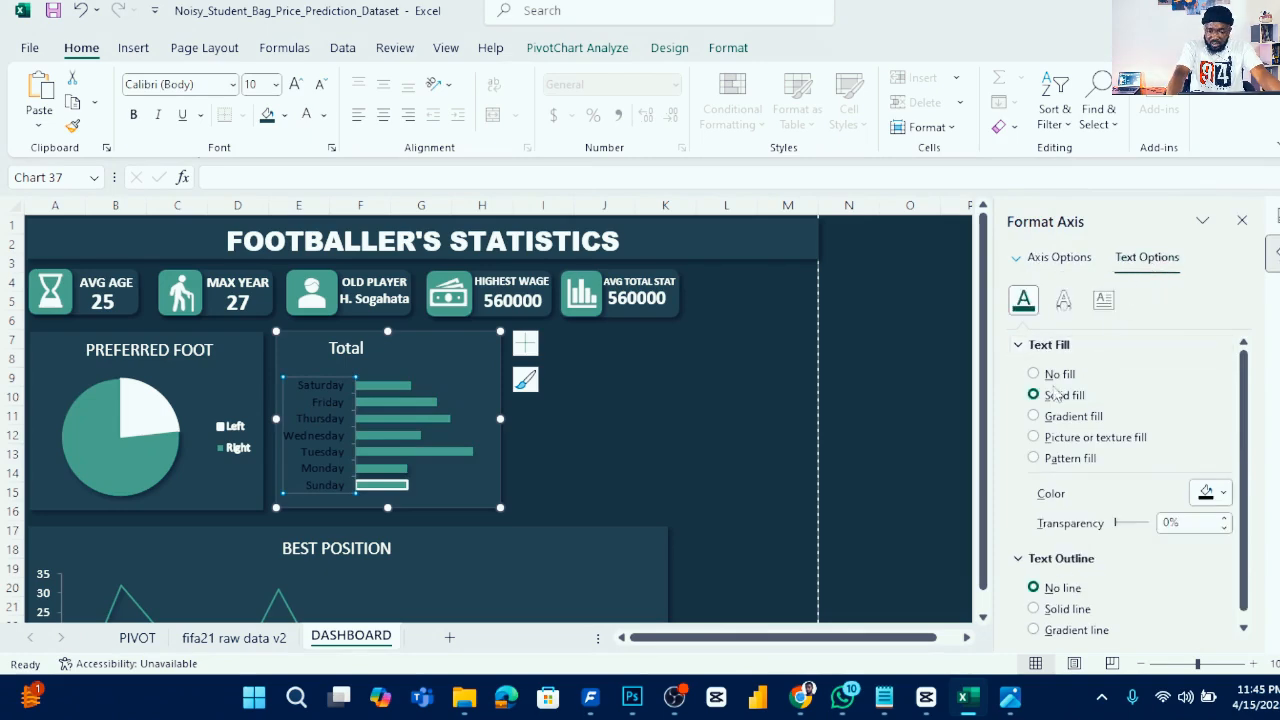
pyautogui.click(1222, 492)
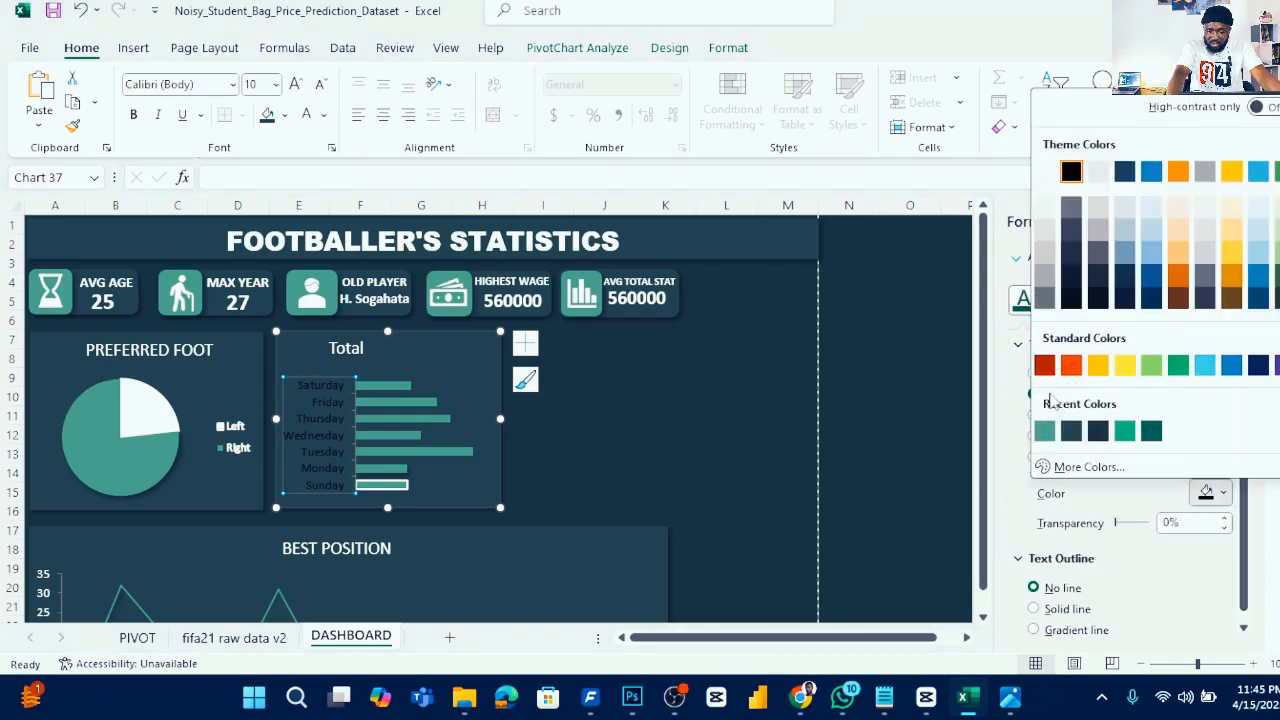
pyautogui.click(1050, 187)
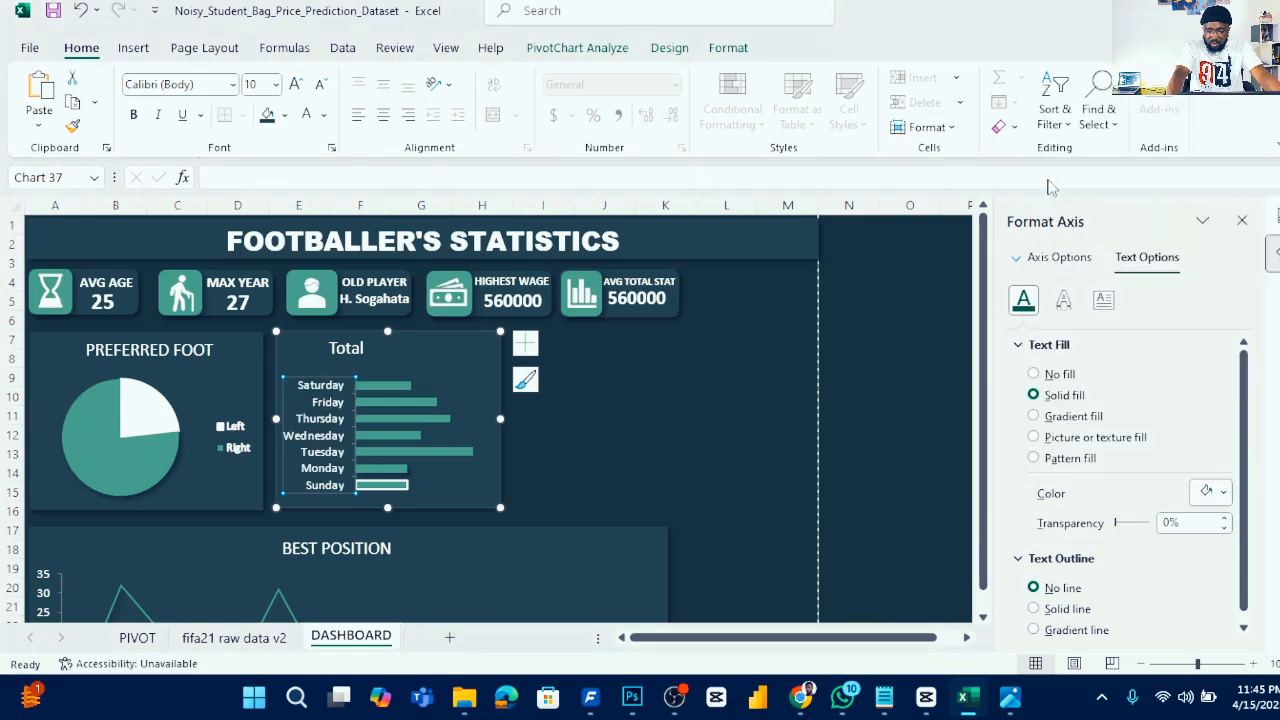
pyautogui.click(656, 412)
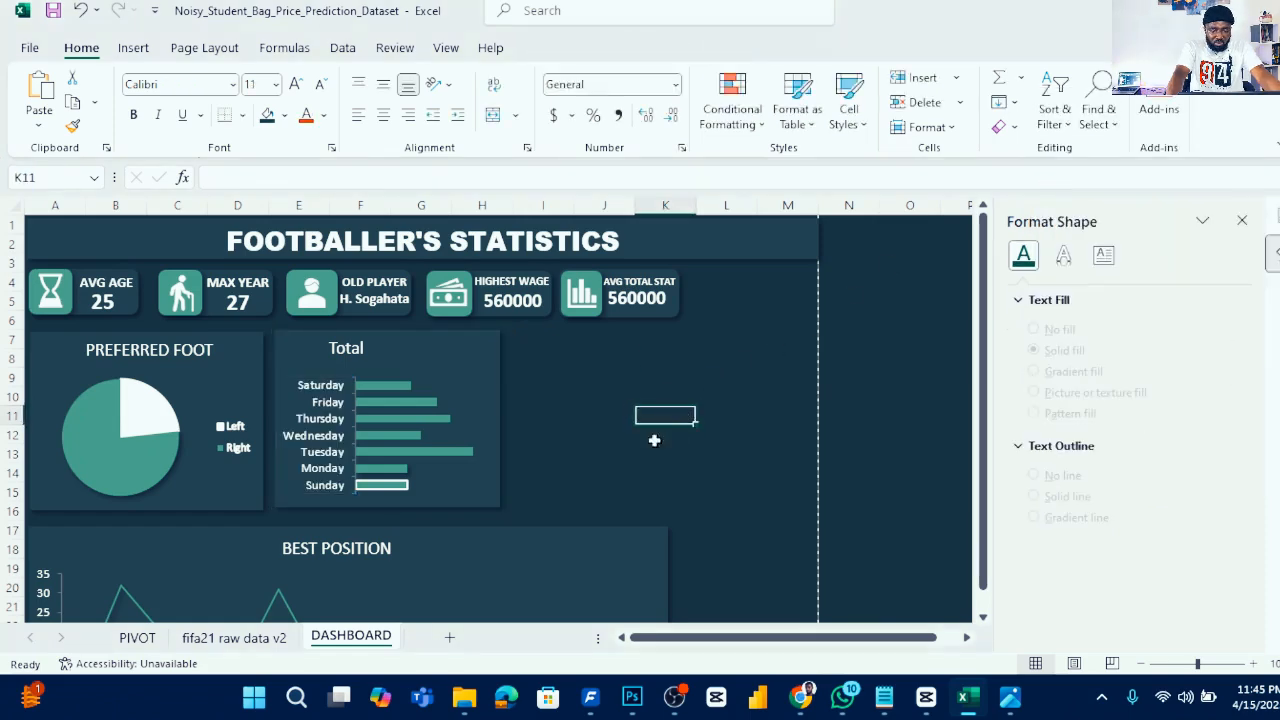
# - Give the Sunday bar the teal fill and remove its border line
pyautogui.click(384, 490)
pyautogui.click(385, 490)
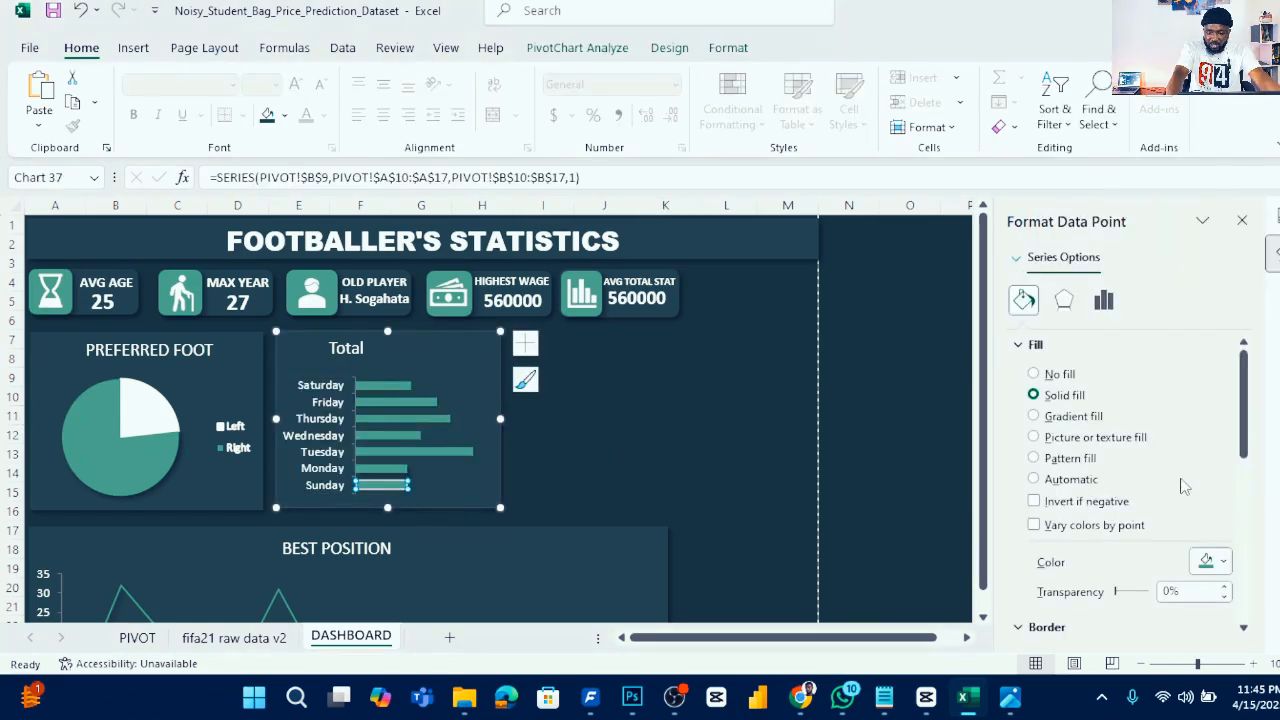
pyautogui.click(1222, 562)
pyautogui.click(1036, 502)
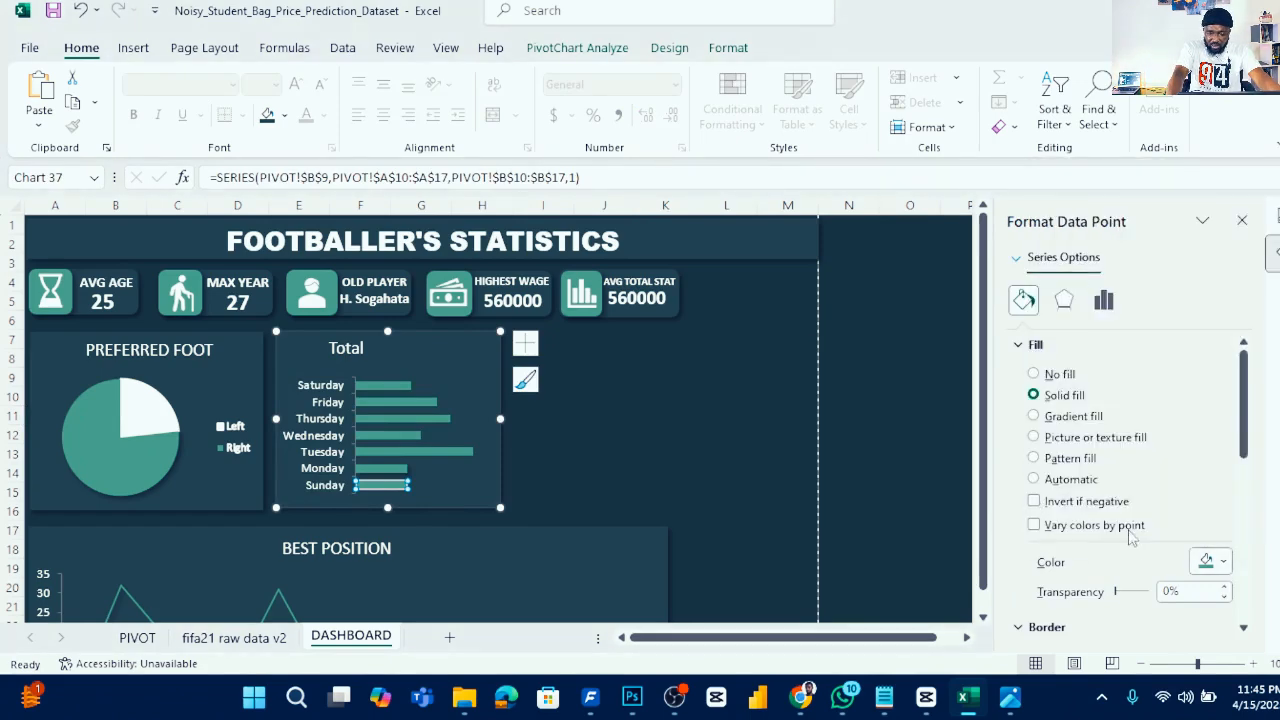
pyautogui.click(1018, 346)
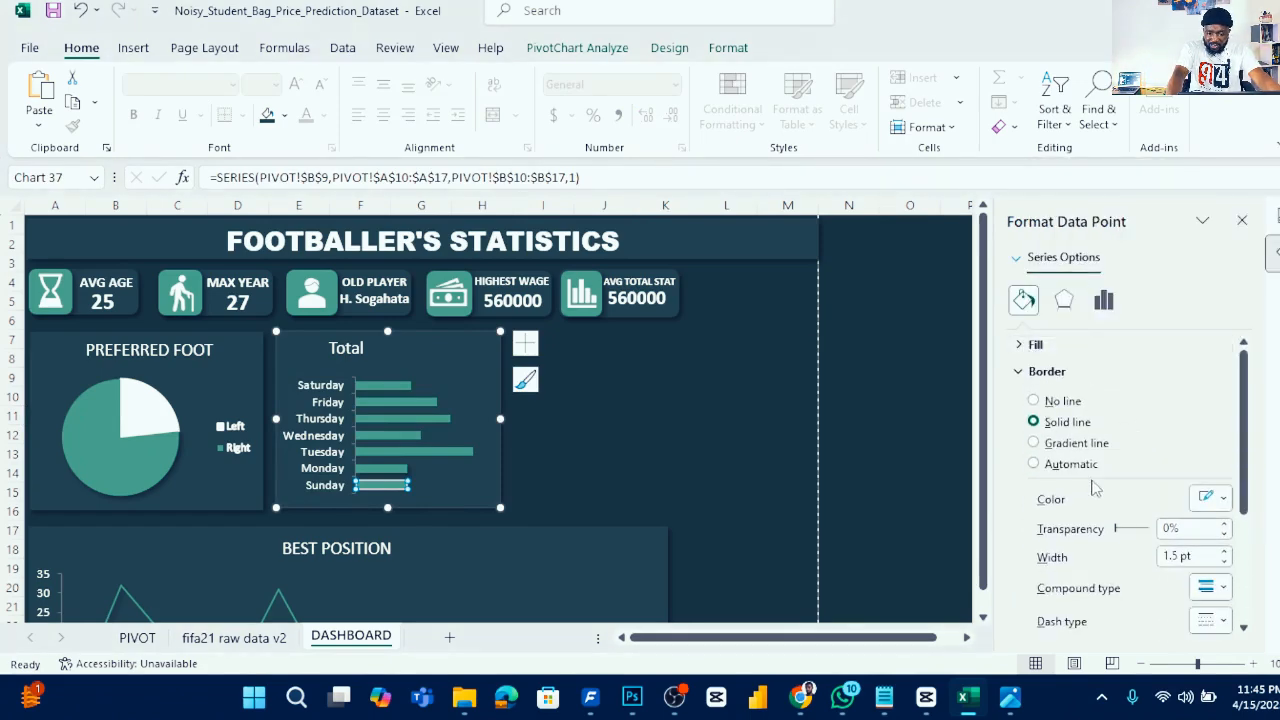
pyautogui.click(1063, 401)
pyautogui.click(709, 452)
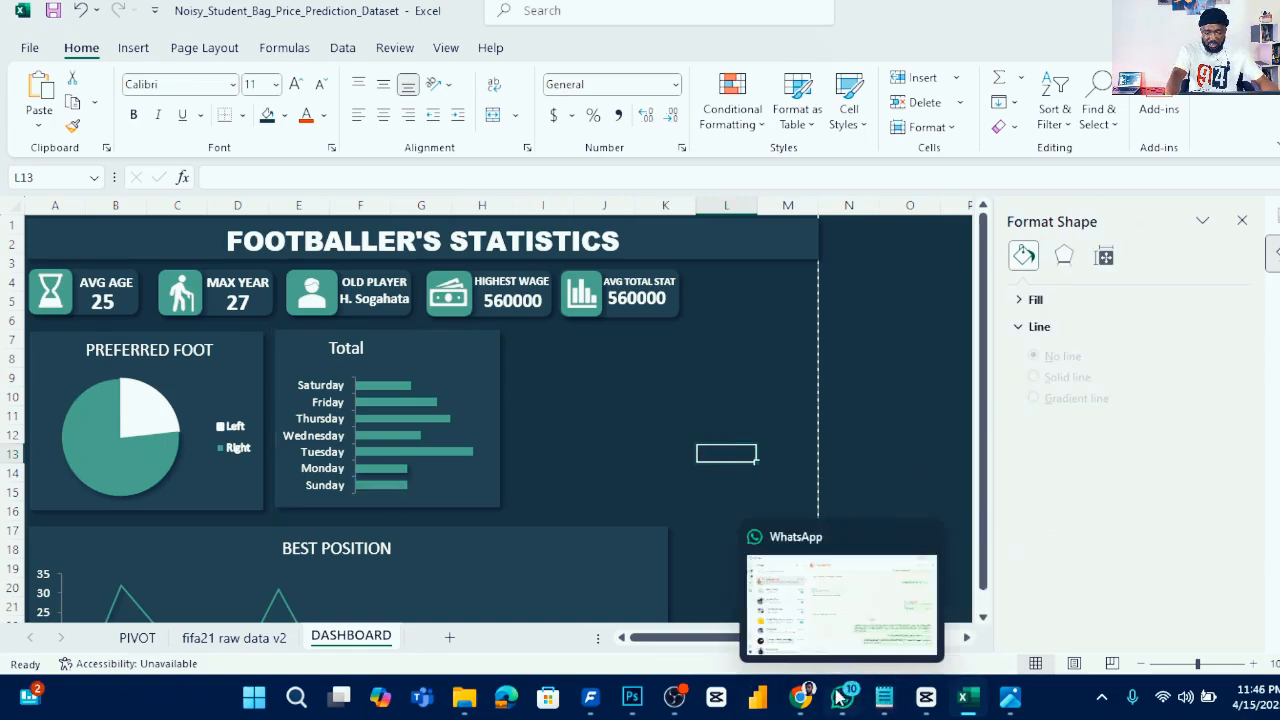
# - Switch to the Excel project 1.png image to review the planned KPIs, charts and filters
pyautogui.moveTo(1016, 707)
pyautogui.click(1010, 632)
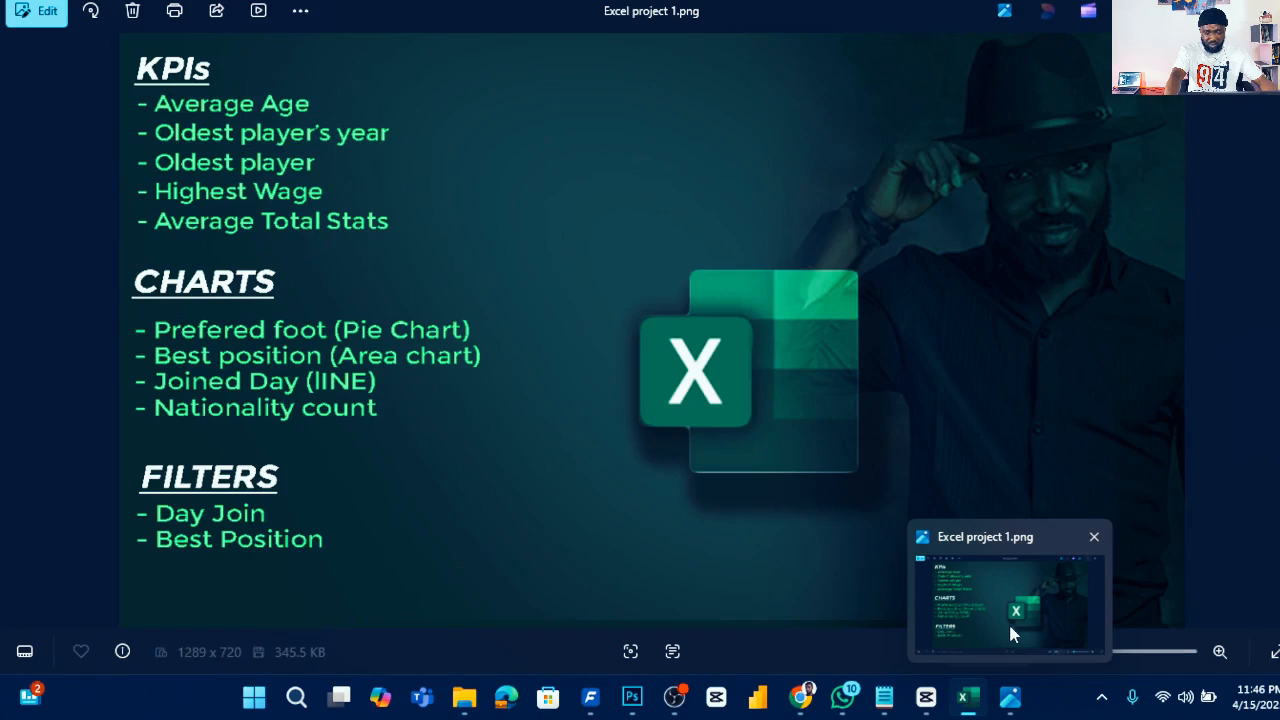
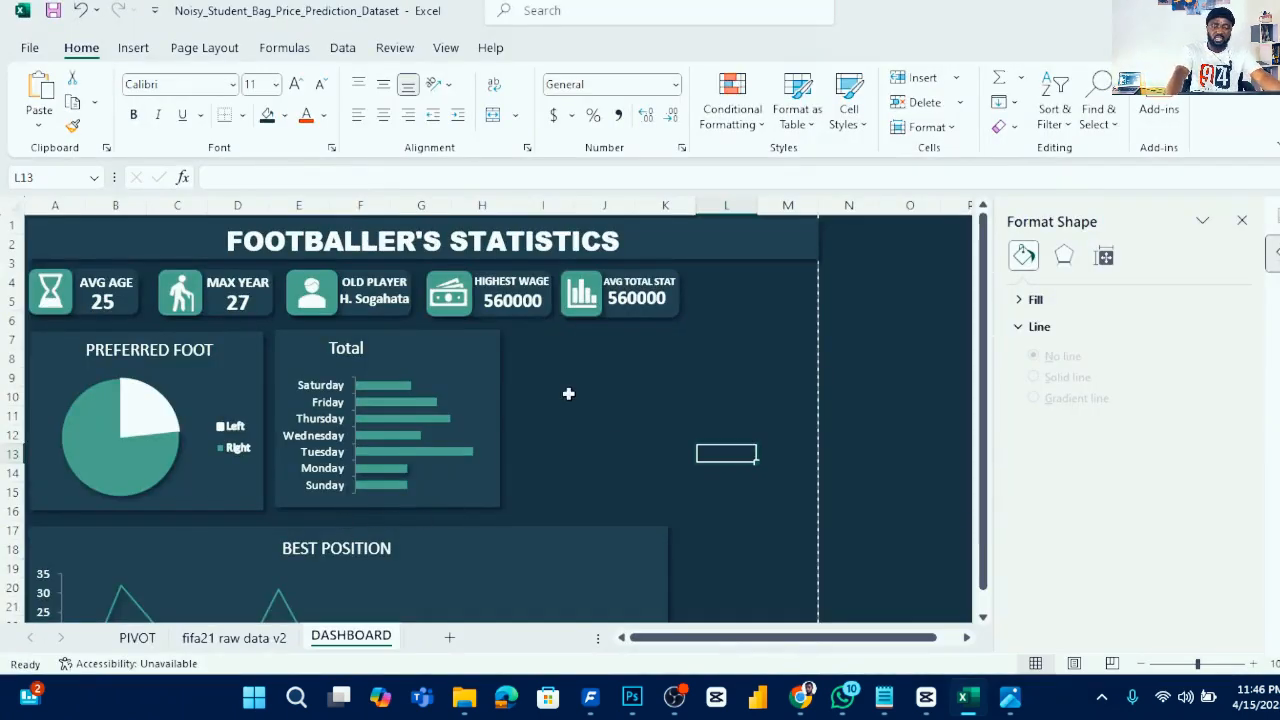
# - Copy the preferred foot pivot table and paste a duplicate at cell G4 on the PIVOT sheet
pyautogui.click(137, 638)
pyautogui.moveTo(41, 228); pyautogui.dragTo(170, 285)
pyautogui.hotkey('ctrl', 'c')
pyautogui.click(600, 245)
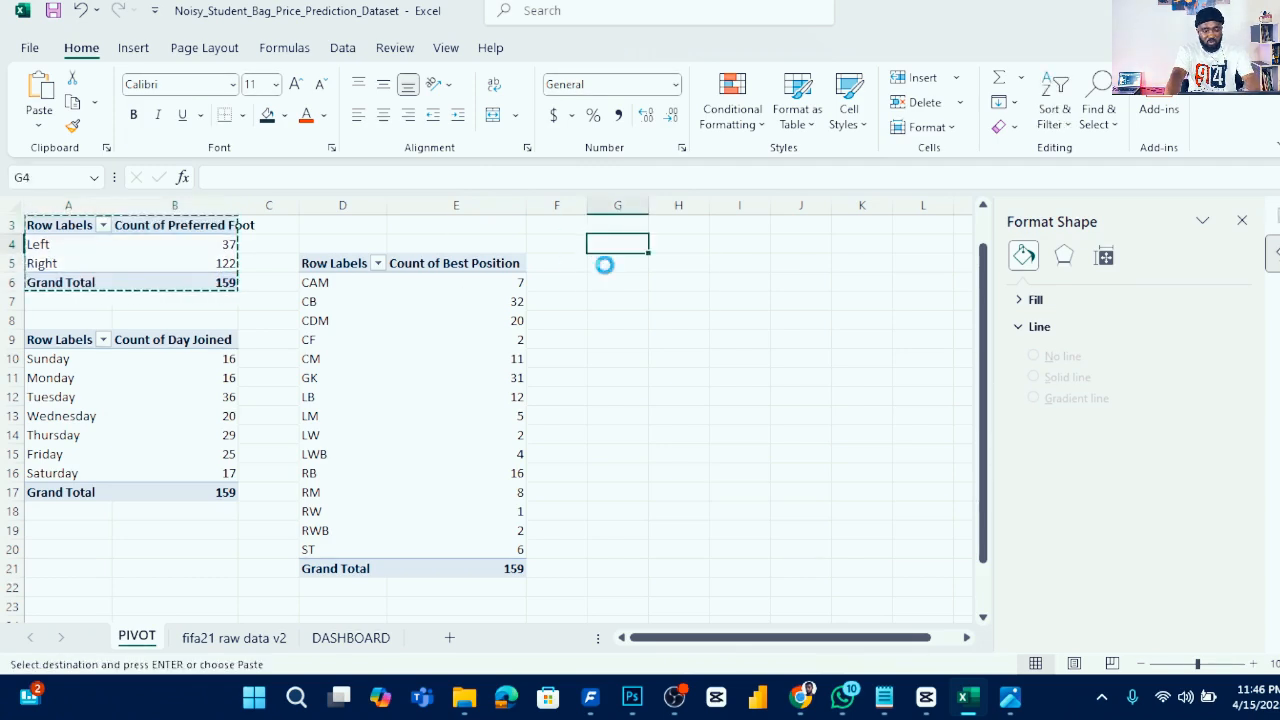
pyautogui.hotkey('ctrl', 'v')
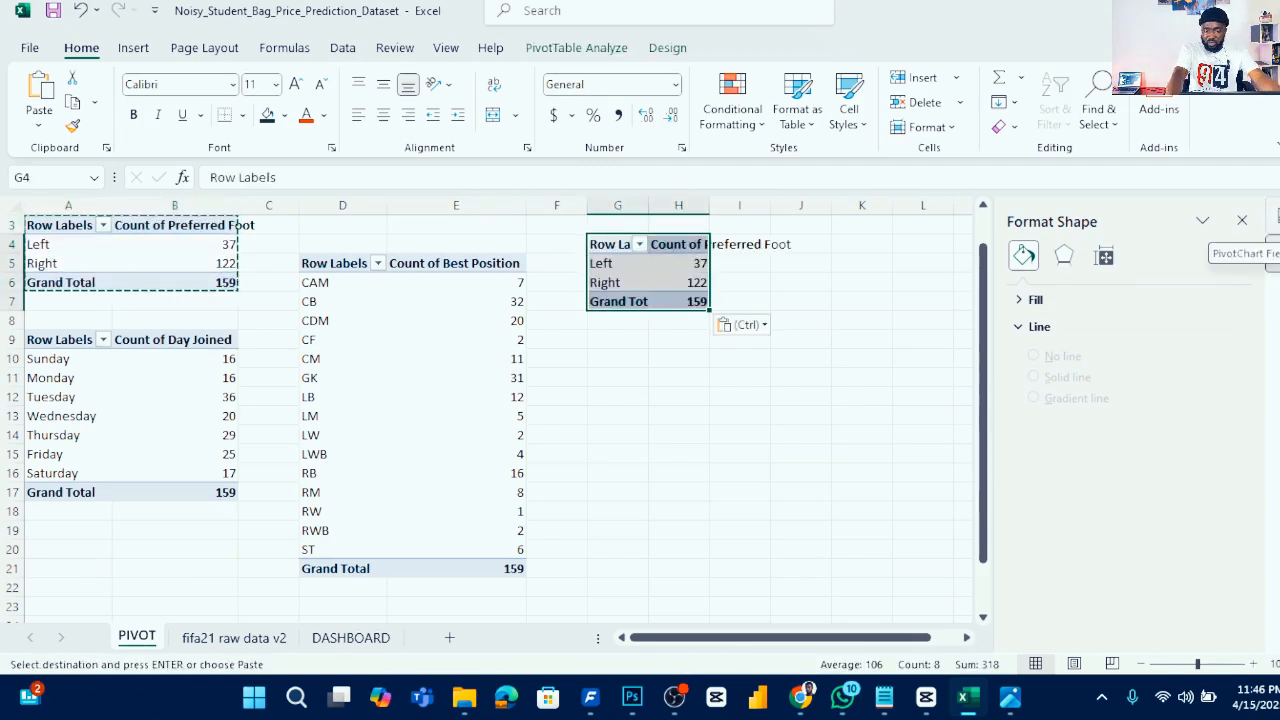
# - Rebuild the duplicate pivot with Nationality as the row field and Count of Nationality as the value
pyautogui.click(1272, 252)
pyautogui.moveTo(992, 578); pyautogui.dragTo(764, 626)
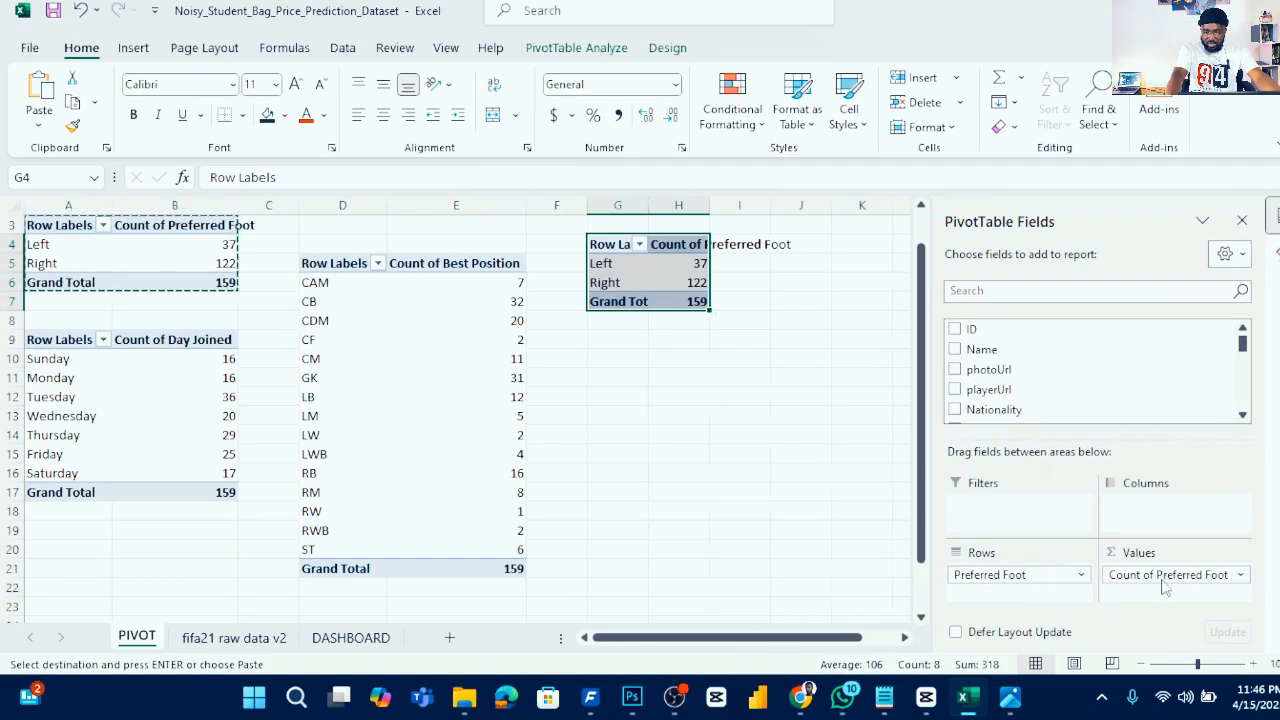
pyautogui.moveTo(1166, 578); pyautogui.dragTo(810, 585)
pyautogui.moveTo(778, 483); pyautogui.dragTo(780, 480)
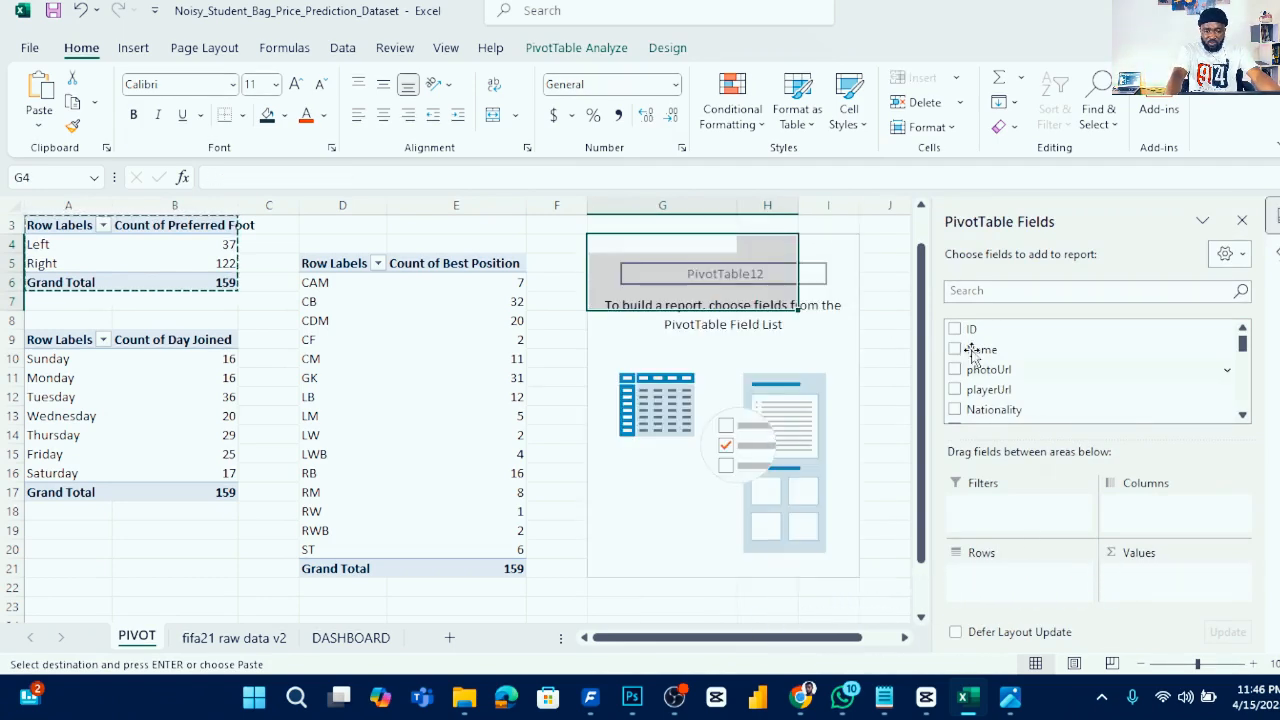
pyautogui.moveTo(1012, 409); pyautogui.dragTo(1006, 578)
pyautogui.moveTo(1012, 420); pyautogui.dragTo(1128, 575)
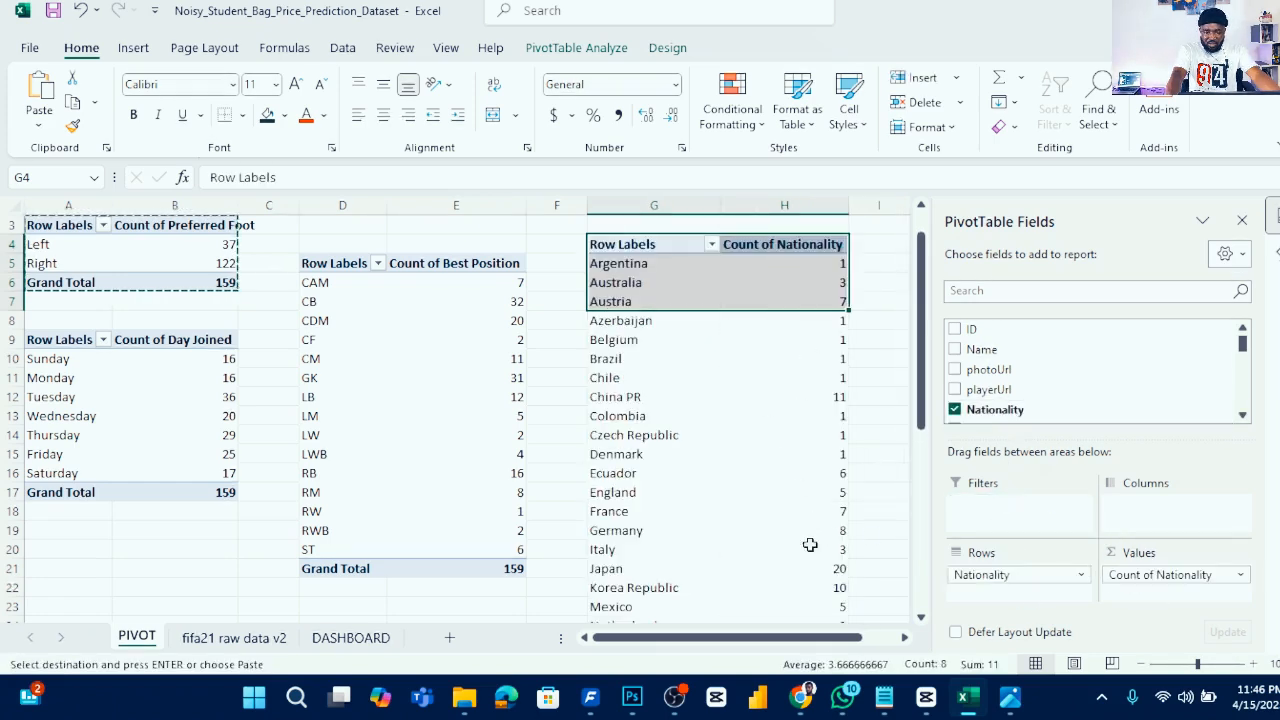
# - Apply a Top 10 value filter showing the top 5 nationalities by Count of Nationality
pyautogui.scroll(-10, 766, 460)
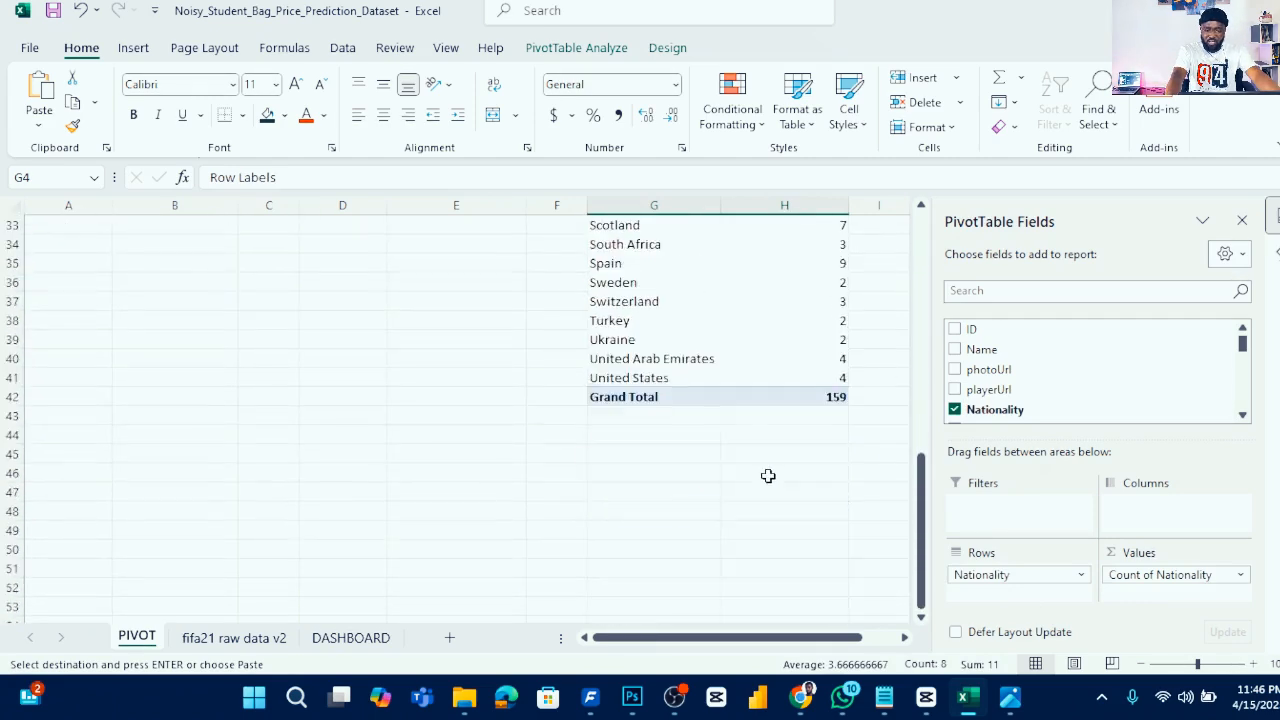
pyautogui.scroll(6, 768, 468)
pyautogui.scroll(5, 770, 463)
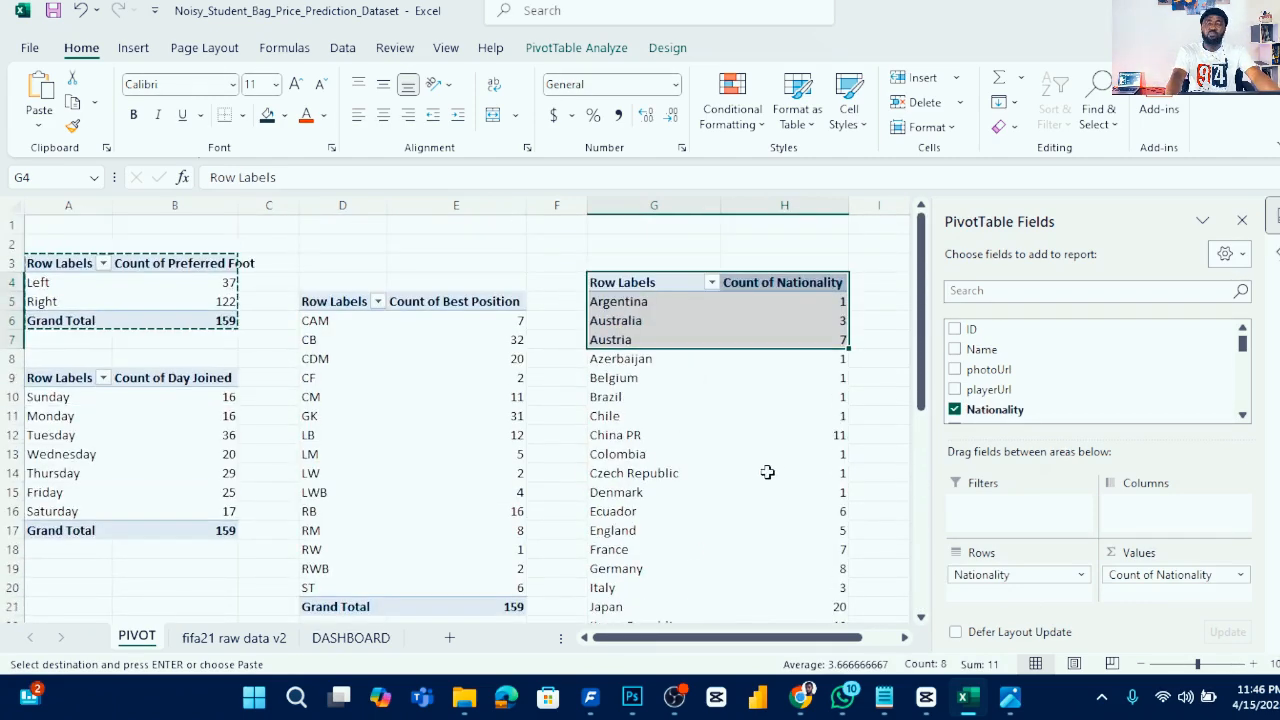
pyautogui.click(711, 284)
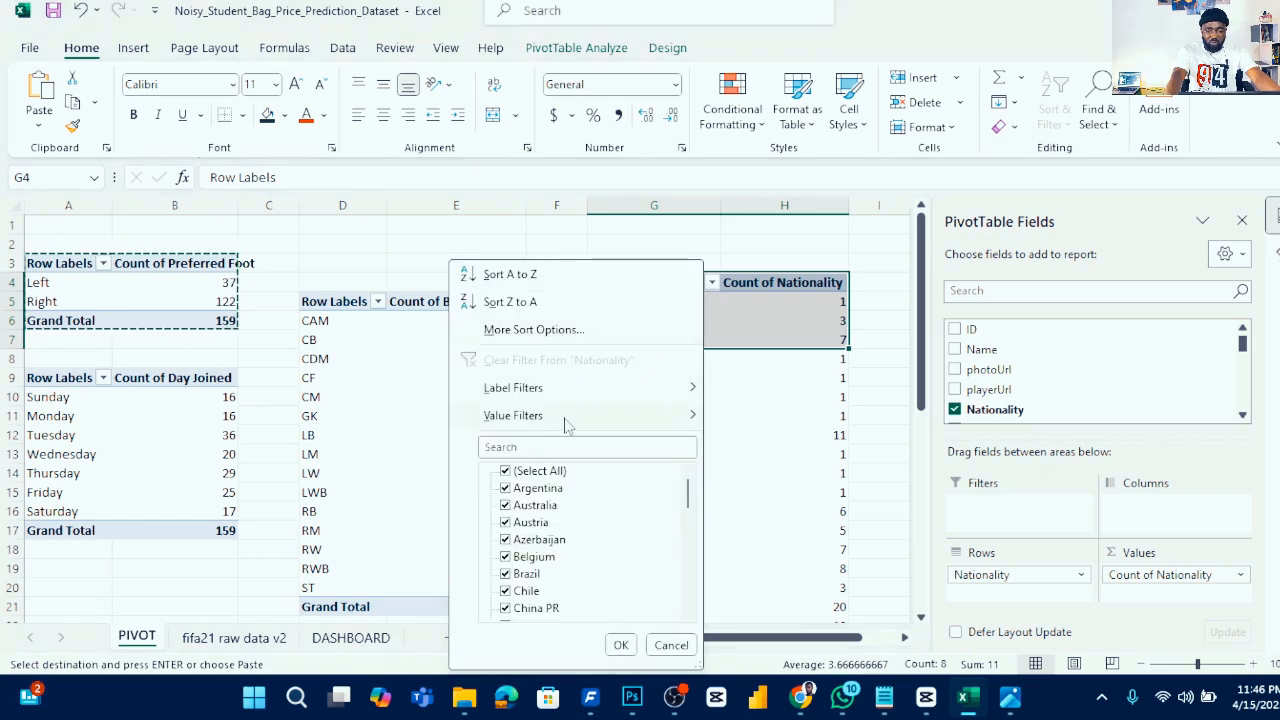
pyautogui.moveTo(568, 422)
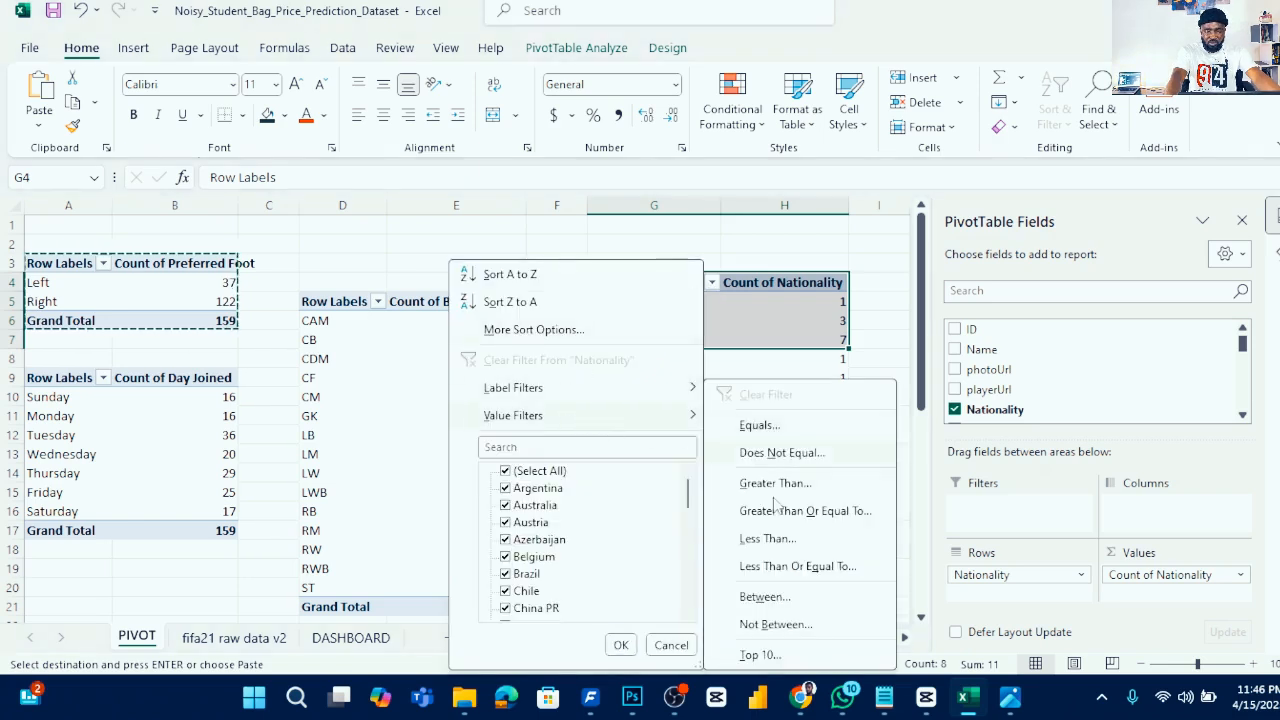
pyautogui.click(758, 655)
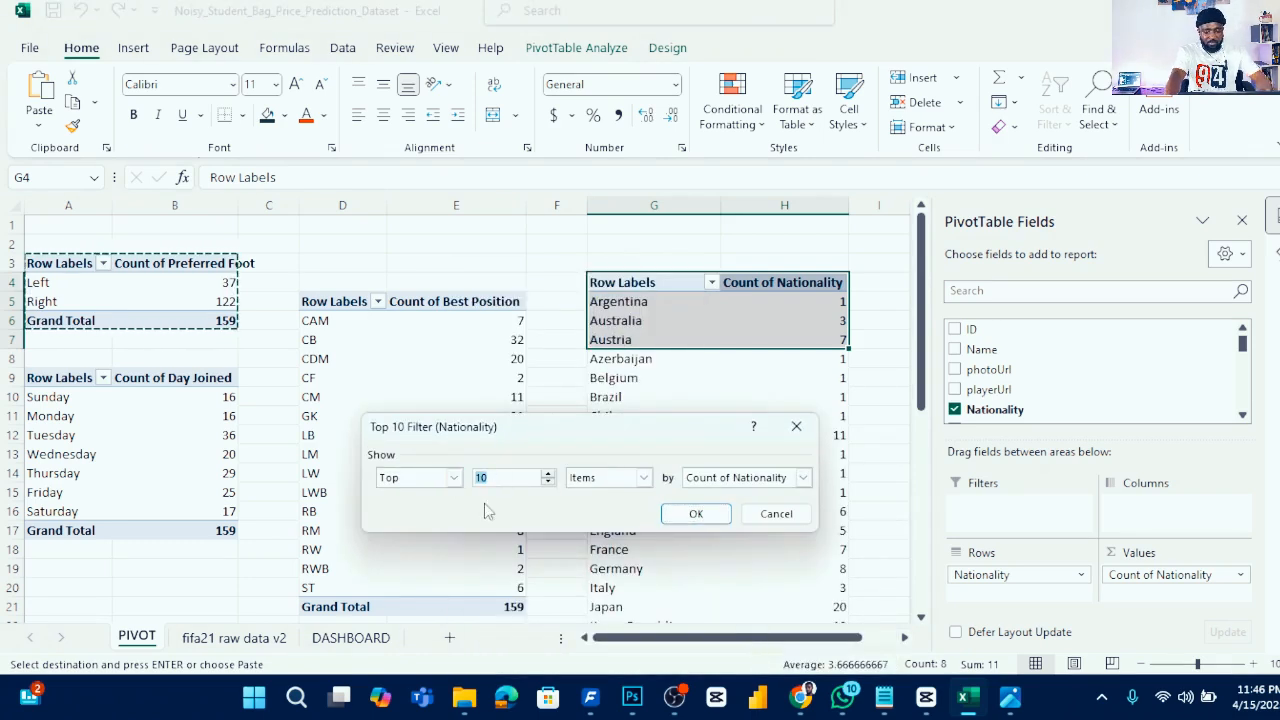
pyautogui.click(696, 513)
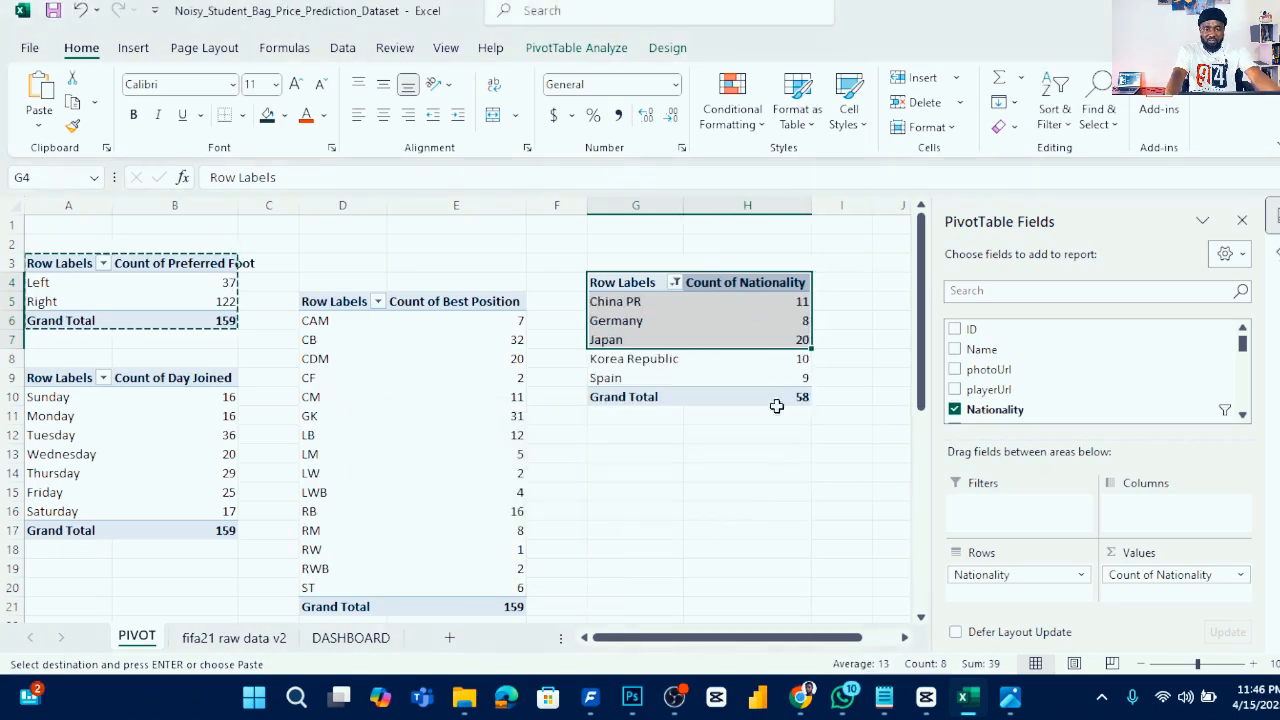
pyautogui.click(675, 284)
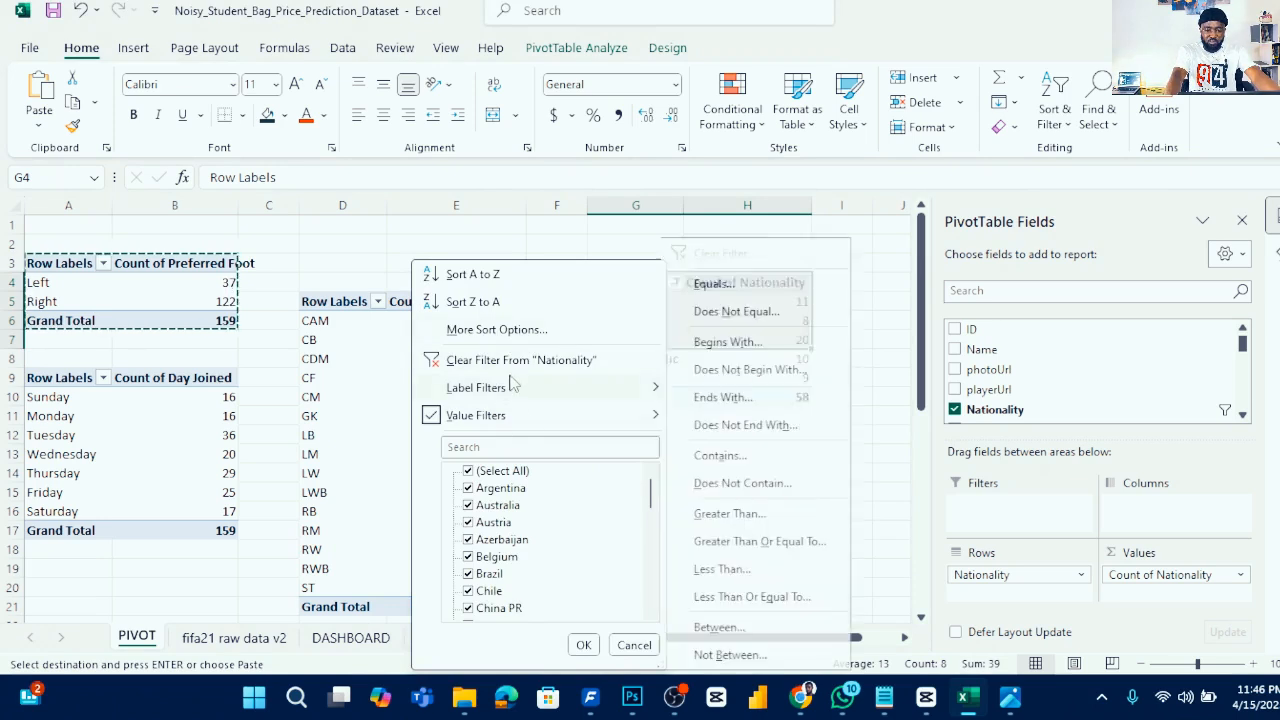
pyautogui.moveTo(509, 400)
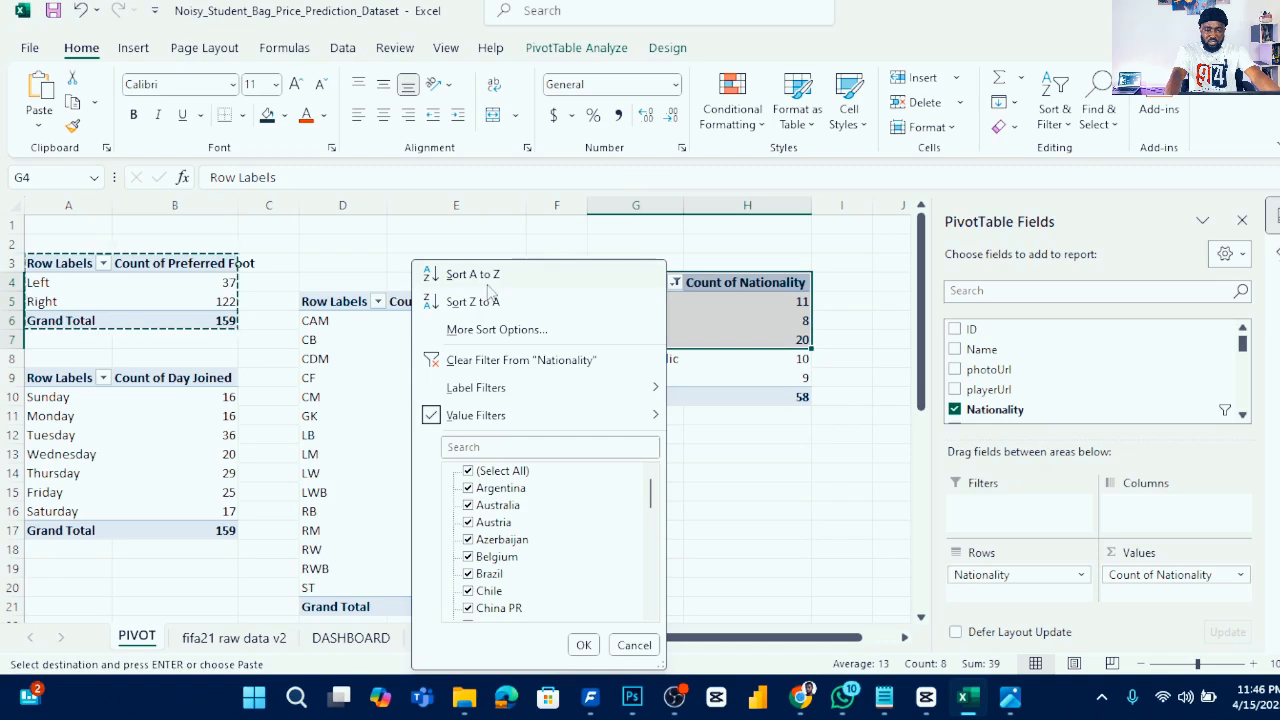
pyautogui.press('Escape')
# - Insert a 2-D area pivot chart from the nationality pivot table
pyautogui.click(726, 408)
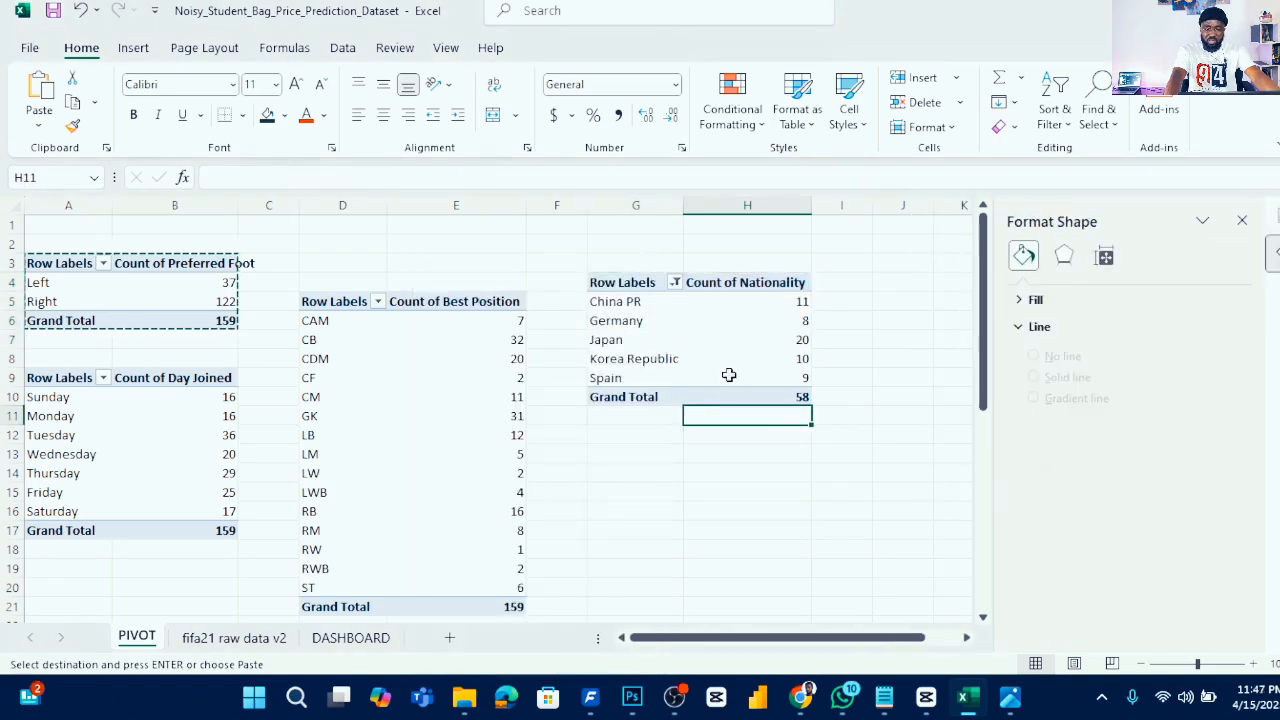
pyautogui.click(700, 303)
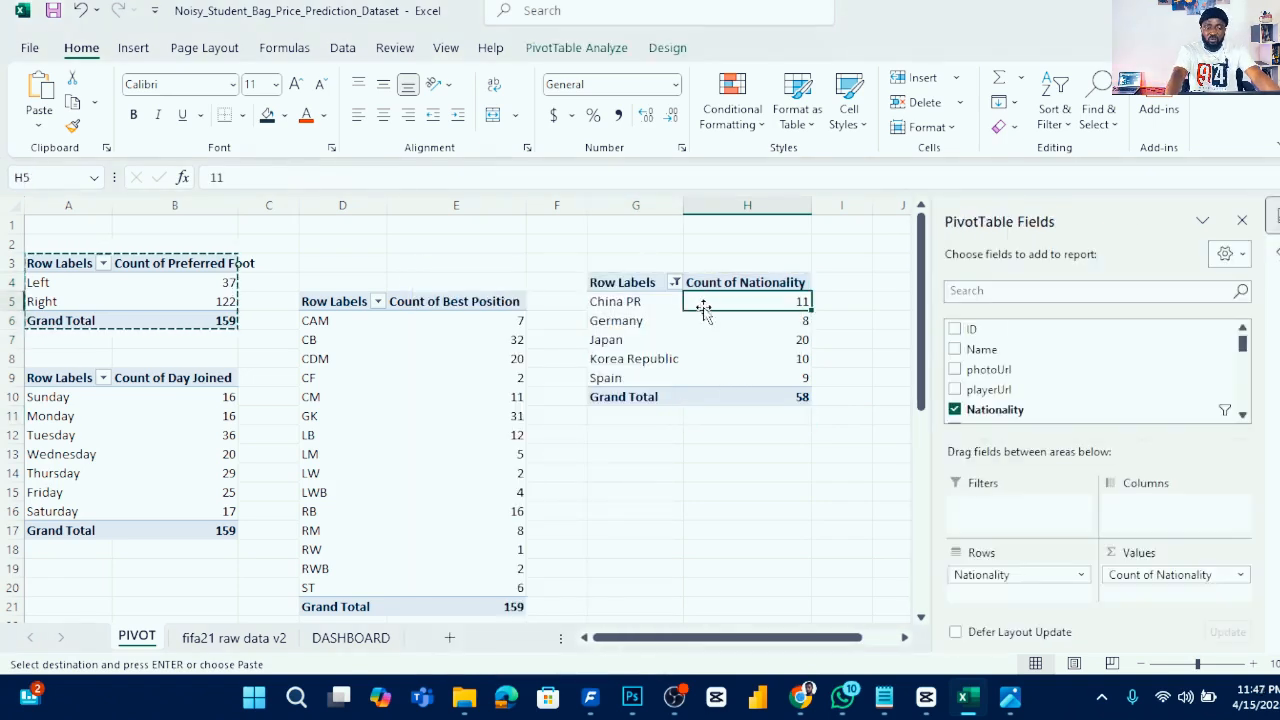
pyautogui.click(136, 50)
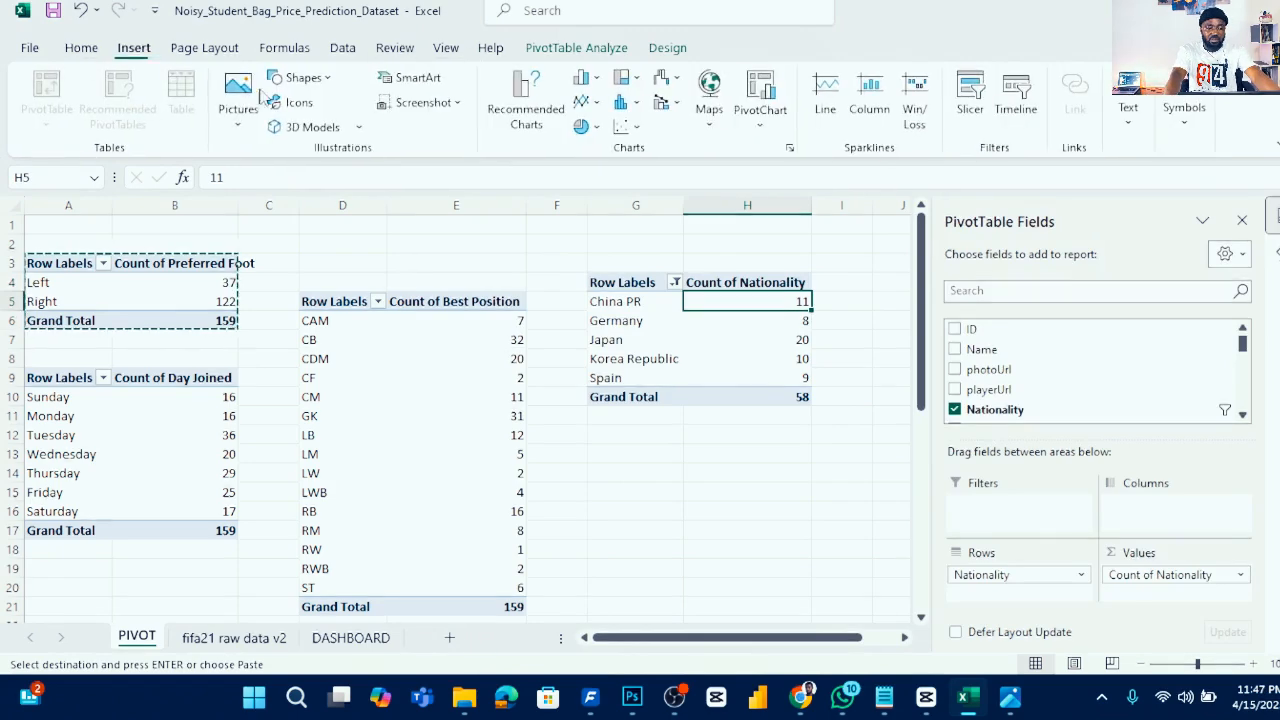
pyautogui.click(586, 102)
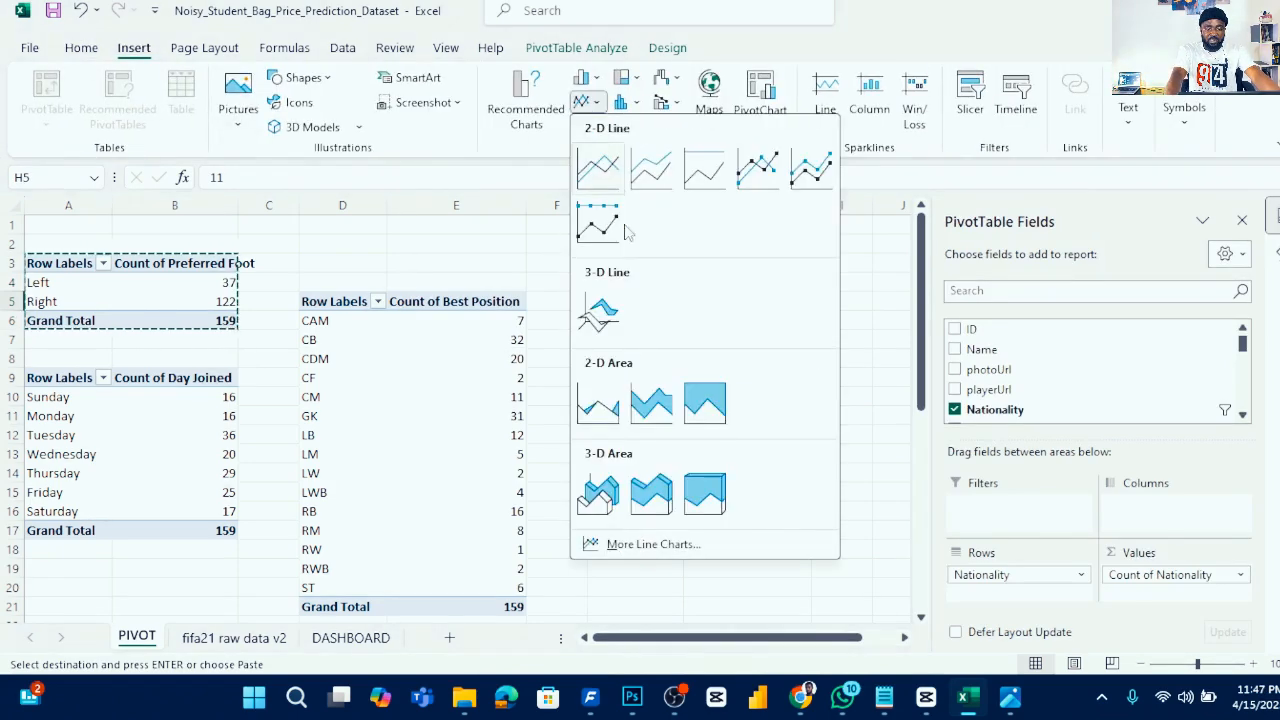
pyautogui.click(601, 418)
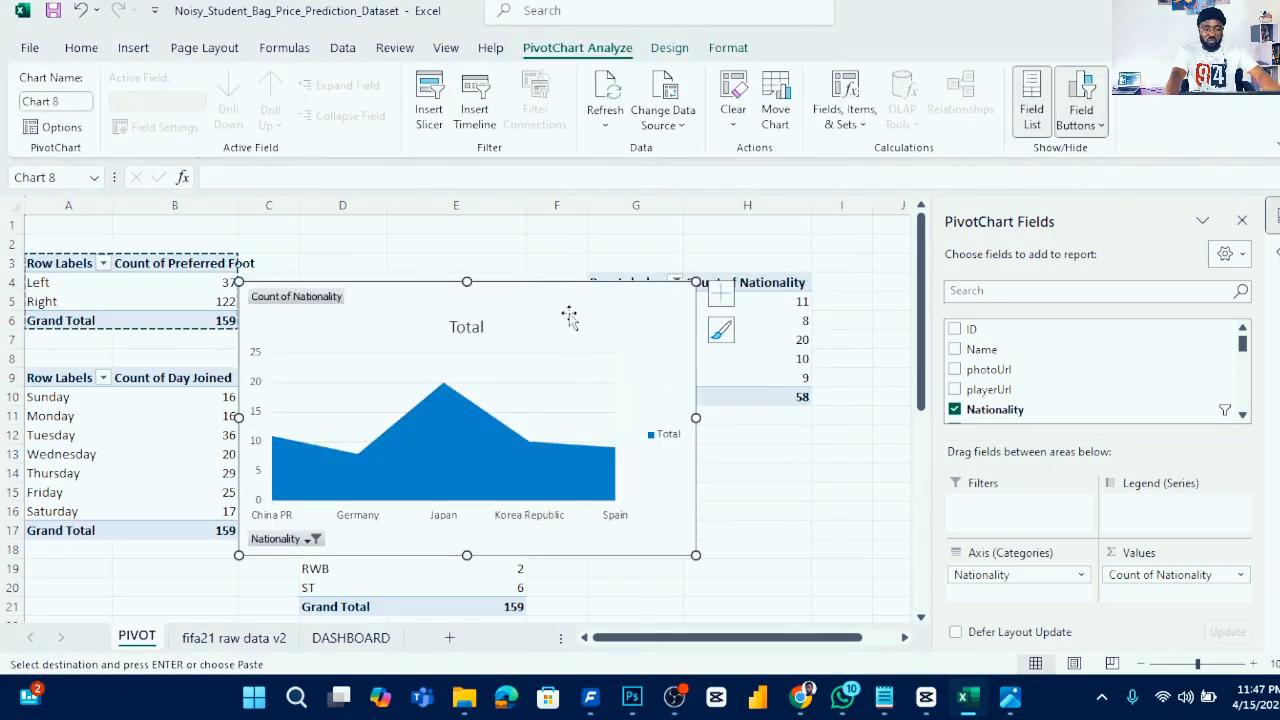
# - Move the nationality area chart onto the DASHBOARD sheet beside the day-joined bar chart
pyautogui.hotkey('ctrl', 'x')
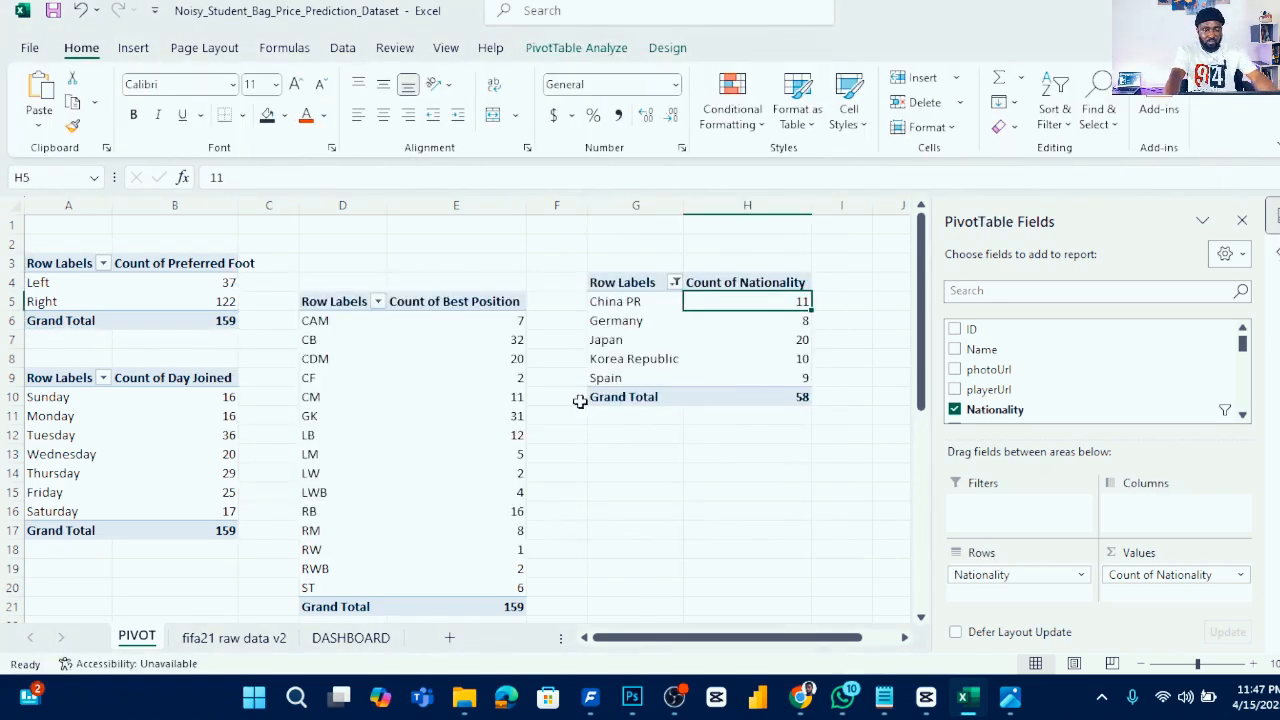
pyautogui.click(351, 637)
pyautogui.click(590, 374)
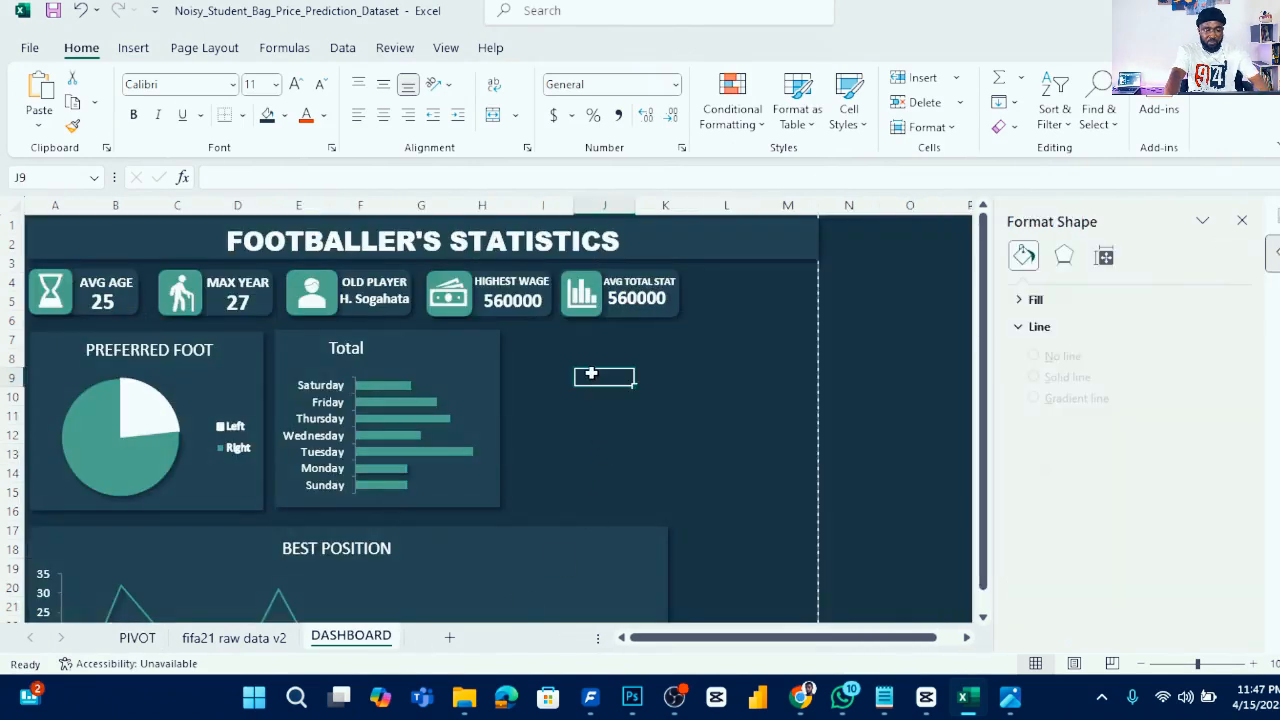
pyautogui.hotkey('ctrl', 'v')
pyautogui.moveTo(691, 397); pyautogui.dragTo(540, 337)
pyautogui.moveTo(865, 318); pyautogui.dragTo(656, 378)
pyautogui.moveTo(552, 402); pyautogui.dragTo(626, 351)
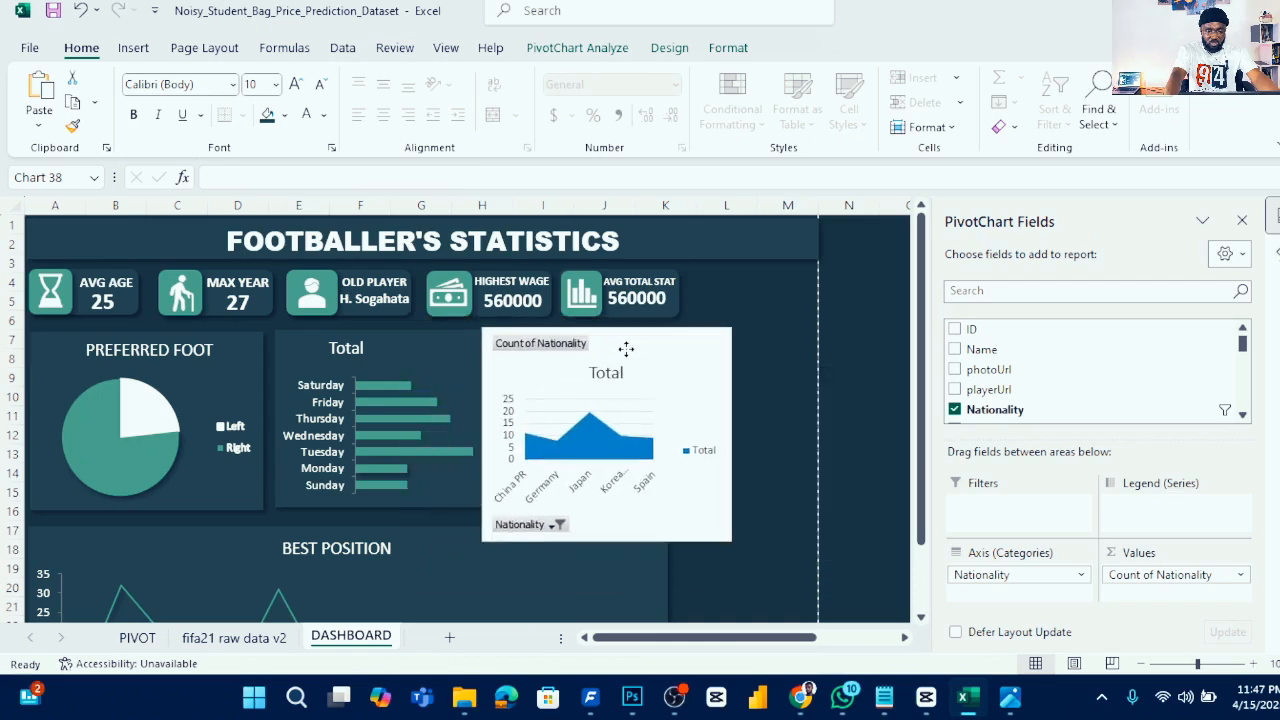
# - Paste the day-joined chart's dark formatting onto the nationality chart
pyautogui.click(426, 352)
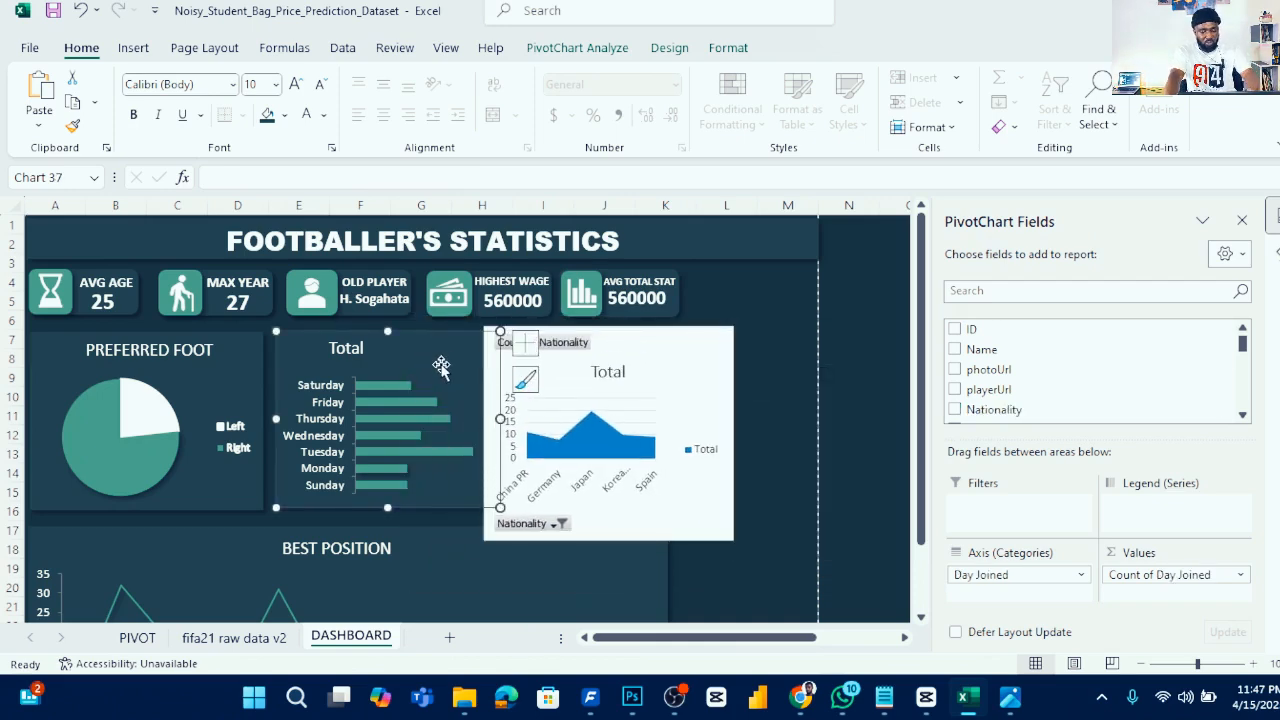
pyautogui.click(706, 347)
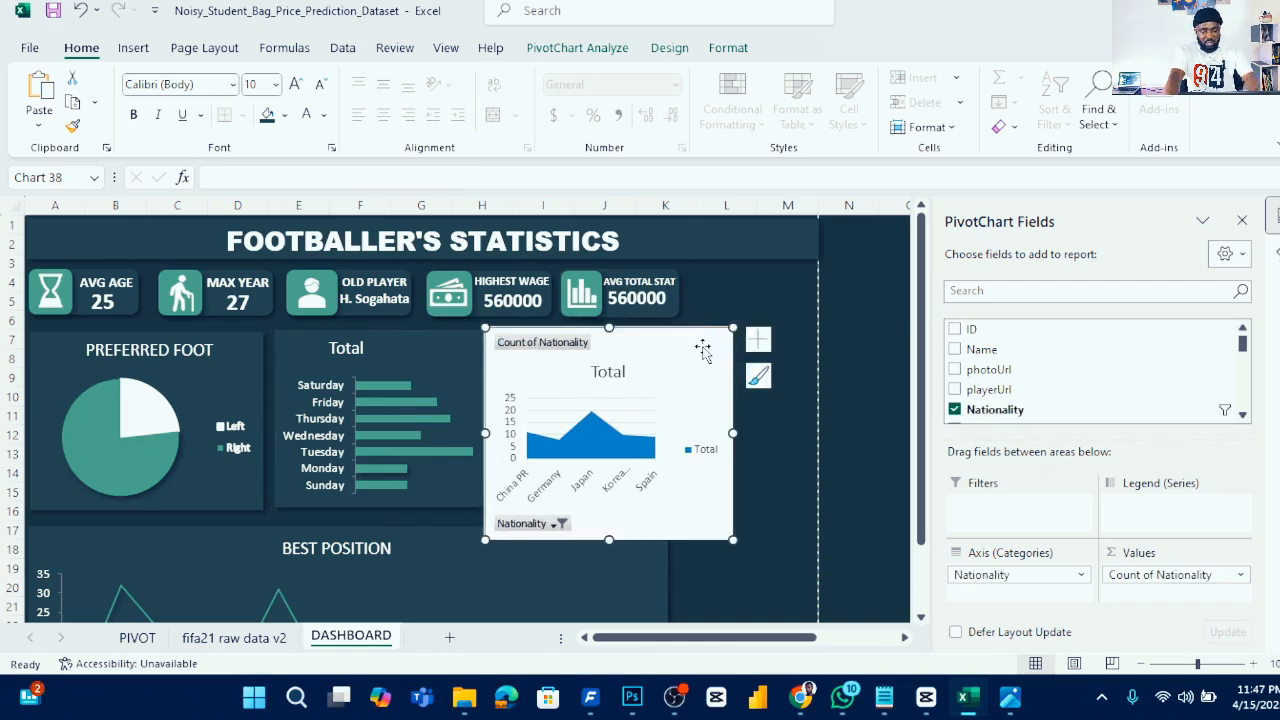
pyautogui.hotkey('ctrl', 'v')
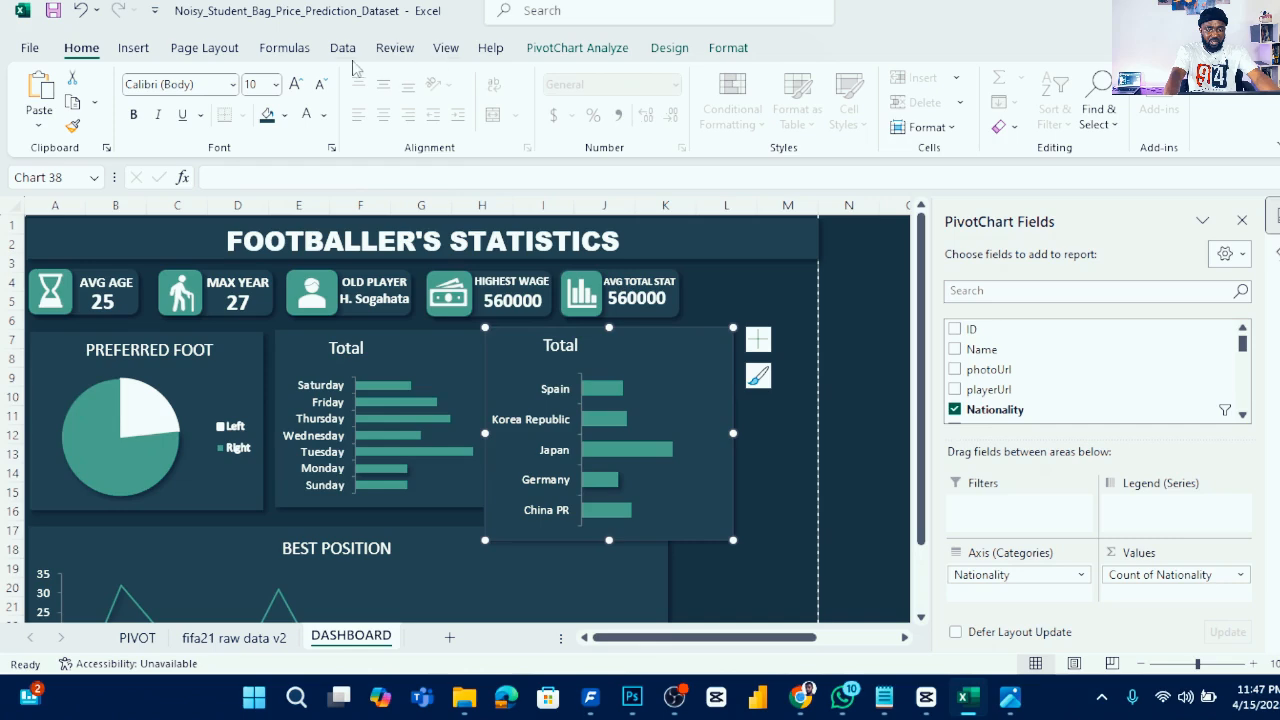
# - Change the nationality chart's type back to a 2-D area chart
pyautogui.click(133, 48)
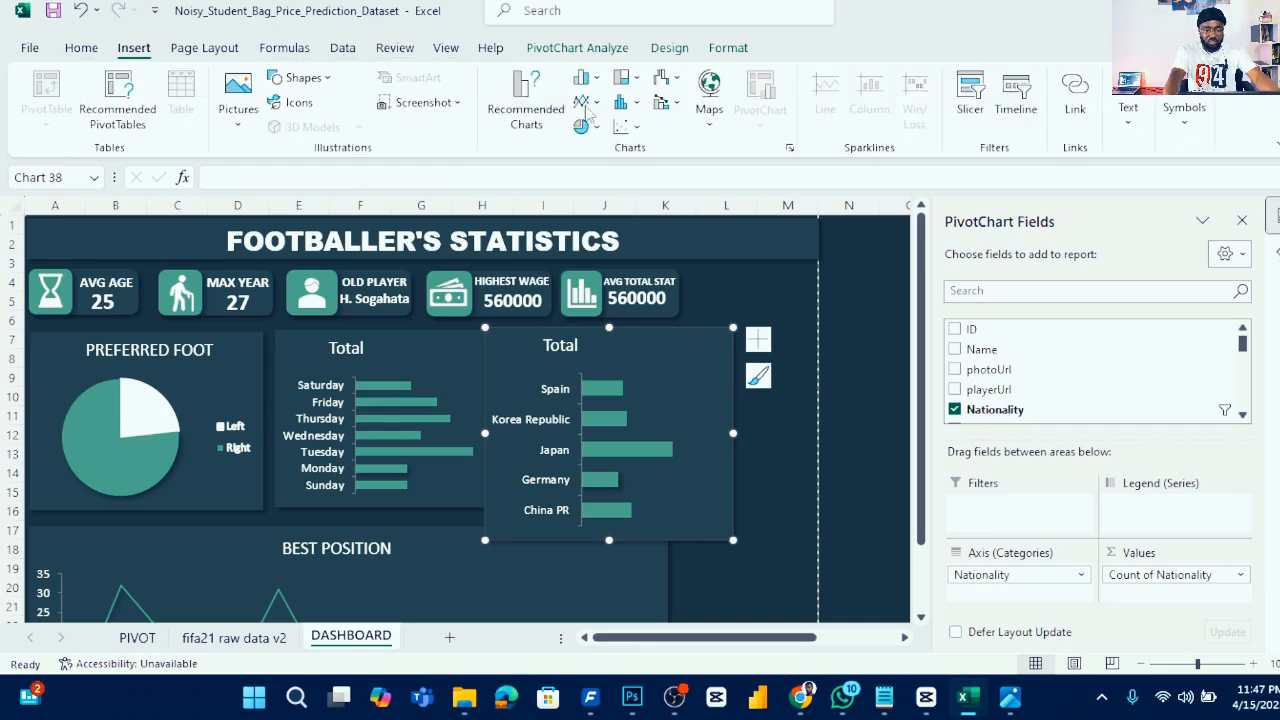
pyautogui.click(584, 102)
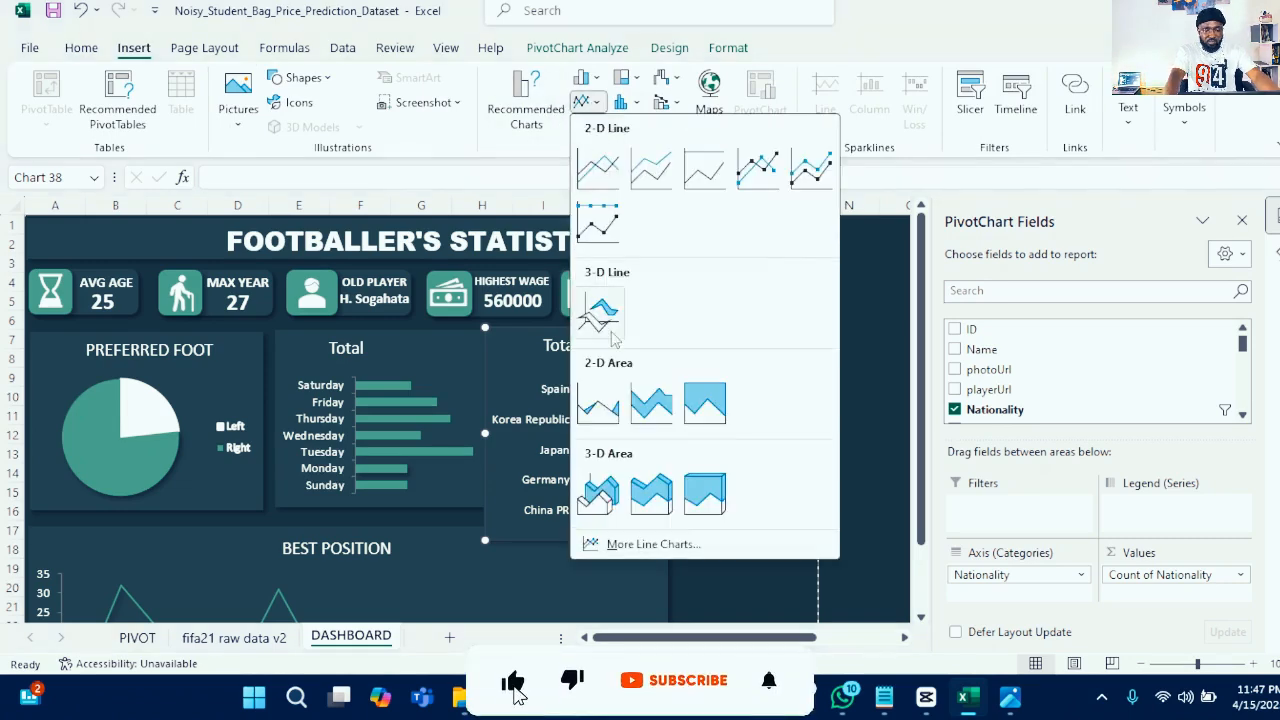
pyautogui.click(612, 410)
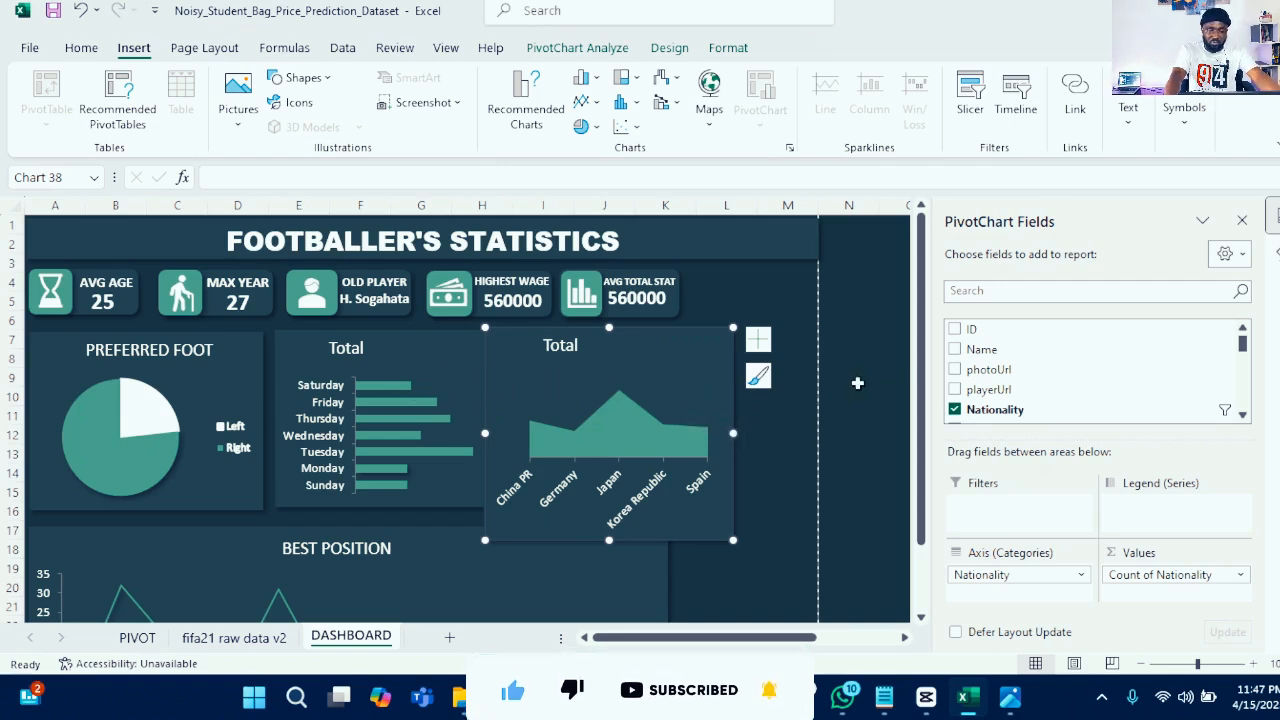
# - Resize the nationality chart narrower so it fits next to the day-joined chart
pyautogui.click(697, 368)
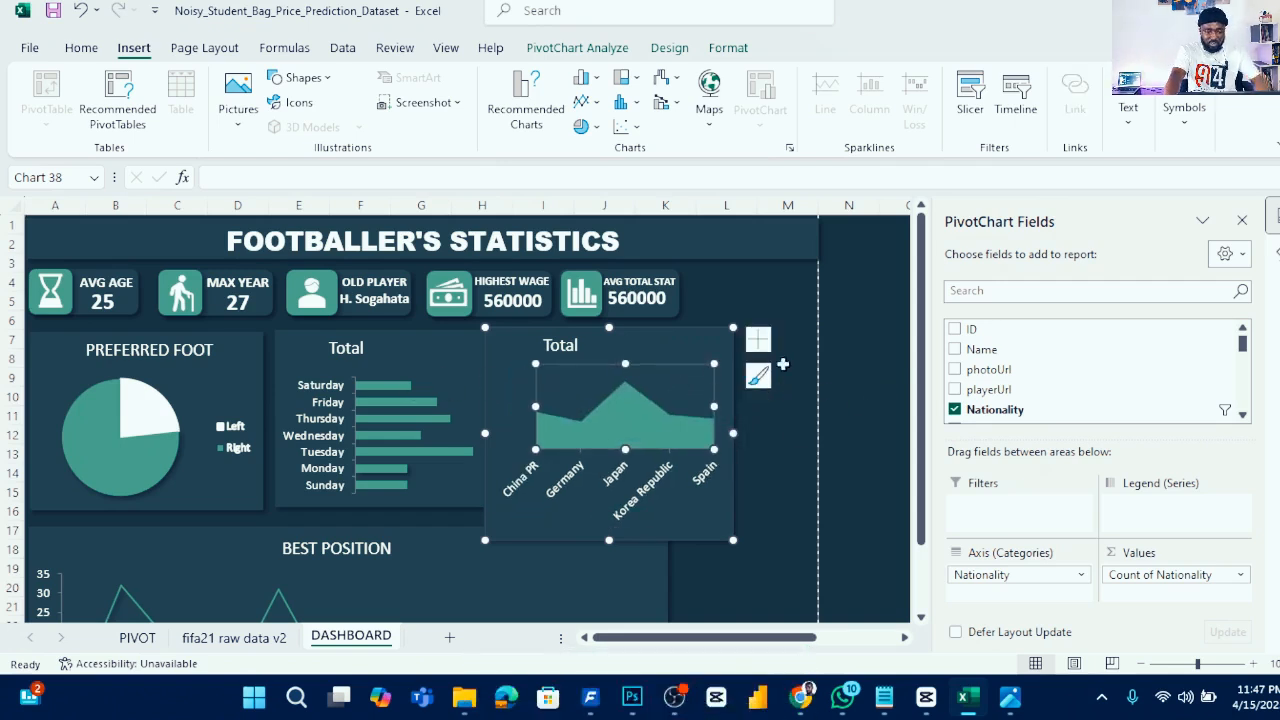
pyautogui.click(758, 340)
pyautogui.moveTo(733, 328)
pyautogui.mouseDown()
pyautogui.moveTo(677, 348)
pyautogui.moveTo(706, 351)
pyautogui.moveTo(717, 331)
pyautogui.mouseUp()
pyautogui.moveTo(714, 516); pyautogui.dragTo(670, 512)
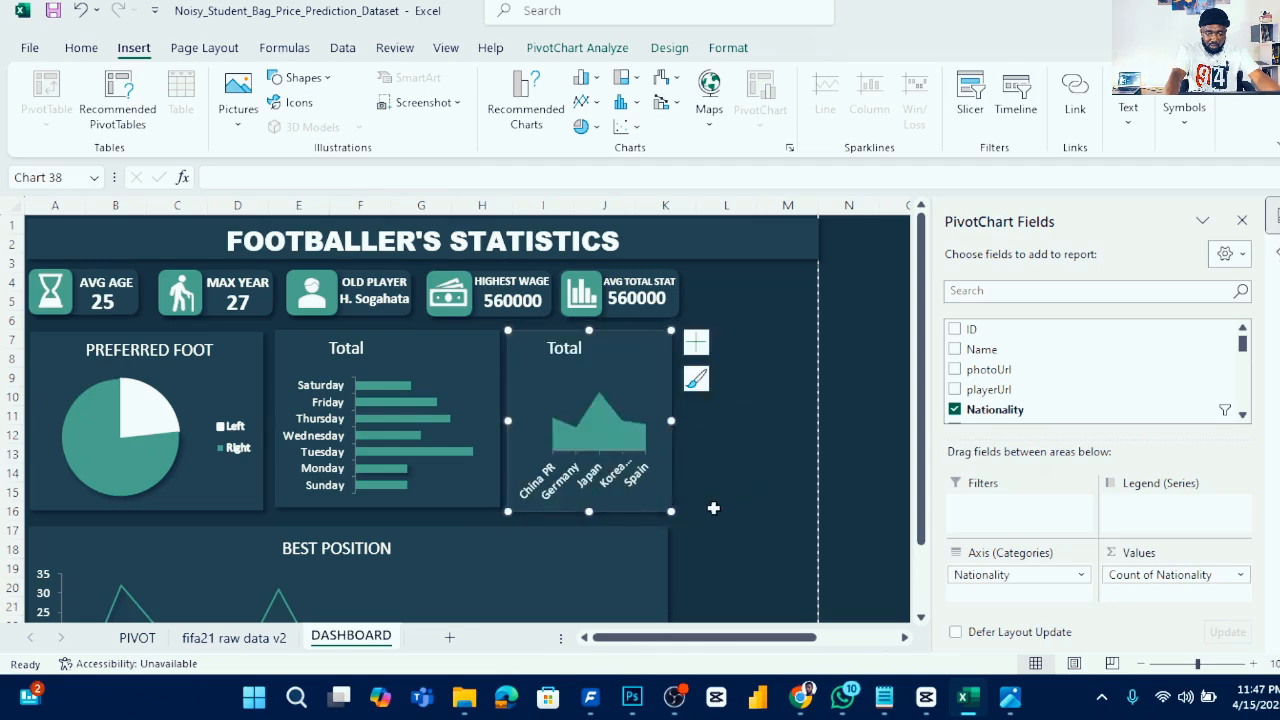
# - Narrow the preferred foot pie chart and realign the day-joined and nationality charts in the row
pyautogui.click(432, 376)
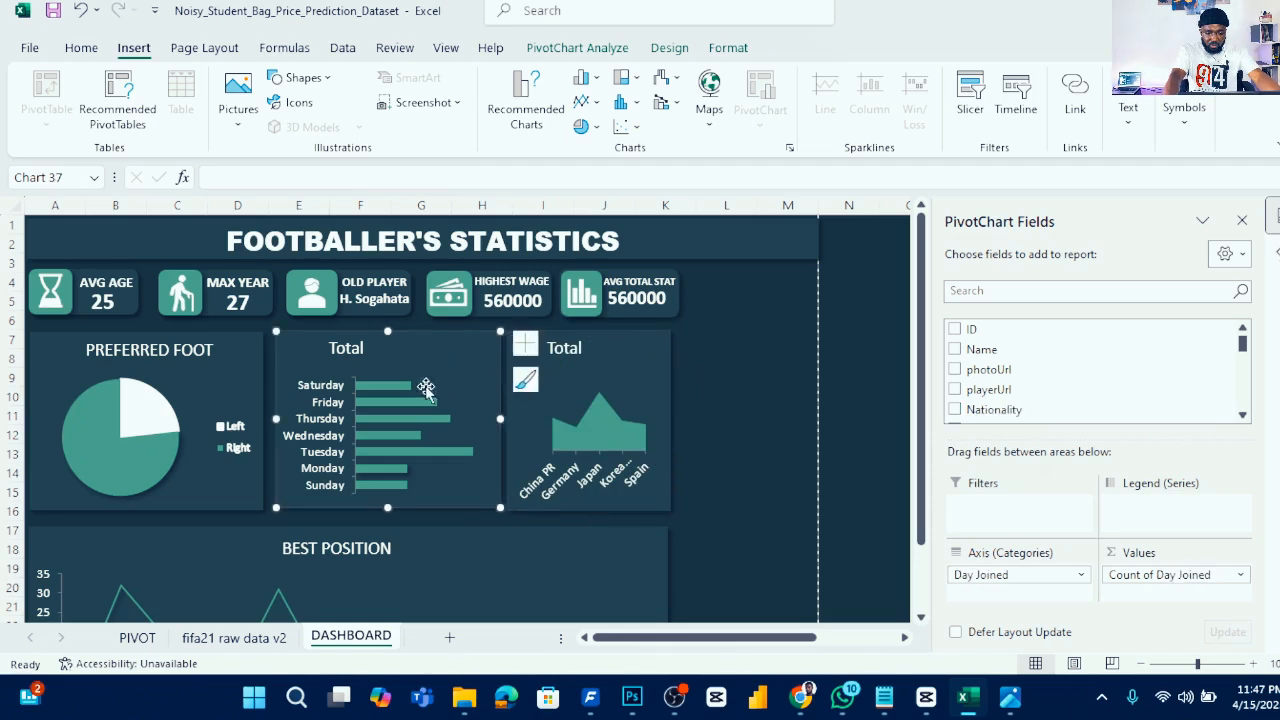
pyautogui.click(255, 408)
pyautogui.moveTo(261, 420); pyautogui.dragTo(253, 421)
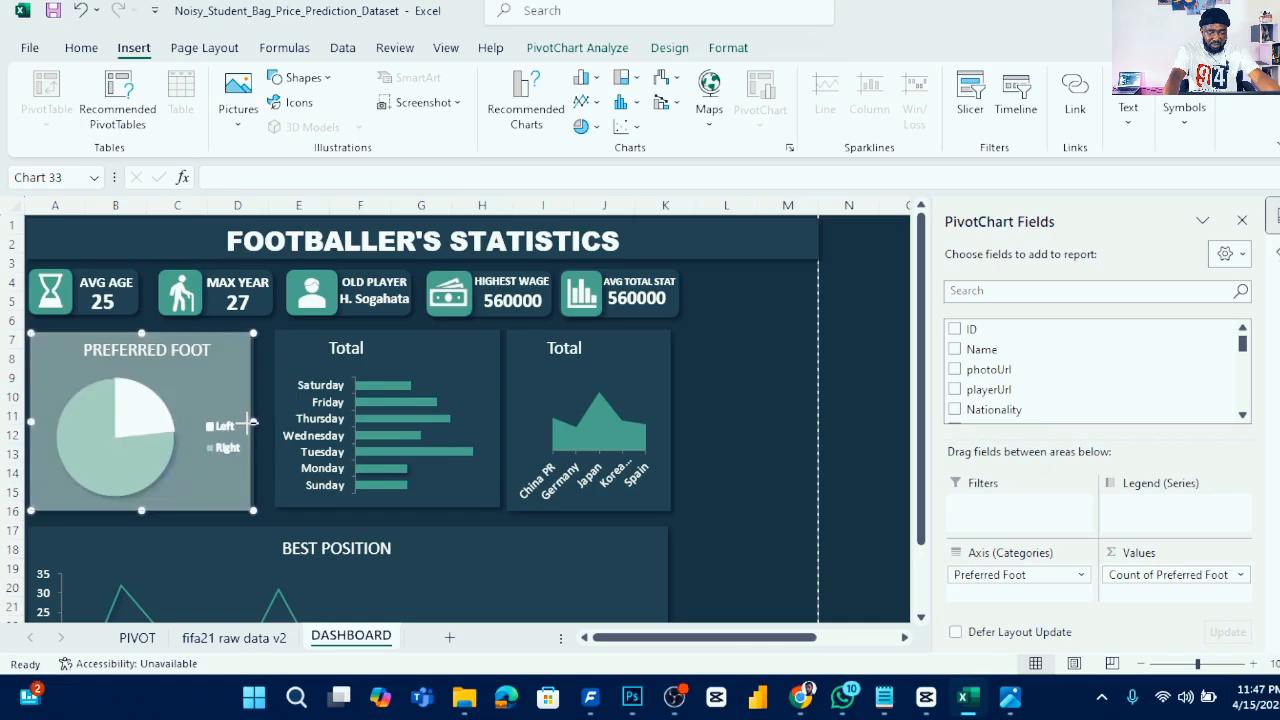
pyautogui.click(547, 360)
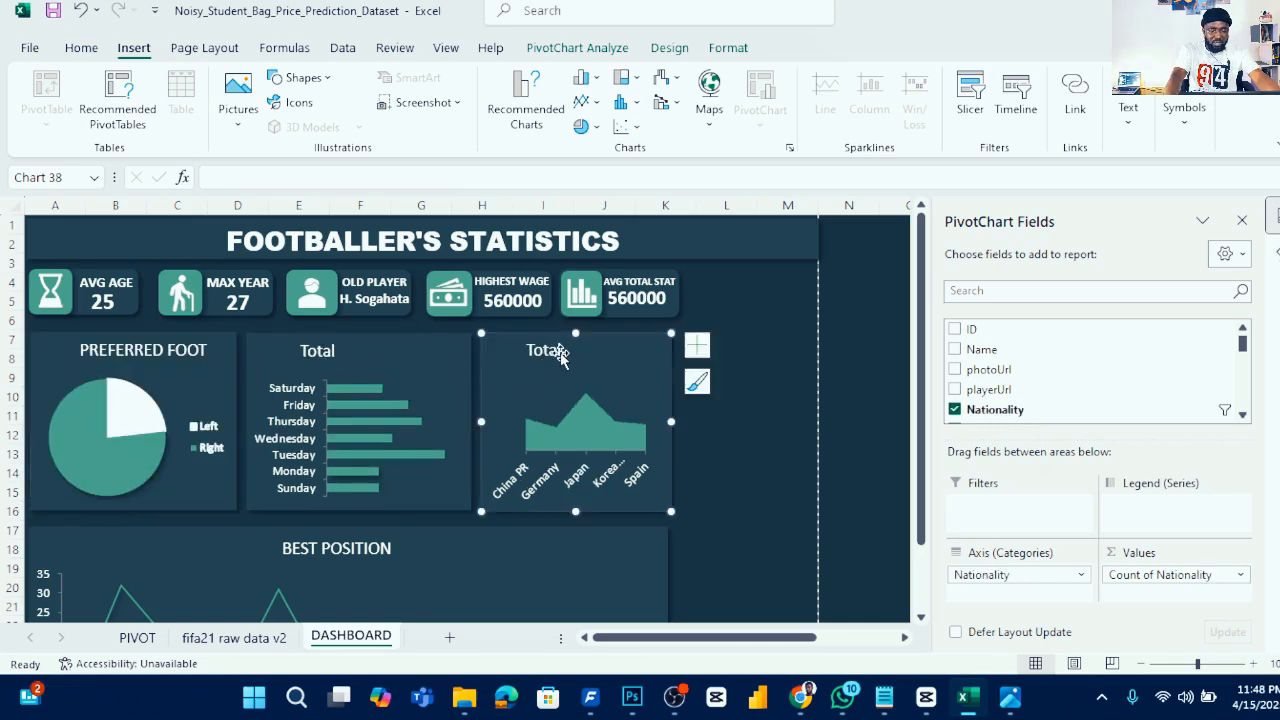
pyautogui.click(560, 356)
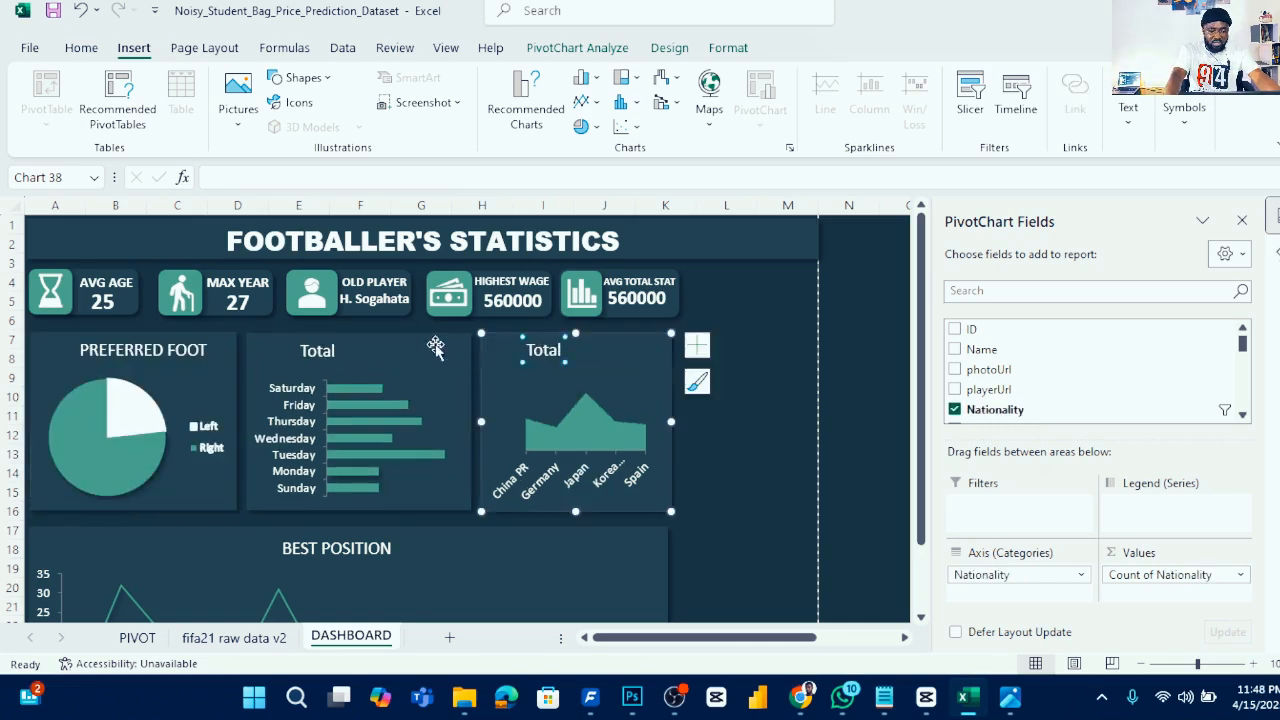
# - Delete the 'Total' title from the day-joined bar chart
pyautogui.doubleClick(333, 350)
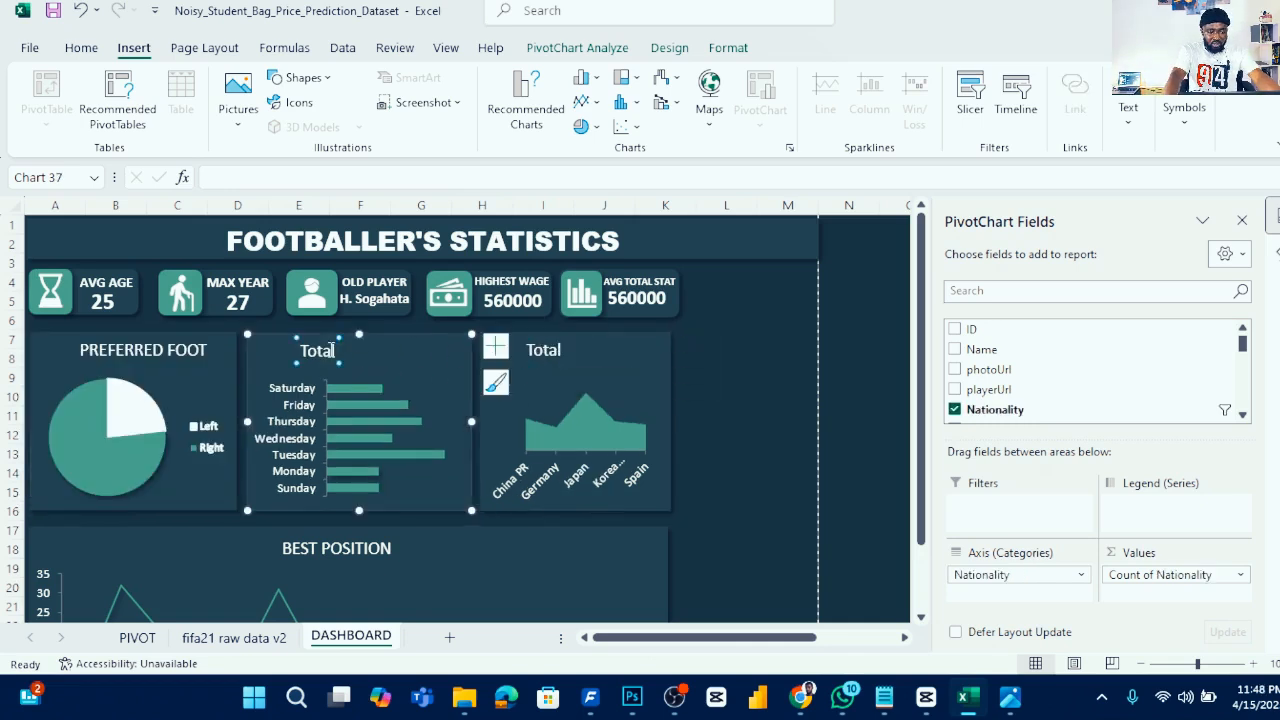
pyautogui.doubleClick(303, 350)
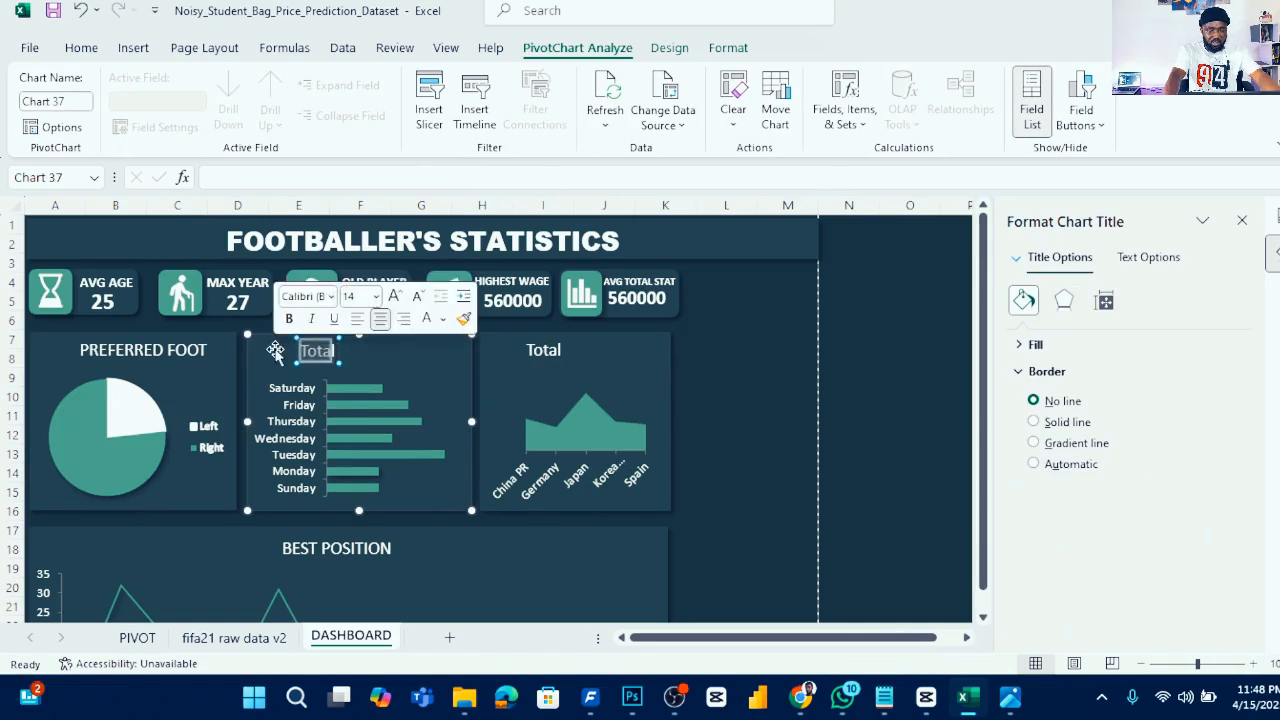
pyautogui.press('Delete')
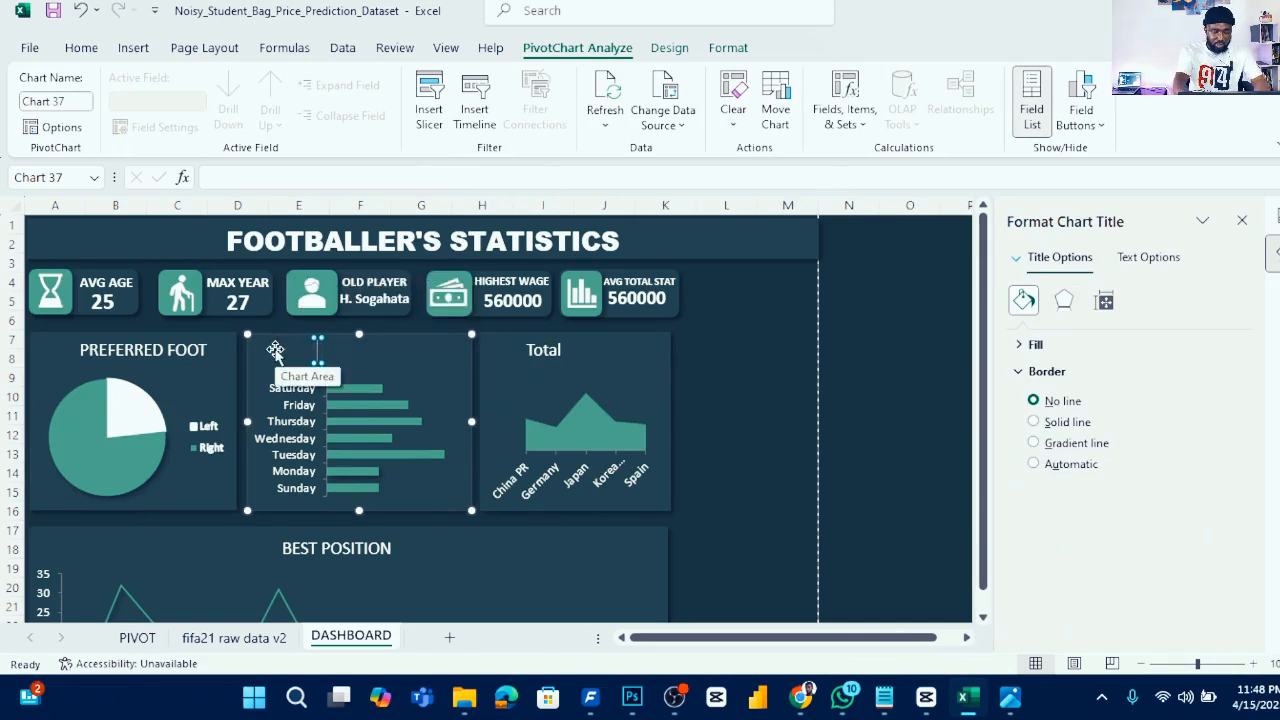
# - Retitle the day-joined bar chart "DAY JOINED" and nudge the title slightly into place
pyautogui.write('DAY J')
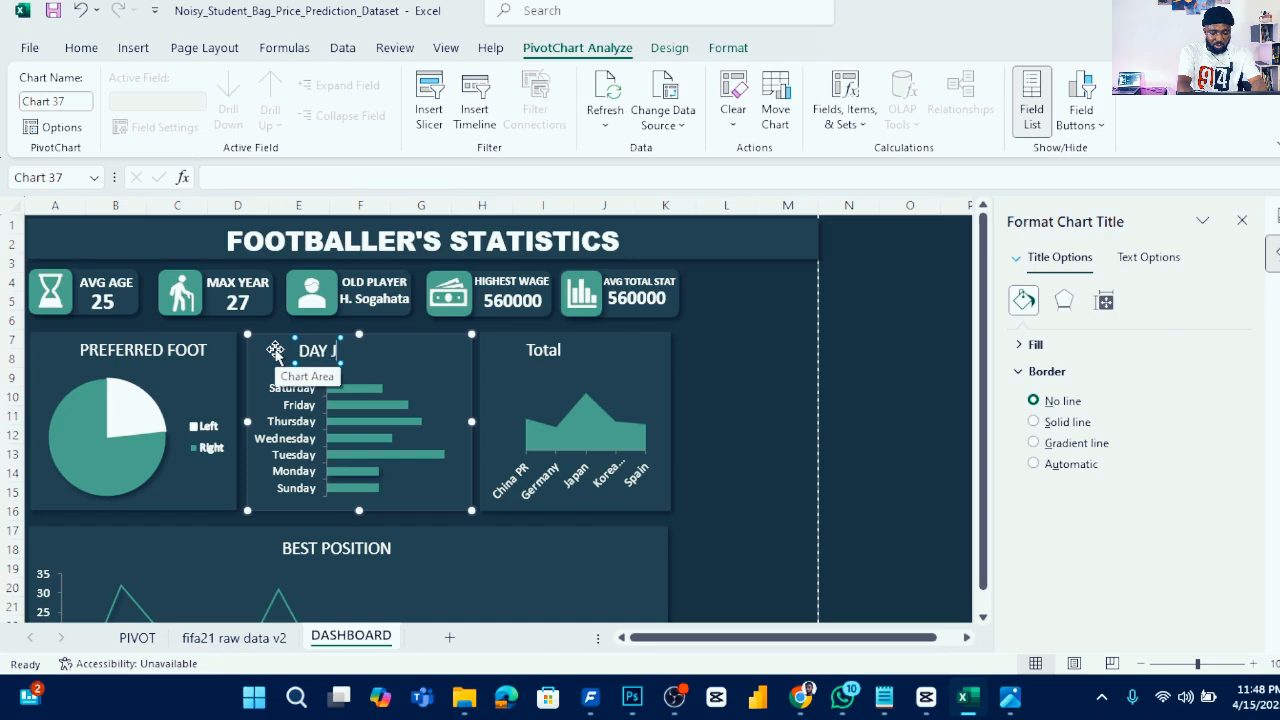
pyautogui.write('OINED')
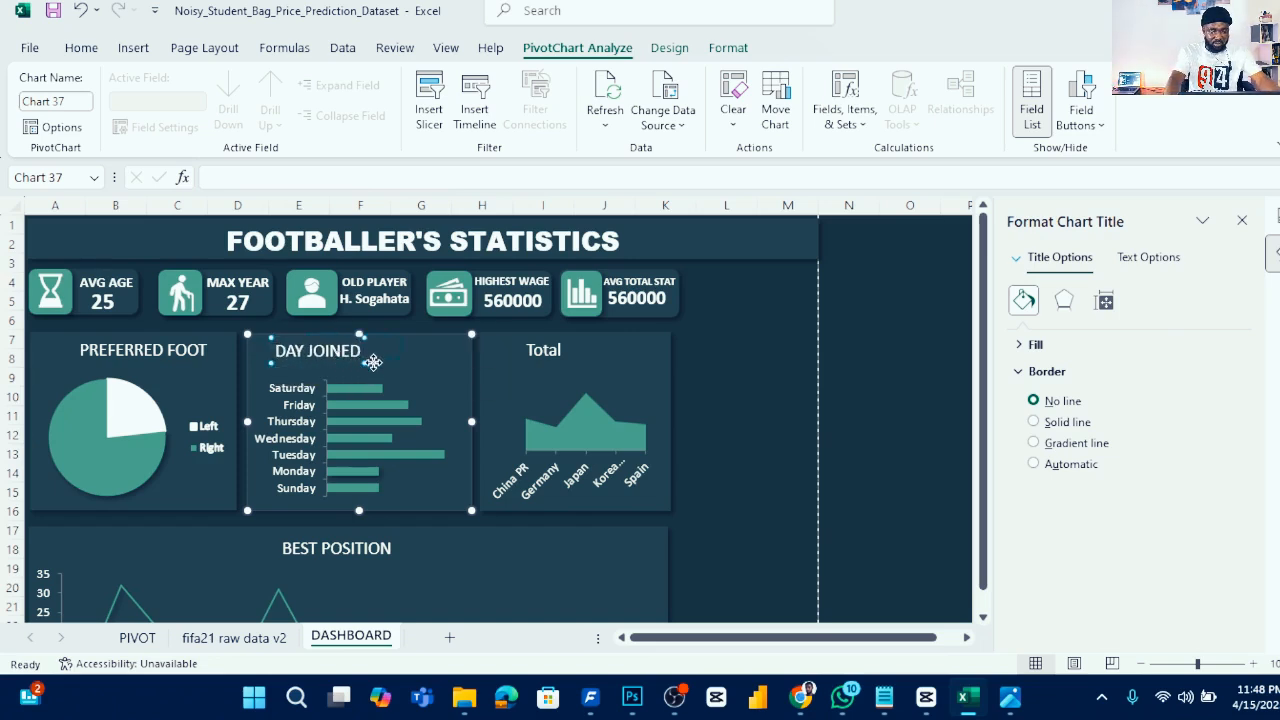
pyautogui.moveTo(373, 367); pyautogui.dragTo(382, 367)
# - Rename the nationality area chart's title to "NATIONALITY COUNT"
pyautogui.click(560, 355)
pyautogui.doubleClick(560, 352)
pyautogui.write('N')
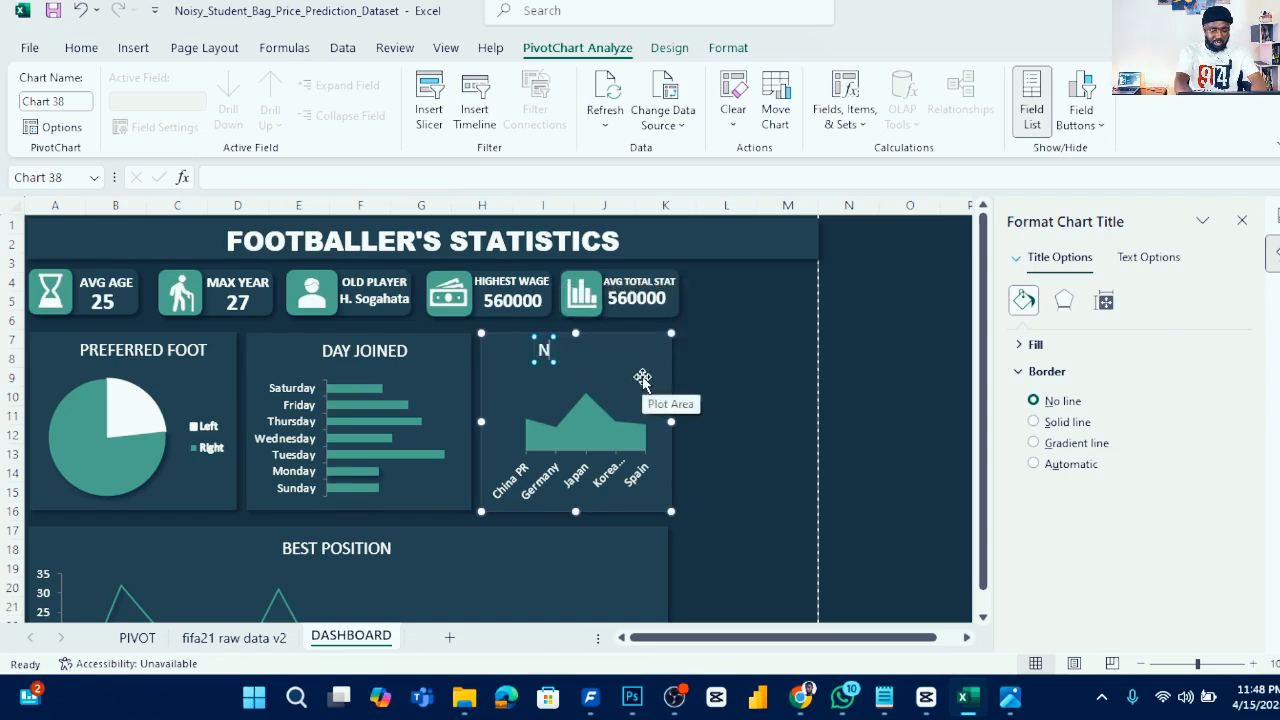
pyautogui.write('ATIONALITY COUNT')
pyautogui.click(630, 381)
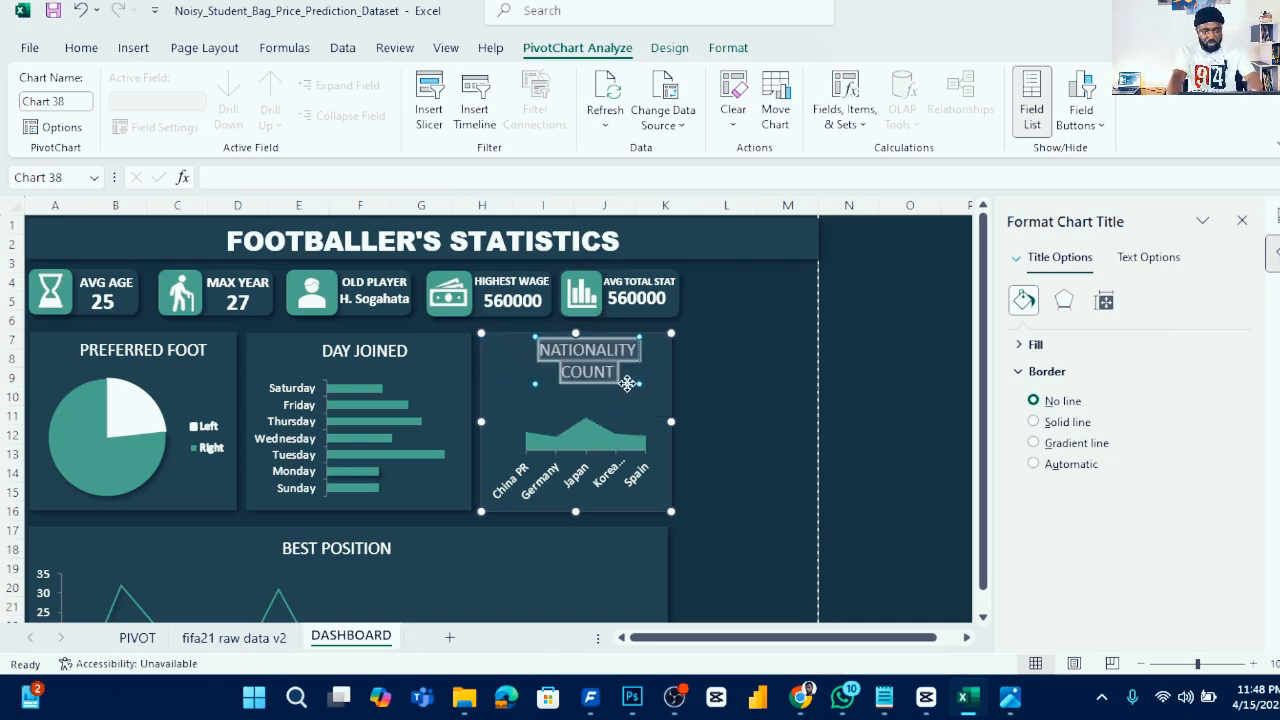
# - Set the nationality chart title's font size to 12 so it fits on one line, and nudge it into position
pyautogui.click(82, 48)
pyautogui.click(255, 85)
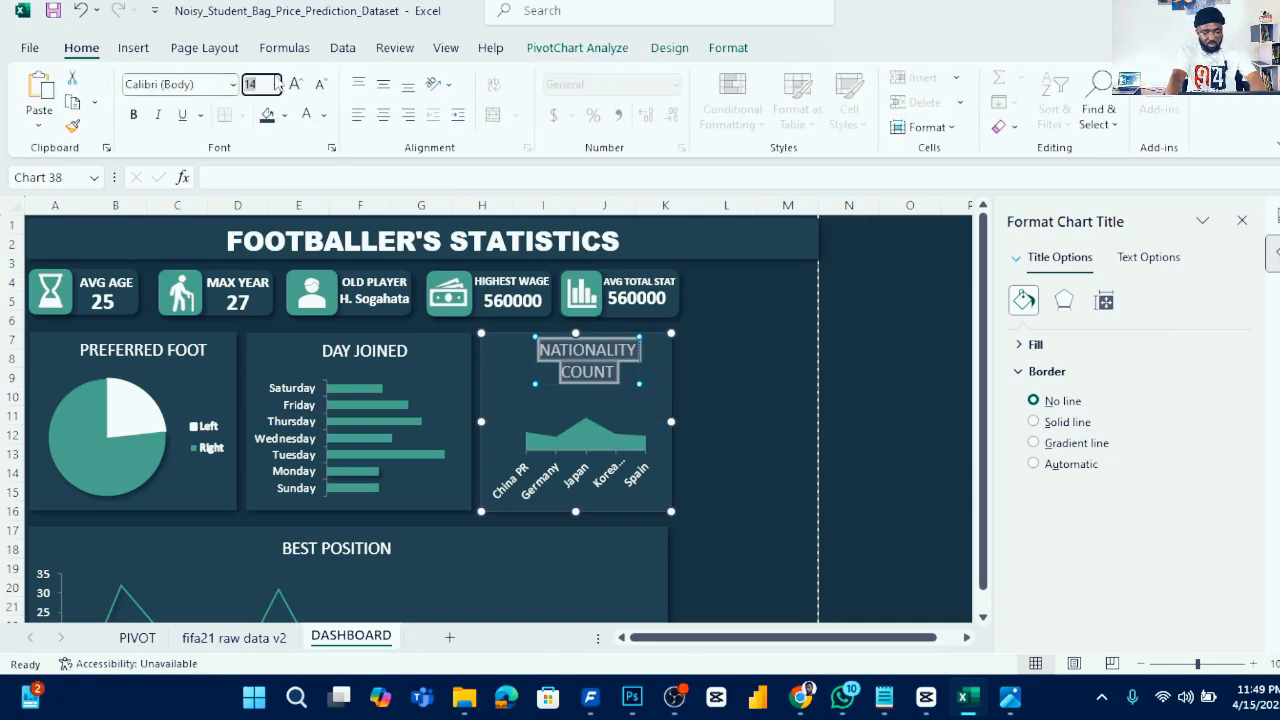
pyautogui.press('Return')
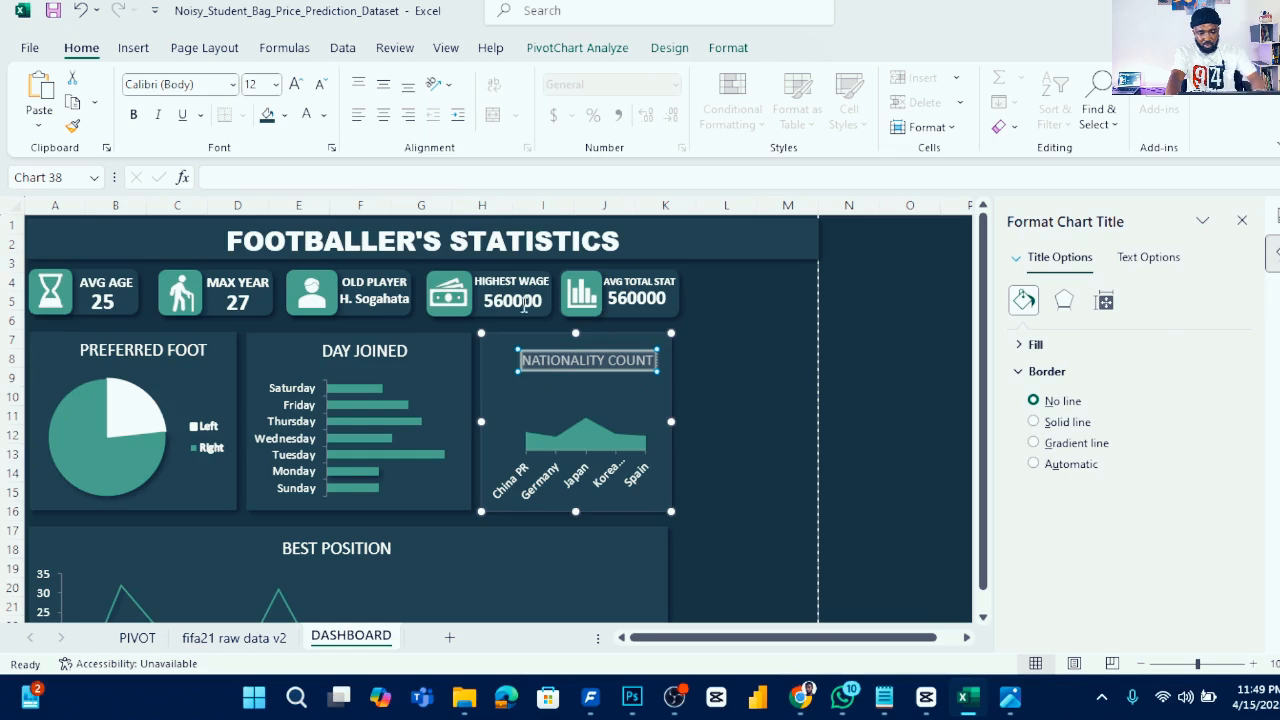
pyautogui.click(573, 362)
pyautogui.moveTo(572, 358)
pyautogui.mouseDown()
pyautogui.moveTo(577, 341)
pyautogui.moveTo(580, 361)
pyautogui.mouseUp()
# - Widen the Best Position chart slightly so its right edge lines up with the nationality chart
pyautogui.click(705, 443)
pyautogui.click(714, 532)
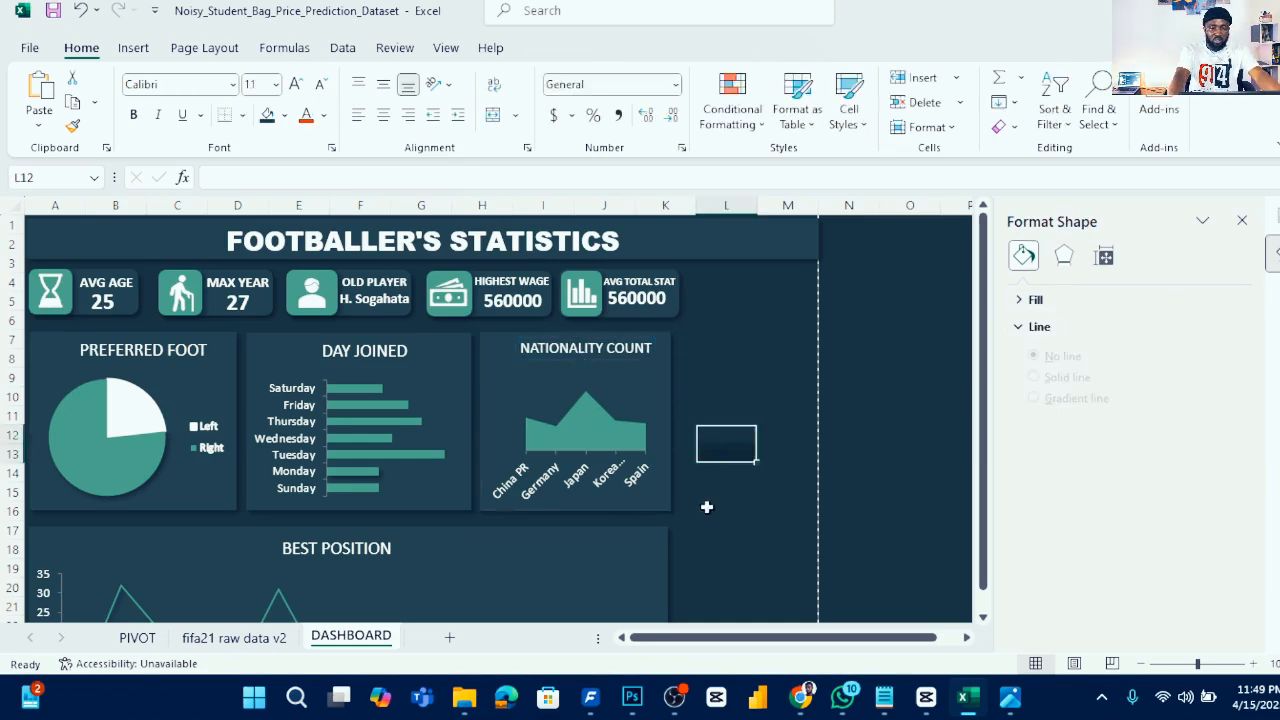
pyautogui.scroll(-3, 670, 425)
pyautogui.scroll(-1, 680, 410)
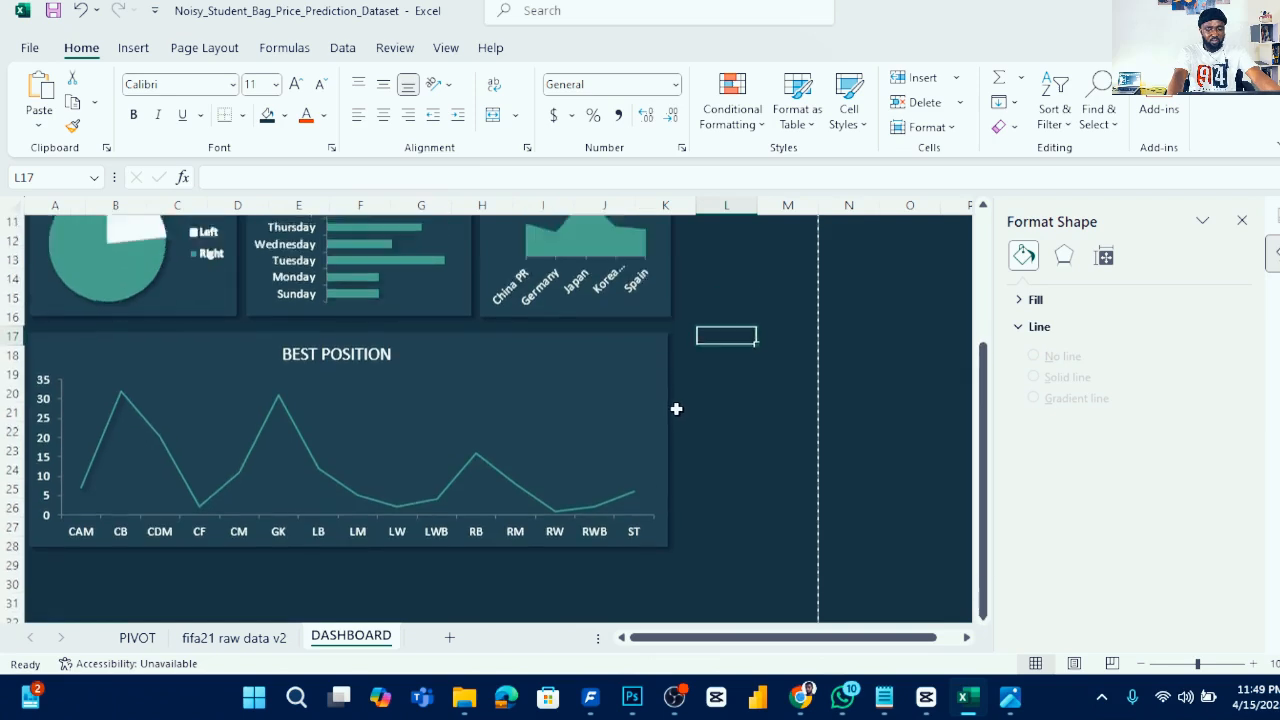
pyautogui.scroll(4, 678, 408)
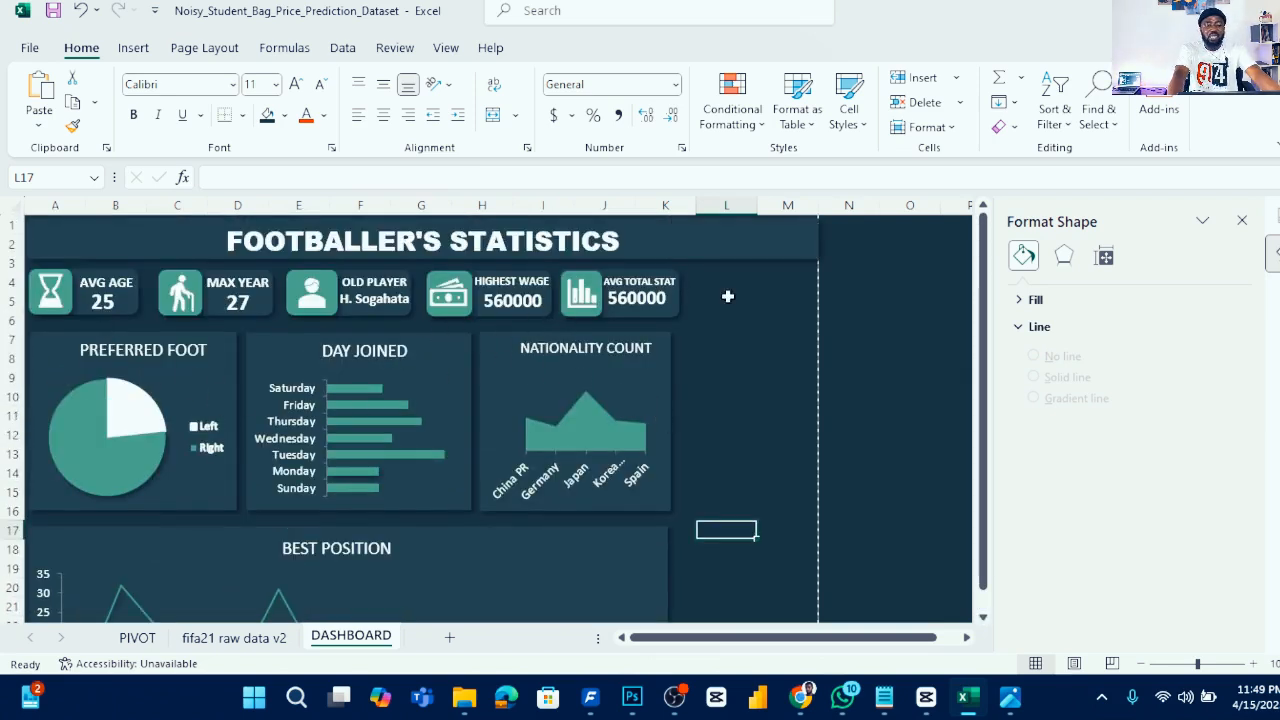
pyautogui.scroll(-1, 521, 452)
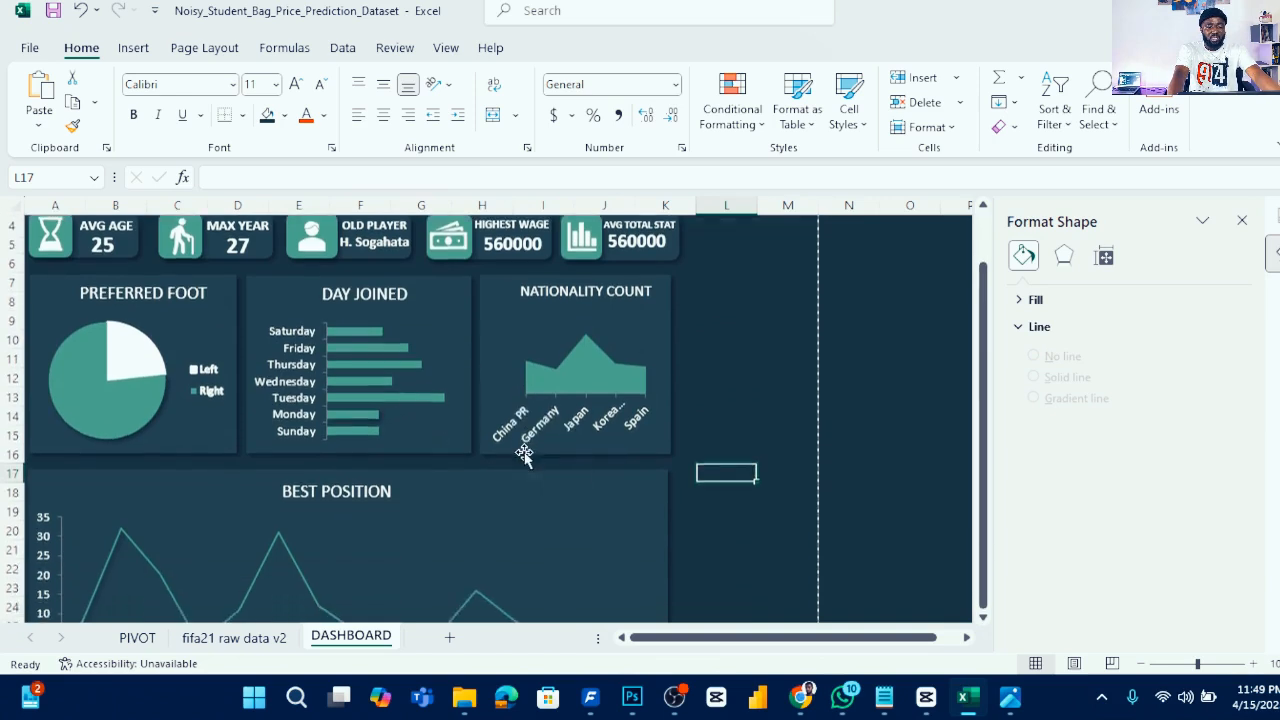
pyautogui.scroll(-2, 547, 432)
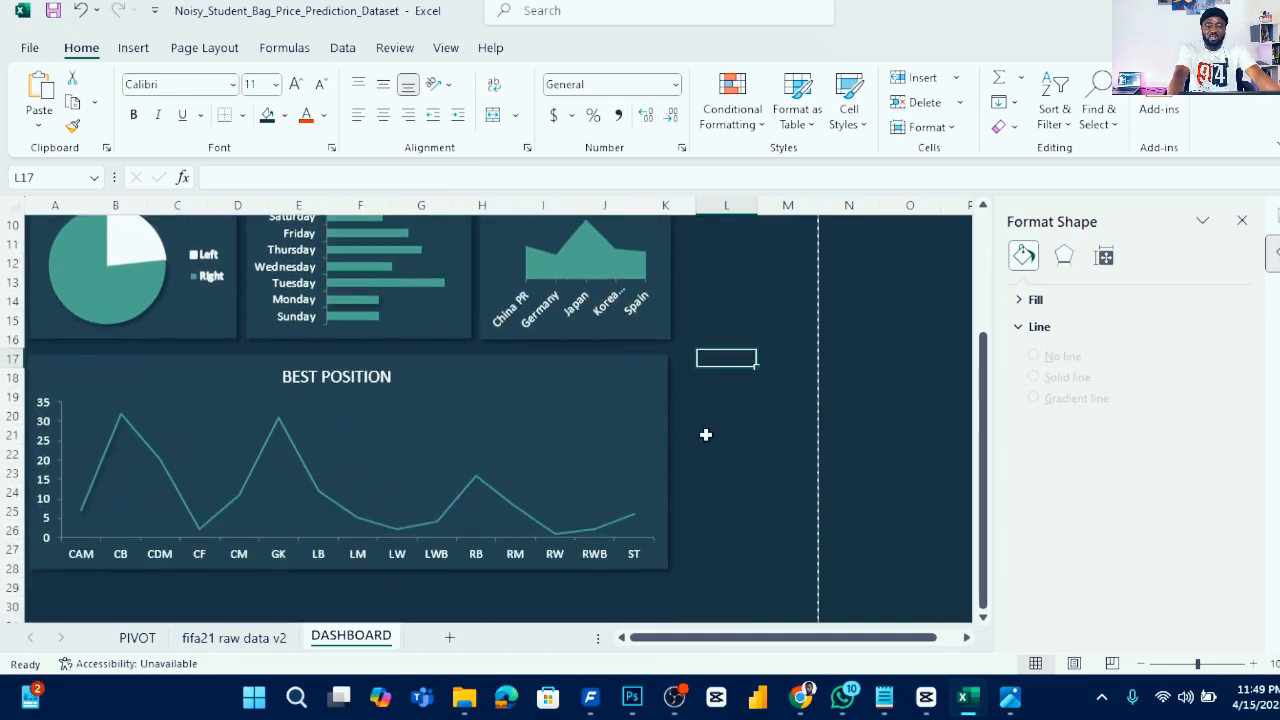
pyautogui.click(658, 396)
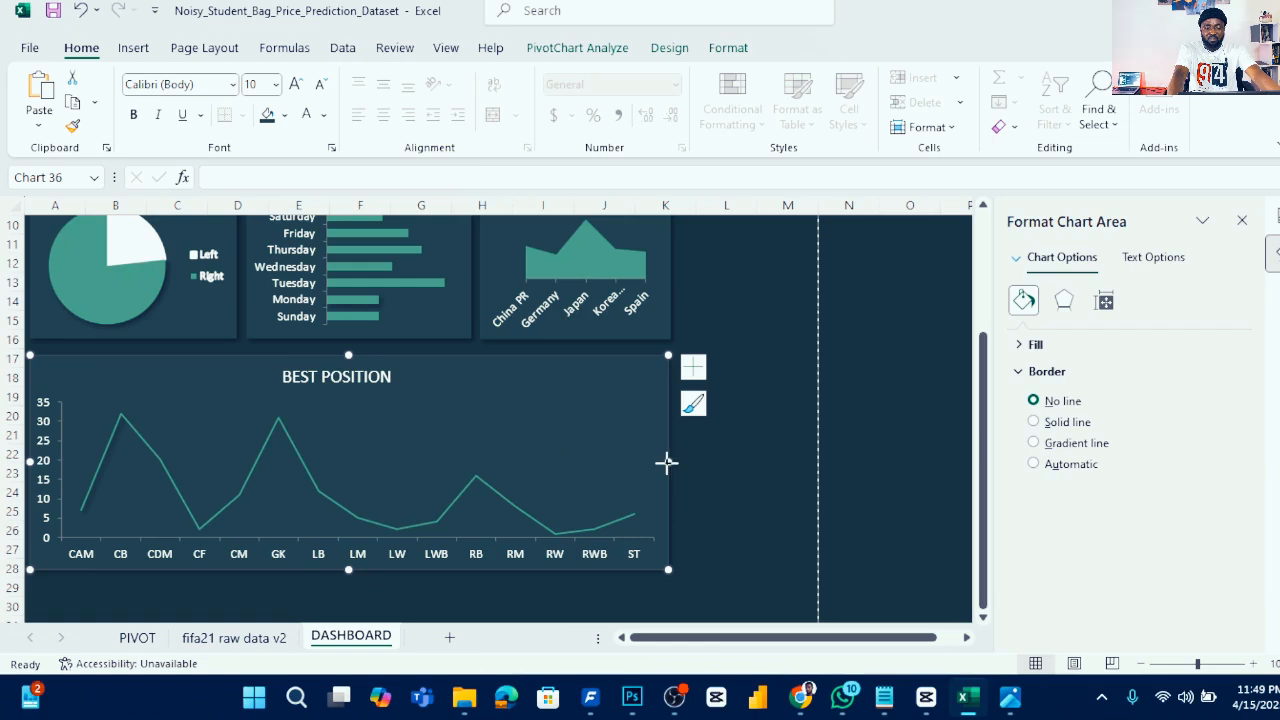
pyautogui.moveTo(668, 461); pyautogui.dragTo(670, 461)
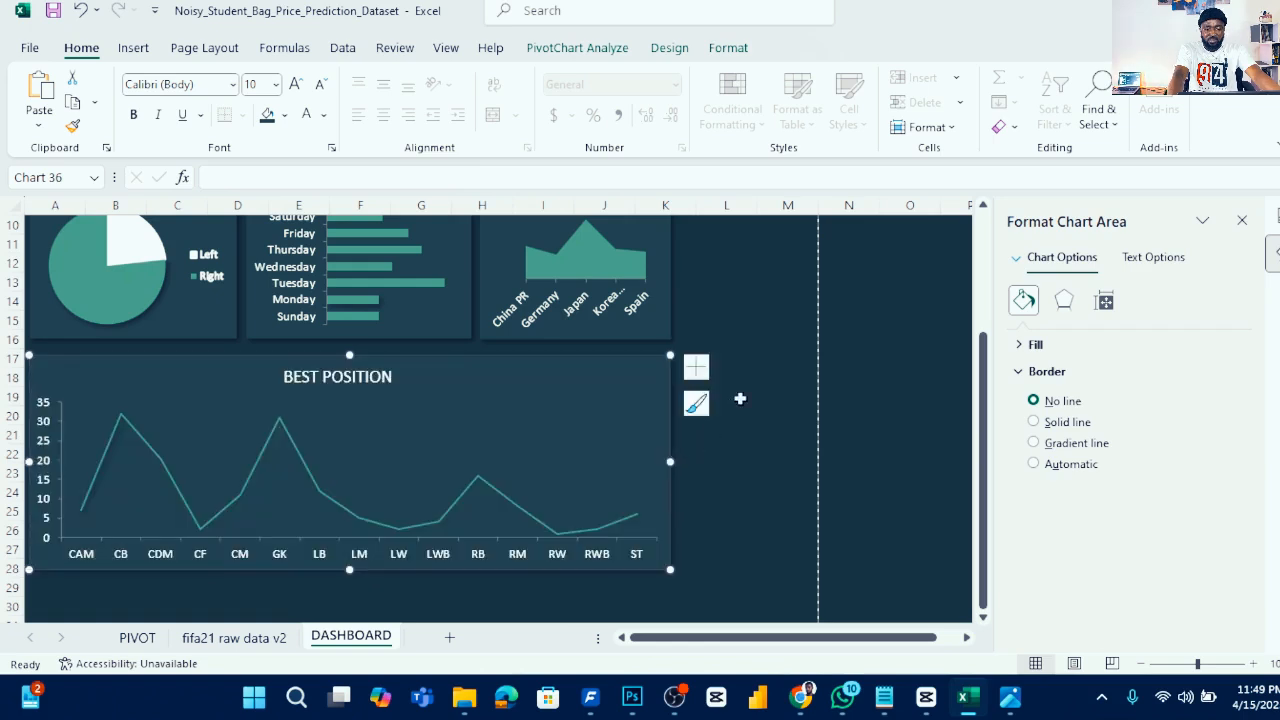
pyautogui.scroll(3, 749, 385)
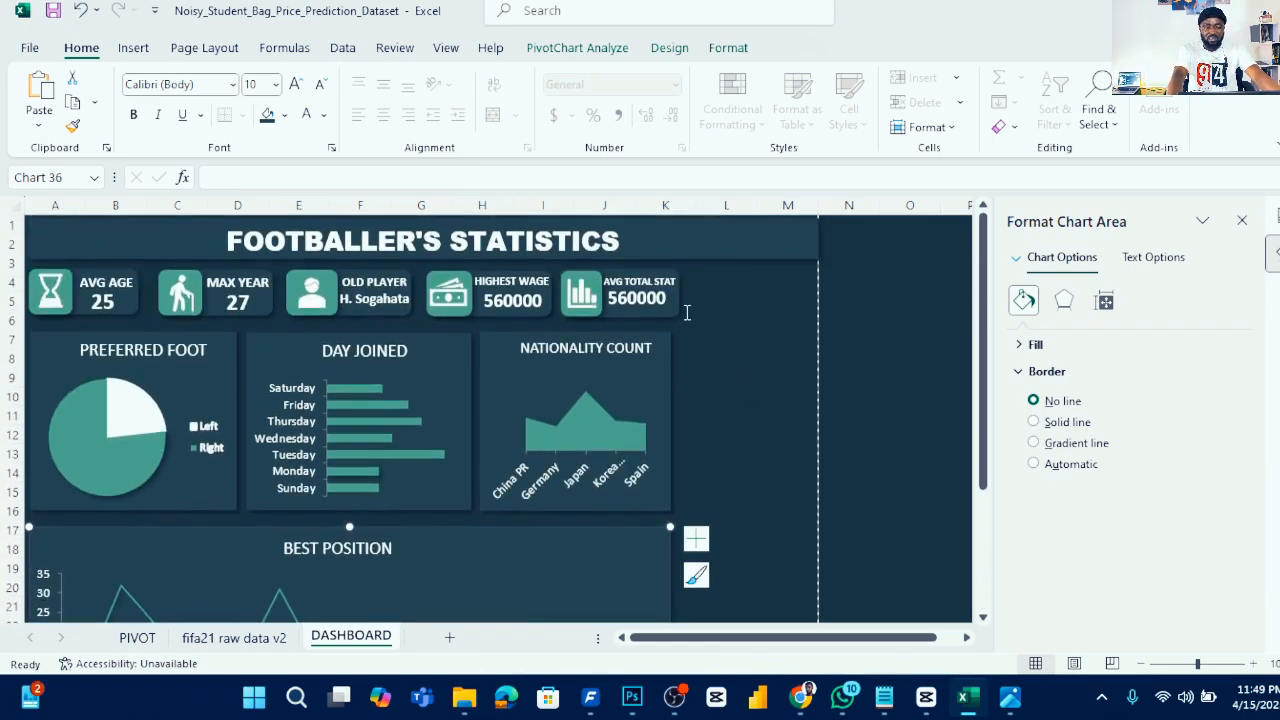
pyautogui.click(676, 305)
pyautogui.click(737, 320)
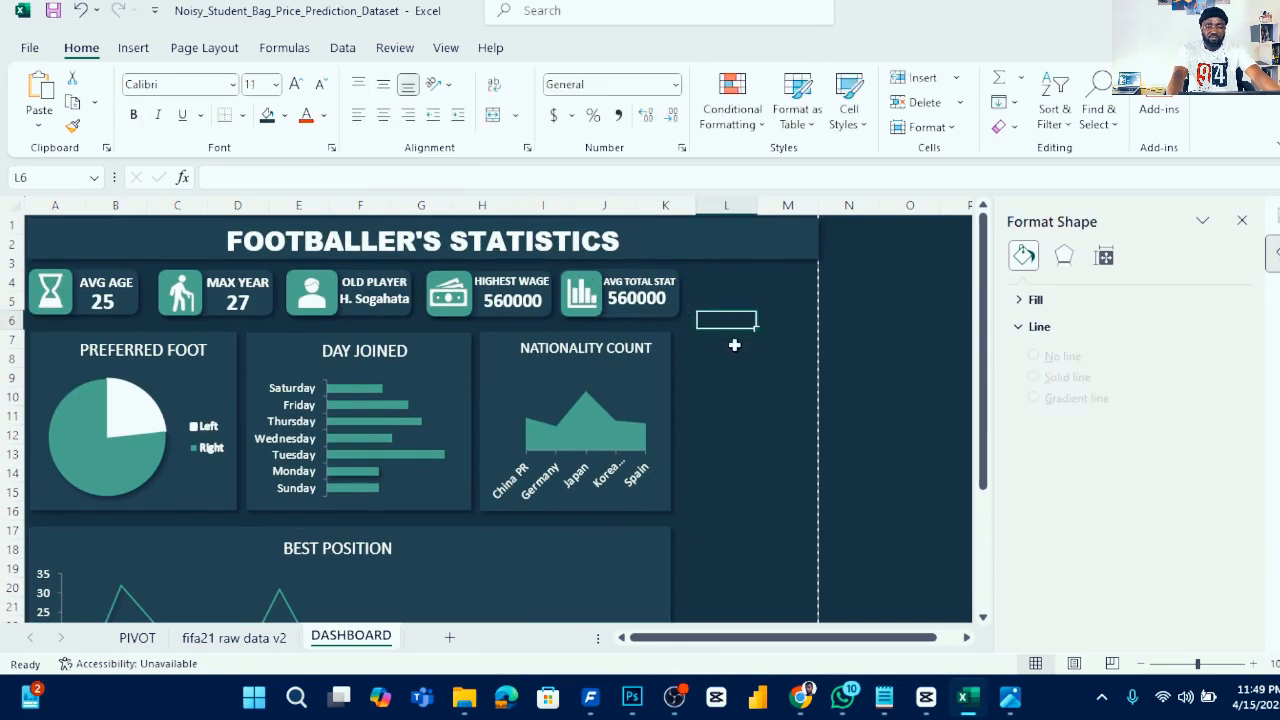
pyautogui.click(885, 344)
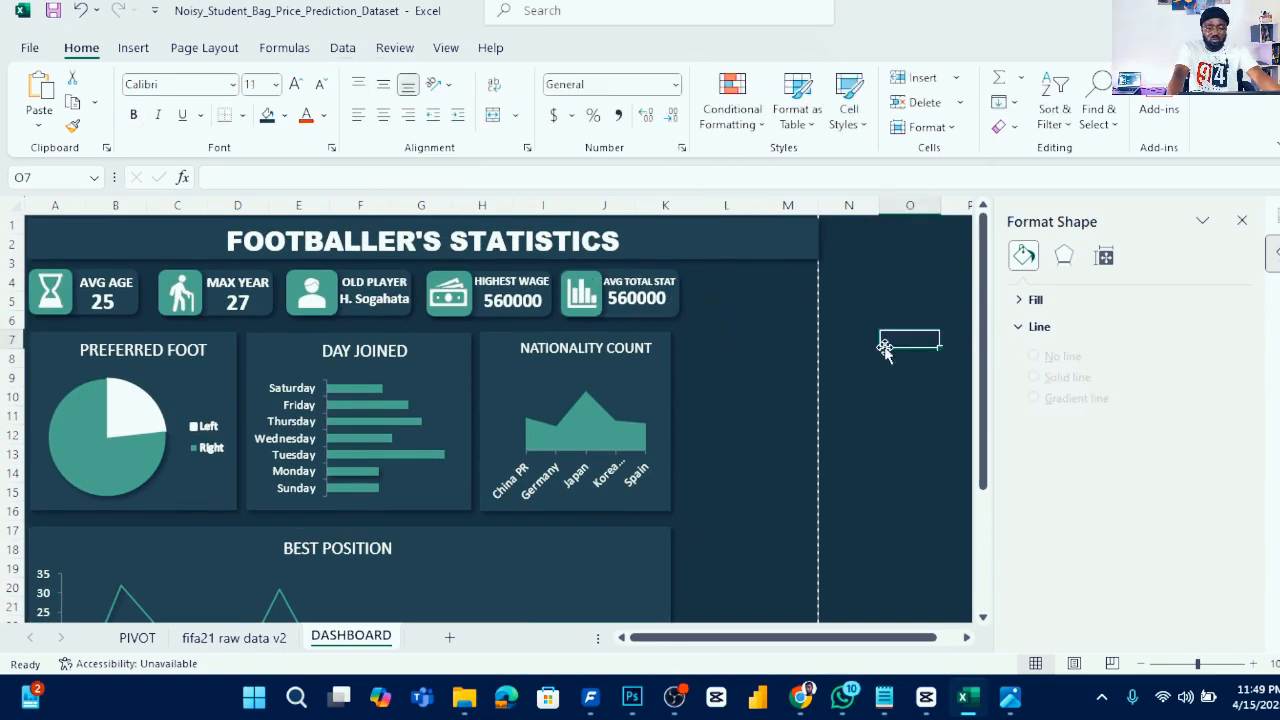
pyautogui.click(134, 48)
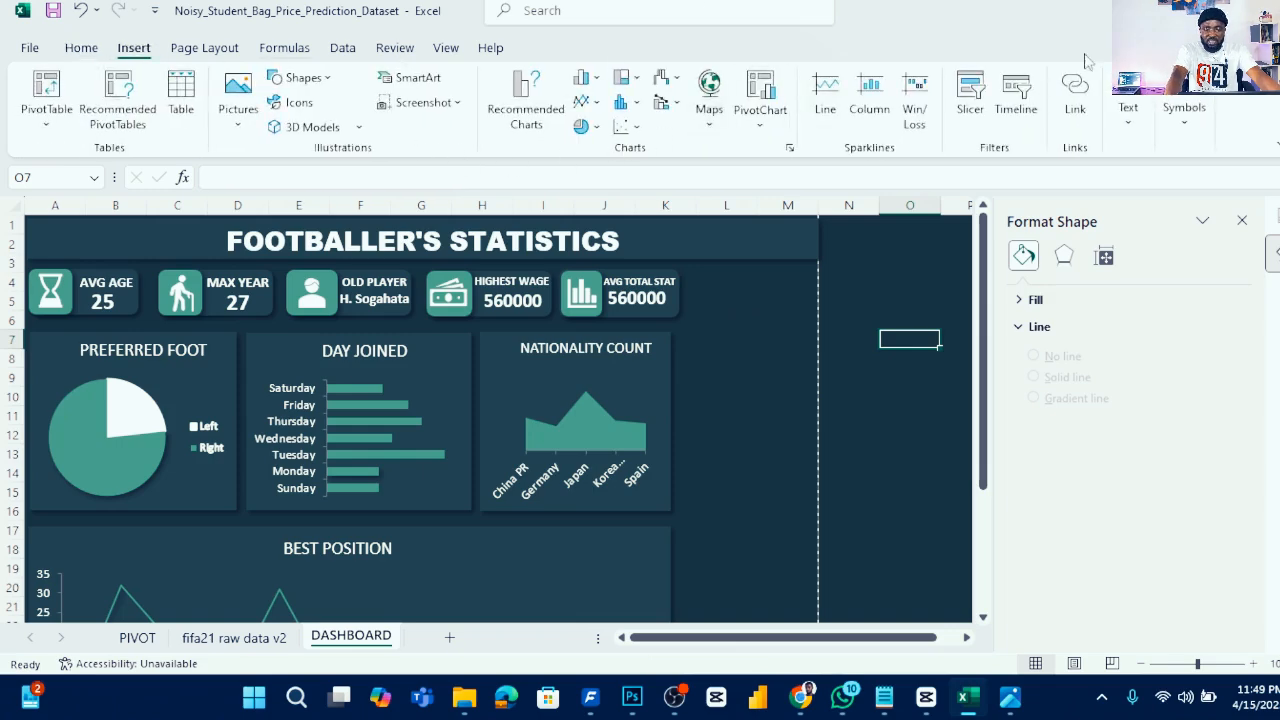
pyautogui.click(978, 95)
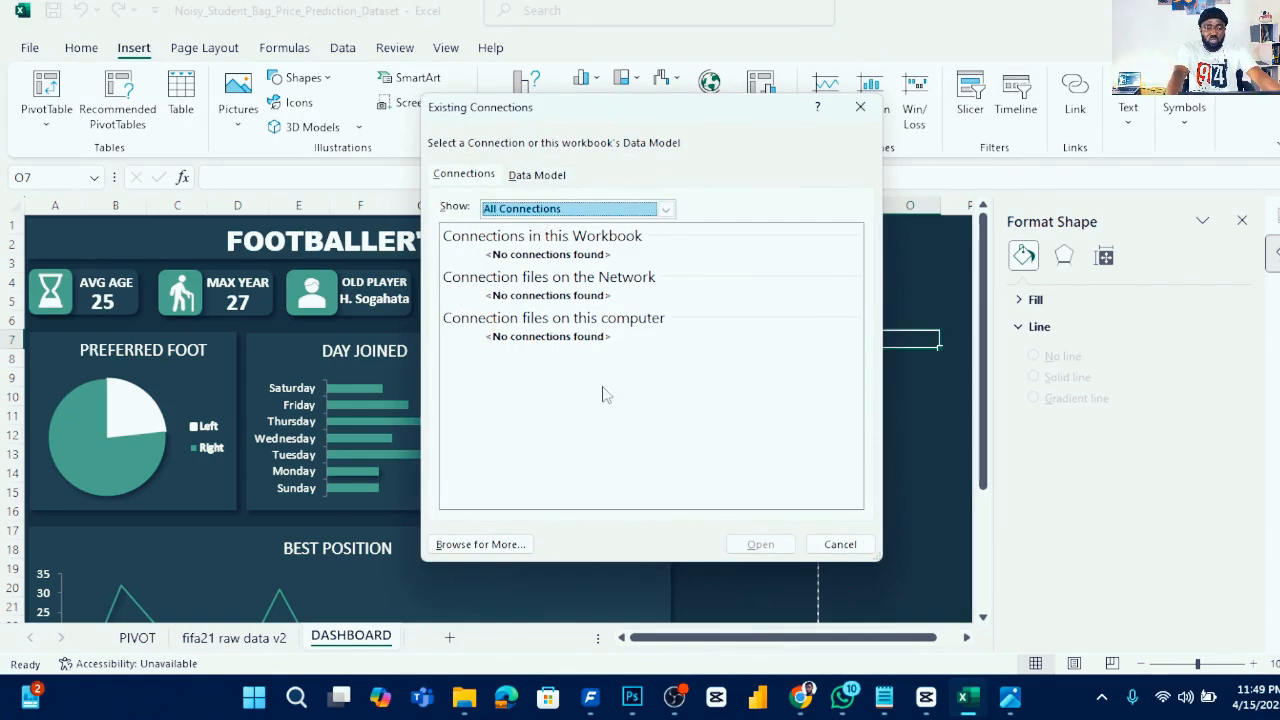
pyautogui.click(856, 546)
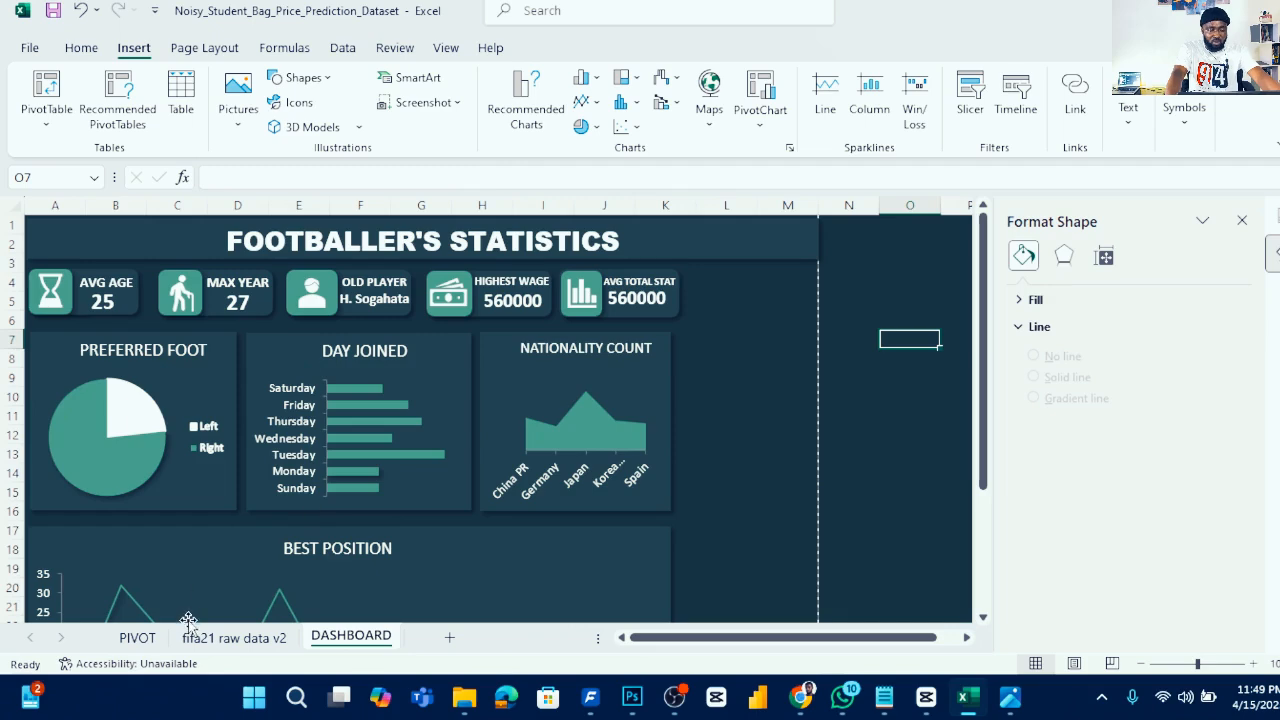
# - On the PIVOT sheet, start inserting a slicer from the pivot tables and tick the Day Joined field
pyautogui.click(136, 638)
pyautogui.click(78, 264)
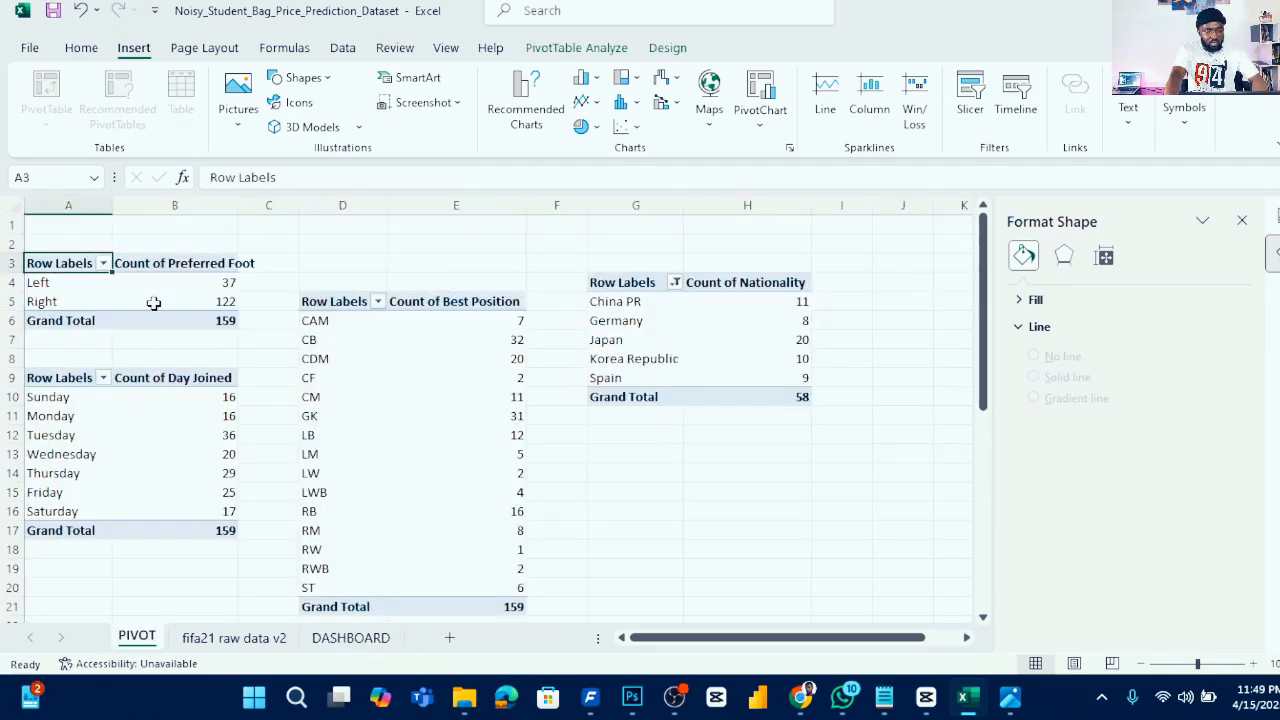
pyautogui.keyDown('ctrl'); pyautogui.click(142, 381); pyautogui.keyUp('ctrl')
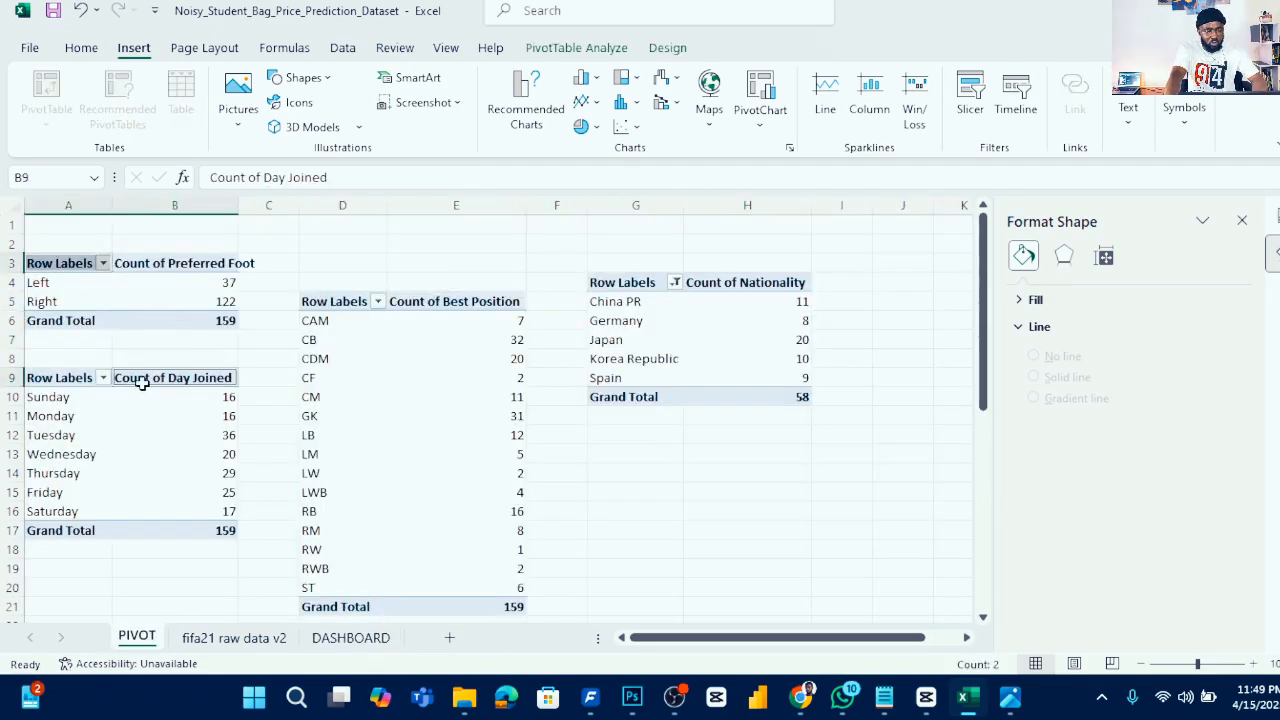
pyautogui.keyDown('ctrl'); pyautogui.click(335, 300); pyautogui.keyUp('ctrl')
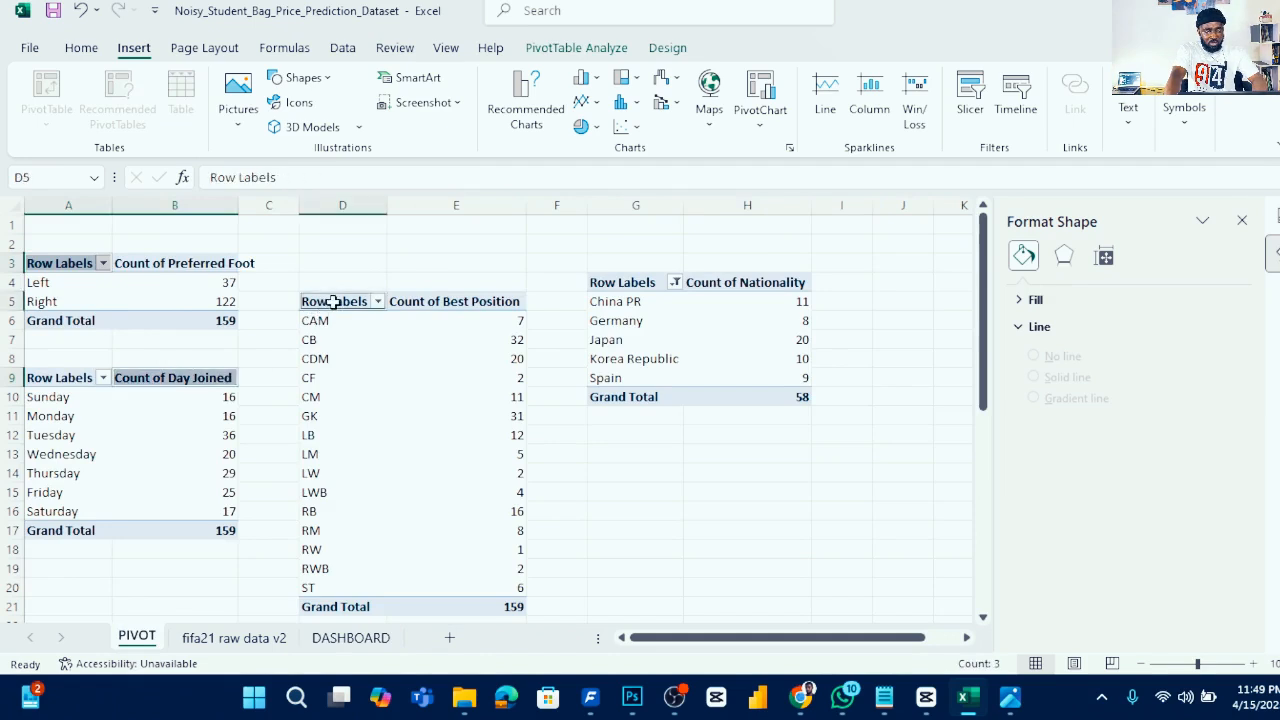
pyautogui.keyDown('ctrl'); pyautogui.click(618, 285); pyautogui.keyUp('ctrl')
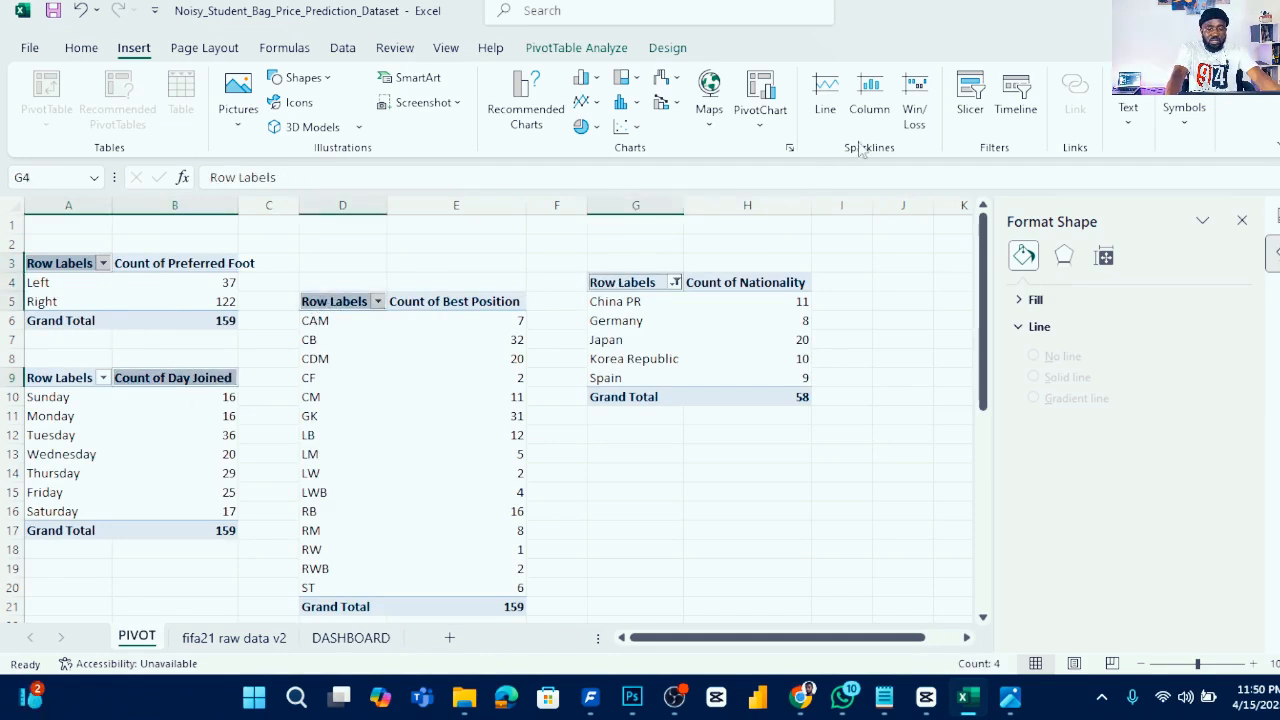
pyautogui.click(970, 88)
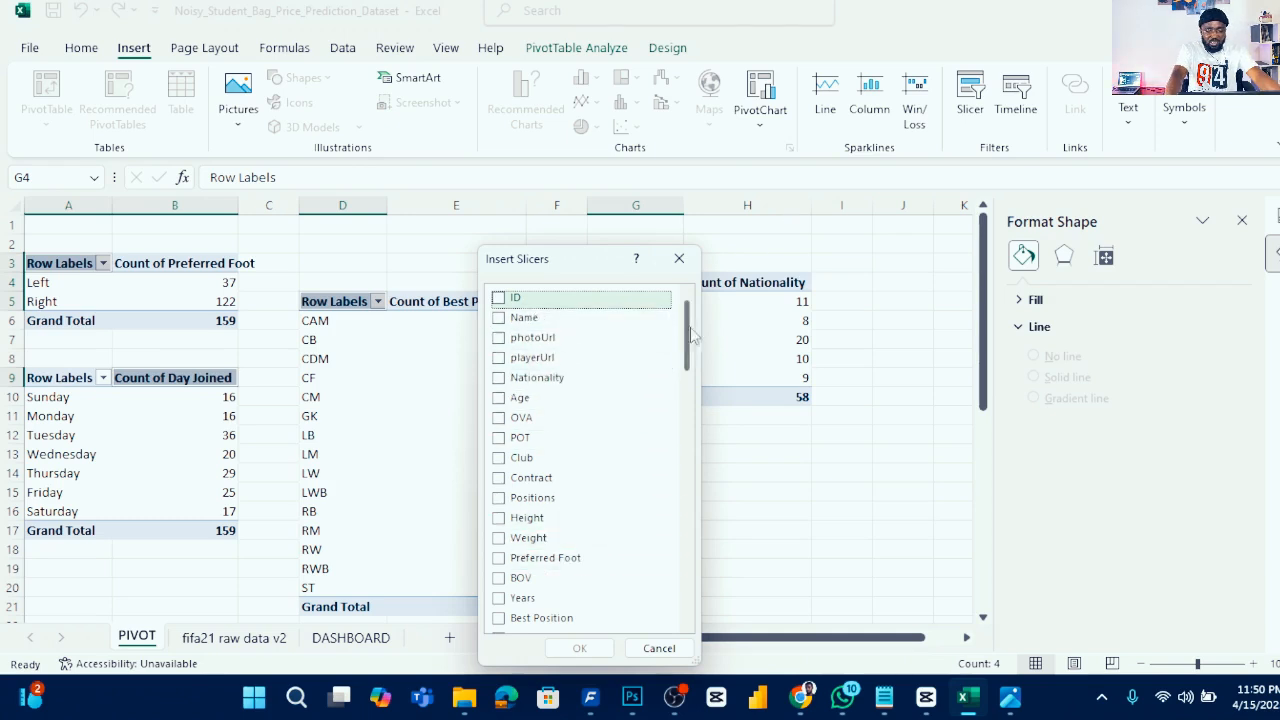
pyautogui.moveTo(690, 332); pyautogui.dragTo(690, 347)
pyautogui.moveTo(686, 388)
pyautogui.mouseDown()
pyautogui.moveTo(686, 423)
pyautogui.moveTo(698, 375)
pyautogui.mouseUp()
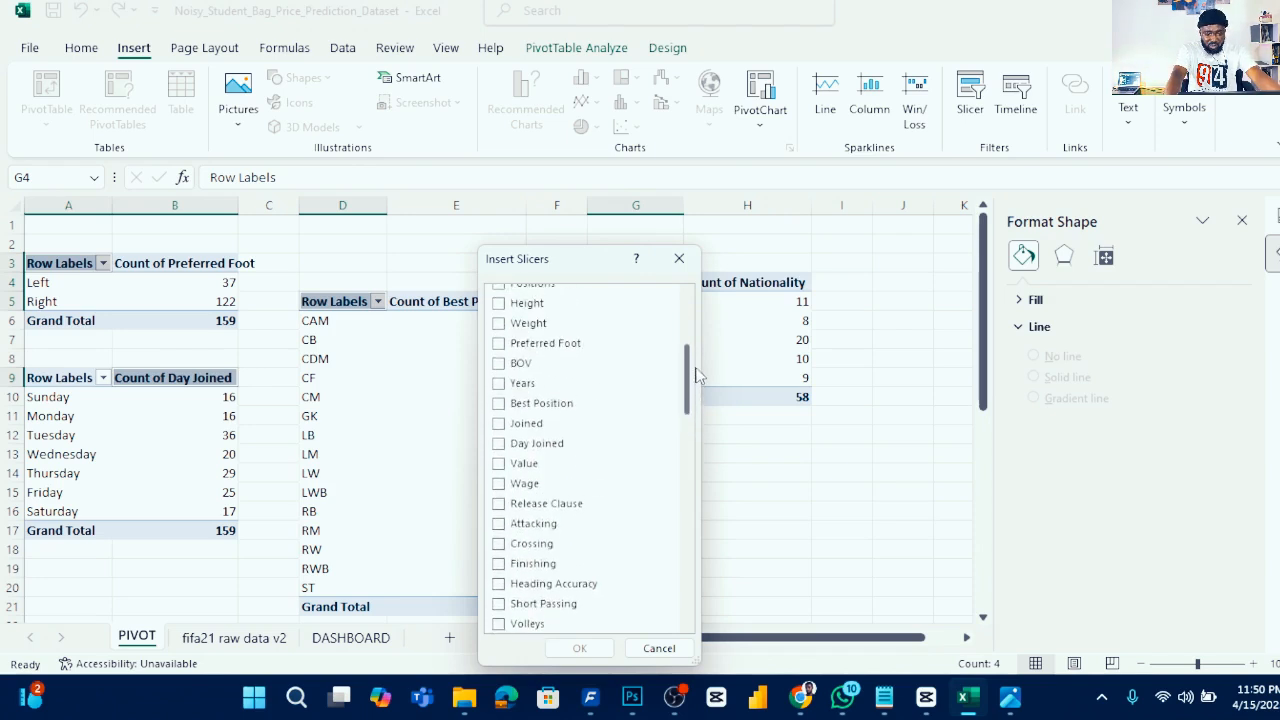
pyautogui.click(505, 443)
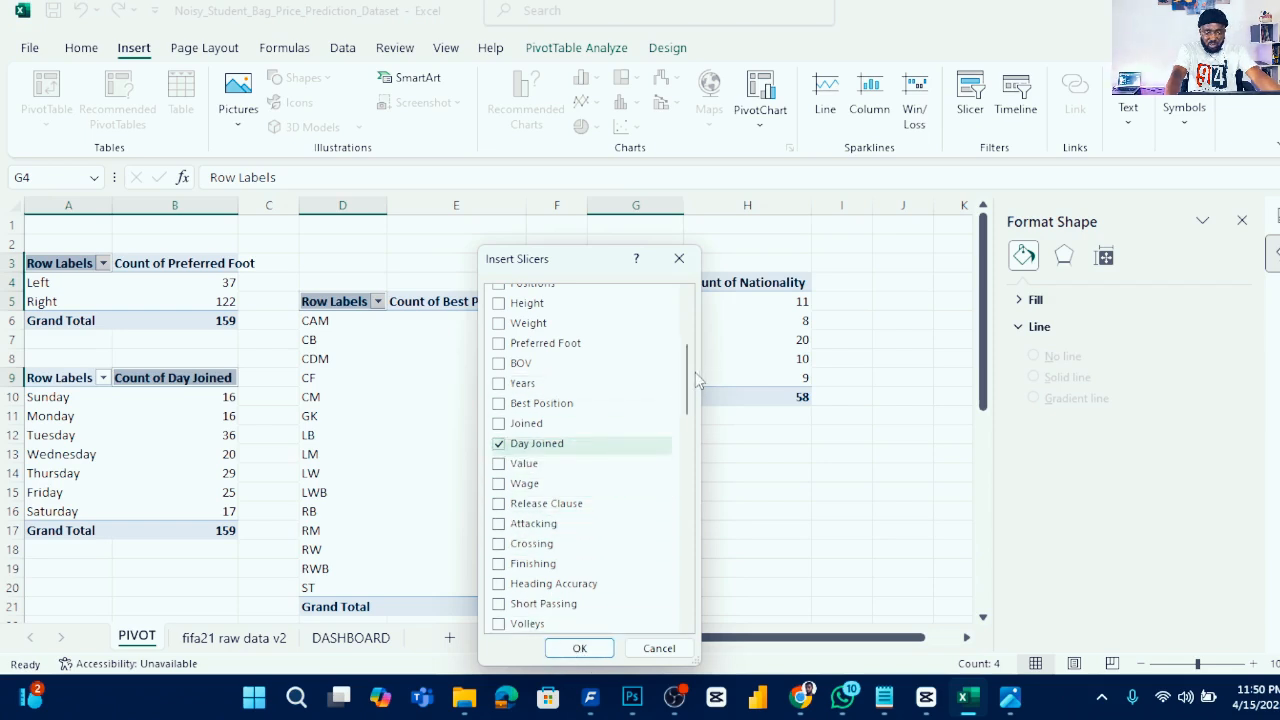
# - Switch to the project brief image to check which filters are required, then return to Excel
pyautogui.moveTo(1000, 698)
pyautogui.click(961, 600)
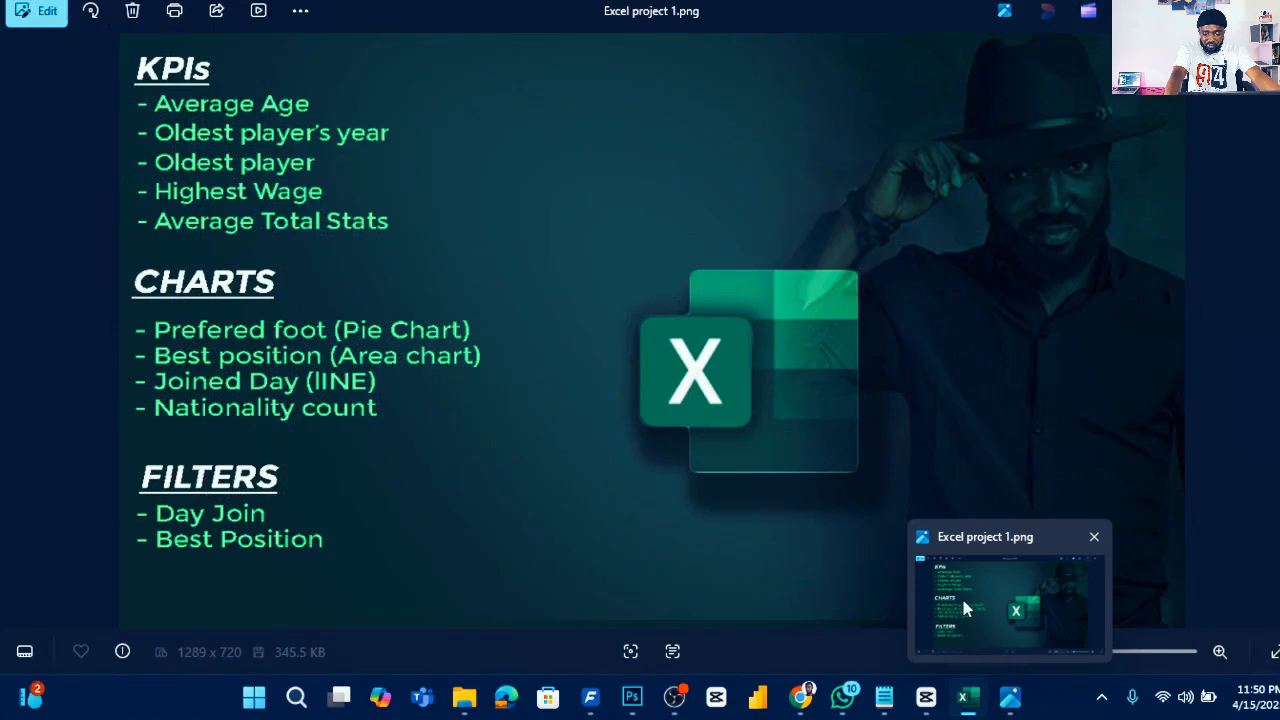
pyautogui.hotkey('alt', 'Tab')
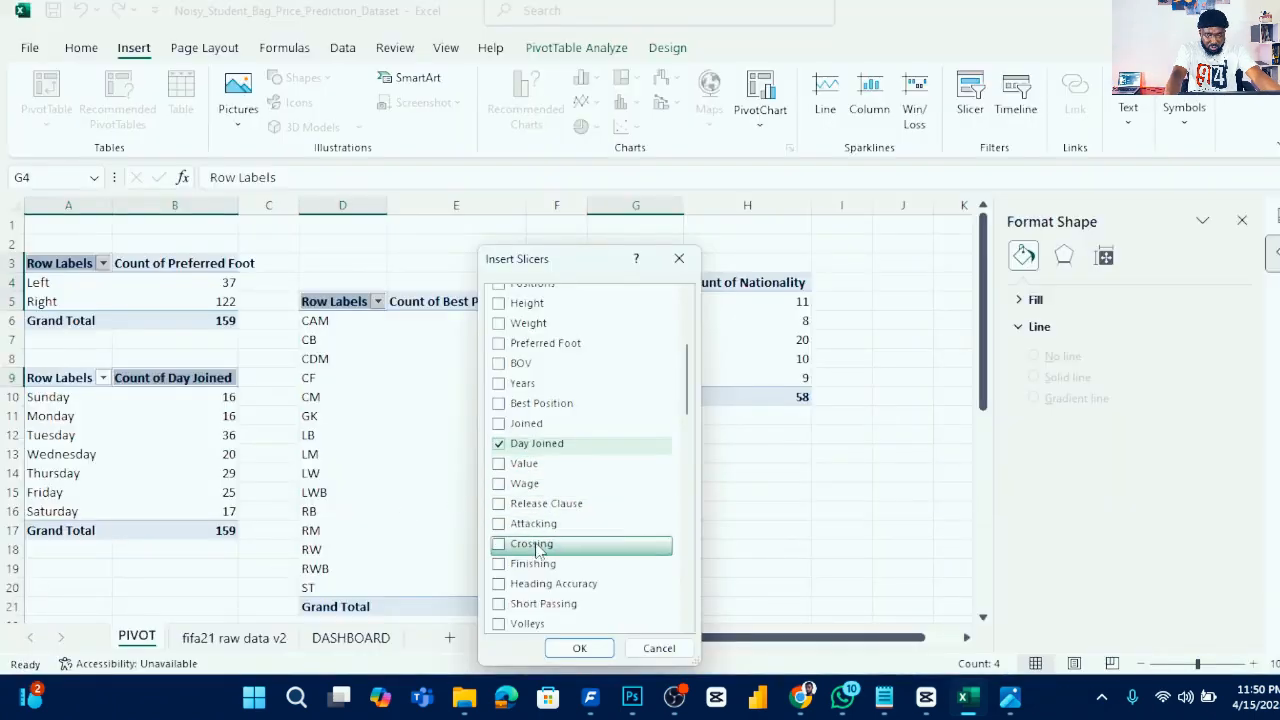
# - Also tick Best Position, insert both slicers, and move the Day Joined slicer aside
pyautogui.click(500, 405)
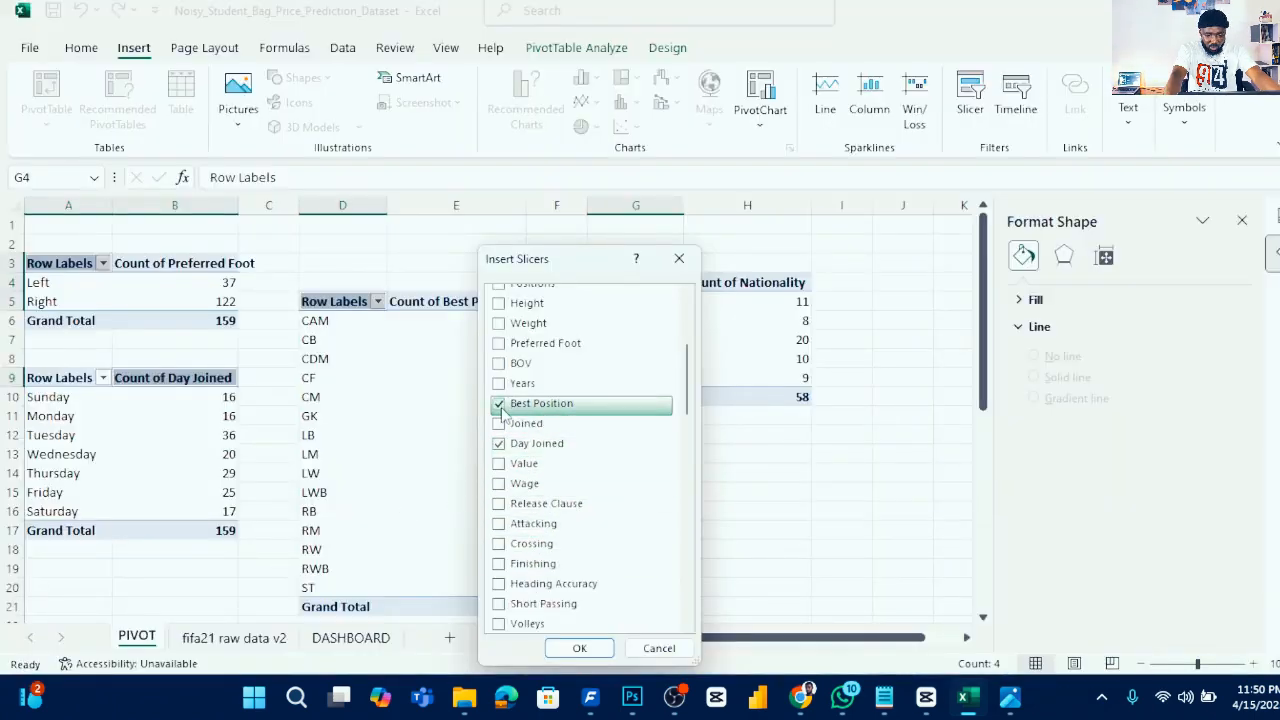
pyautogui.click(579, 648)
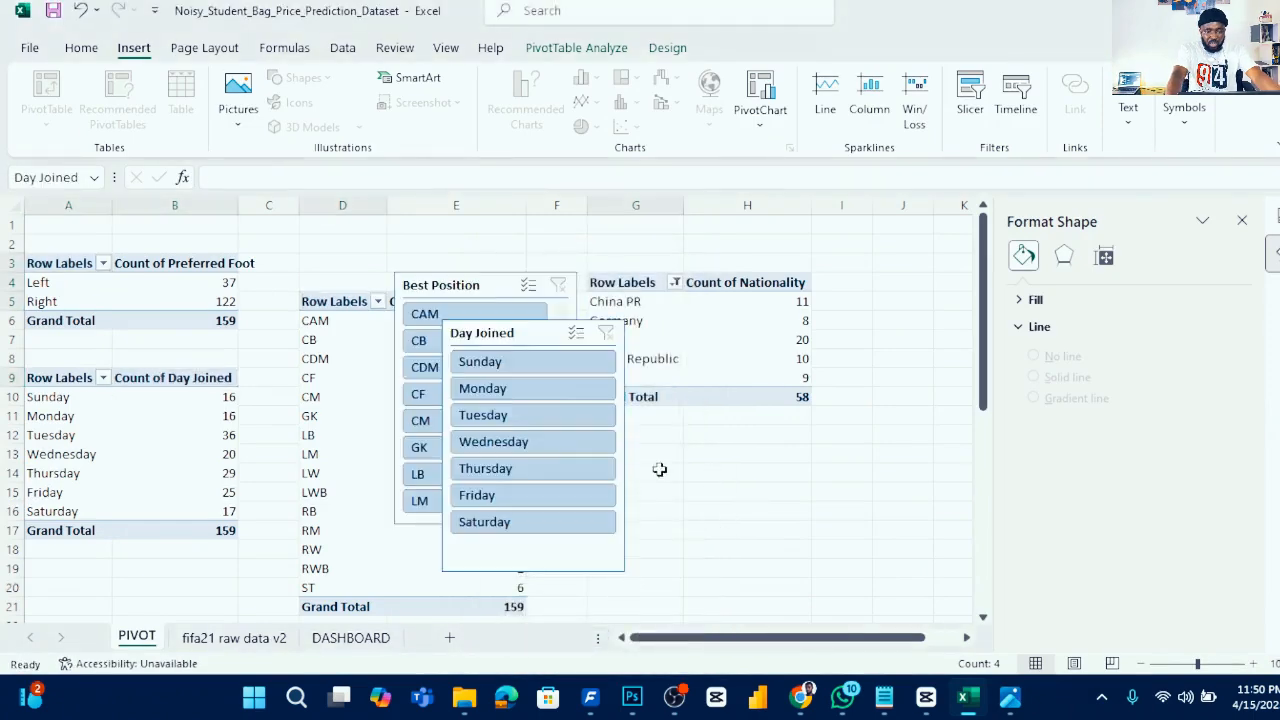
pyautogui.moveTo(531, 338); pyautogui.dragTo(744, 334)
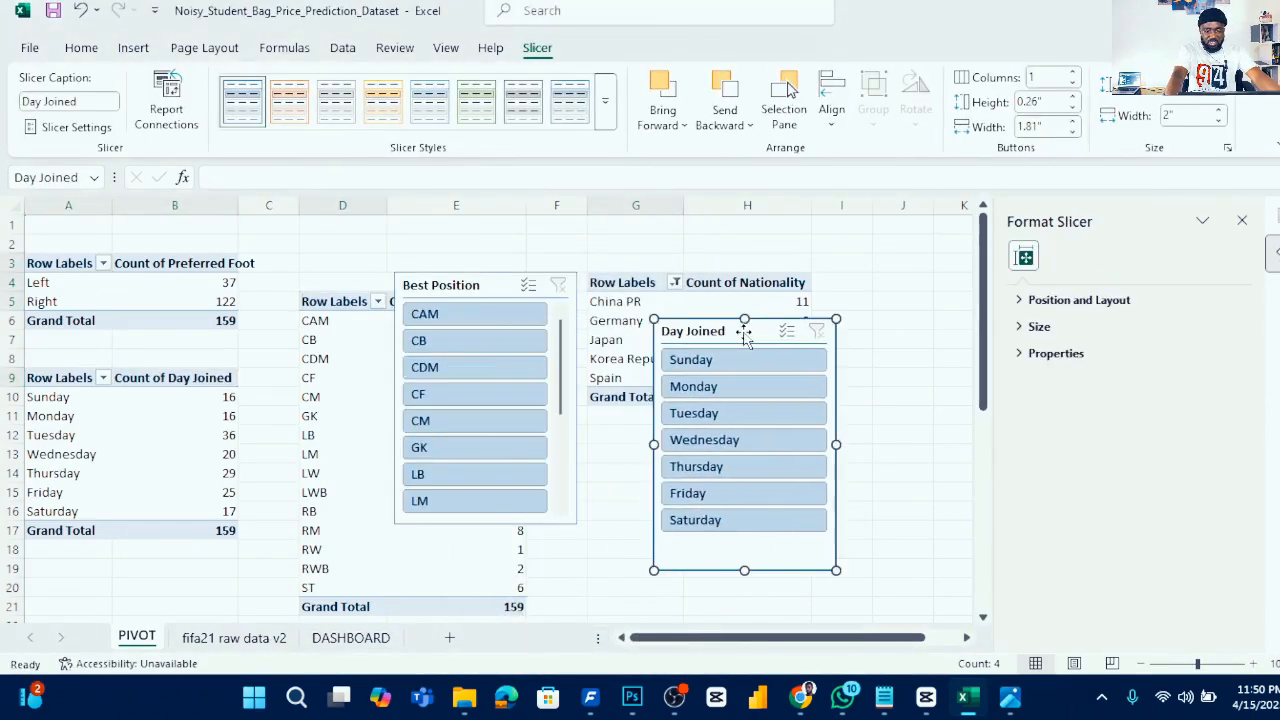
# - Select both slicers, delete them, and return to the DASHBOARD sheet
pyautogui.click(499, 287)
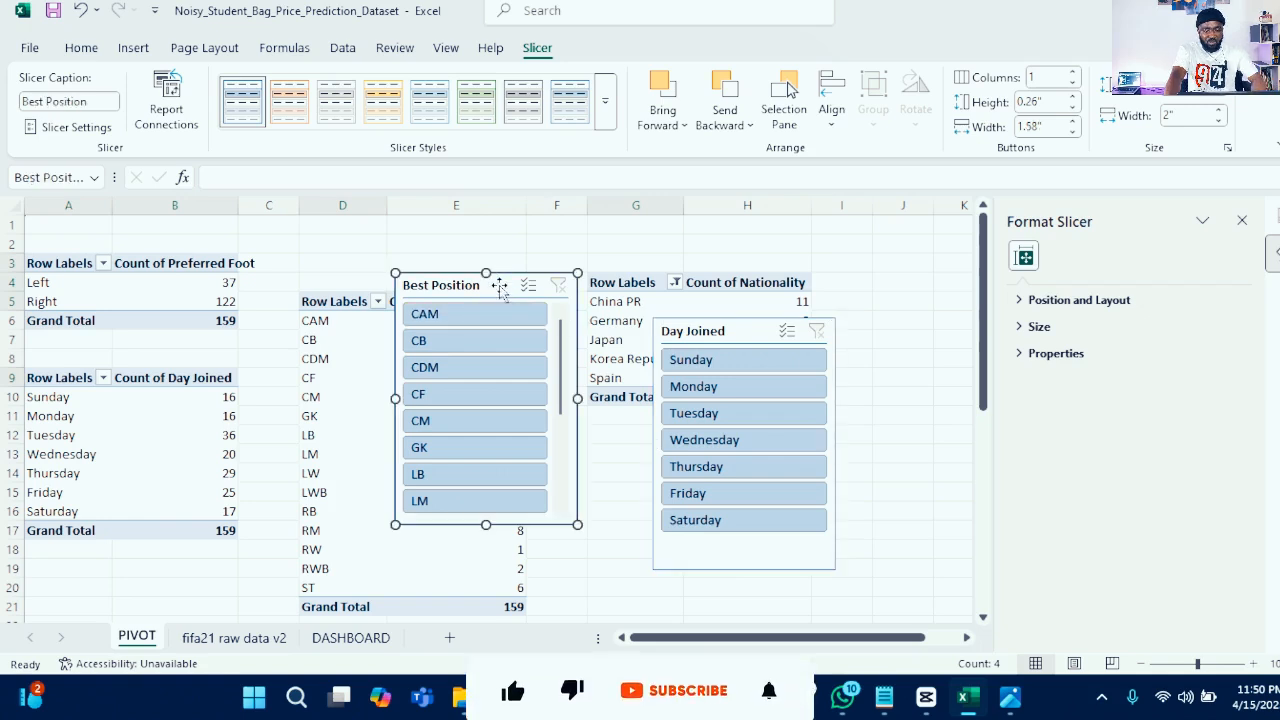
pyautogui.keyDown('ctrl'); pyautogui.click(740, 334); pyautogui.keyUp('ctrl')
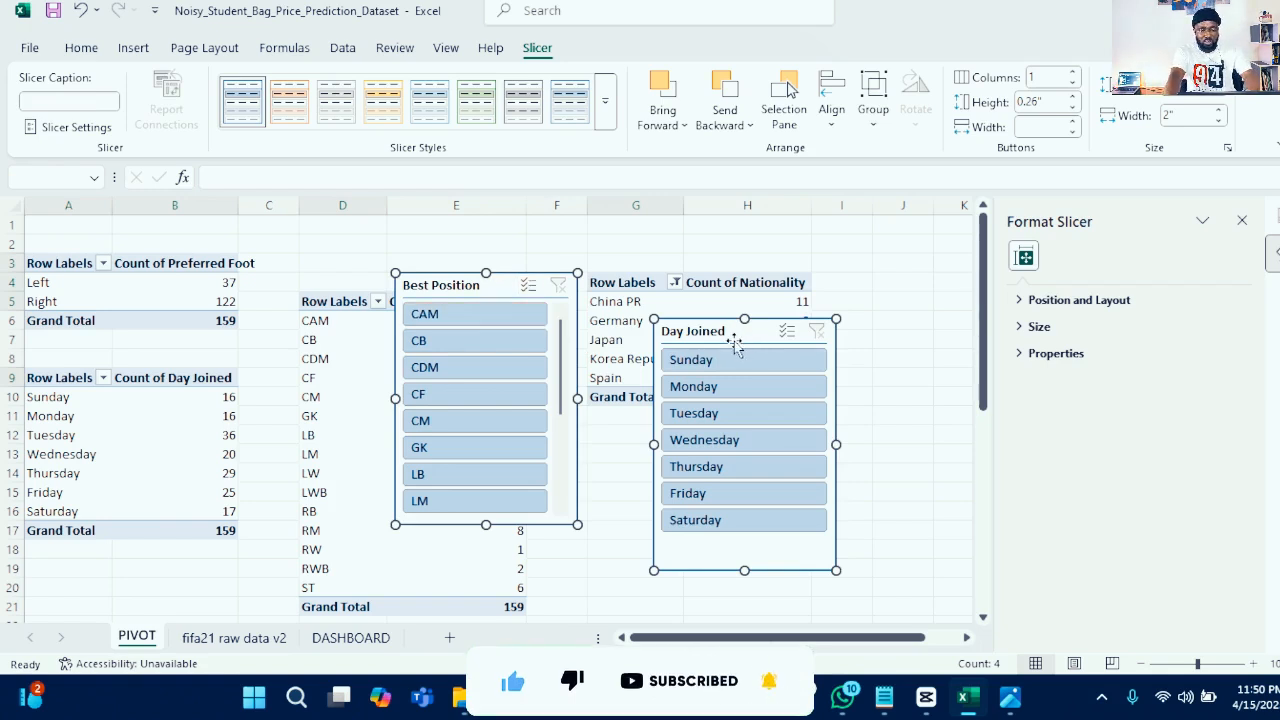
pyautogui.press('Delete')
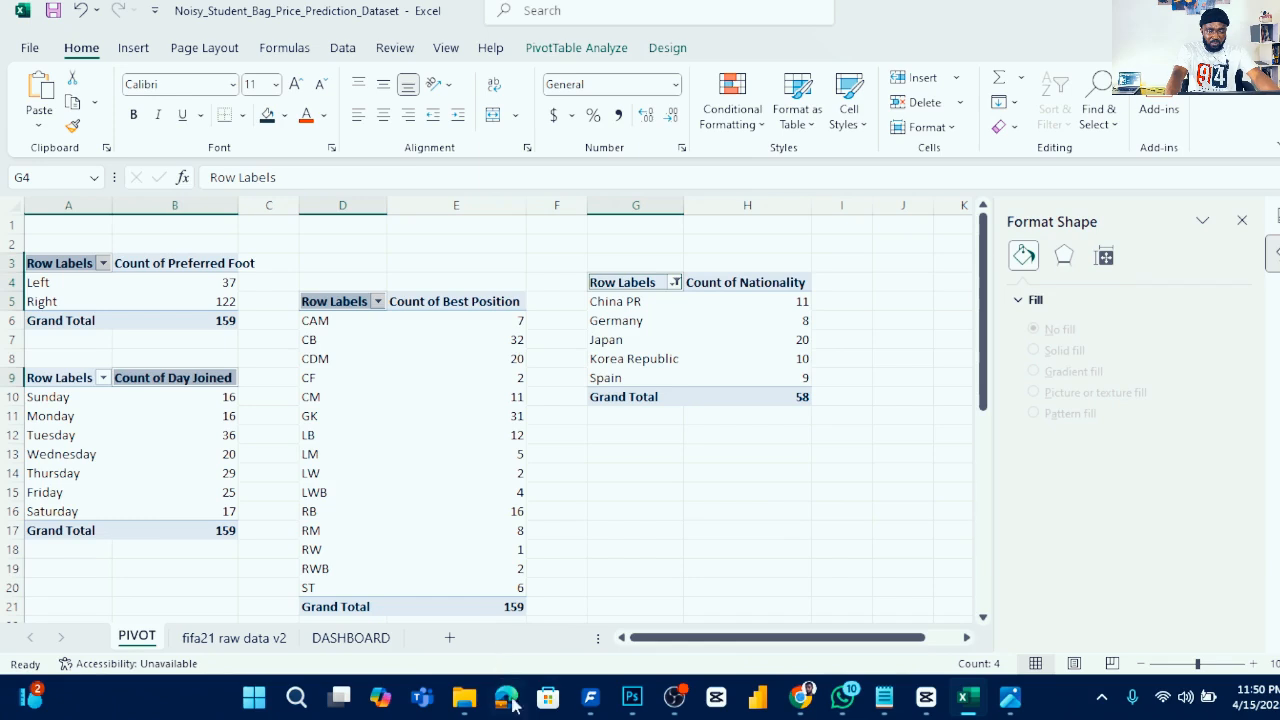
pyautogui.click(384, 635)
pyautogui.click(750, 338)
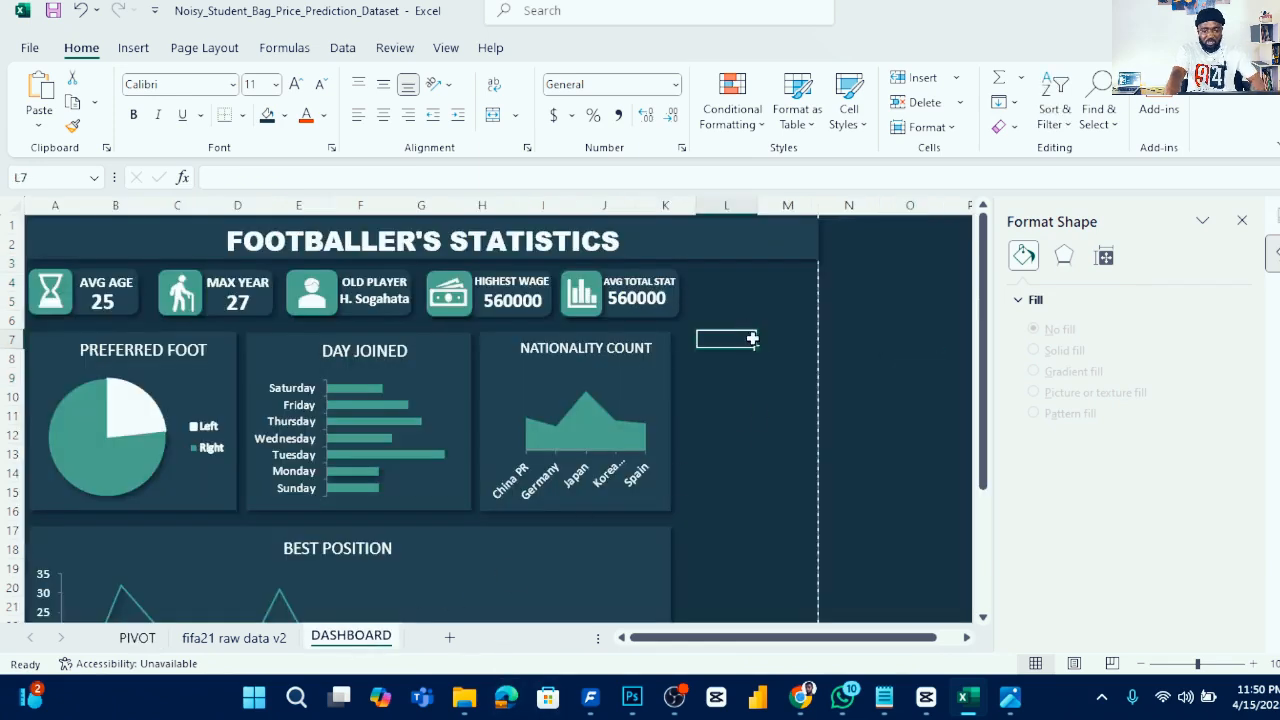
# - Paste the two slicers onto the DASHBOARD sheet, resize Best Position and stack Day Joined beneath it beside the charts
pyautogui.hotkey('ctrl', 'v')
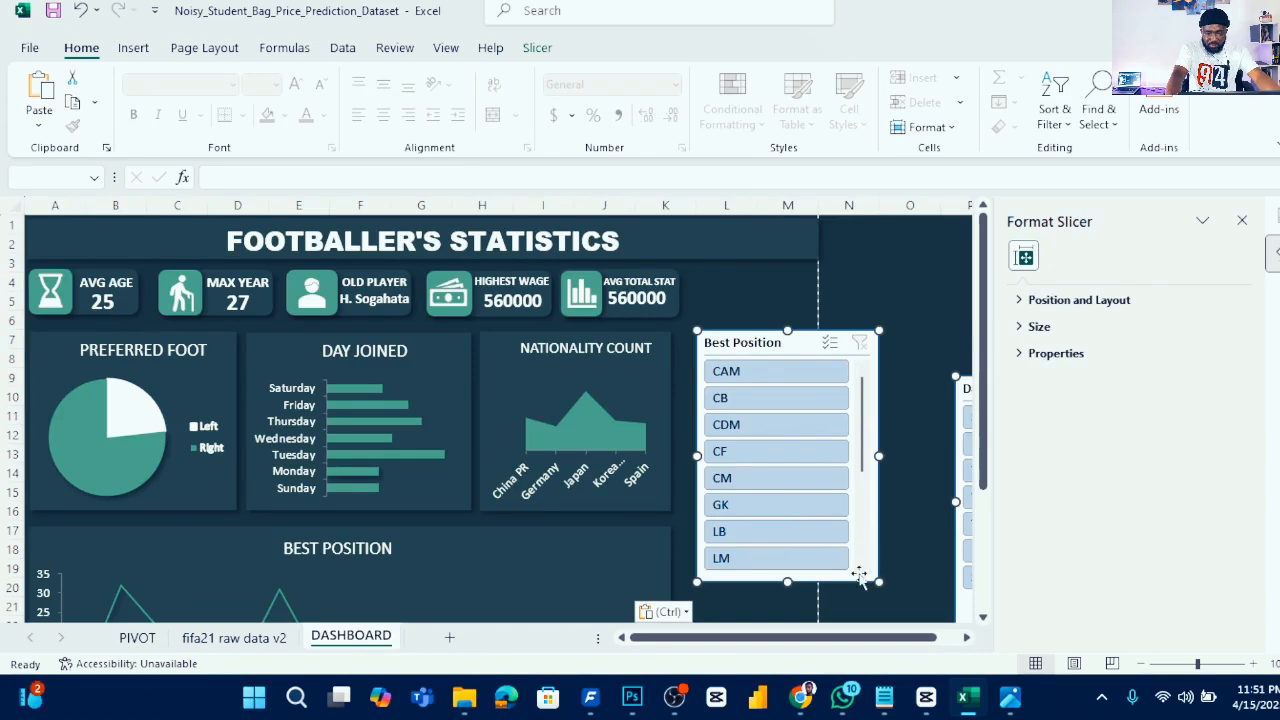
pyautogui.moveTo(877, 581); pyautogui.dragTo(822, 544)
pyautogui.moveTo(777, 356); pyautogui.dragTo(779, 285)
pyautogui.click(928, 342)
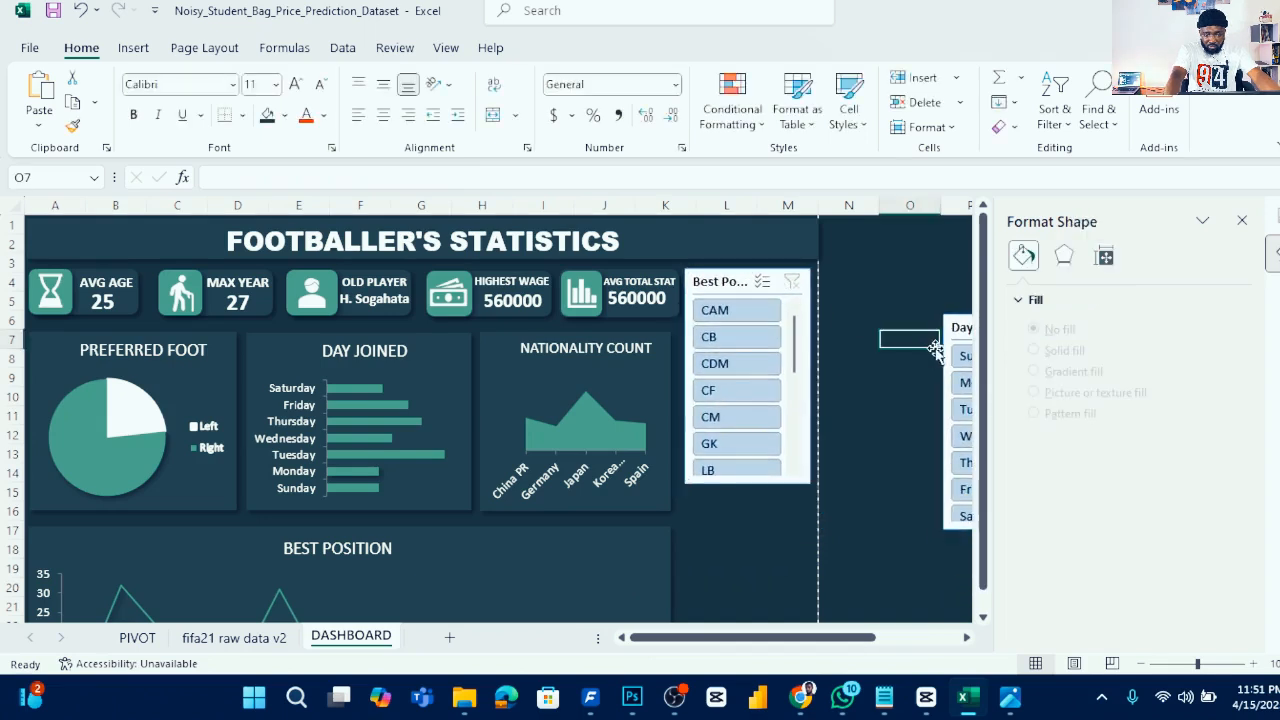
pyautogui.moveTo(953, 327); pyautogui.dragTo(693, 499)
pyautogui.keyDown('ctrl'); pyautogui.click(741, 285); pyautogui.keyUp('ctrl')
pyautogui.moveTo(741, 284); pyautogui.dragTo(739, 284)
pyautogui.scroll(-3, 890, 509)
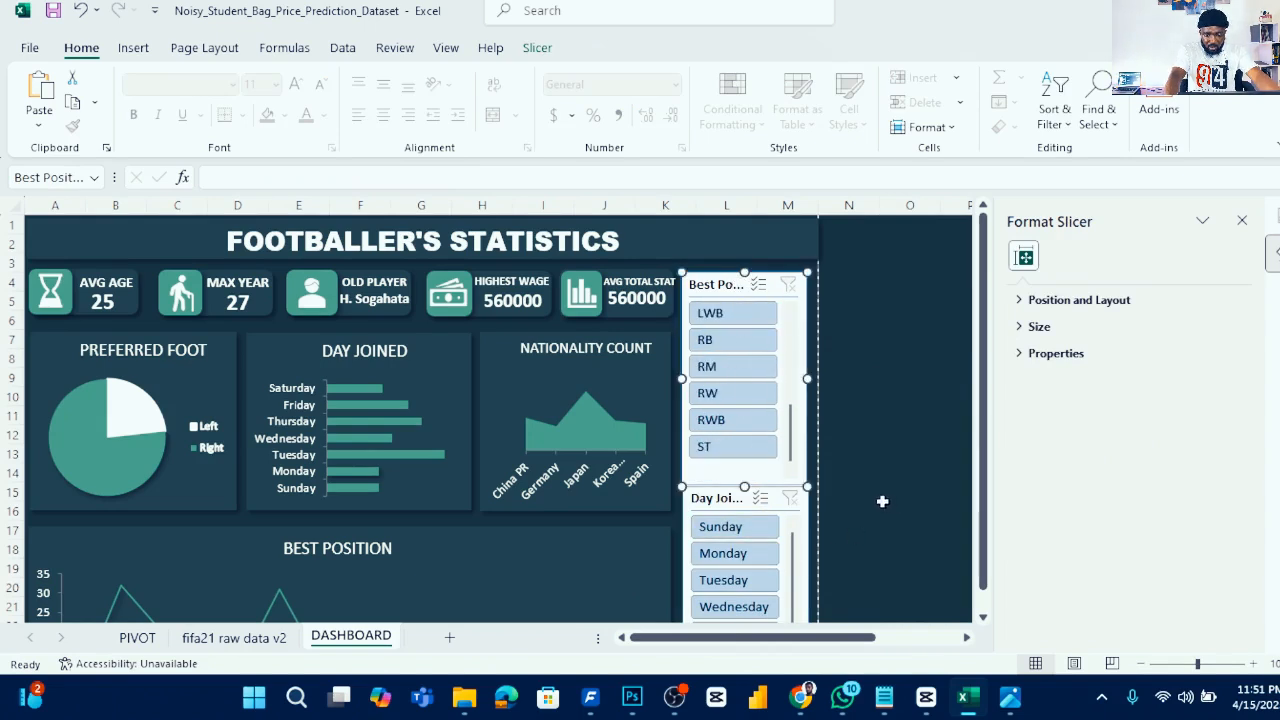
pyautogui.scroll(3, 766, 448)
pyautogui.scroll(-3, 757, 388)
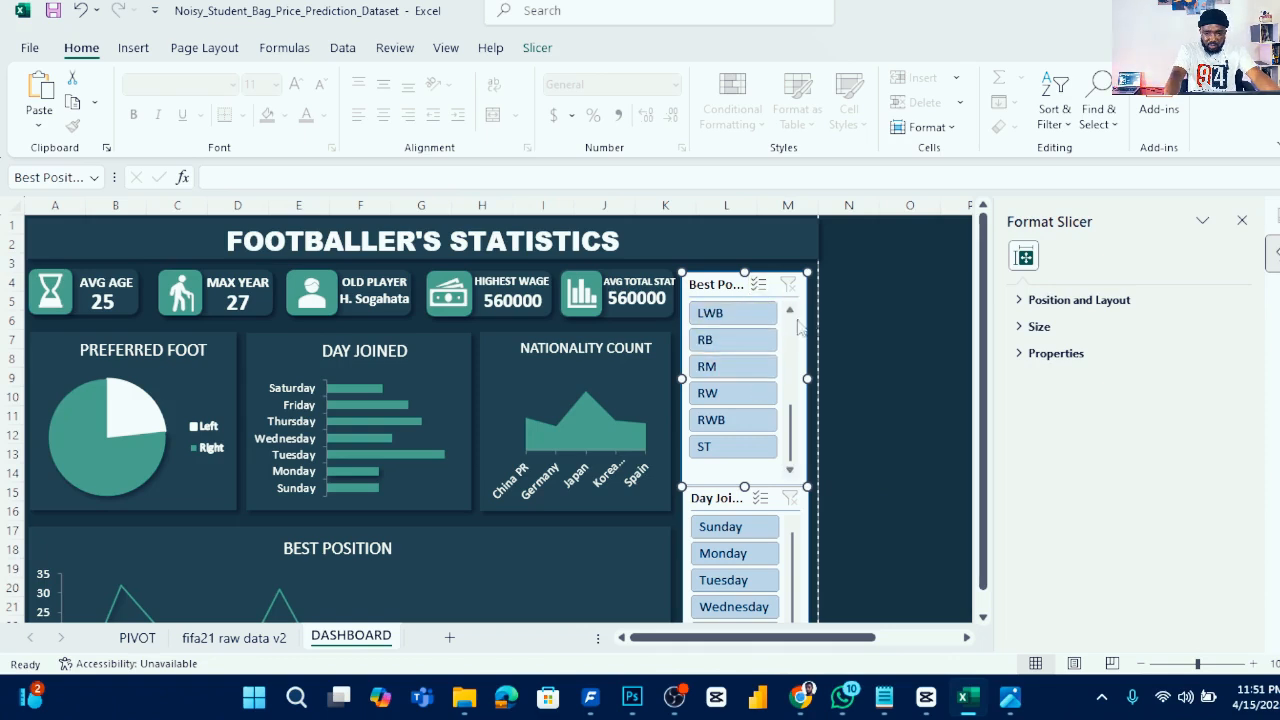
# - Set the Best Position slicer's buttons to 2 columns and shorten the slicer's height
pyautogui.click(538, 48)
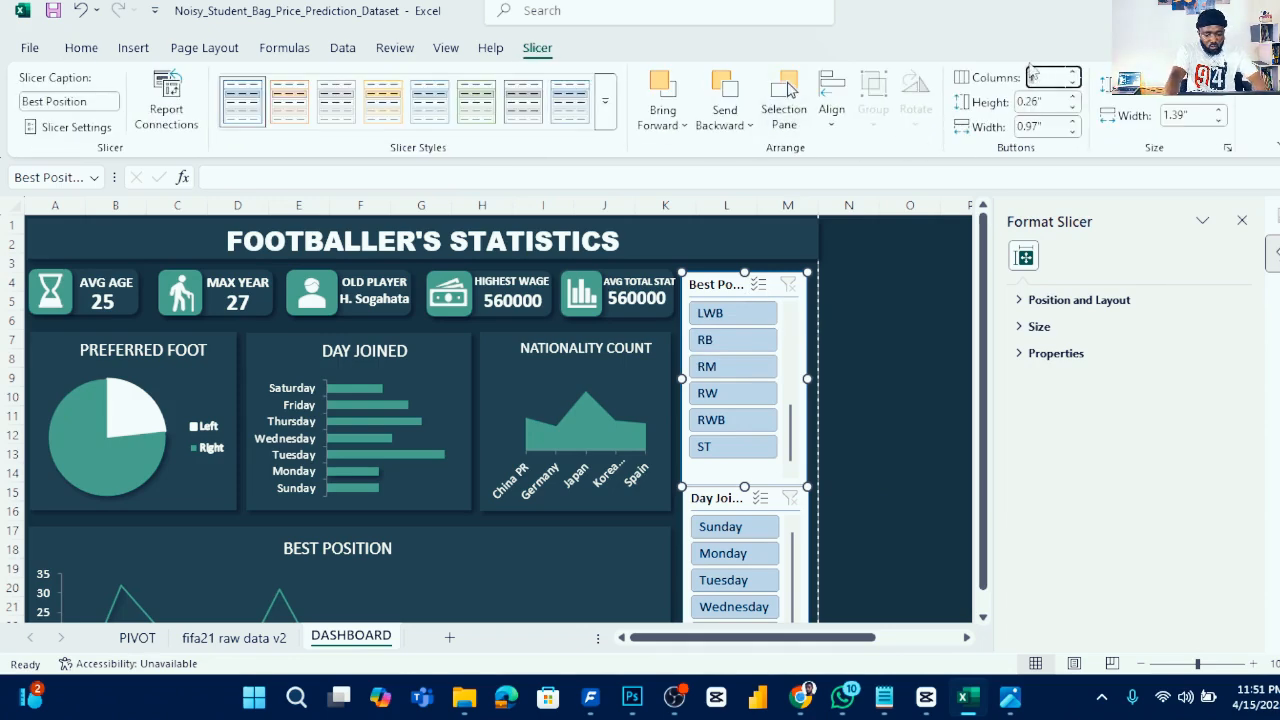
pyautogui.press('Return')
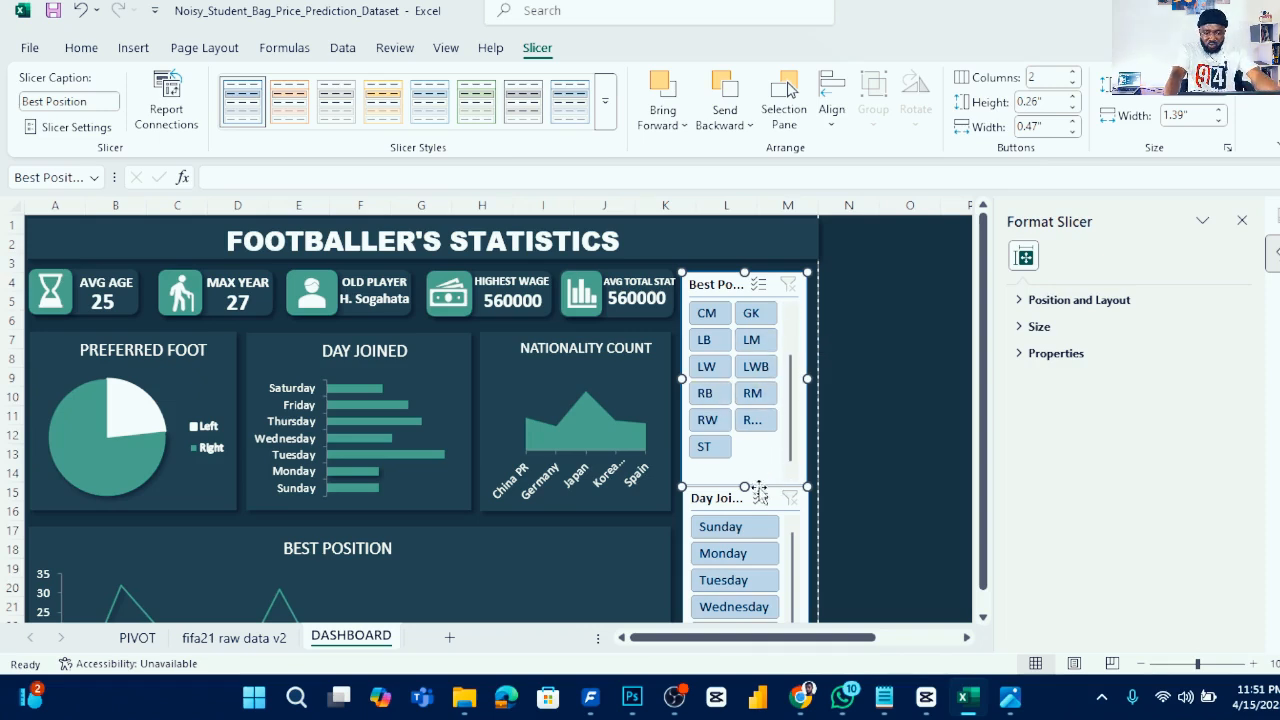
pyautogui.moveTo(744, 486); pyautogui.dragTo(744, 472)
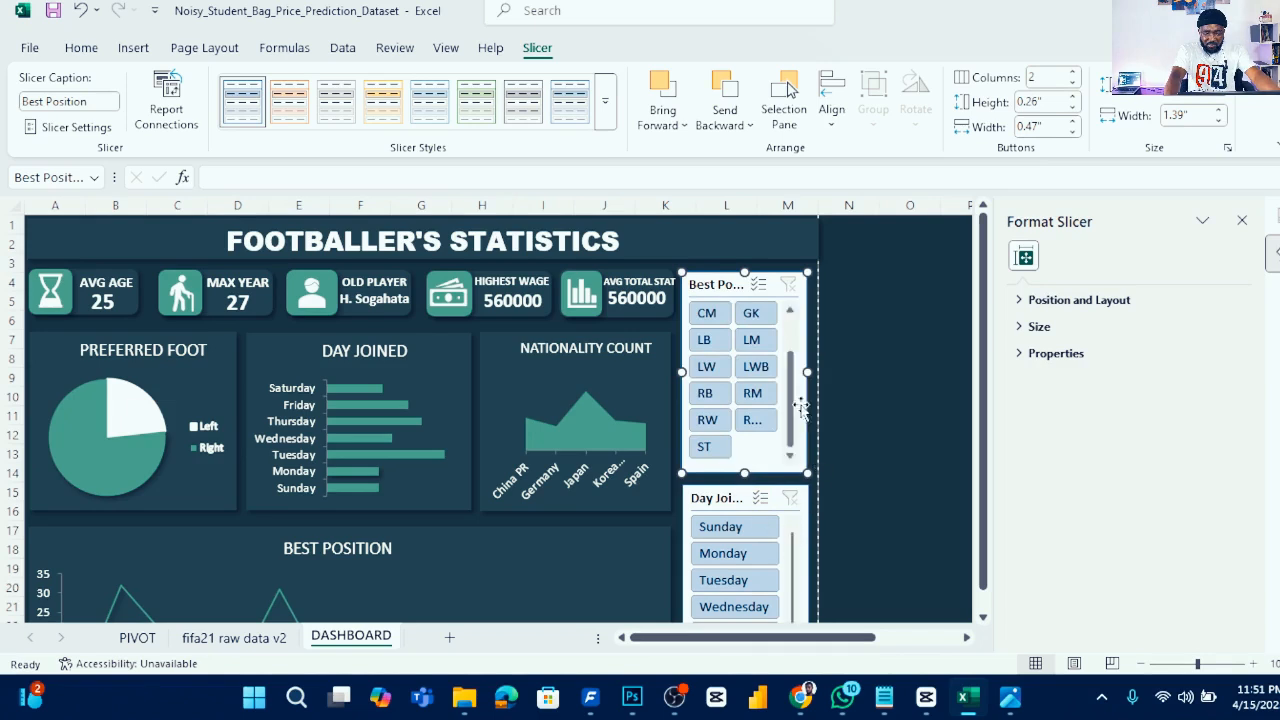
# - Try the Best Position slicer by selecting CM and then LW to check the charts respond
pyautogui.scroll(2, 788, 392)
pyautogui.scroll(-2, 785, 396)
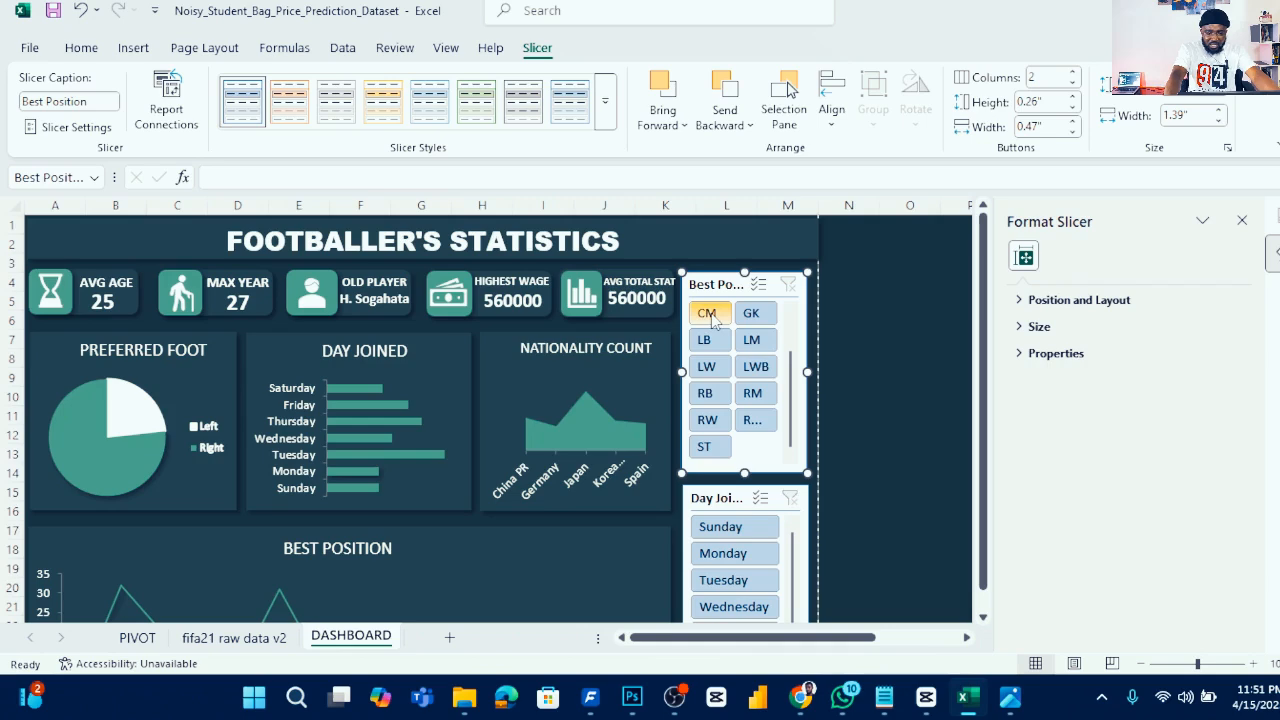
pyautogui.click(712, 315)
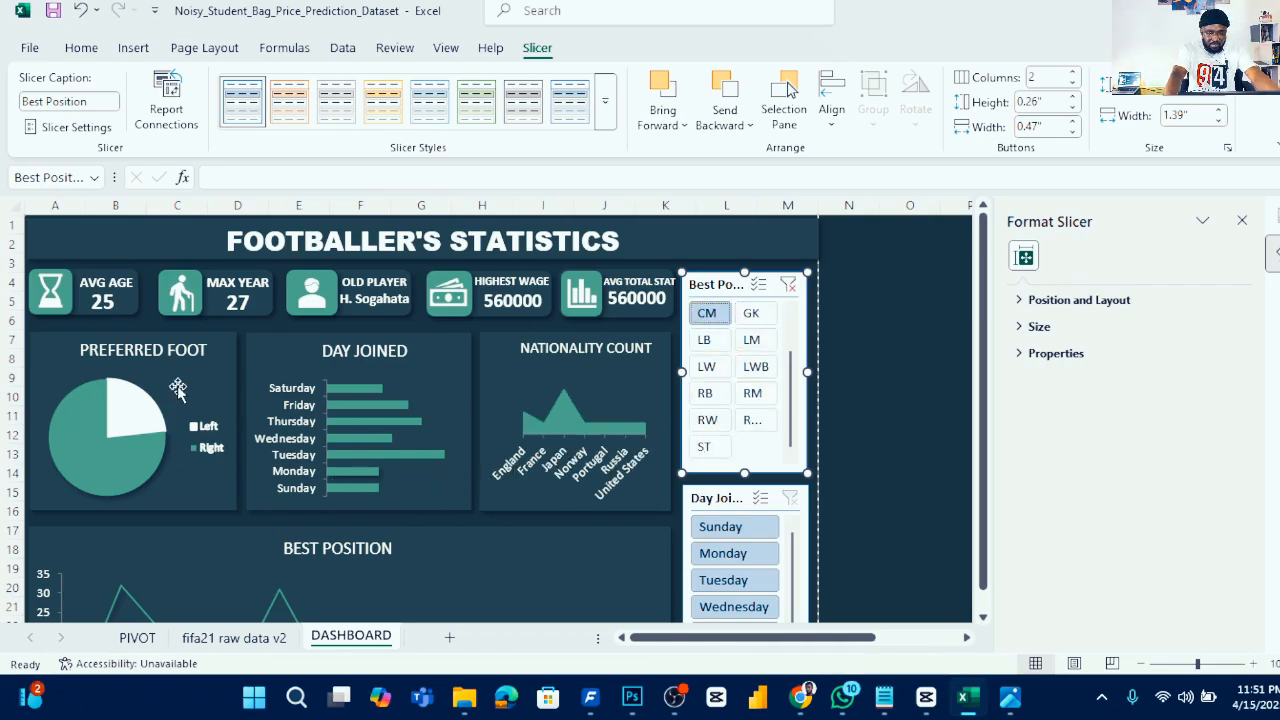
pyautogui.click(706, 366)
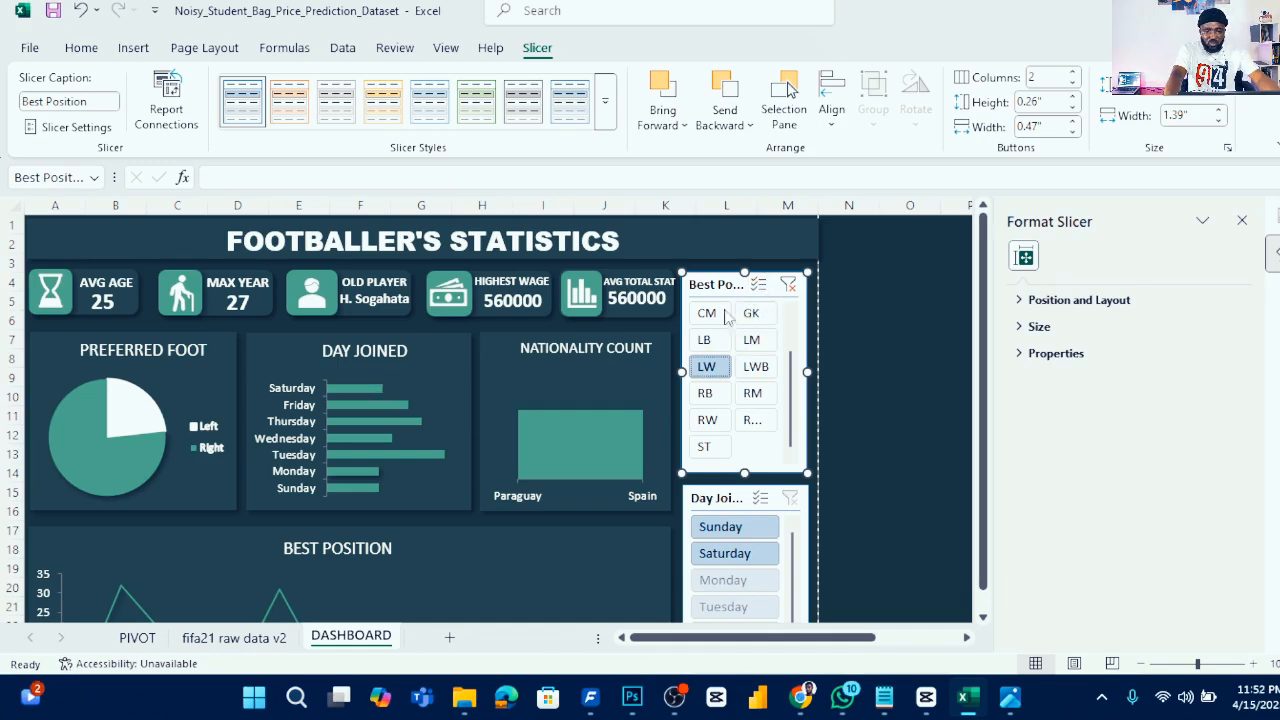
# - Connect the Best Position slicer to PivotTable10, PivotTable11 and the remaining pivot tables through Report Connections
pyautogui.click(168, 110)
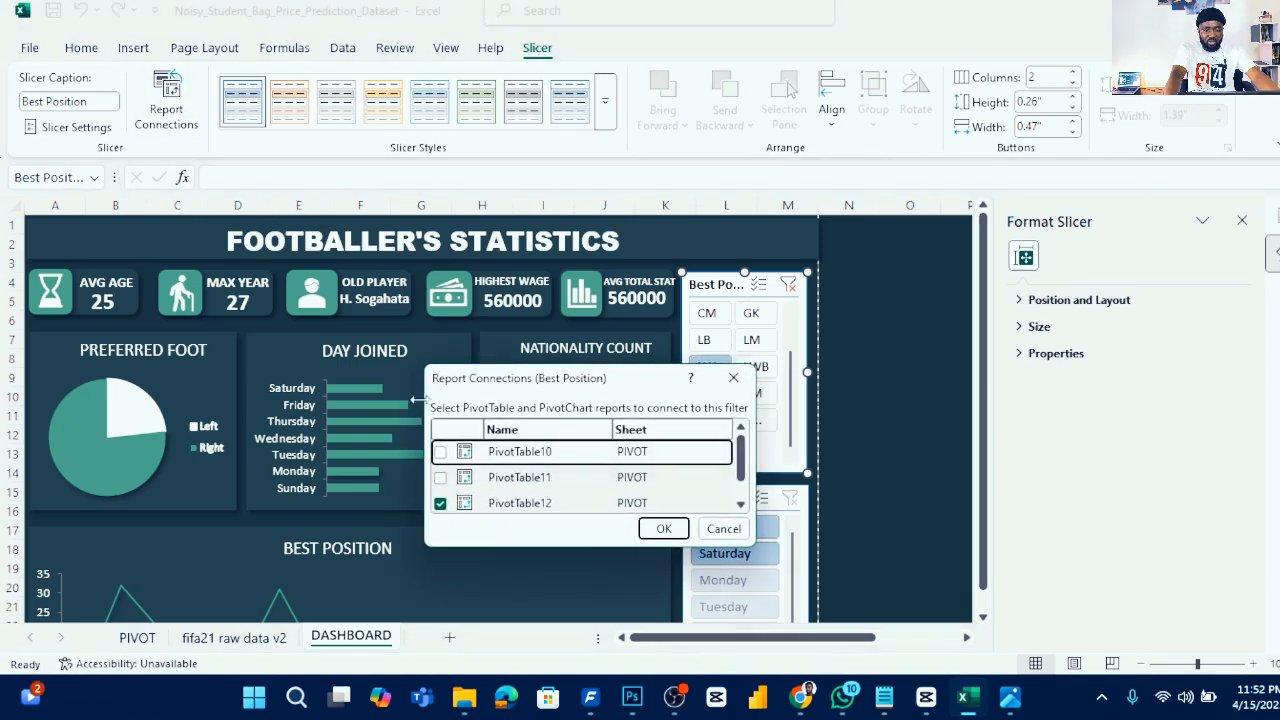
pyautogui.click(440, 453)
pyautogui.click(441, 478)
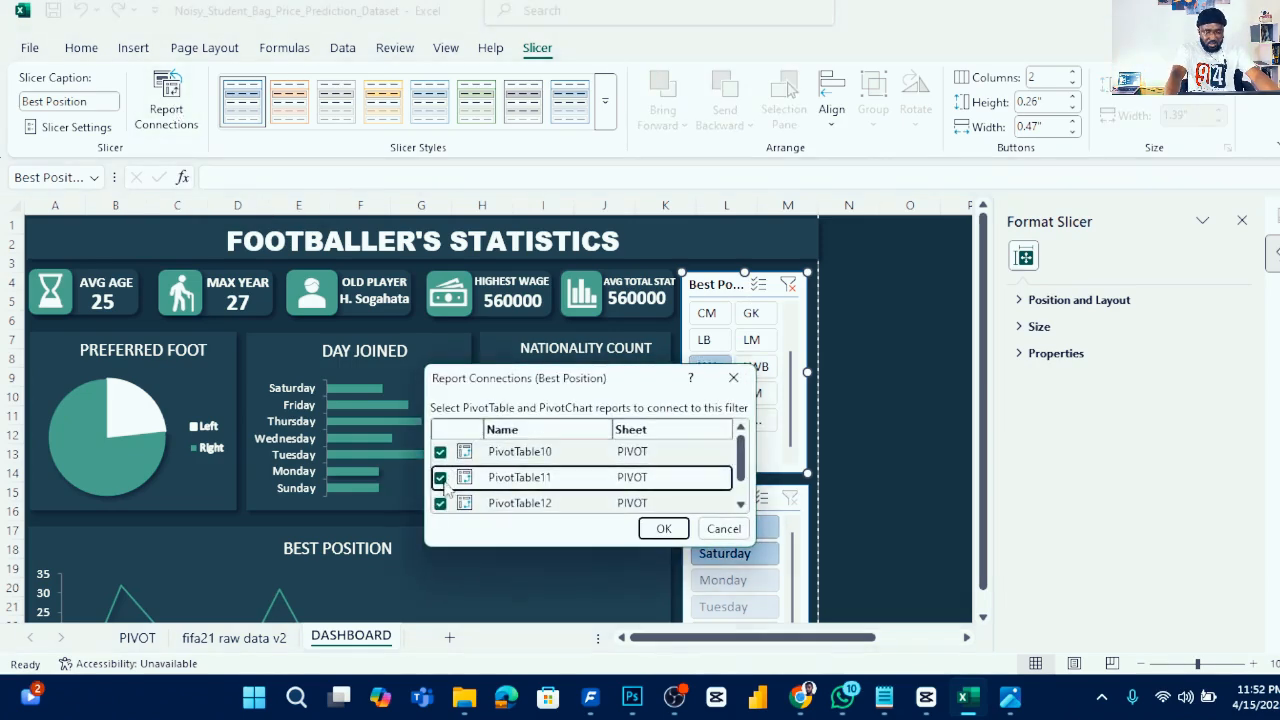
pyautogui.scroll(-1, 463, 484)
pyautogui.click(442, 500)
pyautogui.scroll(1, 447, 484)
pyautogui.click(664, 528)
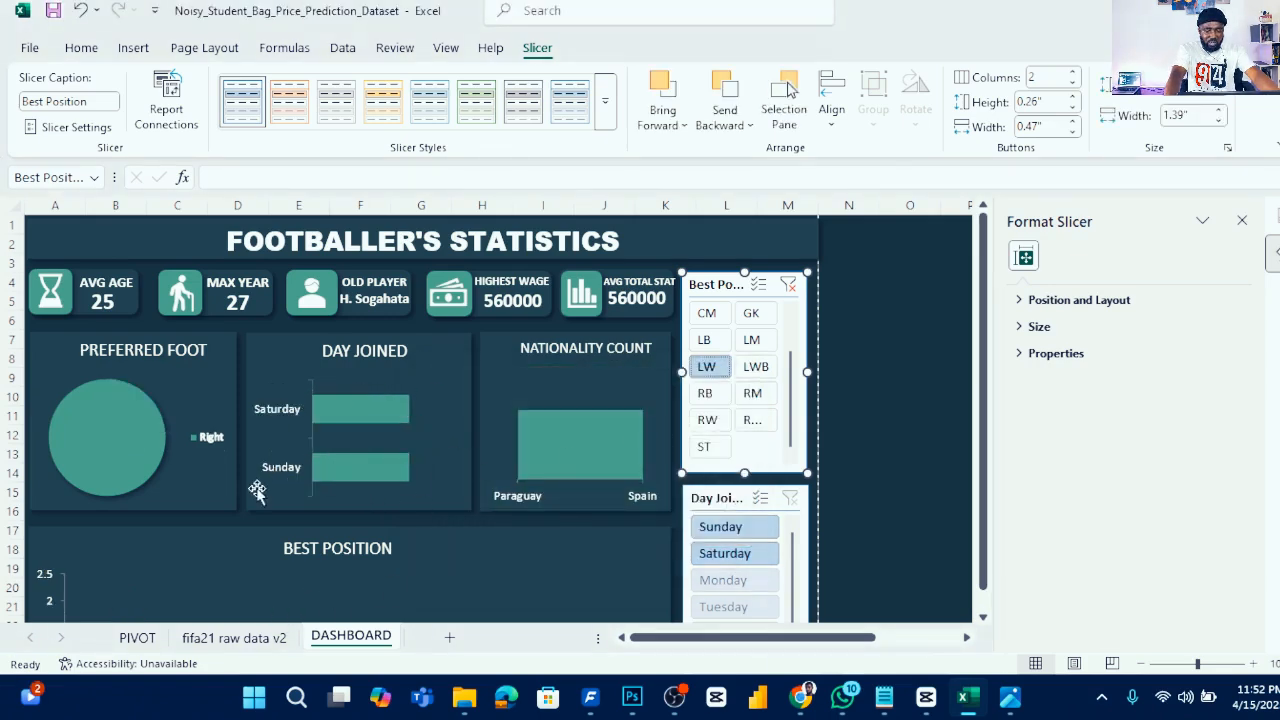
# - Test filtering by RB and Tuesday, then clear the filters on both slicers
pyautogui.click(705, 393)
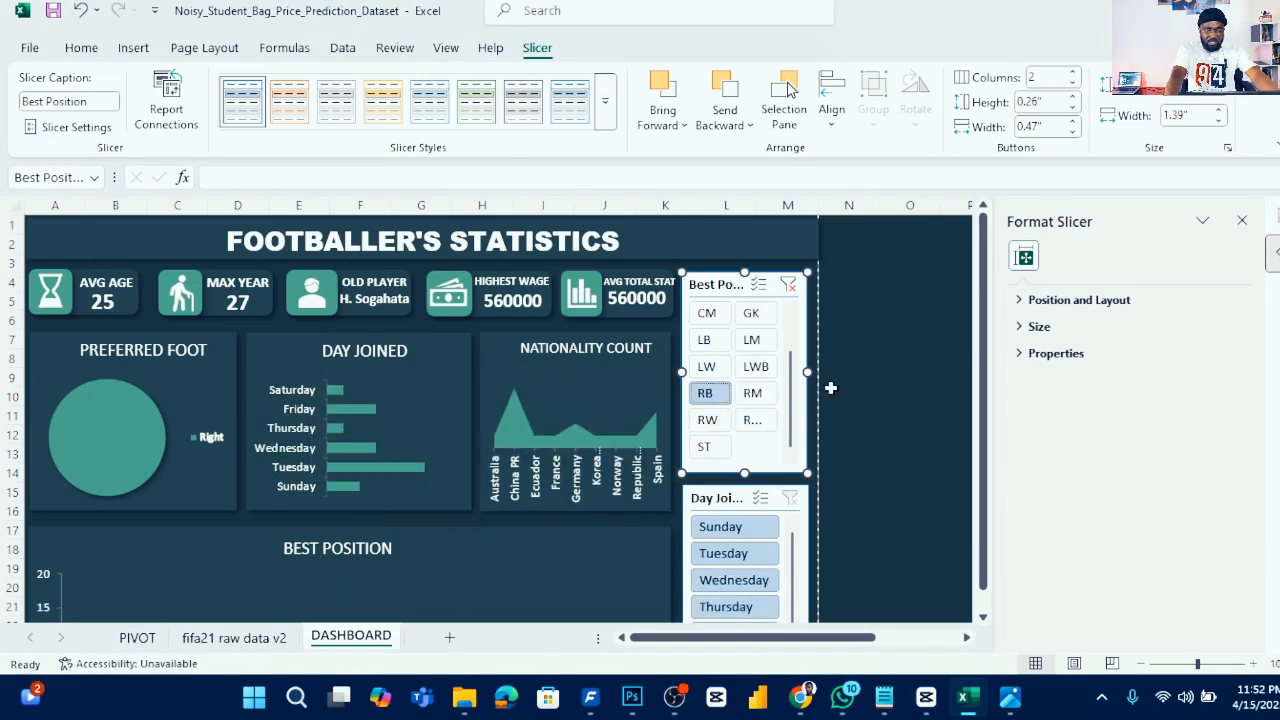
pyautogui.click(913, 378)
pyautogui.scroll(-4, 311, 537)
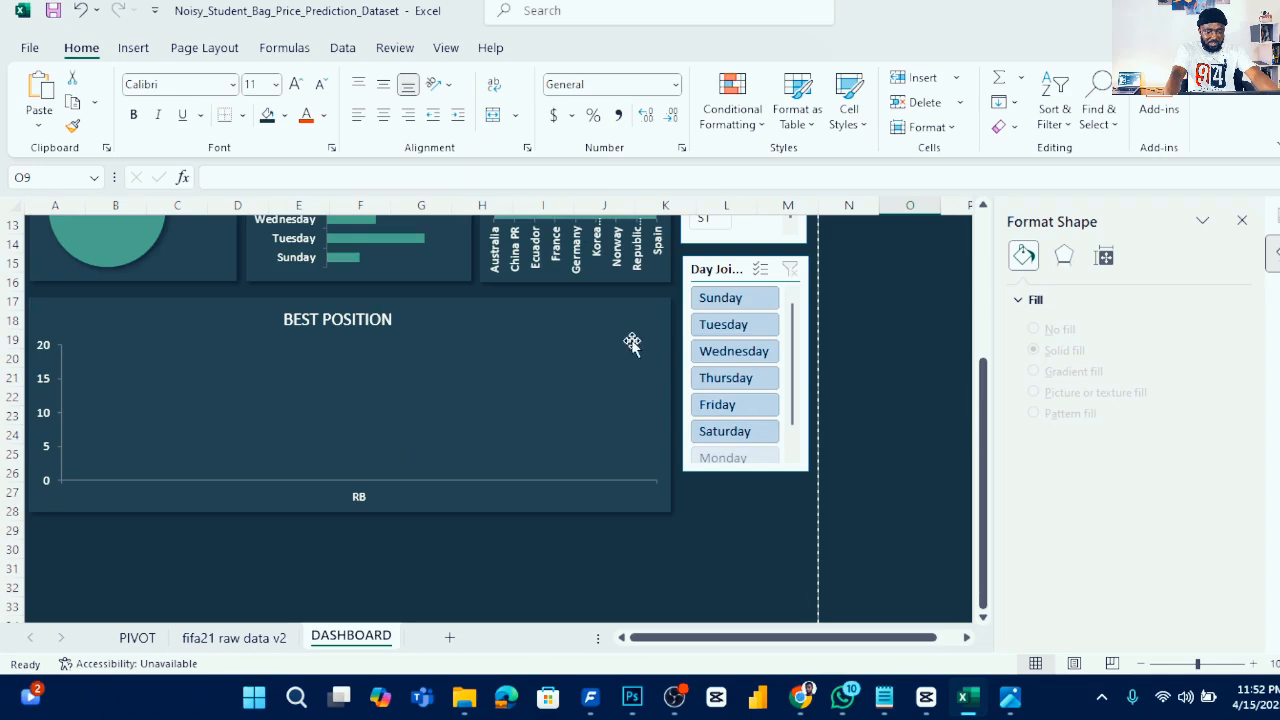
pyautogui.click(741, 325)
pyautogui.scroll(4, 827, 417)
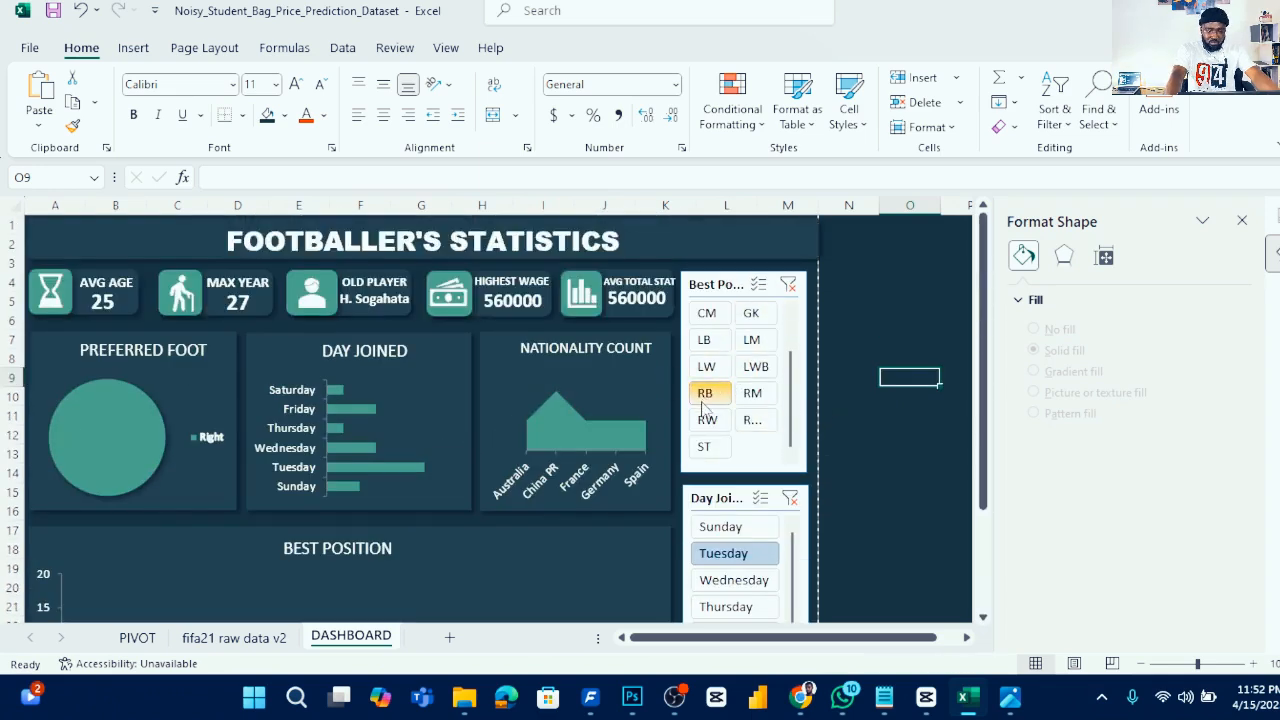
pyautogui.click(790, 286)
pyautogui.scroll(-2, 757, 411)
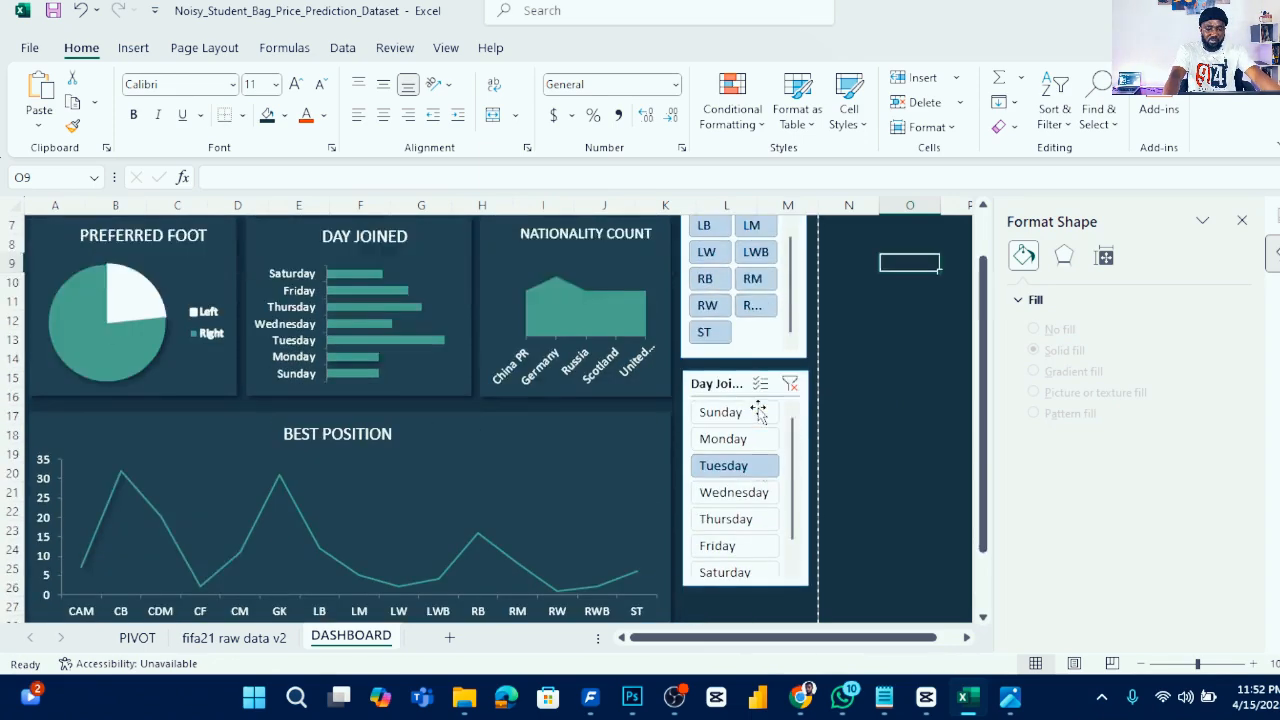
pyautogui.scroll(-2, 757, 411)
pyautogui.click(790, 270)
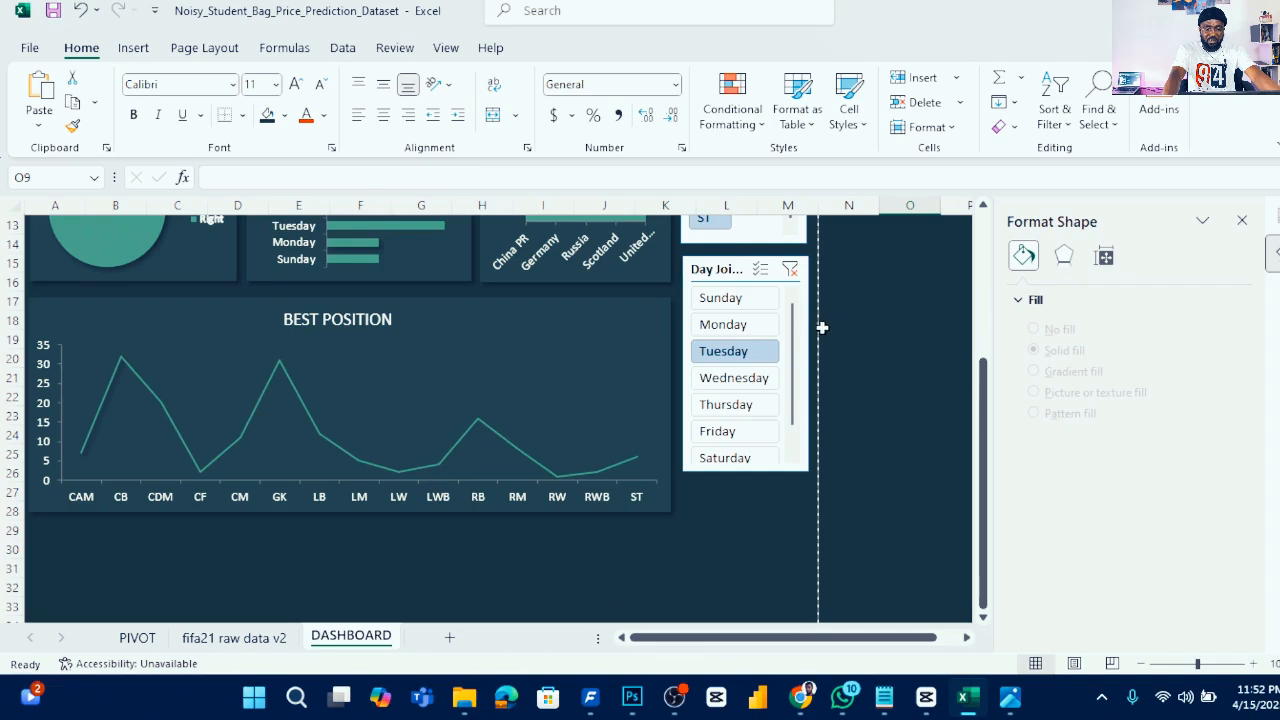
# - Lengthen the Day Joined slicer so all seven days show
pyautogui.click(755, 471)
pyautogui.moveTo(746, 471); pyautogui.dragTo(740, 510)
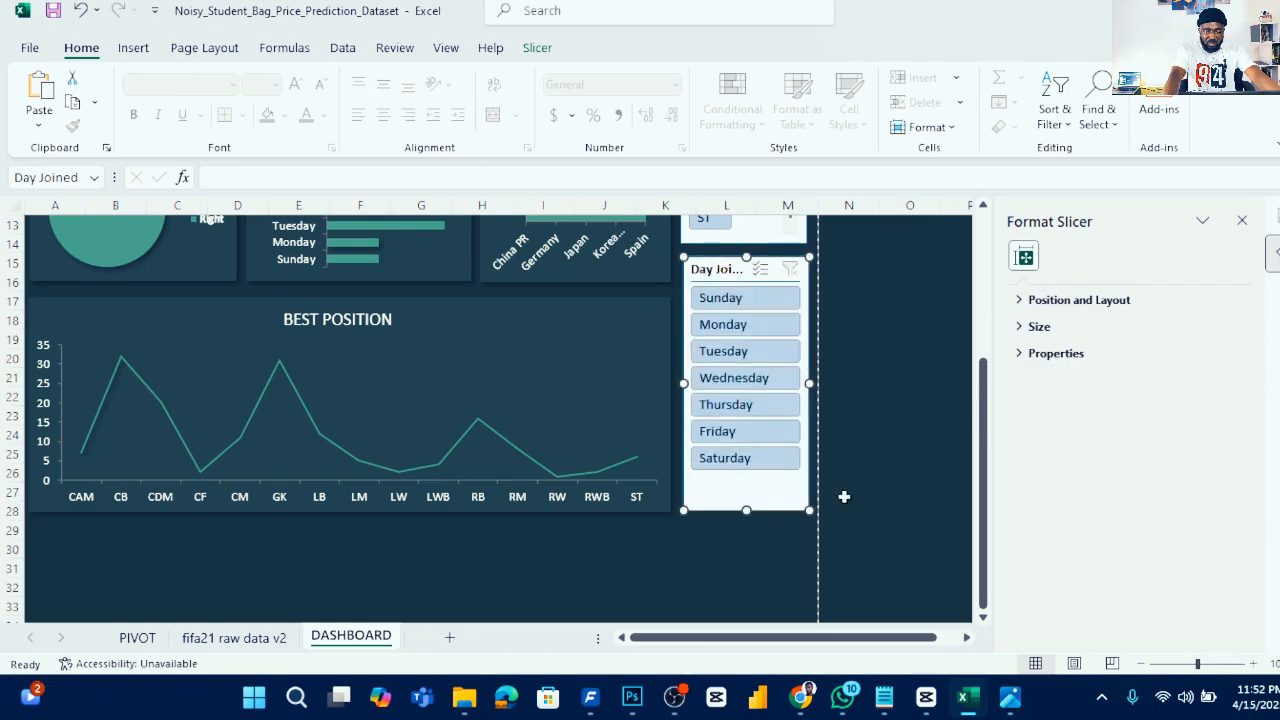
pyautogui.click(893, 306)
pyautogui.scroll(4, 851, 334)
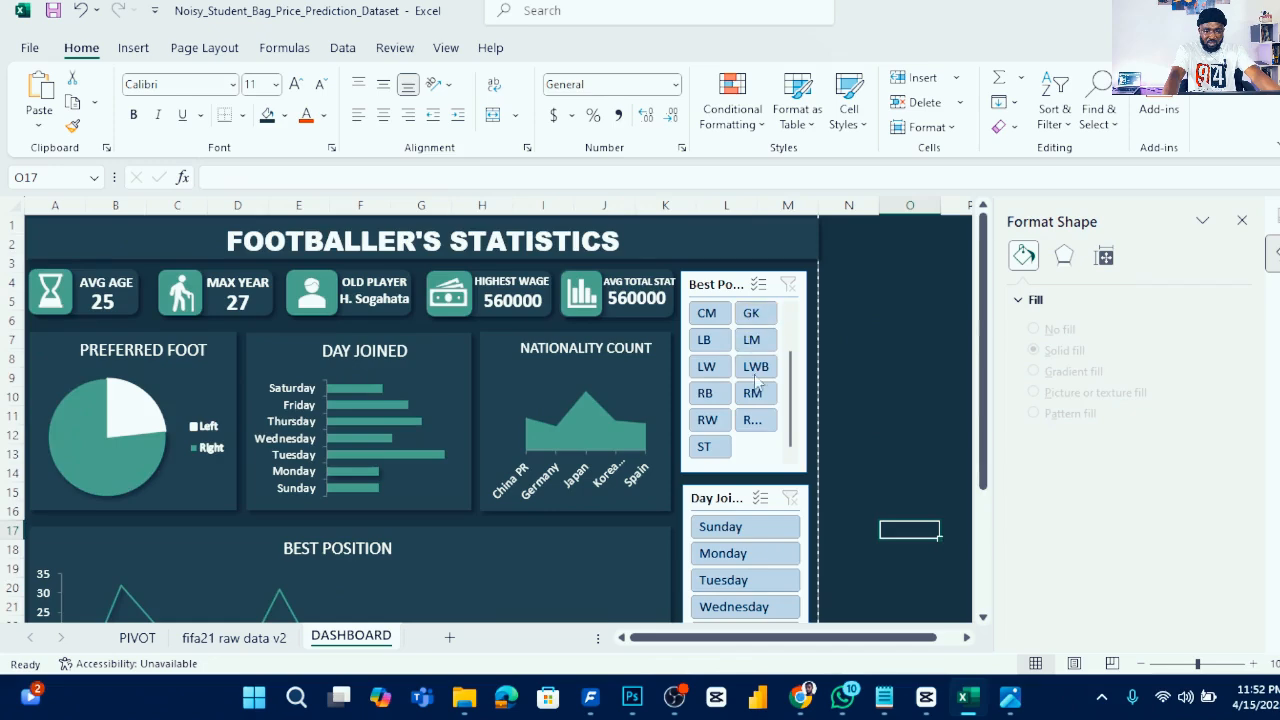
pyautogui.scroll(-2, 750, 360)
pyautogui.scroll(2, 474, 360)
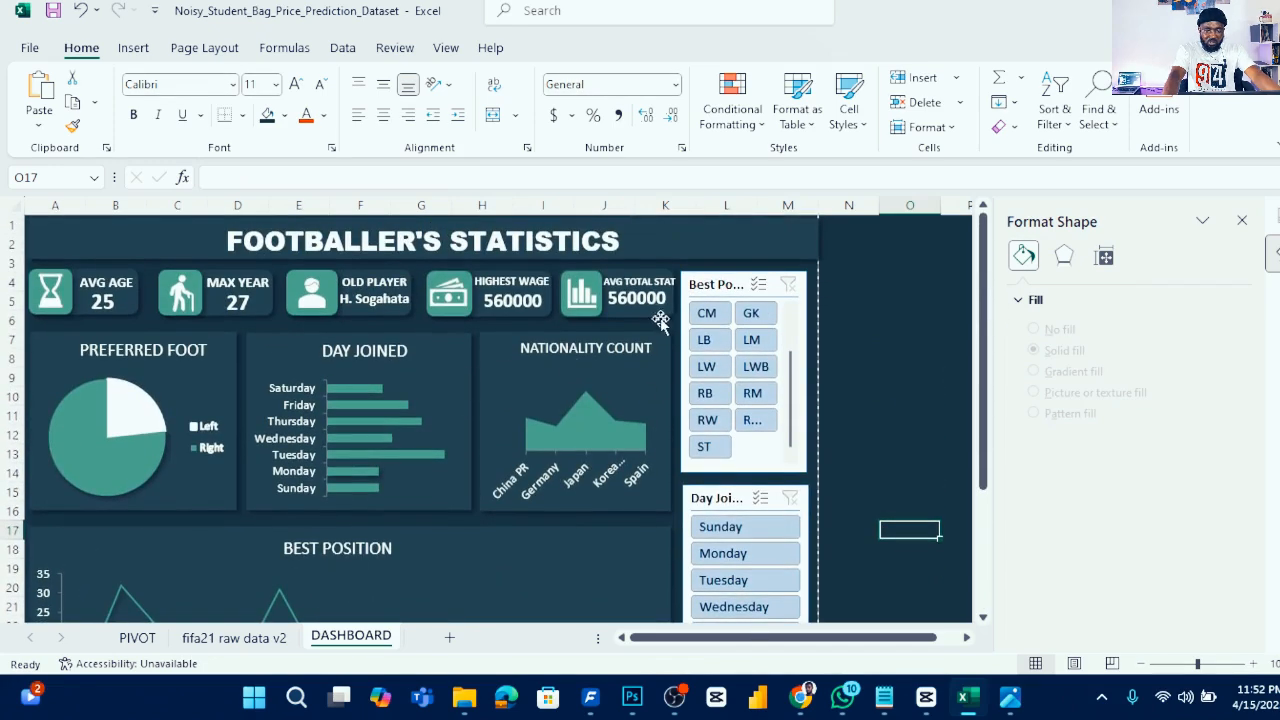
# - Apply the green slicer style to the Best Position slicer
pyautogui.click(793, 314)
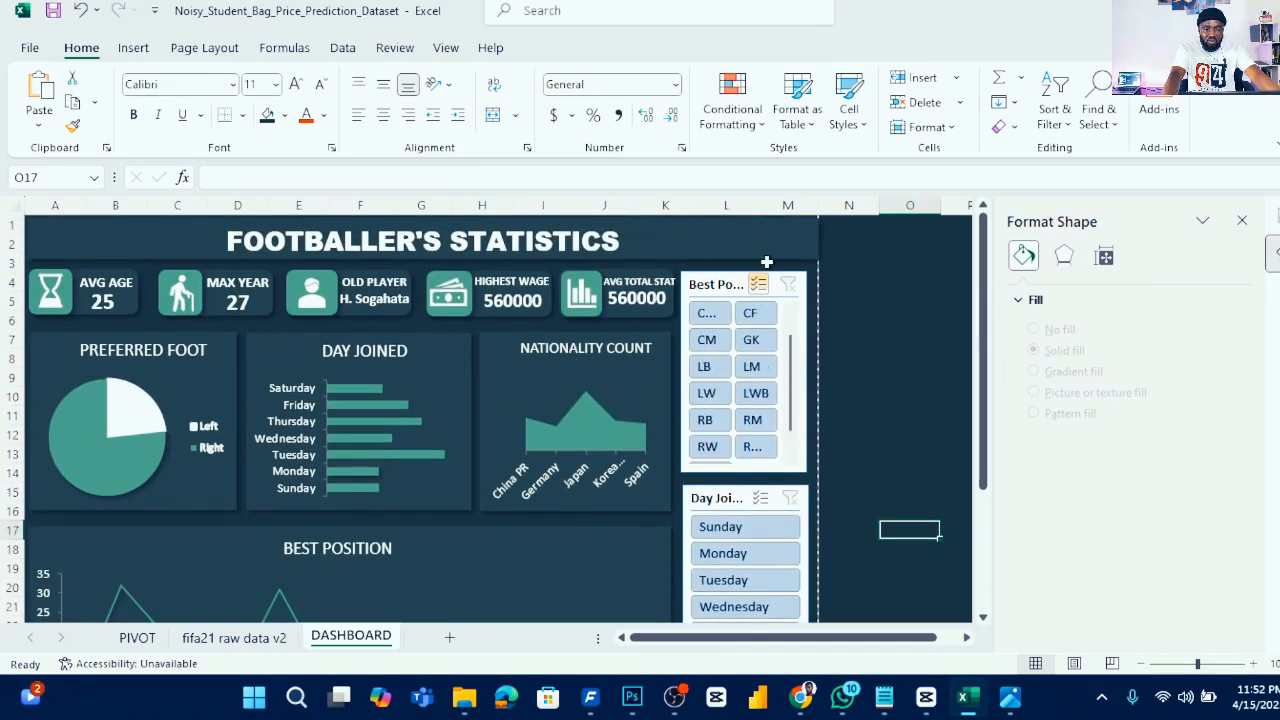
pyautogui.click(725, 289)
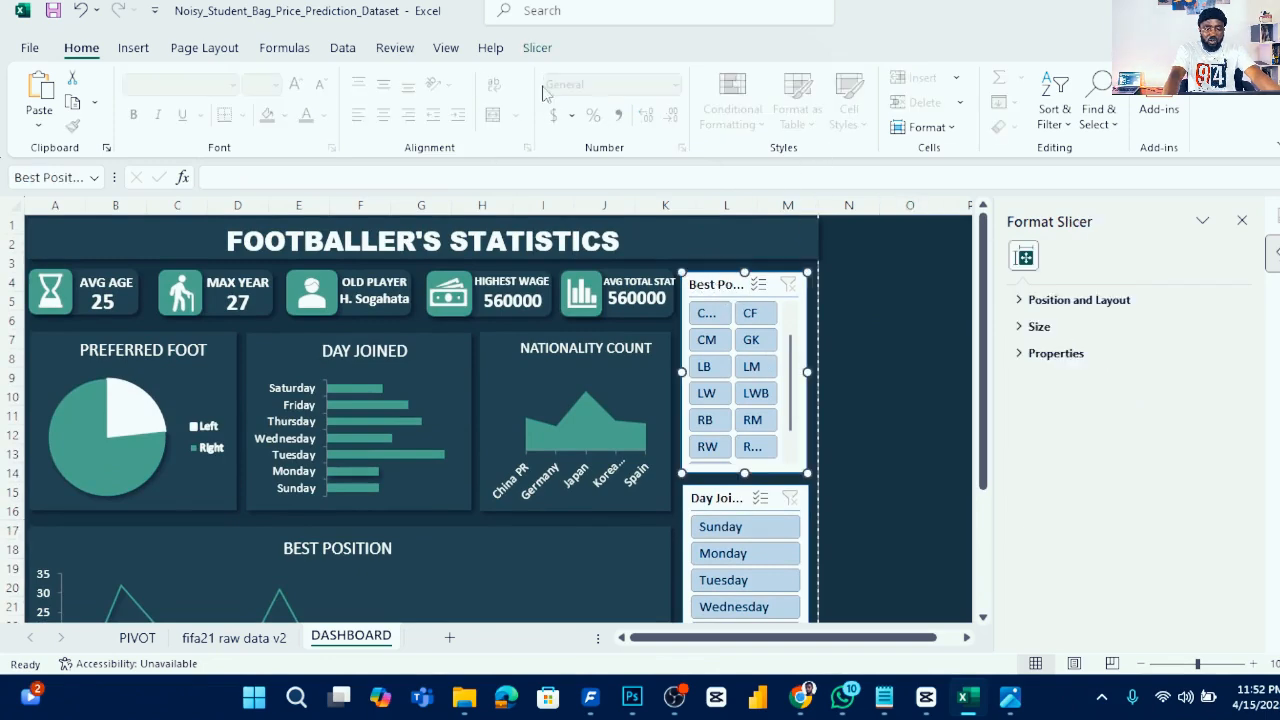
pyautogui.click(537, 48)
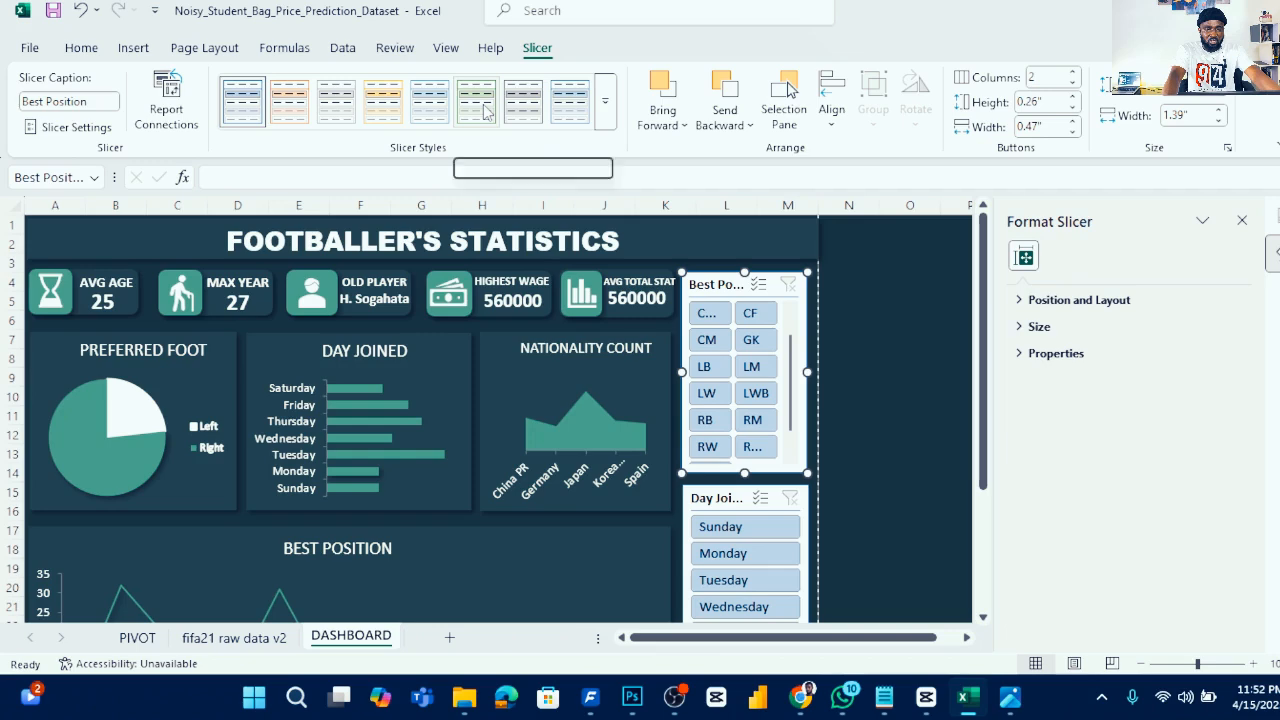
pyautogui.click(486, 110)
# - Apply the same green slicer style to the Day Joined slicer and clear its filter
pyautogui.click(883, 400)
pyautogui.scroll(-2, 857, 431)
pyautogui.click(758, 403)
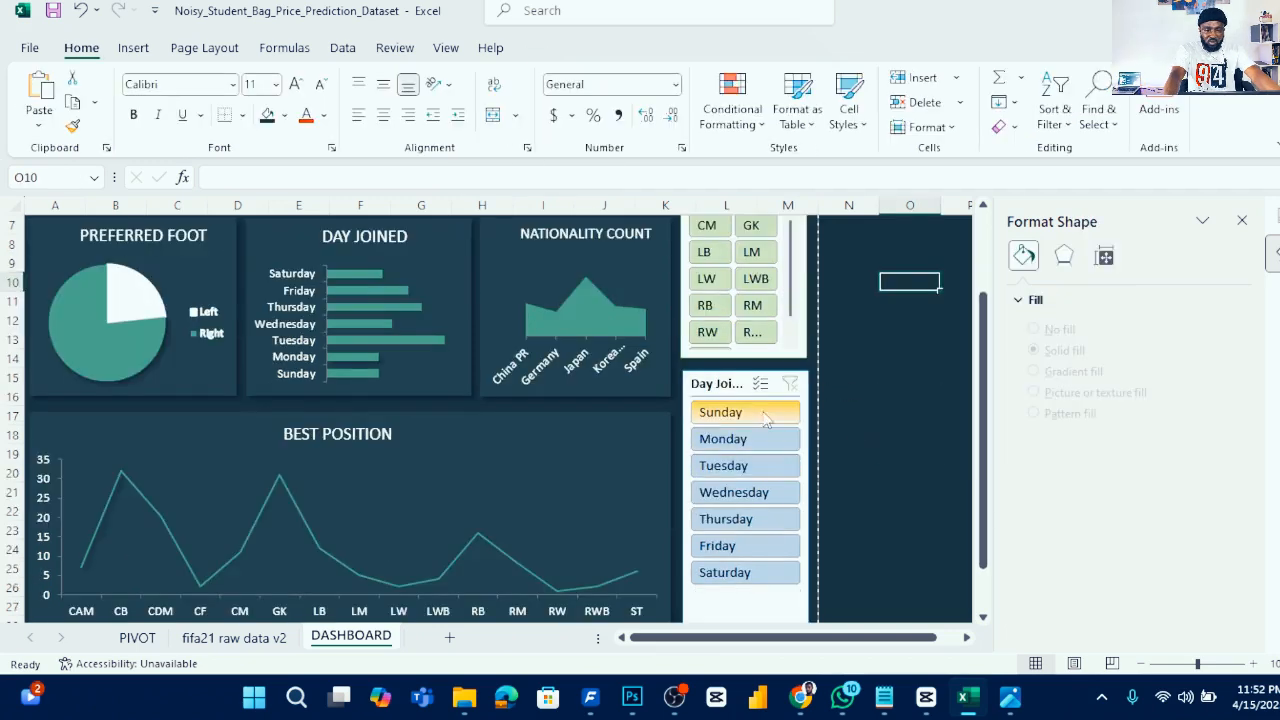
pyautogui.click(748, 381)
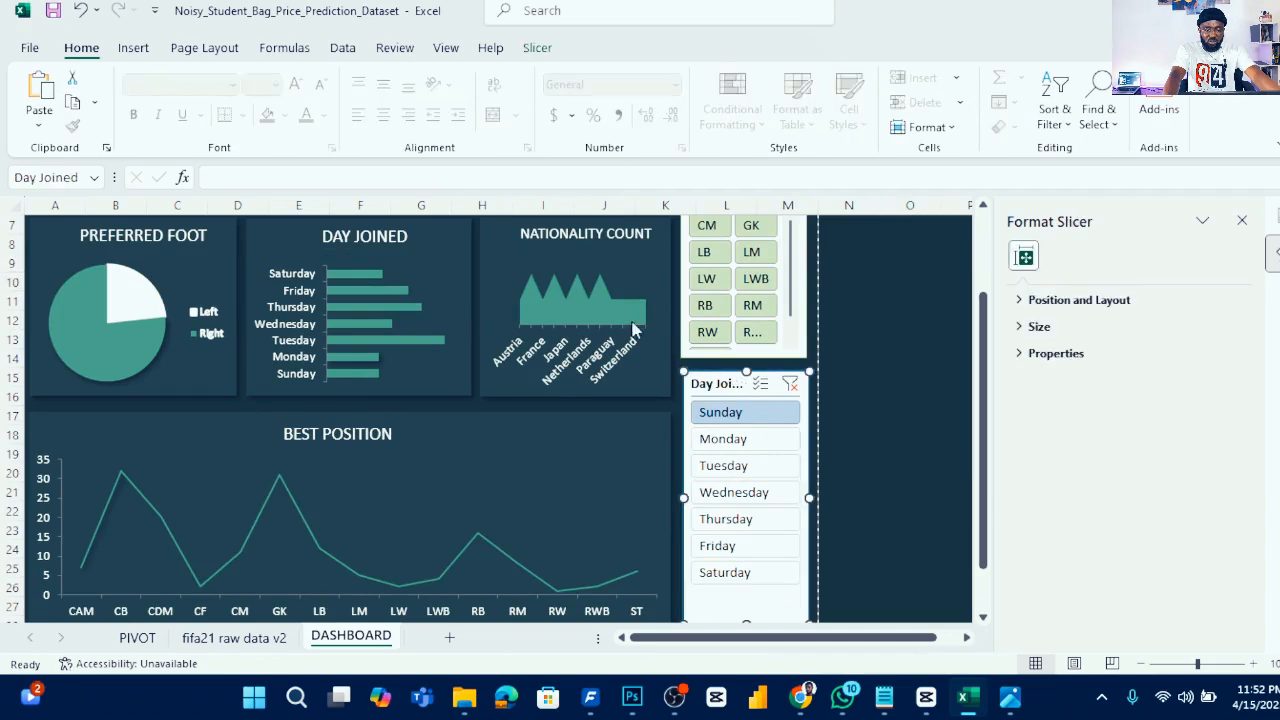
pyautogui.click(538, 48)
pyautogui.click(476, 110)
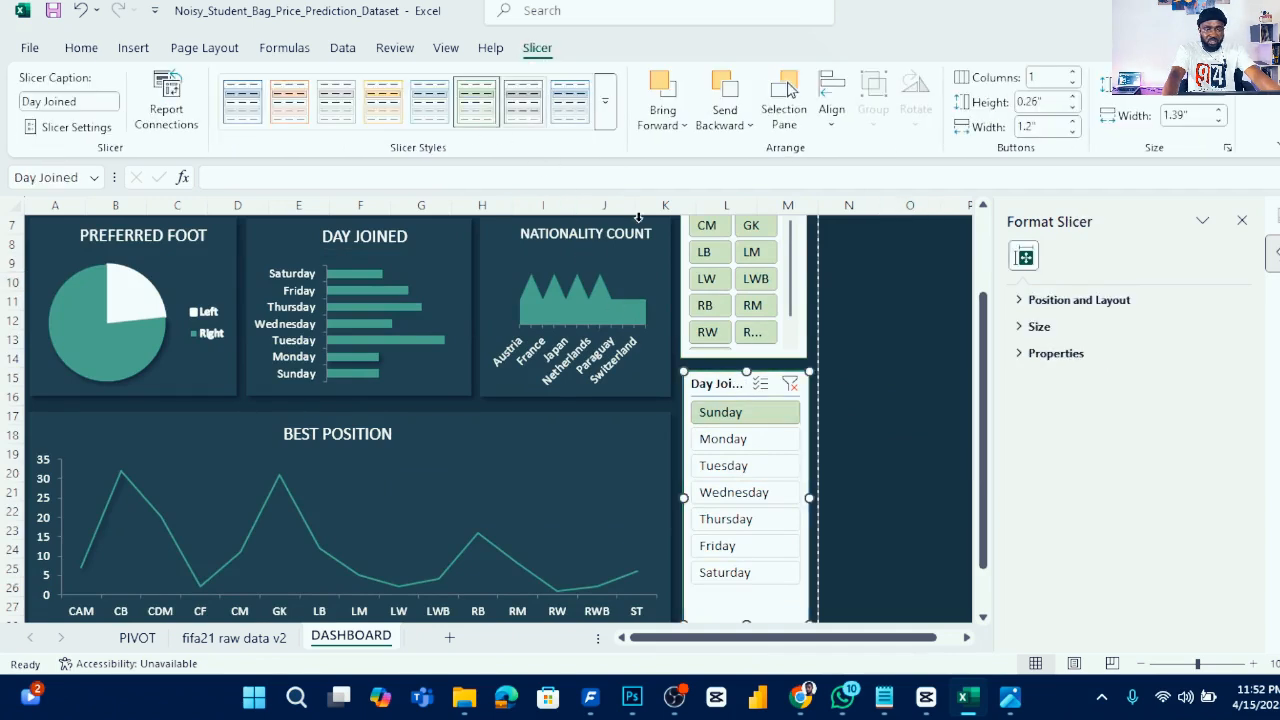
pyautogui.click(790, 386)
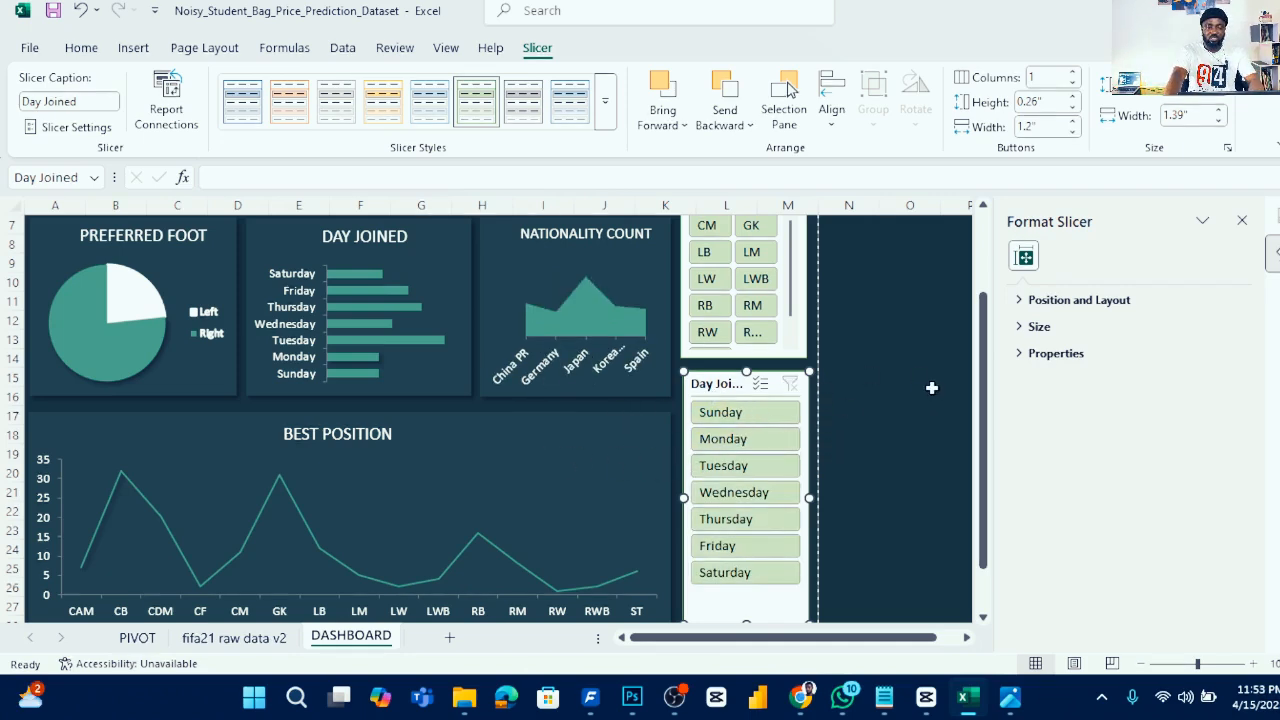
# - Open the print settings for the dashboard workbook
pyautogui.scroll(2, 900, 380)
pyautogui.click(909, 340)
pyautogui.scroll(-2, 150, 250)
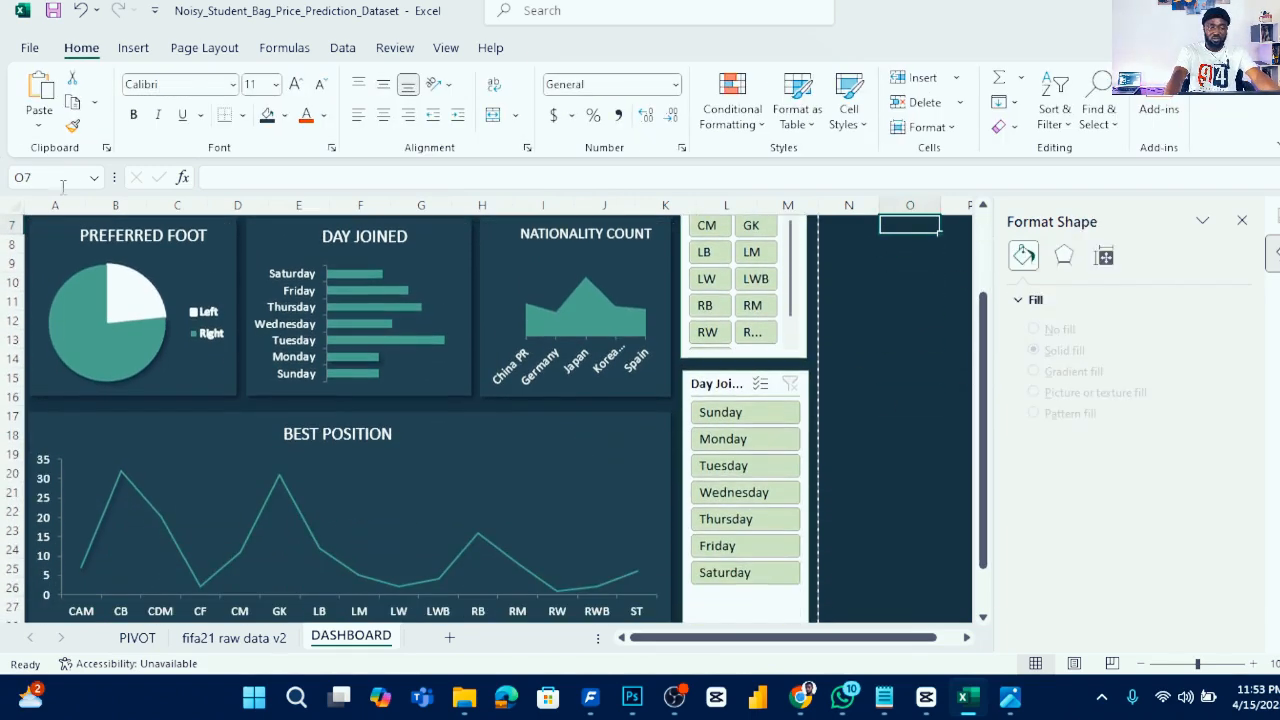
pyautogui.click(30, 48)
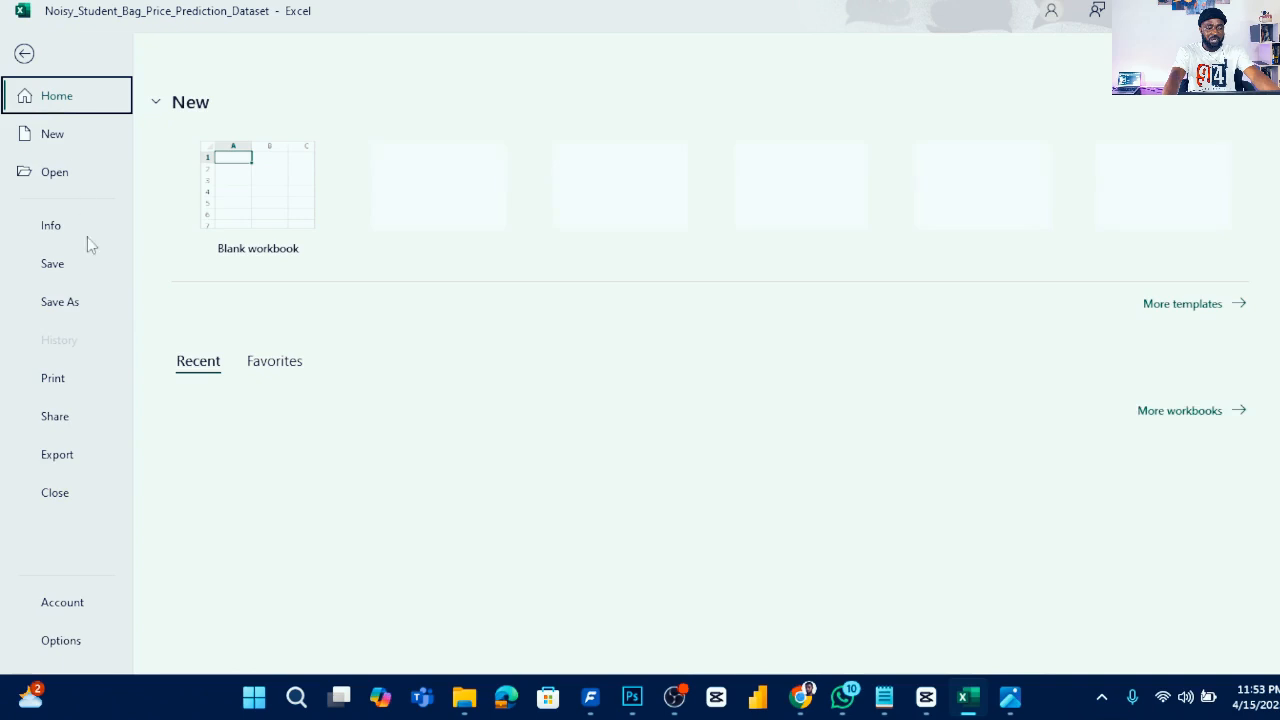
pyautogui.click(70, 386)
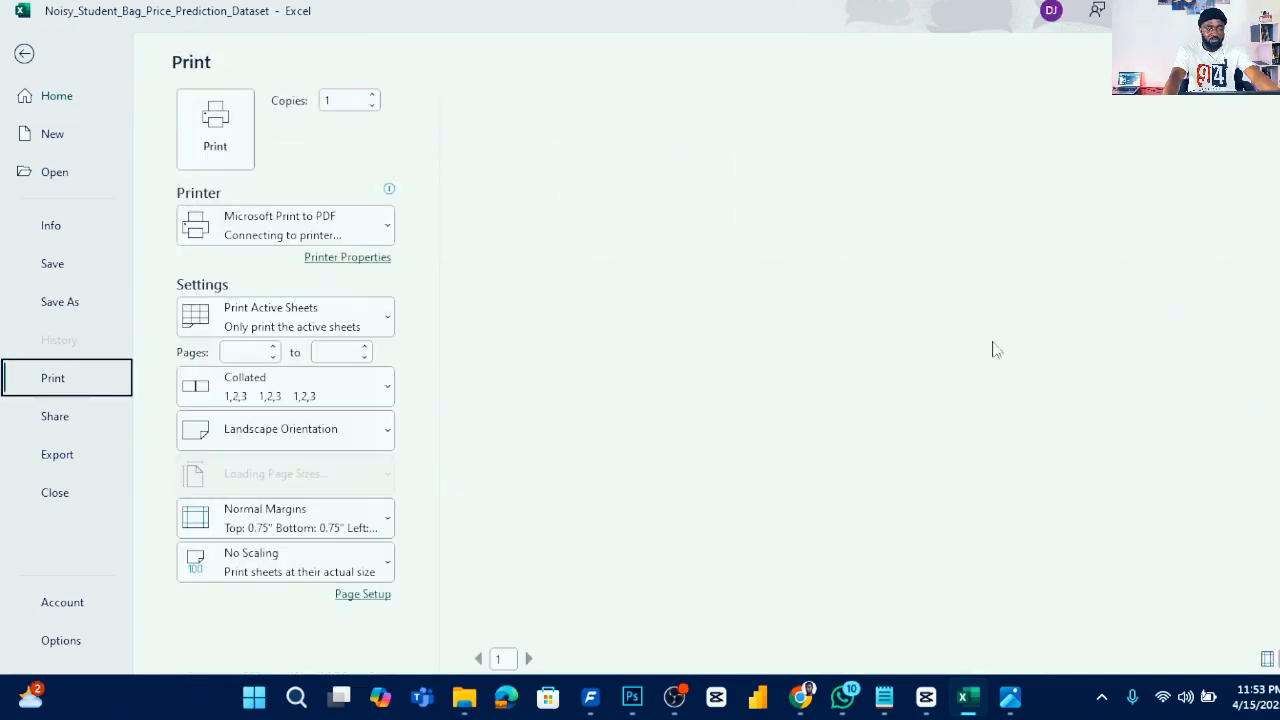